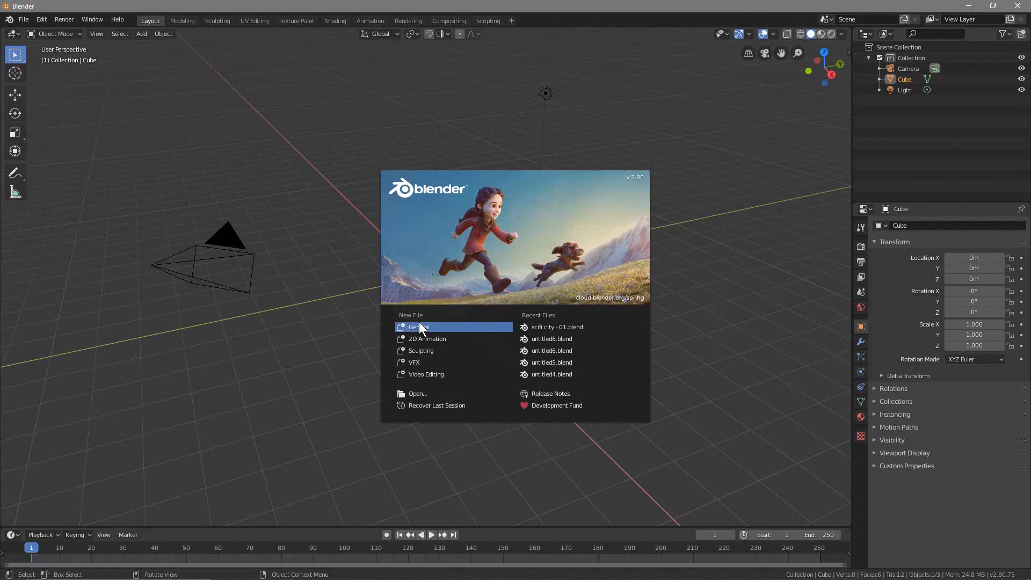
# Start a new General scene and delete the default cube and the light
pyautogui.click(419, 323)
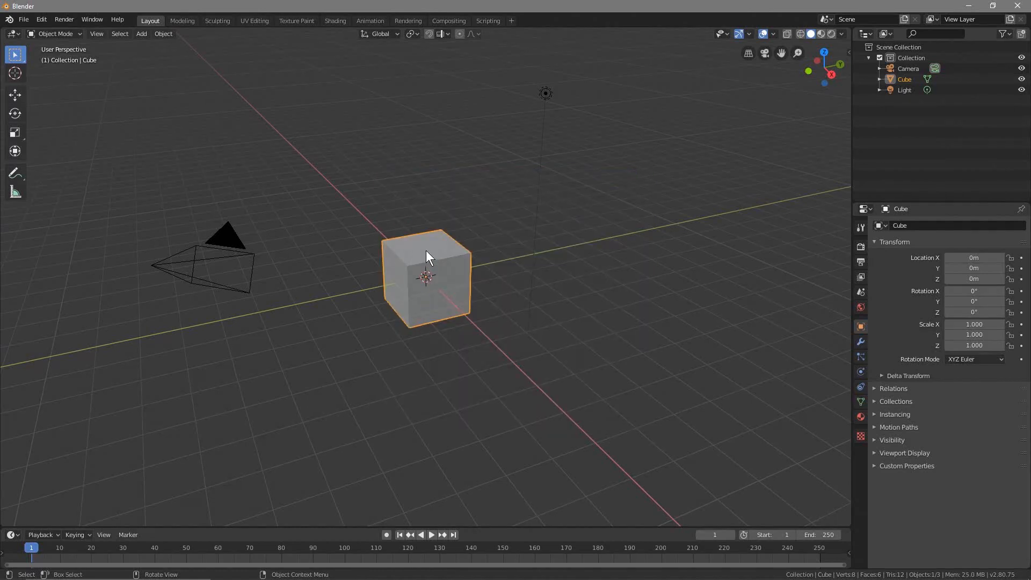
pyautogui.press('Delete')
pyautogui.click(542, 97)
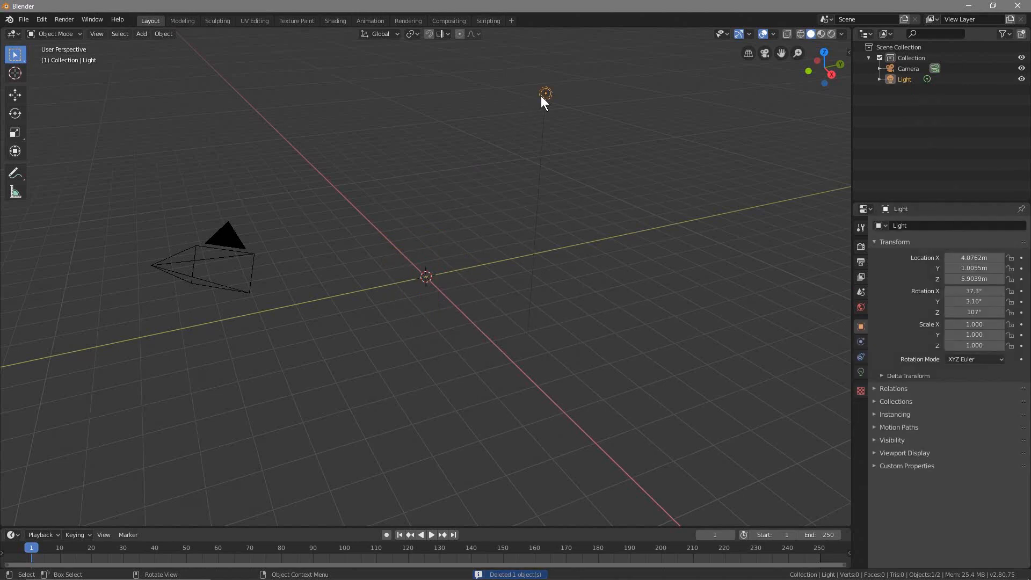
pyautogui.press('Delete')
pyautogui.moveTo(407, 377); pyautogui.dragTo(494, 380, button='middle')
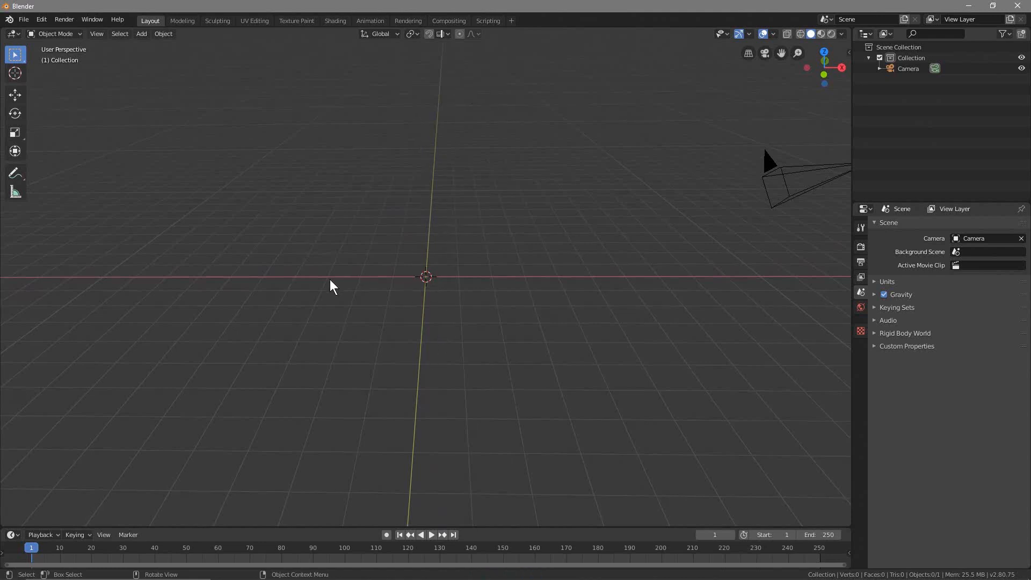
# Save the scene as a new Blender file named "scifi city - 01" in the tutorial folder
pyautogui.click(23, 19)
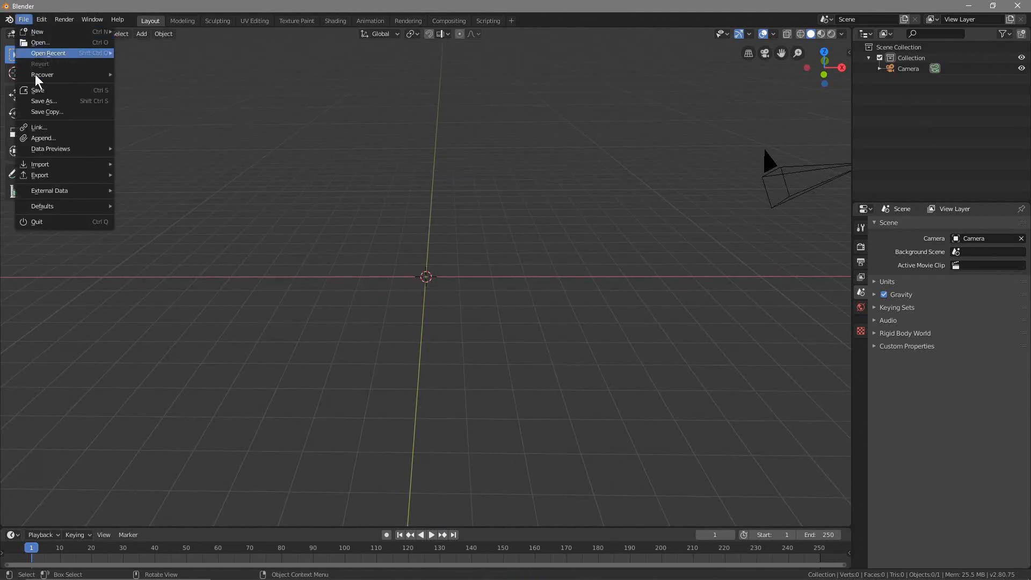
pyautogui.click(46, 101)
pyautogui.click(216, 62)
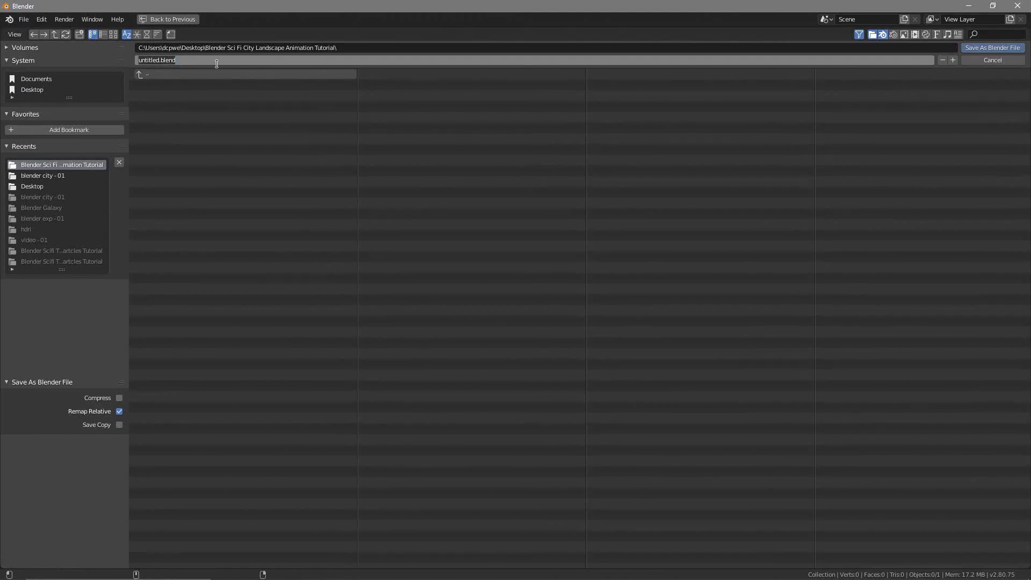
pyautogui.write('scifi city - 01')
pyautogui.click(988, 48)
pyautogui.click(987, 46)
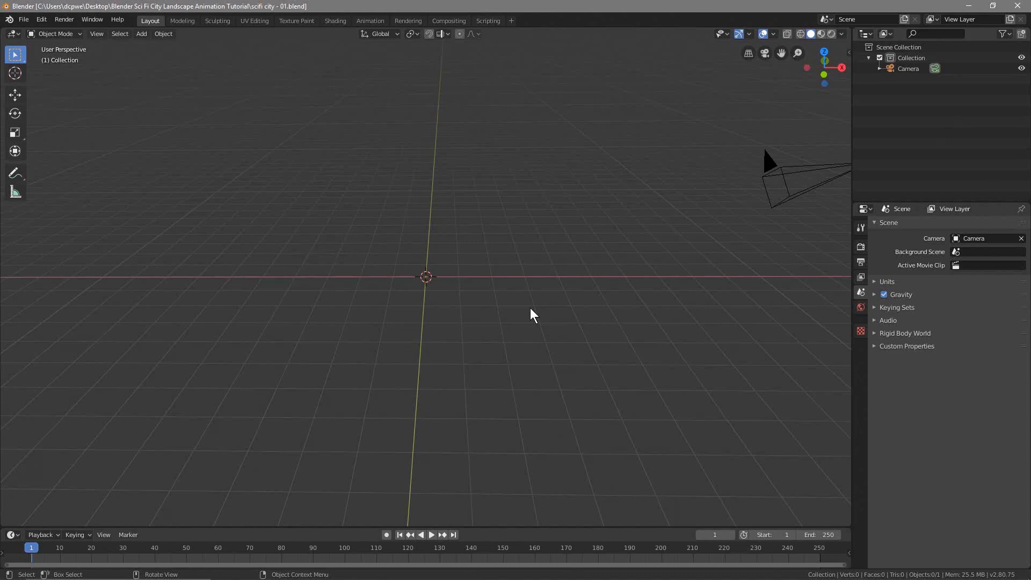
# Add a mesh cylinder with 10 vertices at the world origin
pyautogui.hotkey('shift', 'a')
pyautogui.moveTo(530, 309)
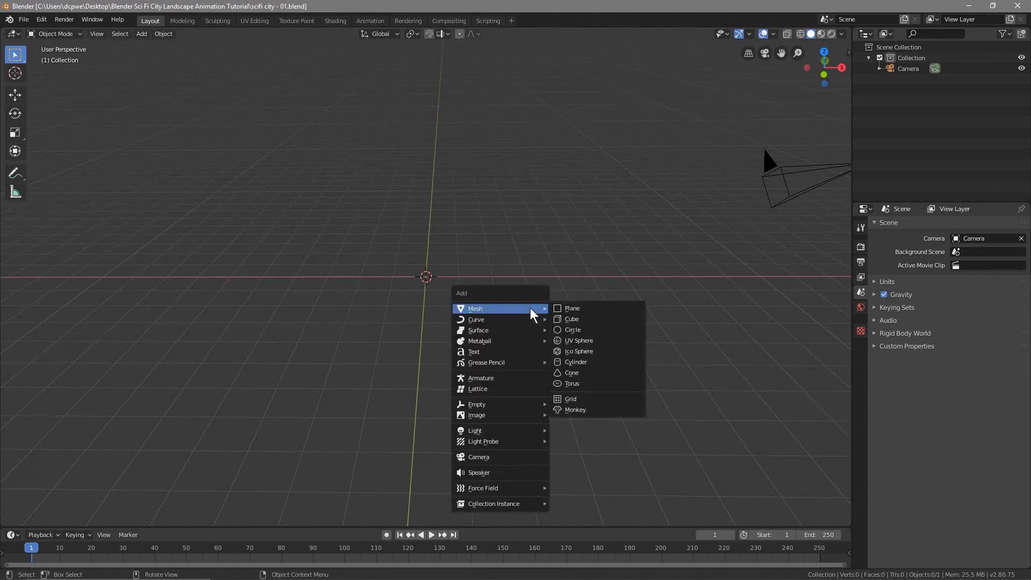
pyautogui.click(586, 362)
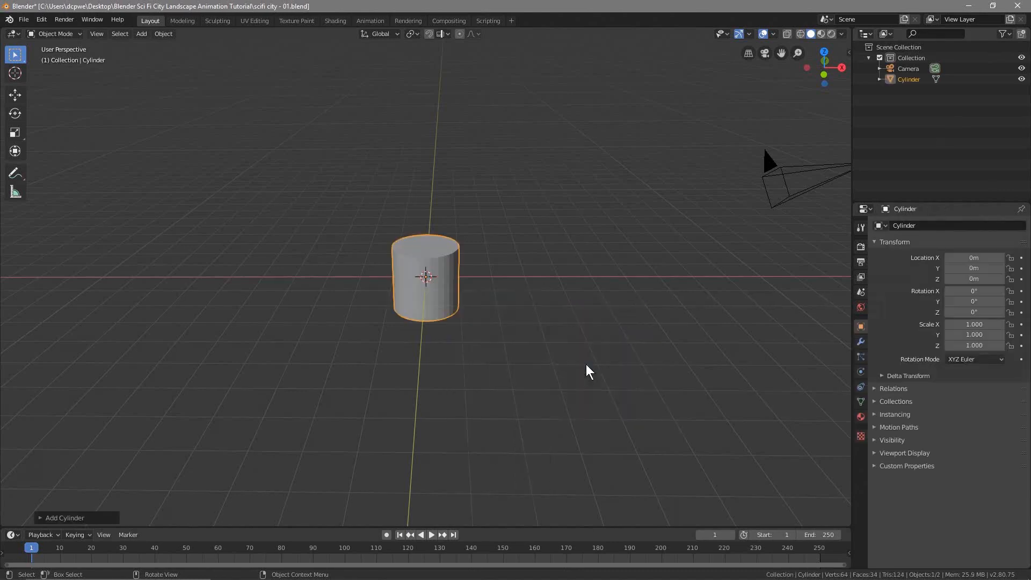
pyautogui.click(85, 518)
pyautogui.click(127, 388)
pyautogui.write('10')
pyautogui.press('Return')
pyautogui.moveTo(392, 251); pyautogui.dragTo(378, 328, button='middle')
pyautogui.click(540, 371)
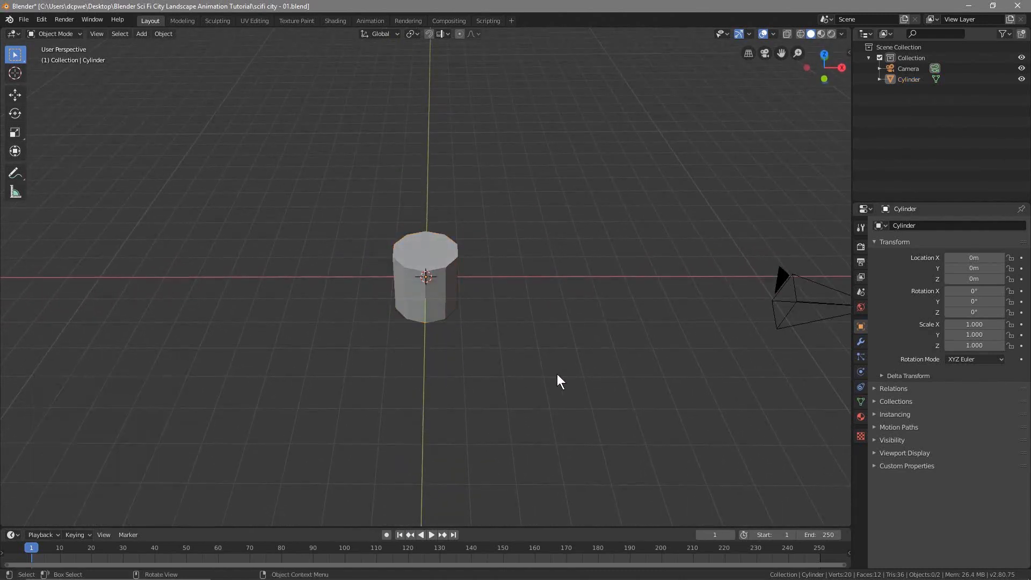
# Set the cylinder's X and Y scale to 2 to widen it
pyautogui.click(449, 270)
pyautogui.moveTo(524, 289); pyautogui.dragTo(543, 354, button='middle')
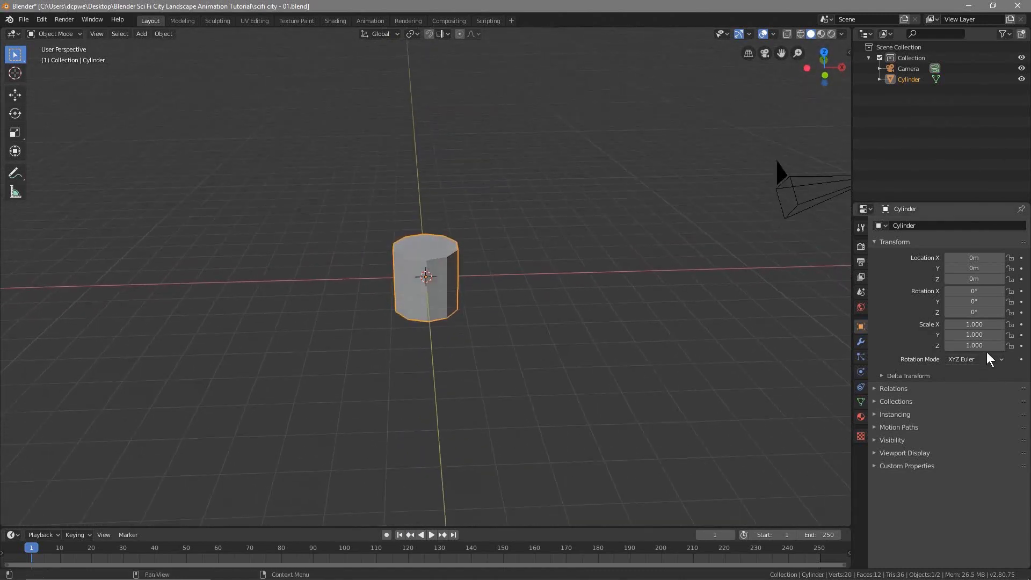
pyautogui.click(977, 325)
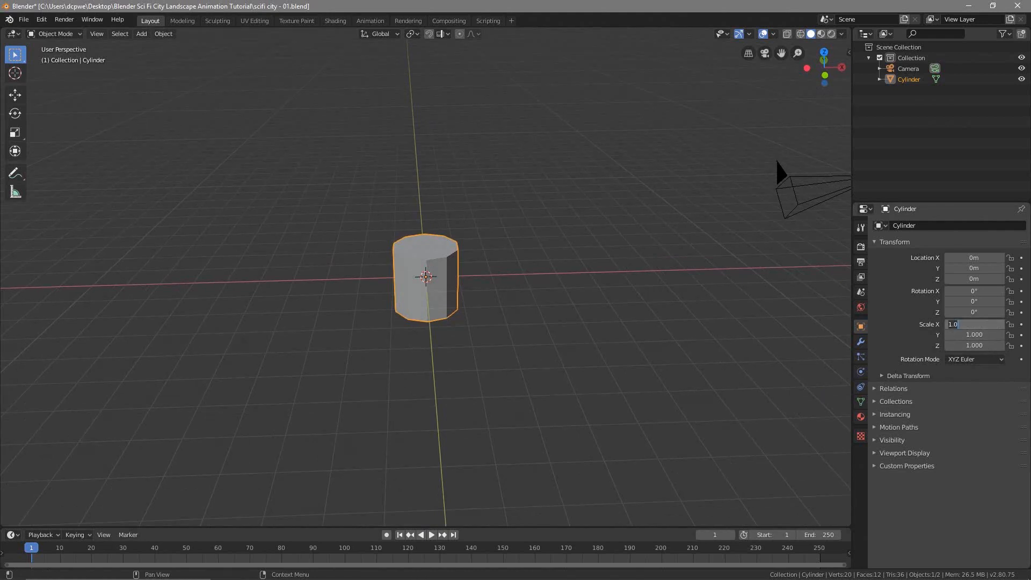
pyautogui.write('2')
pyautogui.press('Return')
pyautogui.click(974, 335)
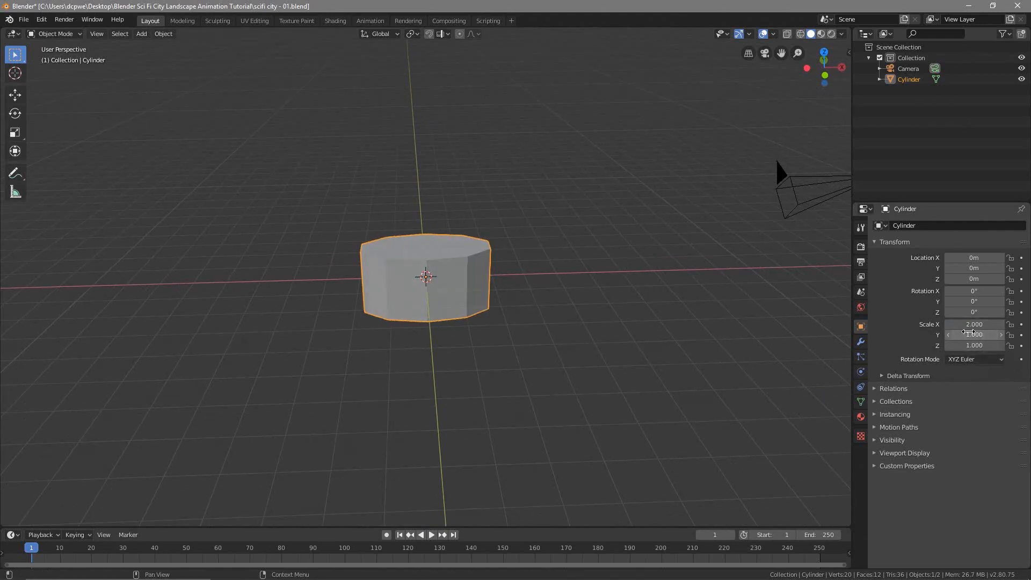
pyautogui.write('2')
pyautogui.press('Return')
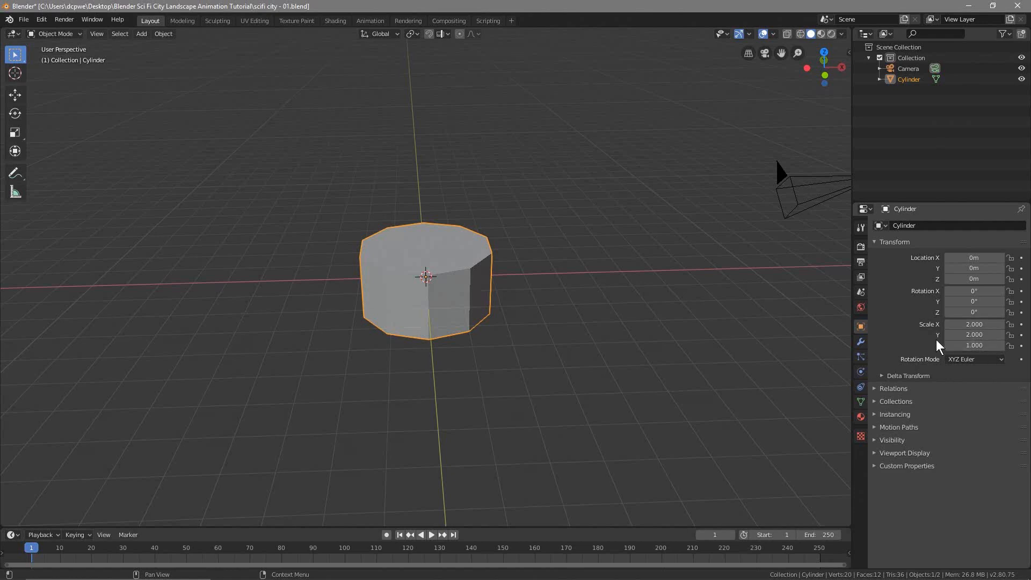
pyautogui.moveTo(488, 299); pyautogui.dragTo(478, 317, button='middle')
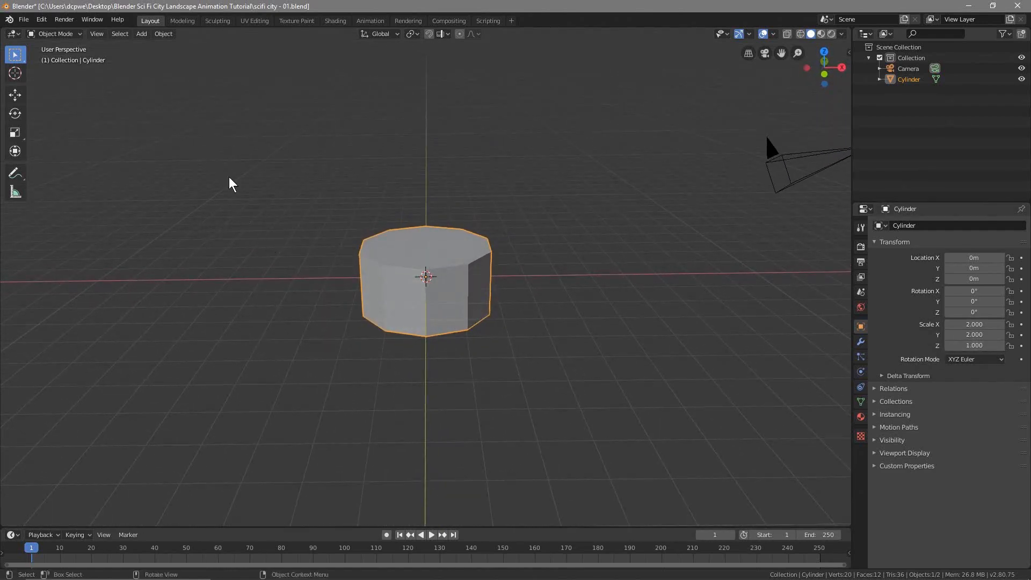
# In Edit Mode with face selection, inset the cylinder's top face by about 0.15 m
pyautogui.click(54, 34)
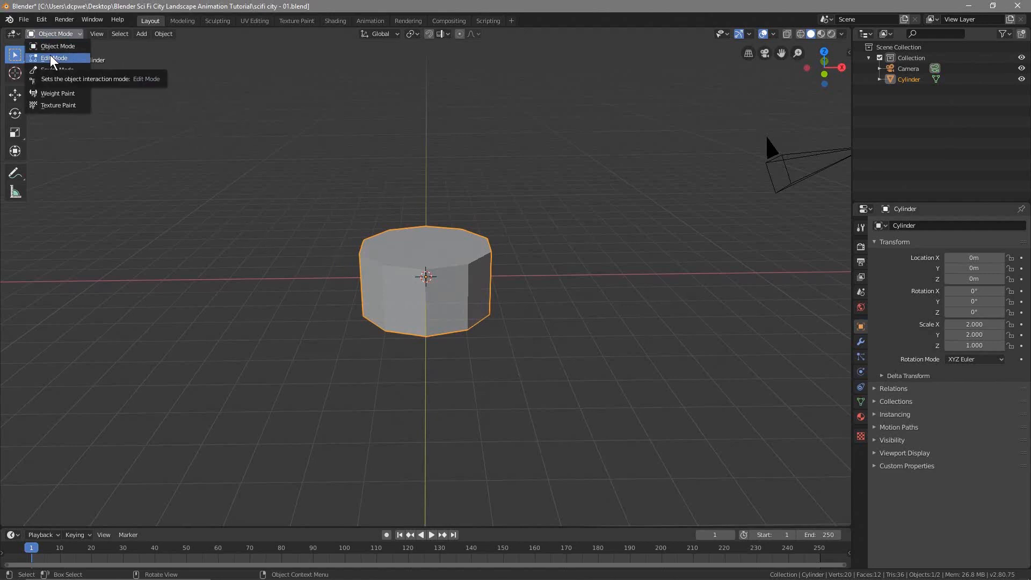
pyautogui.click(53, 58)
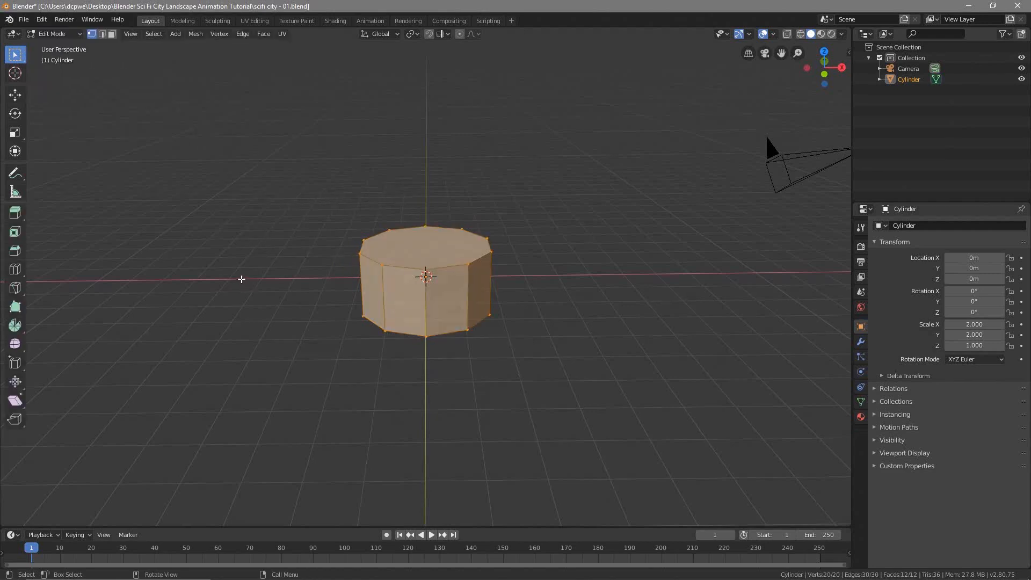
pyautogui.click(113, 34)
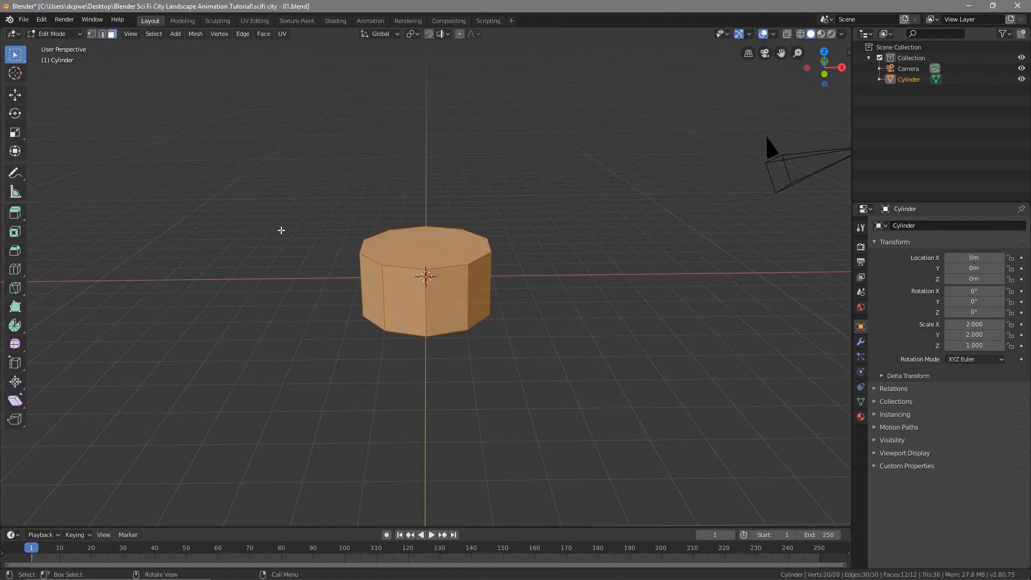
pyautogui.moveTo(281, 230); pyautogui.dragTo(280, 244, button='middle')
pyautogui.click(409, 241)
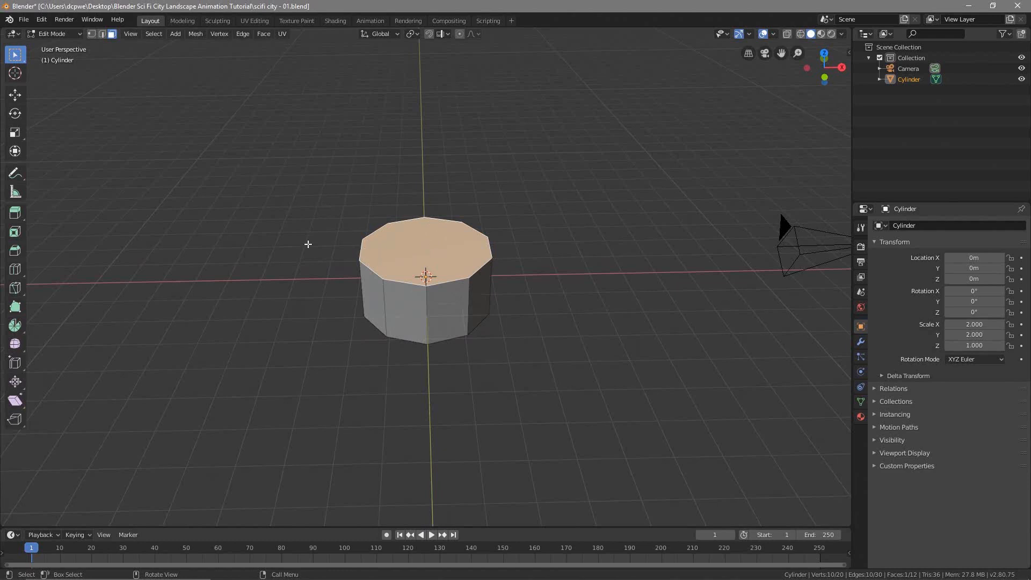
pyautogui.click(17, 236)
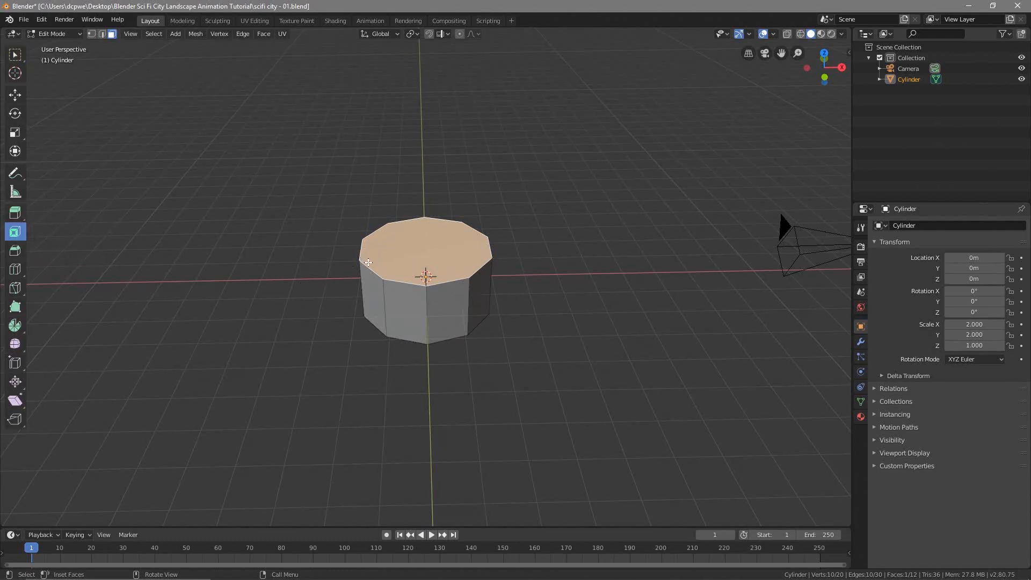
pyautogui.scroll(4, 367, 263)
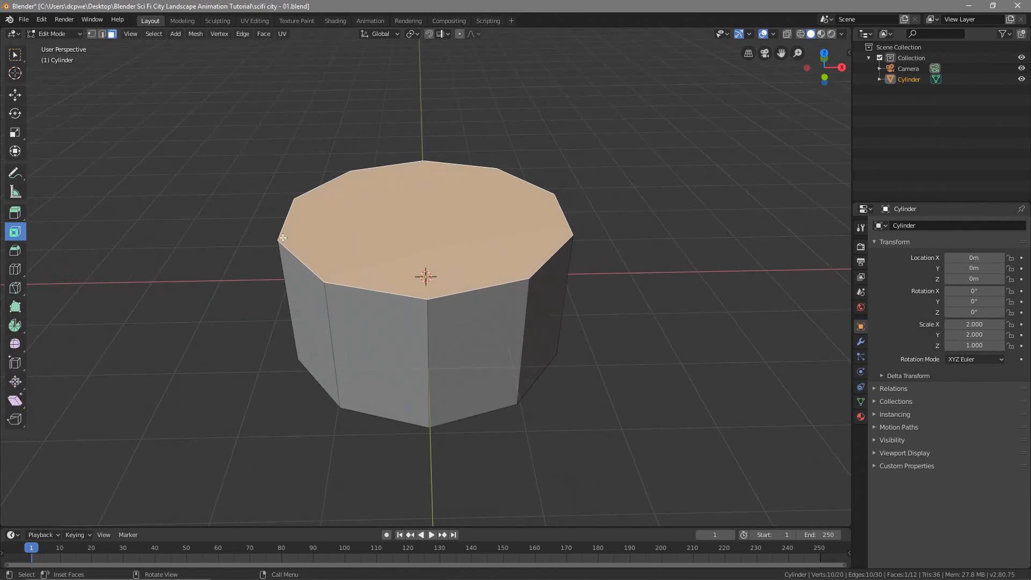
pyautogui.moveTo(282, 237); pyautogui.dragTo(298, 237)
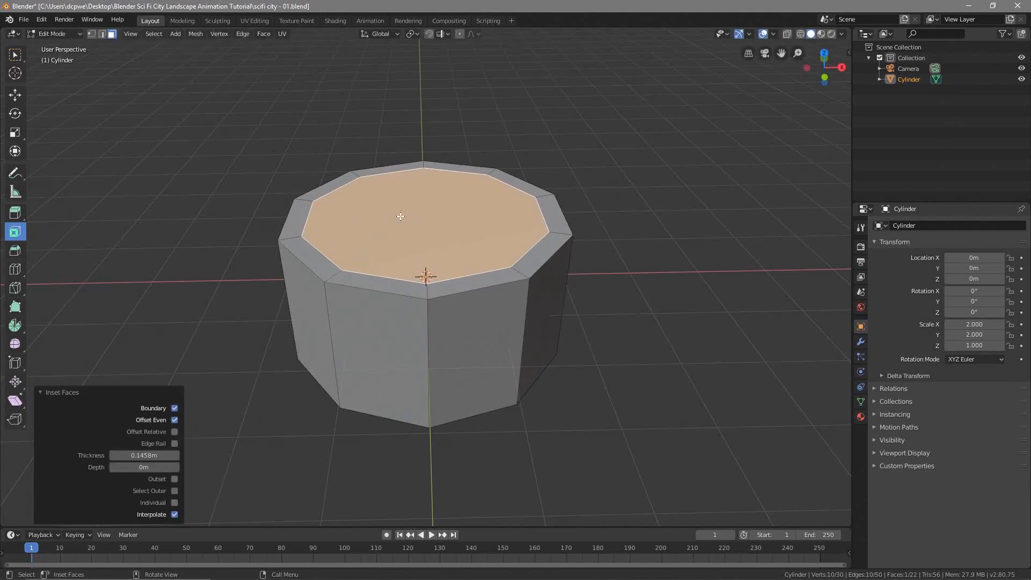
# Extrude the inset top face upward along Z by about 3.21 m to form the second tier
pyautogui.scroll(-4, 434, 220)
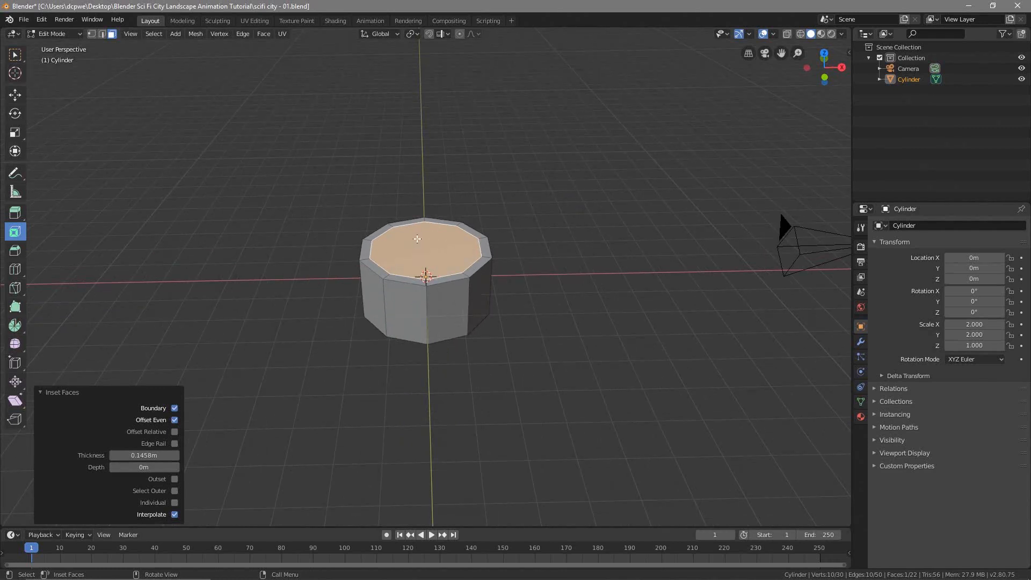
pyautogui.press('e')
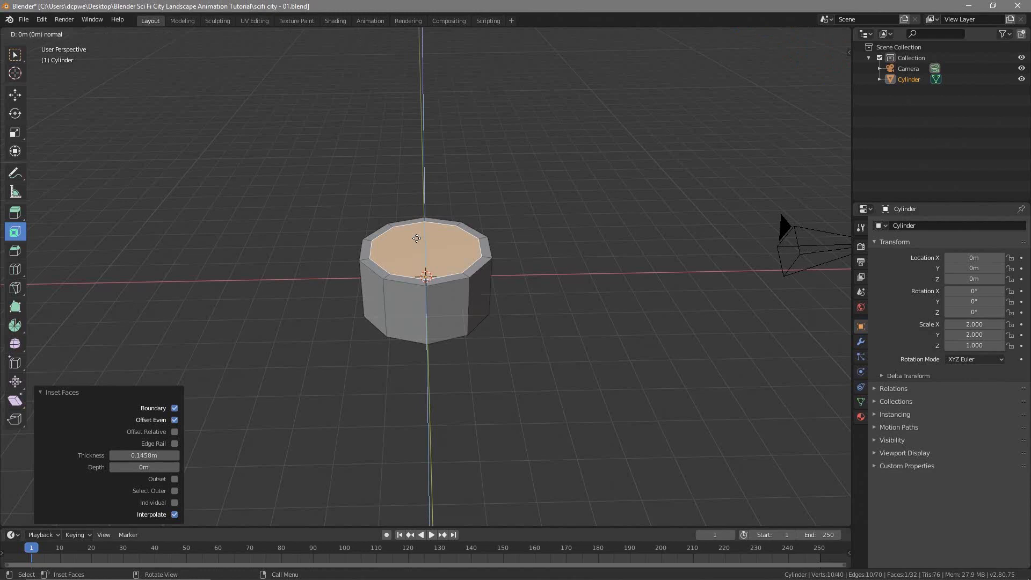
pyautogui.press('z')
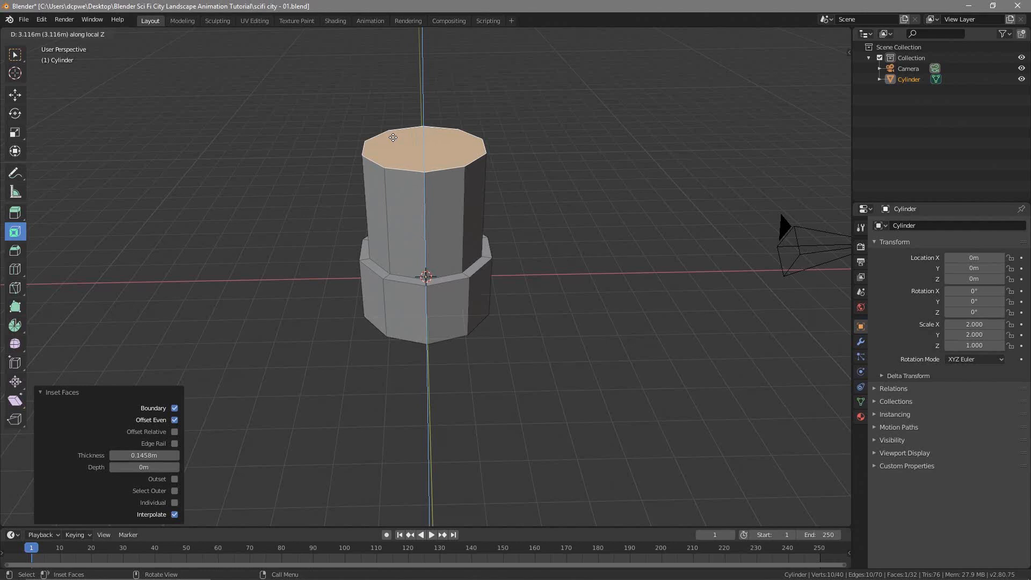
pyautogui.click(392, 135)
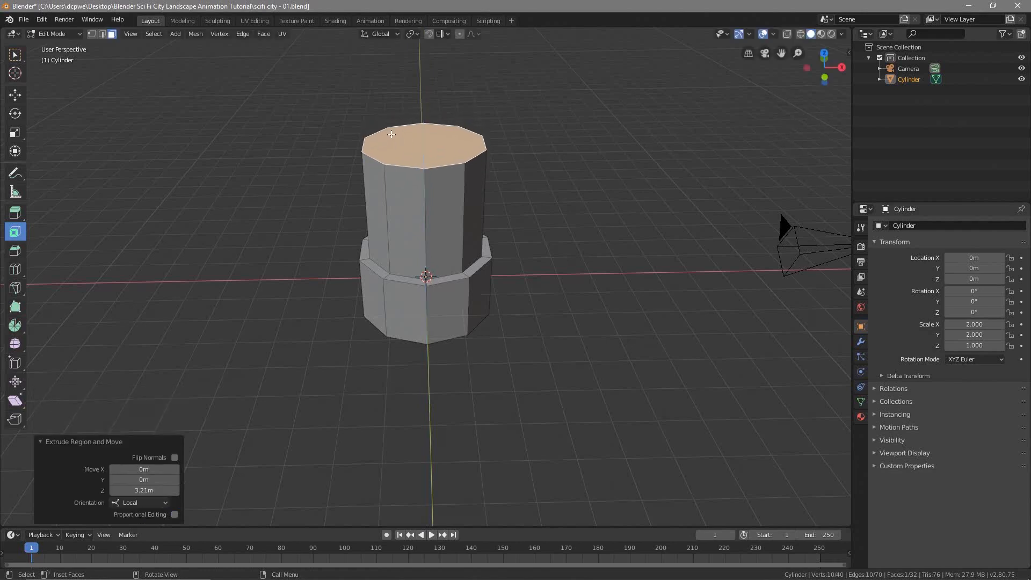
# Inset the second tier's top face by about 0.17 m and extrude it upward about 3.37 m as a third tier
pyautogui.scroll(-5, 416, 247)
pyautogui.moveTo(345, 244); pyautogui.dragTo(349, 258, button='middle')
pyautogui.scroll(4, 376, 236)
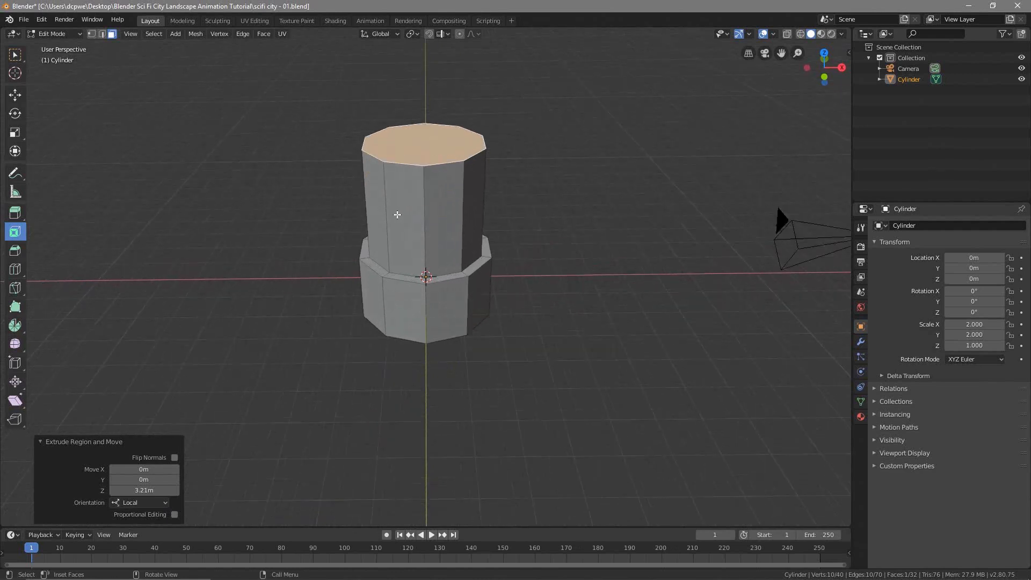
pyautogui.moveTo(395, 214); pyautogui.dragTo(392, 254, button='middle')
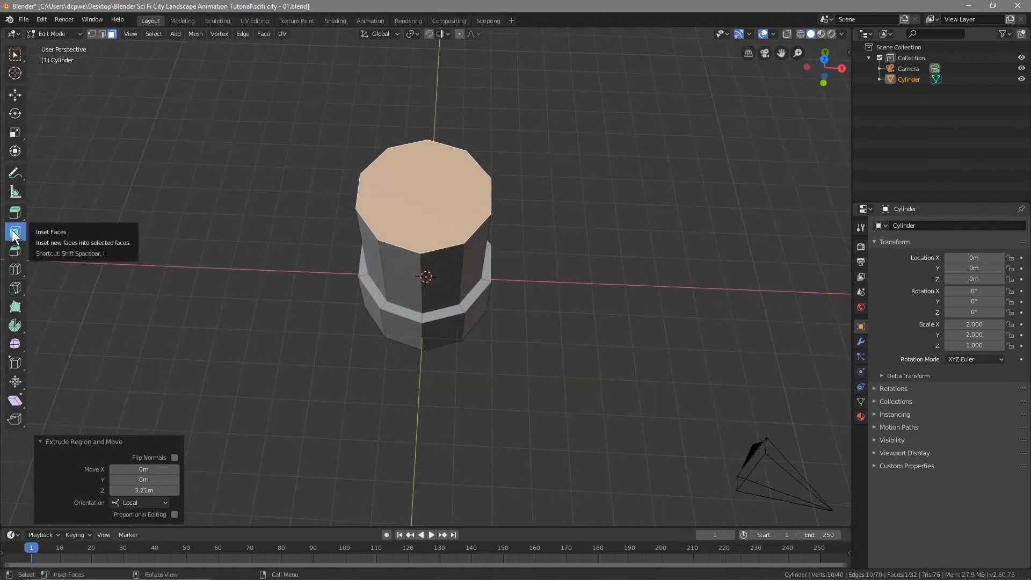
pyautogui.moveTo(356, 208); pyautogui.dragTo(368, 205)
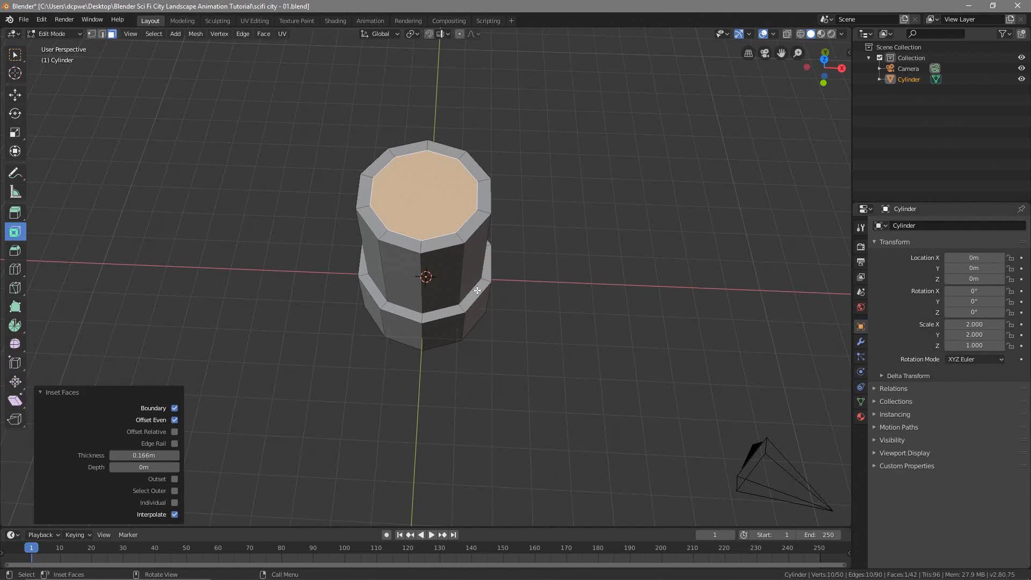
pyautogui.moveTo(410, 220); pyautogui.dragTo(415, 189, button='middle')
pyautogui.scroll(-3, 415, 189)
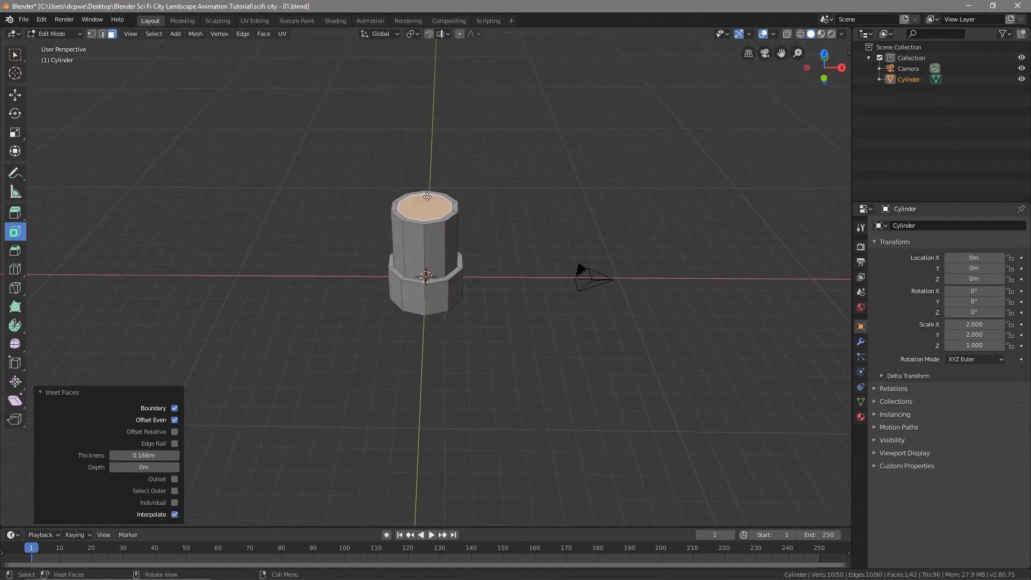
pyautogui.press('e')
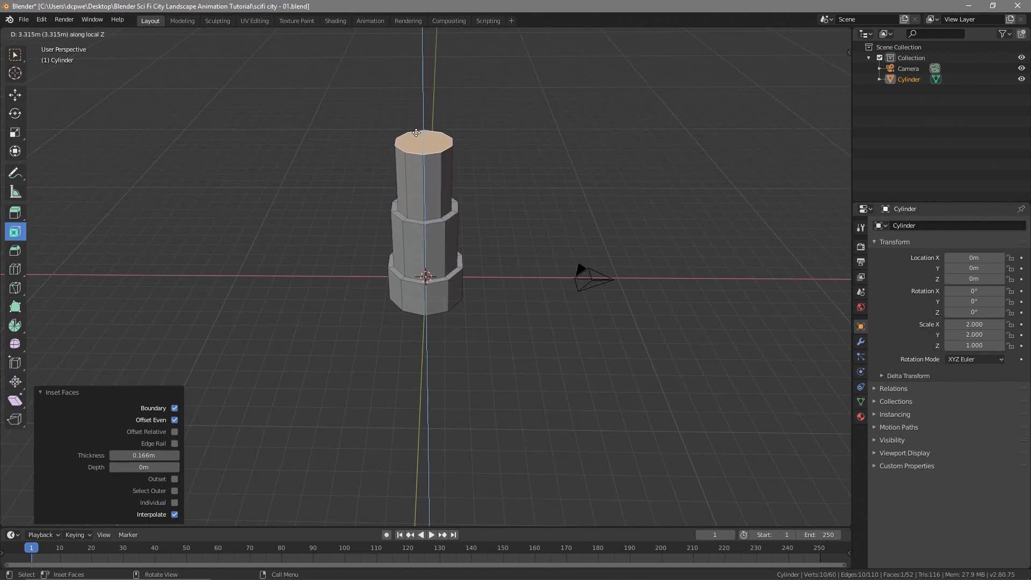
pyautogui.click(417, 132)
# Inset the third tier's top face by about 0.15 m and extrude it upward about 4.24 m as a fourth tier
pyautogui.moveTo(417, 168); pyautogui.dragTo(438, 253, button='middle')
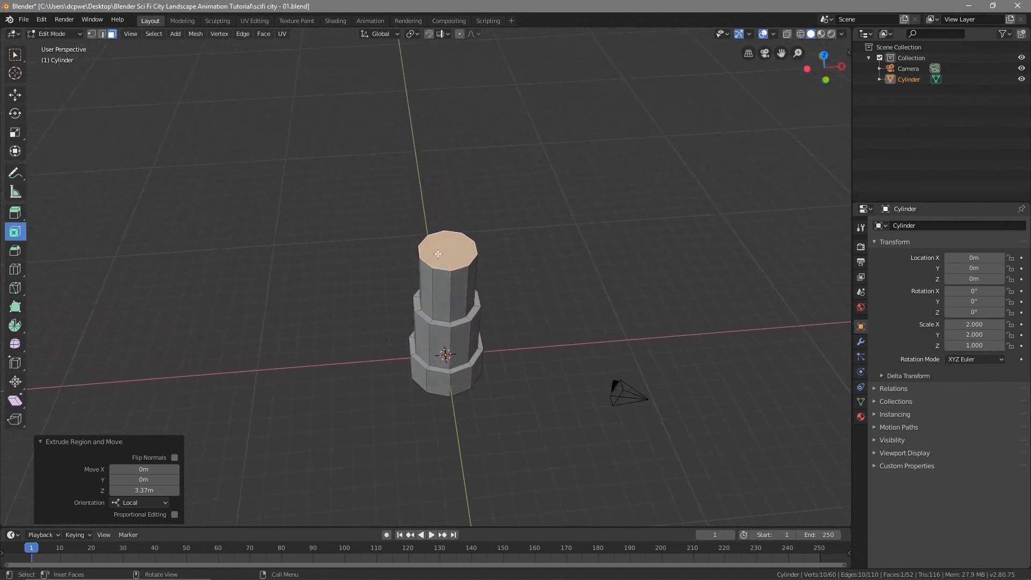
pyautogui.scroll(2, 438, 253)
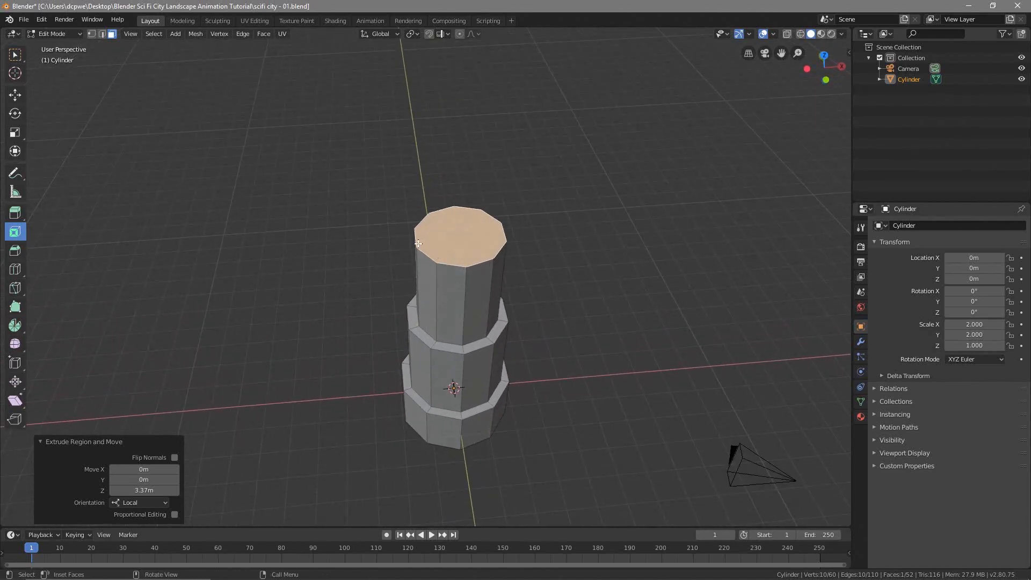
pyautogui.press('i')
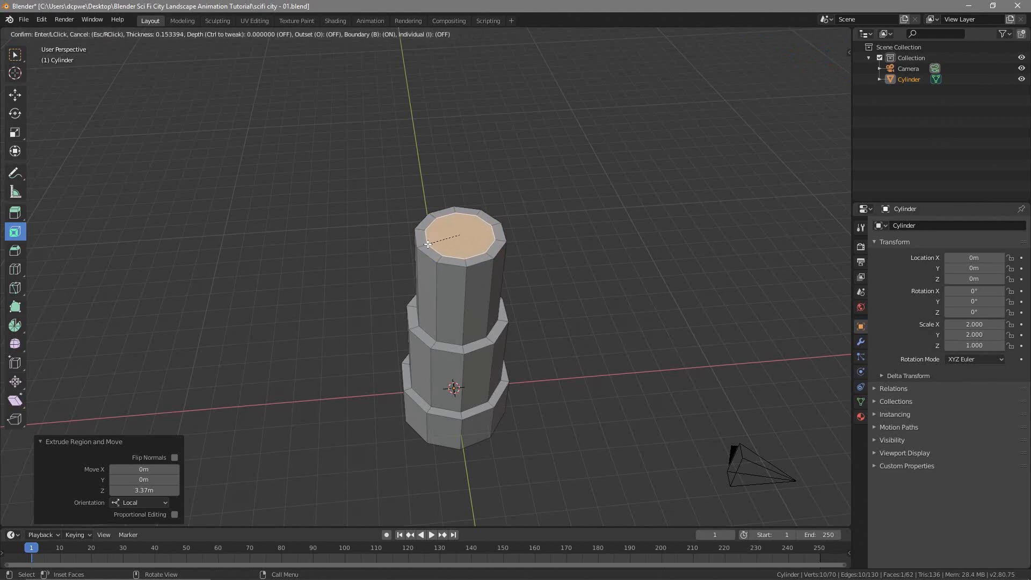
pyautogui.click(428, 245)
pyautogui.press('e')
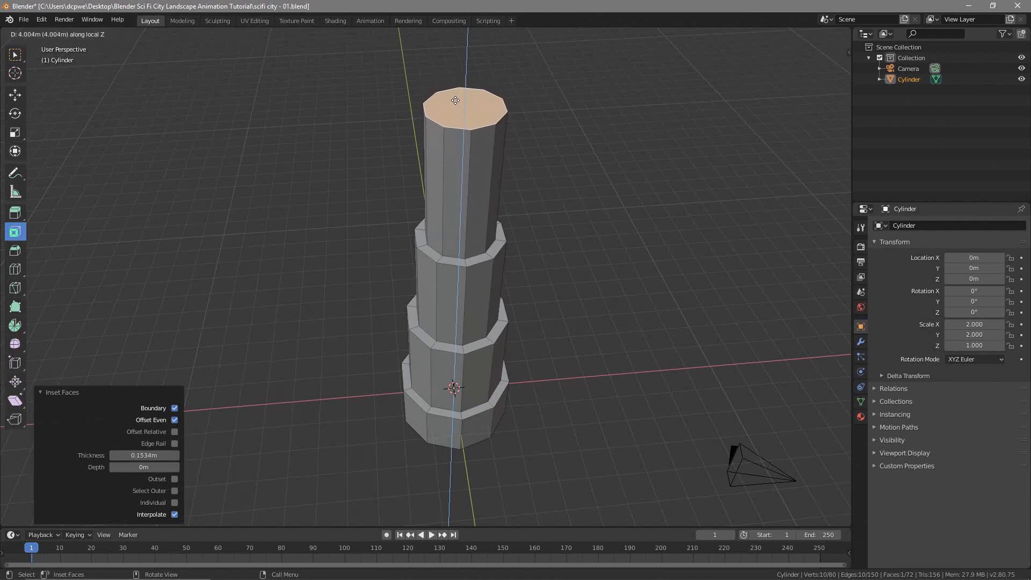
pyautogui.click(455, 91)
pyautogui.scroll(-6, 478, 220)
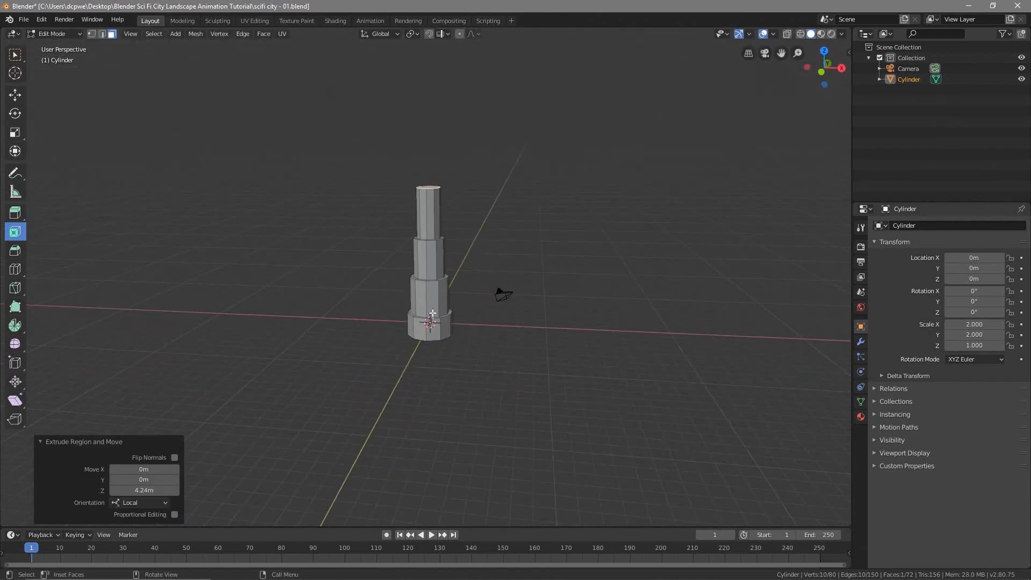
# Inset the fourth tier's top face by about 0.18 m and extrude it upward about 3.24 m as a fifth tier
pyautogui.keyDown('shift'); pyautogui.moveTo(450, 188); pyautogui.dragTo(424, 290, button='middle'); pyautogui.keyUp('shift')
pyautogui.scroll(5, 487, 277)
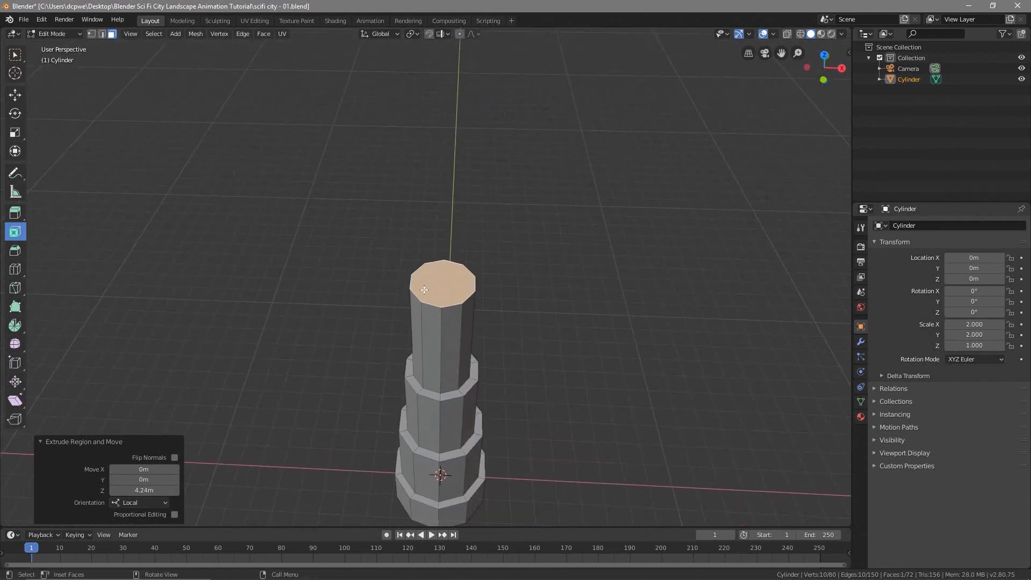
pyautogui.moveTo(424, 290); pyautogui.dragTo(427, 288)
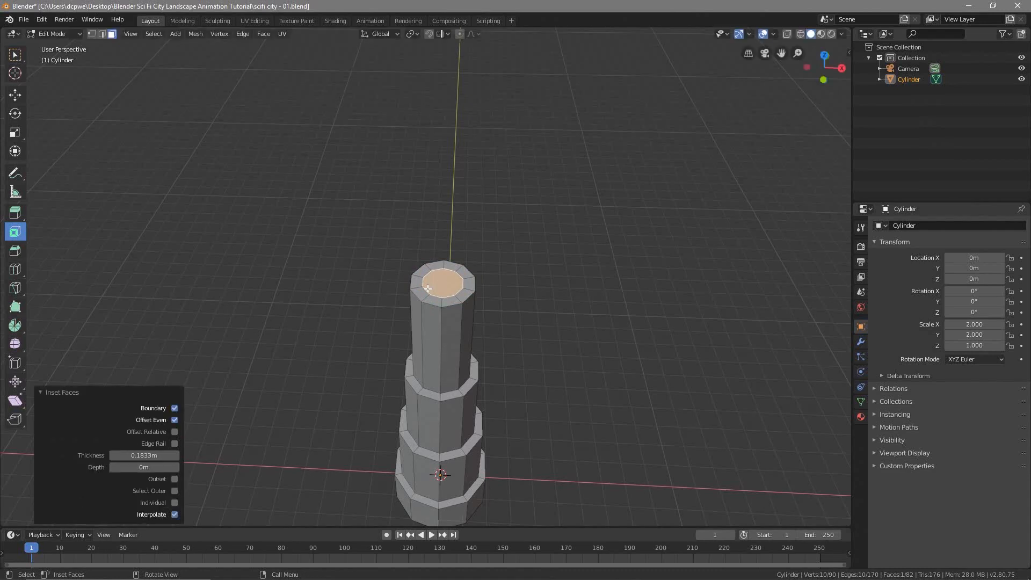
pyautogui.press('e')
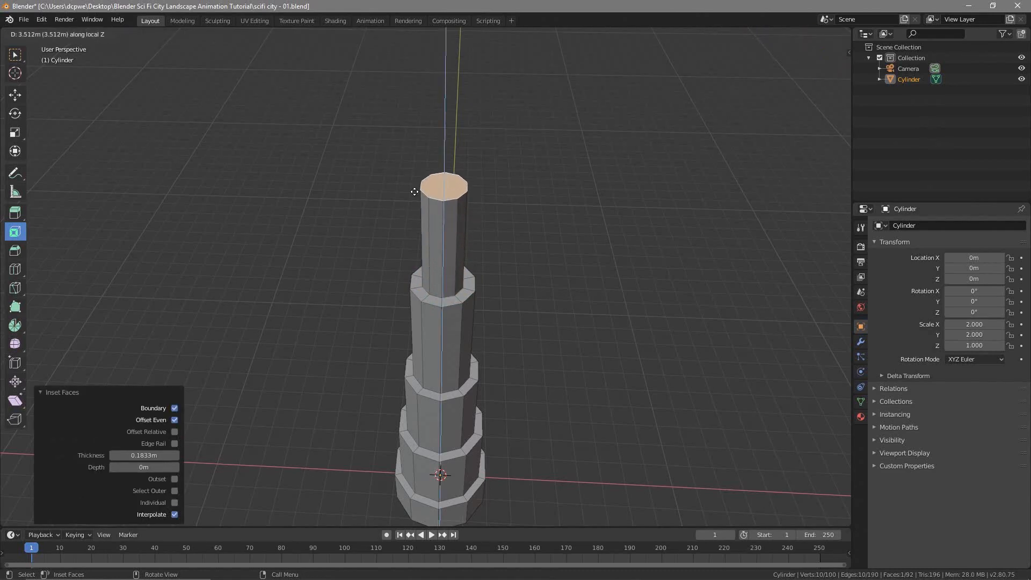
pyautogui.click(414, 200)
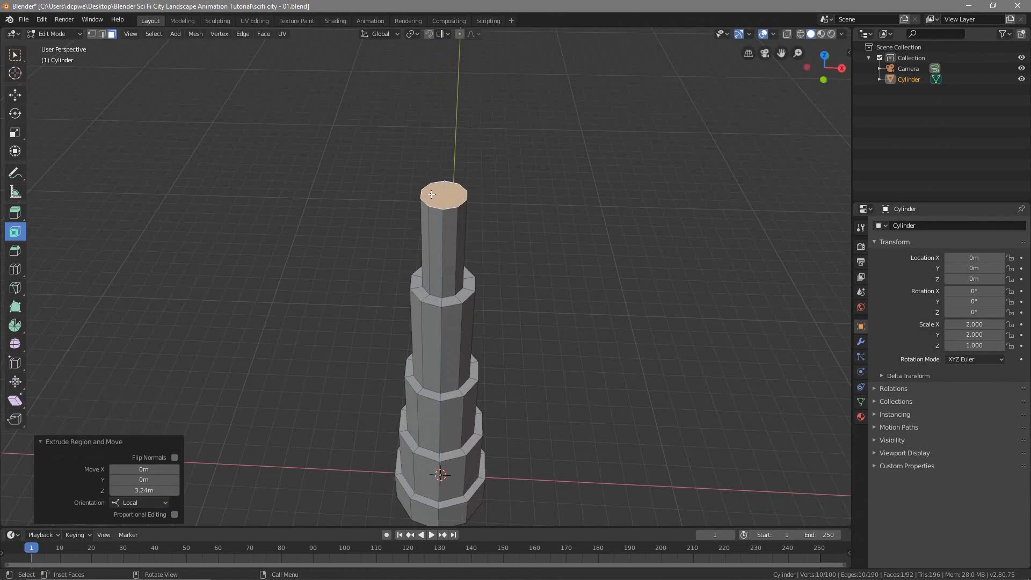
# Inset the fifth tier's top face by about 0.12 m and extrude it upward about 1.68 m as a sixth tier
pyautogui.press('i')
pyautogui.click(439, 195)
pyautogui.press('e')
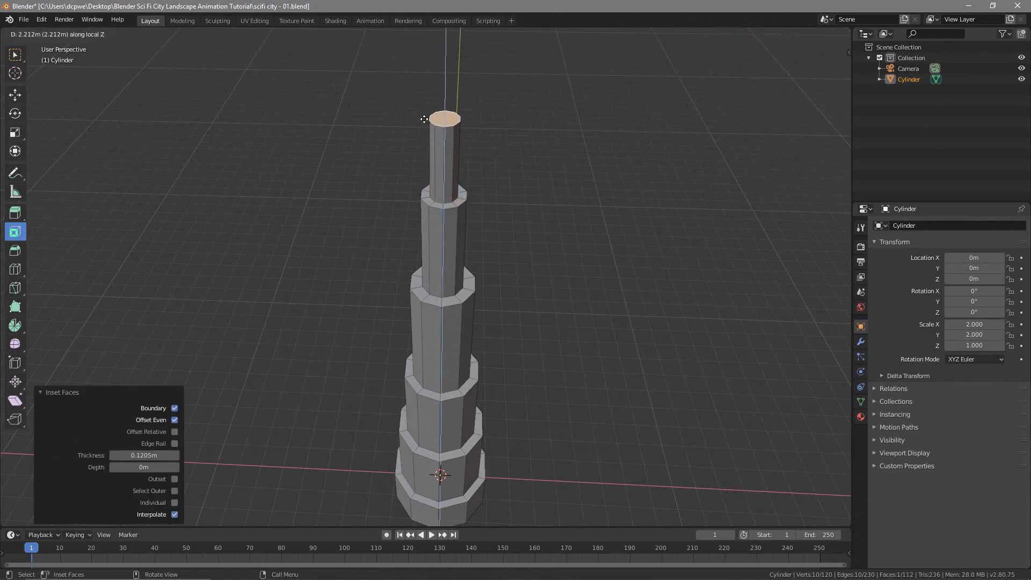
pyautogui.click(426, 138)
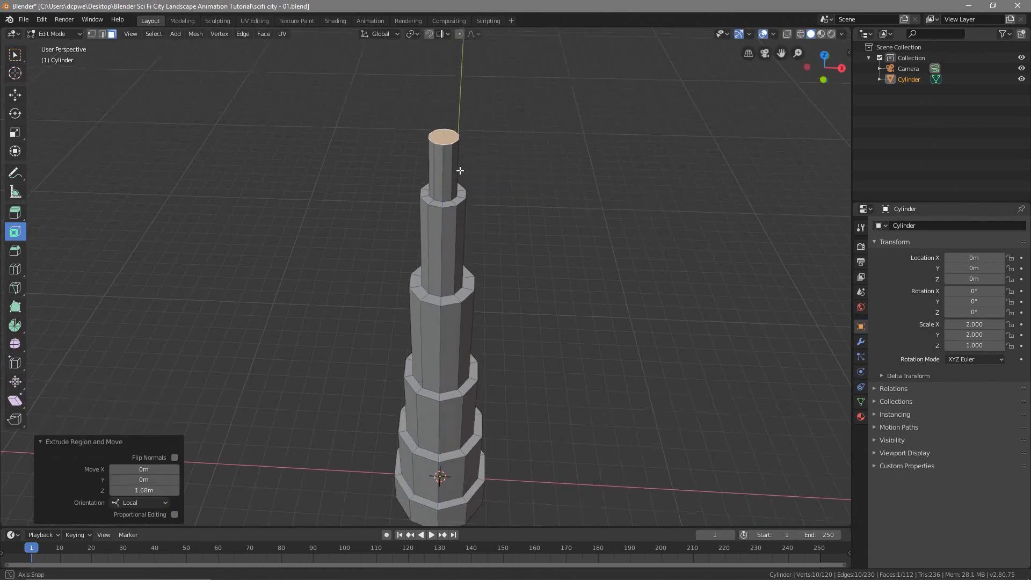
# Inset the sixth tier's top face by about 0.07 m and extrude it upward about 0.27 m as a small cap
pyautogui.moveTo(460, 171); pyautogui.dragTo(451, 145, button='middle')
pyautogui.scroll(-2, 453, 174)
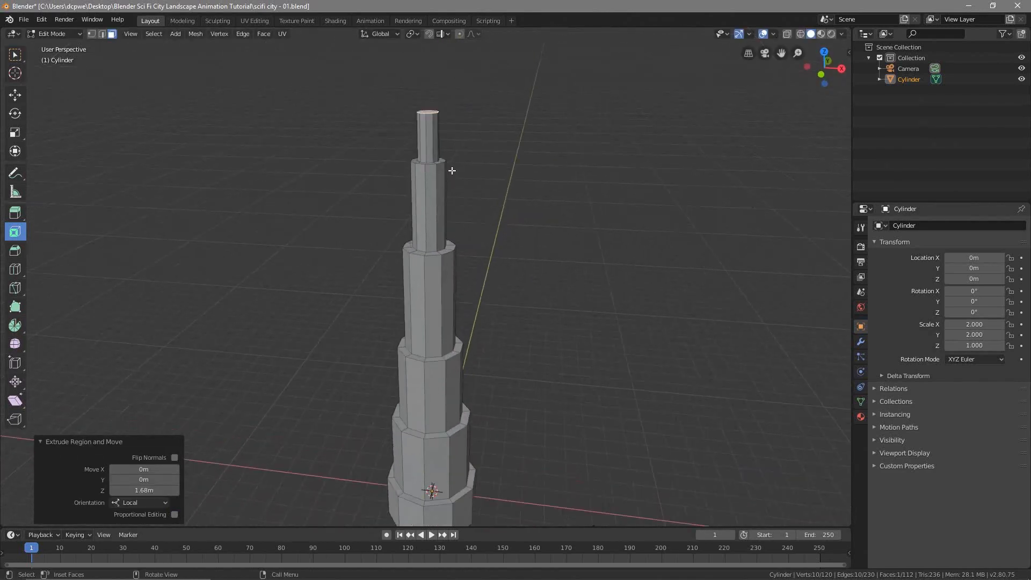
pyautogui.scroll(-3, 452, 171)
pyautogui.moveTo(469, 244)
pyautogui.mouseDown(button='middle')
pyautogui.moveTo(469, 235)
pyautogui.moveTo(471, 247)
pyautogui.mouseUp(button='middle')
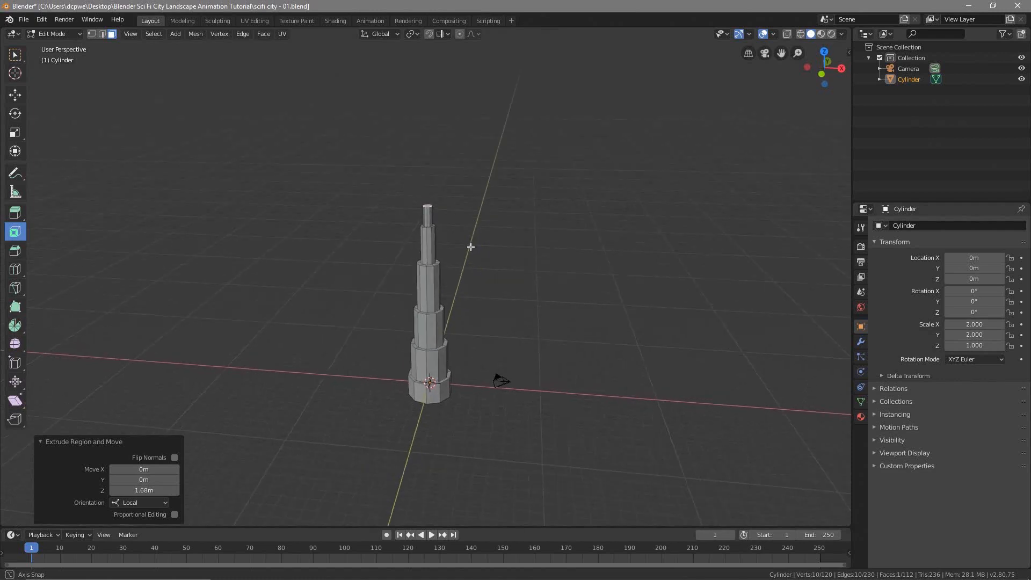
pyautogui.scroll(6, 470, 247)
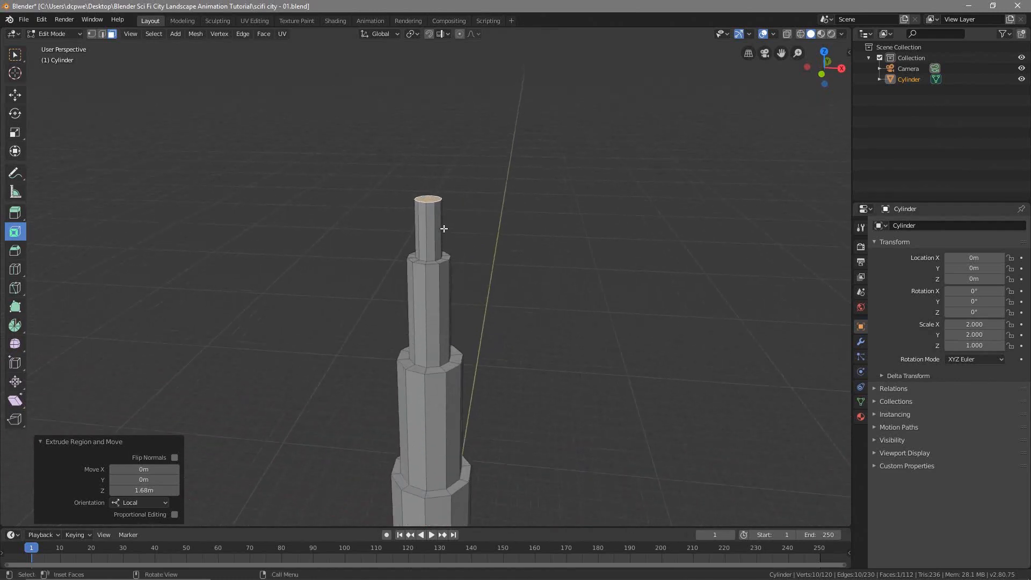
pyautogui.moveTo(424, 191); pyautogui.dragTo(423, 208, button='middle')
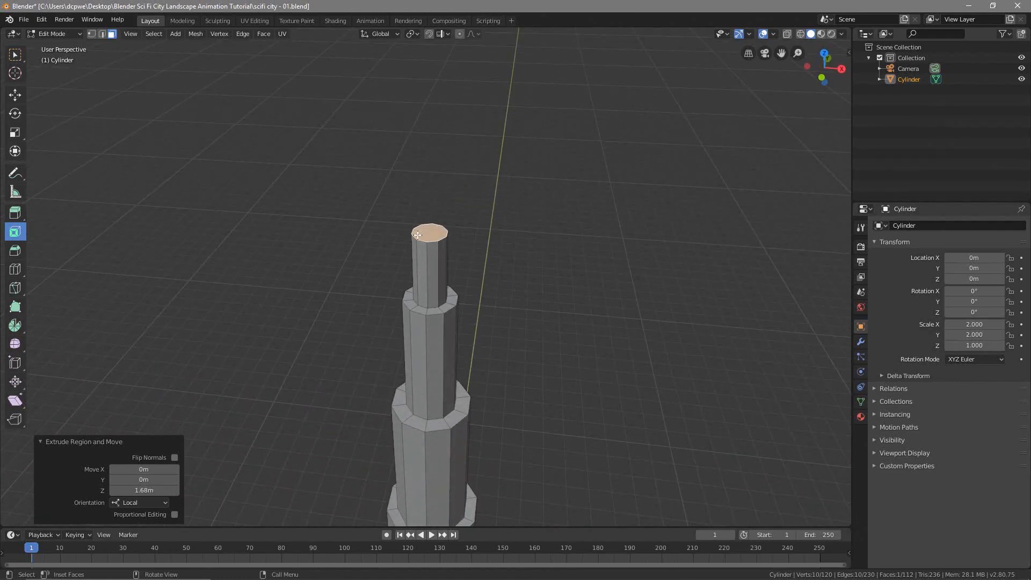
pyautogui.press('i')
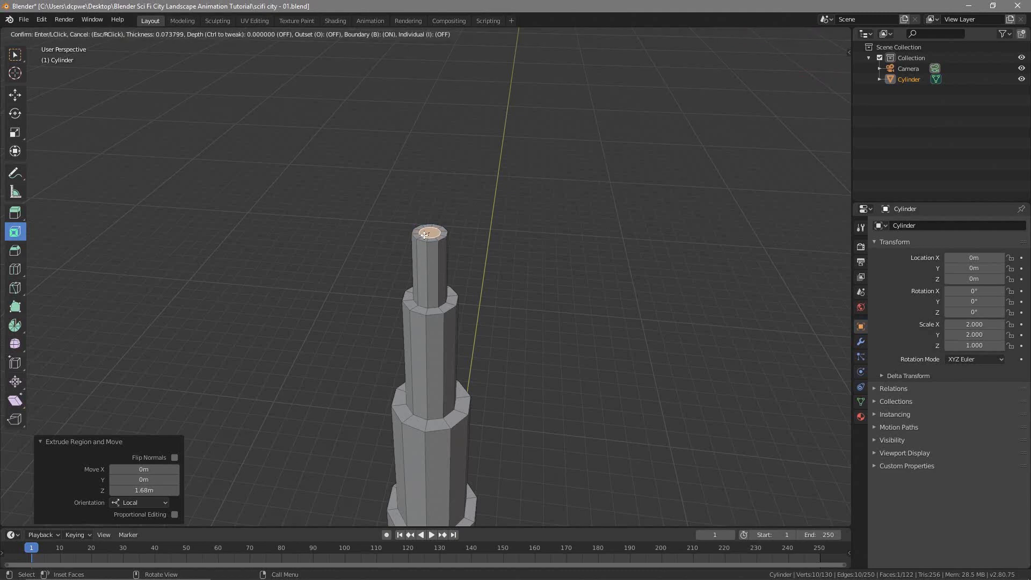
pyautogui.click(424, 234)
pyautogui.press('e')
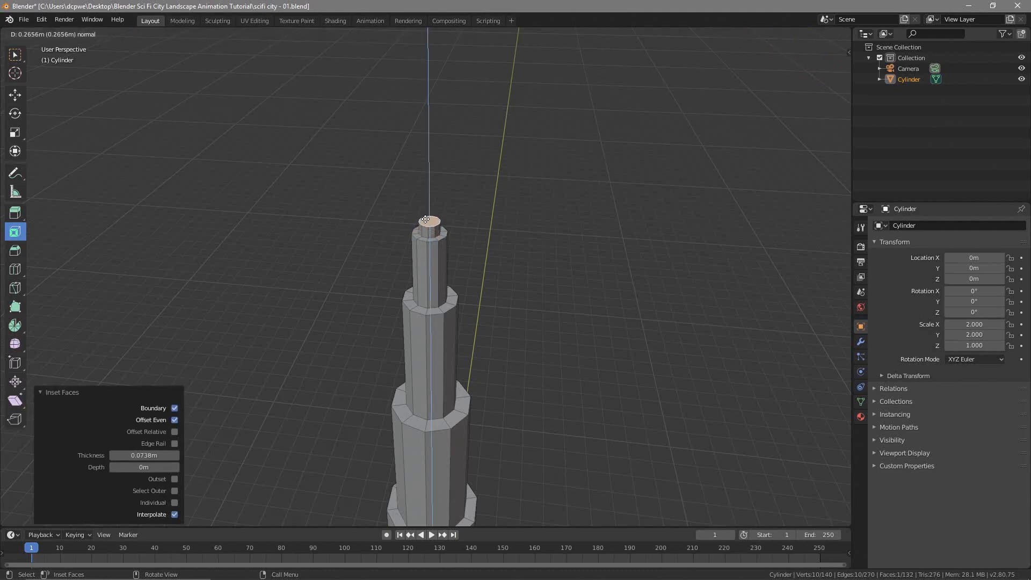
pyautogui.click(425, 220)
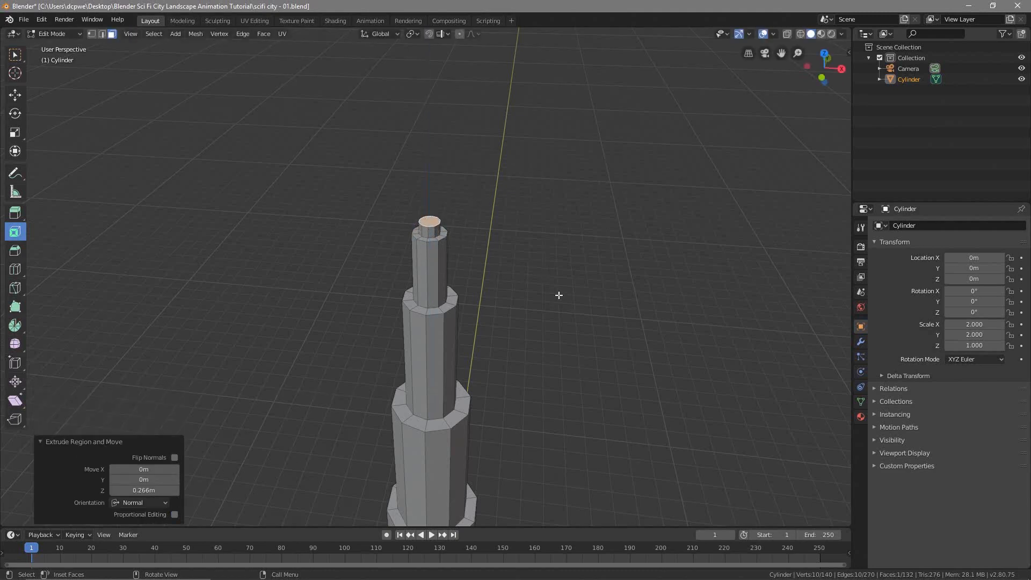
# Leave mesh editing of the finished tower and return to Object Mode
pyautogui.moveTo(559, 363); pyautogui.dragTo(546, 310, button='middle')
pyautogui.scroll(-4, 510, 193)
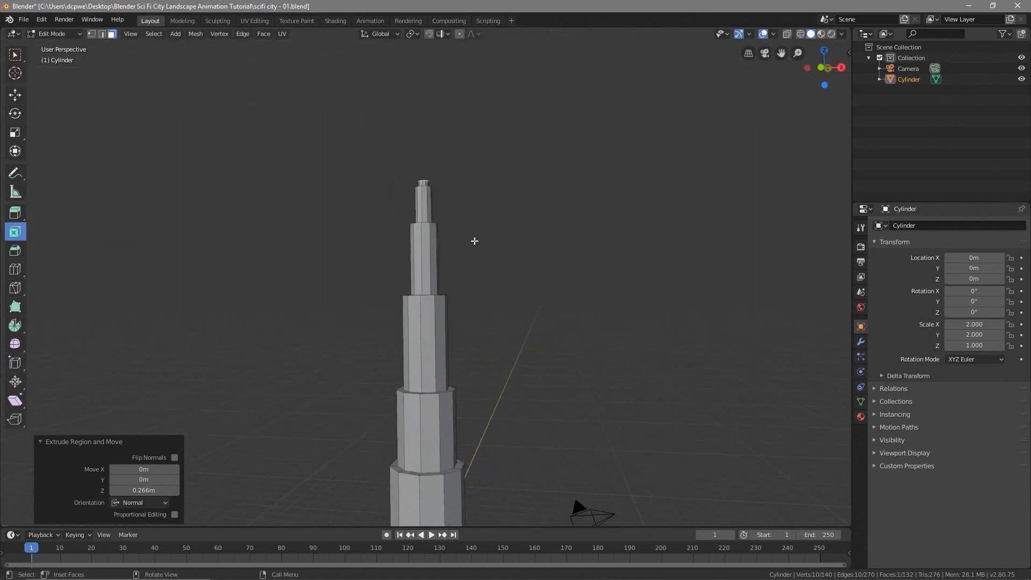
pyautogui.scroll(3, 531, 380)
pyautogui.click(51, 34)
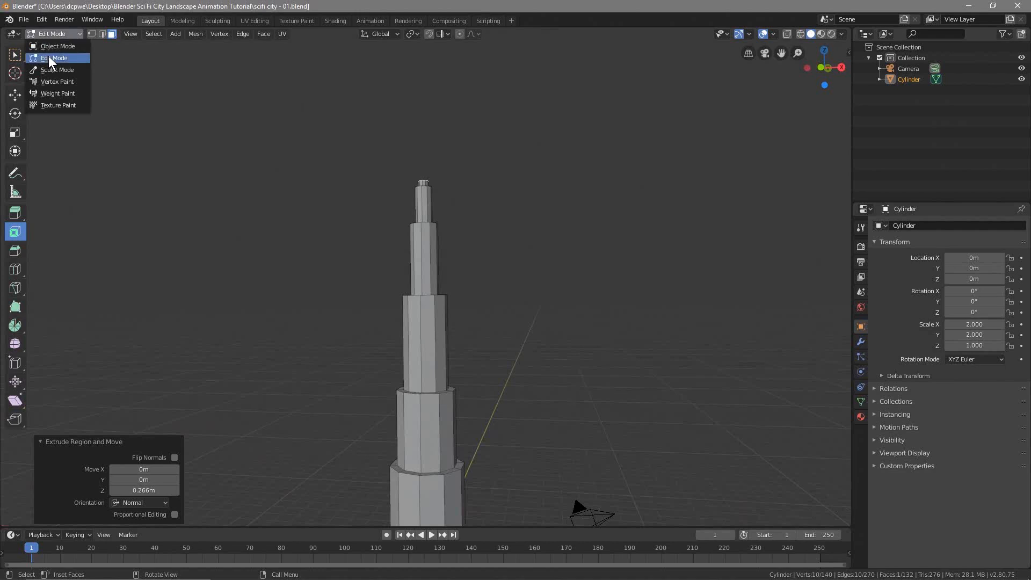
pyautogui.click(51, 47)
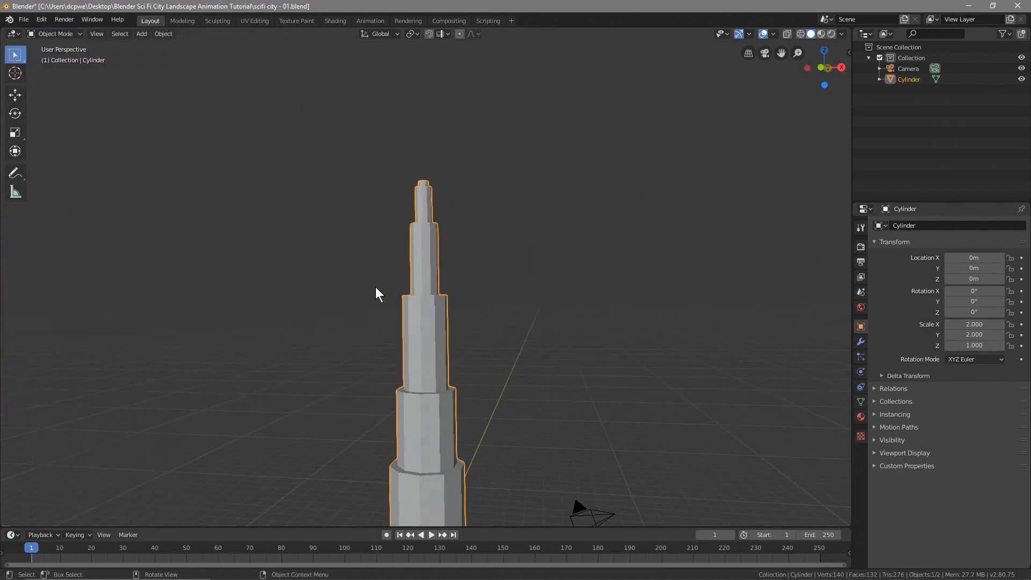
# Rename the Cylinder object to "Building 1"
pyautogui.scroll(-3, 365, 300)
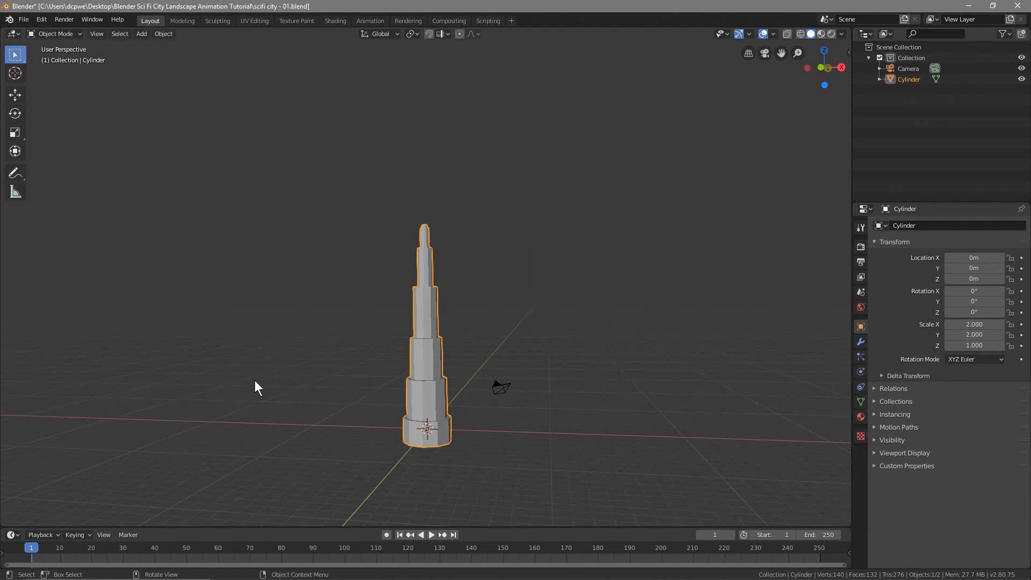
pyautogui.moveTo(347, 400)
pyautogui.mouseDown(button='middle')
pyautogui.moveTo(472, 428)
pyautogui.moveTo(342, 414)
pyautogui.mouseUp(button='middle')
pyautogui.moveTo(353, 401); pyautogui.dragTo(359, 401, button='middle')
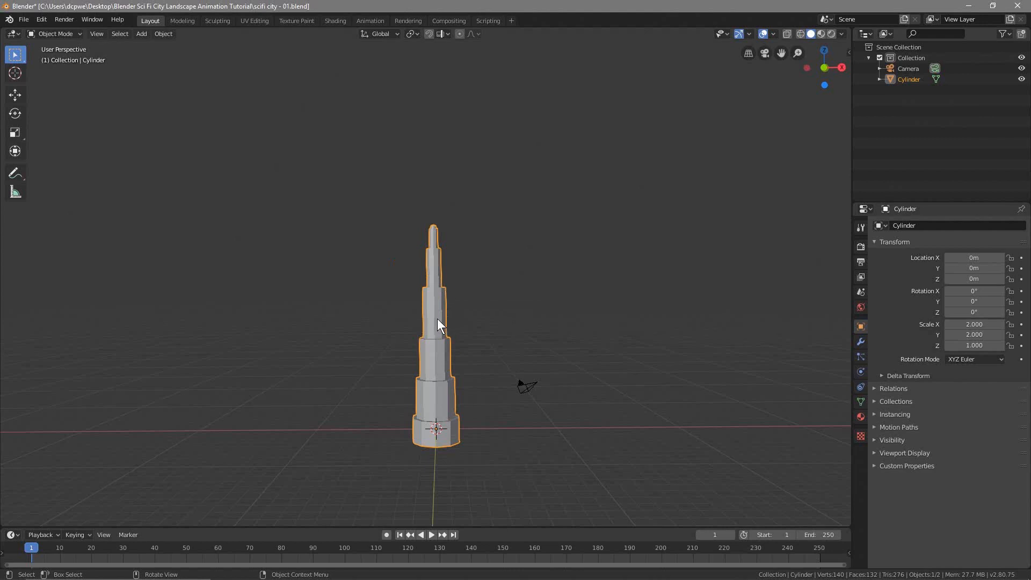
pyautogui.doubleClick(913, 79)
pyautogui.write('Building')
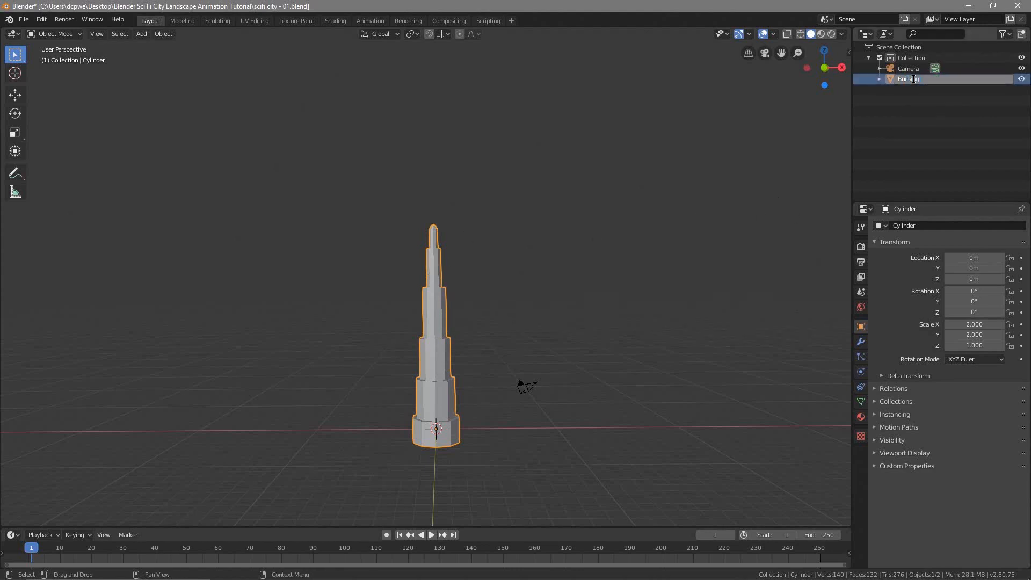
pyautogui.write(' 1')
pyautogui.press('BackSpace')
pyautogui.press('BackSpace')
pyautogui.press('BackSpace')
pyautogui.press('BackSpace')
pyautogui.press('BackSpace')
pyautogui.press('BackSpace')
pyautogui.press('BackSpace')
pyautogui.press('BackSpace')
pyautogui.press('BackSpace')
pyautogui.press('Return')
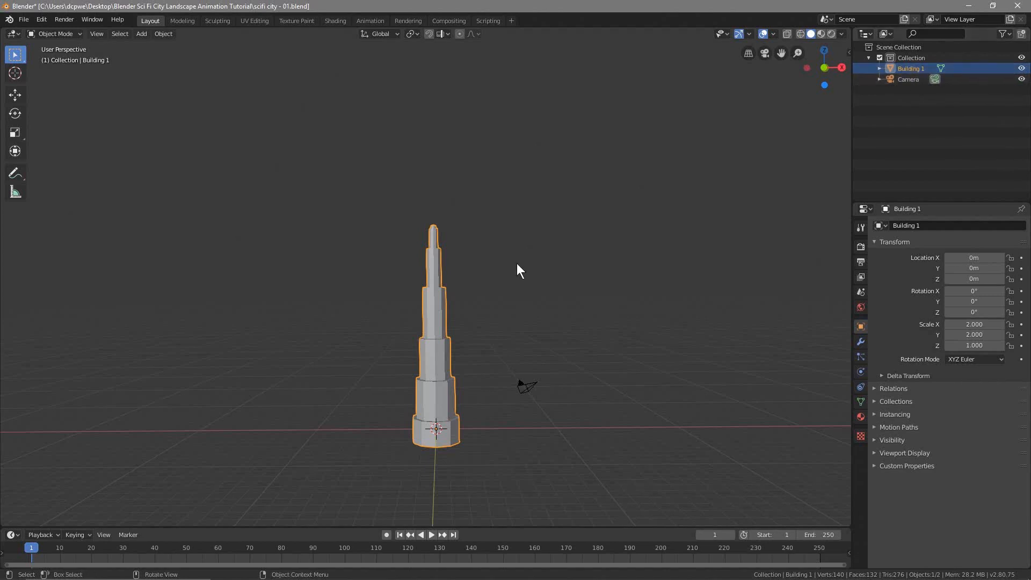
# Duplicate Building 1 in place and move the copy about 5.25 m along the X axis
pyautogui.hotkey('shift', 'd')
pyautogui.rightClick(452, 304)
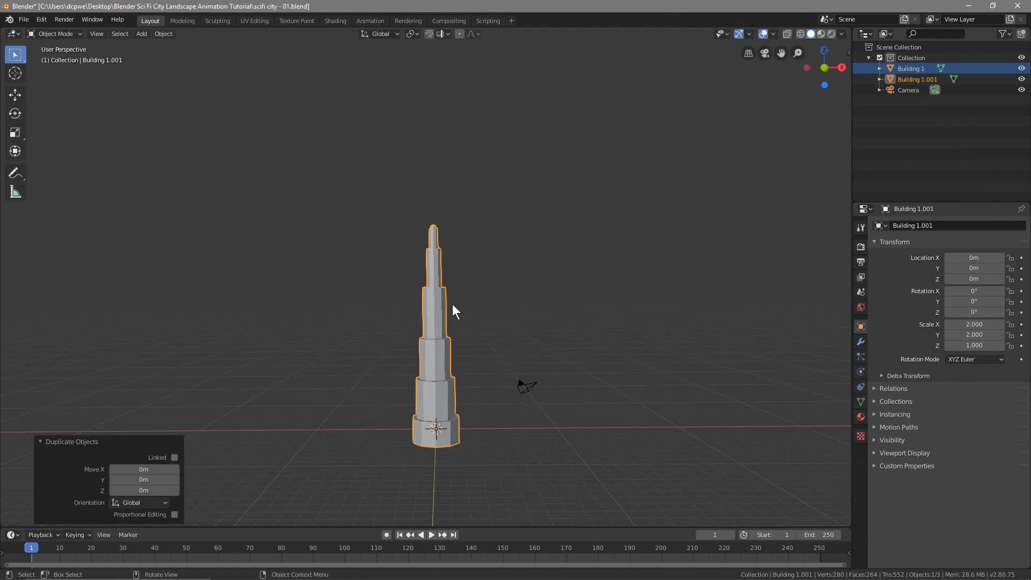
pyautogui.click(15, 95)
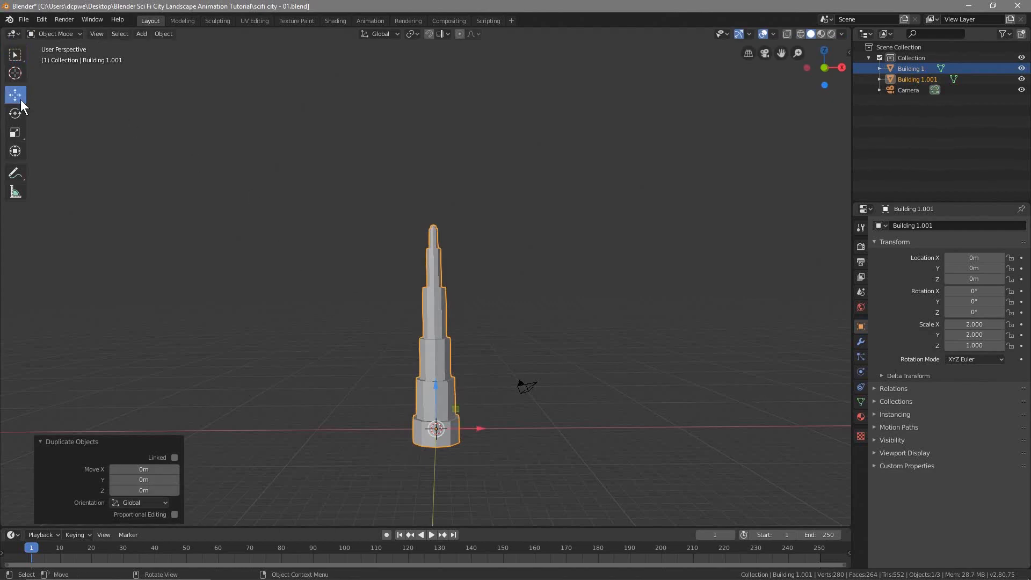
pyautogui.moveTo(480, 427); pyautogui.dragTo(543, 434)
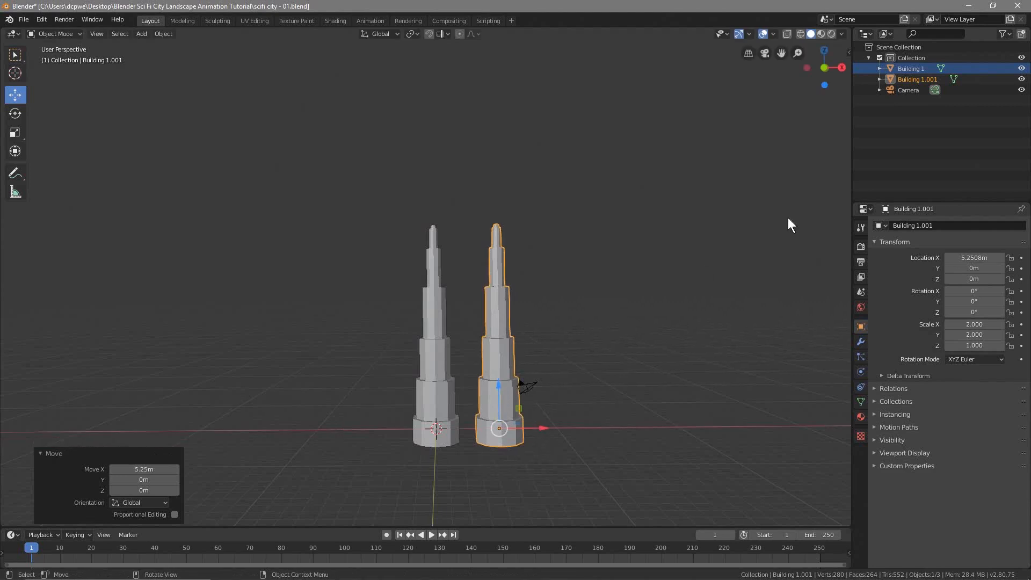
# Rename the duplicated tower "Building 2"
pyautogui.click(918, 77)
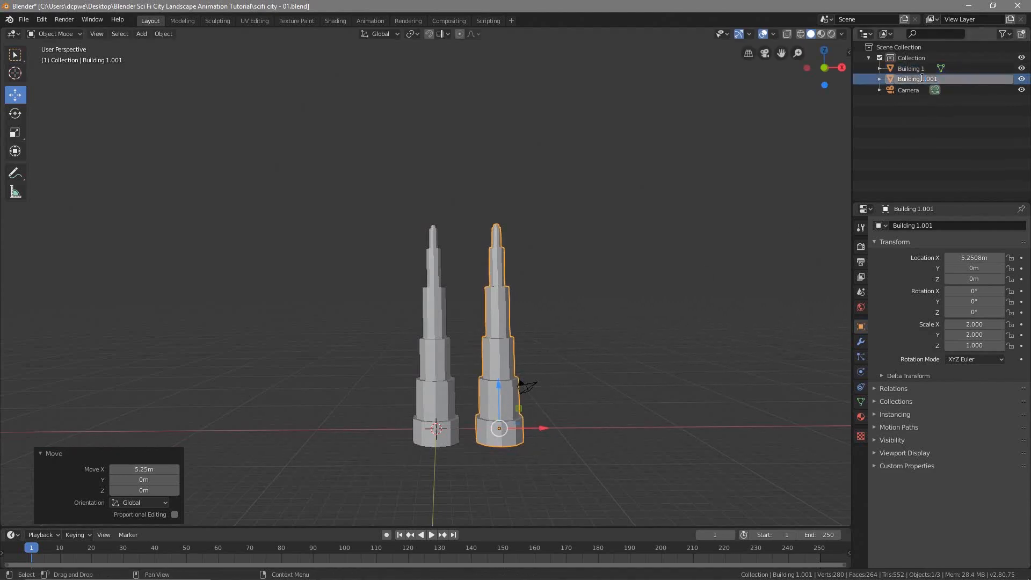
pyautogui.doubleClick(922, 79)
pyautogui.press('BackSpace')
pyautogui.write('2')
pyautogui.press('Return')
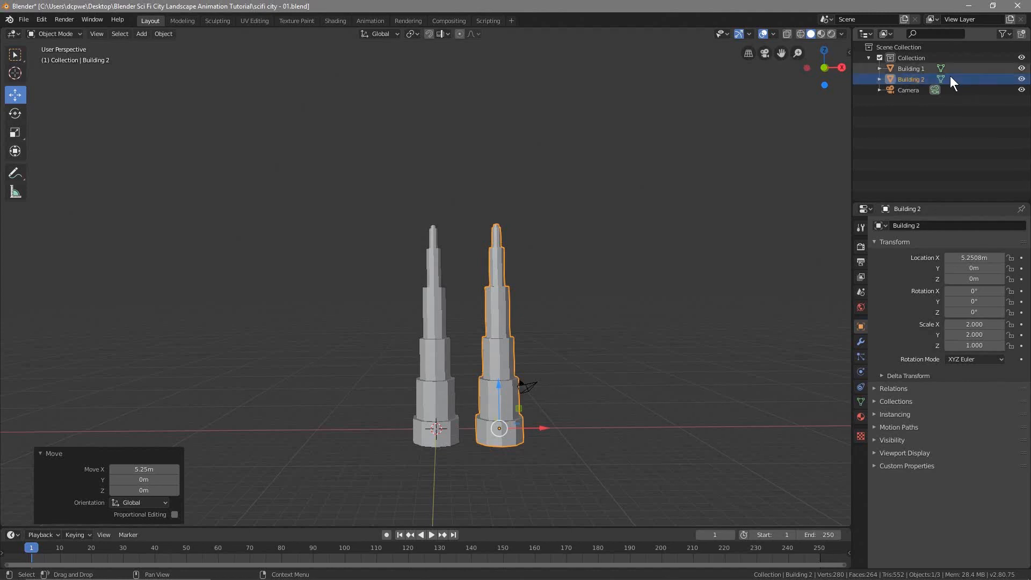
# Duplicate Building 2 in place and move the copy about 5.26 m further along the X axis
pyautogui.hotkey('shift', 'd')
pyautogui.rightClick(520, 344)
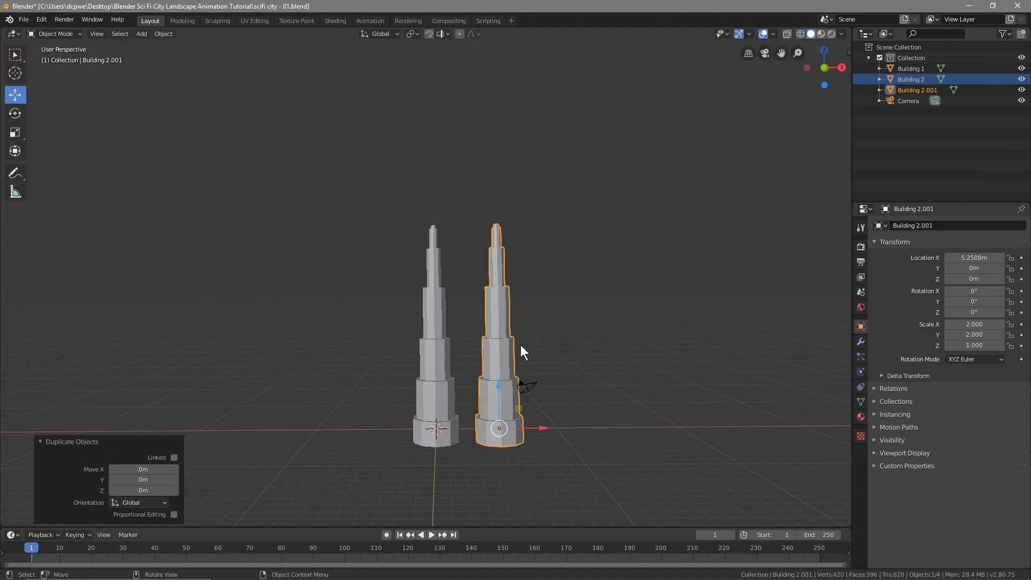
pyautogui.moveTo(541, 427); pyautogui.dragTo(607, 430)
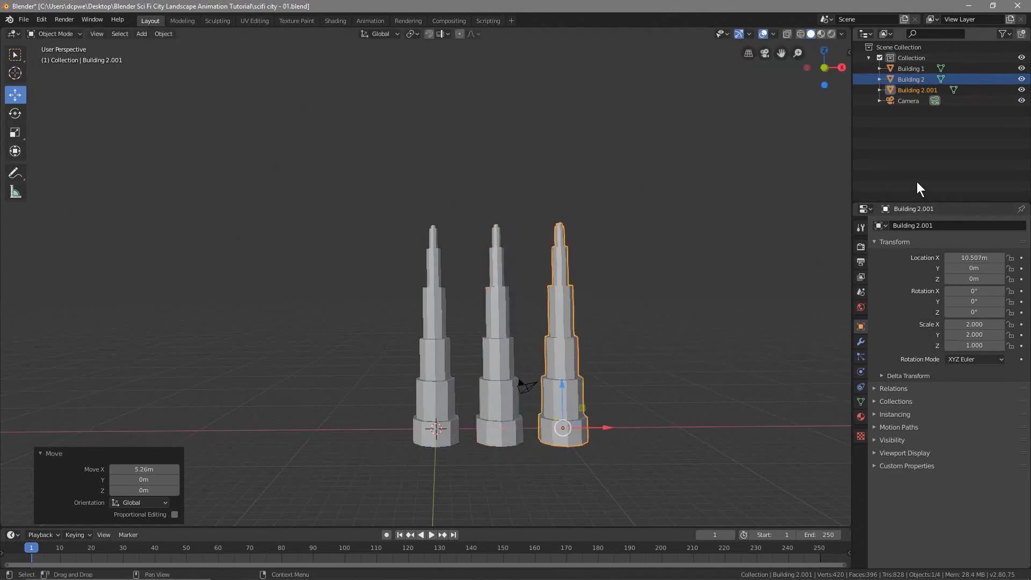
# Rename the third tower "Building 3" and save the file
pyautogui.doubleClick(918, 89)
pyautogui.click(919, 89)
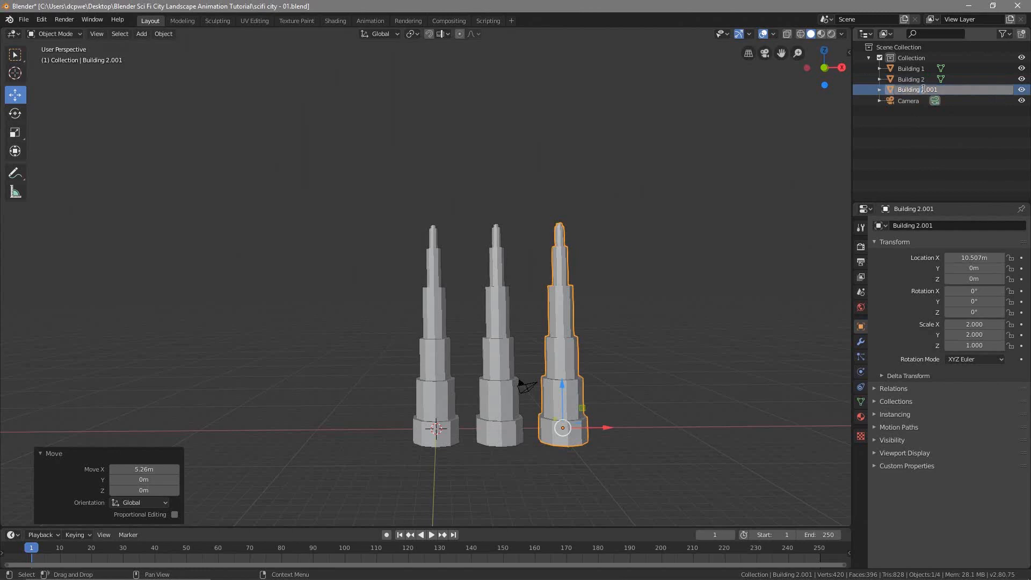
pyautogui.press('Delete')
pyautogui.press('Delete')
pyautogui.press('Delete')
pyautogui.press('Delete')
pyautogui.press('Delete')
pyautogui.press('Delete')
pyautogui.write('3')
pyautogui.press('Return')
pyautogui.click(24, 22)
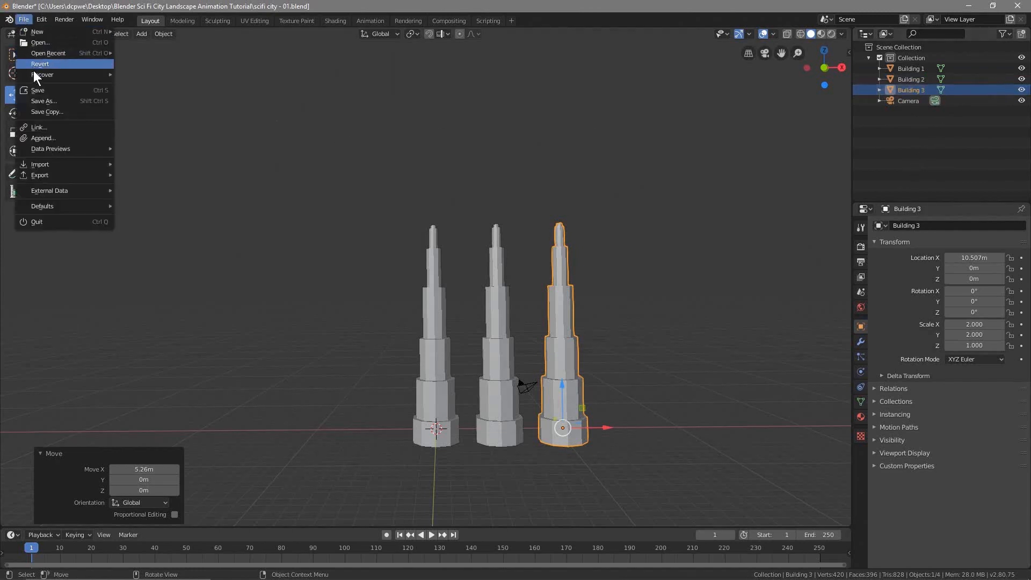
pyautogui.click(38, 90)
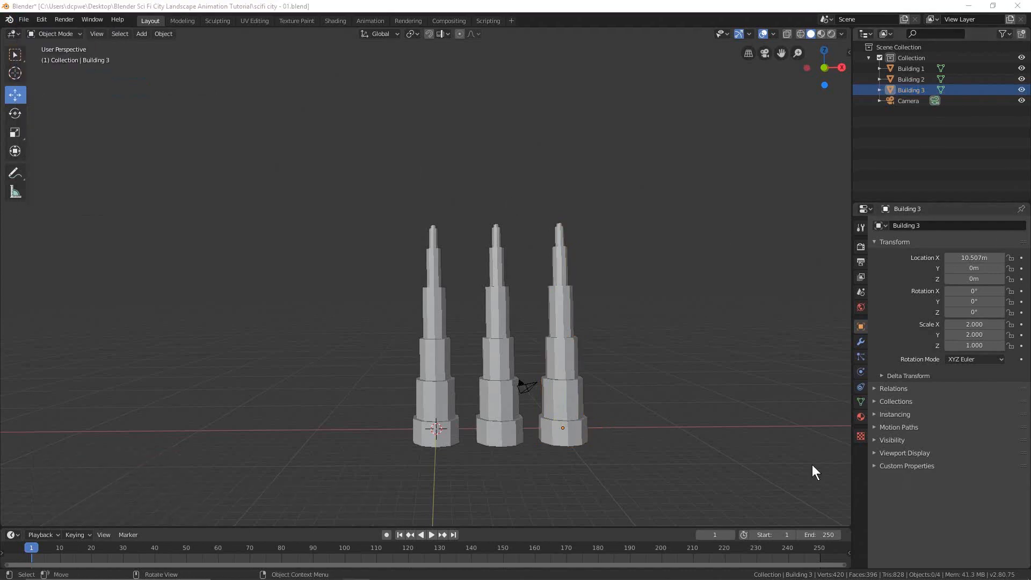
# Select Building 1 and show its material settings, with the viewport in material preview shading
pyautogui.click(489, 358)
pyautogui.scroll(3, 488, 359)
pyautogui.keyDown('shift'); pyautogui.moveTo(485, 363); pyautogui.dragTo(381, 269, button='middle'); pyautogui.keyUp('shift')
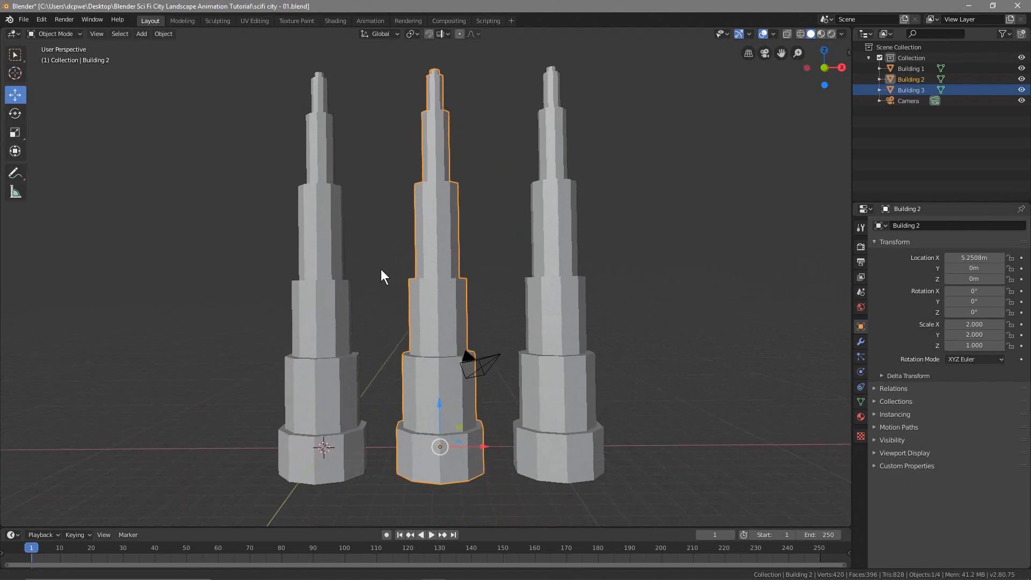
pyautogui.click(327, 299)
pyautogui.keyDown('shift'); pyautogui.moveTo(360, 360); pyautogui.dragTo(431, 387, button='middle'); pyautogui.keyUp('shift')
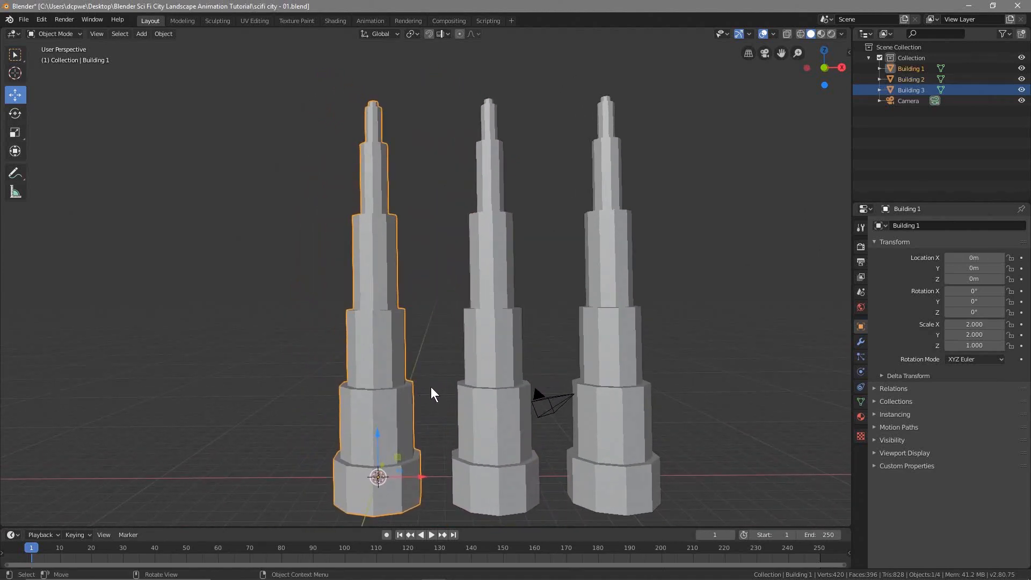
pyautogui.click(919, 70)
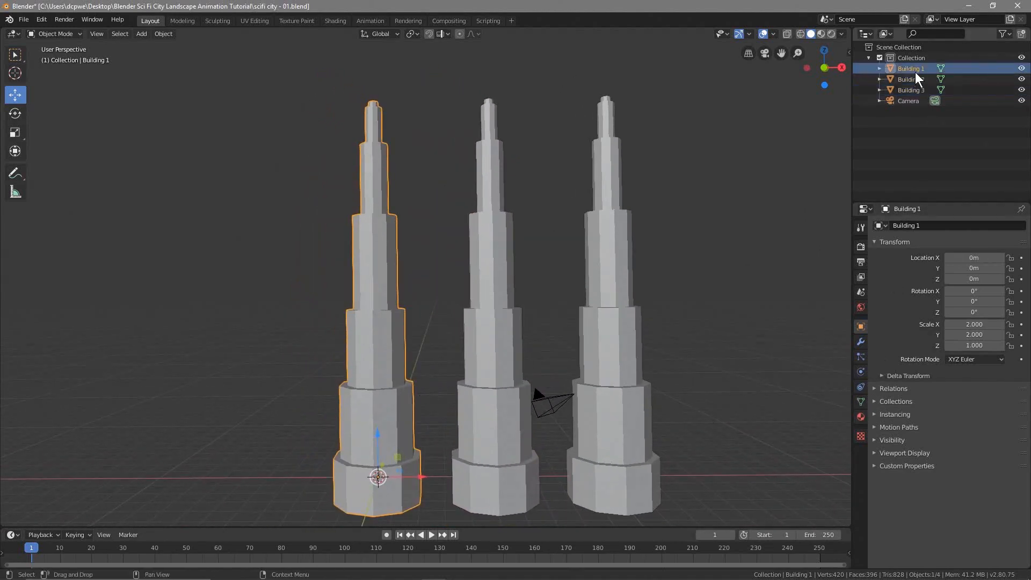
pyautogui.click(820, 33)
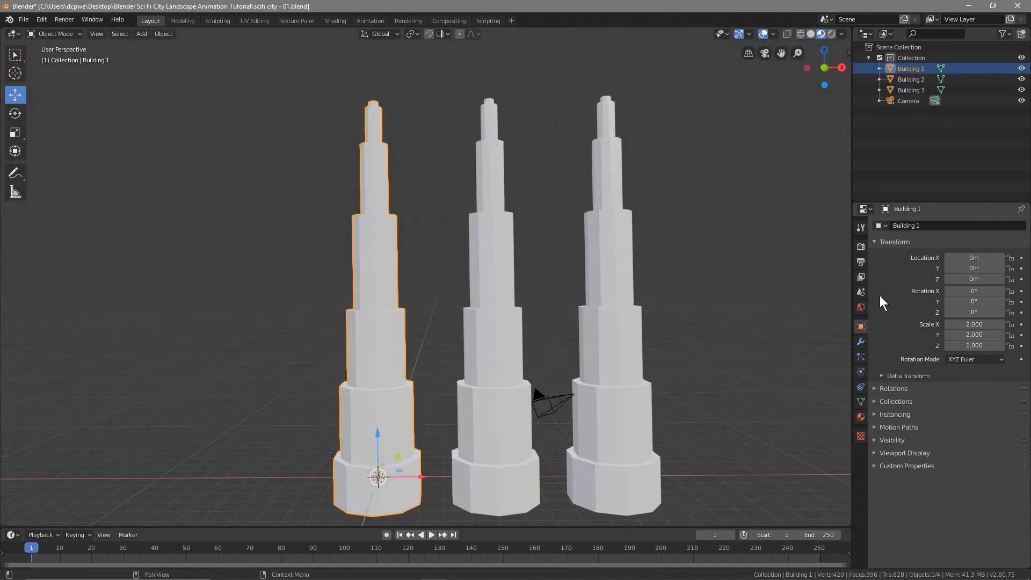
pyautogui.click(860, 417)
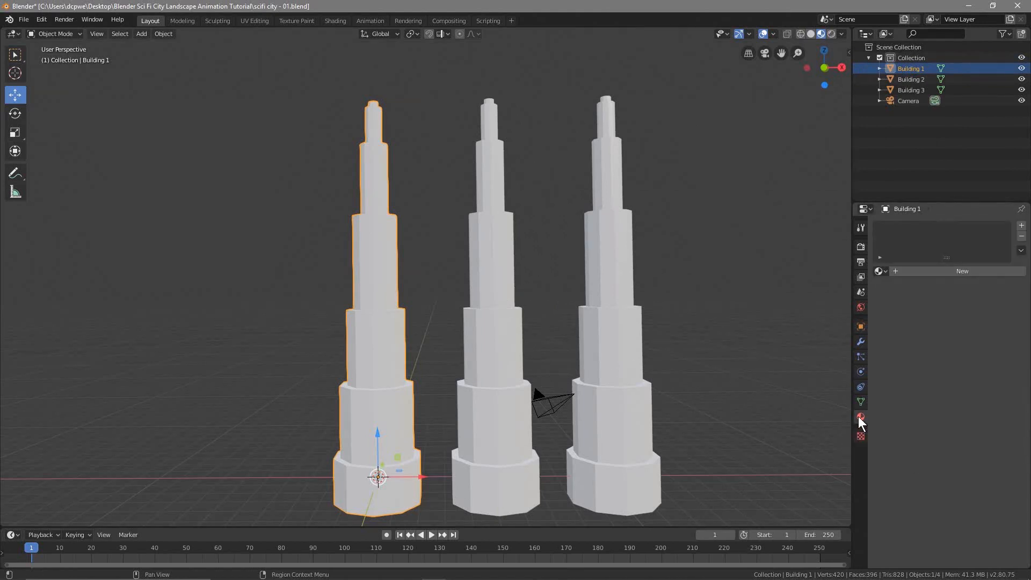
# Create a new material on Building 1 and name it "Building 1", reusing the object's name
pyautogui.click(958, 270)
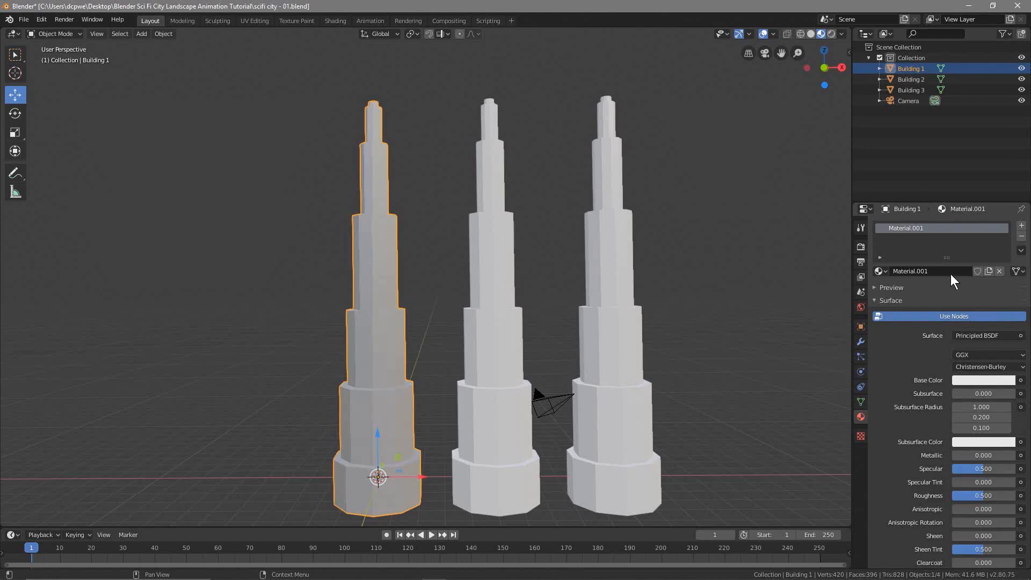
pyautogui.doubleClick(910, 69)
pyautogui.hotkey('ctrl', 'c')
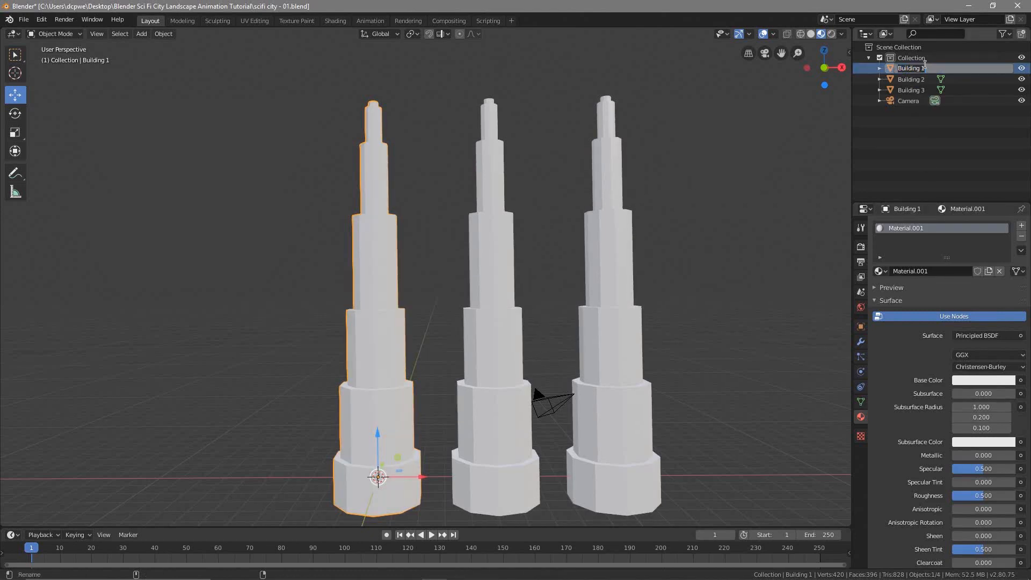
pyautogui.click(929, 274)
pyautogui.click(927, 274)
pyautogui.hotkey('ctrl', 'v')
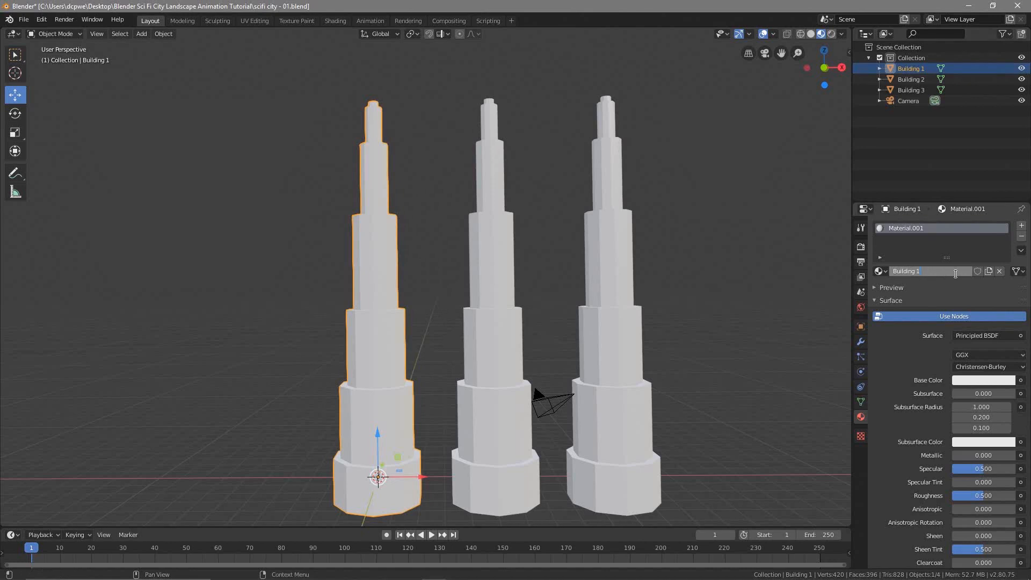
pyautogui.press('Return')
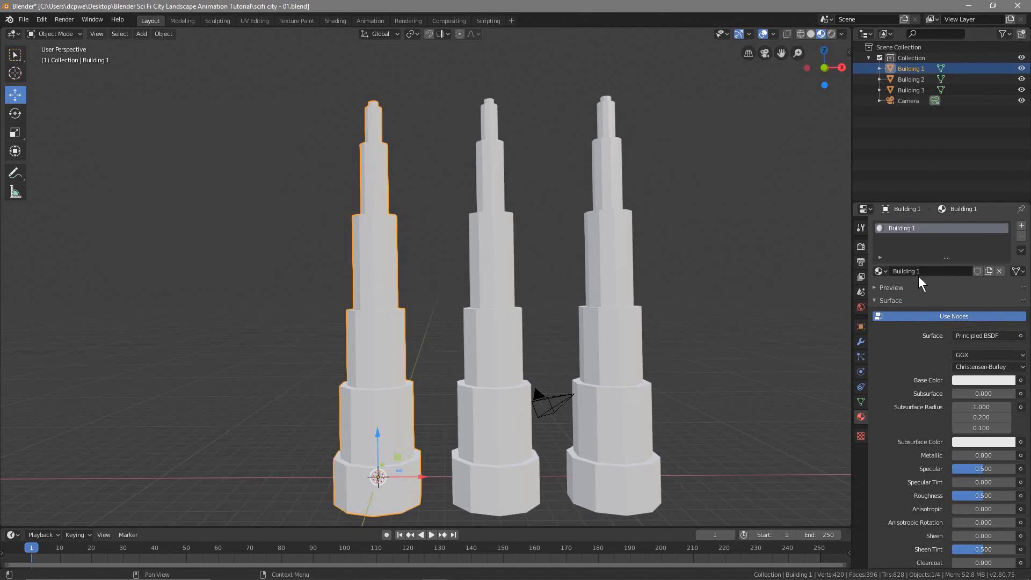
# Set the Building 1 material's Metallic to 1.000 and its Roughness to 0.300
pyautogui.click(991, 380)
pyautogui.click(991, 380)
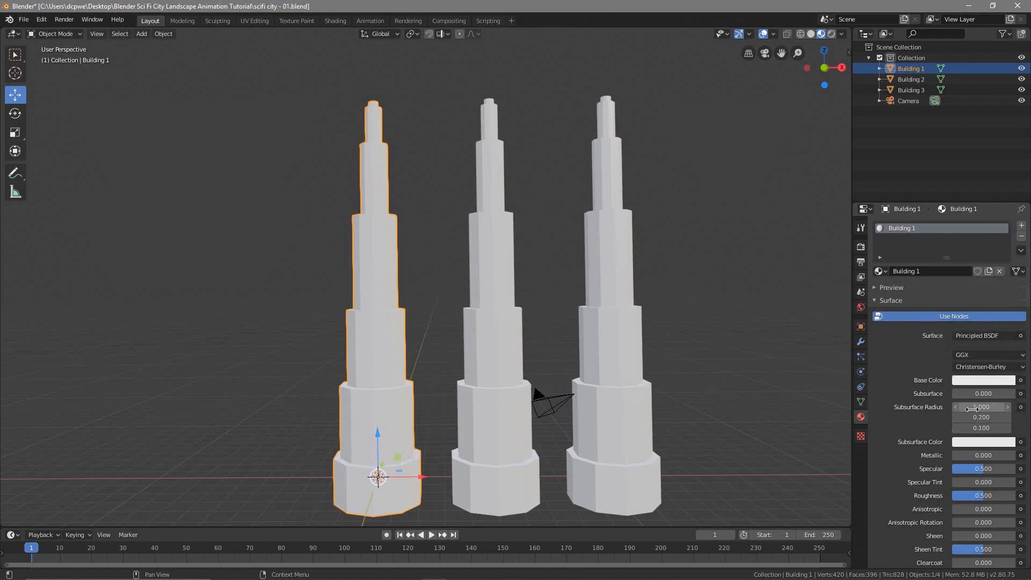
pyautogui.moveTo(985, 455); pyautogui.dragTo(1017, 455)
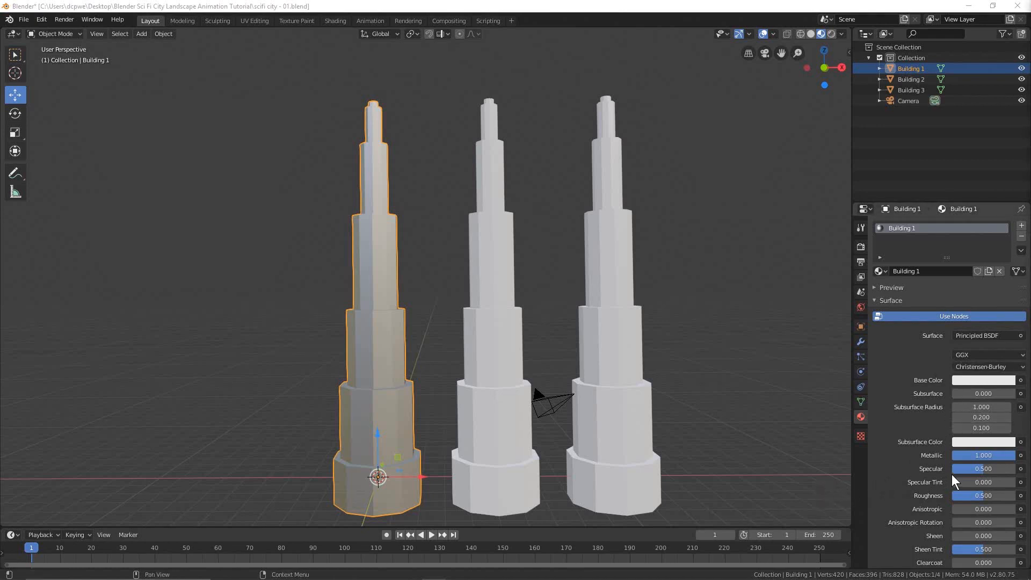
pyautogui.moveTo(983, 496); pyautogui.dragTo(962, 496)
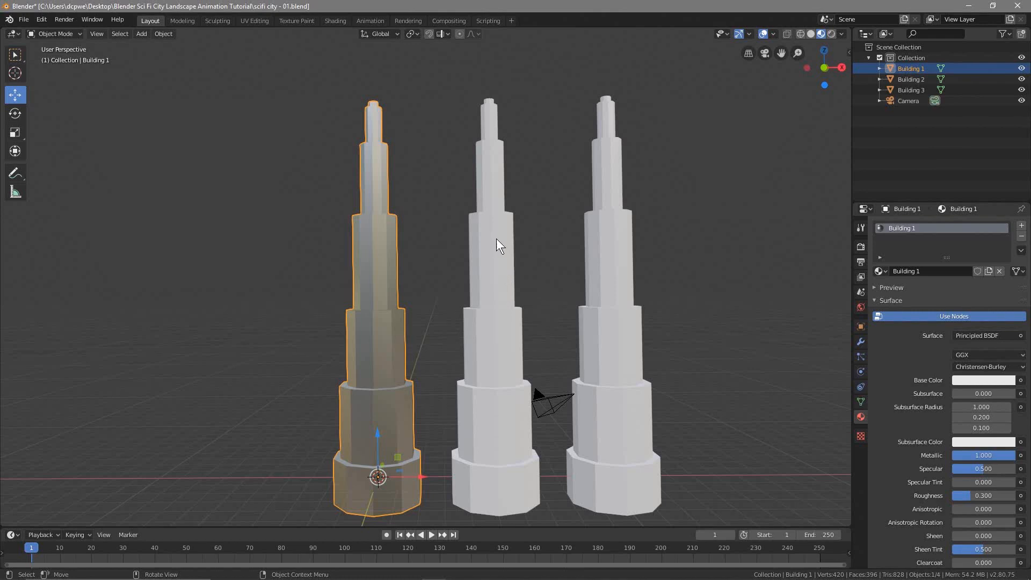
# Rename the first tower's material "Building Main"
pyautogui.click(924, 271)
pyautogui.moveTo(916, 271); pyautogui.dragTo(940, 274)
pyautogui.write('Main')
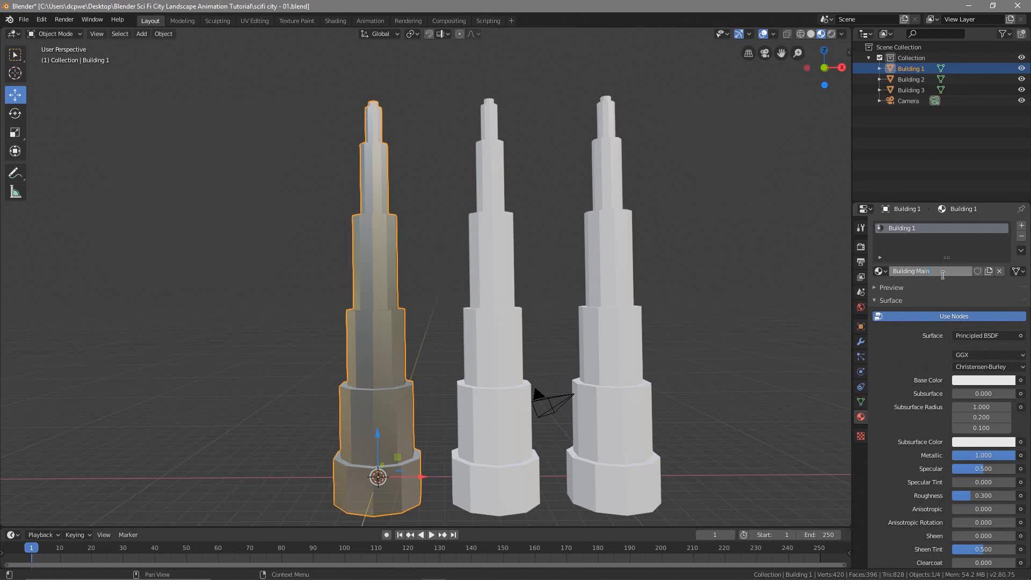
pyautogui.press('Return')
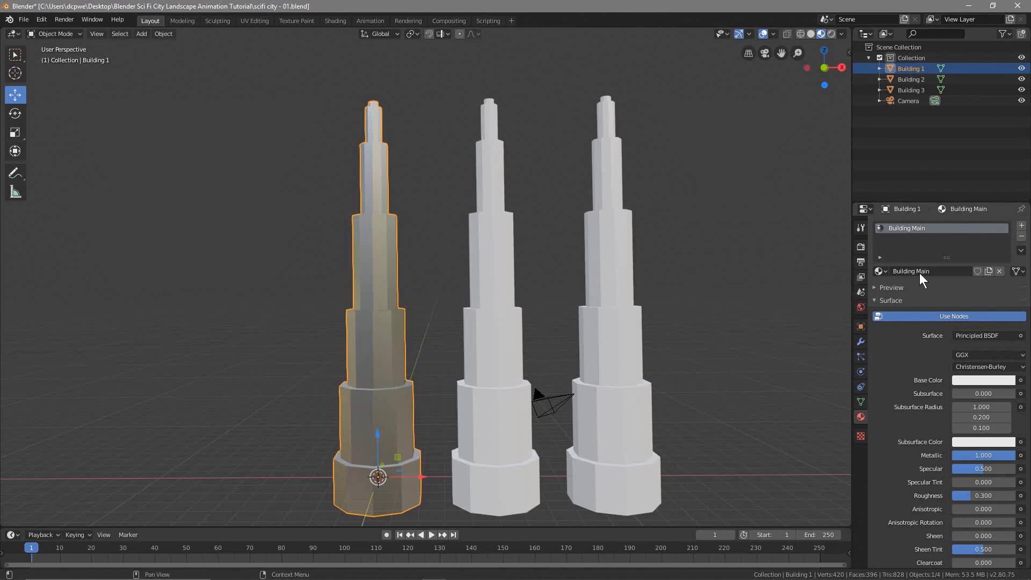
# Assign the existing Building Main material to Building 2 and Building 3
pyautogui.click(495, 279)
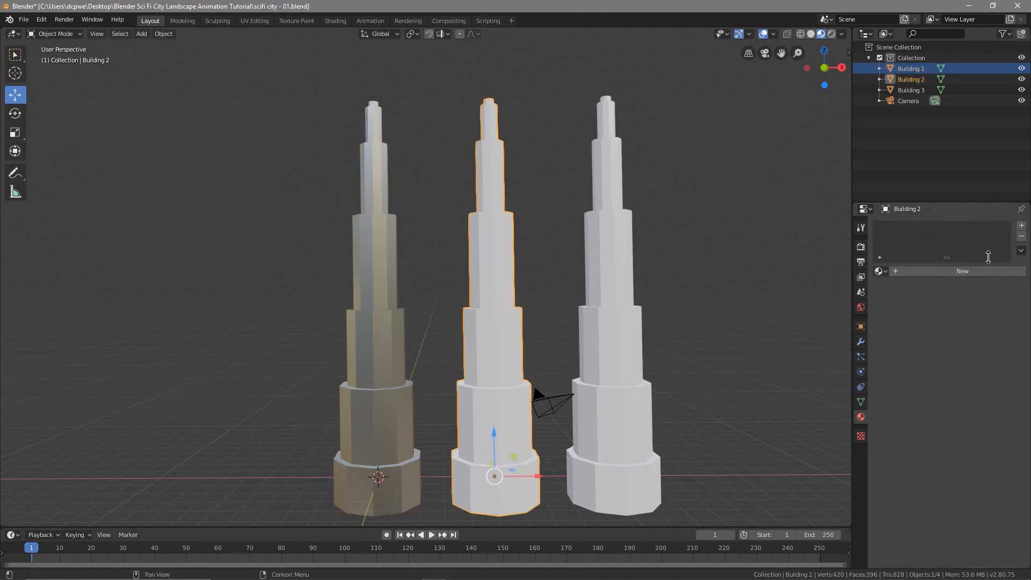
pyautogui.click(879, 271)
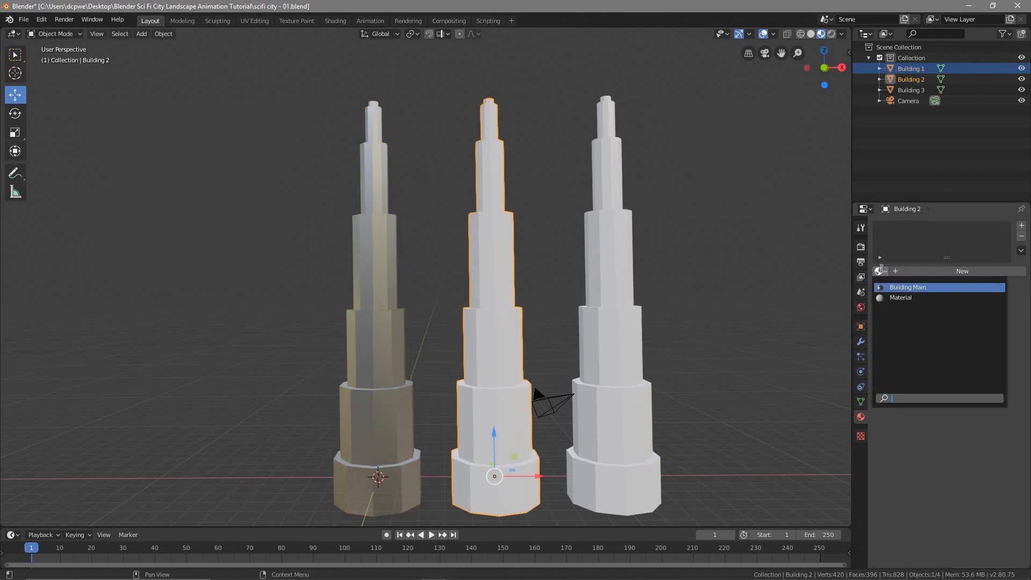
pyautogui.click(902, 288)
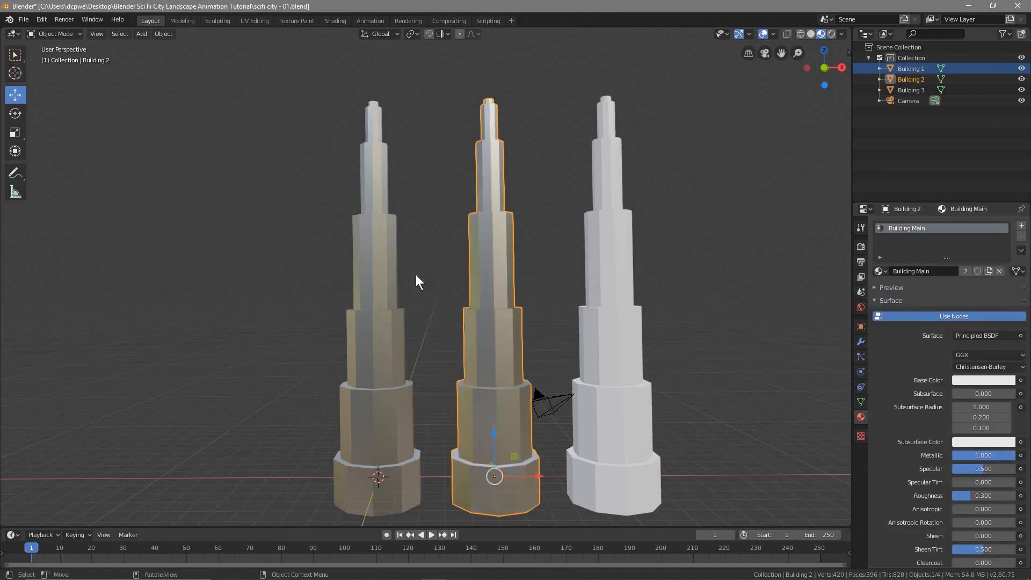
pyautogui.click(627, 246)
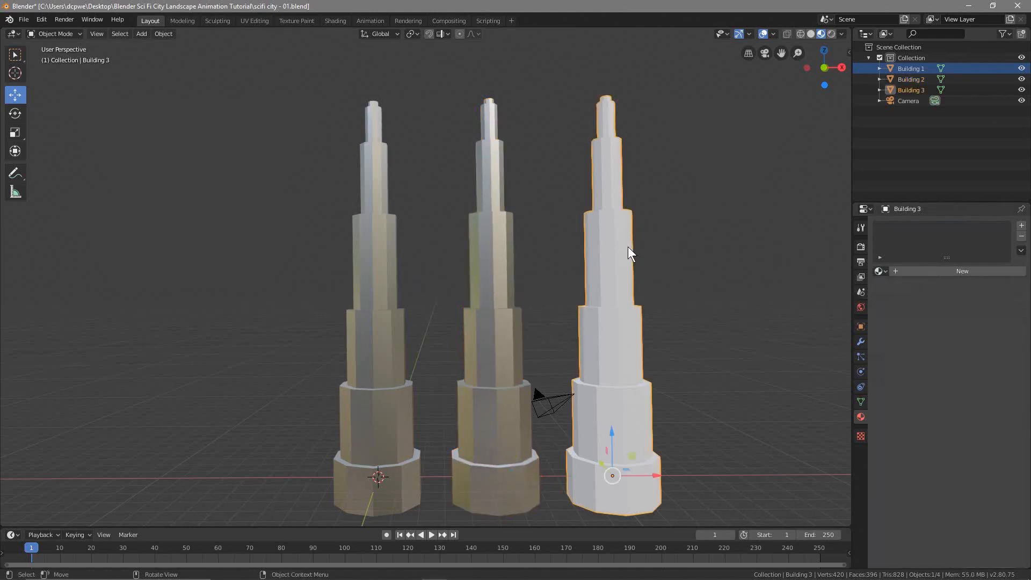
pyautogui.click(880, 272)
pyautogui.click(901, 287)
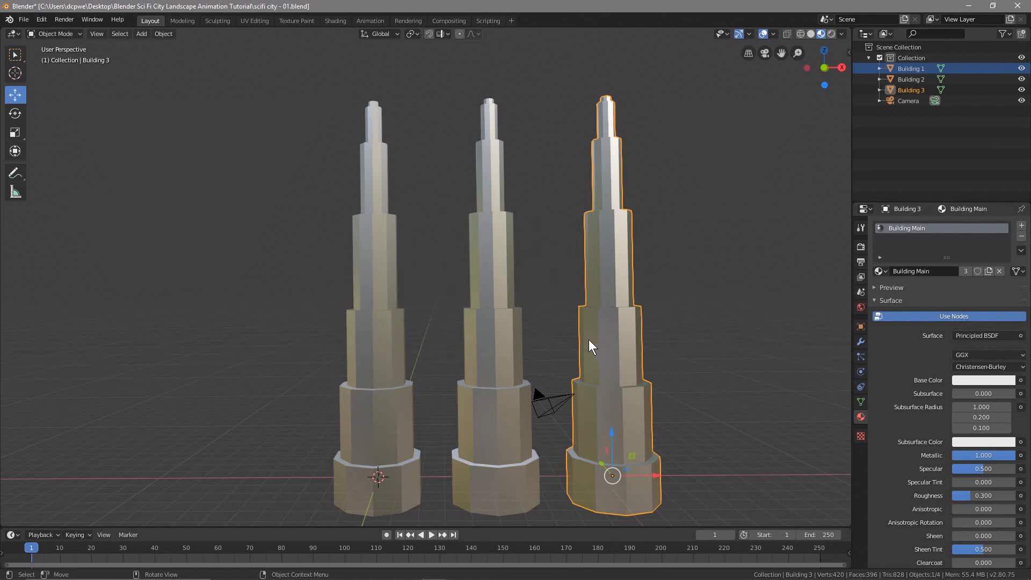
# Put Building 1 in Edit Mode and select one upward-facing ledge face on top of its lowest tier
pyautogui.click(387, 323)
pyautogui.moveTo(259, 286)
pyautogui.mouseDown(button='middle')
pyautogui.moveTo(259, 344)
pyautogui.moveTo(249, 288)
pyautogui.moveTo(246, 296)
pyautogui.mouseUp(button='middle')
pyautogui.scroll(8, 246, 296)
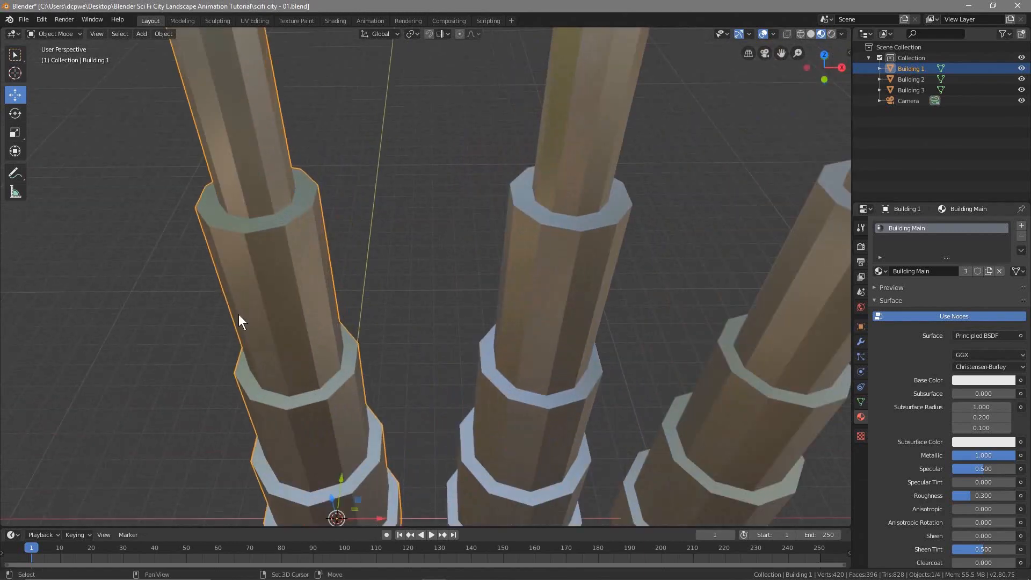
pyautogui.scroll(-2, 261, 276)
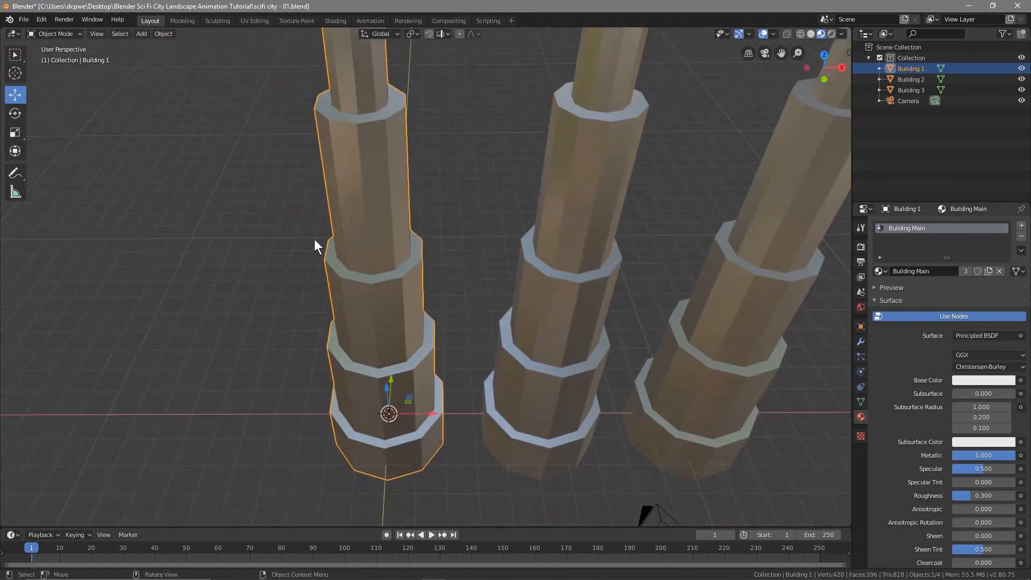
pyautogui.scroll(-2, 263, 196)
pyautogui.click(59, 33)
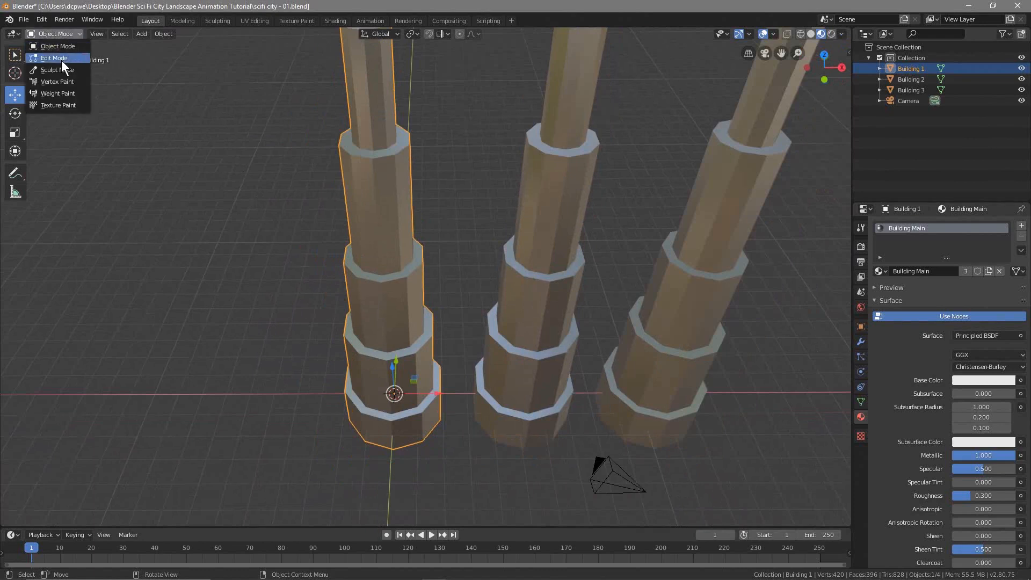
pyautogui.click(62, 60)
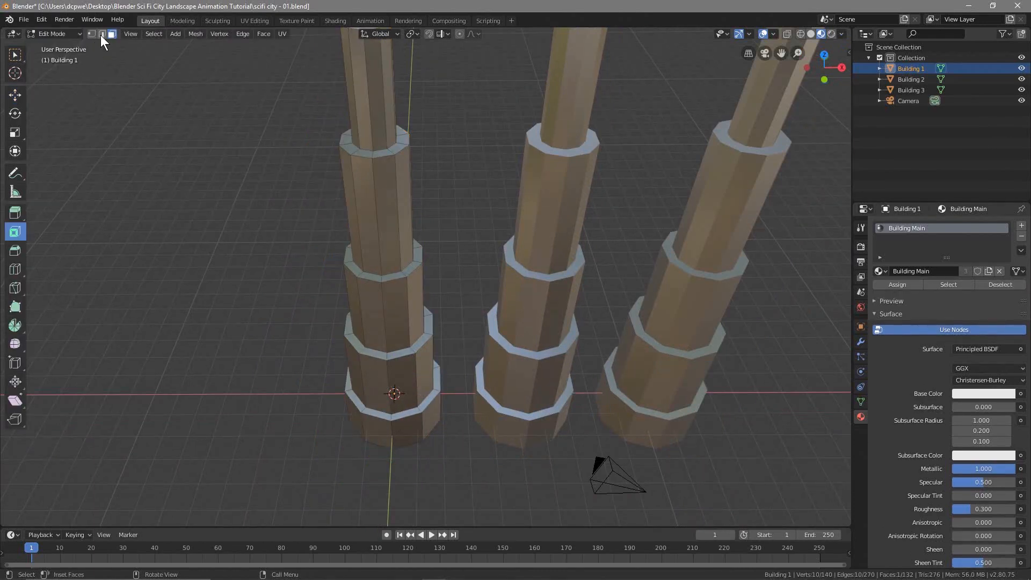
pyautogui.click(399, 353)
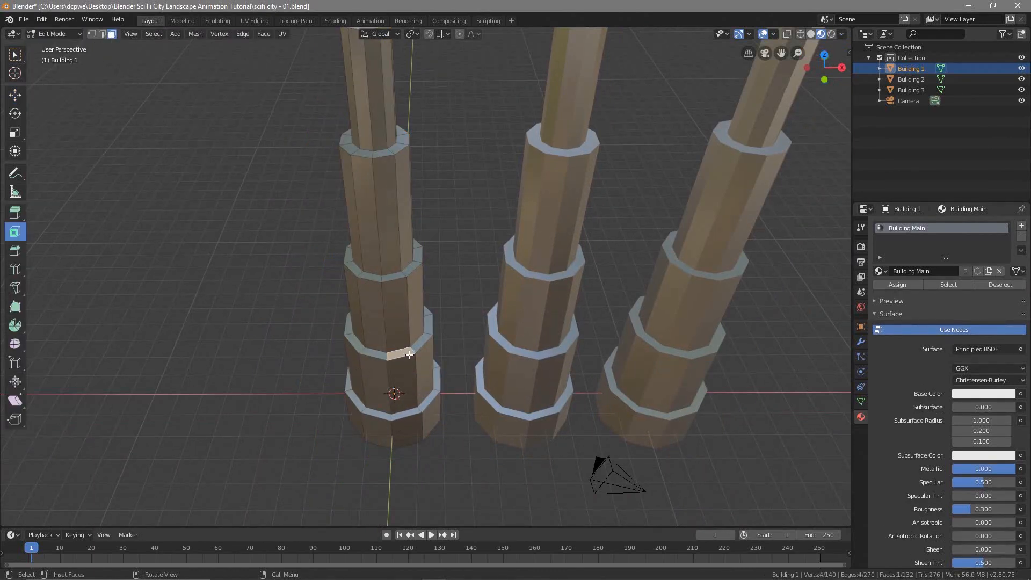
pyautogui.click(397, 353)
pyautogui.click(398, 353)
pyautogui.click(372, 354)
pyautogui.click(374, 414)
# Extend the selection to all upward-facing ledge faces of Building 1 using Select Similar by Normal
pyautogui.click(786, 34)
pyautogui.click(151, 33)
pyautogui.moveTo(203, 172)
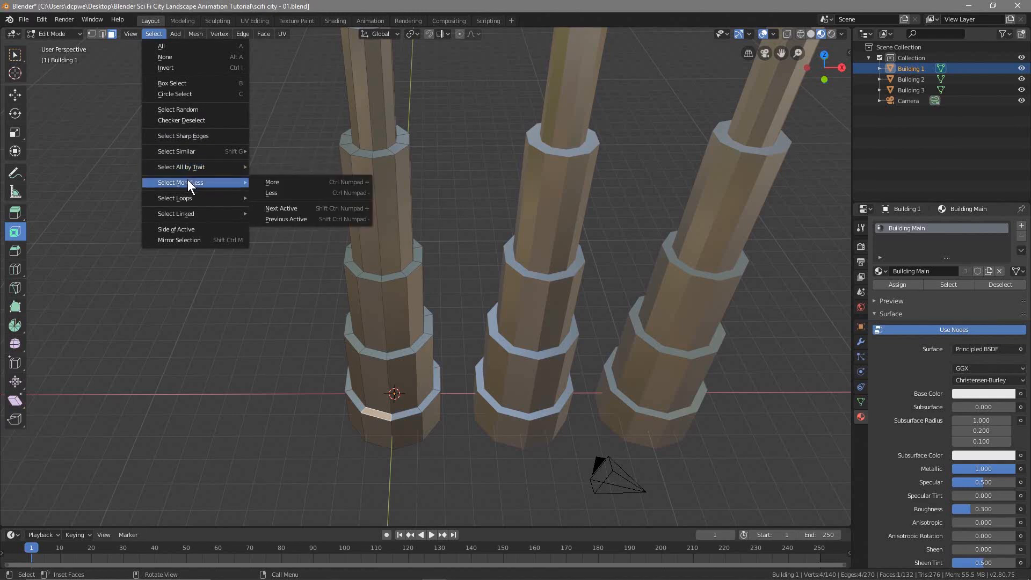
pyautogui.moveTo(186, 150)
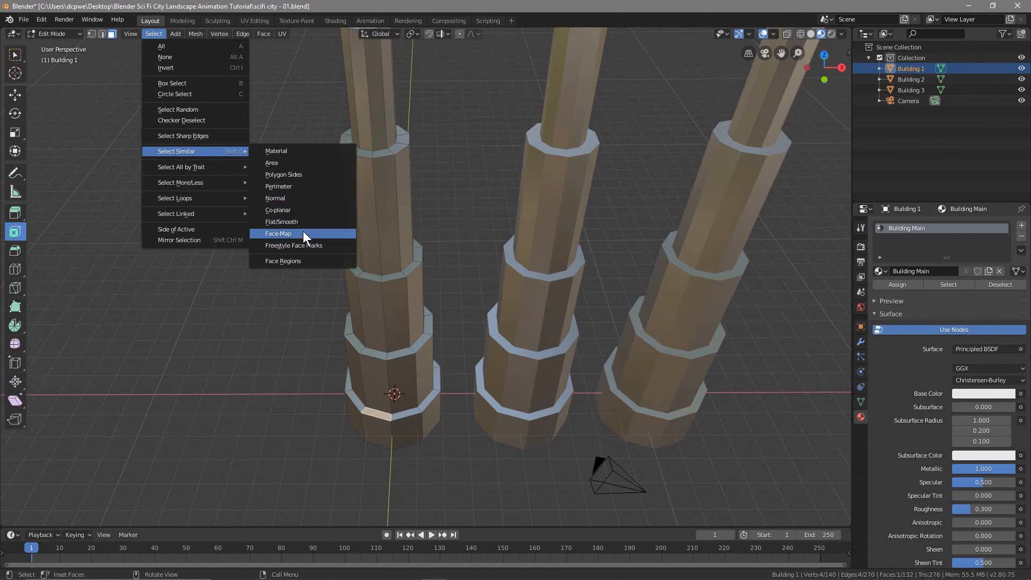
pyautogui.click(290, 197)
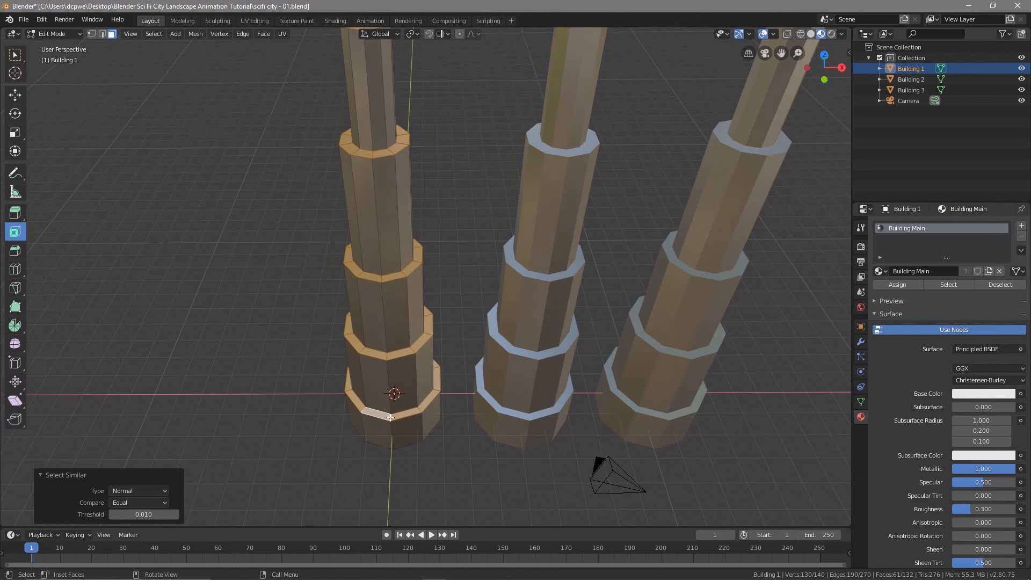
pyautogui.scroll(-5, 421, 206)
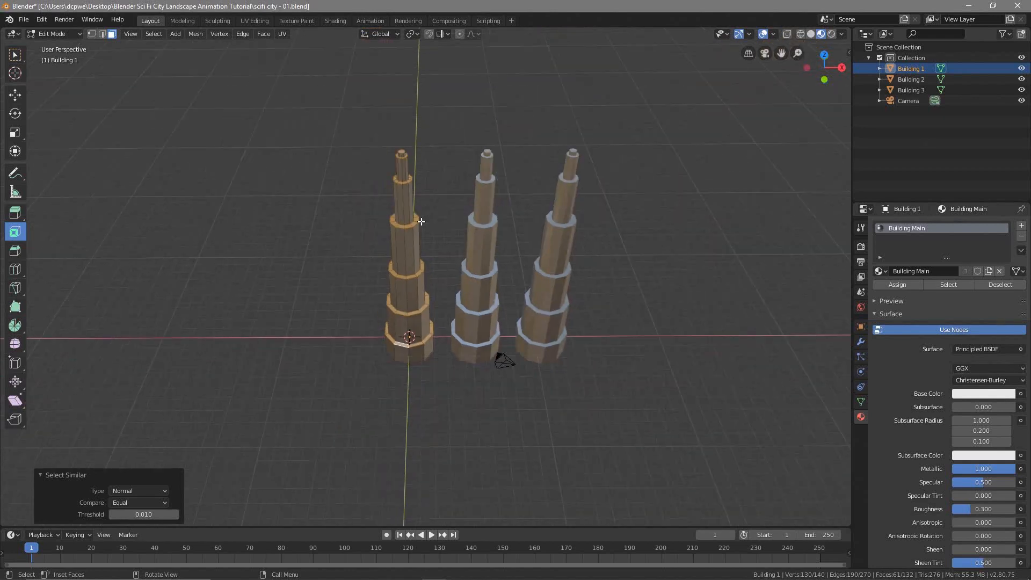
pyautogui.scroll(3, 401, 156)
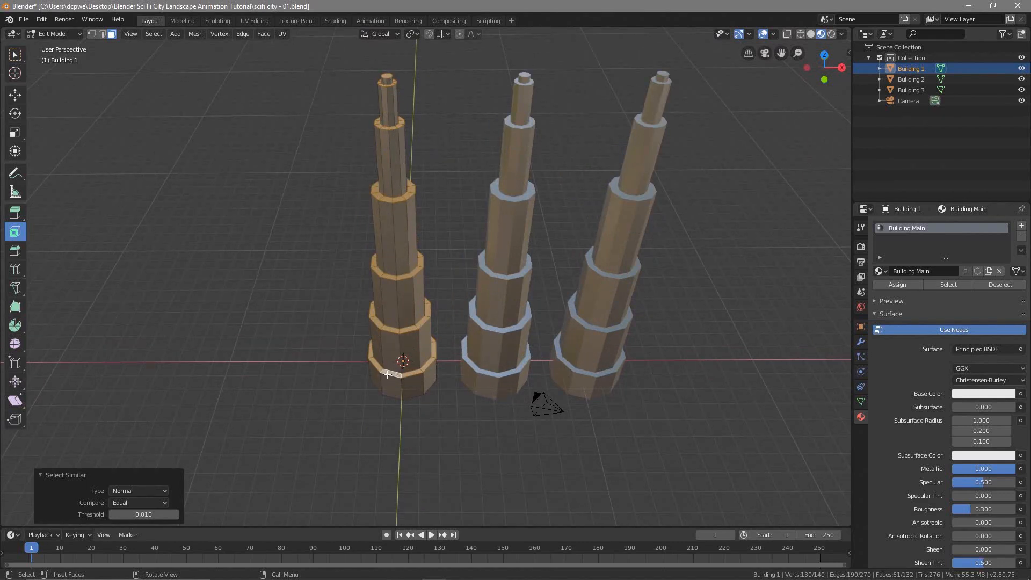
pyautogui.scroll(2, 427, 420)
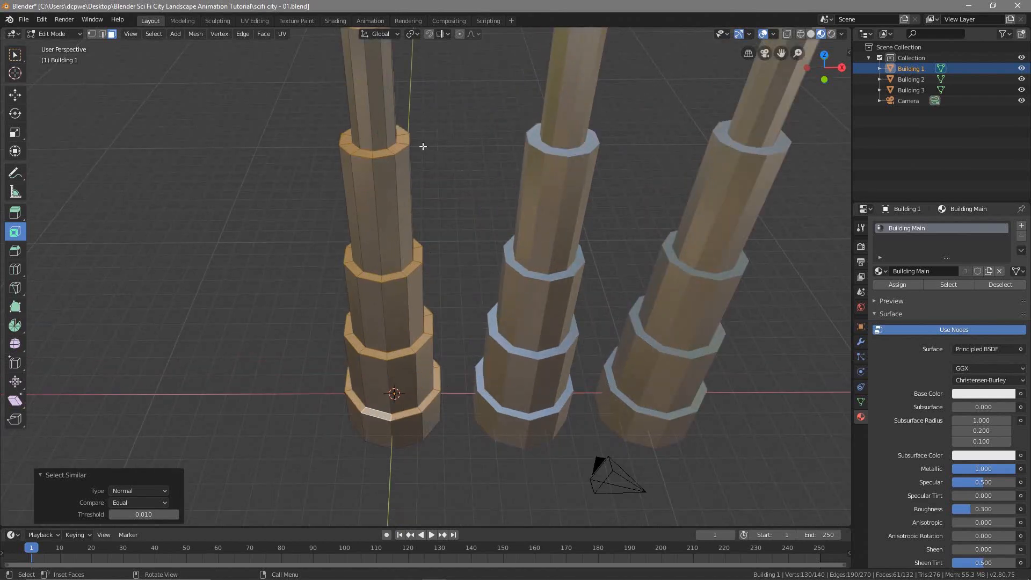
pyautogui.scroll(-3, 381, 58)
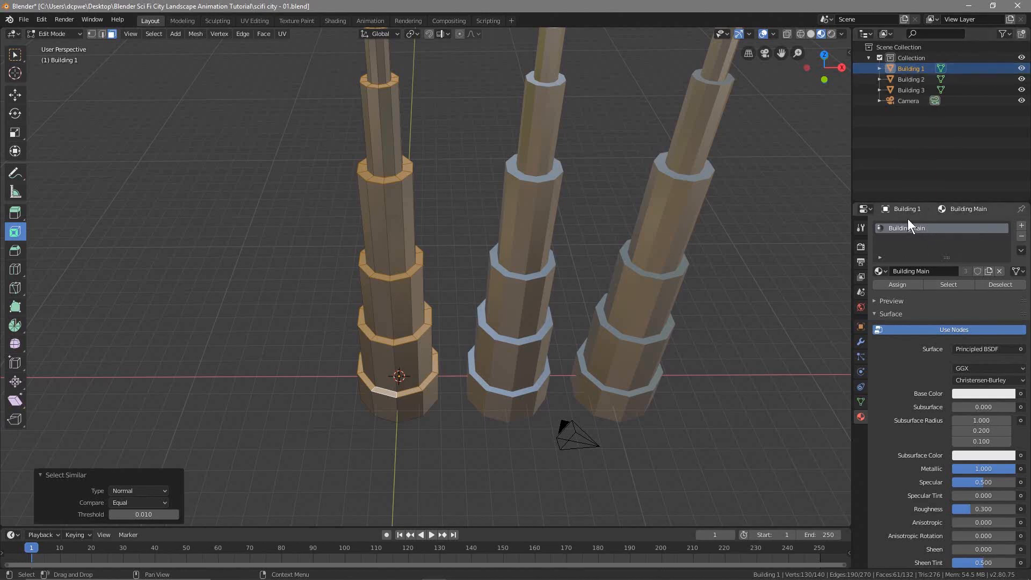
# Add a second material slot to Building 1 with a new material named "Building 1 Lights"
pyautogui.click(1021, 227)
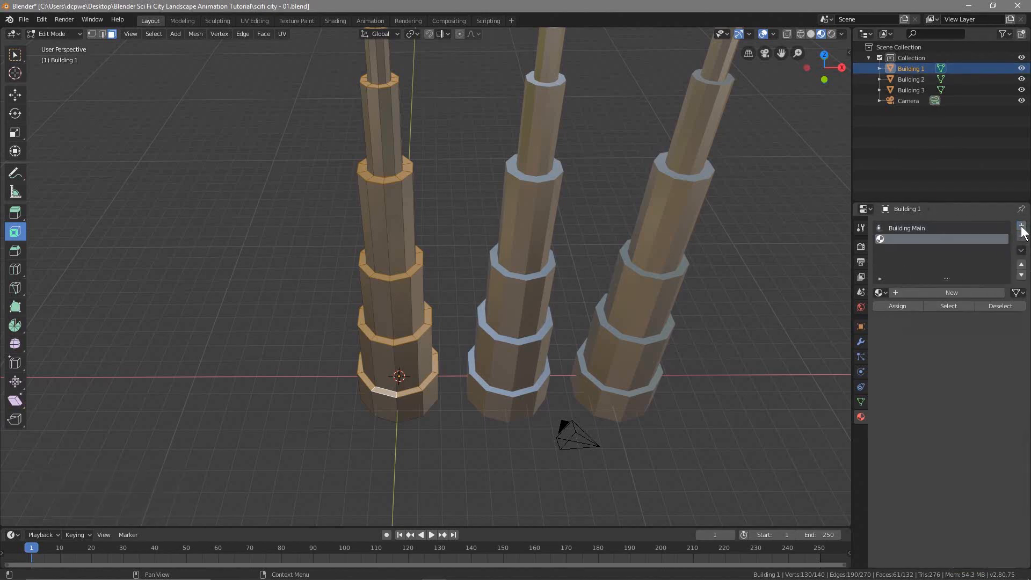
pyautogui.click(935, 292)
pyautogui.click(920, 289)
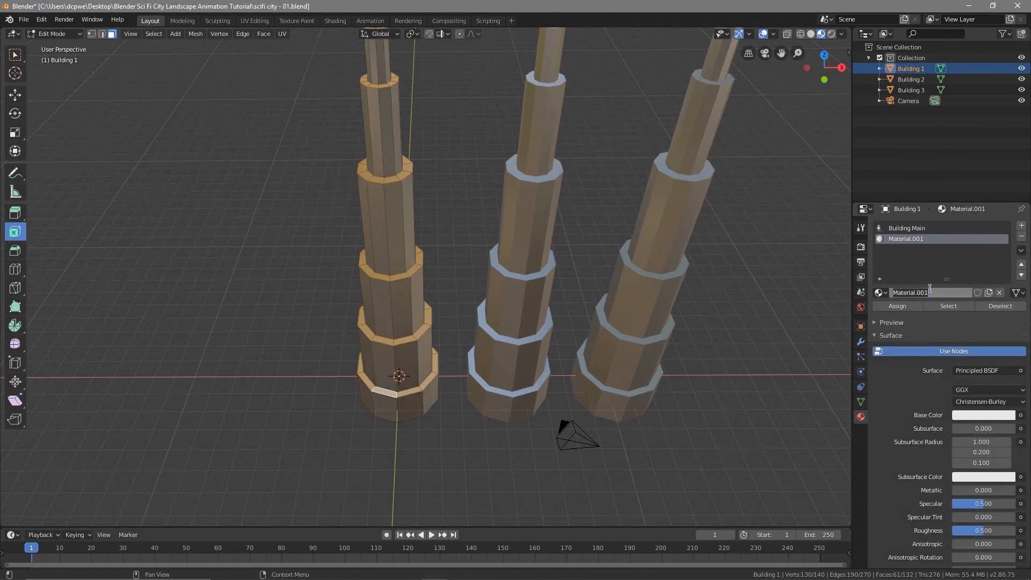
pyautogui.write('Building 1 Li')
pyautogui.press('Return')
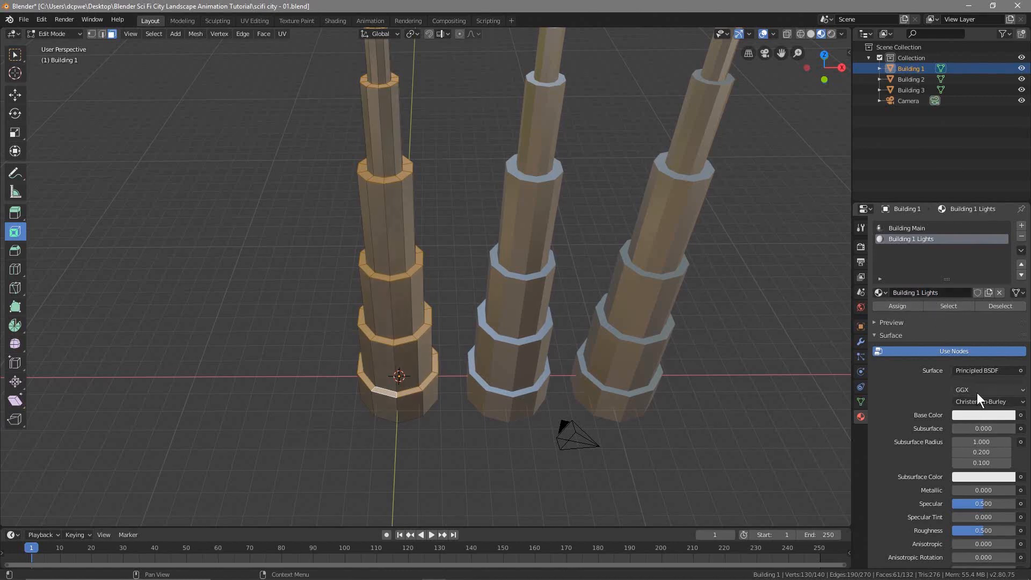
# Change the Building 1 Lights surface to an Emission shader with strength 5 and a bright cyan-blue colour
pyautogui.click(977, 369)
pyautogui.click(908, 154)
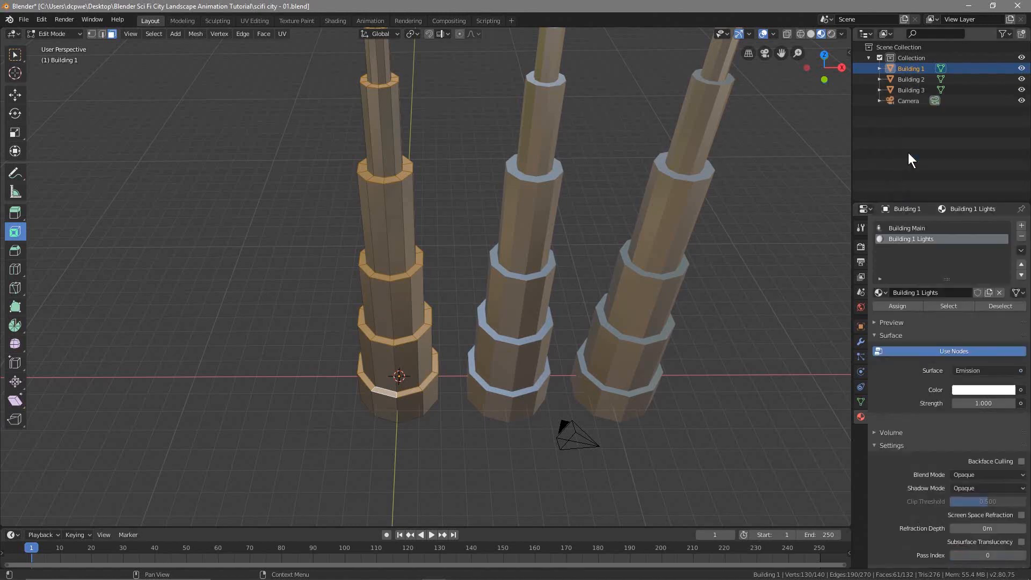
pyautogui.click(990, 402)
pyautogui.write('5')
pyautogui.press('Return')
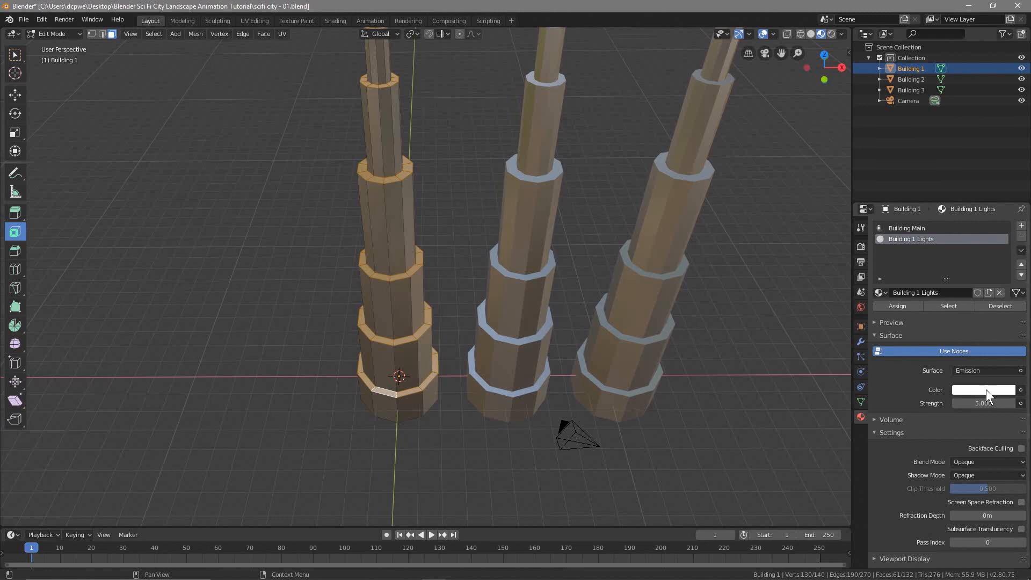
pyautogui.click(986, 388)
pyautogui.moveTo(974, 293); pyautogui.dragTo(964, 235)
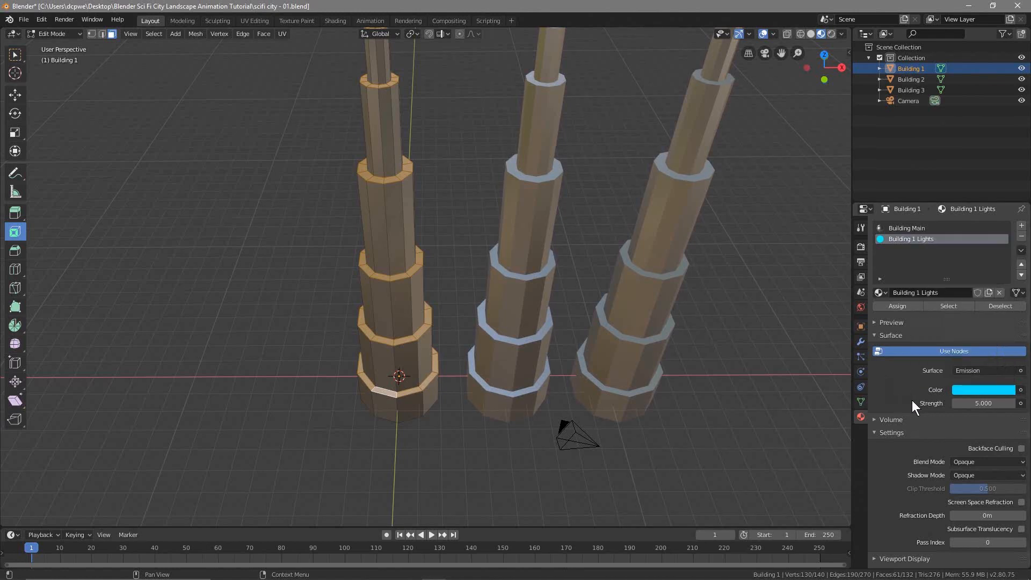
# Assign the Building 1 Lights material to the selected ledge faces of Building 1
pyautogui.click(900, 307)
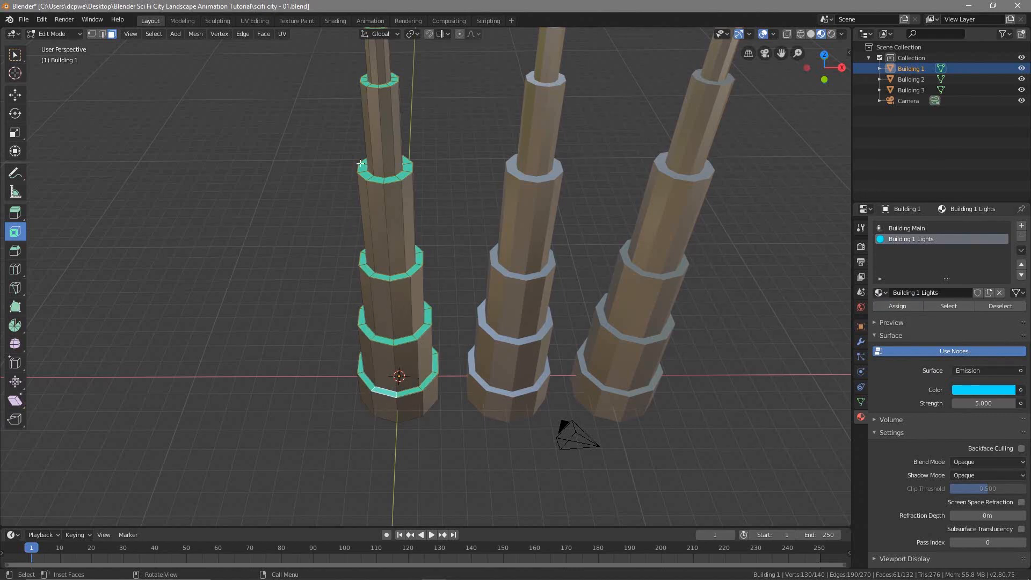
pyautogui.scroll(-4, 411, 102)
pyautogui.scroll(5, 412, 176)
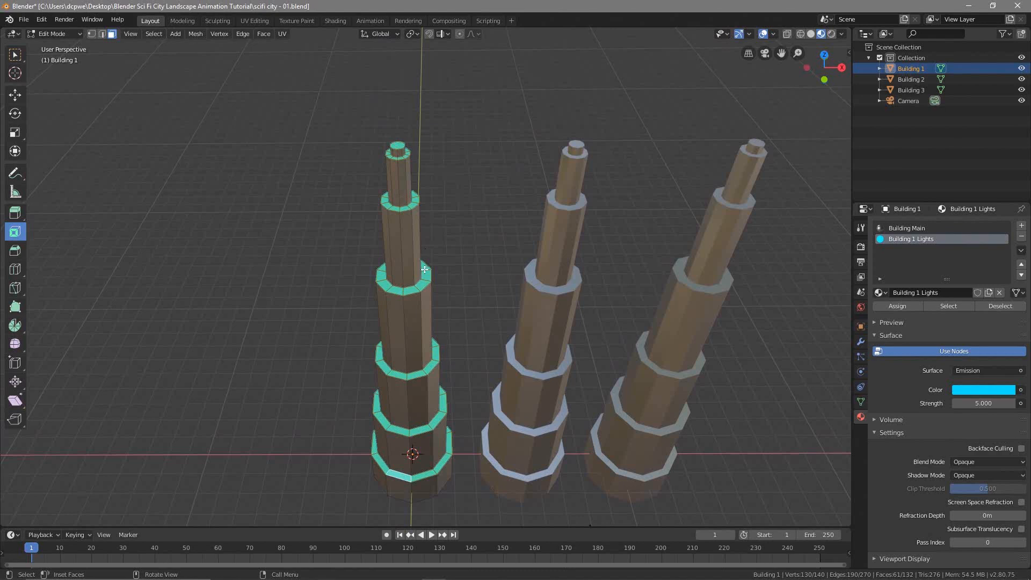
pyautogui.scroll(-2, 425, 269)
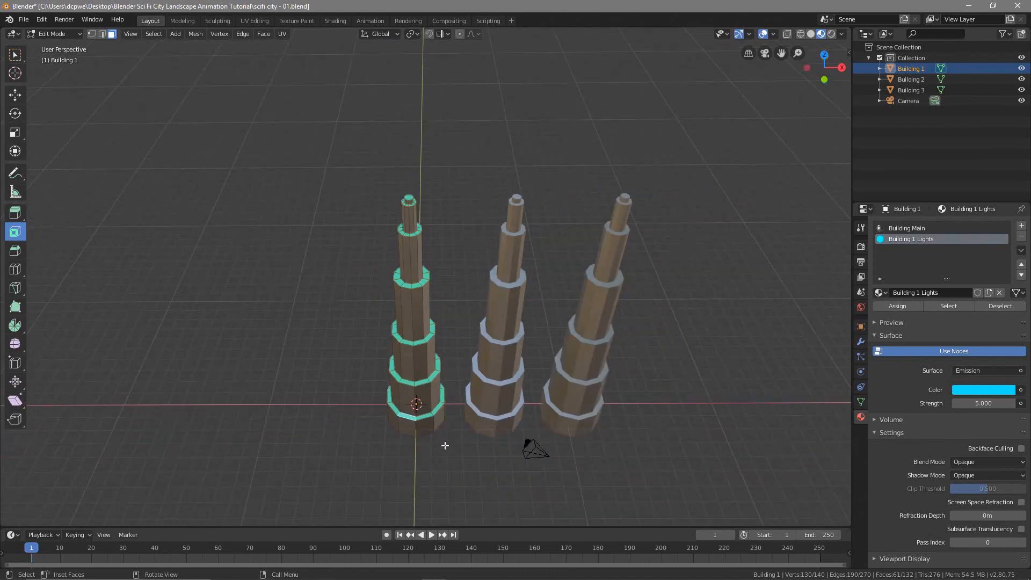
# Finish editing Building 1 and enter Edit Mode on Building 2, selecting one face of its lowest ledge
pyautogui.click(52, 34)
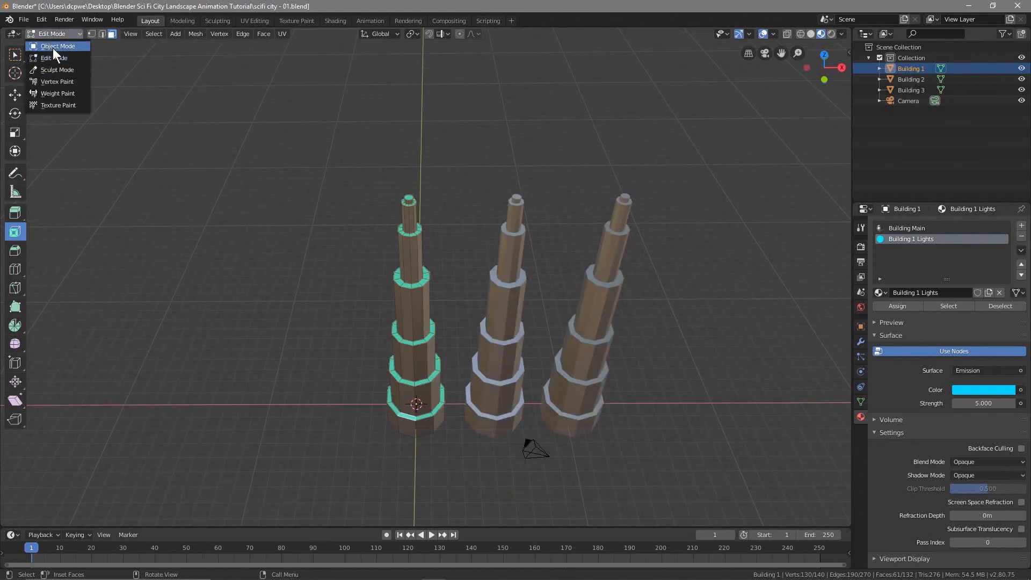
pyautogui.click(53, 47)
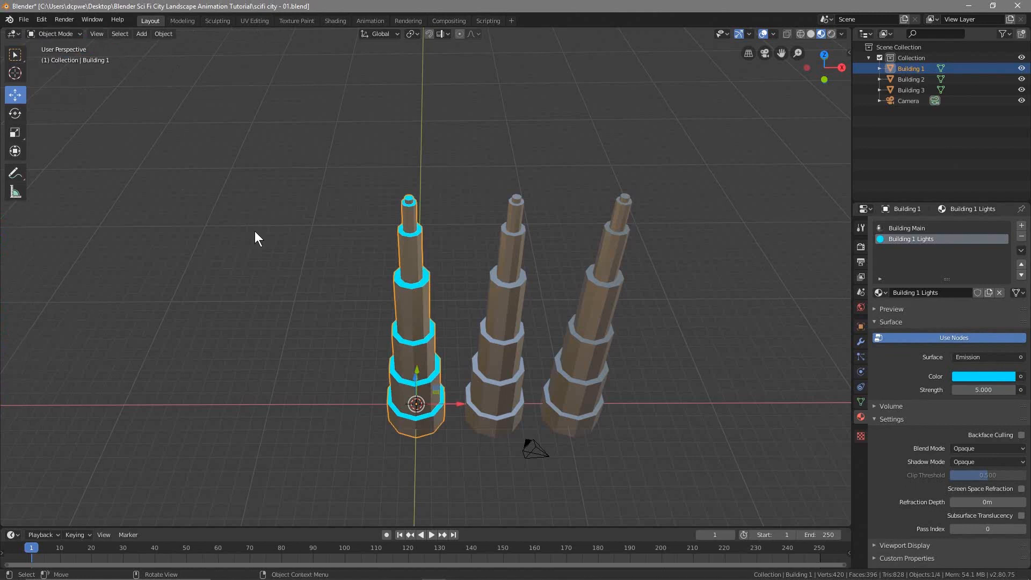
pyautogui.click(494, 308)
pyautogui.click(49, 34)
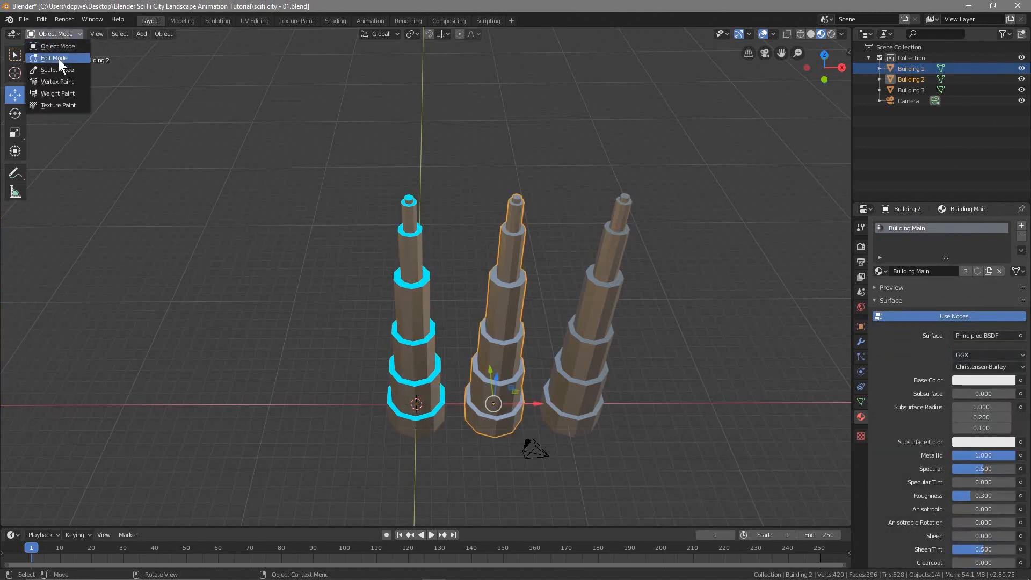
pyautogui.click(59, 58)
pyautogui.click(509, 413)
# Extend the selection to all upward-facing ledge faces of Building 2 using Select Similar by Normal
pyautogui.scroll(2, 527, 386)
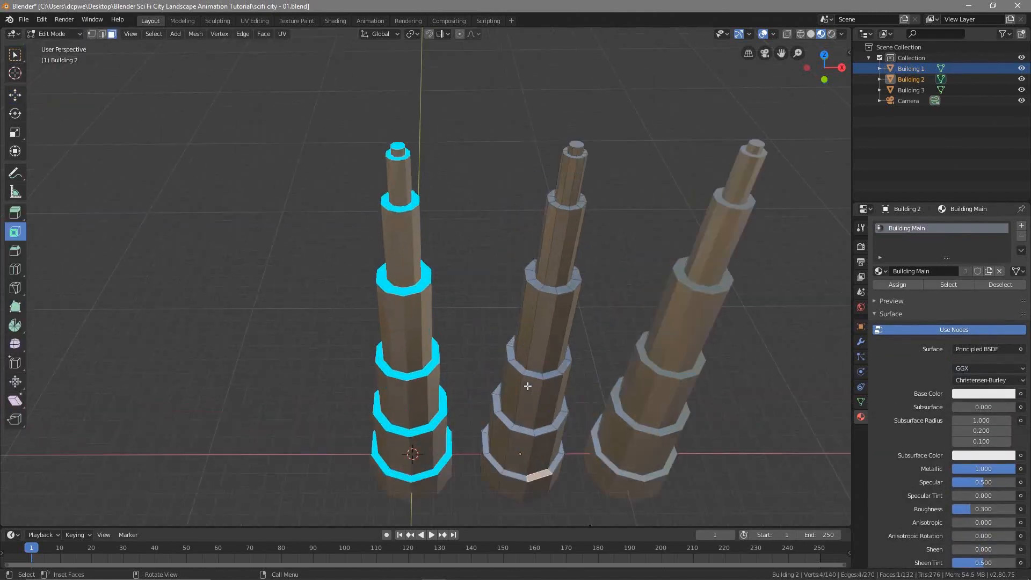
pyautogui.scroll(2, 527, 386)
pyautogui.keyDown('shift'); pyautogui.moveTo(558, 427); pyautogui.dragTo(479, 296, button='middle'); pyautogui.keyUp('shift')
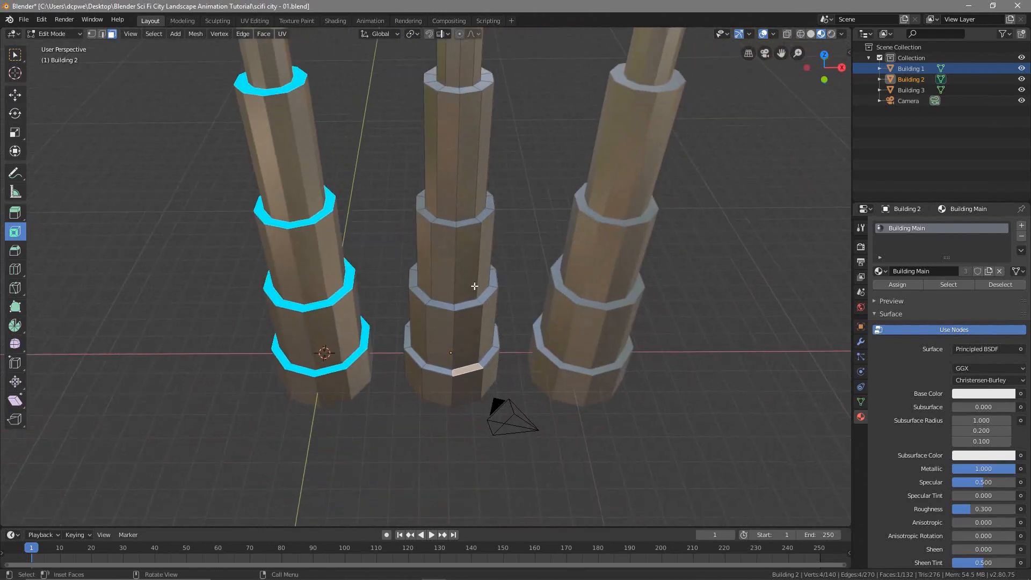
pyautogui.click(147, 34)
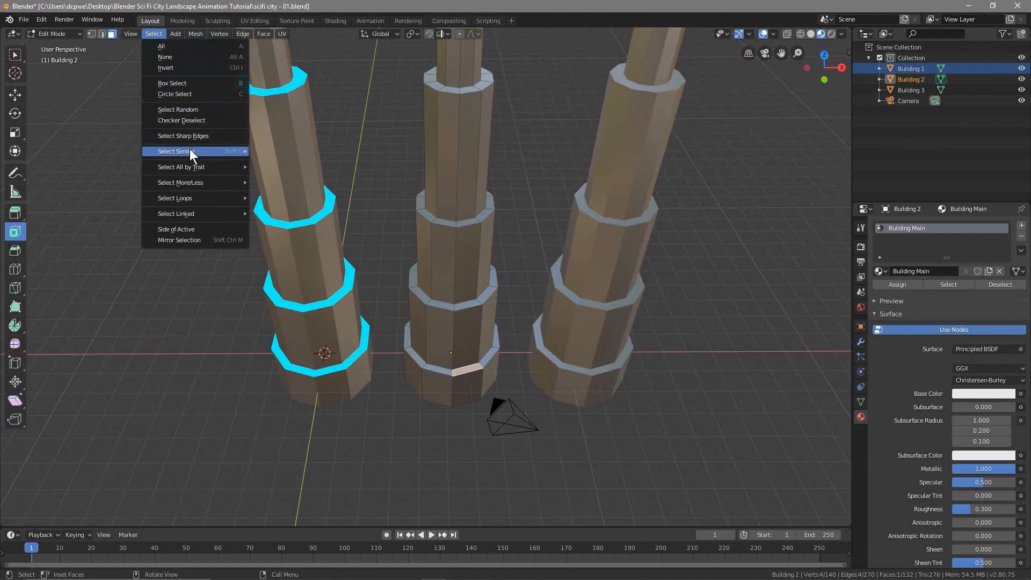
pyautogui.moveTo(192, 152)
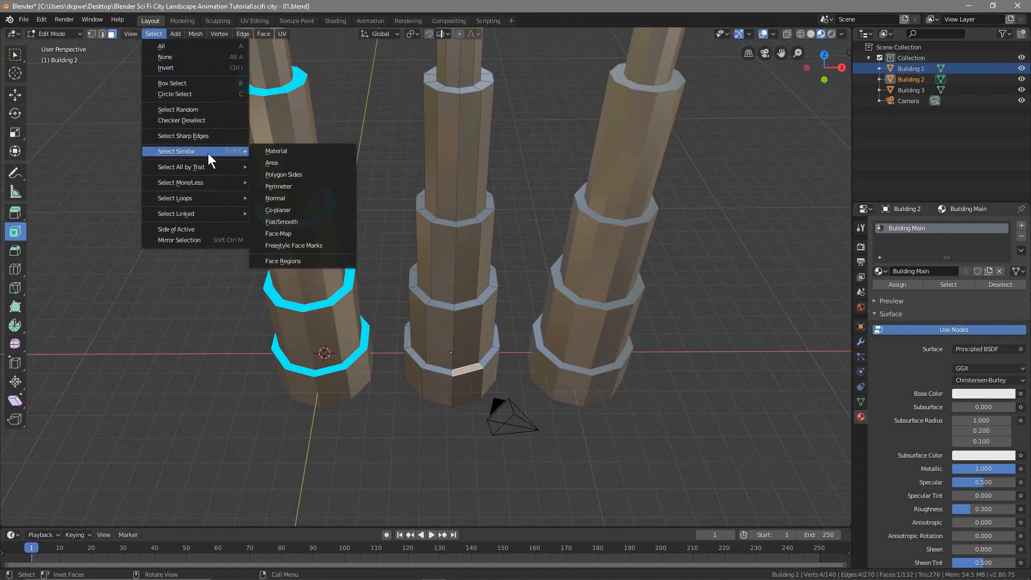
pyautogui.click(292, 198)
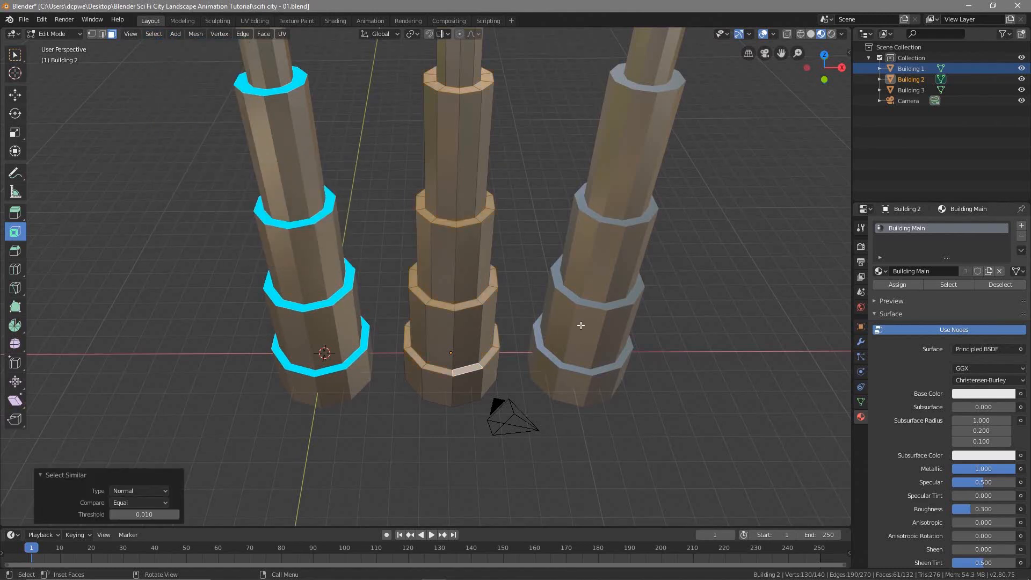
# Add a second material slot to Building 2 with a new material named "Builsing Lights 2"
pyautogui.click(914, 79)
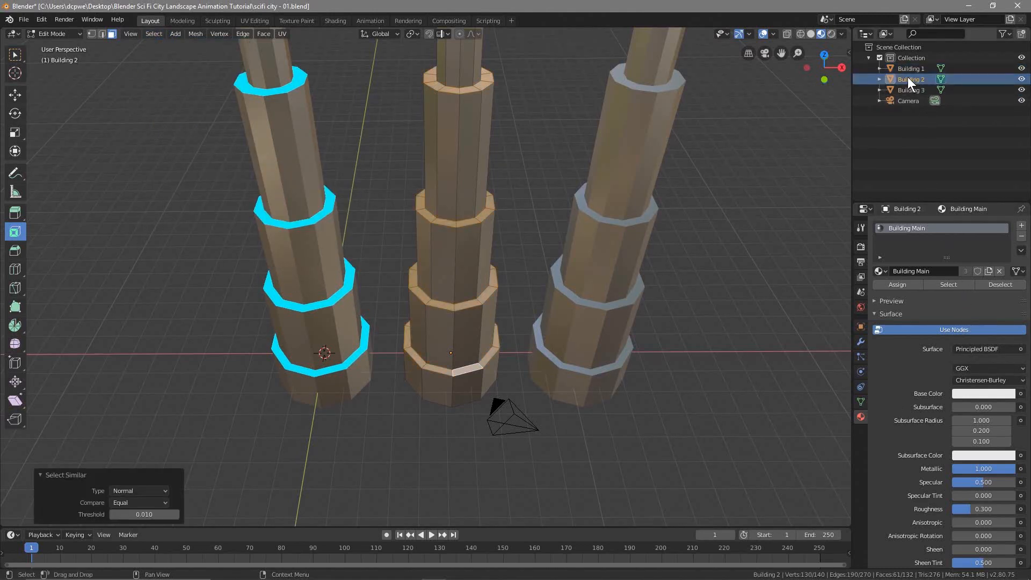
pyautogui.click(1021, 227)
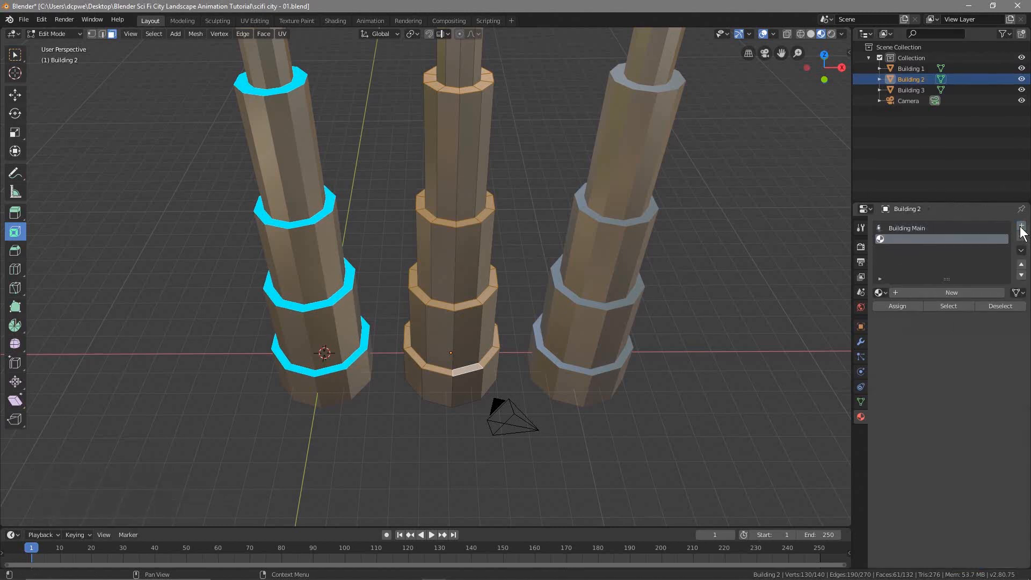
pyautogui.click(937, 295)
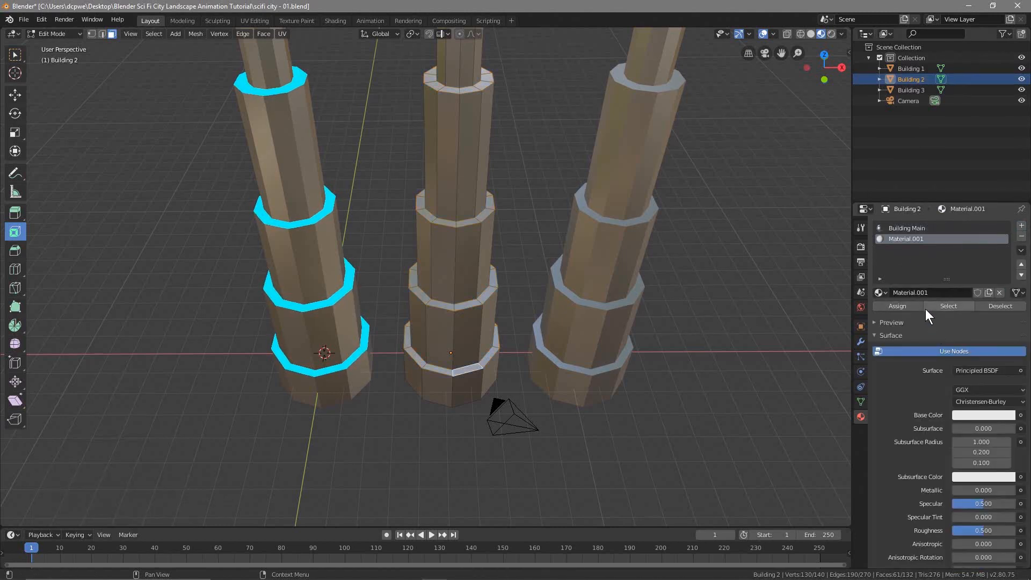
pyautogui.click(921, 291)
pyautogui.write('Bu')
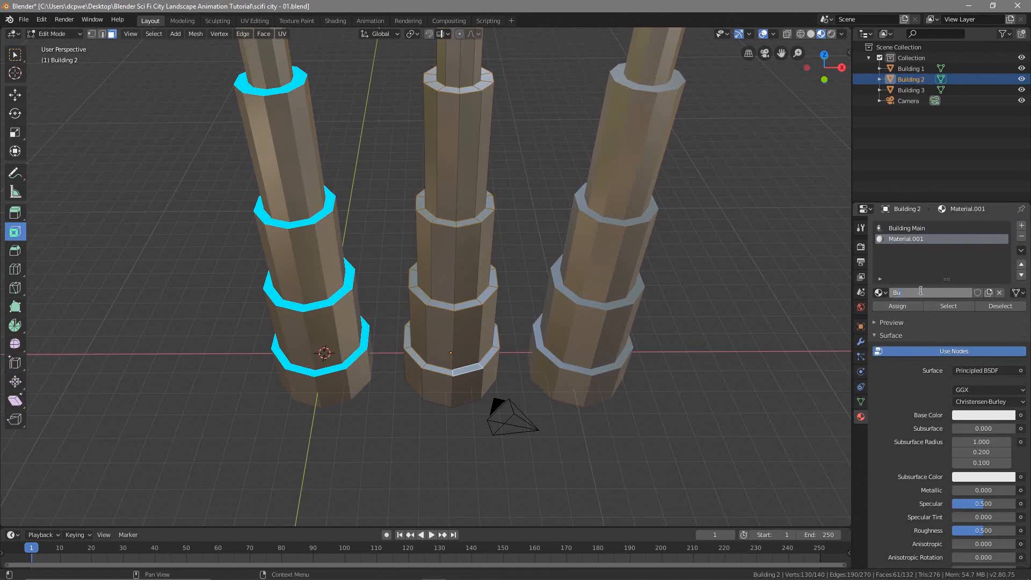
pyautogui.write('lsing Lights 2')
pyautogui.press('Return')
# Change the Builsing Lights 2 surface to an Emission shader with strength 5 and a fully saturated magenta colour, hue about 0.798
pyautogui.click(976, 370)
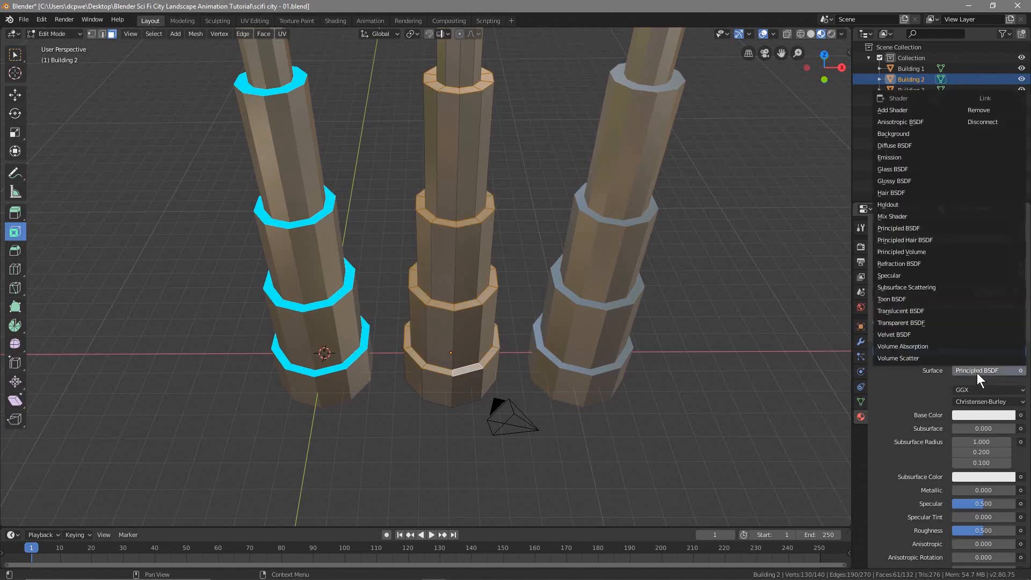
pyautogui.click(907, 158)
pyautogui.click(984, 404)
pyautogui.write('5')
pyautogui.press('Return')
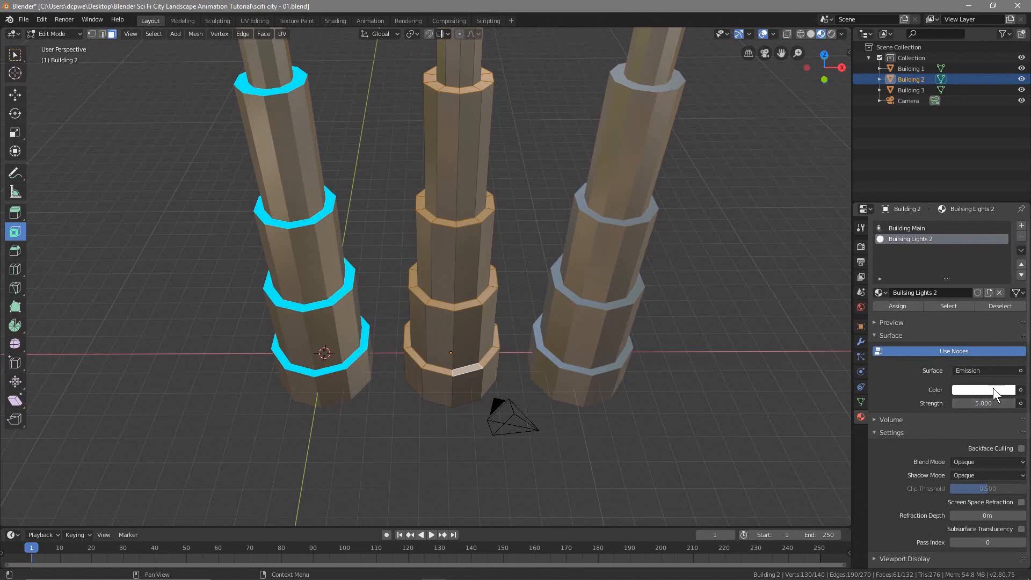
pyautogui.click(985, 390)
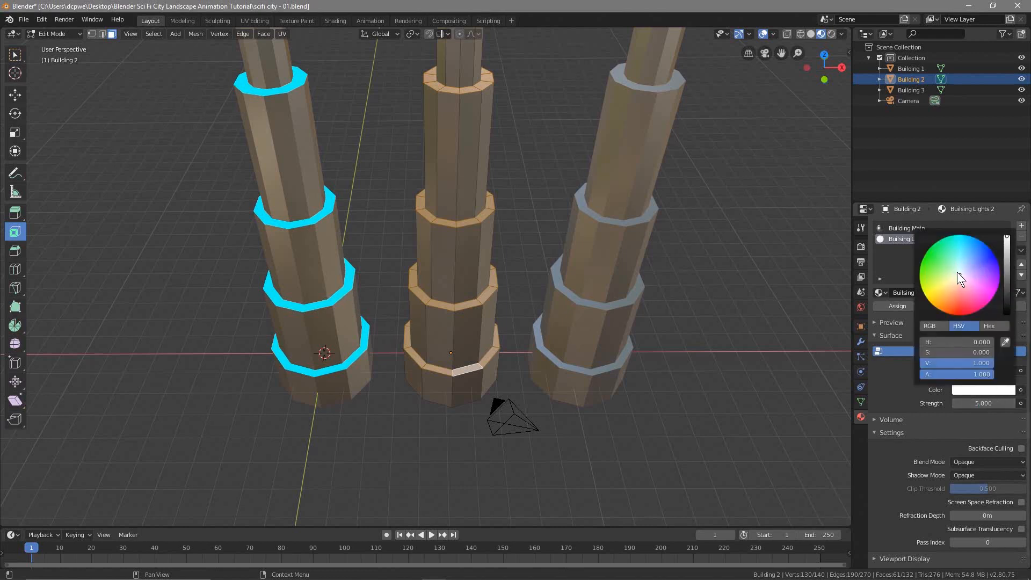
pyautogui.moveTo(959, 273)
pyautogui.mouseDown()
pyautogui.moveTo(986, 246)
pyautogui.moveTo(998, 287)
pyautogui.mouseUp()
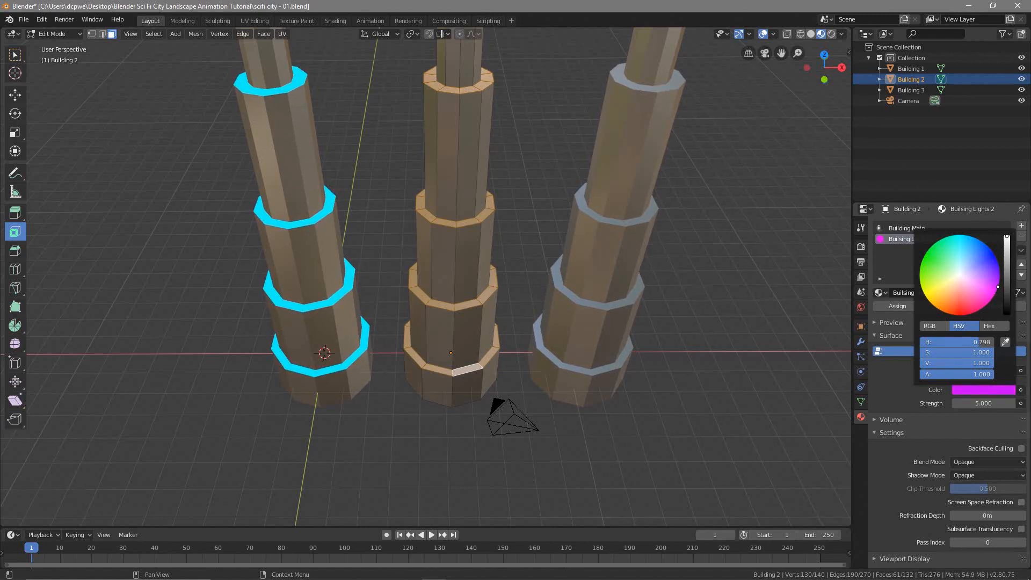
# Assign the Builsing Lights 2 material to the selected ledge faces of Building 2 and return to Object Mode
pyautogui.click(897, 306)
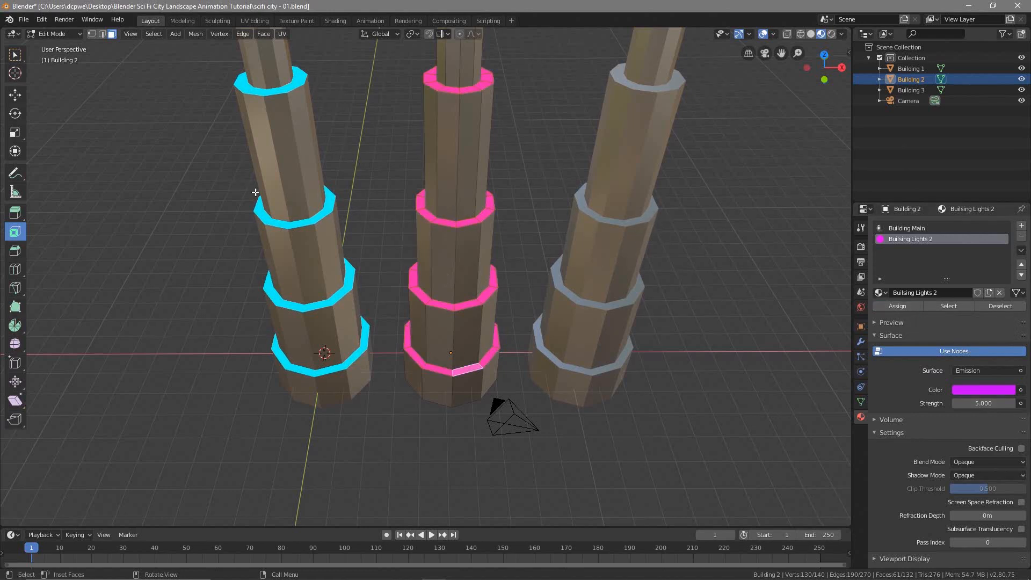
pyautogui.click(57, 33)
pyautogui.click(55, 43)
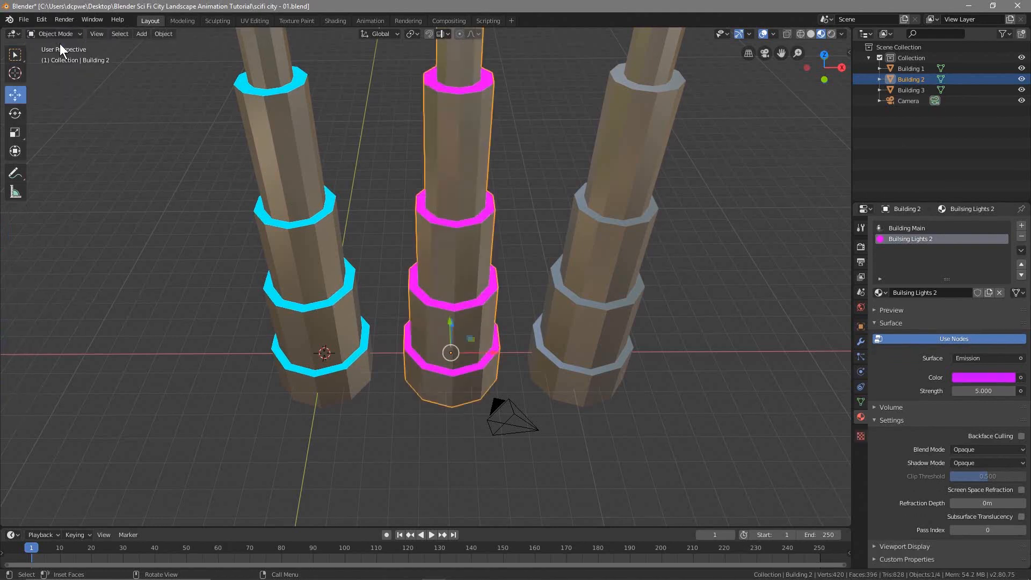
# Enter Edit Mode on Building 3 and select all its upward-facing ledge faces using Select Similar by Normal
pyautogui.click(614, 143)
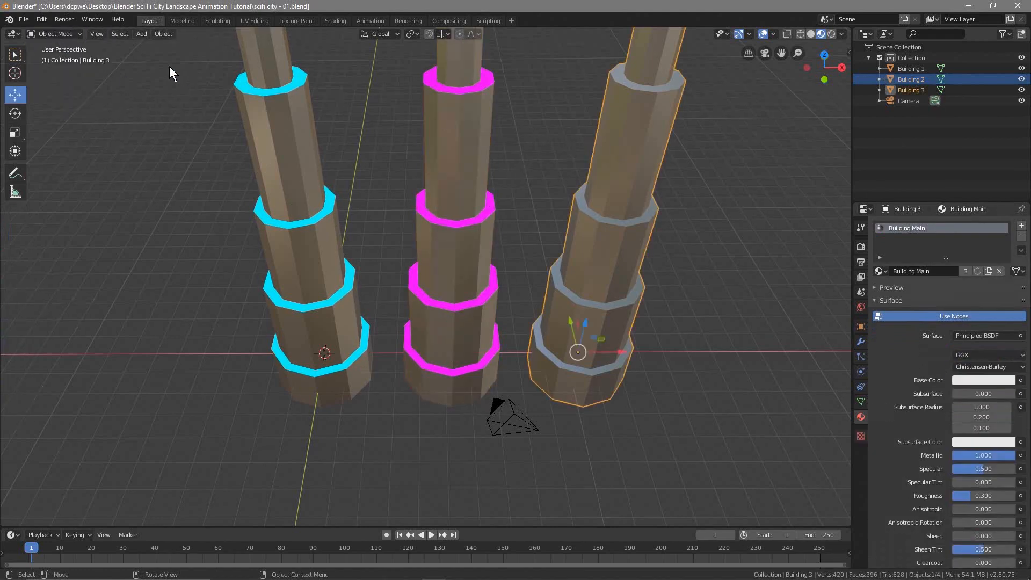
pyautogui.click(57, 33)
pyautogui.click(60, 55)
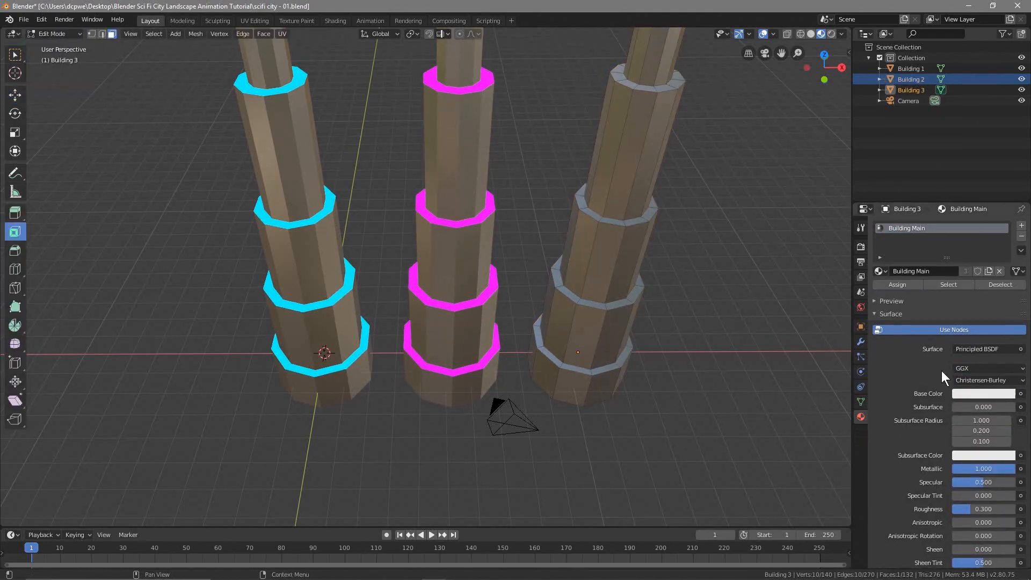
pyautogui.click(575, 370)
pyautogui.click(154, 33)
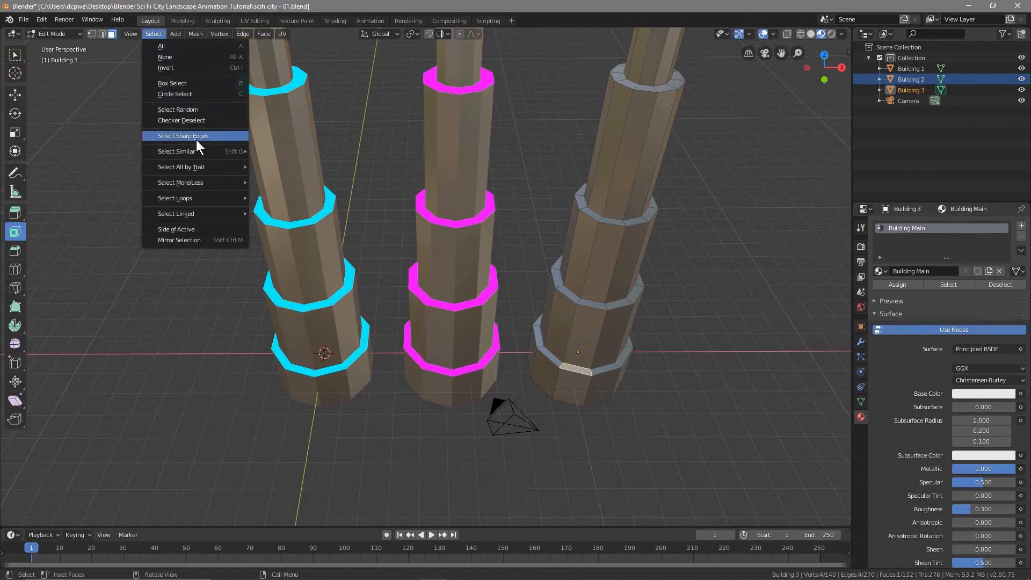
pyautogui.moveTo(202, 150)
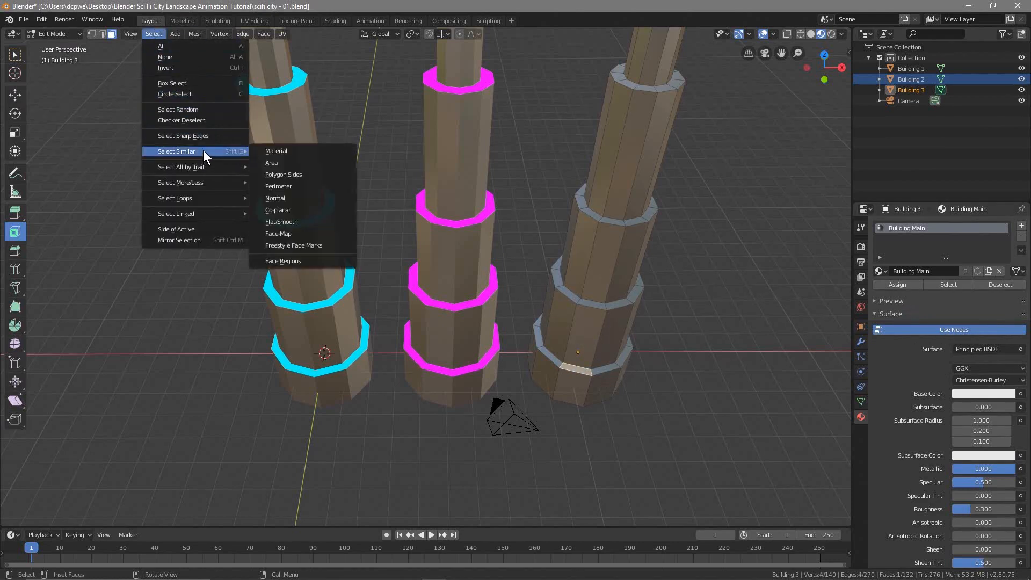
pyautogui.click(289, 197)
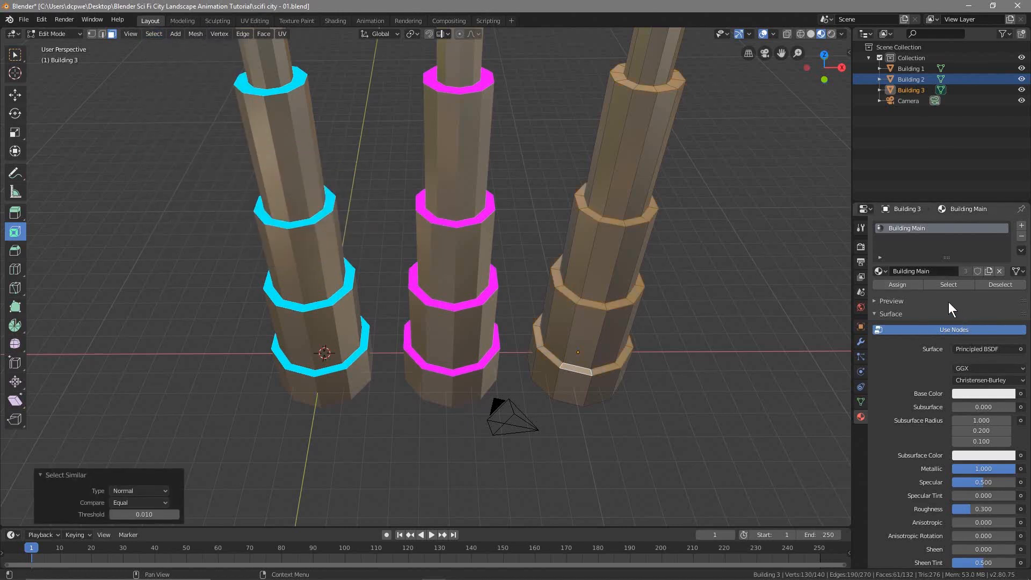
# Add a second material slot to Building 3 with a new material named "Building Light 3"
pyautogui.click(1022, 226)
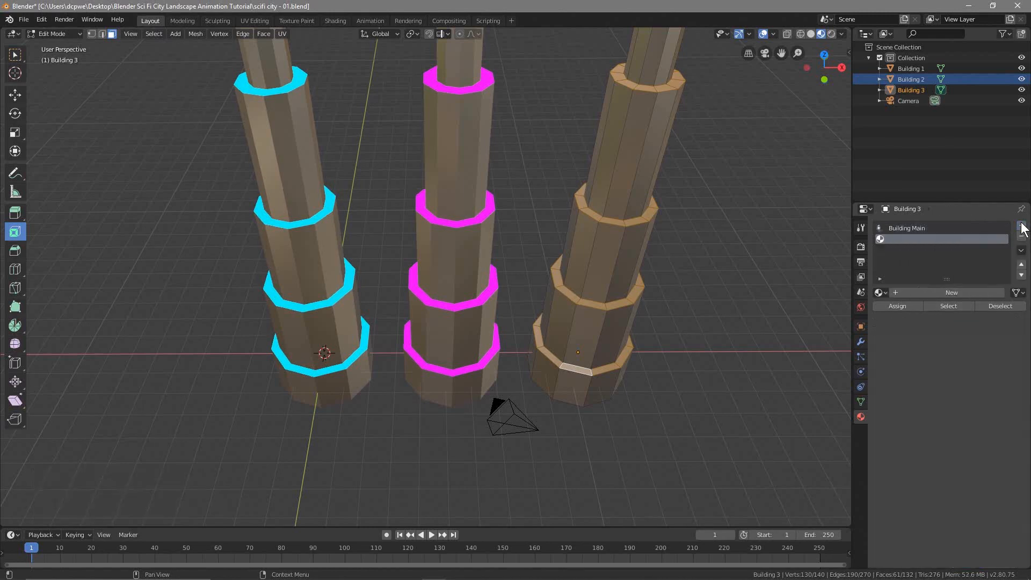
pyautogui.click(917, 293)
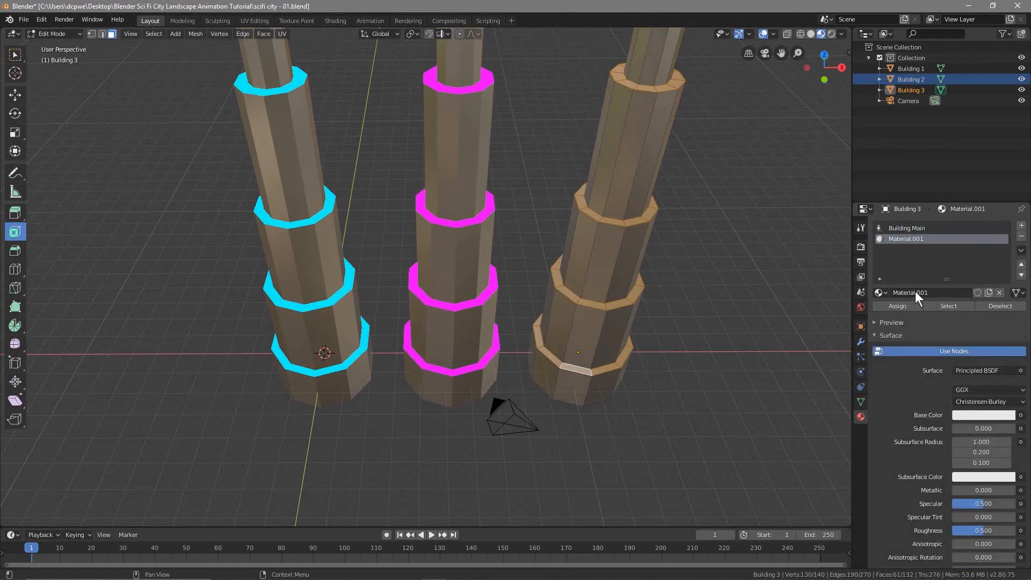
pyautogui.doubleClick(915, 291)
pyautogui.write('Building Li')
pyautogui.press('Return')
# Change the Building Light 3 surface to an Emission shader with strength 5 and a fully saturated red colour, hue about 0.991
pyautogui.click(981, 369)
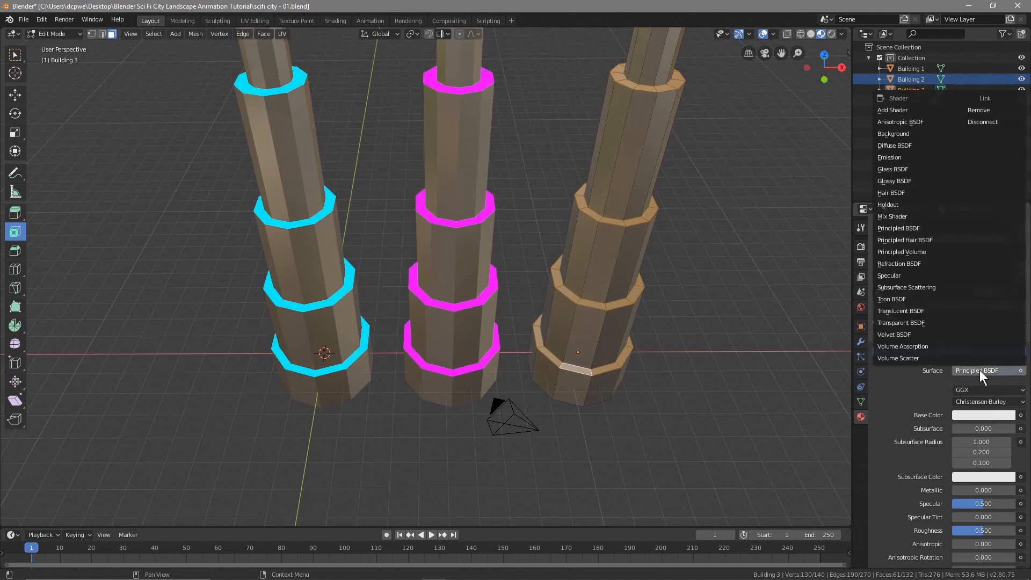
pyautogui.click(901, 157)
pyautogui.click(980, 403)
pyautogui.write('5')
pyautogui.press('Return')
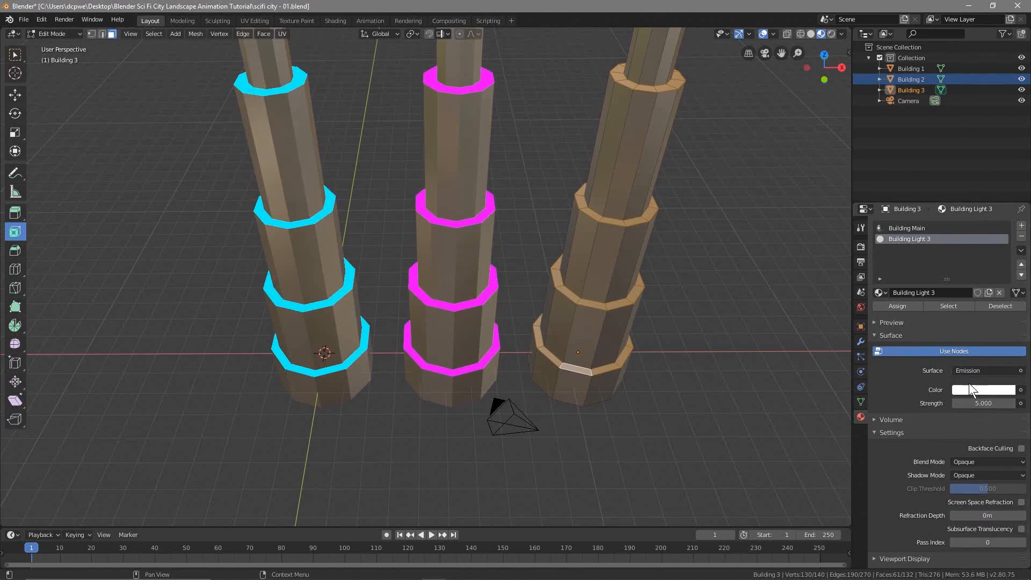
pyautogui.click(971, 388)
pyautogui.click(960, 291)
pyautogui.moveTo(960, 291); pyautogui.dragTo(961, 315)
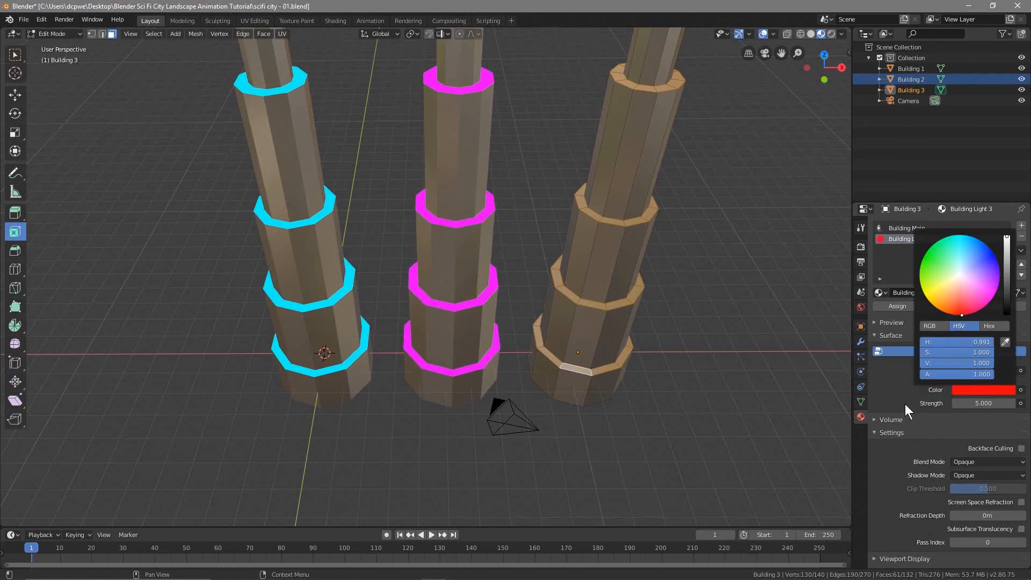
# Assign the Building Light 3 material to the selected ledge faces of Building 3 and return to Object Mode
pyautogui.click(897, 308)
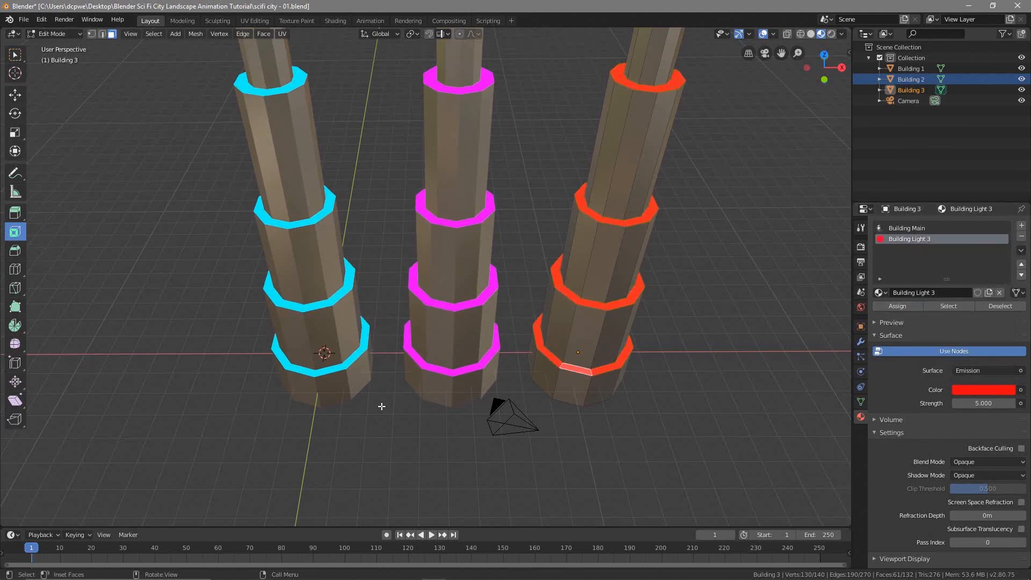
pyautogui.click(56, 33)
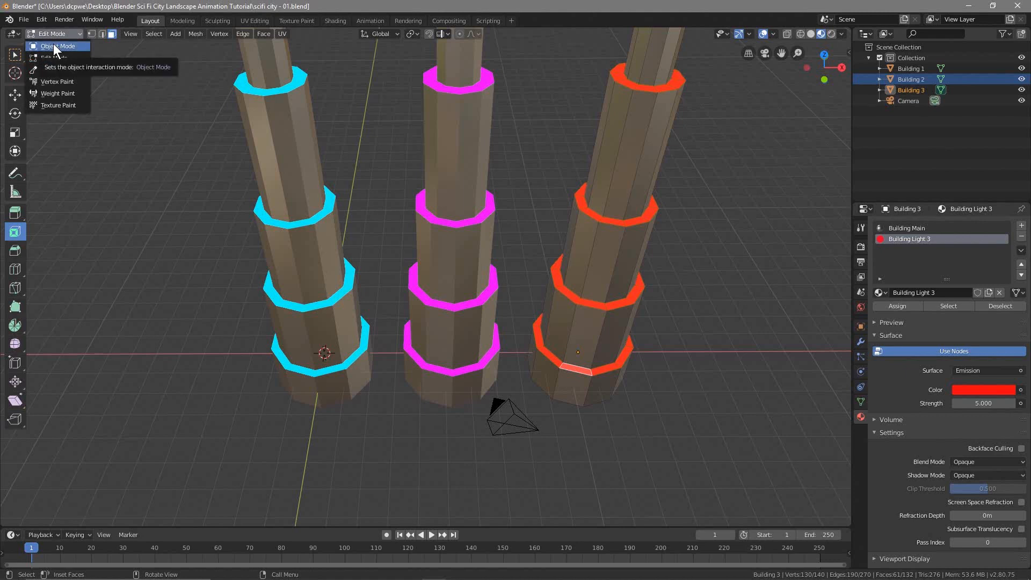
pyautogui.click(53, 46)
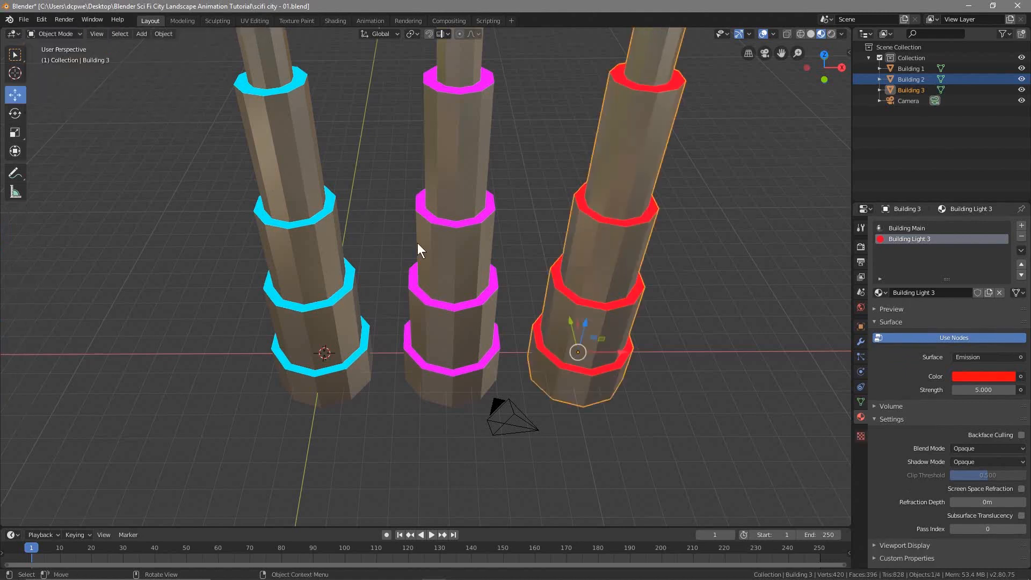
# Save the project as a new incremented copy named "scifi city - 02.blend" in the same folder
pyautogui.click(23, 20)
pyautogui.click(43, 102)
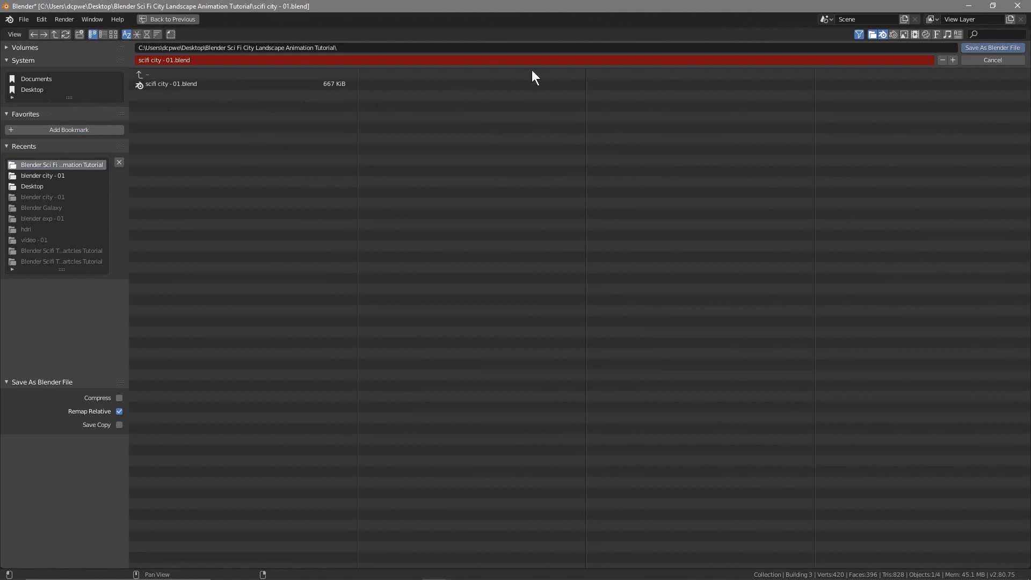
pyautogui.click(953, 60)
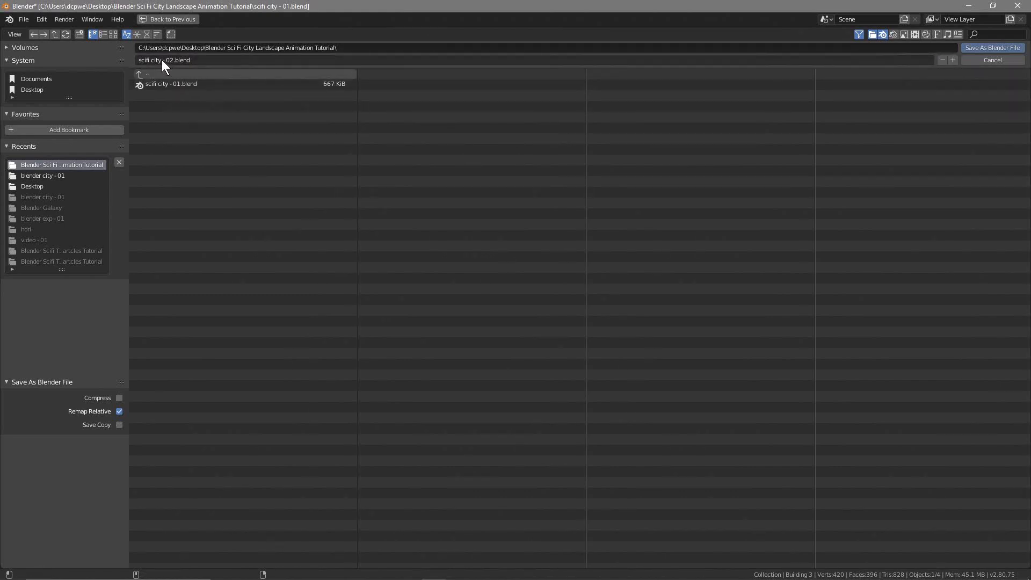
pyautogui.click(986, 48)
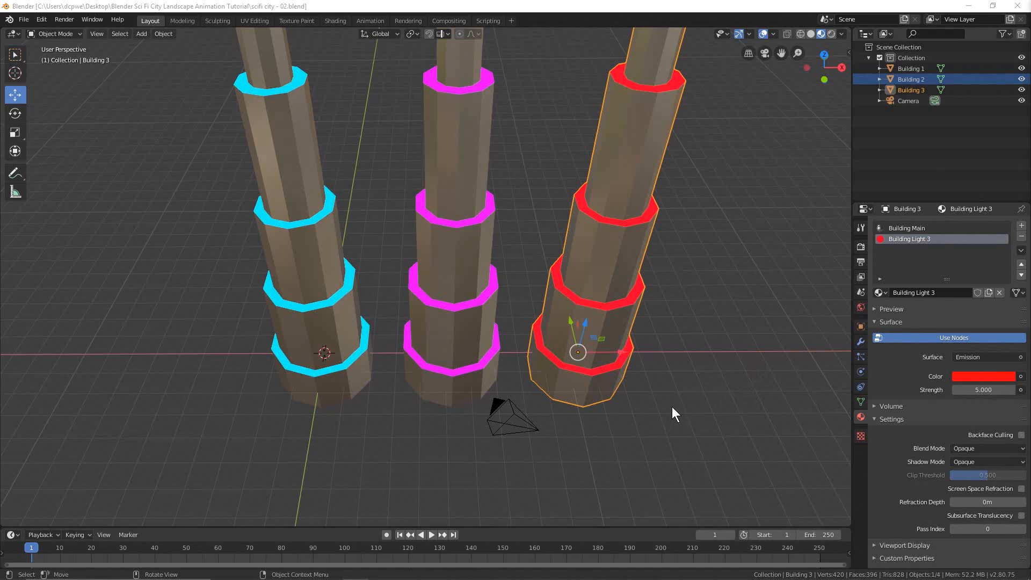
# Deselect Building 3 so that no object is selected, keeping all three towers in view
pyautogui.click(656, 408)
pyautogui.scroll(-6, 655, 395)
pyautogui.moveTo(620, 398); pyautogui.dragTo(597, 346, button='middle')
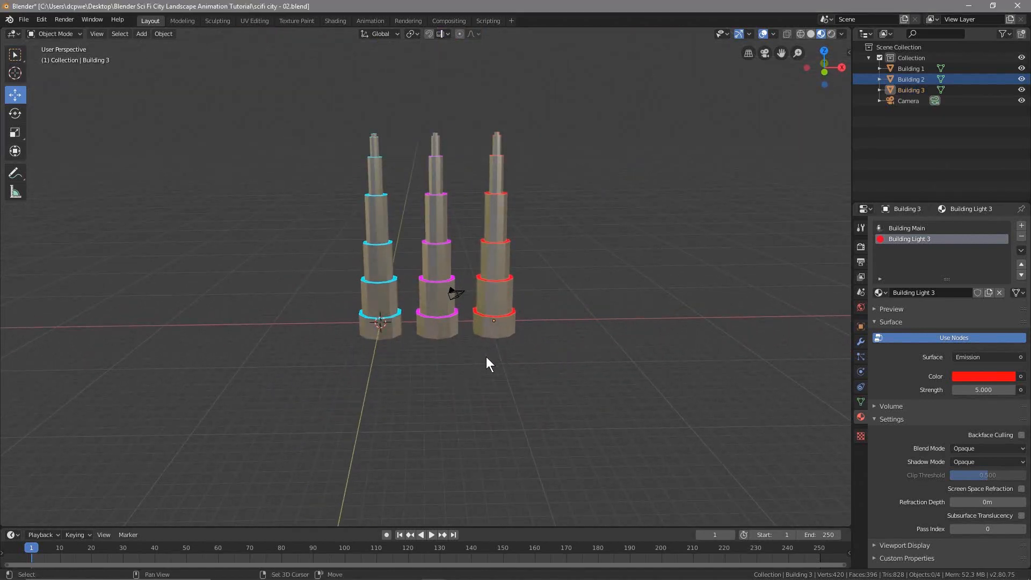
# Add a 2 m mesh plane at the world origin, beneath the three towers
pyautogui.hotkey('shift', 'a')
pyautogui.moveTo(485, 357)
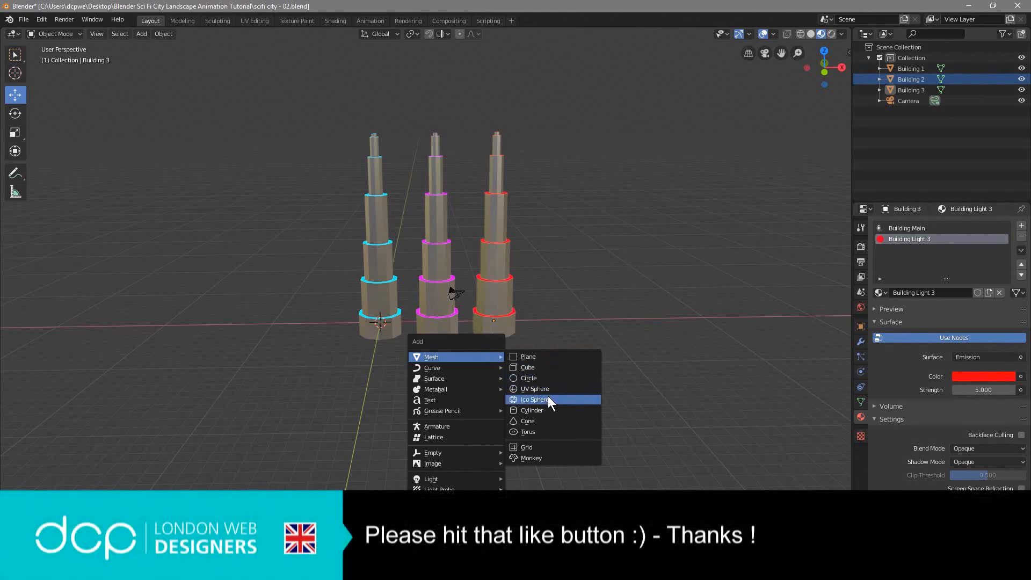
pyautogui.click(528, 356)
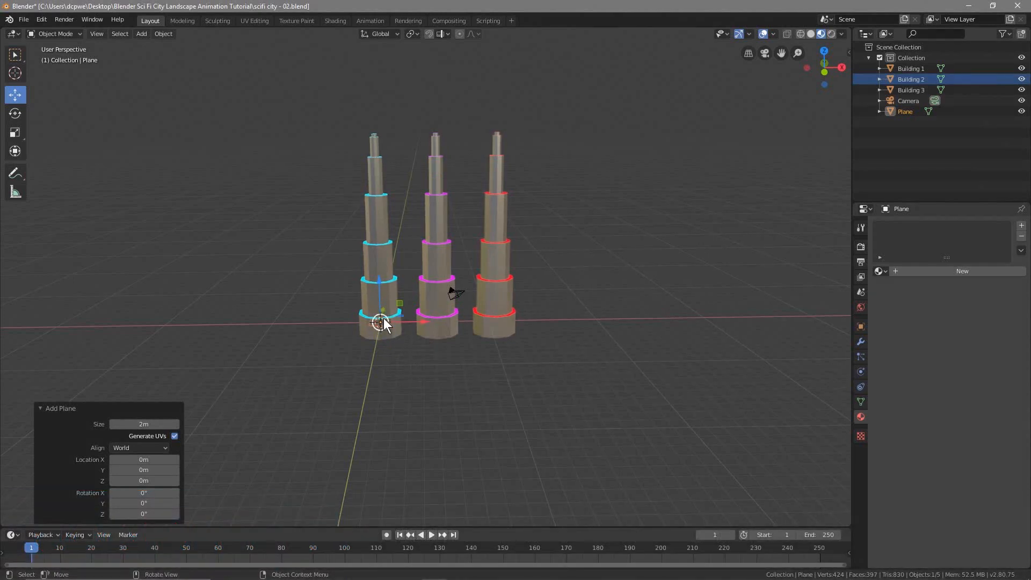
# Set the new plane's scale to 60 on X and 120 on Y to make a large ground surface
pyautogui.click(904, 112)
pyautogui.click(860, 326)
pyautogui.click(961, 326)
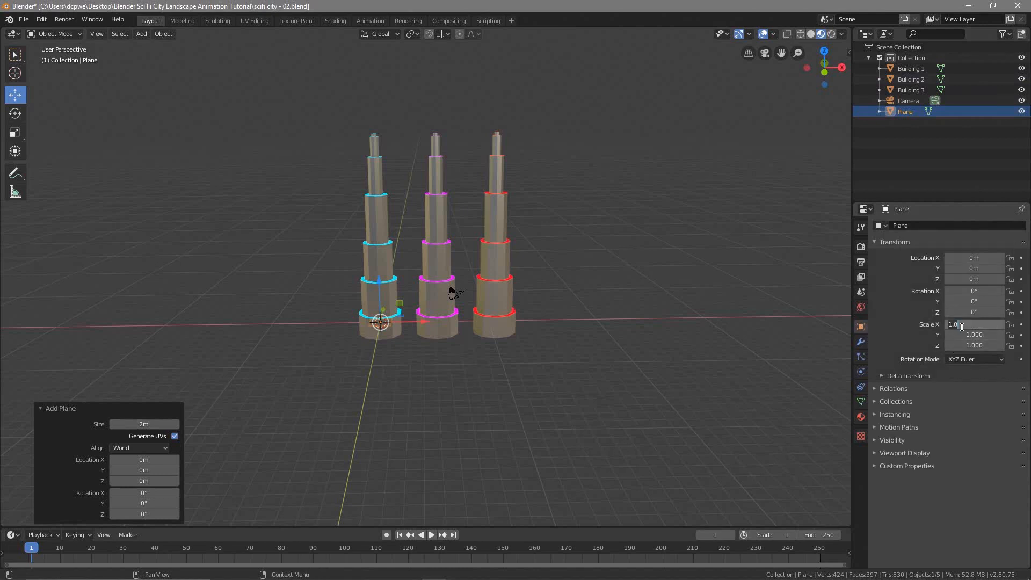
pyautogui.write('60')
pyautogui.press('Return')
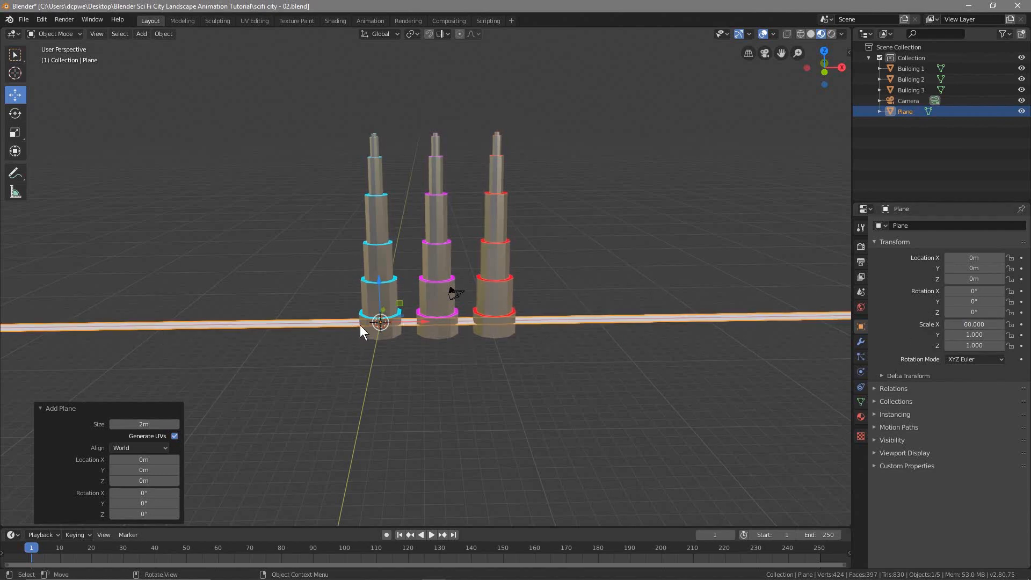
pyautogui.click(963, 335)
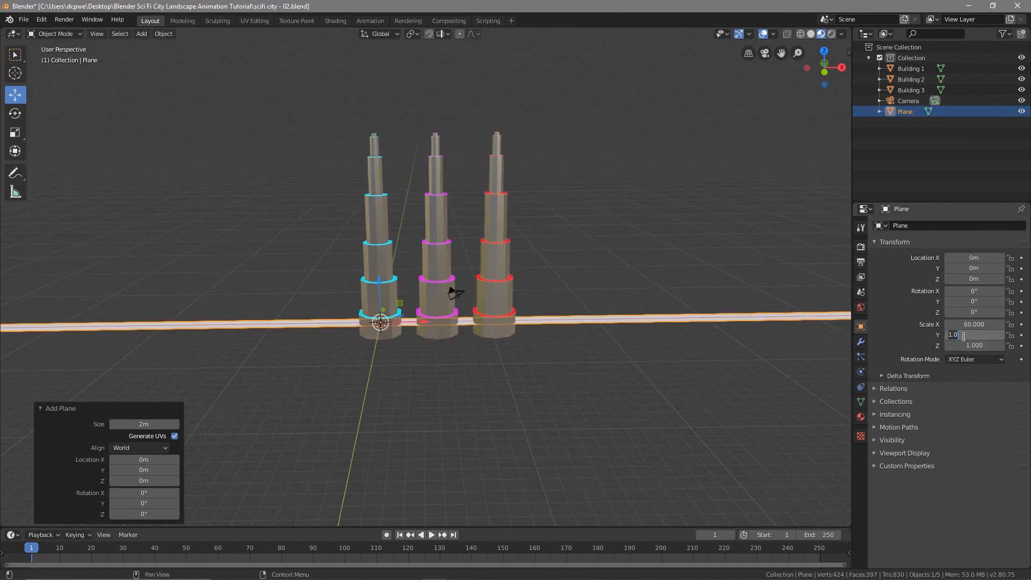
pyautogui.write('120')
pyautogui.press('Return')
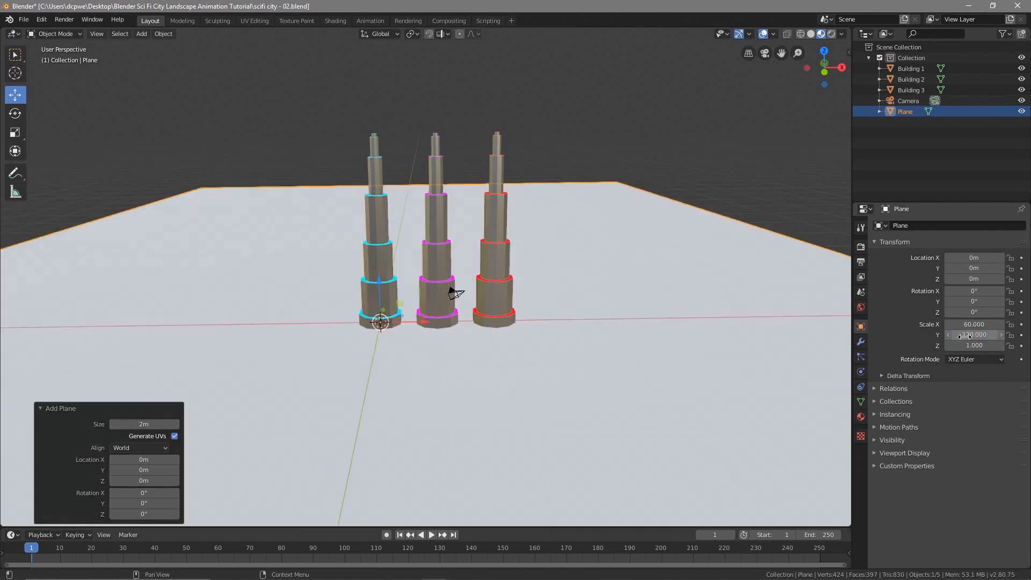
# Duplicate the ground plane in place, leaving the copy exactly on top of the original
pyautogui.scroll(-8, 493, 313)
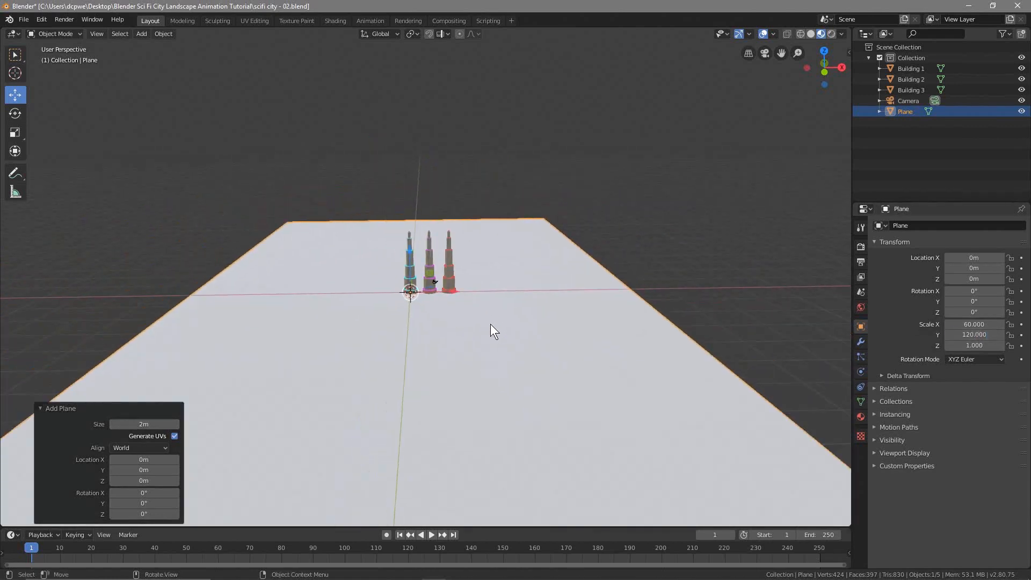
pyautogui.scroll(-2, 488, 343)
pyautogui.scroll(3, 471, 326)
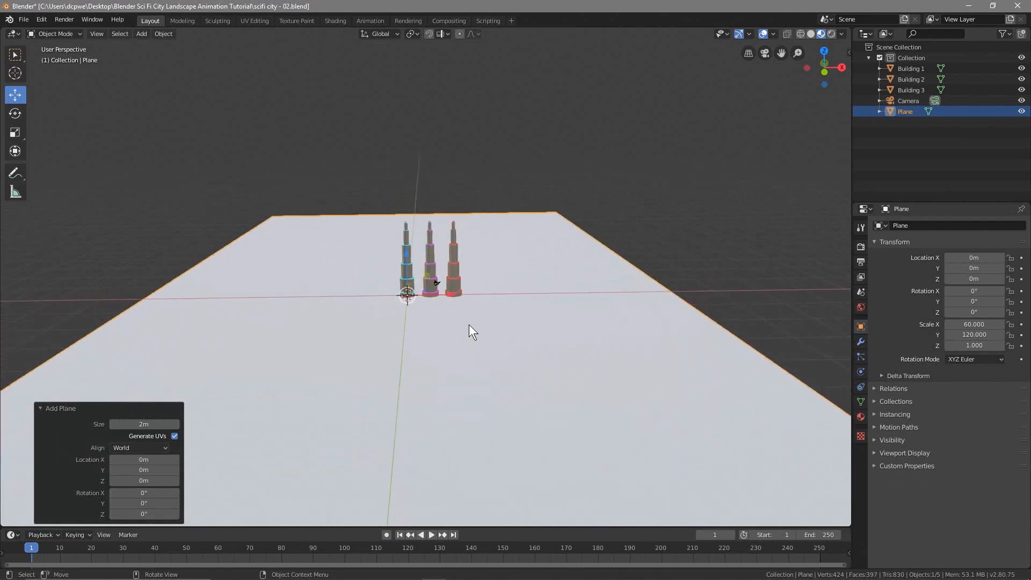
pyautogui.moveTo(456, 339); pyautogui.dragTo(449, 312, button='middle')
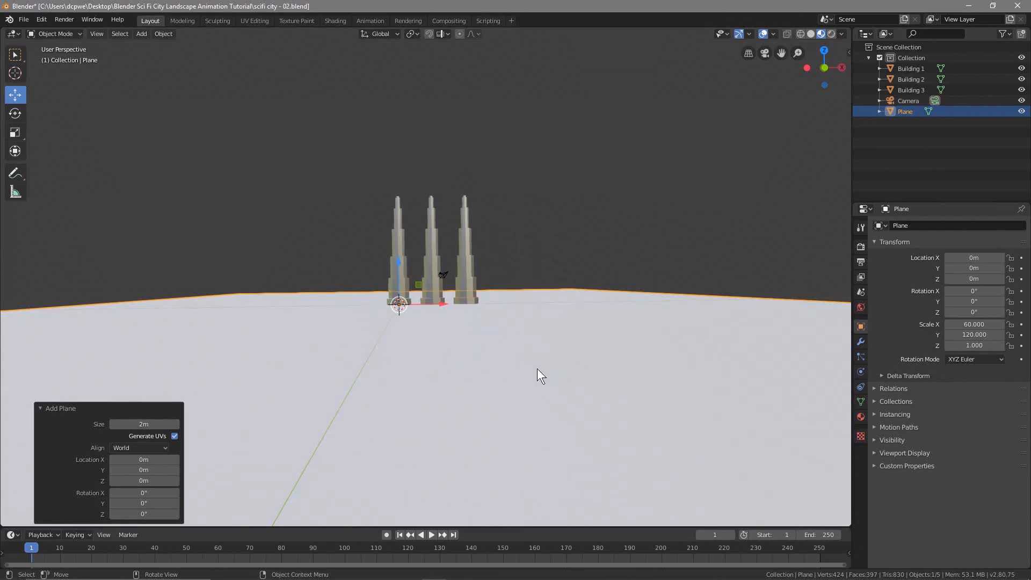
pyautogui.moveTo(536, 370); pyautogui.dragTo(427, 378, button='middle')
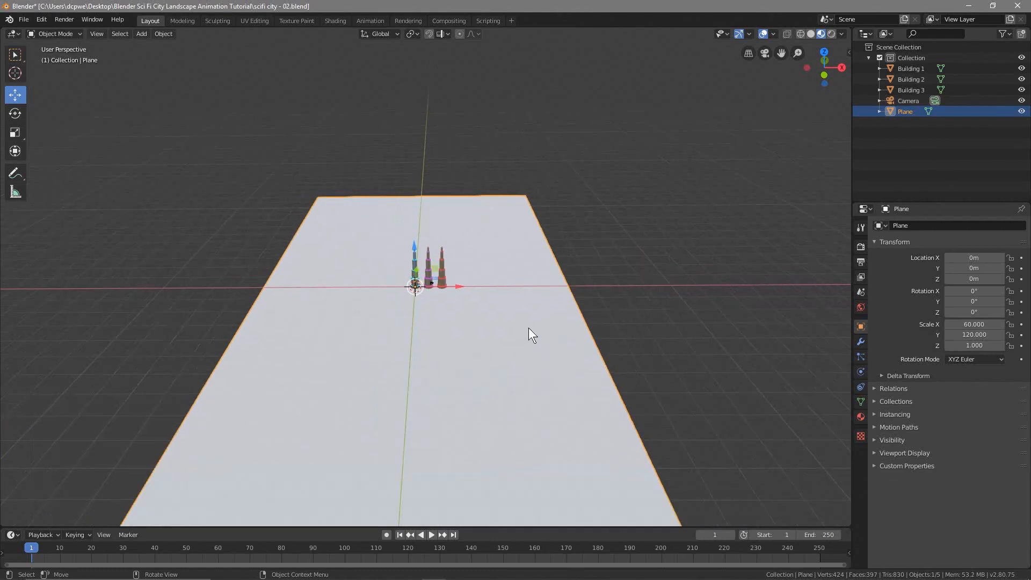
pyautogui.hotkey('shift', 'd')
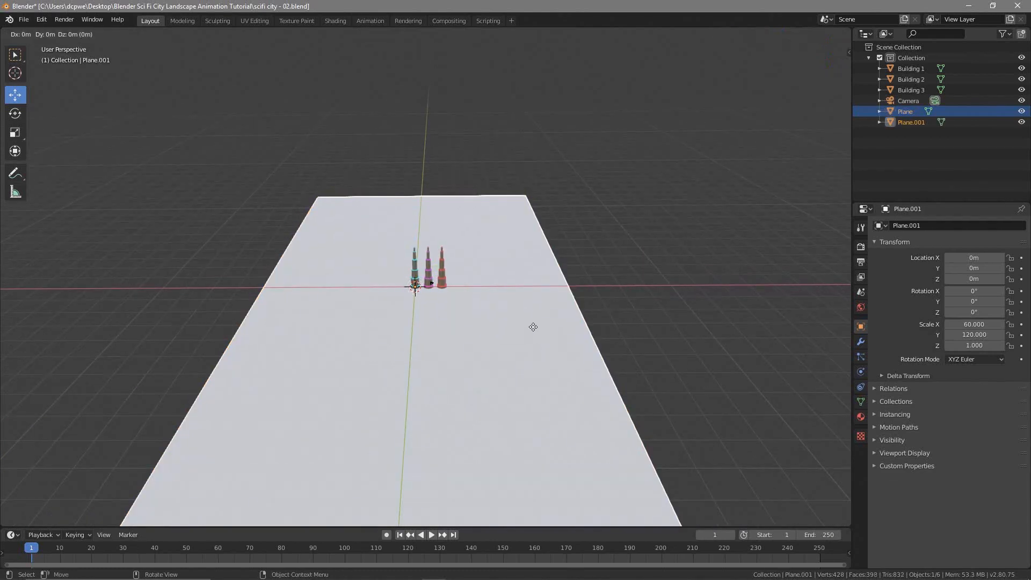
pyautogui.rightClick(533, 327)
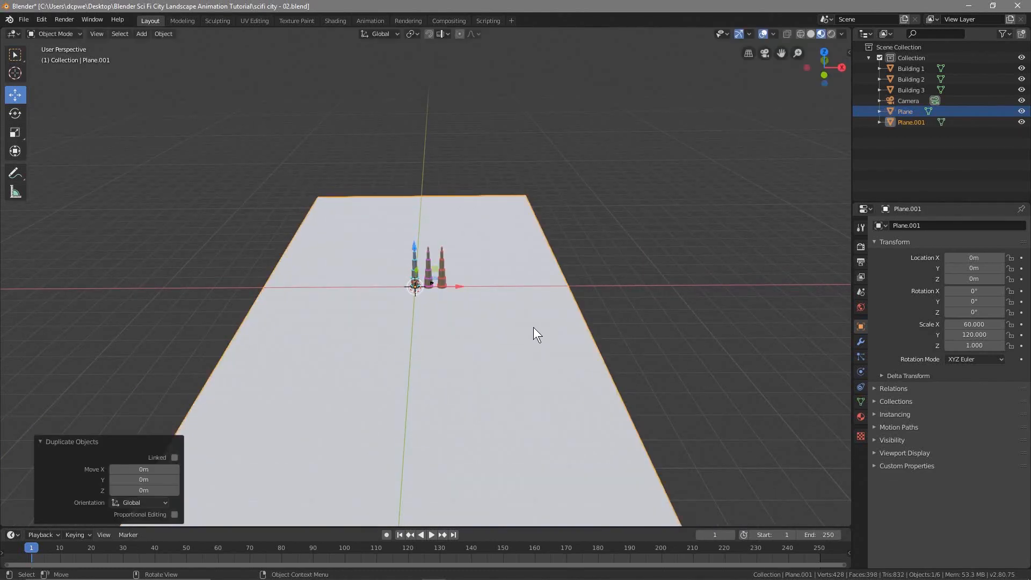
# Rename the original ground plane as "Hill Lands"
pyautogui.click(911, 122)
pyautogui.click(906, 112)
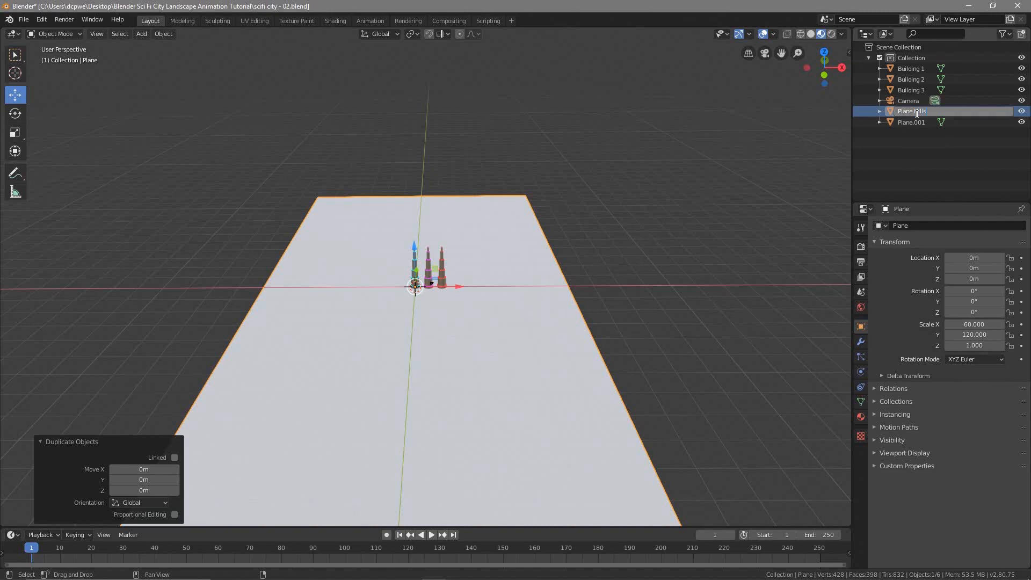
pyautogui.write('Hill Lands')
pyautogui.press('Return')
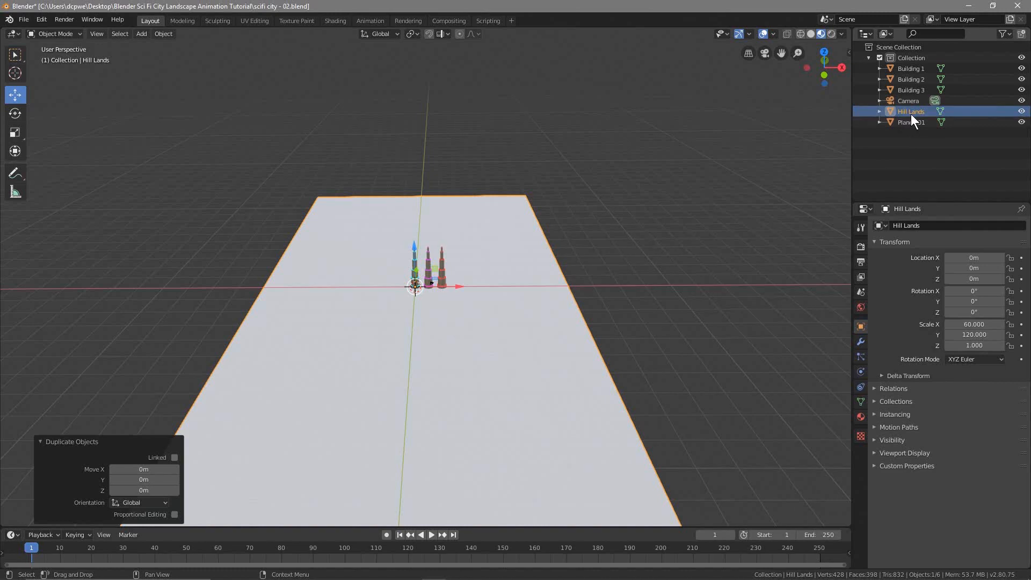
# Rename the duplicated ground plane as "Land Building Emitter"
pyautogui.click(913, 121)
pyautogui.doubleClick(912, 122)
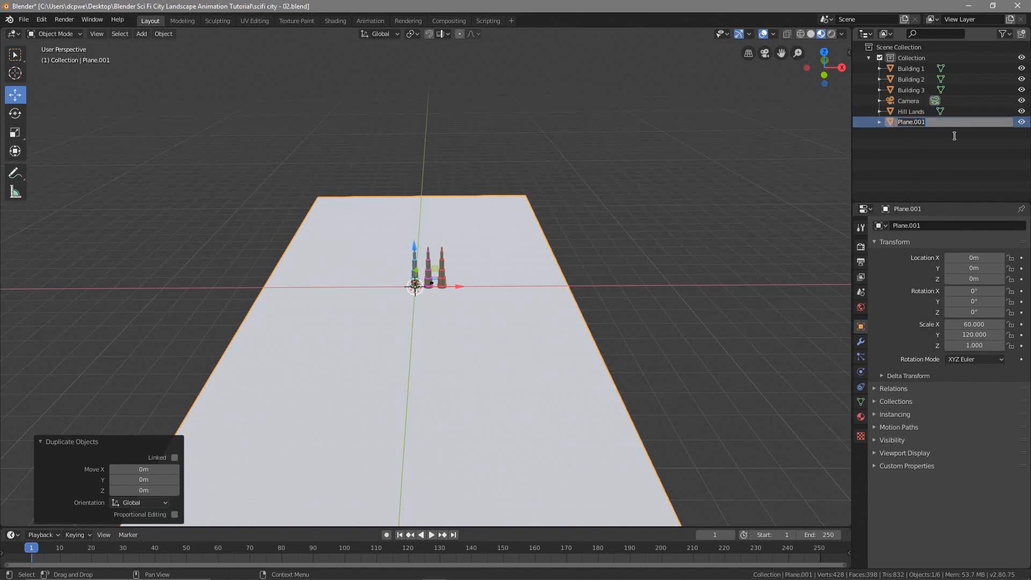
pyautogui.write('Land E')
pyautogui.press('Return')
pyautogui.write('Building Emitter')
pyautogui.press('Return')
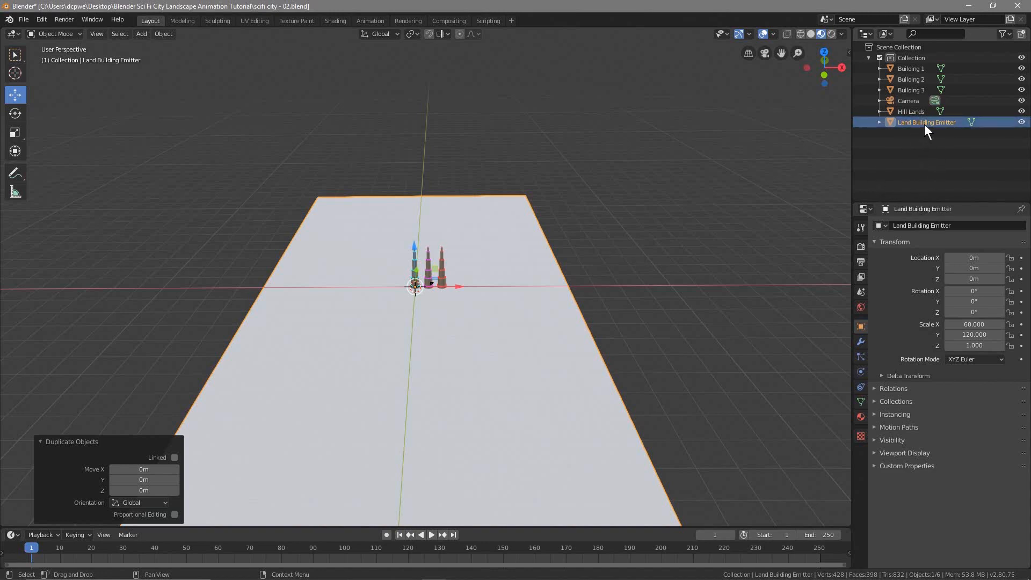
# Select Hill Lands and save the project under its current file name
pyautogui.click(913, 110)
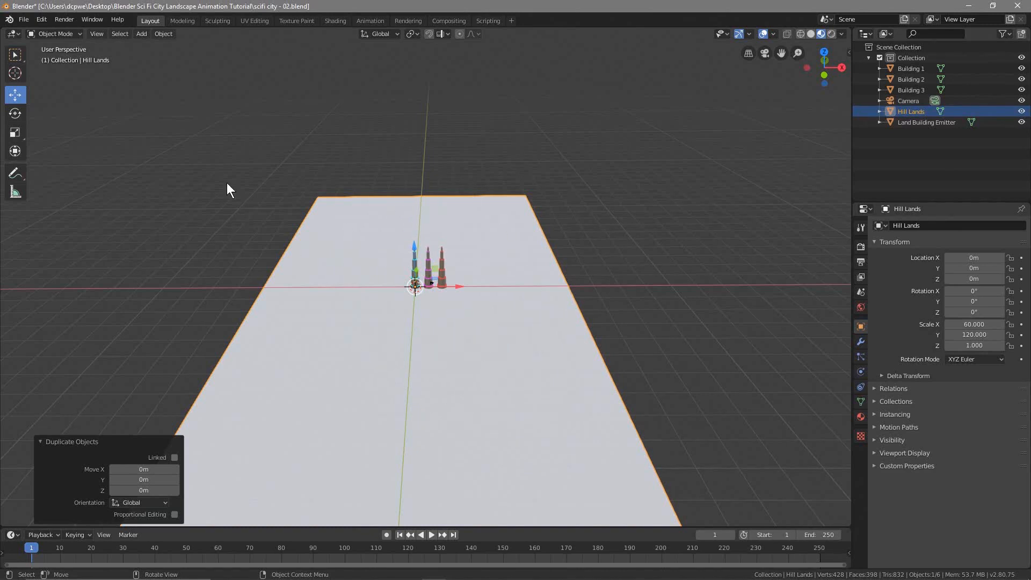
pyautogui.click(42, 19)
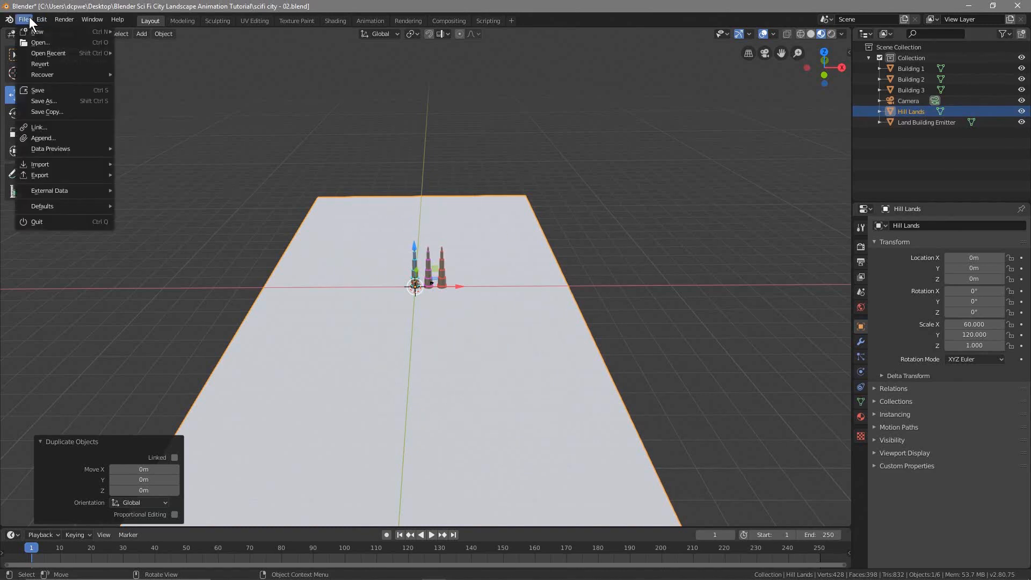
pyautogui.click(44, 90)
# Move Building 1, Building 2 and Building 3 together about 101 m along the positive X axis, off the ground plane
pyautogui.click(907, 69)
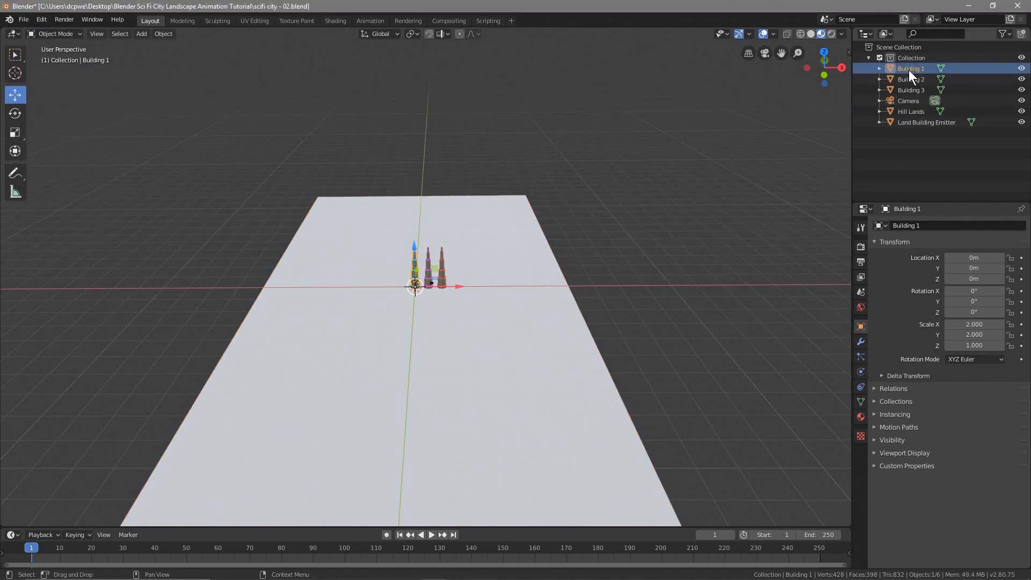
pyautogui.keyDown('ctrl'); pyautogui.click(907, 82); pyautogui.keyUp('ctrl')
pyautogui.keyDown('ctrl'); pyautogui.click(908, 91); pyautogui.keyUp('ctrl')
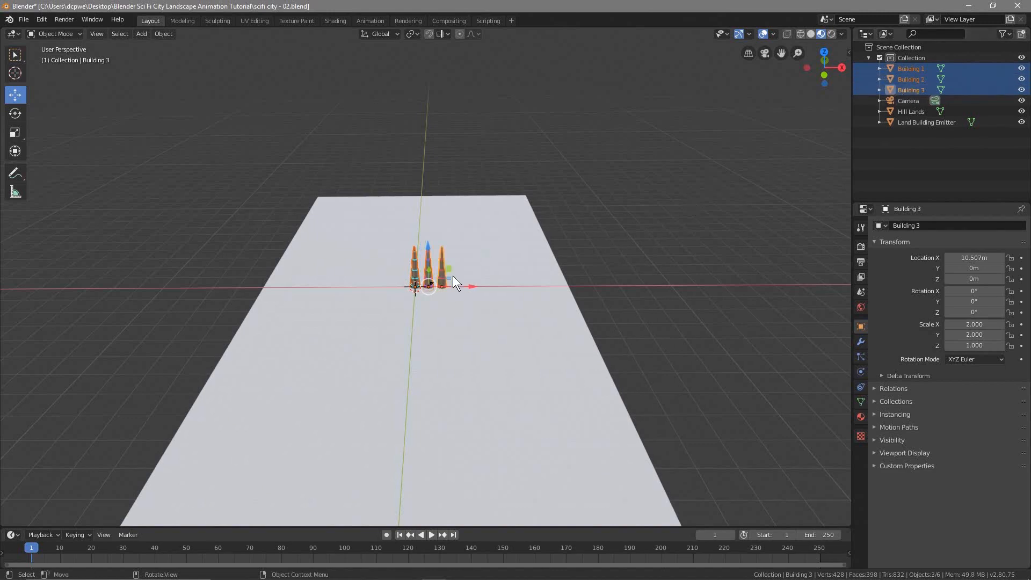
pyautogui.press('g')
pyautogui.press('x')
pyautogui.click(720, 289)
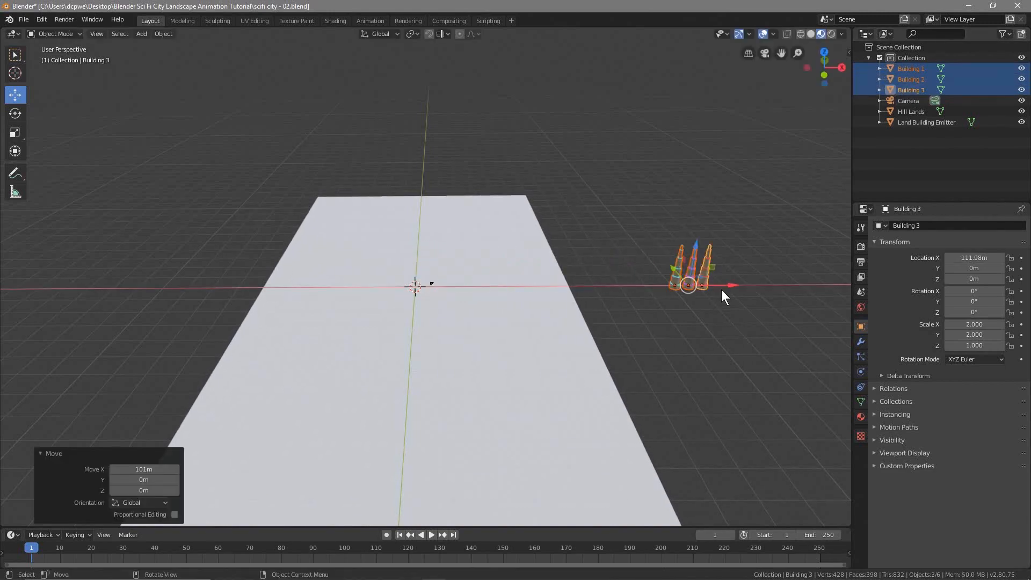
# Hide the Land Building Emitter plane and select Hill Lands
pyautogui.click(915, 122)
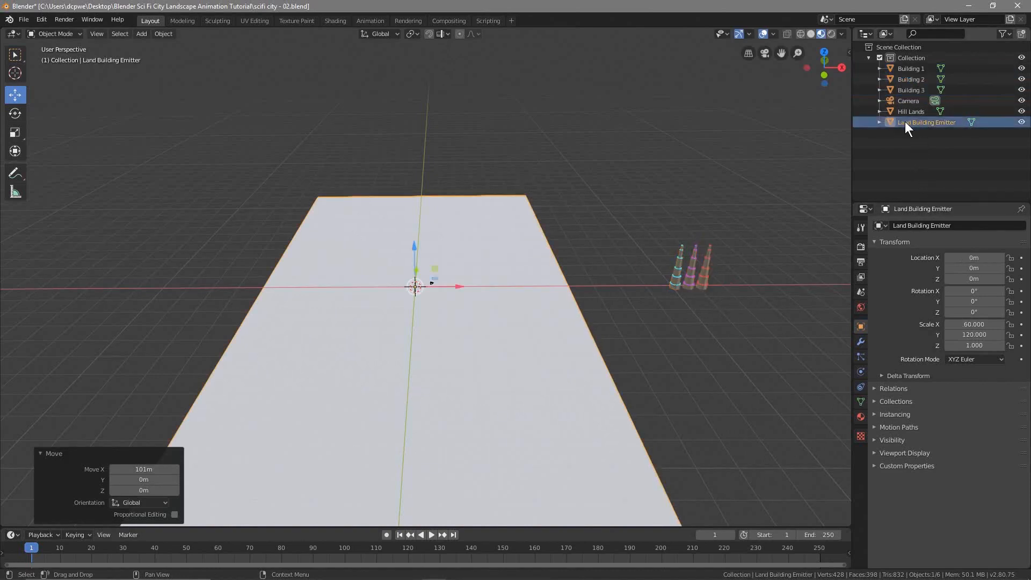
pyautogui.click(1020, 122)
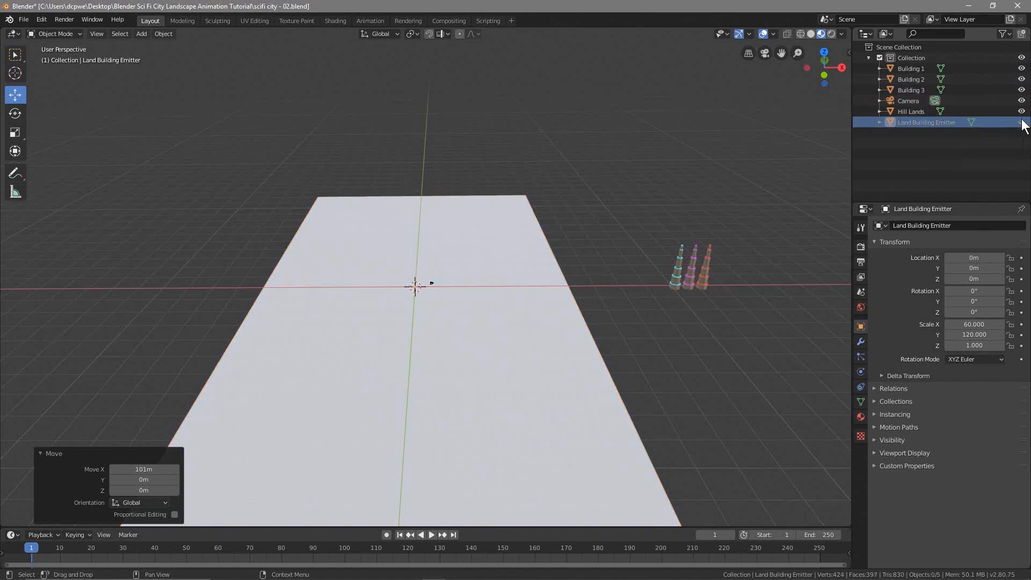
pyautogui.click(910, 112)
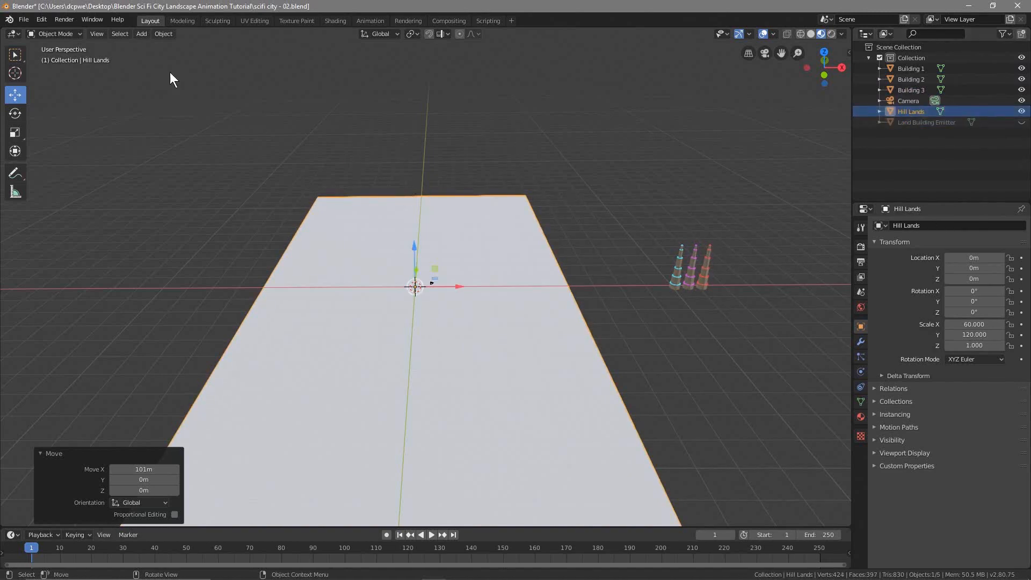
# Subdivide the Hill Lands mesh with 10 cuts in Edit Mode and return to Object Mode
pyautogui.click(41, 20)
pyautogui.click(59, 33)
pyautogui.click(53, 53)
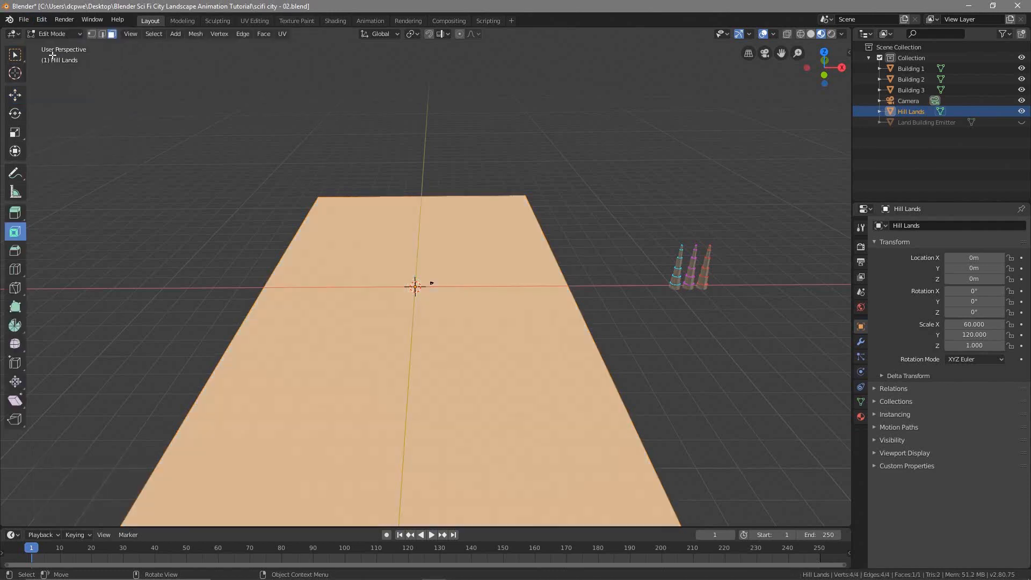
pyautogui.rightClick(354, 259)
pyautogui.click(349, 259)
pyautogui.click(154, 444)
pyautogui.write('10')
pyautogui.press('Return')
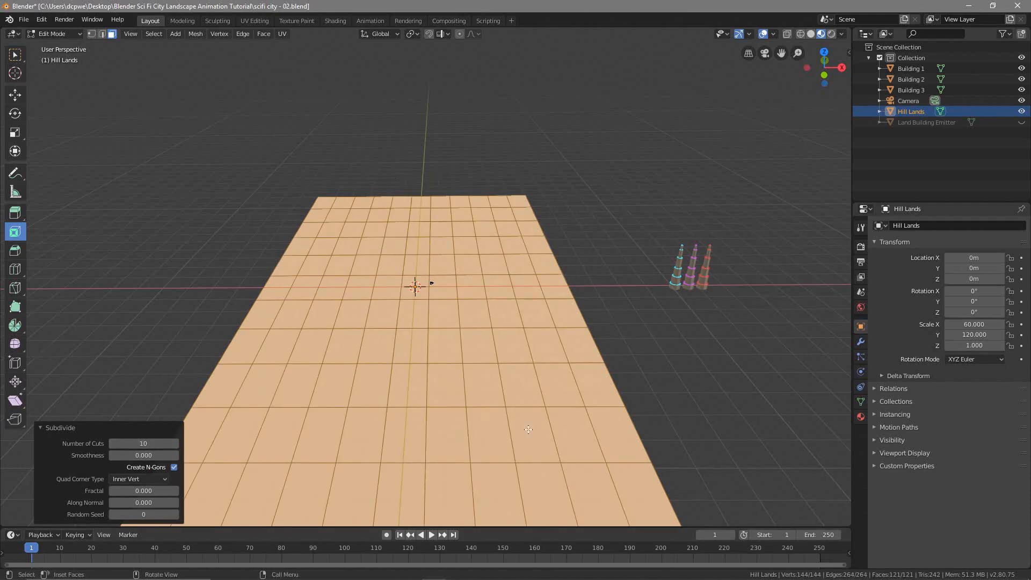
pyautogui.click(70, 33)
pyautogui.click(69, 43)
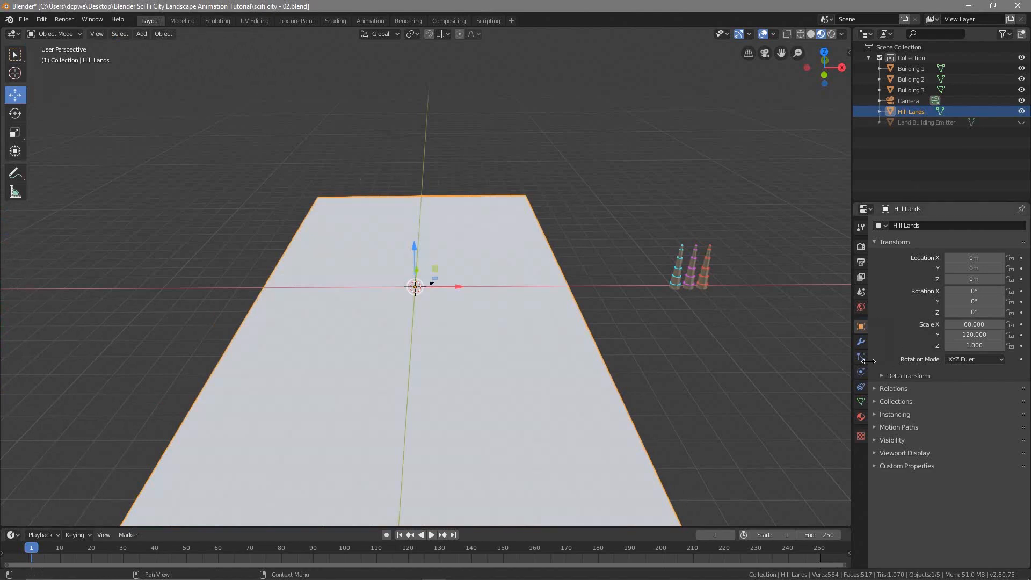
# Add a Subdivision Surface modifier to Hill Lands with render and viewport levels of 3, and apply it
pyautogui.click(861, 342)
pyautogui.click(904, 223)
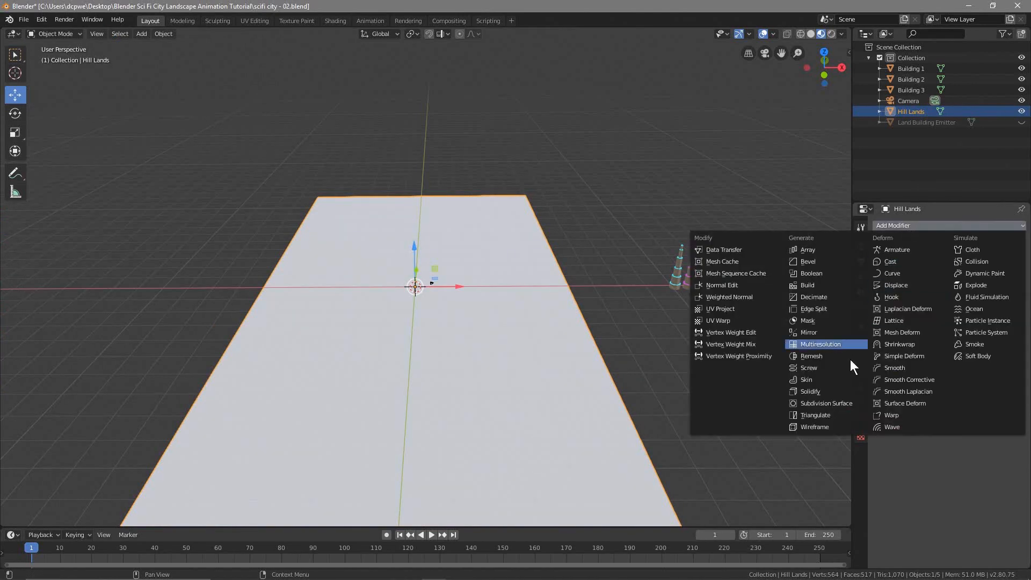
pyautogui.click(823, 402)
pyautogui.click(942, 296)
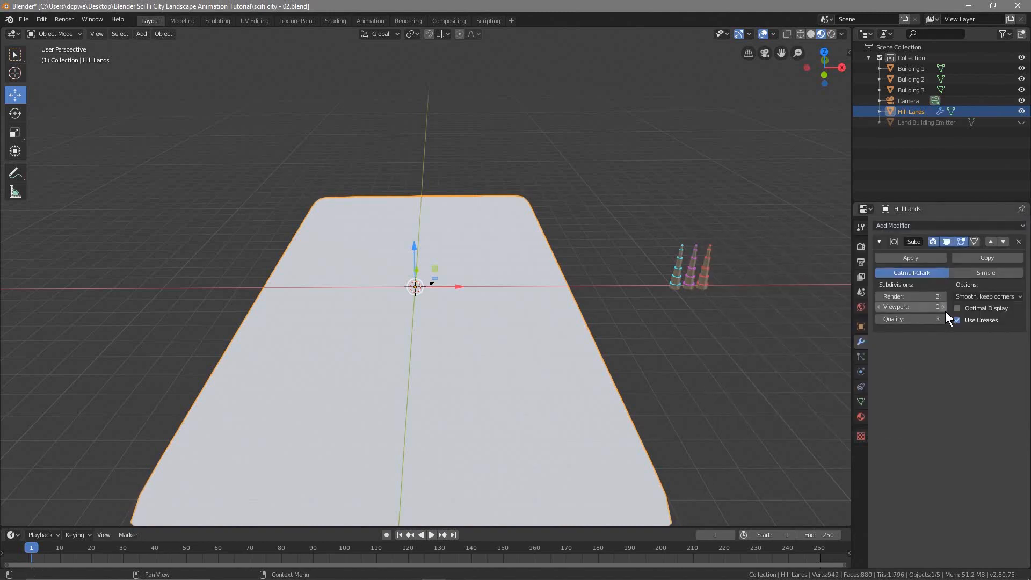
pyautogui.click(943, 306)
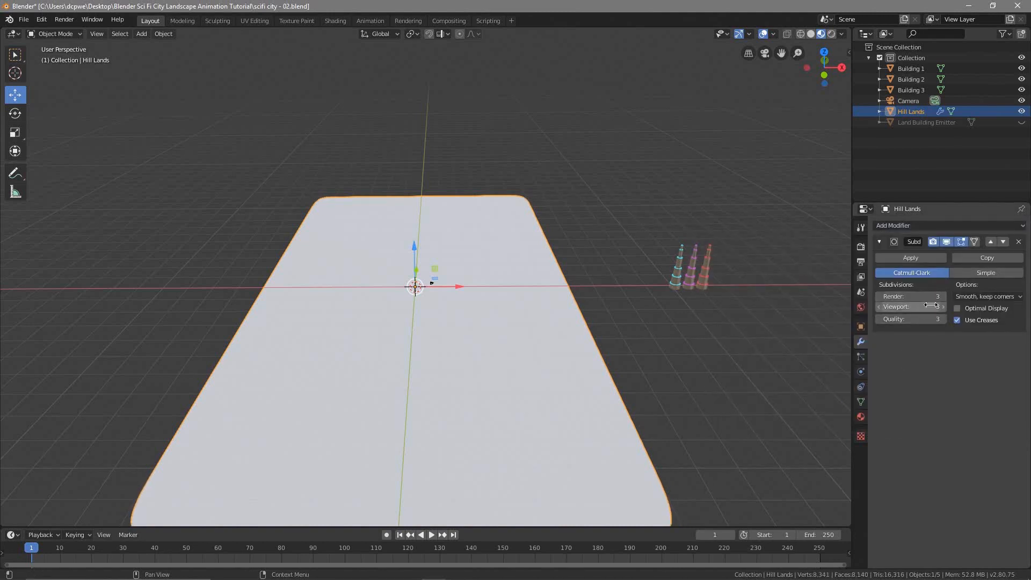
pyautogui.click(913, 257)
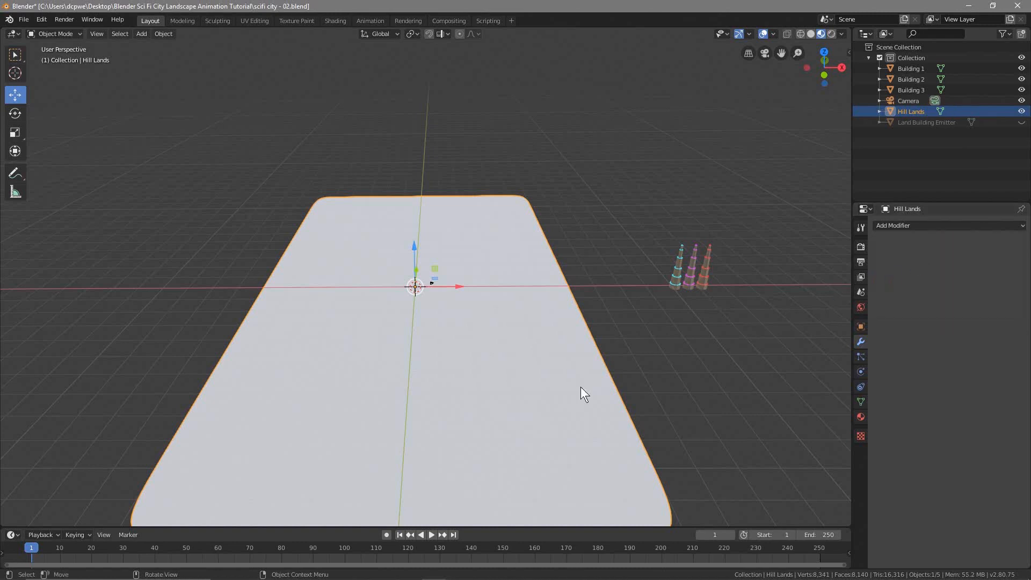
# Enter Edit Mode on Hill Lands and inspect its dense face grid with the whole plane framed from above
pyautogui.click(56, 33)
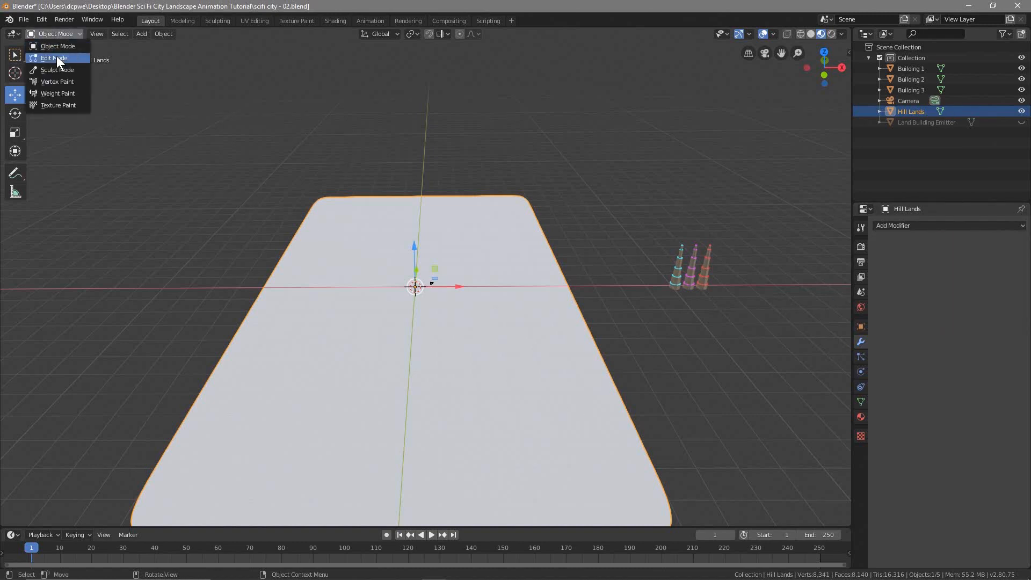
pyautogui.click(56, 56)
pyautogui.moveTo(449, 346); pyautogui.dragTo(449, 370, button='middle')
pyautogui.scroll(-4, 449, 370)
pyautogui.scroll(3, 448, 365)
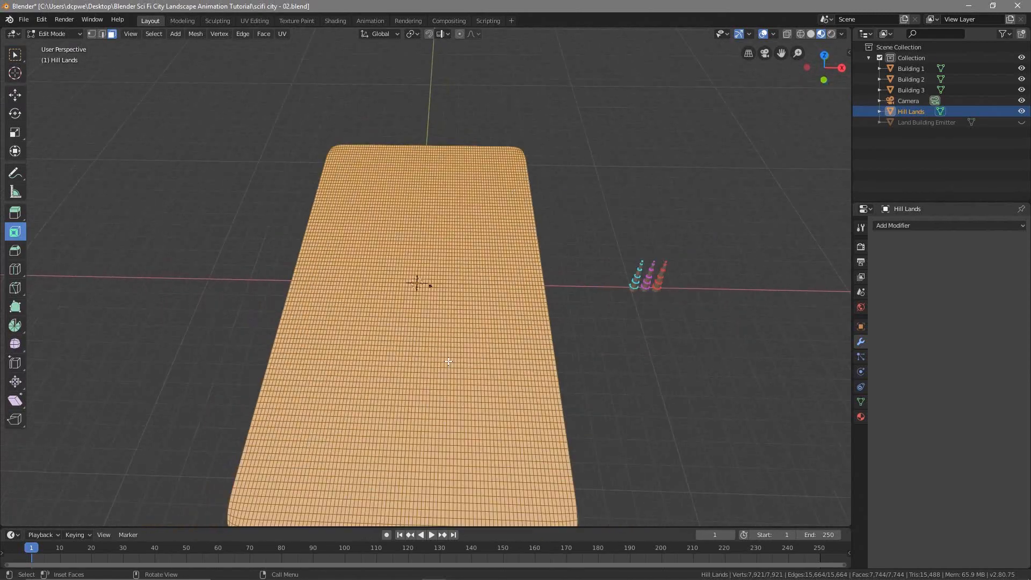
pyautogui.scroll(2, 448, 362)
pyautogui.scroll(-3, 447, 362)
pyautogui.moveTo(447, 362); pyautogui.dragTo(447, 352, button='middle')
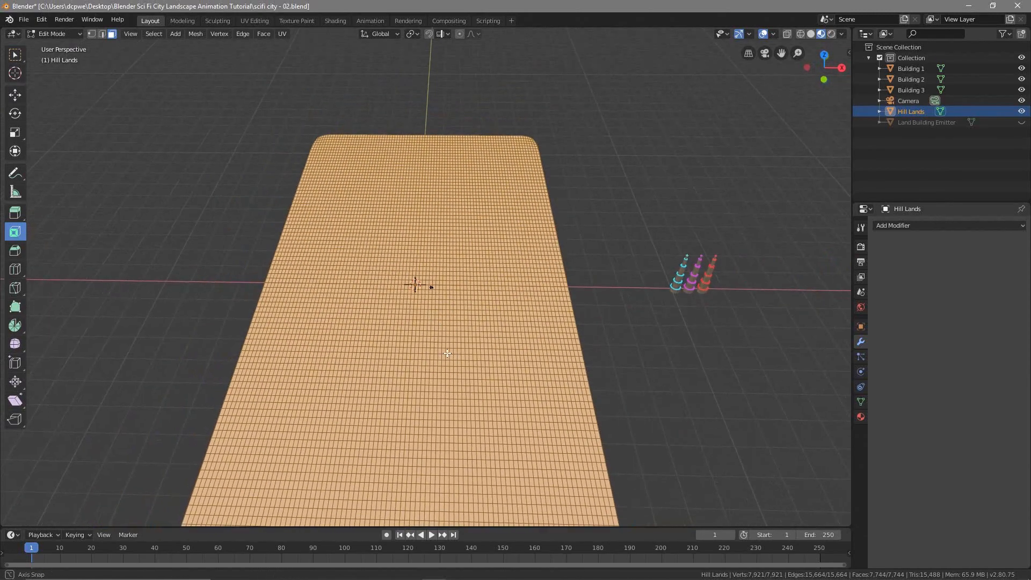
pyautogui.keyDown('shift'); pyautogui.moveTo(237, 260); pyautogui.dragTo(242, 196, button='middle'); pyautogui.keyUp('shift')
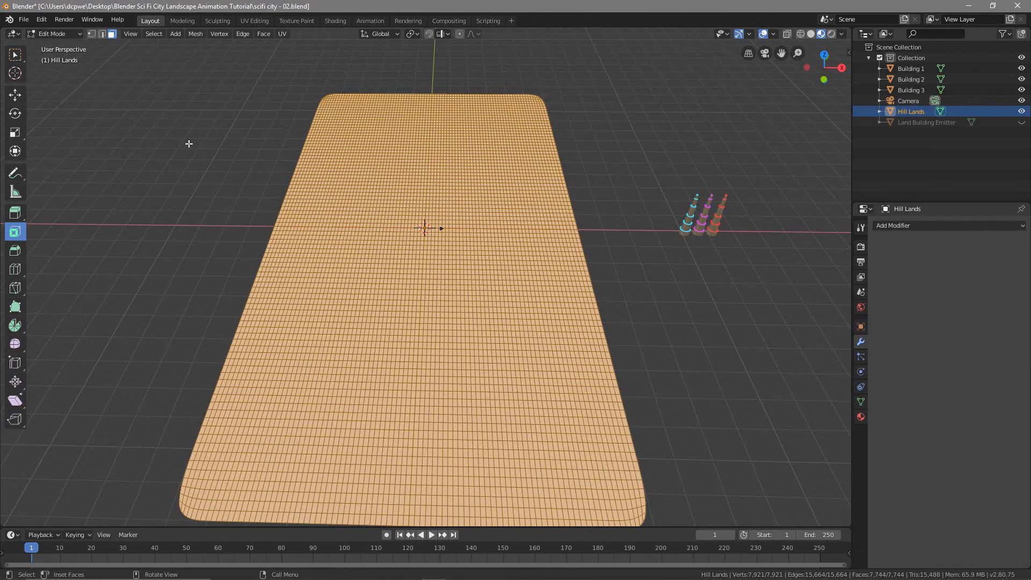
# Clear the selection on Hill Lands and switch to vertex selection in top view
pyautogui.hotkey('alt', 'a')
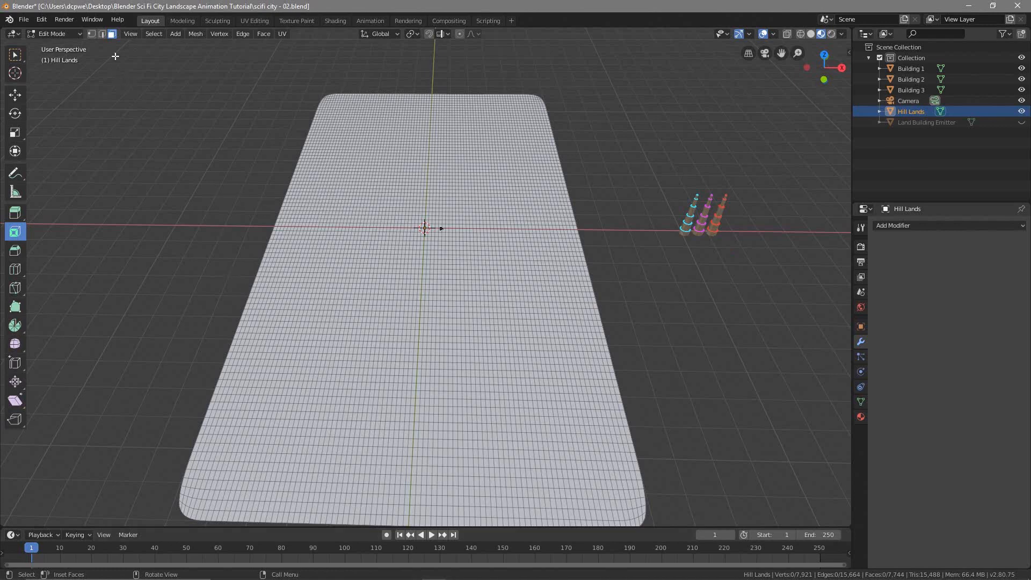
pyautogui.click(92, 33)
pyautogui.moveTo(209, 190); pyautogui.dragTo(211, 188, button='middle')
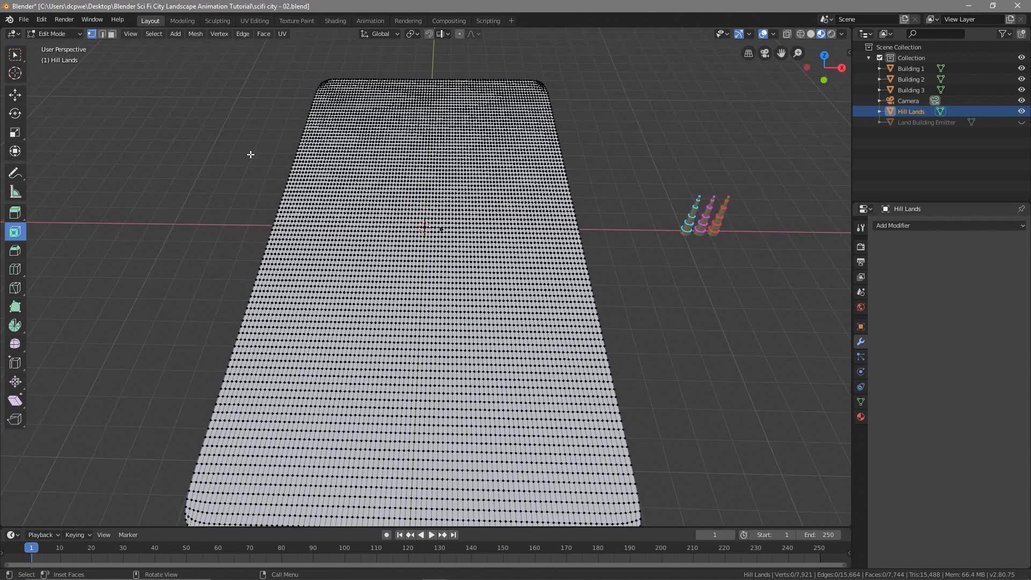
pyautogui.press('KP_7')
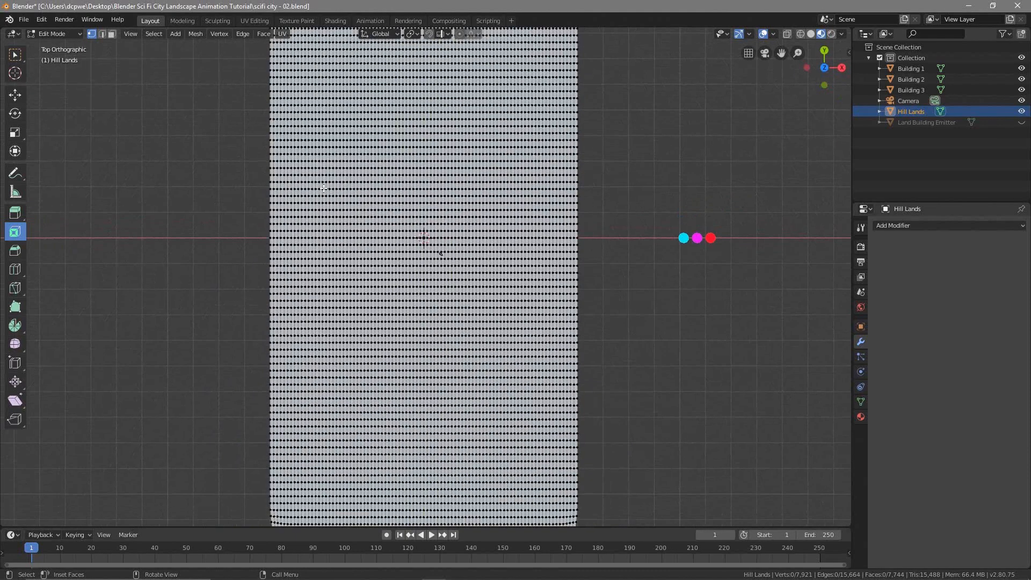
pyautogui.scroll(-3, 392, 168)
pyautogui.scroll(2, 390, 170)
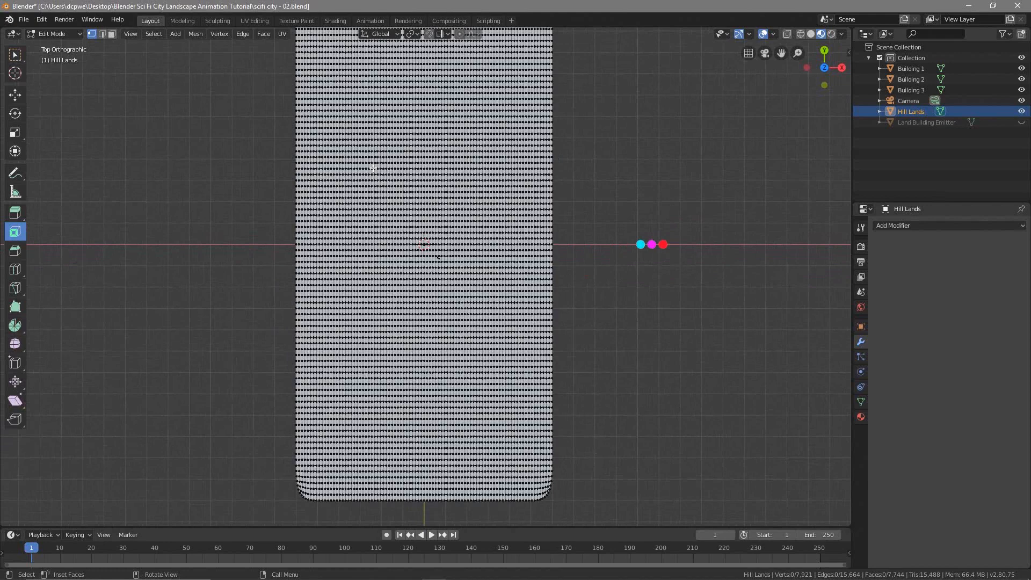
pyautogui.keyDown('shift'); pyautogui.moveTo(605, 131); pyautogui.dragTo(609, 201, button='middle'); pyautogui.keyUp('shift')
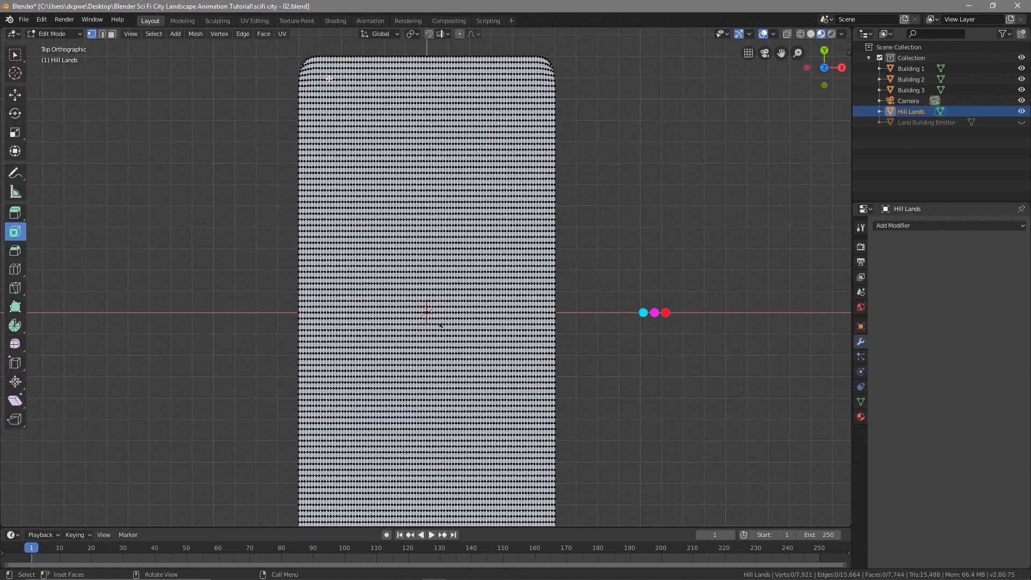
# Select about 50 scattered single vertices across the whole Hill Lands grid, using solid shading to see them better
pyautogui.keyDown('shift'); pyautogui.click(363, 98); pyautogui.keyUp('shift')
pyautogui.keyDown('shift'); pyautogui.click(457, 85); pyautogui.keyUp('shift')
pyautogui.click(810, 33)
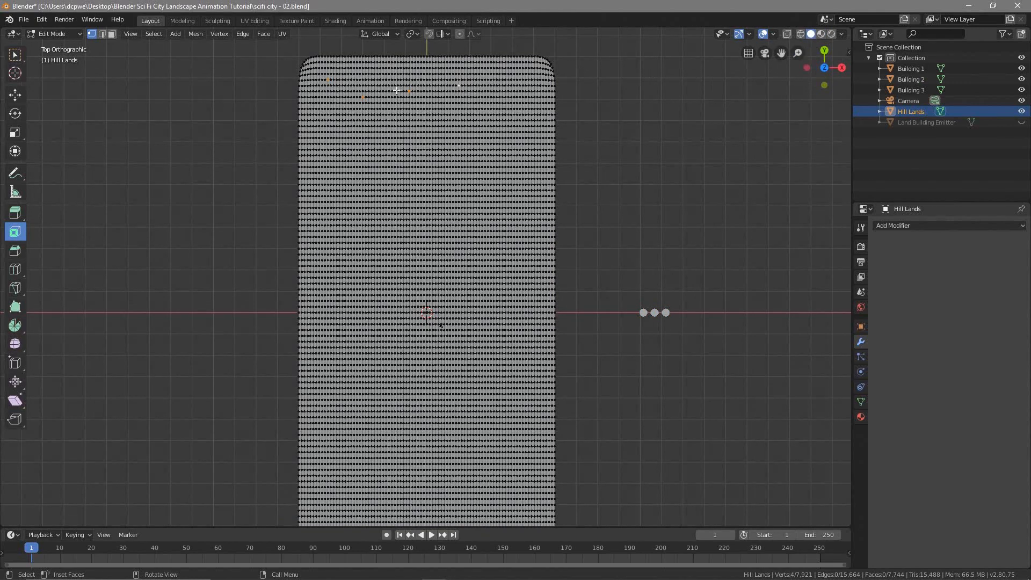
pyautogui.keyDown('shift'); pyautogui.click(500, 91); pyautogui.keyUp('shift')
pyautogui.keyDown('shift'); pyautogui.click(508, 131); pyautogui.keyUp('shift')
pyautogui.keyDown('shift'); pyautogui.click(454, 126); pyautogui.keyUp('shift')
pyautogui.keyDown('shift'); pyautogui.click(418, 161); pyautogui.keyUp('shift')
pyautogui.keyDown('shift'); pyautogui.click(388, 126); pyautogui.keyUp('shift')
pyautogui.keyDown('shift'); pyautogui.click(354, 139); pyautogui.keyUp('shift')
pyautogui.keyDown('shift'); pyautogui.click(337, 173); pyautogui.keyUp('shift')
pyautogui.keyDown('shift'); pyautogui.click(351, 208); pyautogui.keyUp('shift')
pyautogui.keyDown('shift'); pyautogui.click(397, 226); pyautogui.keyUp('shift')
pyautogui.keyDown('shift'); pyautogui.click(409, 196); pyautogui.keyUp('shift')
pyautogui.keyDown('shift'); pyautogui.click(491, 208); pyautogui.keyUp('shift')
pyautogui.keyDown('shift'); pyautogui.click(465, 173); pyautogui.keyUp('shift')
pyautogui.keyDown('shift'); pyautogui.click(514, 179); pyautogui.keyUp('shift')
pyautogui.keyDown('shift'); pyautogui.click(502, 259); pyautogui.keyUp('shift')
pyautogui.keyDown('shift'); pyautogui.click(453, 242); pyautogui.keyUp('shift')
pyautogui.keyDown('shift'); pyautogui.click(409, 283); pyautogui.keyUp('shift')
pyautogui.keyDown('shift'); pyautogui.click(359, 306); pyautogui.keyUp('shift')
pyautogui.keyDown('shift'); pyautogui.click(339, 255); pyautogui.keyUp('shift')
pyautogui.keyDown('shift'); pyautogui.click(380, 254); pyautogui.keyUp('shift')
pyautogui.keyDown('shift'); pyautogui.click(334, 342); pyautogui.keyUp('shift')
pyautogui.keyDown('shift'); pyautogui.click(322, 290); pyautogui.keyUp('shift')
pyautogui.keyDown('shift'); pyautogui.click(403, 354); pyautogui.keyUp('shift')
pyautogui.keyDown('shift'); pyautogui.click(484, 376); pyautogui.keyUp('shift')
pyautogui.keyDown('shift'); pyautogui.click(468, 319); pyautogui.keyUp('shift')
pyautogui.keyDown('shift'); pyautogui.click(435, 359); pyautogui.keyUp('shift')
pyautogui.keyDown('shift'); pyautogui.click(511, 307); pyautogui.keyUp('shift')
pyautogui.keyDown('shift'); pyautogui.click(516, 411); pyautogui.keyUp('shift')
pyautogui.keyDown('shift'); pyautogui.click(450, 411); pyautogui.keyUp('shift')
pyautogui.keyDown('shift'); pyautogui.click(391, 424); pyautogui.keyUp('shift')
pyautogui.keyDown('shift'); pyautogui.click(389, 393); pyautogui.keyUp('shift')
pyautogui.keyDown('shift'); pyautogui.click(354, 393); pyautogui.keyUp('shift')
pyautogui.keyDown('shift'); pyautogui.click(333, 381); pyautogui.keyUp('shift')
pyautogui.keyDown('shift'); pyautogui.click(328, 445); pyautogui.keyUp('shift')
pyautogui.keyDown('shift'); pyautogui.click(368, 475); pyautogui.keyUp('shift')
pyautogui.keyDown('shift'); pyautogui.click(418, 487); pyautogui.keyUp('shift')
pyautogui.keyDown('shift'); pyautogui.click(456, 457); pyautogui.keyUp('shift')
pyautogui.keyDown('shift'); pyautogui.click(488, 481); pyautogui.keyUp('shift')
pyautogui.keyDown('shift'); pyautogui.click(503, 467); pyautogui.keyUp('shift')
pyautogui.scroll(-2, 476, 461)
pyautogui.scroll(1, 476, 458)
pyautogui.keyDown('shift'); pyautogui.moveTo(472, 454); pyautogui.dragTo(479, 356, button='middle'); pyautogui.keyUp('shift')
pyautogui.scroll(2, 478, 357)
pyautogui.keyDown('shift'); pyautogui.click(537, 427); pyautogui.keyUp('shift')
pyautogui.keyDown('shift'); pyautogui.click(462, 442); pyautogui.keyUp('shift')
pyautogui.keyDown('shift'); pyautogui.click(381, 442); pyautogui.keyUp('shift')
pyautogui.keyDown('shift'); pyautogui.click(325, 423); pyautogui.keyUp('shift')
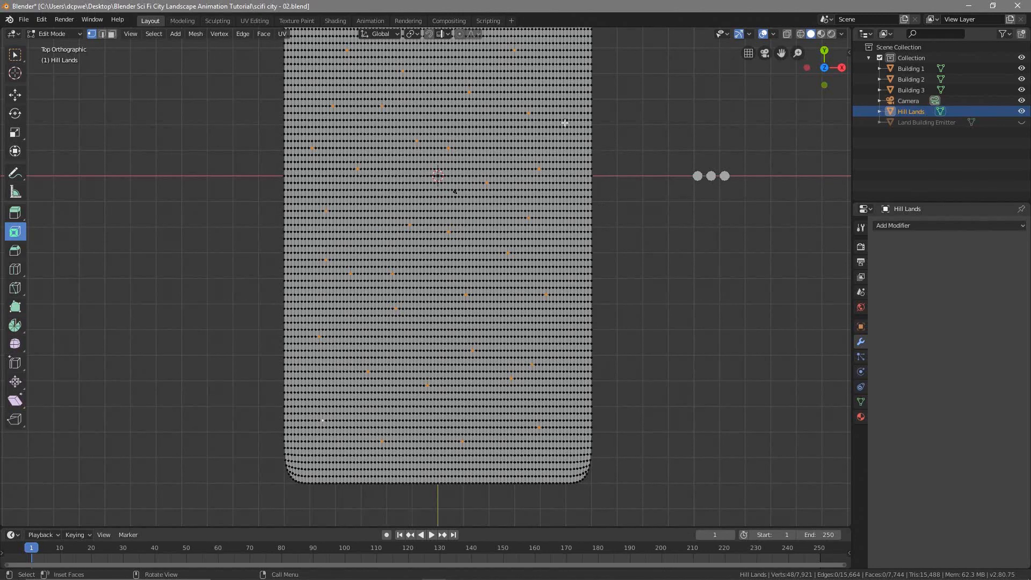
pyautogui.keyDown('shift'); pyautogui.moveTo(632, 183); pyautogui.dragTo(640, 269, button='middle'); pyautogui.keyUp('shift')
pyautogui.keyDown('shift'); pyautogui.click(590, 245); pyautogui.keyUp('shift')
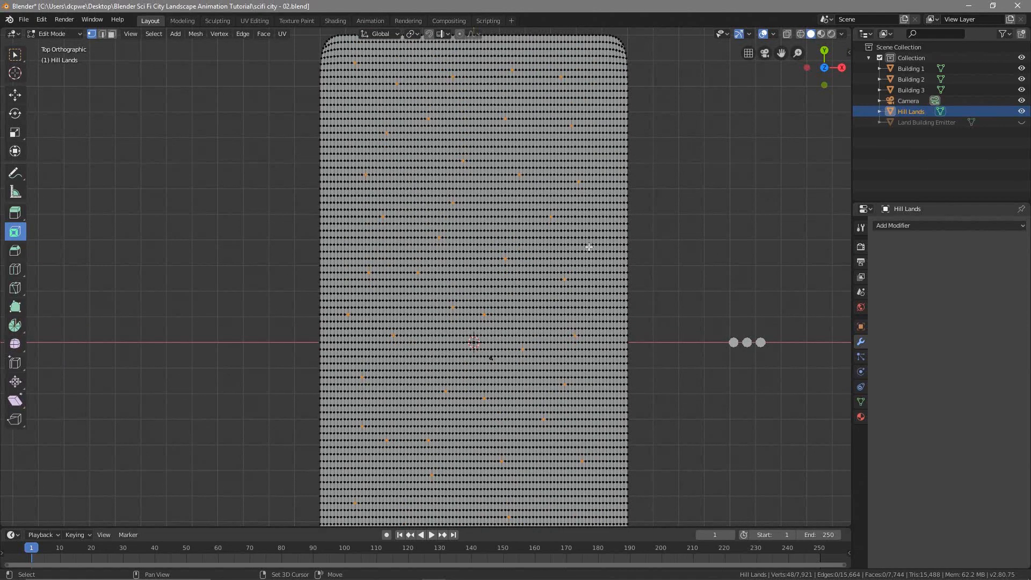
pyautogui.moveTo(702, 184)
pyautogui.keyDown('shift'); pyautogui.mouseDown(button='middle')
pyautogui.moveTo(723, 195)
pyautogui.moveTo(698, 185)
pyautogui.mouseUp(button='middle'); pyautogui.keyUp('shift')
pyautogui.moveTo(684, 416); pyautogui.dragTo(632, 241, button='middle')
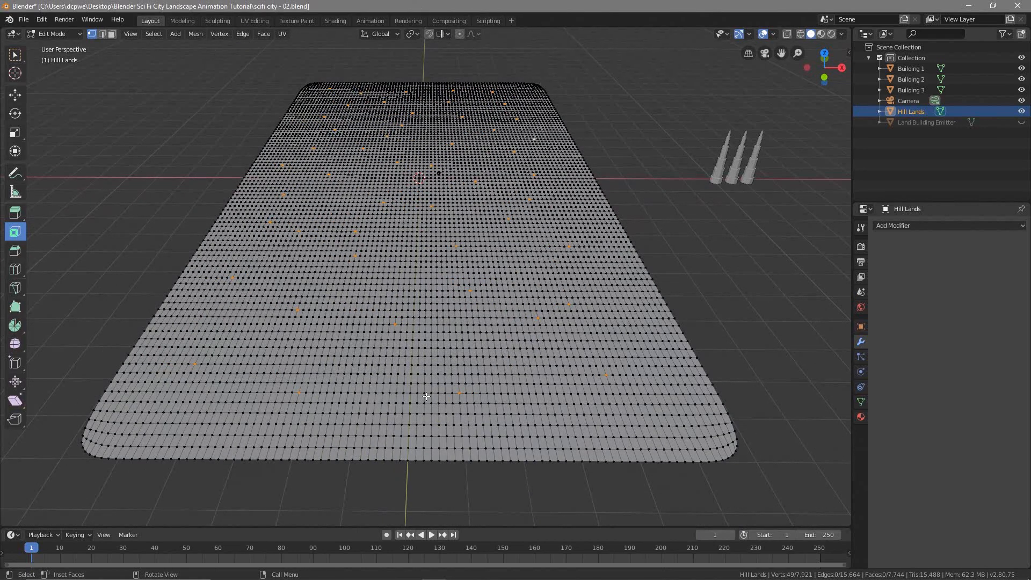
# Enable proportional editing with the Smooth falloff
pyautogui.click(459, 34)
pyautogui.click(472, 33)
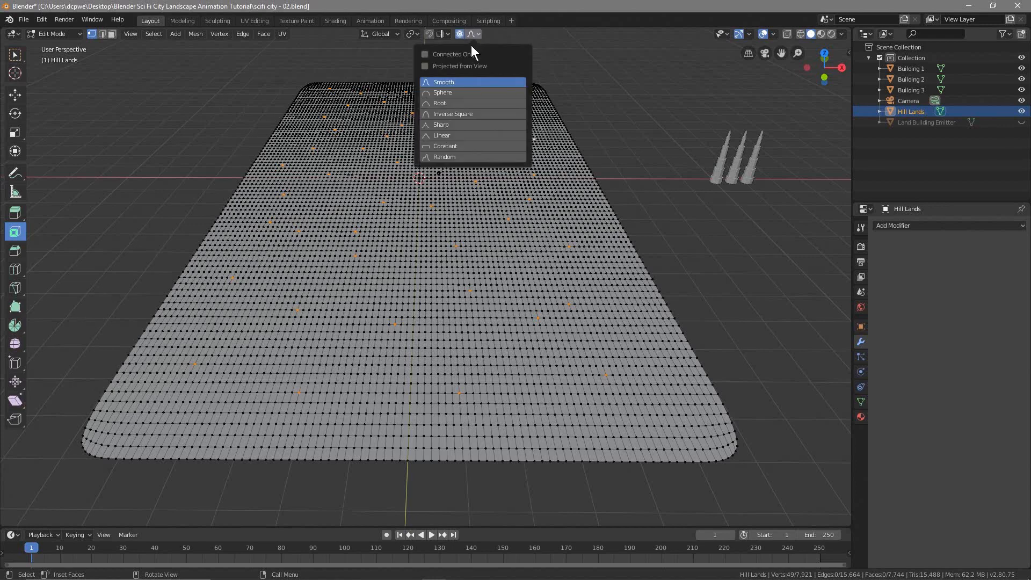
pyautogui.click(450, 80)
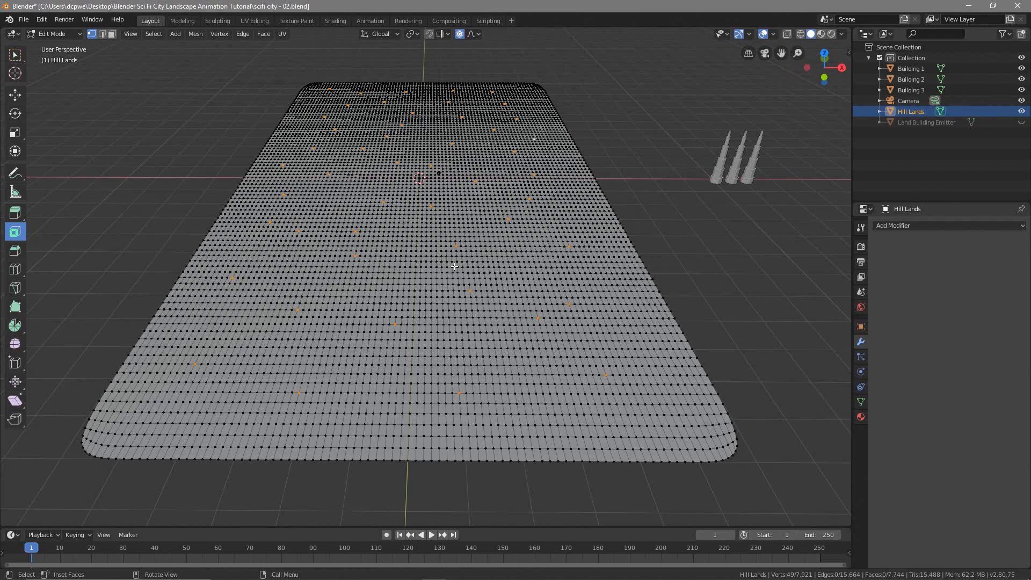
# Try raising the selected vertices about 6.57 m along Z with a proportional size of about 10.8 to form rounded hills
pyautogui.press('g')
pyautogui.press('z')
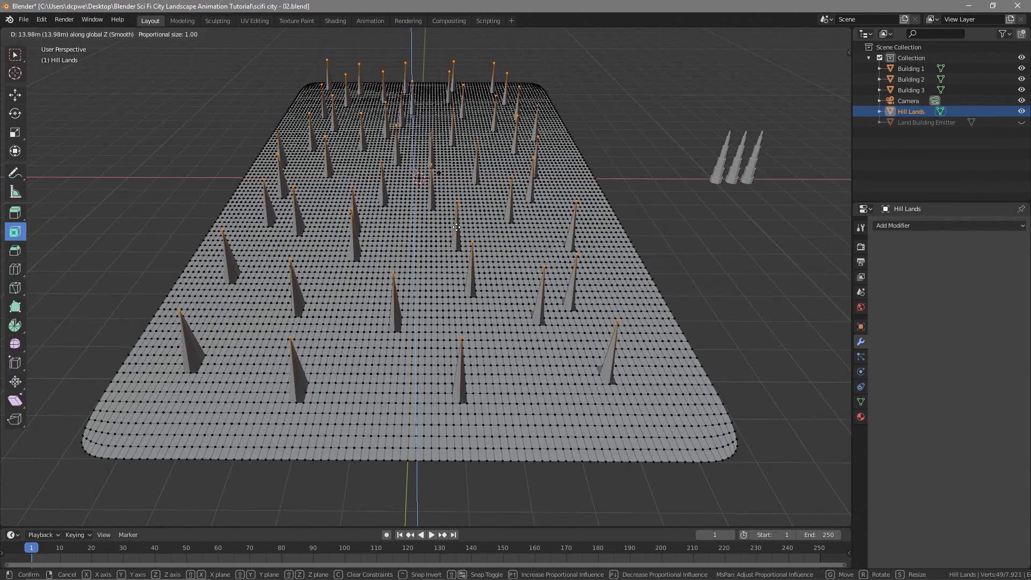
pyautogui.scroll(-18, 456, 227)
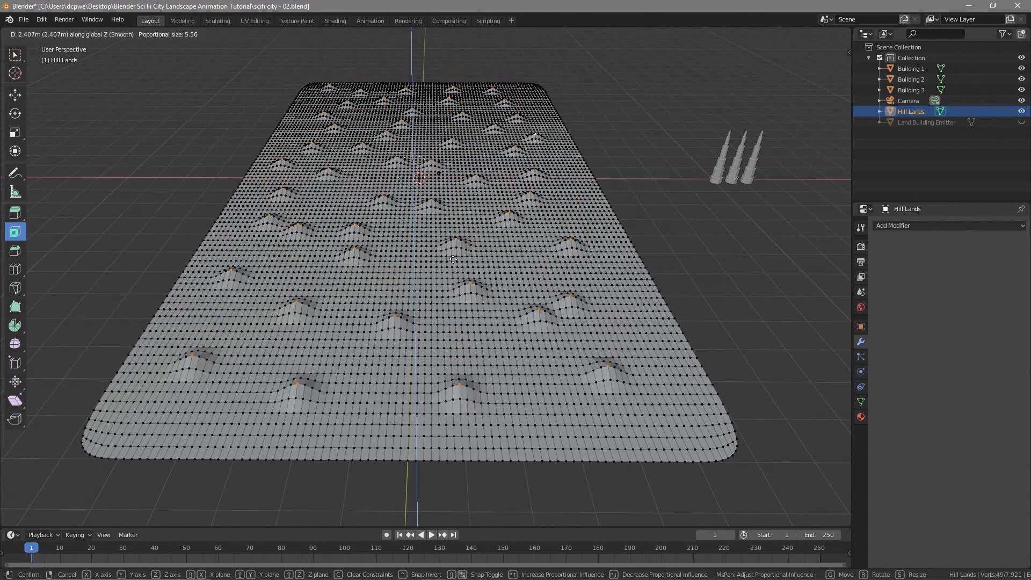
pyautogui.scroll(-7, 453, 255)
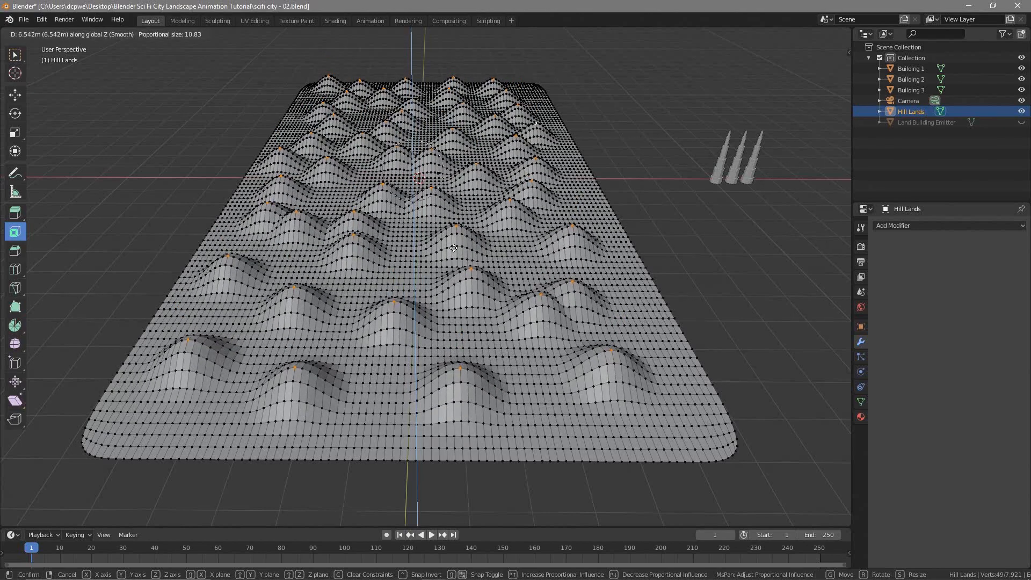
pyautogui.scroll(-1, 453, 248)
pyautogui.scroll(-12, 453, 248)
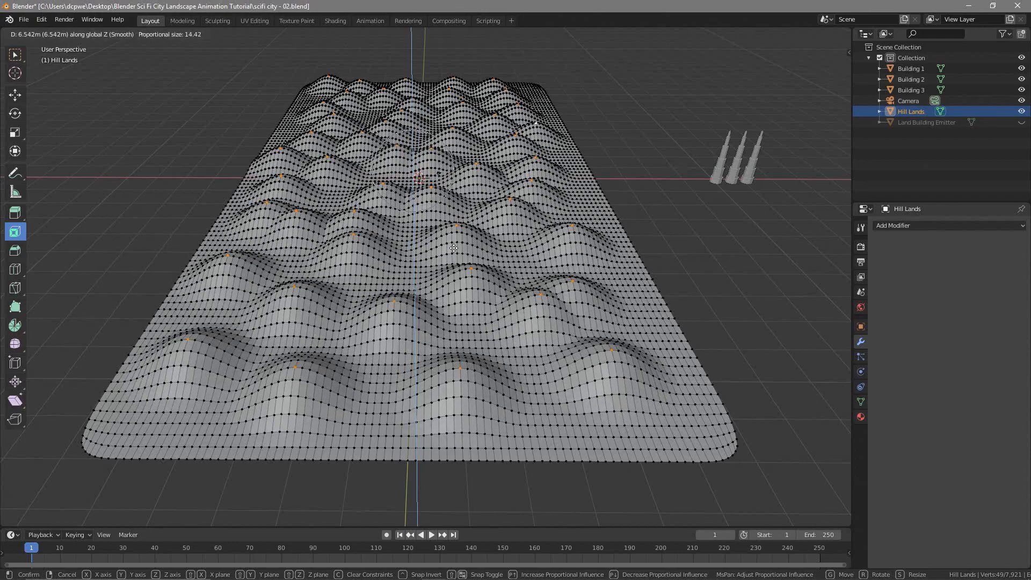
pyautogui.scroll(9, 454, 248)
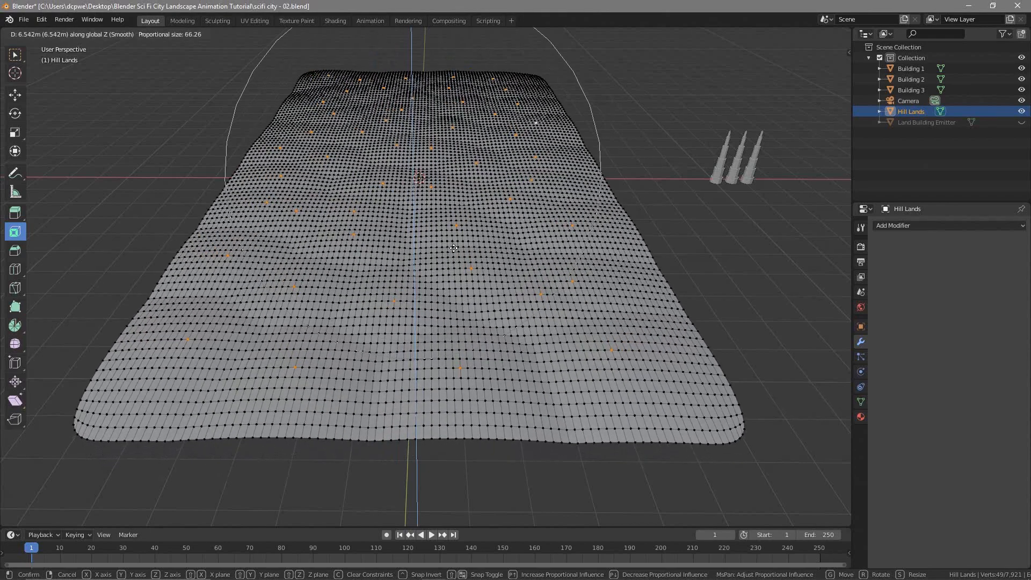
pyautogui.scroll(4, 454, 248)
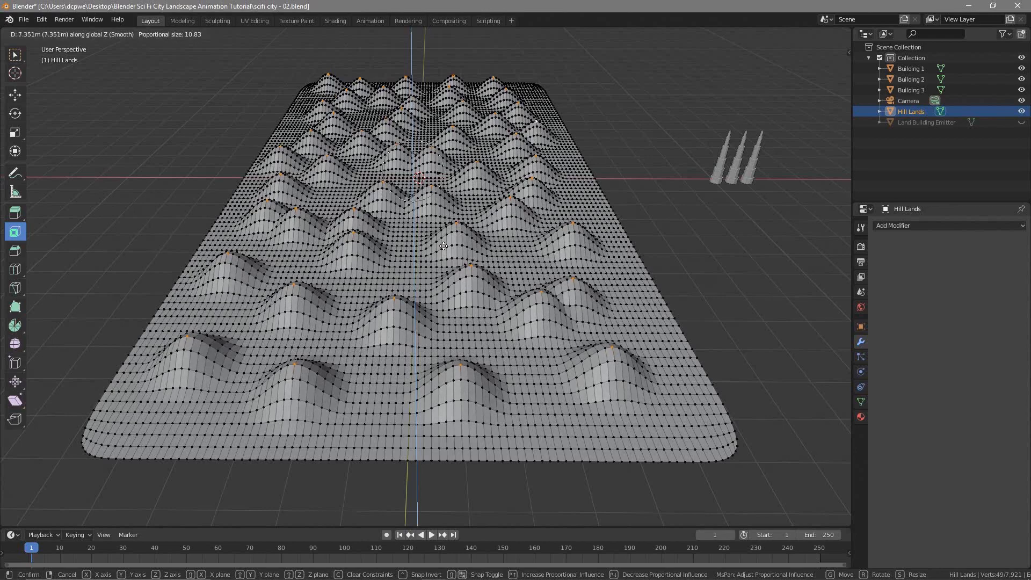
pyautogui.click(443, 247)
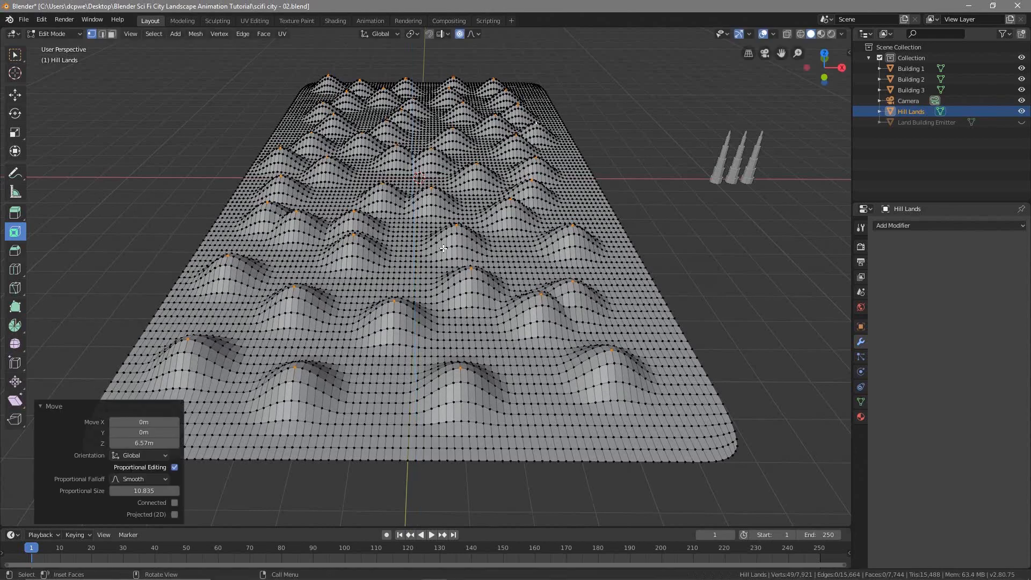
pyautogui.moveTo(468, 305); pyautogui.dragTo(470, 279, button='middle')
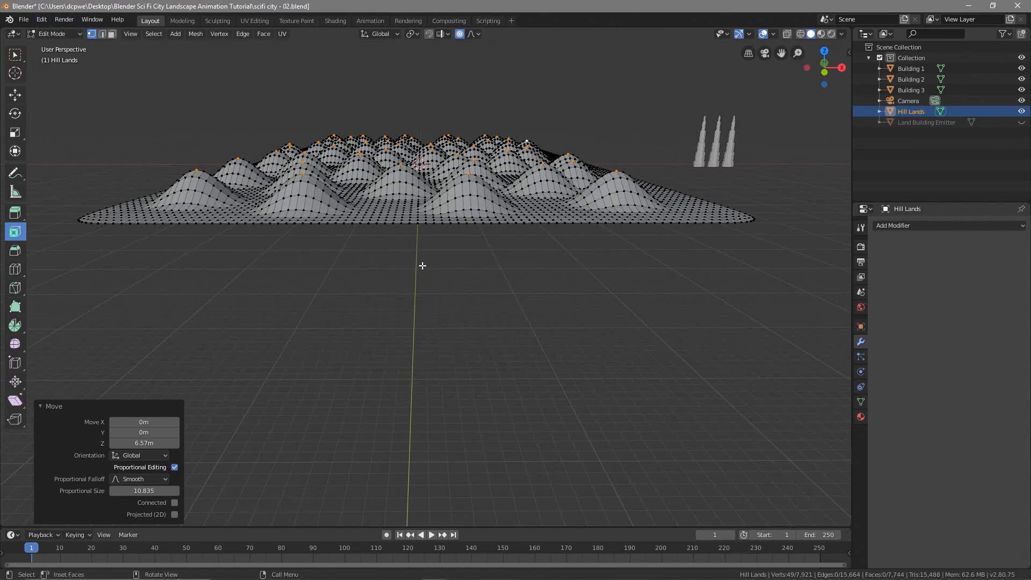
# Undo the vertex raise on Hill Lands and return to Object Mode with no vertices selected
pyautogui.hotkey('ctrl', 'z')
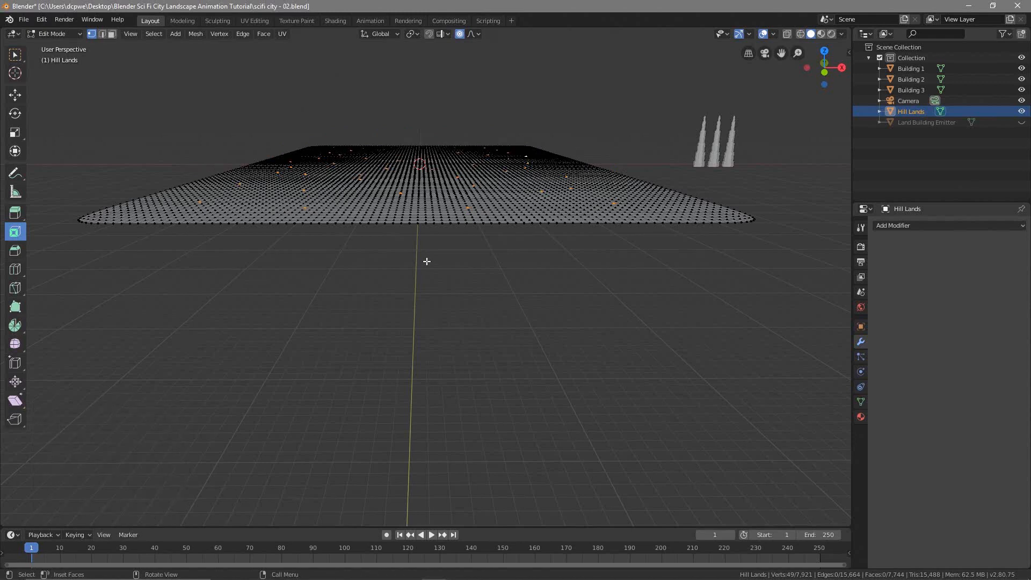
pyautogui.hotkey('alt', 'a')
pyautogui.click(54, 34)
pyautogui.click(53, 45)
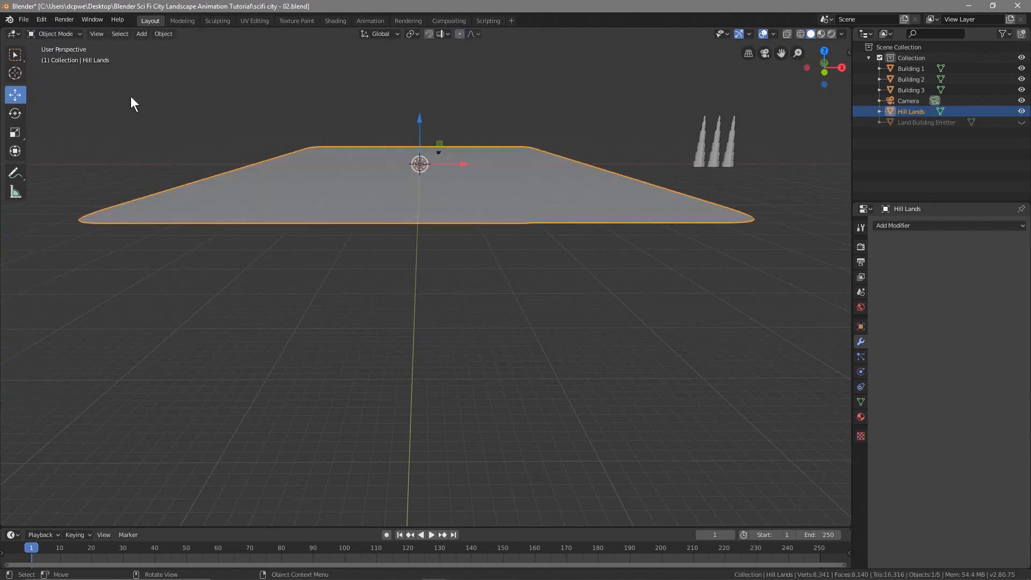
# Hide Hill Lands, then unhide and select the Land Building Emitter plane with its particle properties shown
pyautogui.click(1021, 112)
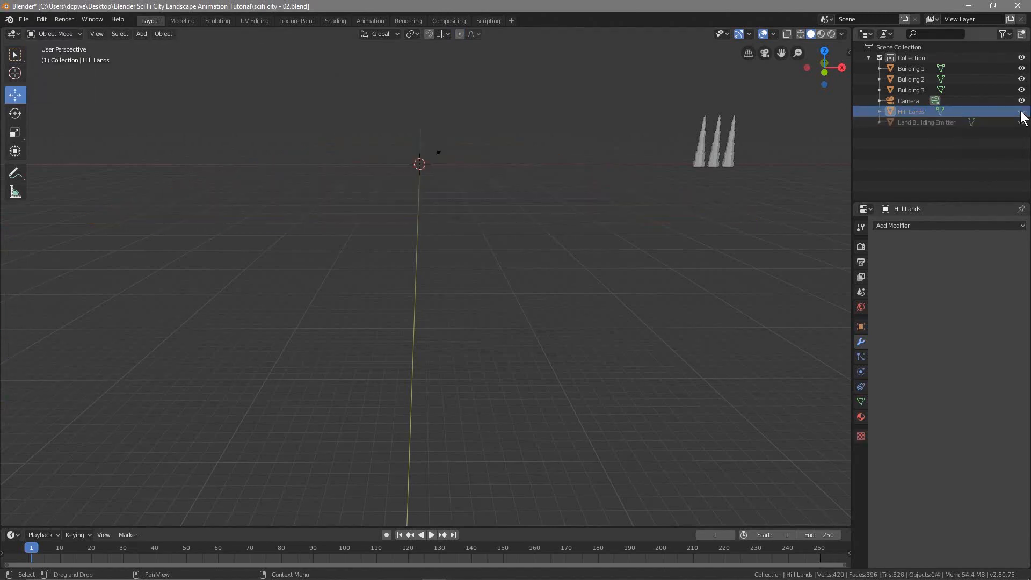
pyautogui.click(1021, 122)
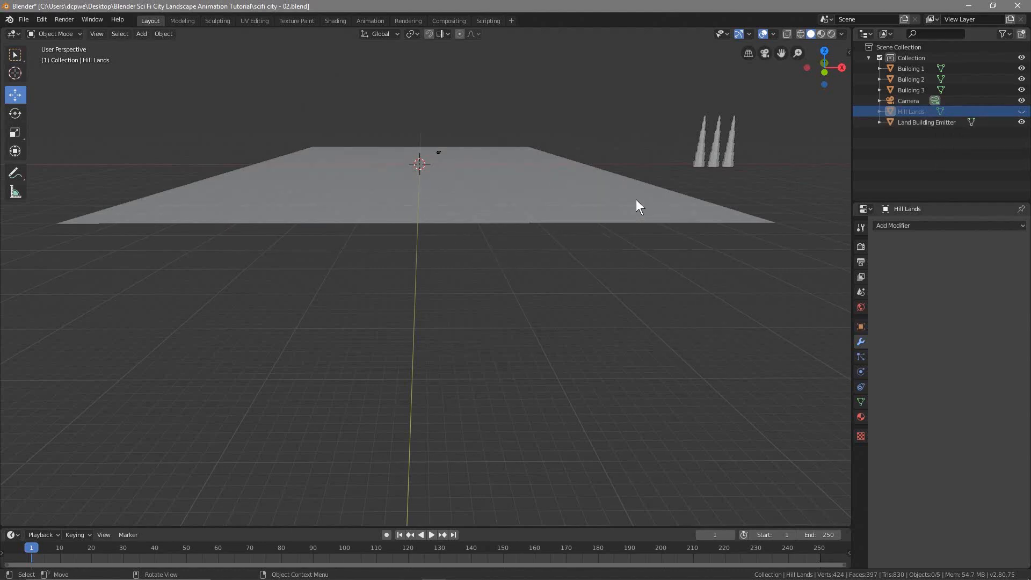
pyautogui.click(472, 187)
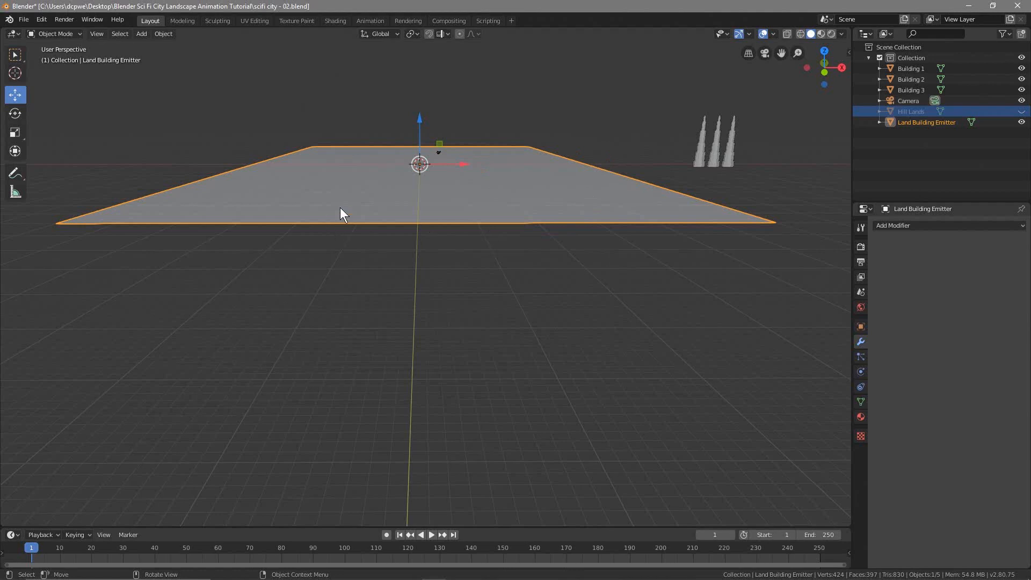
pyautogui.moveTo(443, 269); pyautogui.dragTo(442, 375, button='middle')
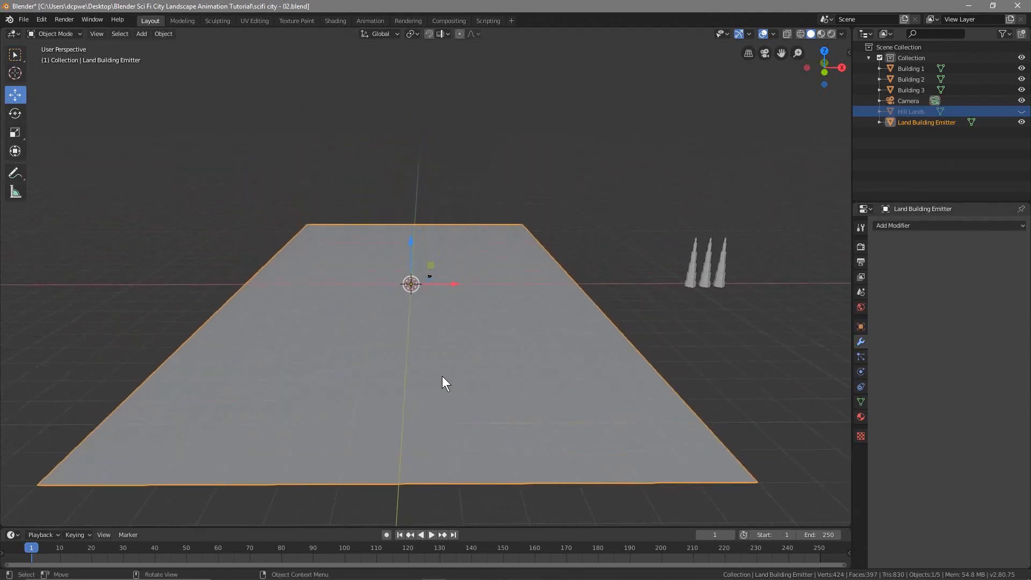
pyautogui.click(862, 355)
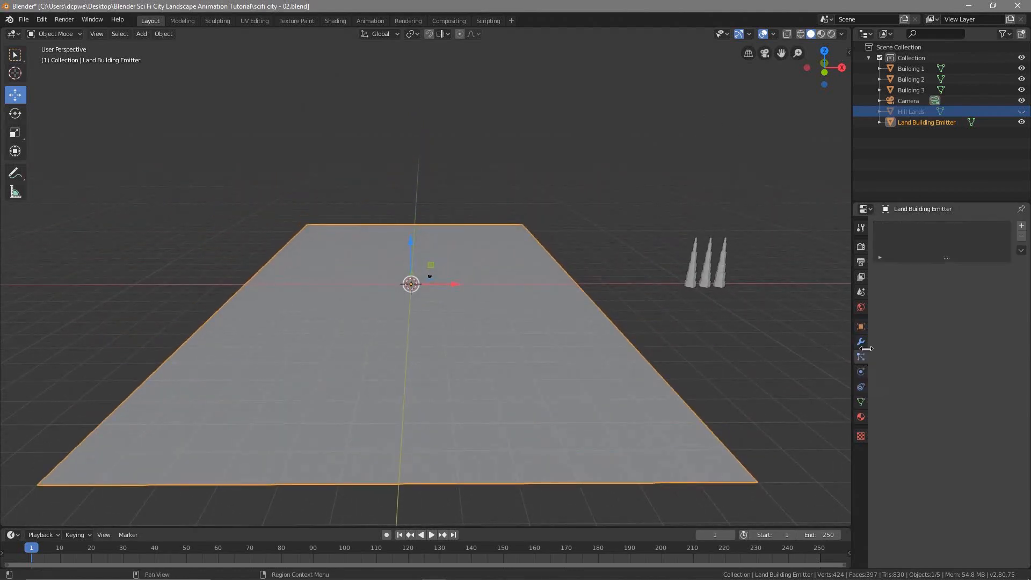
# Create a new collection in the scene and name it Buildings
pyautogui.rightClick(897, 45)
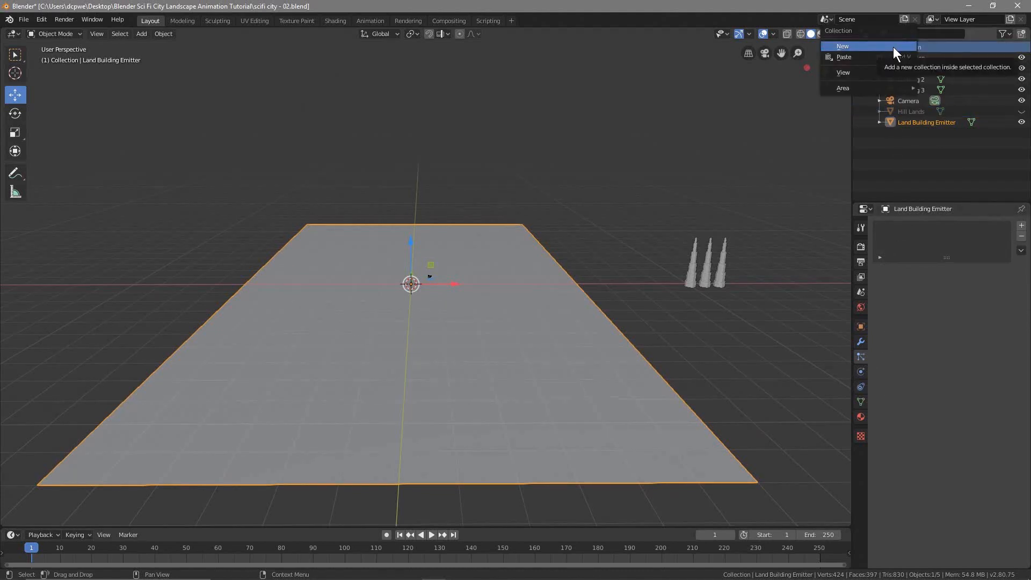
pyautogui.click(893, 47)
pyautogui.doubleClick(907, 132)
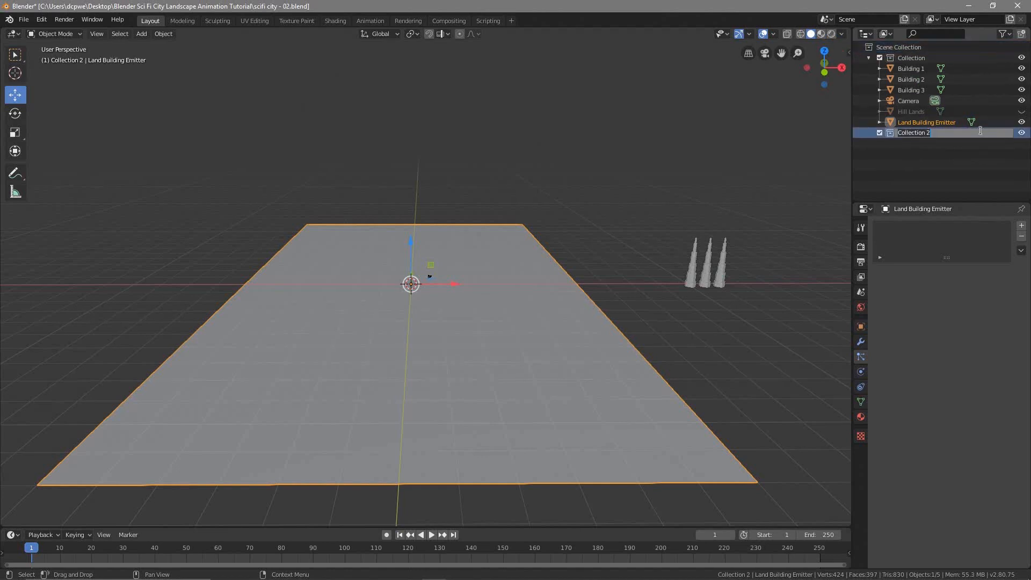
pyautogui.write('Bildings')
pyautogui.press('BackSpace')
pyautogui.press('BackSpace')
pyautogui.press('BackSpace')
pyautogui.write('ings')
pyautogui.press('Return')
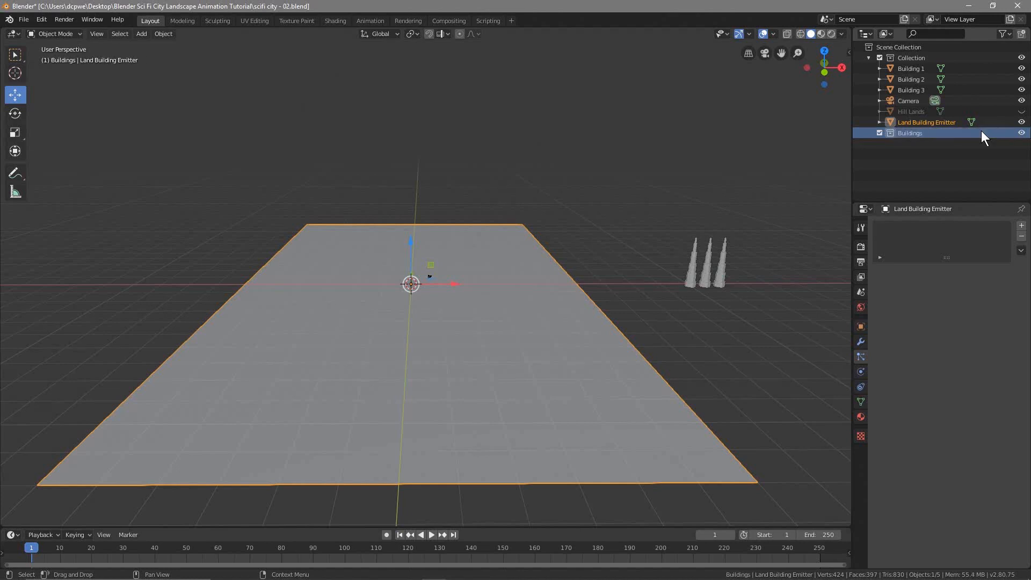
# Move Building 1, Building 2 and Building 3 into the Buildings collection
pyautogui.click(907, 69)
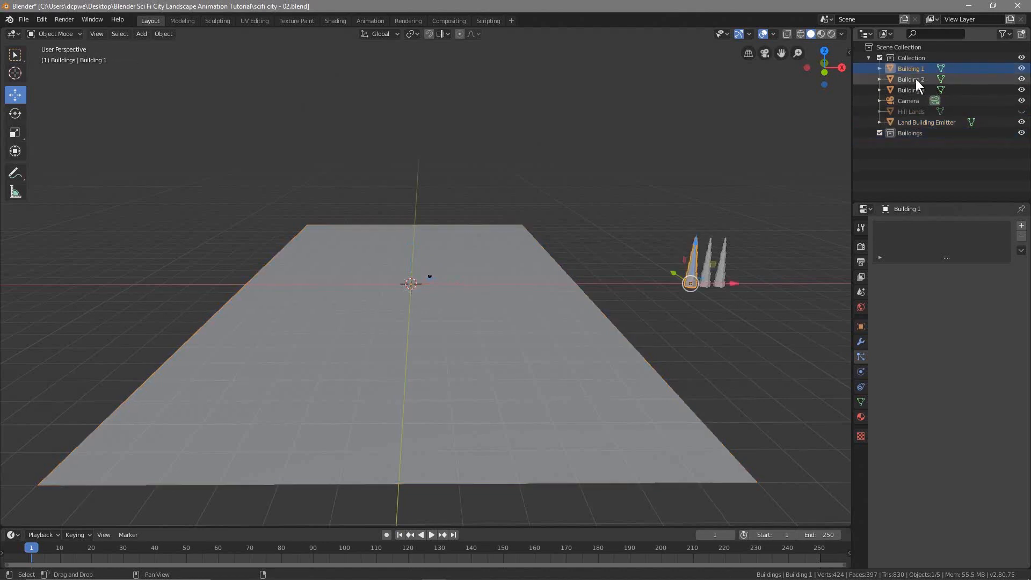
pyautogui.keyDown('ctrl'); pyautogui.click(914, 79); pyautogui.keyUp('ctrl')
pyautogui.keyDown('ctrl'); pyautogui.click(917, 89); pyautogui.keyUp('ctrl')
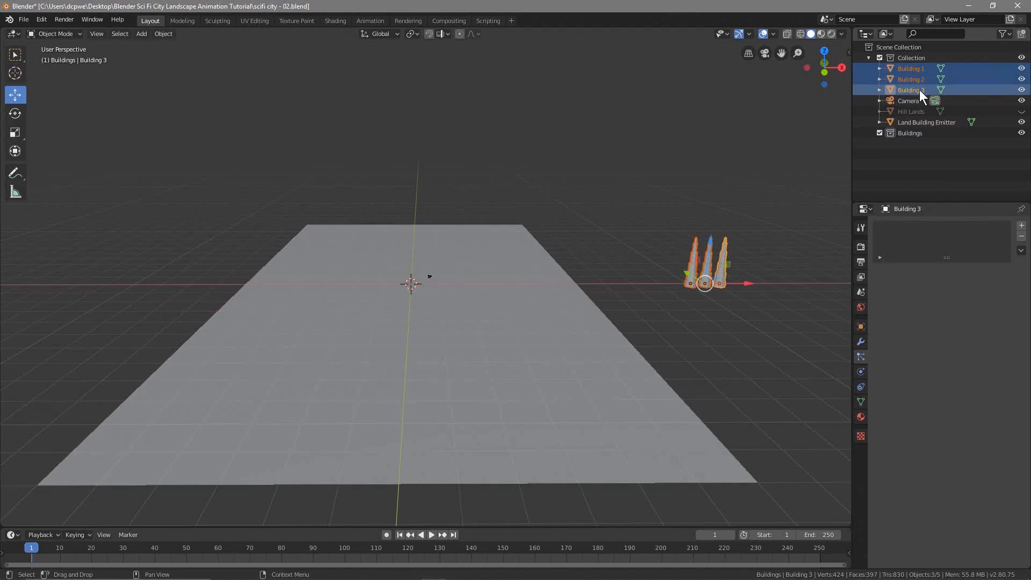
pyautogui.moveTo(906, 70); pyautogui.dragTo(923, 138)
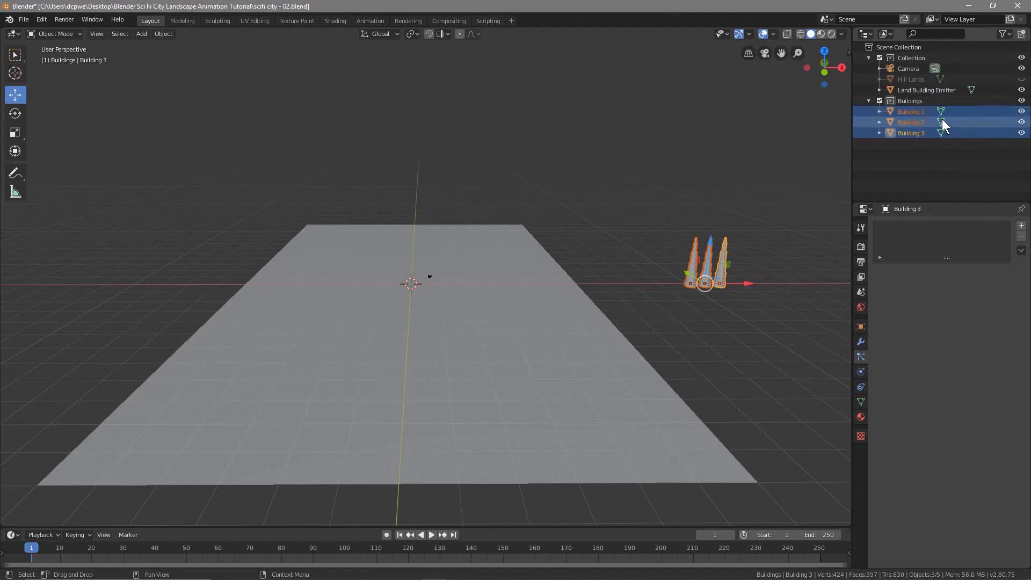
# Show material colours in the viewport and add a particle system to the Land Building Emitter plane
pyautogui.click(820, 33)
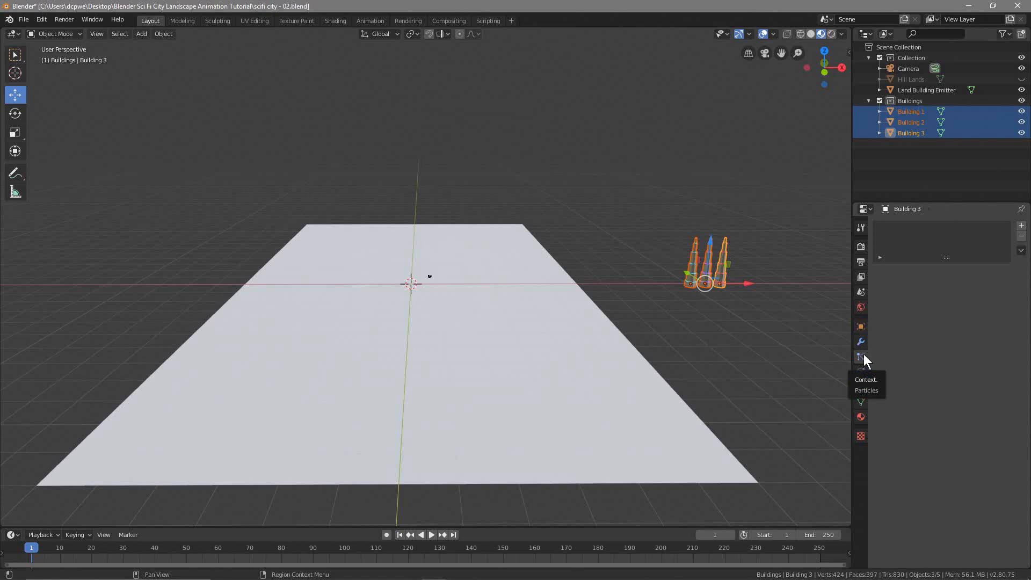
pyautogui.click(919, 89)
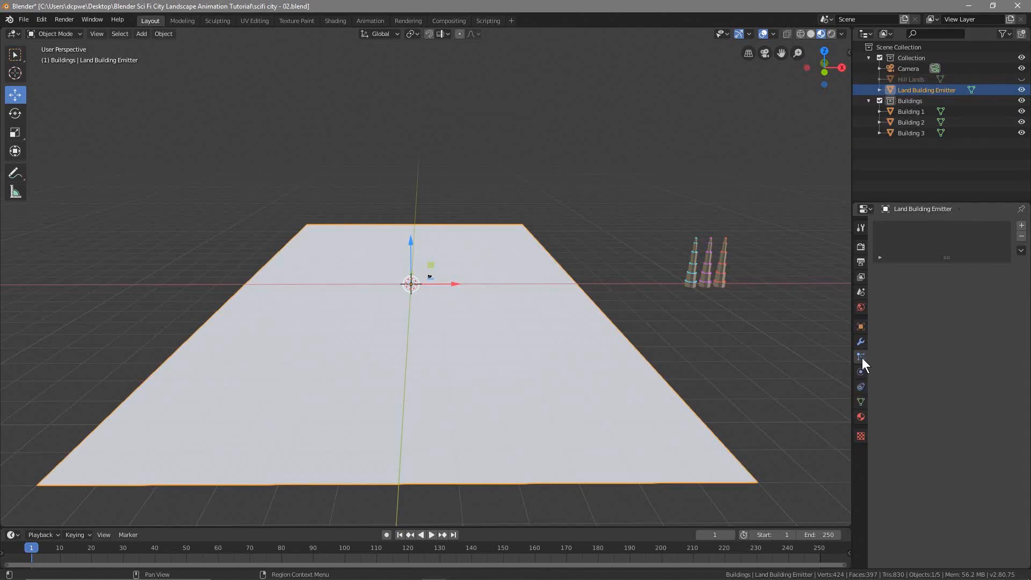
pyautogui.click(1021, 226)
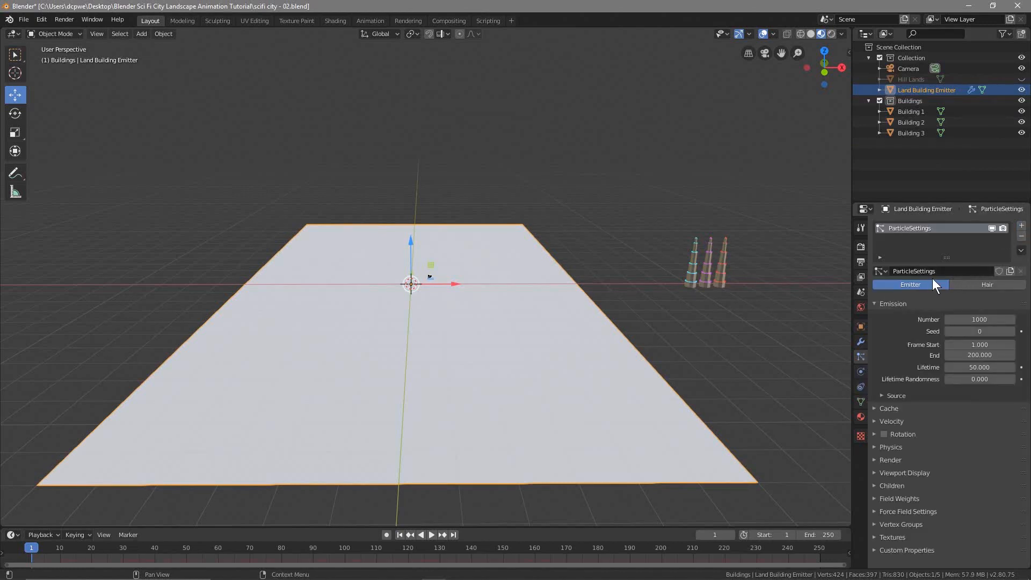
# Rename the Land Building Emitter's particle settings as Buildings
pyautogui.doubleClick(938, 271)
pyautogui.write('Bi')
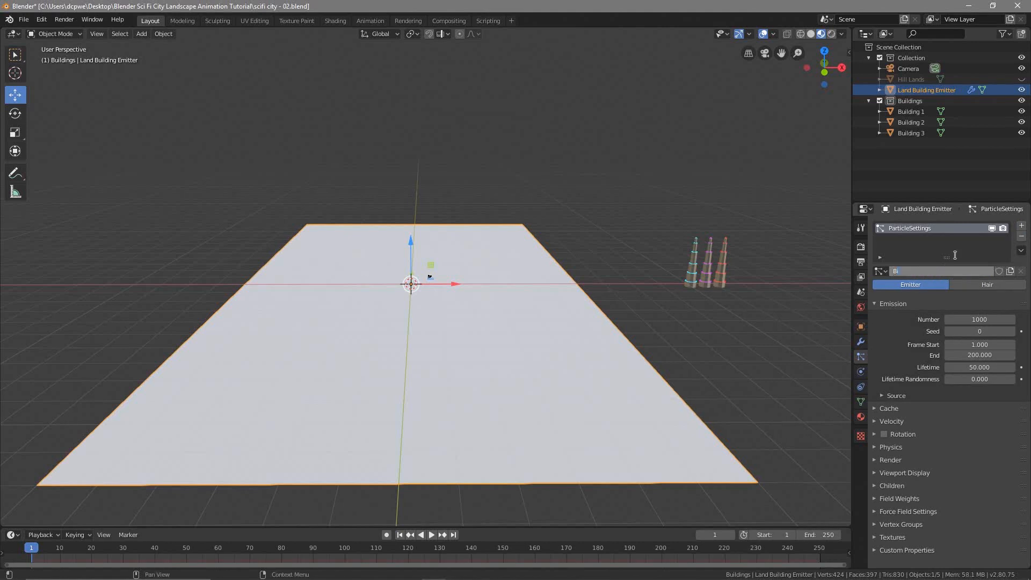
pyautogui.write('ildings')
pyautogui.press('Return')
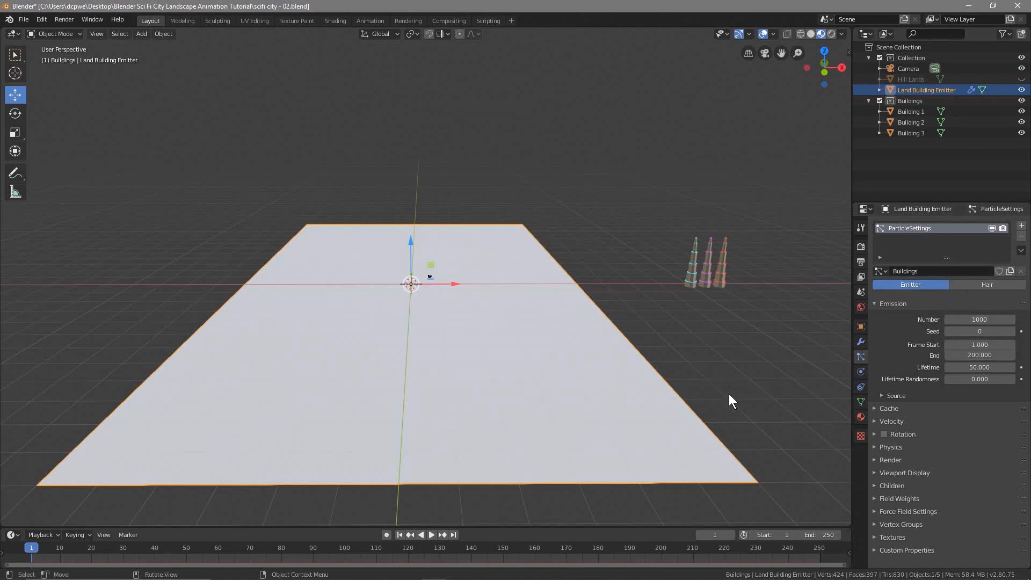
# Set the scene's output frame rate to 30 fps
pyautogui.click(859, 262)
pyautogui.click(982, 357)
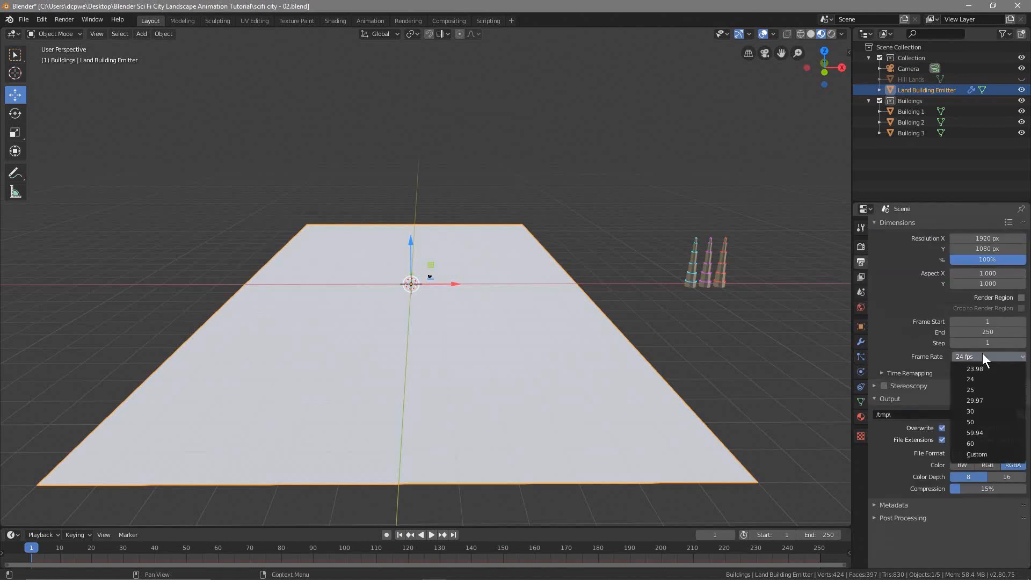
pyautogui.click(982, 411)
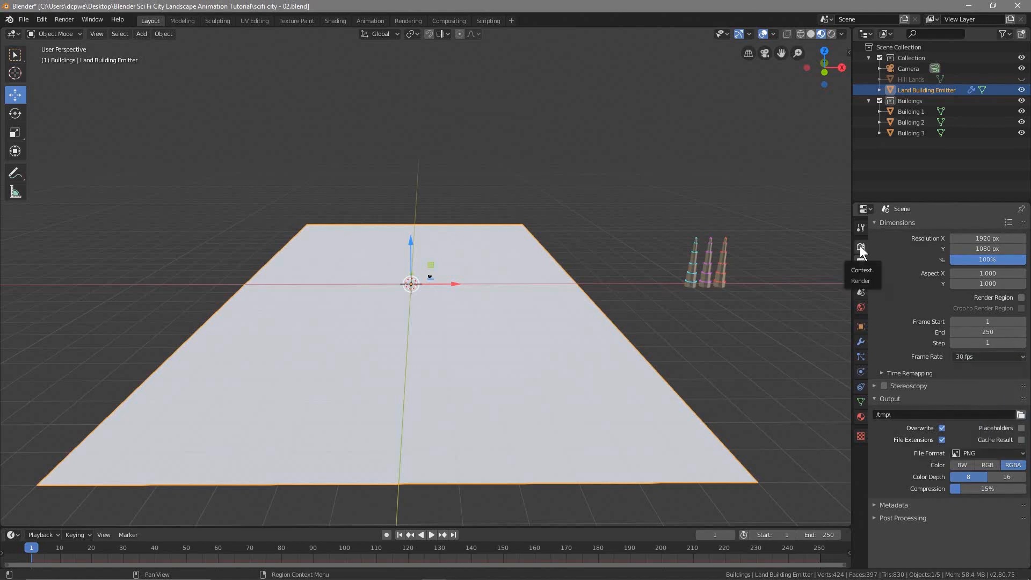
# Set the end frame of the Buildings particle emission to 300
pyautogui.click(861, 356)
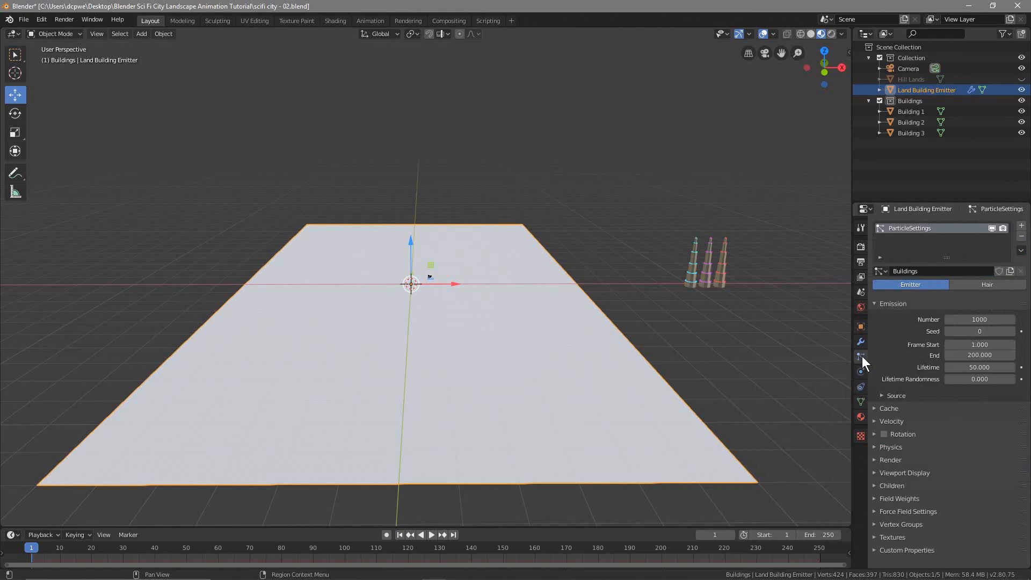
pyautogui.click(966, 352)
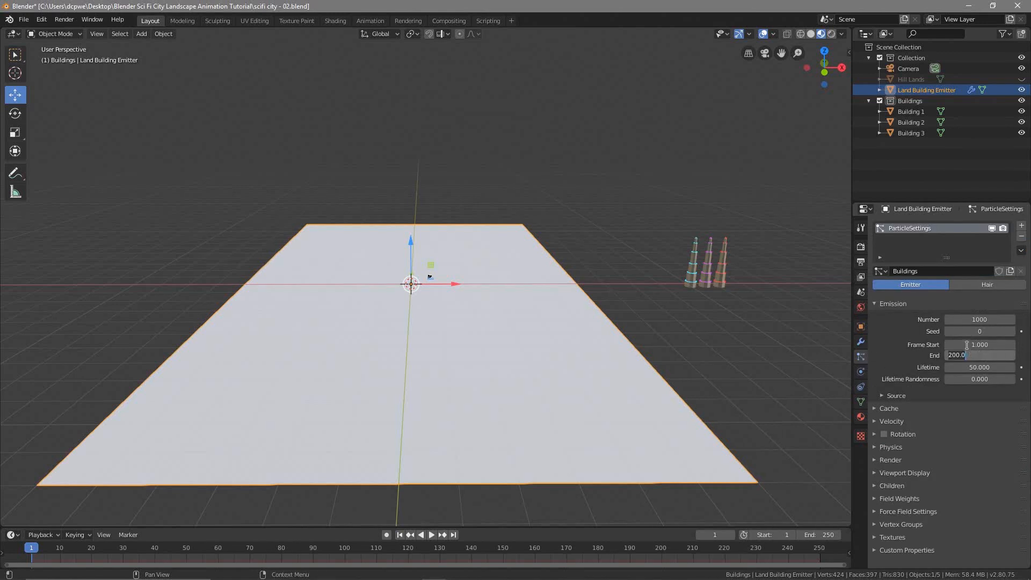
pyautogui.write('300')
pyautogui.press('Return')
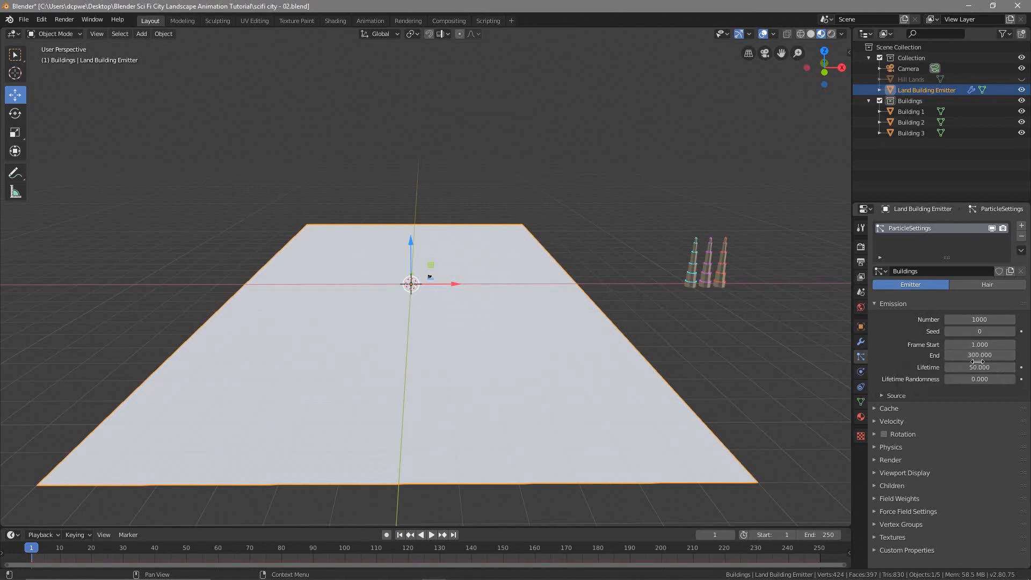
# Set the end frame of the scene's animation range to 300
pyautogui.click(818, 535)
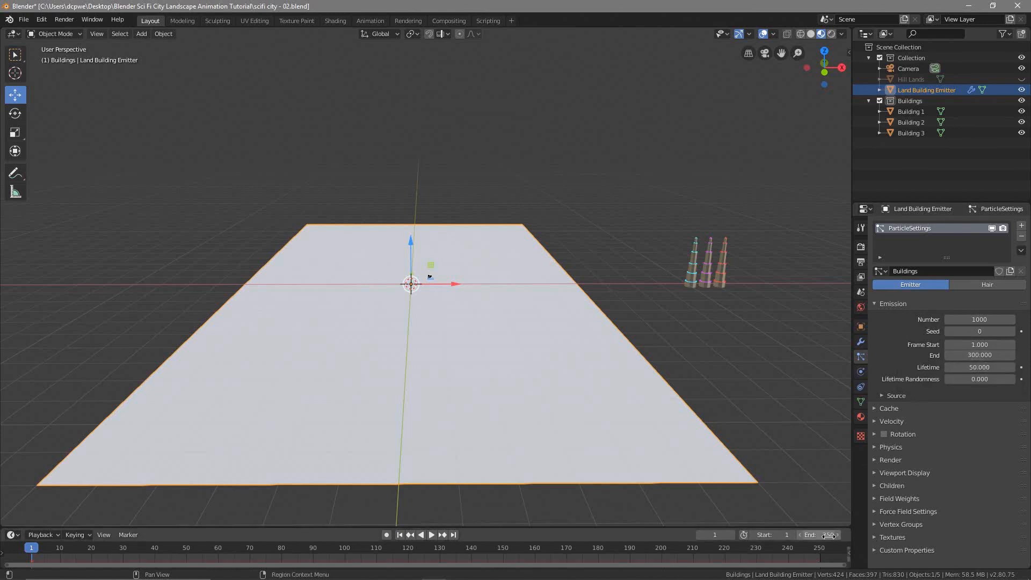
pyautogui.write('300')
pyautogui.press('Return')
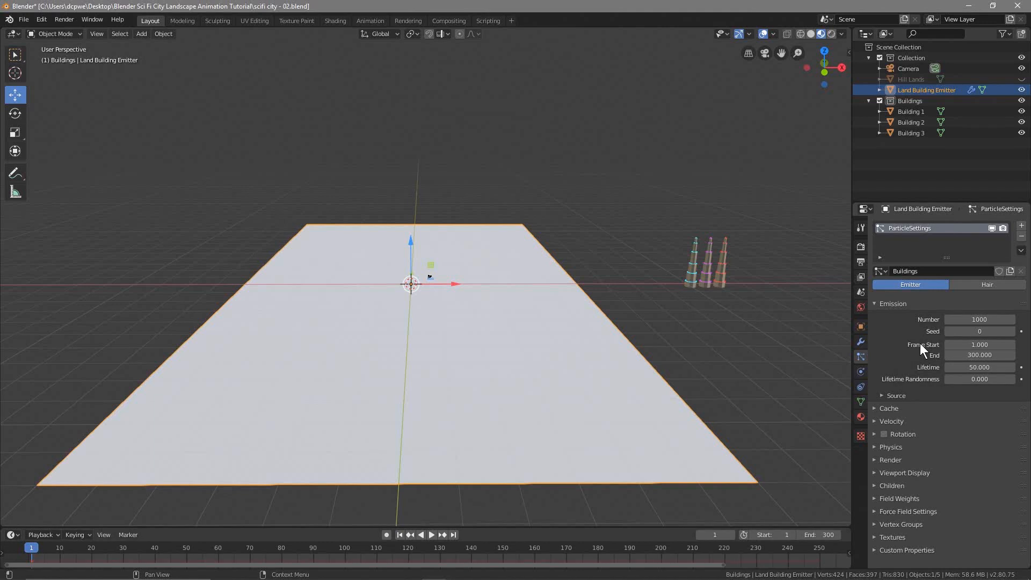
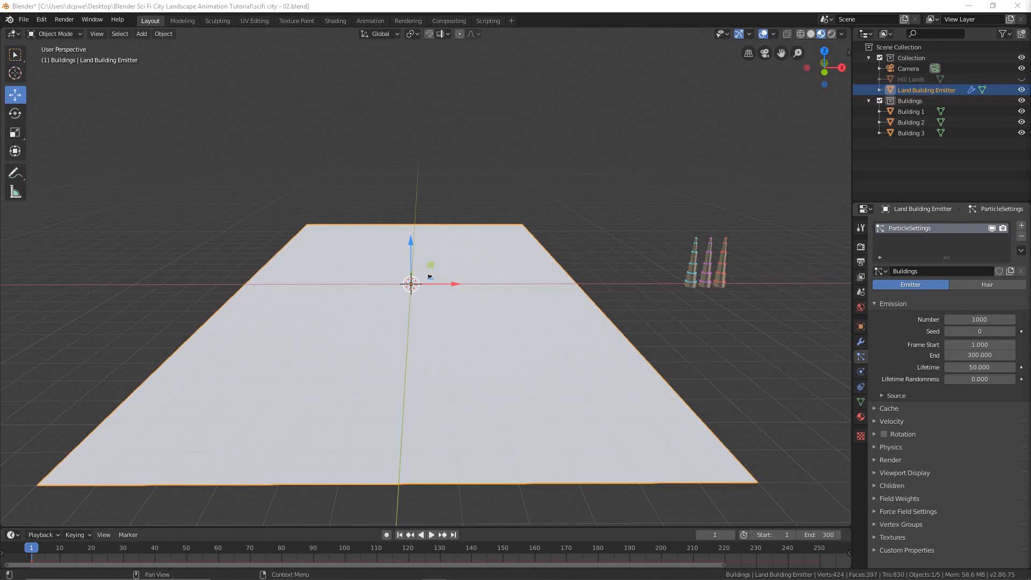
# Set the Buildings particle emission to end at frame 1 with a particle lifetime of 300 frames
pyautogui.click(974, 355)
pyautogui.write('1')
pyautogui.press('Return')
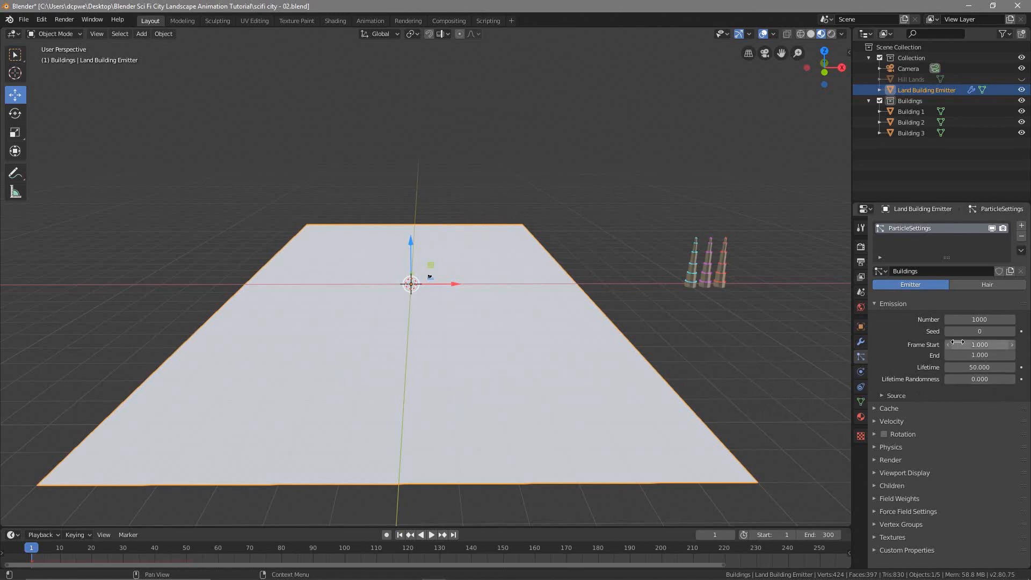
pyautogui.click(967, 368)
pyautogui.write('300')
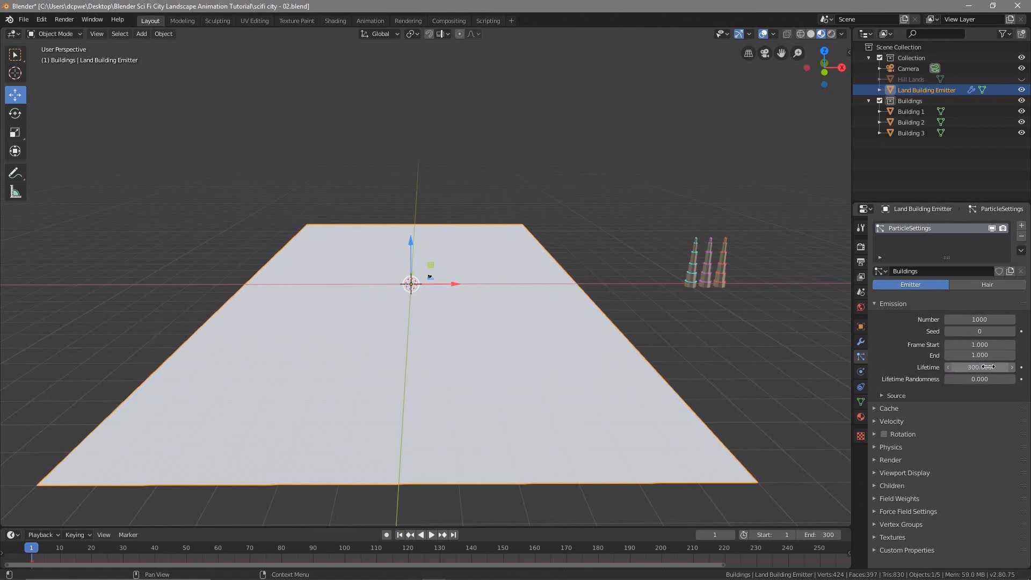
pyautogui.press('Return')
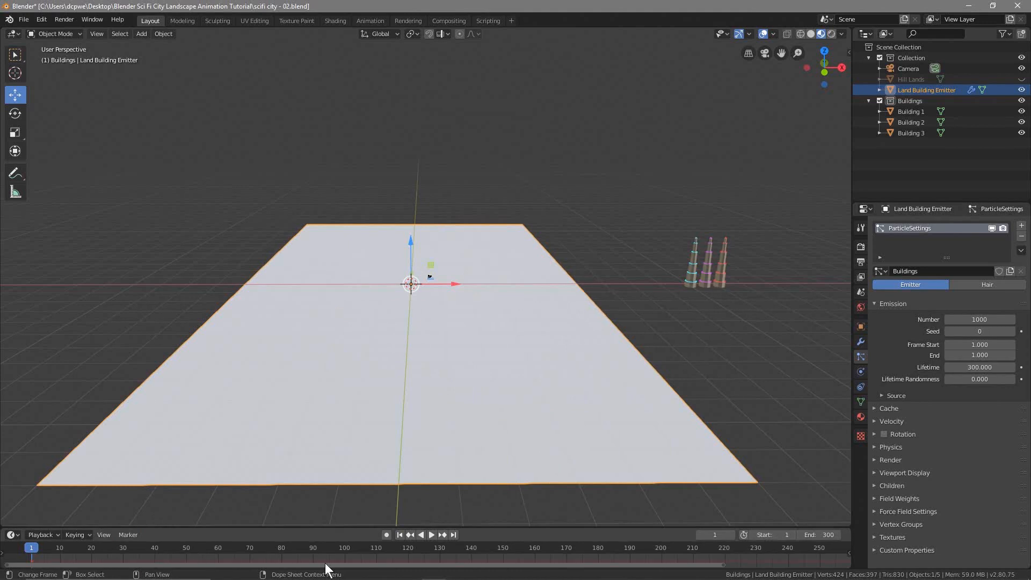
# Set the gravity field weight of the Buildings particle system to 0
pyautogui.scroll(-3, 565, 553)
pyautogui.moveTo(527, 552); pyautogui.dragTo(463, 553, button='middle')
pyautogui.scroll(1, 464, 553)
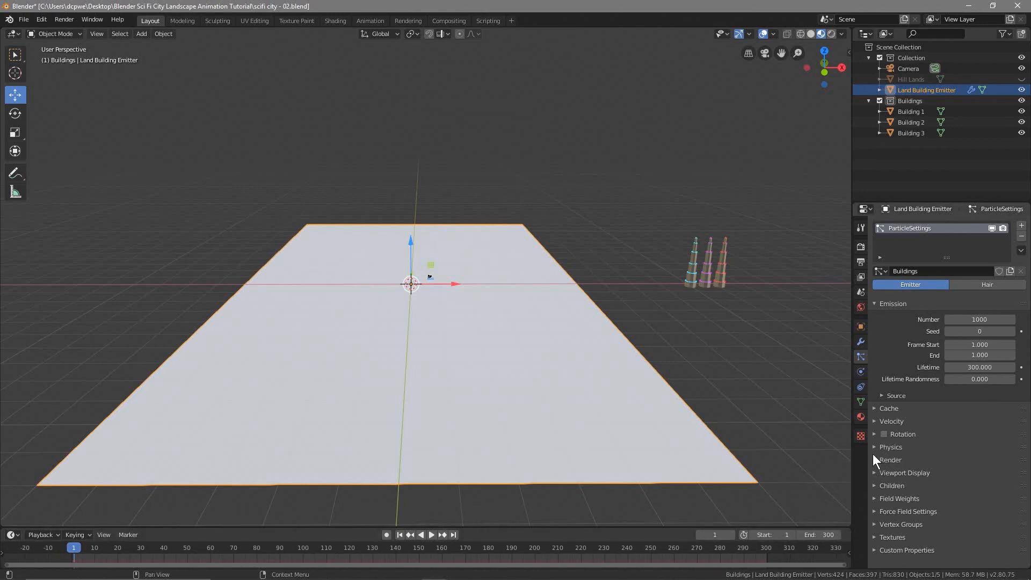
pyautogui.click(873, 422)
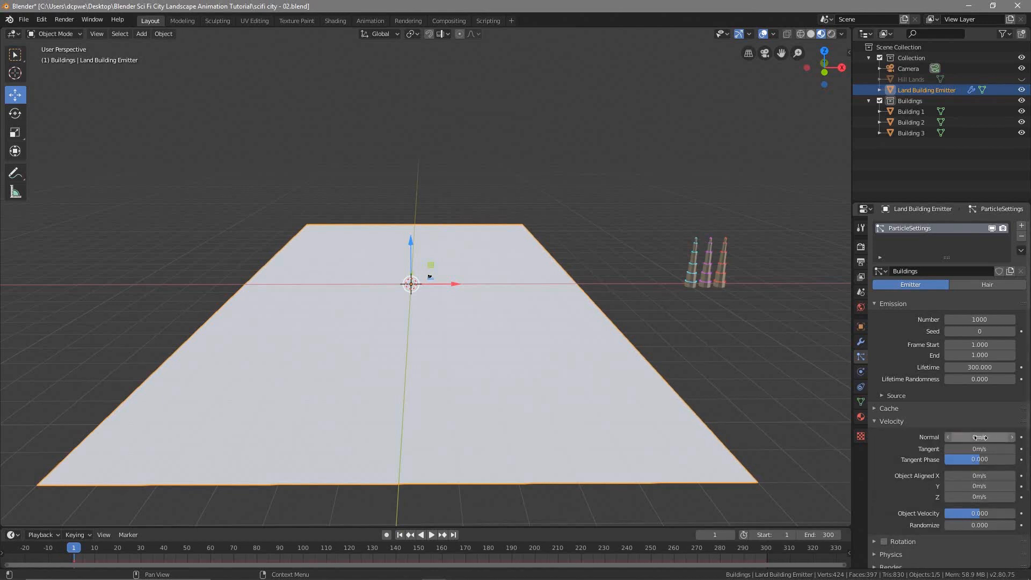
pyautogui.scroll(-4, 916, 468)
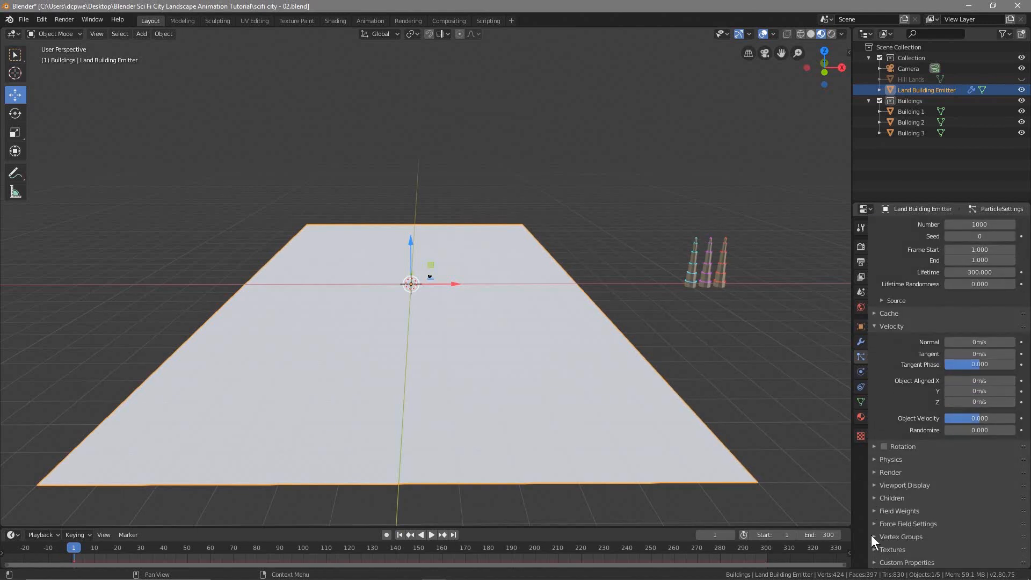
pyautogui.click(873, 510)
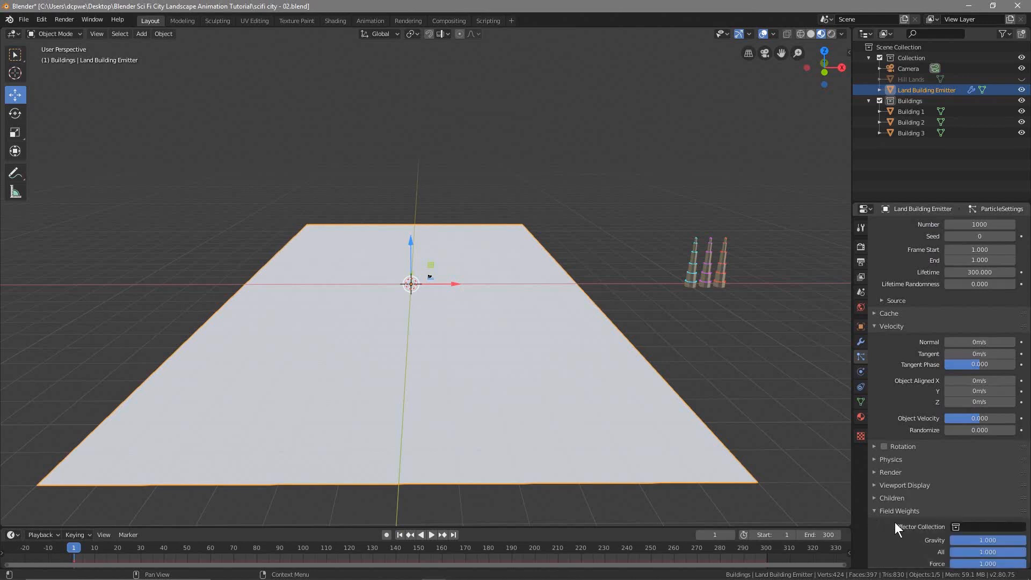
pyautogui.scroll(-4, 897, 521)
pyautogui.moveTo(987, 454); pyautogui.dragTo(908, 455)
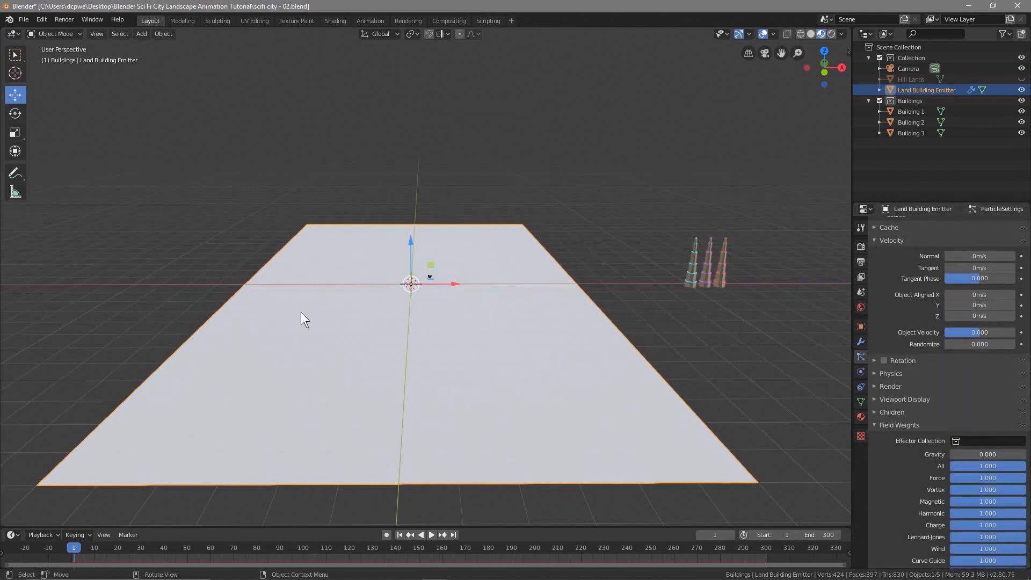
# Render the particles as a collection, using Buildings as the instance collection
pyautogui.click(880, 386)
pyautogui.click(979, 402)
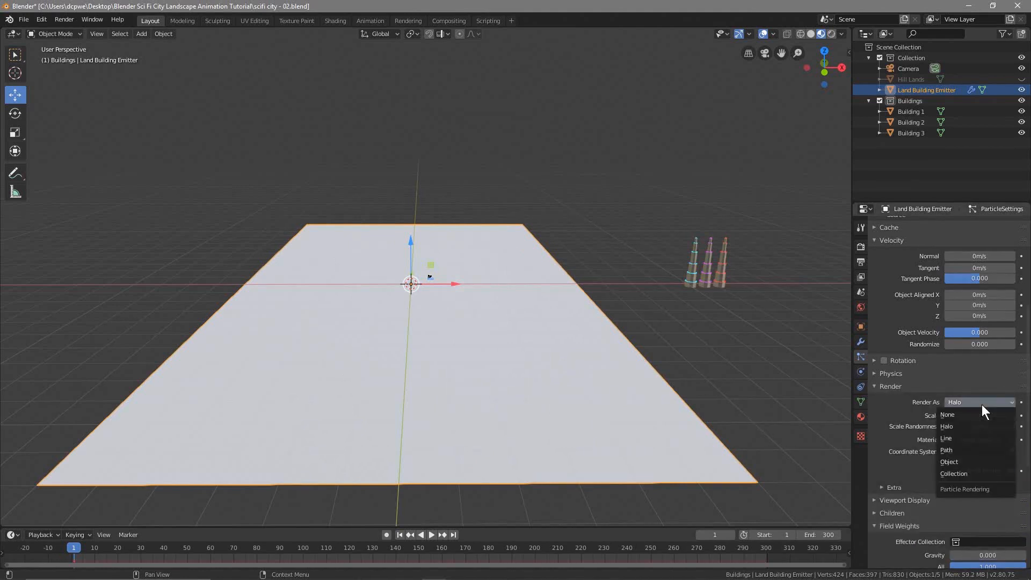
pyautogui.click(966, 474)
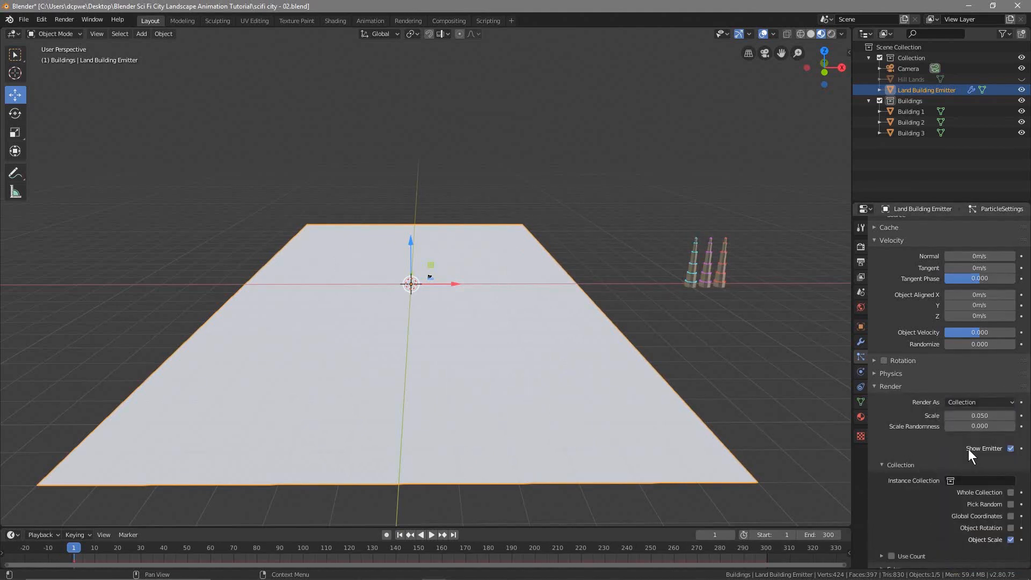
pyautogui.click(966, 481)
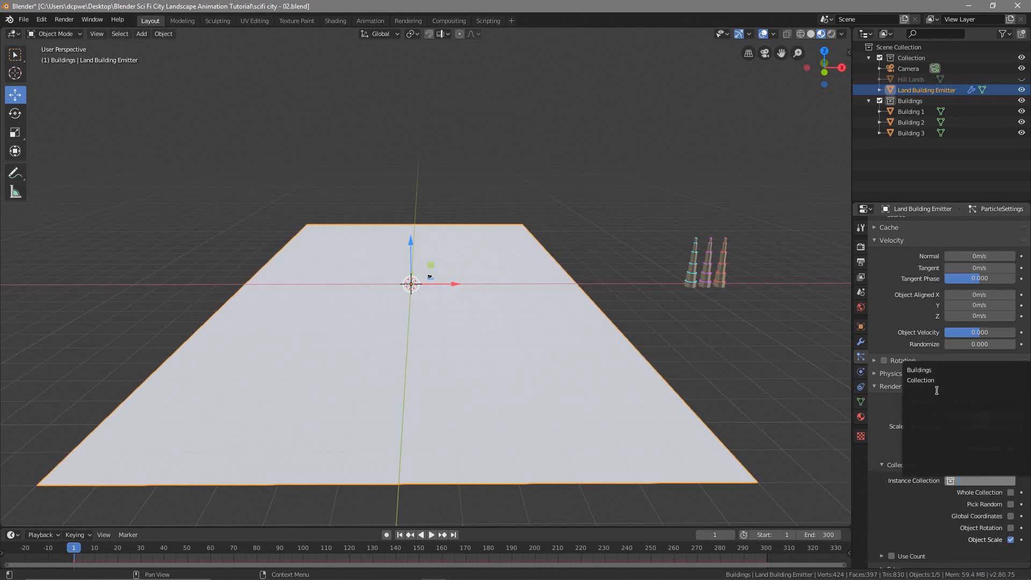
pyautogui.click(922, 370)
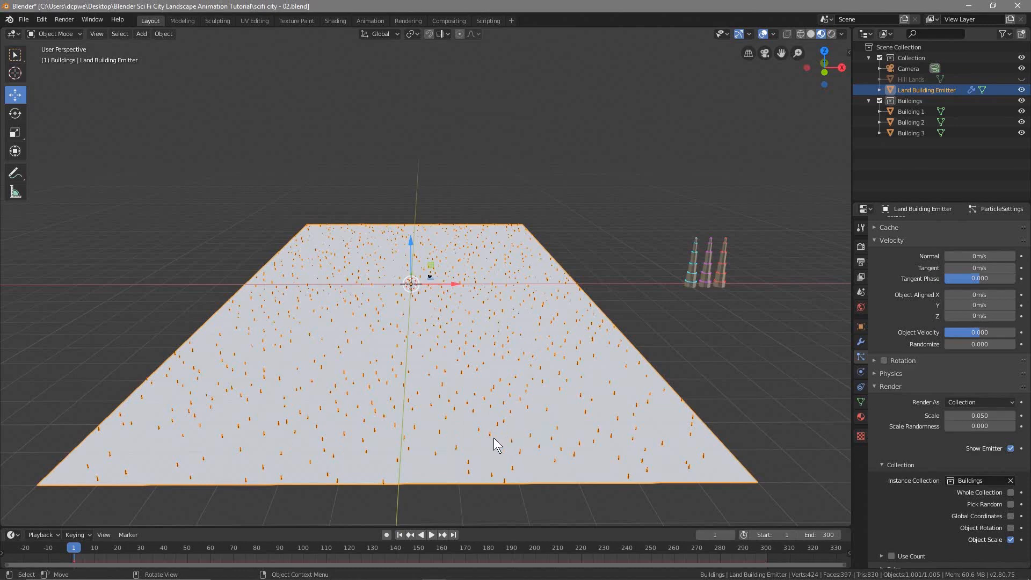
# Set the number of emitted building particles to 70
pyautogui.moveTo(494, 437); pyautogui.dragTo(475, 413, button='middle')
pyautogui.scroll(4, 474, 413)
pyautogui.scroll(-2, 473, 408)
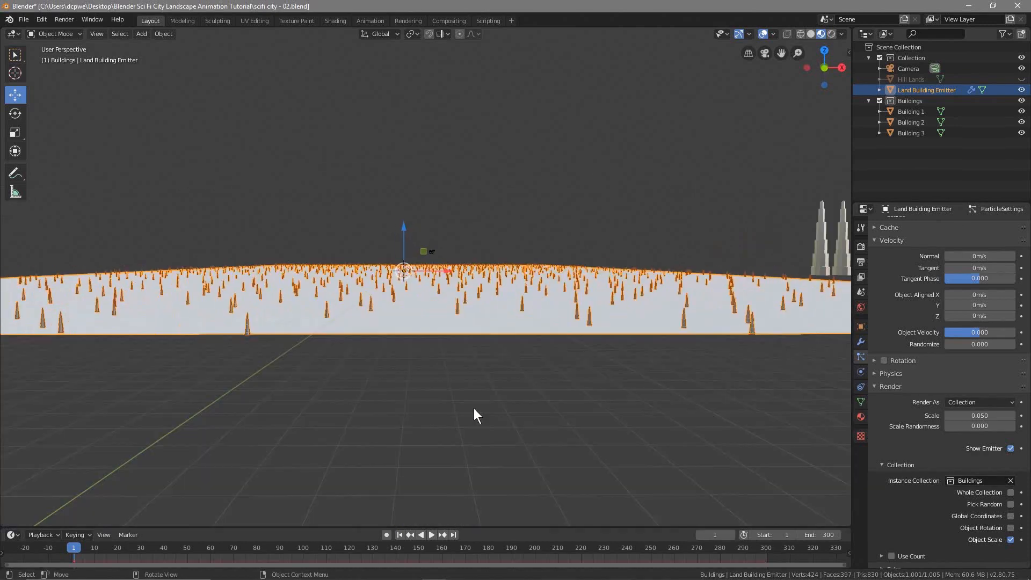
pyautogui.moveTo(473, 408); pyautogui.dragTo(762, 448, button='middle')
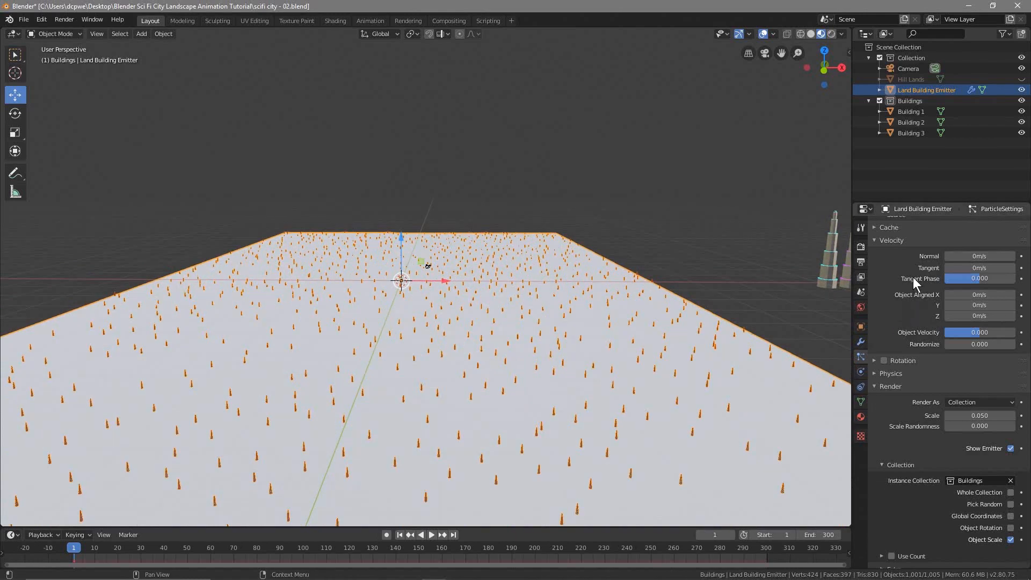
pyautogui.scroll(3, 937, 279)
pyautogui.scroll(5, 939, 280)
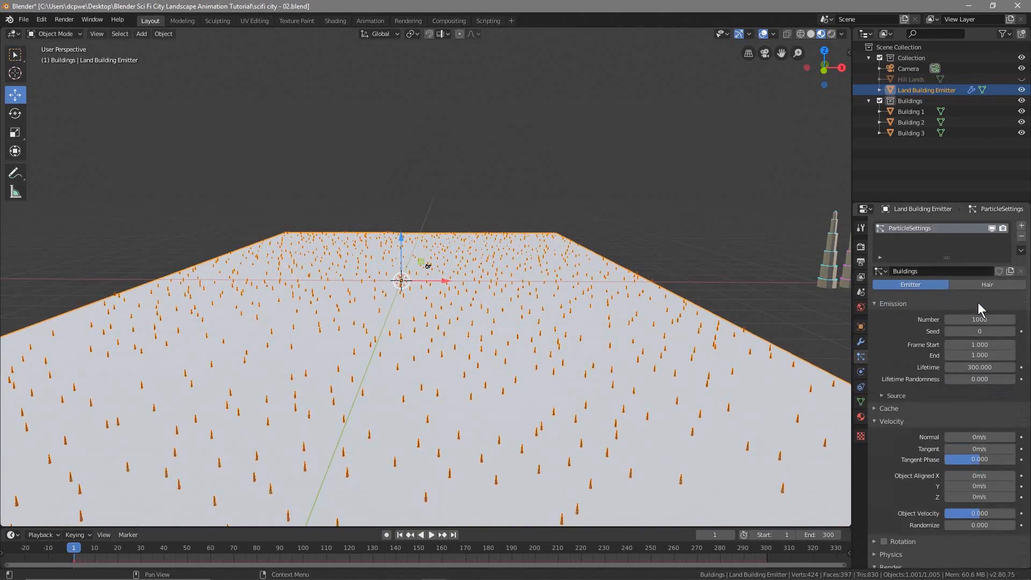
pyautogui.click(951, 319)
pyautogui.write('70')
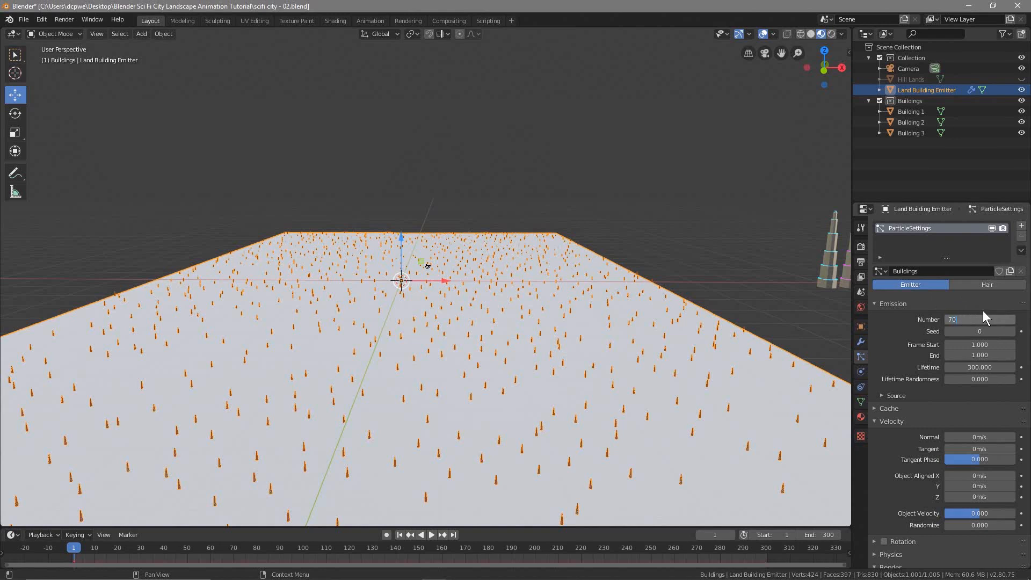
pyautogui.press('Return')
# Enable Object Rotation for the instanced Buildings collection so the towers keep their own orientation
pyautogui.moveTo(598, 361); pyautogui.dragTo(570, 361, button='middle')
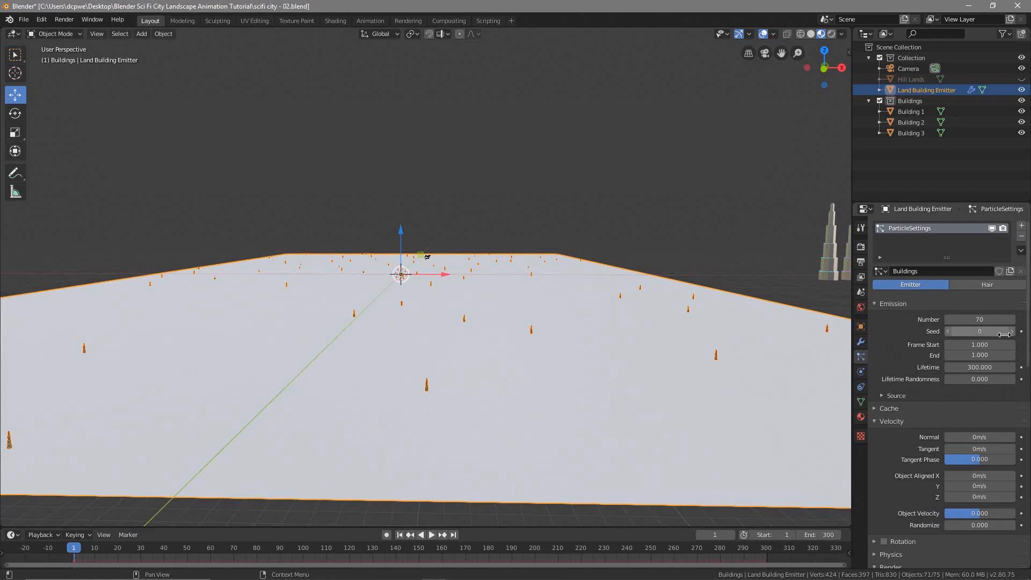
pyautogui.scroll(-2, 944, 429)
pyautogui.scroll(-10, 938, 435)
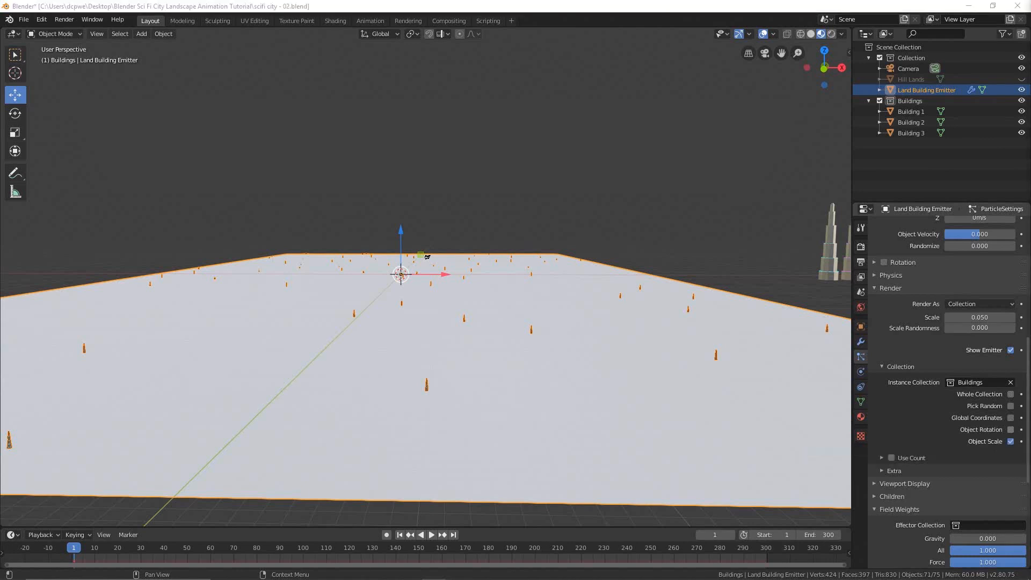
pyautogui.click(912, 429)
pyautogui.scroll(-4, 913, 425)
pyautogui.scroll(6, 914, 423)
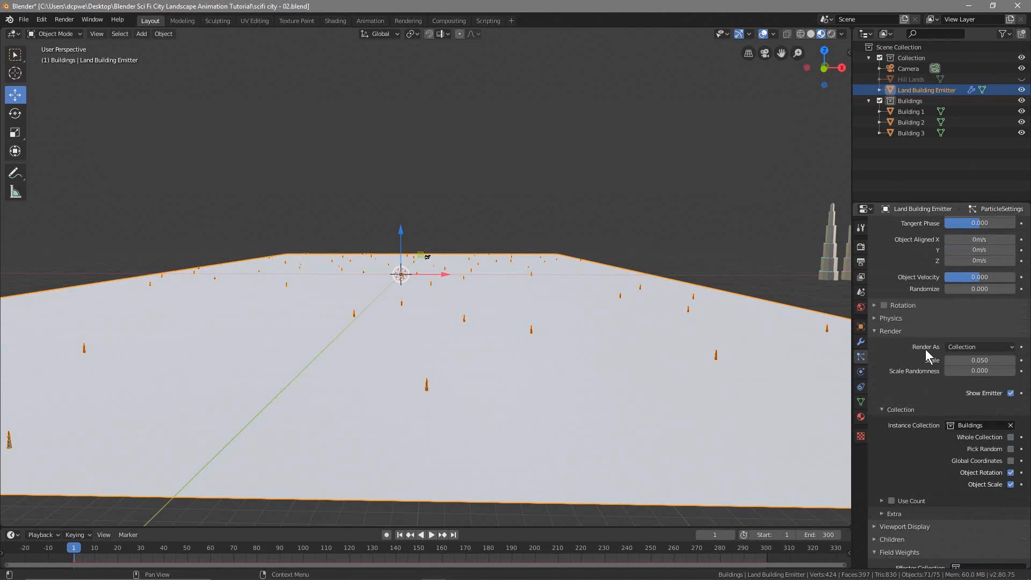
# Set the render scale of the building particles to 0.6 and hide the viewport overlays
pyautogui.click(981, 360)
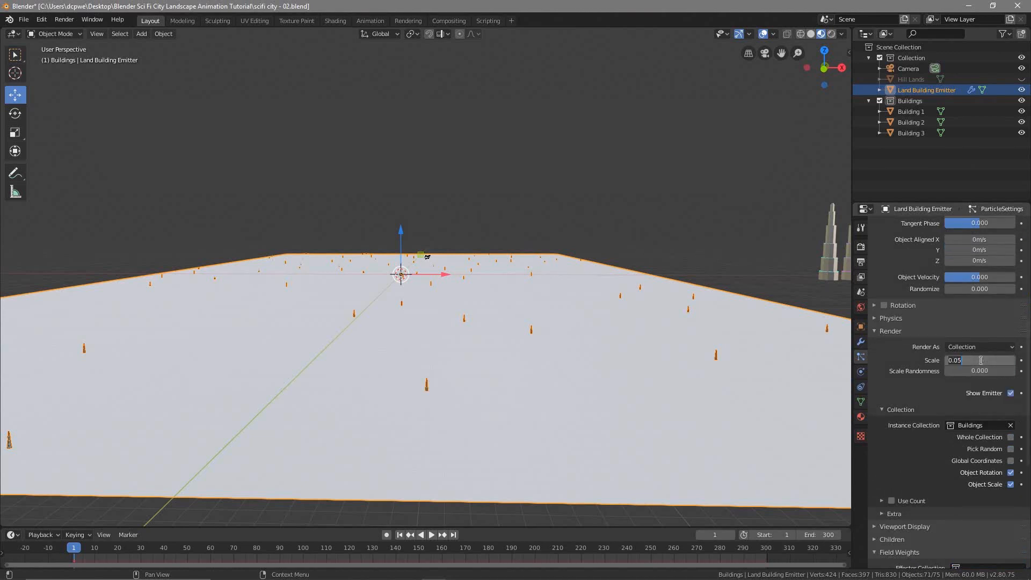
pyautogui.write('0.6')
pyautogui.press('Return')
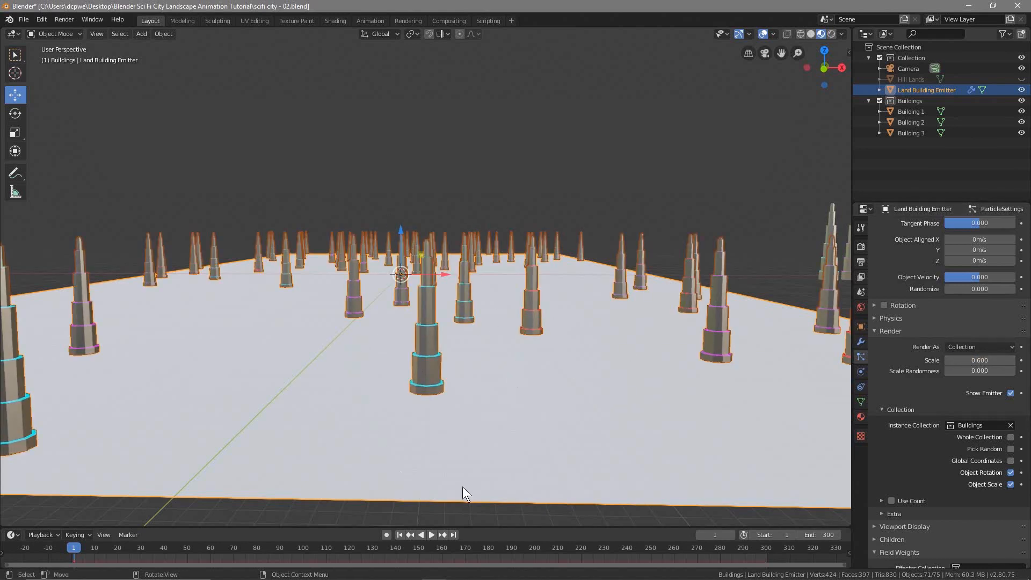
pyautogui.click(762, 33)
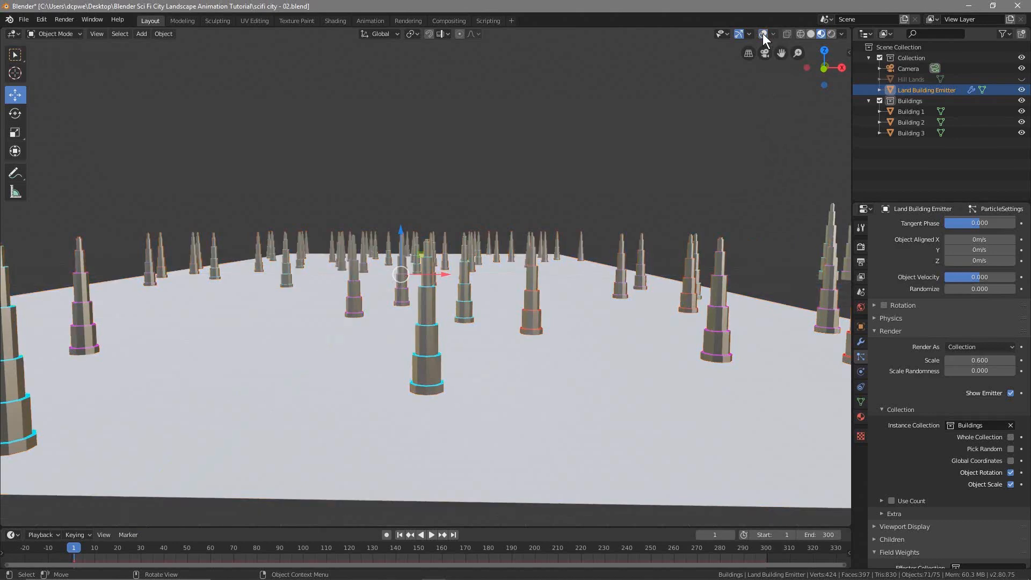
pyautogui.moveTo(415, 372)
pyautogui.mouseDown(button='middle')
pyautogui.moveTo(443, 374)
pyautogui.moveTo(428, 375)
pyautogui.mouseUp(button='middle')
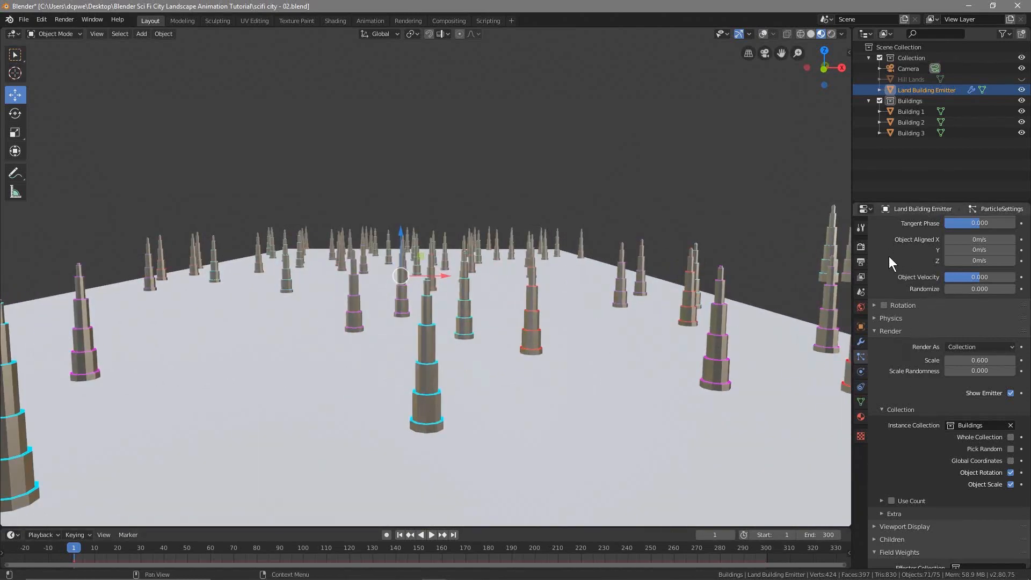
# Set the particle emission seed to 2 to change how the towers are distributed
pyautogui.scroll(10, 888, 258)
pyautogui.moveTo(966, 320); pyautogui.dragTo(1016, 335)
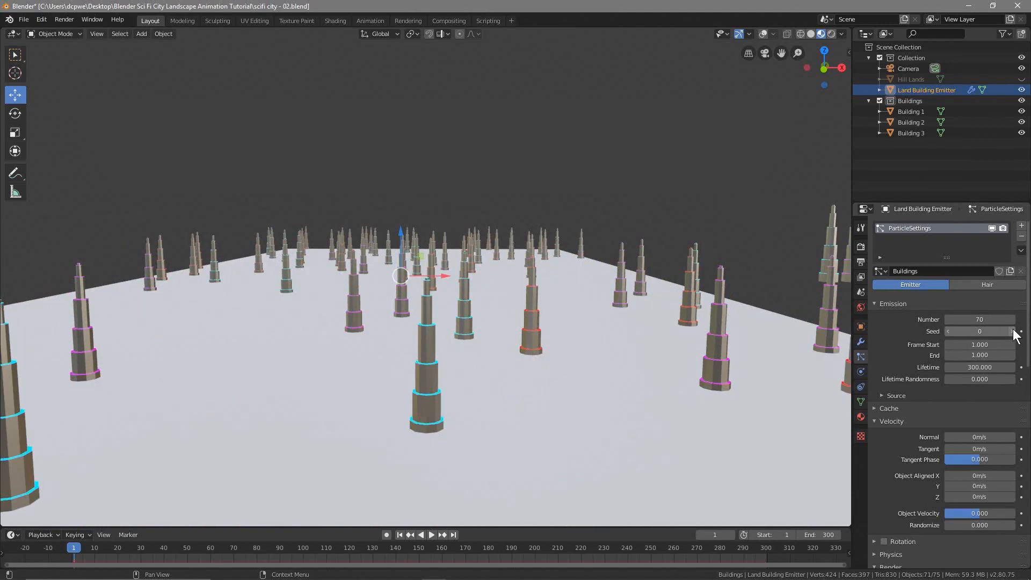
pyautogui.click(1011, 331)
pyautogui.click(1012, 331)
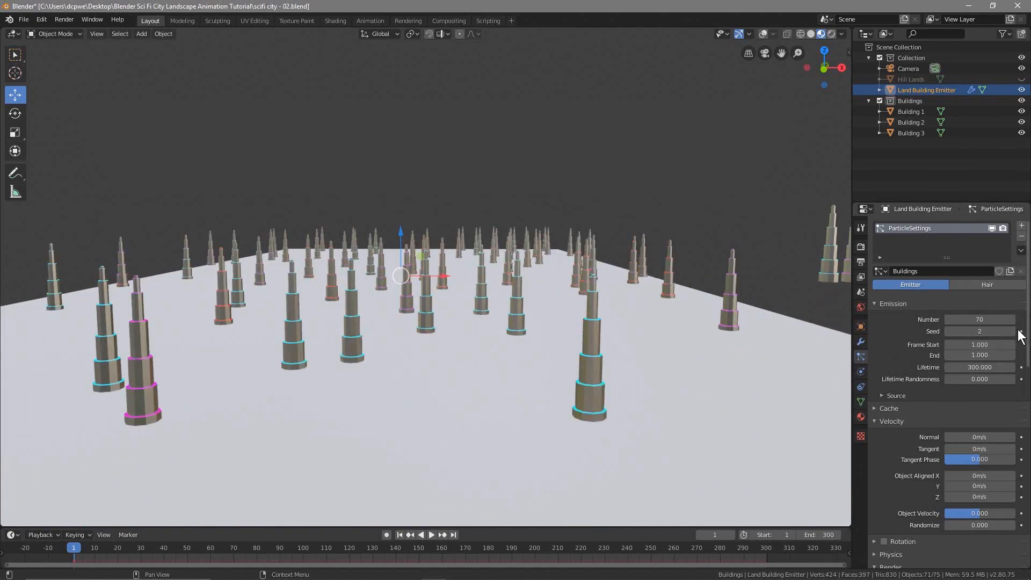
# Try particle emission seeds from 1 to 4 for the building distribution and settle on seed 3
pyautogui.click(1011, 331)
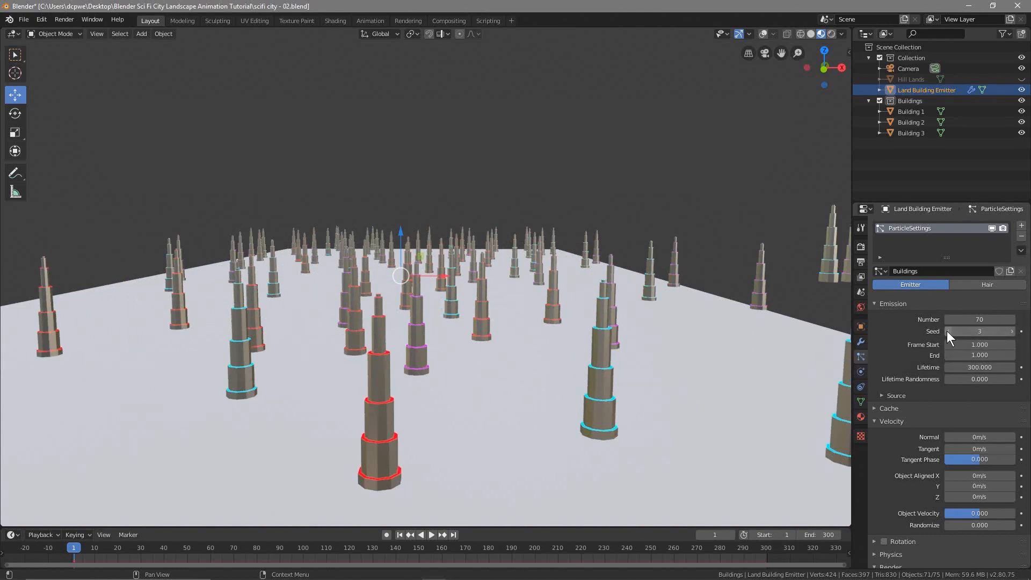
pyautogui.click(948, 332)
pyautogui.click(948, 332)
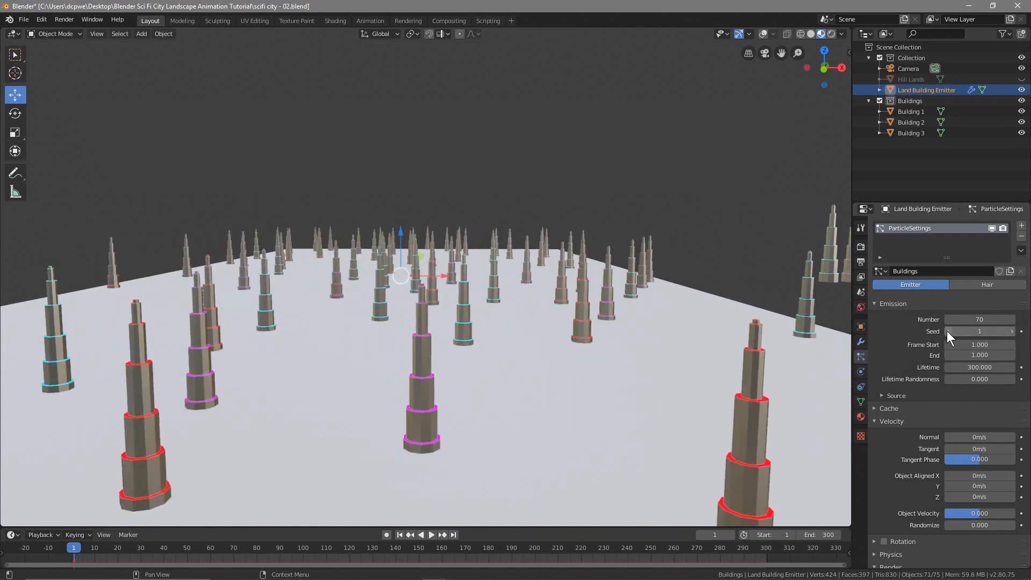
pyautogui.click(1010, 332)
pyautogui.click(1010, 332)
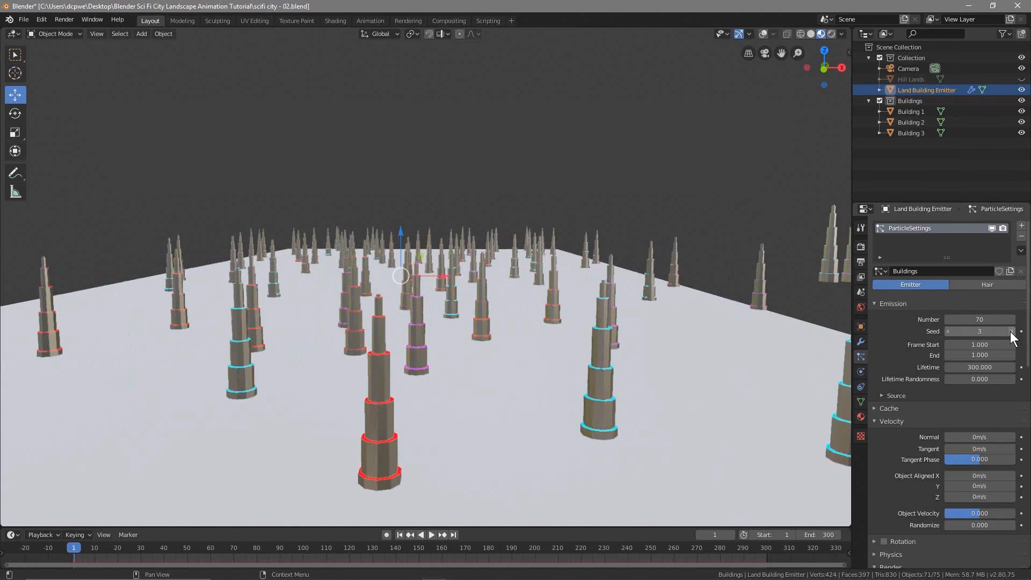
pyautogui.click(1009, 331)
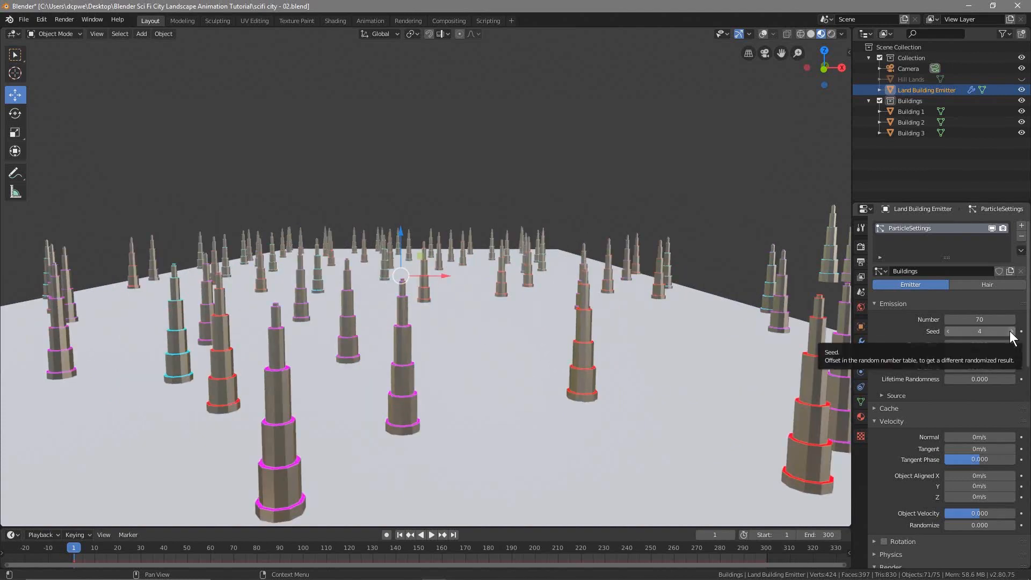
pyautogui.click(949, 331)
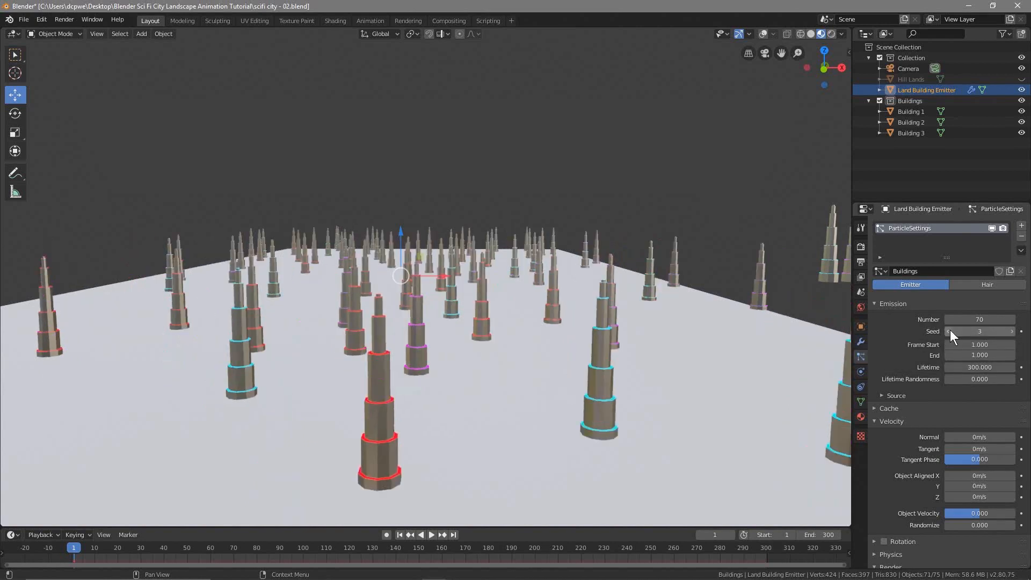
pyautogui.click(948, 330)
pyautogui.click(1011, 331)
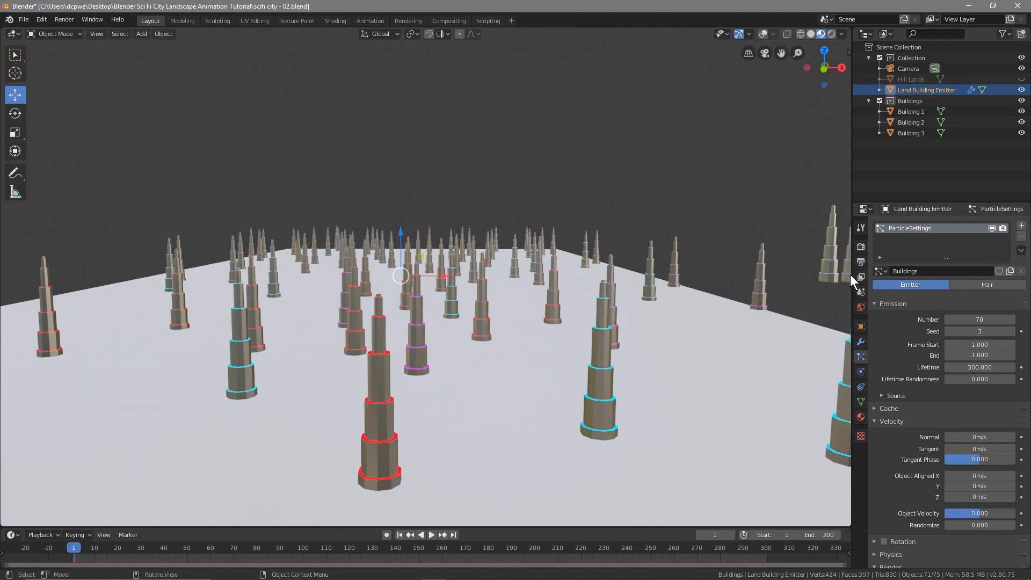
# Bring up the scene's Eevee render settings and save the blend file
pyautogui.click(860, 247)
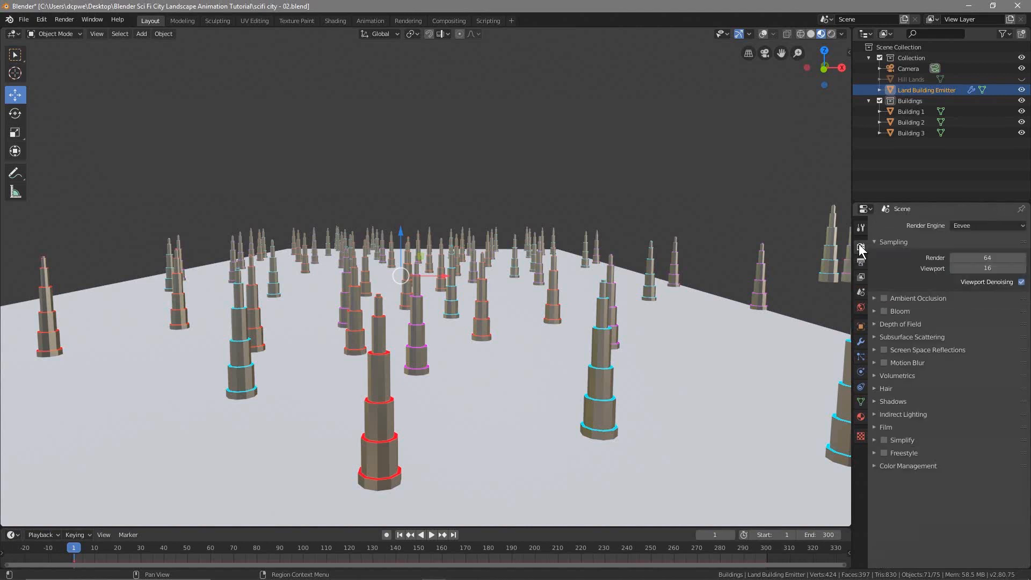
pyautogui.click(23, 19)
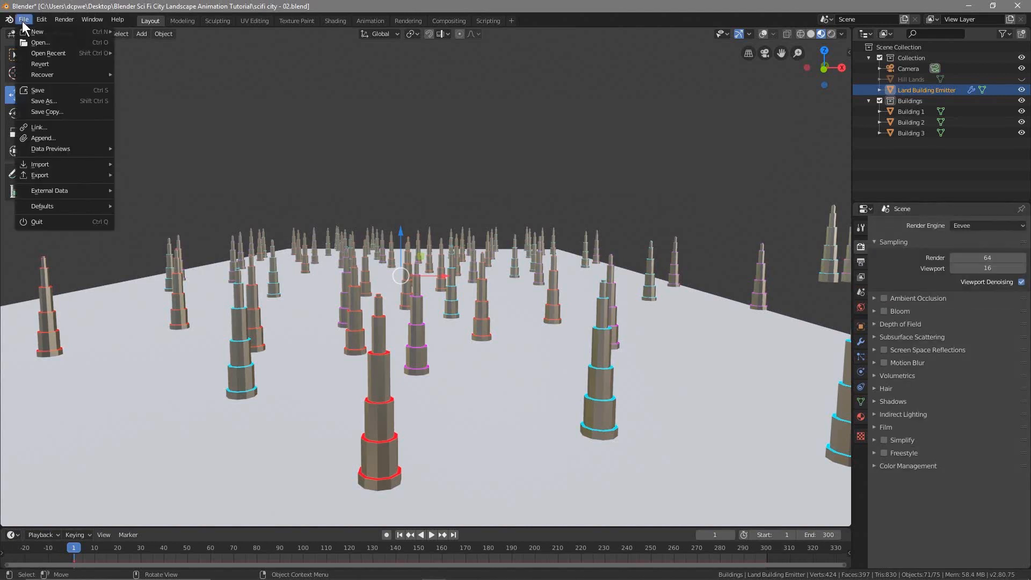
pyautogui.click(41, 88)
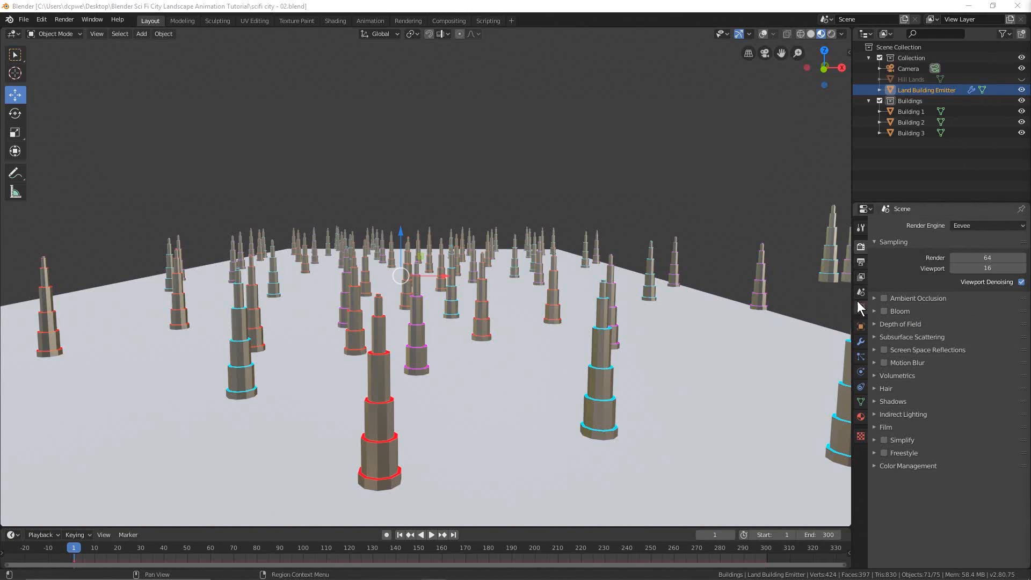
# Enable Ambient Occlusion and Bloom for the Eevee render and expand the Bloom settings
pyautogui.click(883, 297)
pyautogui.click(884, 311)
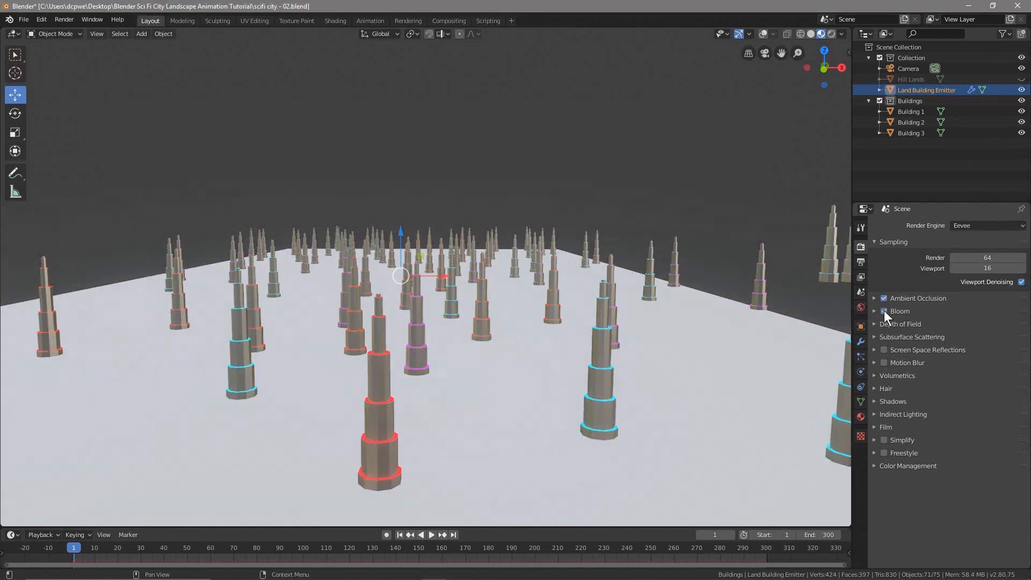
pyautogui.click(874, 310)
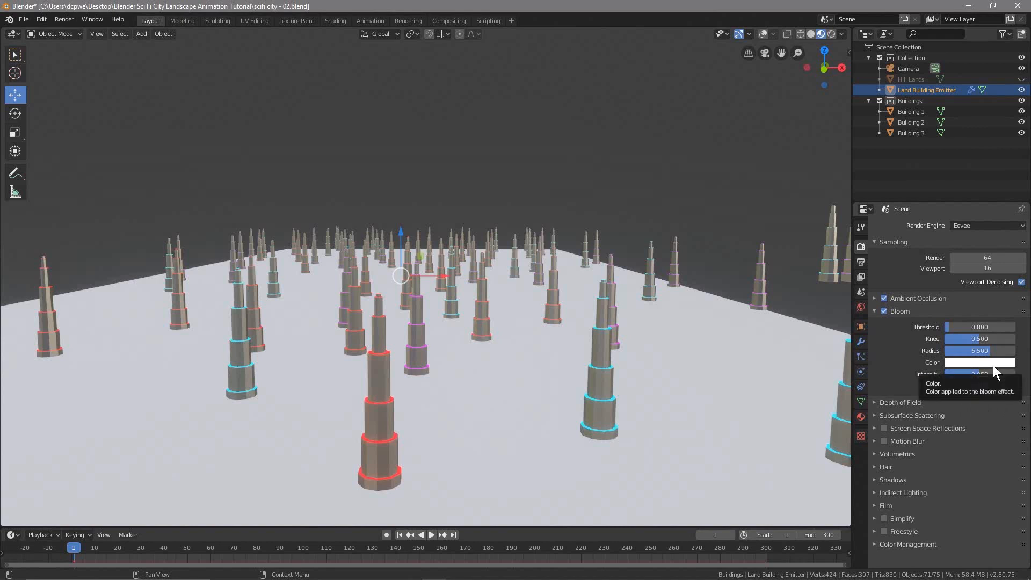
# Set the bloom radius to 5.7 and the bloom intensity to 0.02
pyautogui.moveTo(991, 349); pyautogui.dragTo(981, 350)
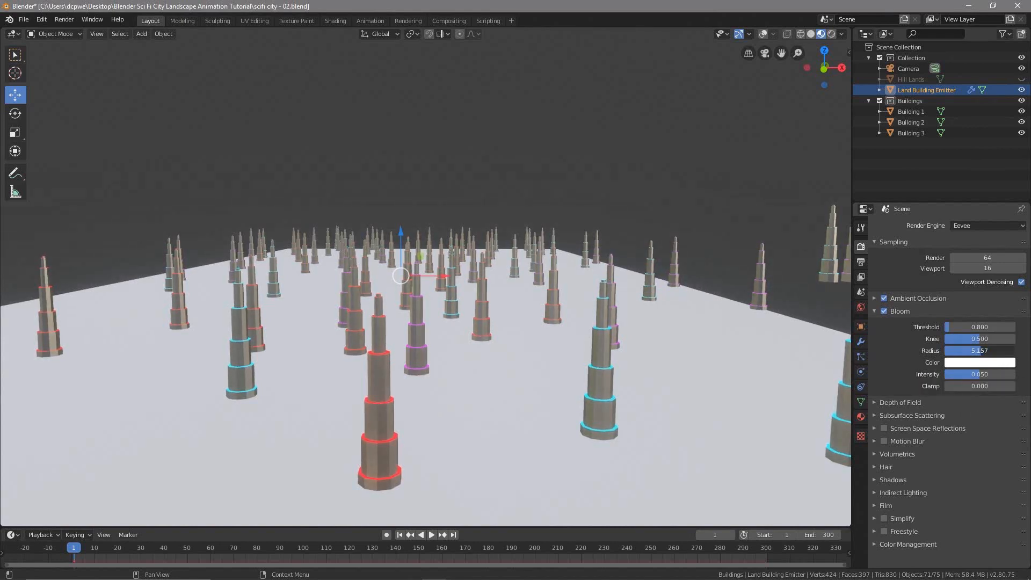
pyautogui.moveTo(981, 350); pyautogui.dragTo(986, 350)
pyautogui.click(985, 350)
pyautogui.write('5.7')
pyautogui.press('Return')
pyautogui.click(975, 371)
pyautogui.write('0.02')
pyautogui.press('Return')
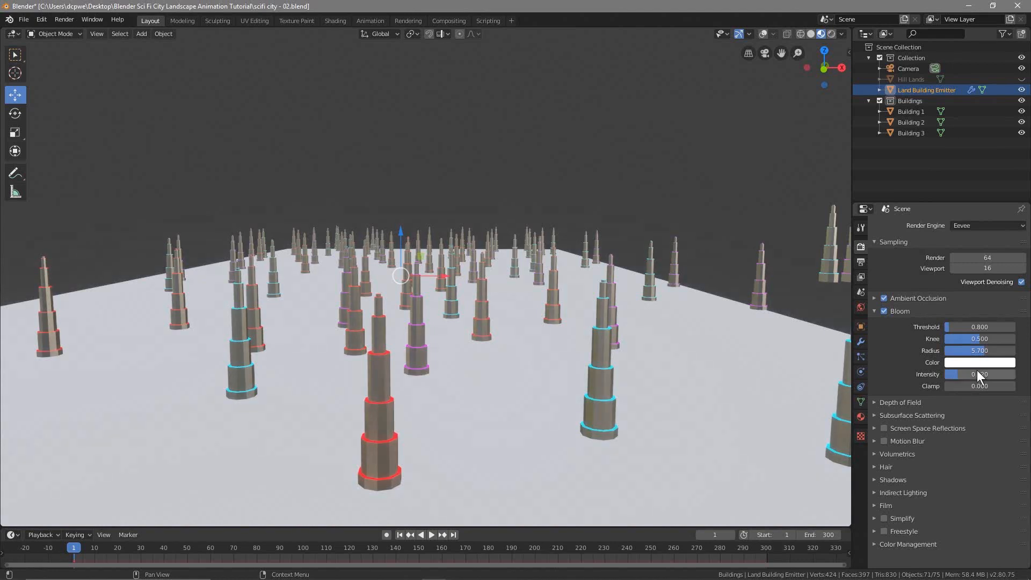
# Enable Screen Space Reflections with a trace precision of 0 and a max roughness of 0.03
pyautogui.click(884, 427)
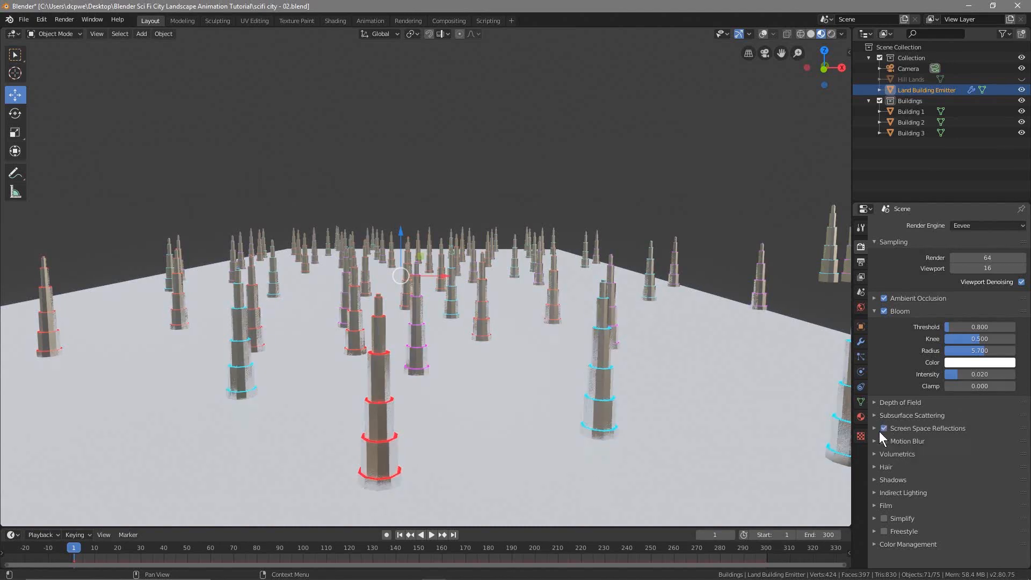
pyautogui.click(875, 427)
pyautogui.scroll(-2, 947, 392)
pyautogui.scroll(2, 947, 391)
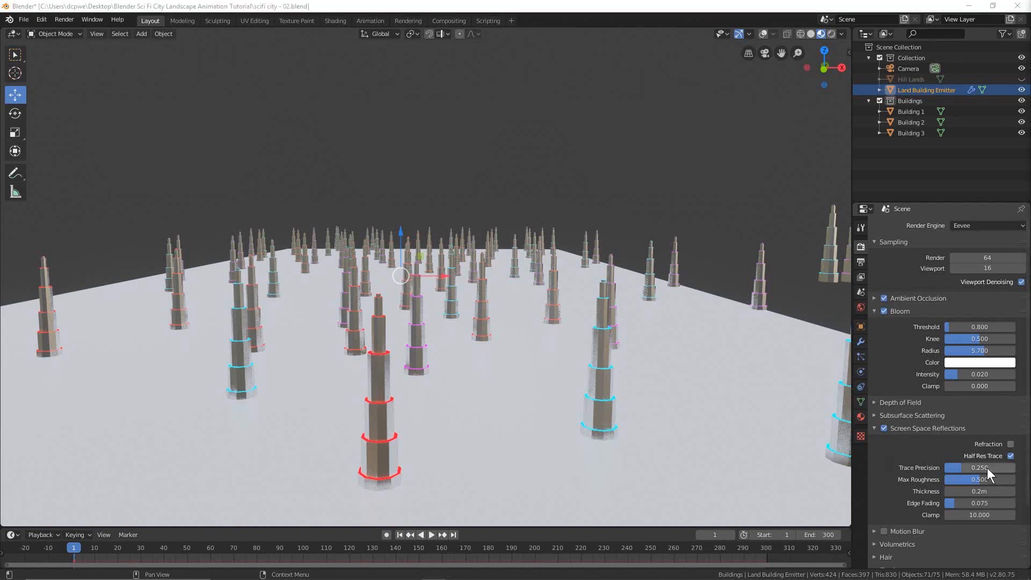
pyautogui.moveTo(985, 468); pyautogui.dragTo(945, 469)
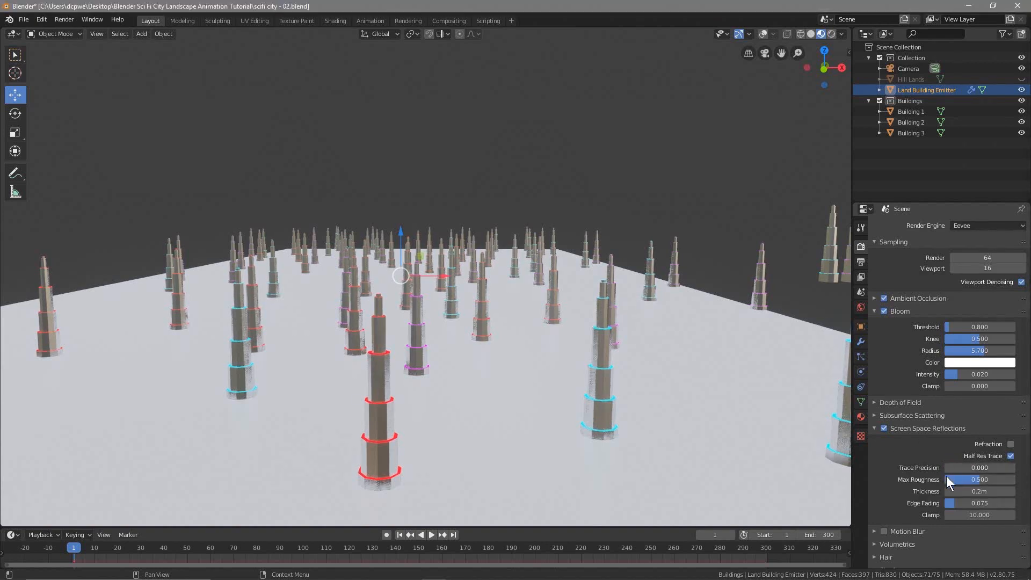
pyautogui.click(982, 478)
pyautogui.write('0.03')
pyautogui.press('Return')
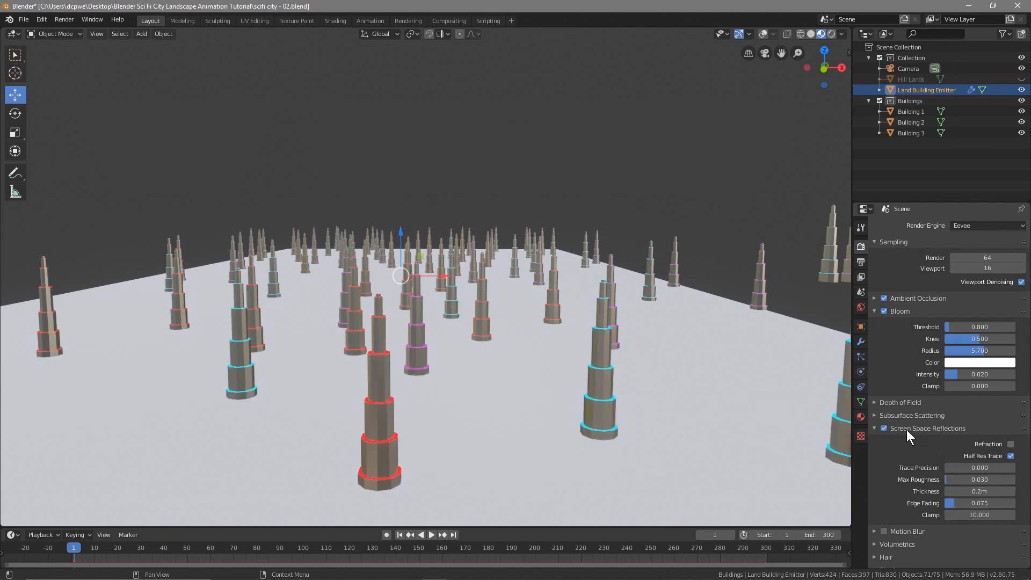
# Set the tile size of the Eevee volumetrics to 2px
pyautogui.scroll(-3, 910, 446)
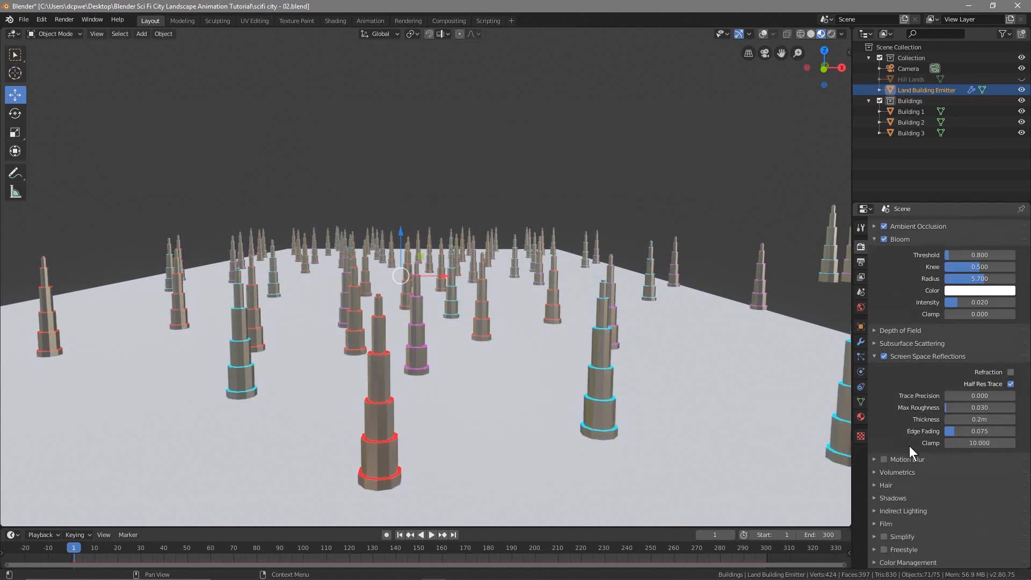
pyautogui.click(876, 472)
pyautogui.scroll(-3, 980, 454)
pyautogui.click(972, 426)
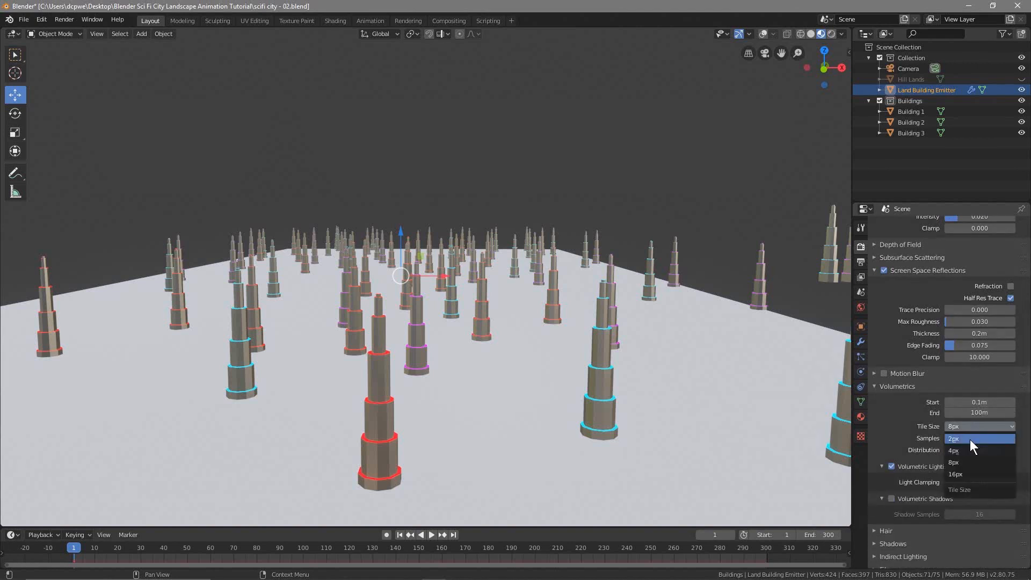
pyautogui.click(970, 439)
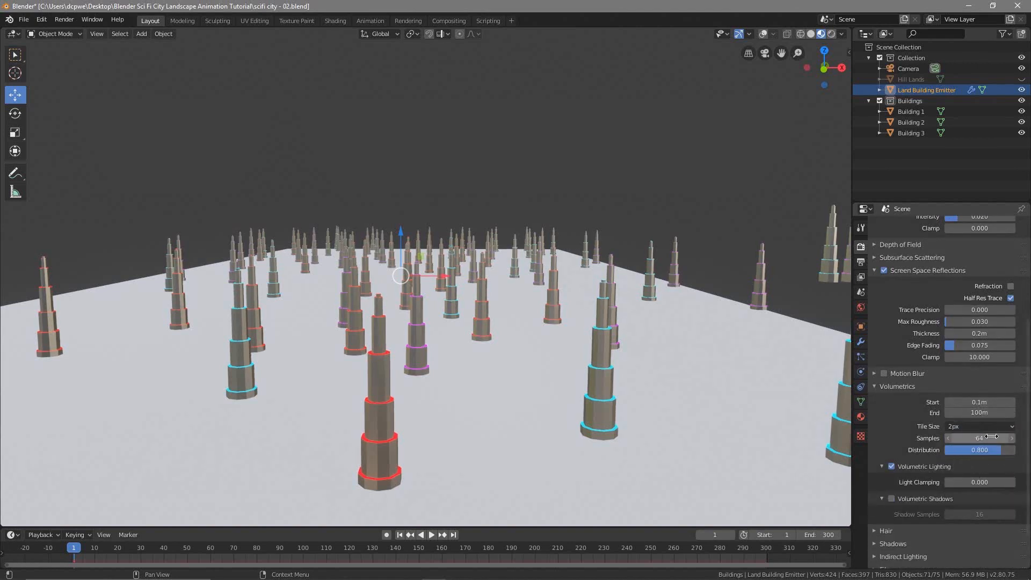
# Set both the render and viewport samples to 128 and save the blend file
pyautogui.scroll(7, 962, 369)
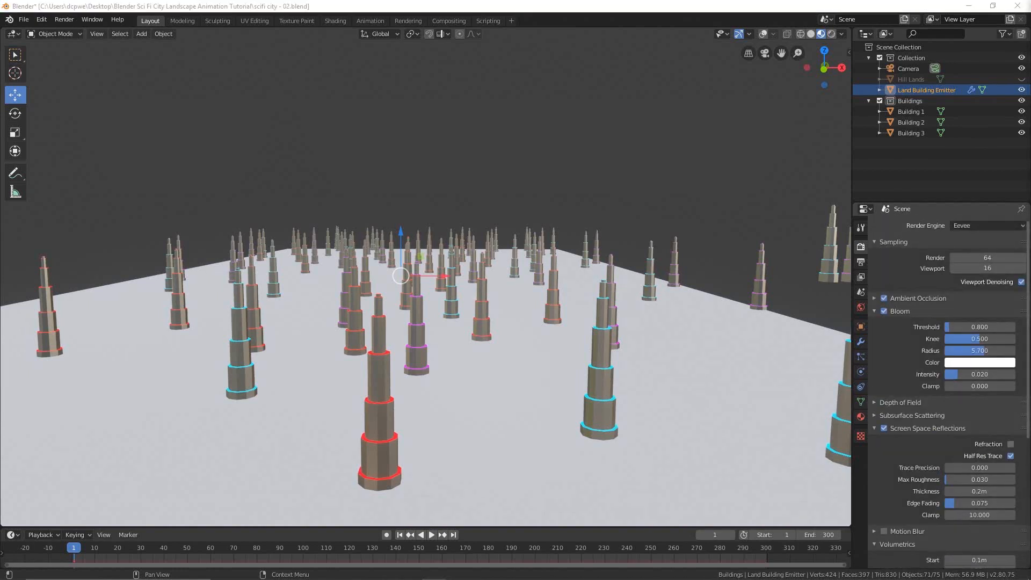
pyautogui.doubleClick(987, 257)
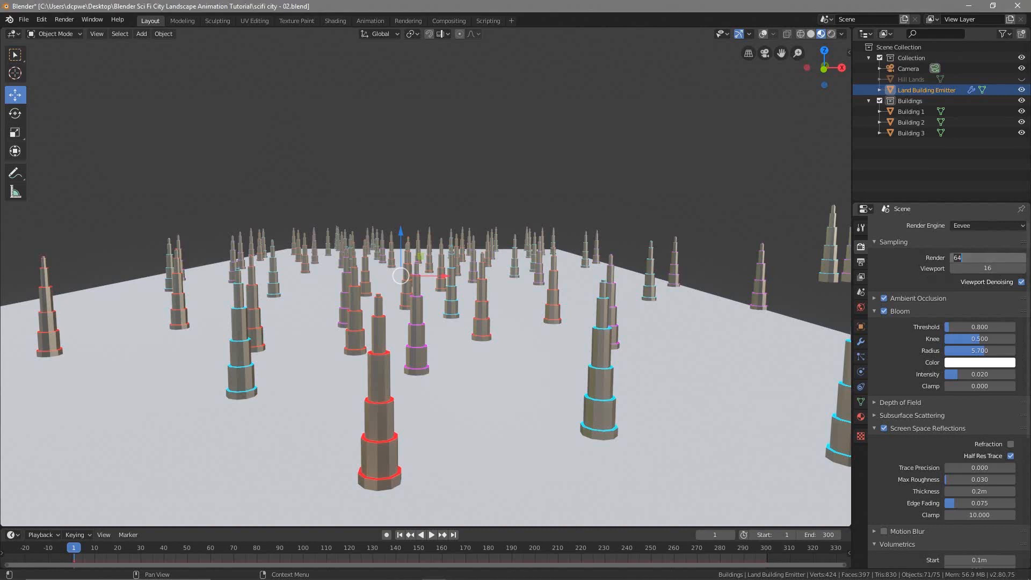
pyautogui.write('128')
pyautogui.press('Return')
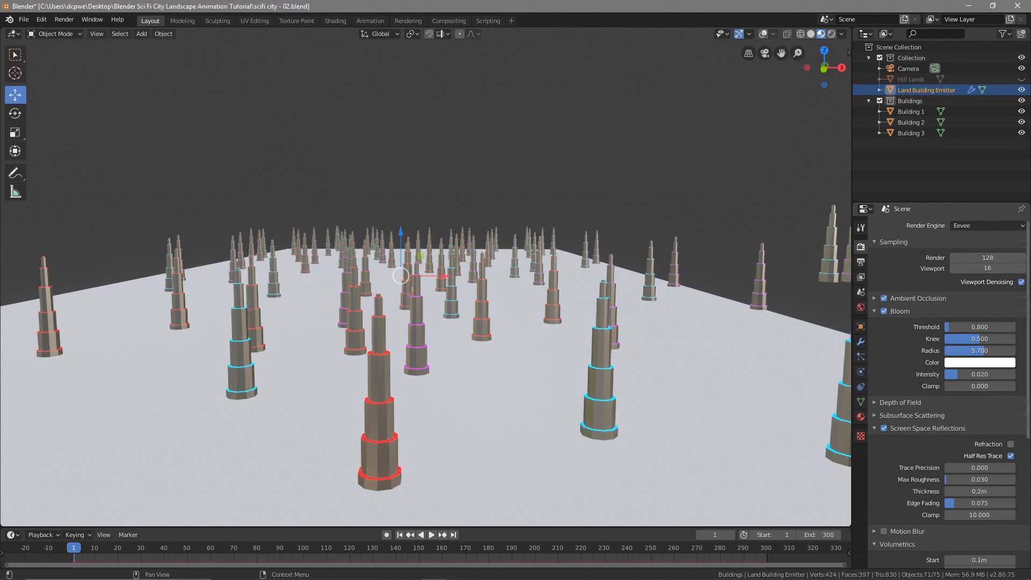
pyautogui.doubleClick(971, 268)
pyautogui.write('128')
pyautogui.press('Return')
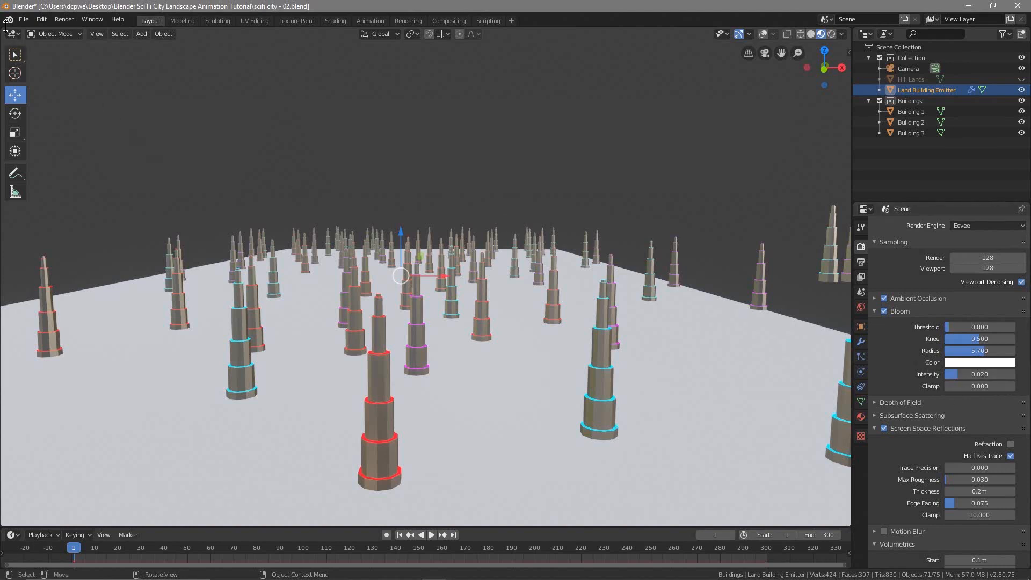
pyautogui.click(23, 20)
pyautogui.click(41, 83)
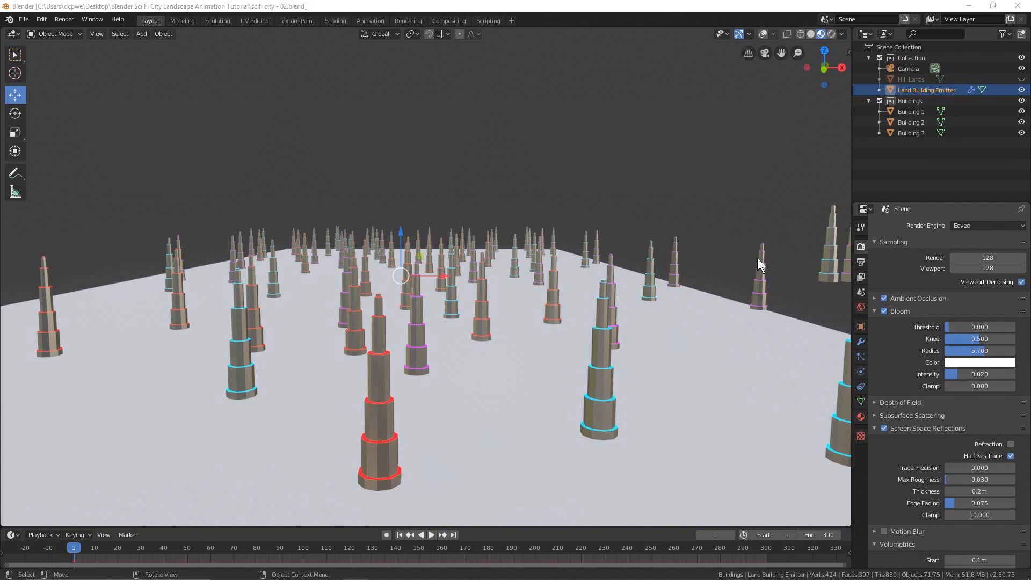
# Give the camera a focal length of 20 mm and a clip end of 400 m
pyautogui.click(916, 69)
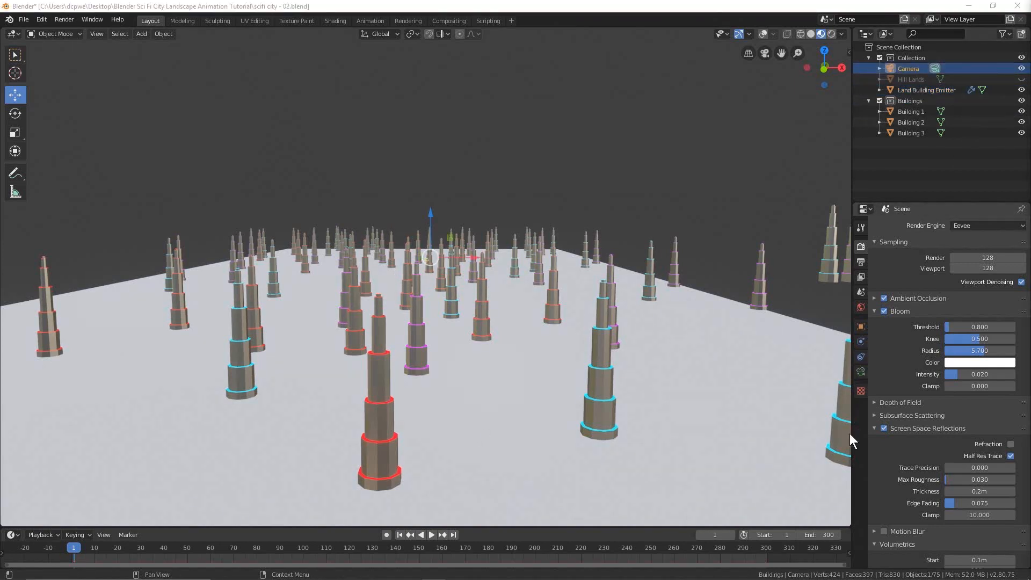
pyautogui.click(860, 371)
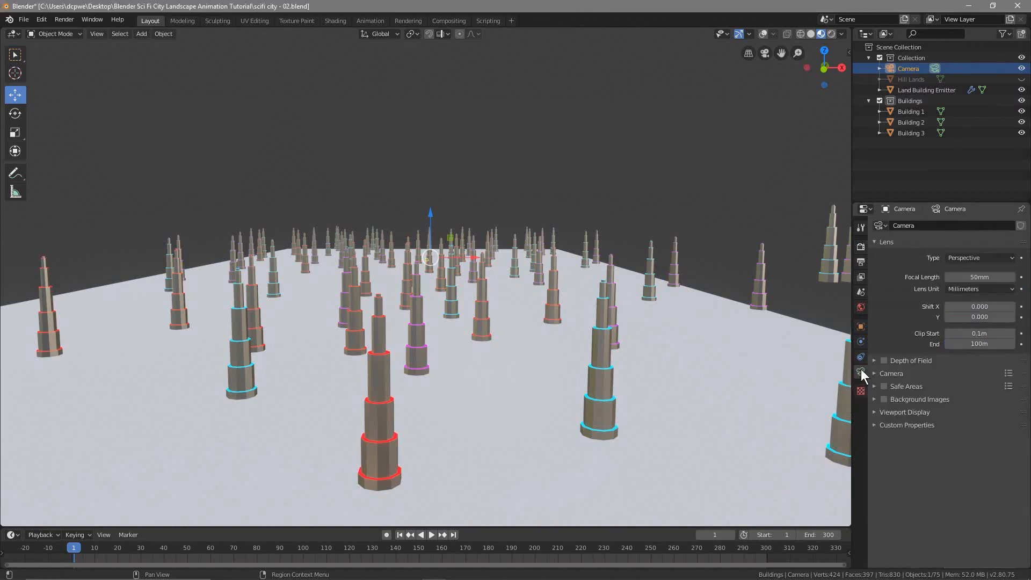
pyautogui.click(974, 277)
pyautogui.write('20')
pyautogui.press('Return')
pyautogui.click(977, 344)
pyautogui.write('4')
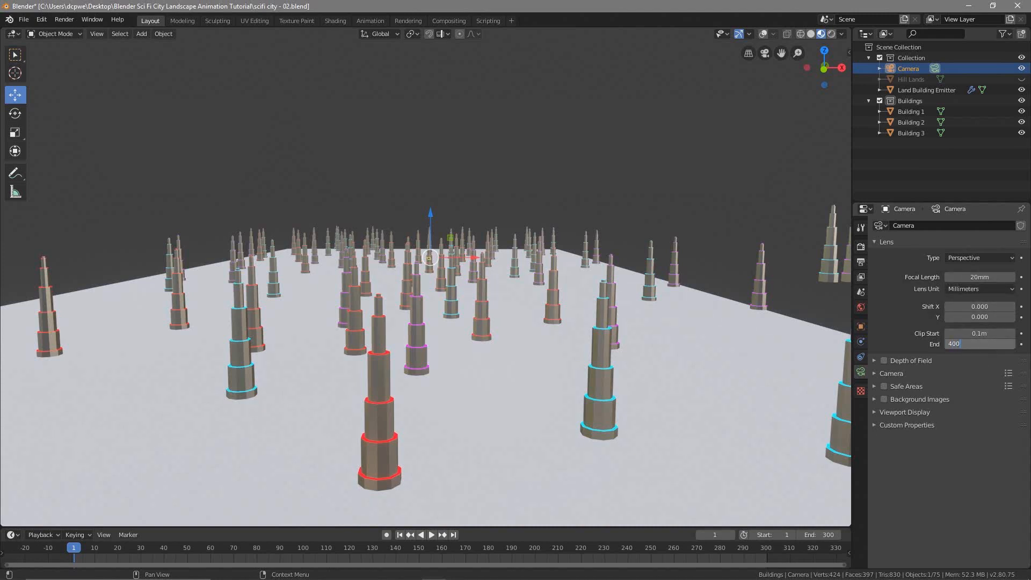
pyautogui.write('00')
pyautogui.press('Return')
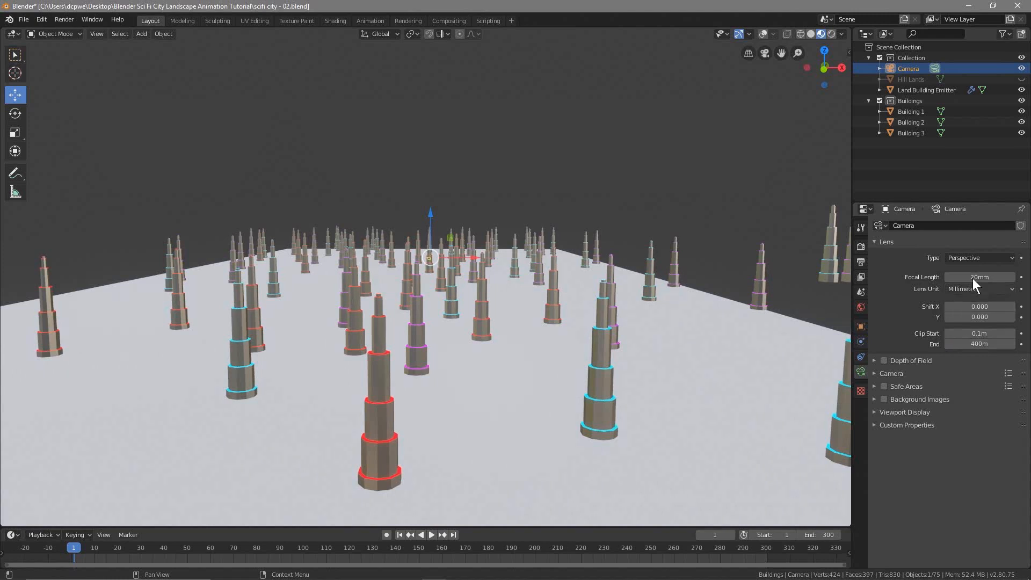
# Frame the tower field from just above the ground and align the camera to that view, with its transform values shown
pyautogui.click(861, 326)
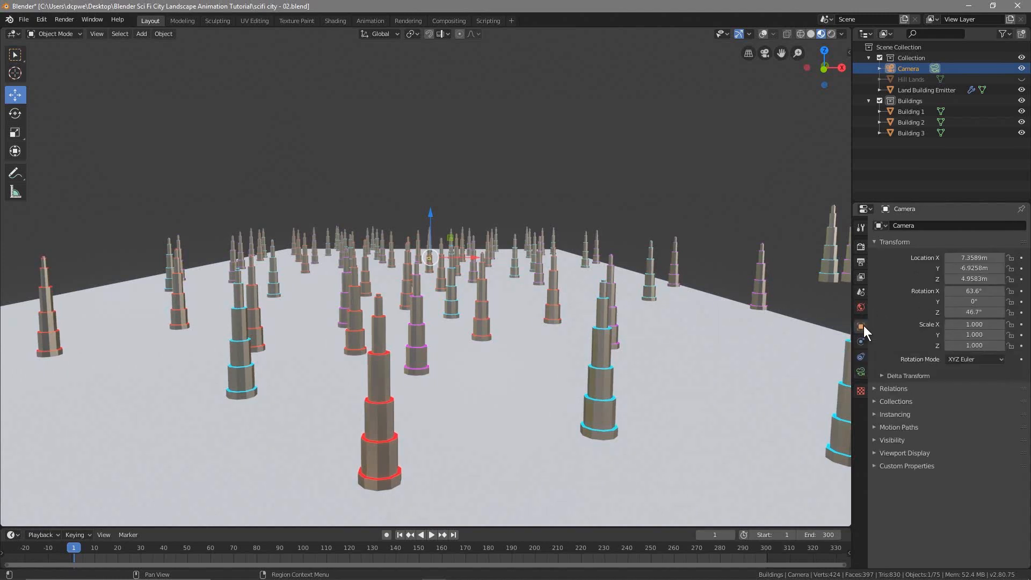
pyautogui.moveTo(558, 372); pyautogui.dragTo(564, 370, button='middle')
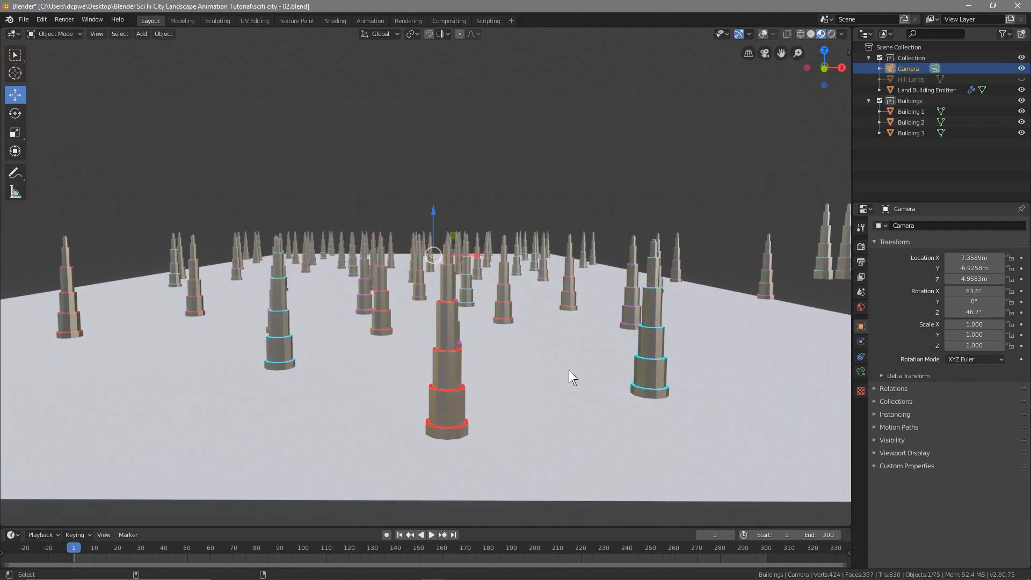
pyautogui.press('ctrl+alt+KP_0')
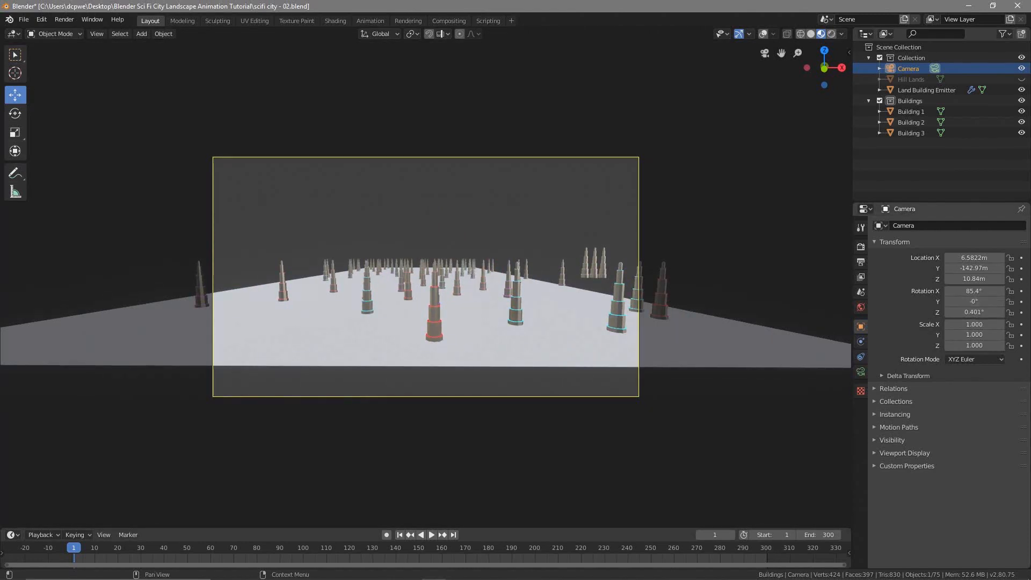
# Centre the camera at X location 0 m and move it closer to the towers, to about -127.75 m in Y
pyautogui.click(989, 259)
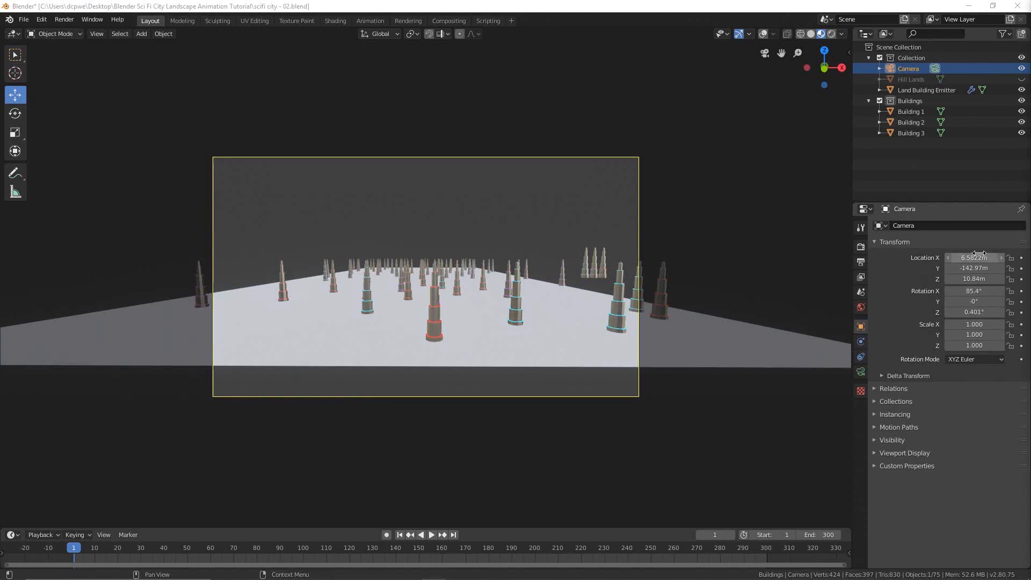
pyautogui.write('0')
pyautogui.press('Return')
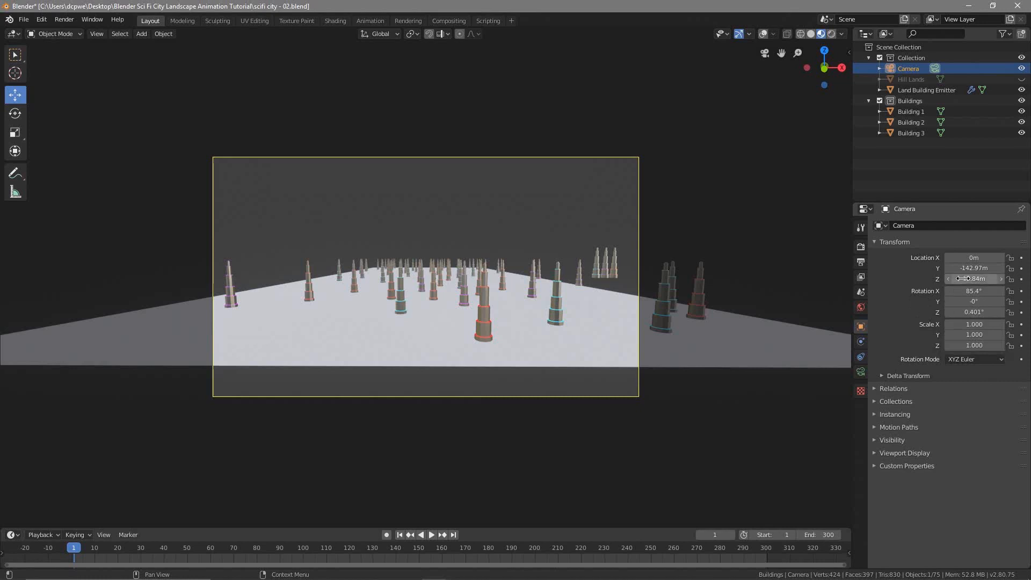
pyautogui.moveTo(973, 268)
pyautogui.mouseDown()
pyautogui.moveTo(950, 268)
pyautogui.moveTo(1030, 268)
pyautogui.moveTo(978, 271)
pyautogui.mouseUp()
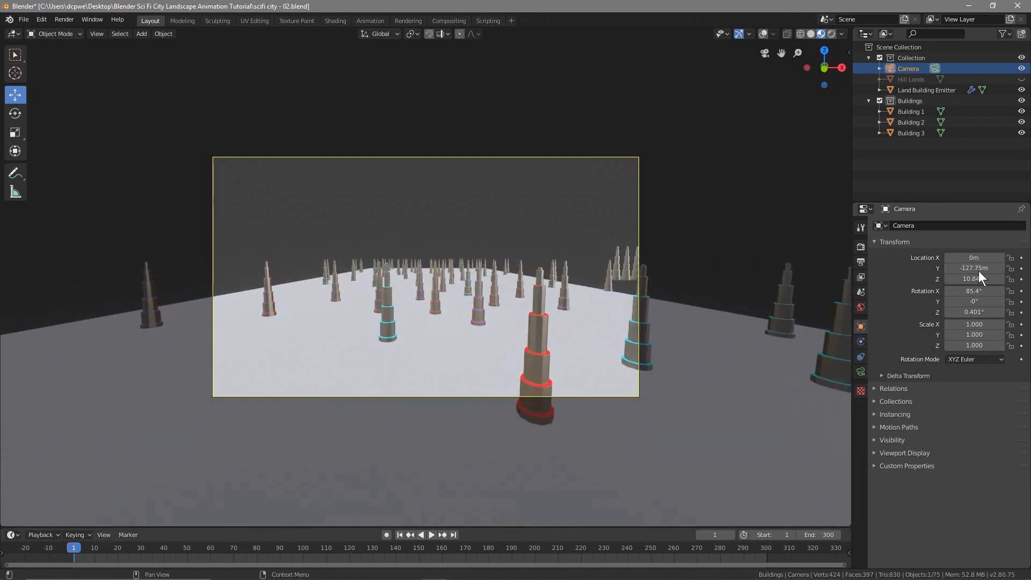
# Set the camera's location to -124 m in Y and 4.4 m in Z
pyautogui.write('-124')
pyautogui.press('Return')
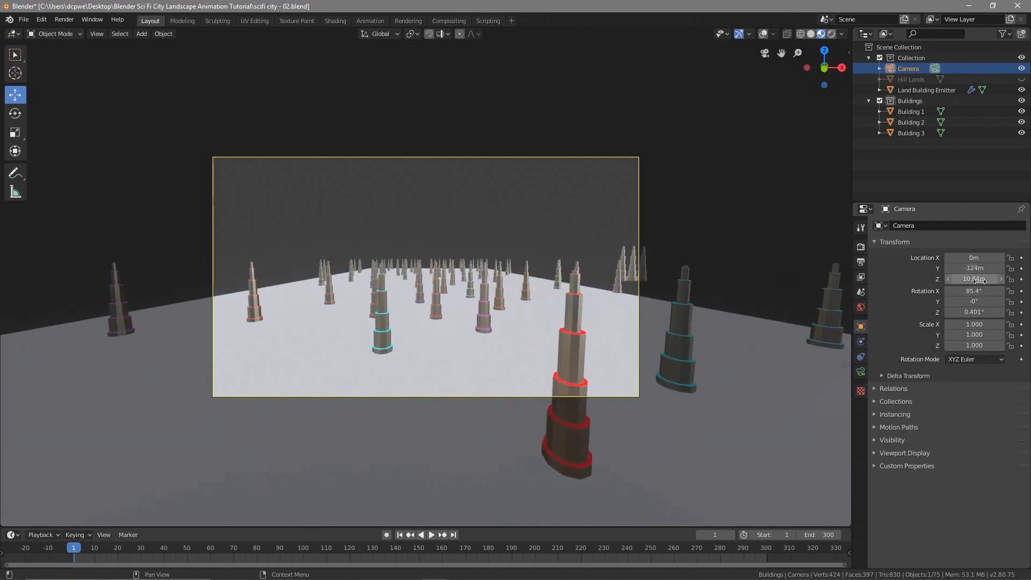
pyautogui.moveTo(979, 280); pyautogui.dragTo(943, 280)
pyautogui.click(973, 278)
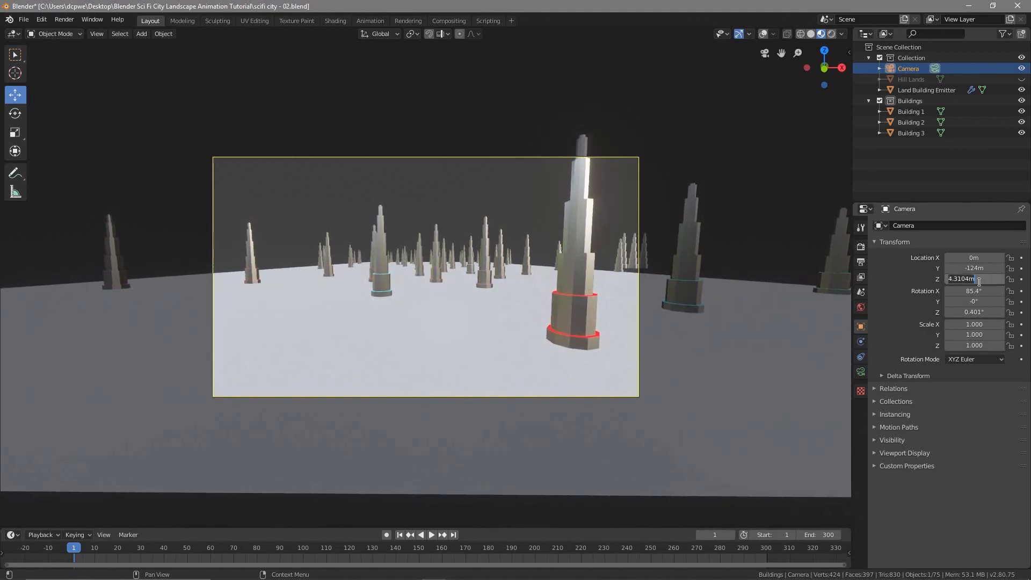
pyautogui.write('4.4')
pyautogui.press('Return')
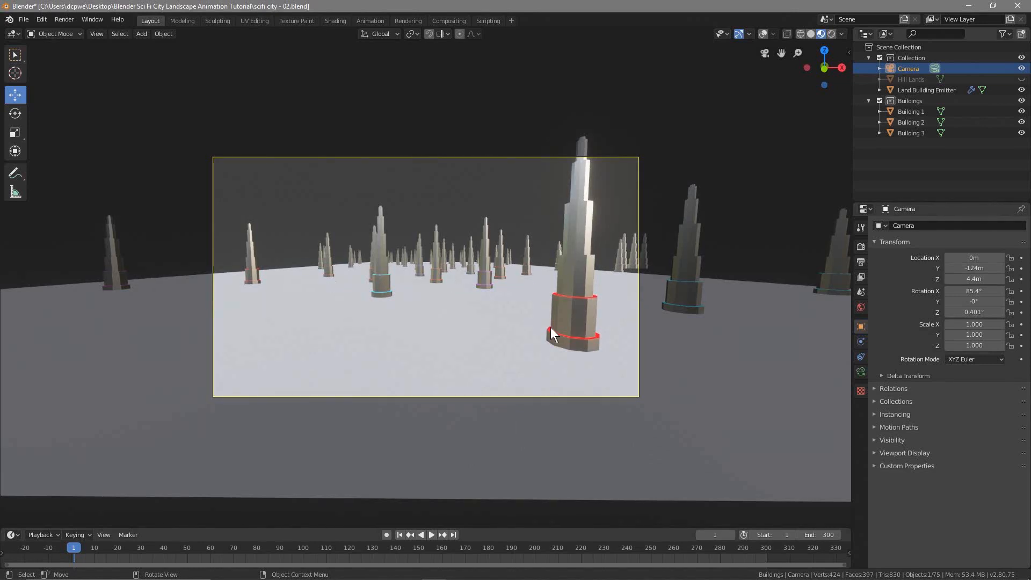
# Set the camera's rotation to 88.5° in X and 0° in Z
pyautogui.click(970, 291)
pyautogui.write('88.5')
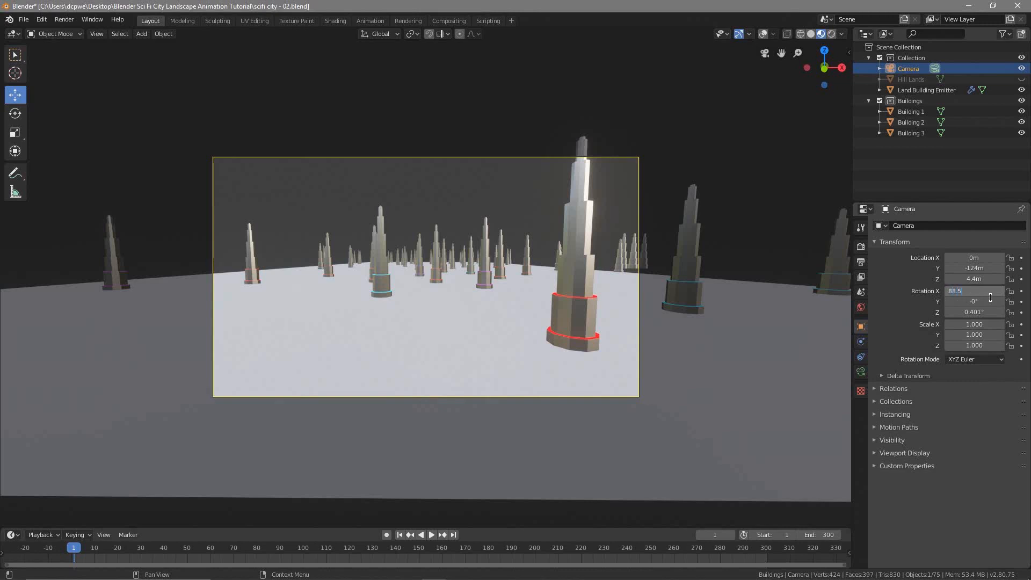
pyautogui.press('Return')
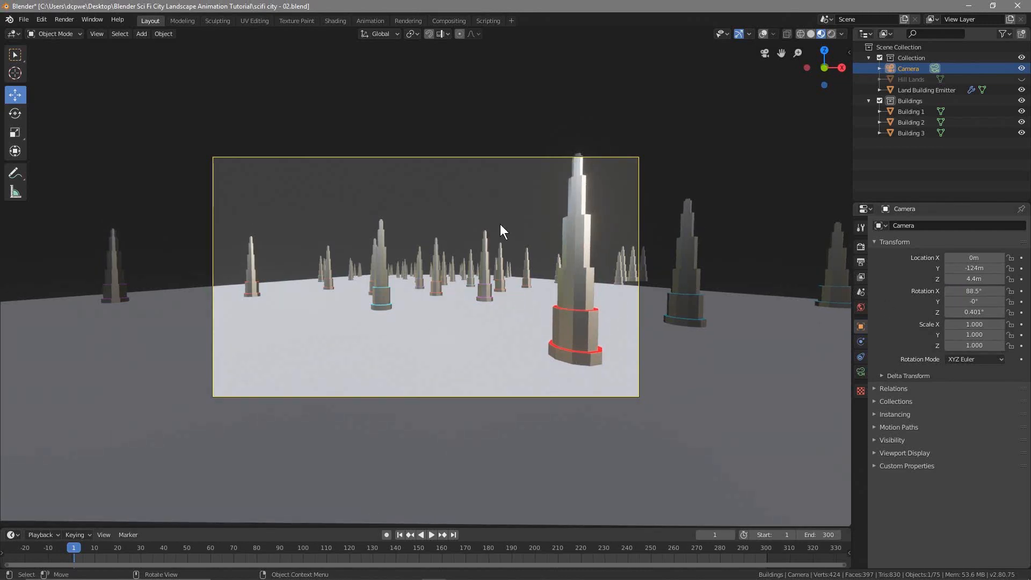
pyautogui.moveTo(948, 291)
pyautogui.mouseDown()
pyautogui.moveTo(915, 291)
pyautogui.moveTo(980, 292)
pyautogui.moveTo(967, 291)
pyautogui.mouseUp()
pyautogui.click(967, 291)
pyautogui.write('8')
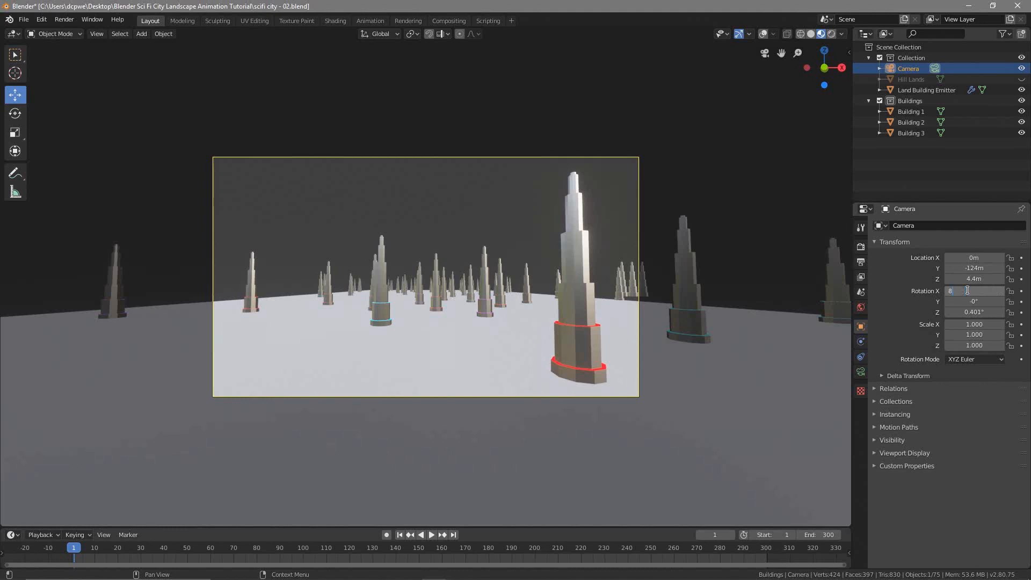
pyautogui.write('8.5')
pyautogui.press('Return')
pyautogui.doubleClick(973, 312)
pyautogui.write('0')
pyautogui.press('Return')
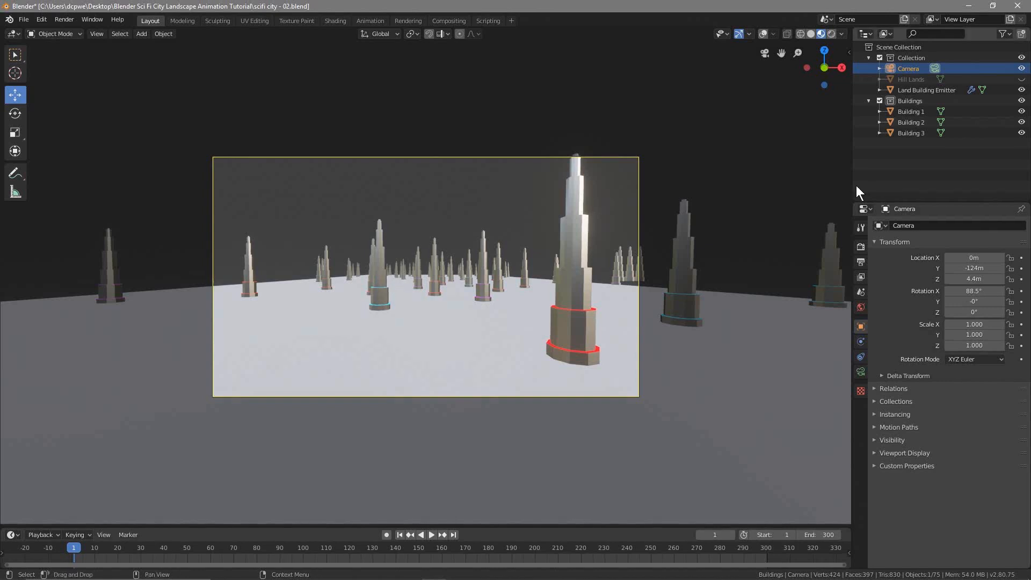
# Unhide and select the Hill Lands object, and save the blend file
pyautogui.click(1021, 79)
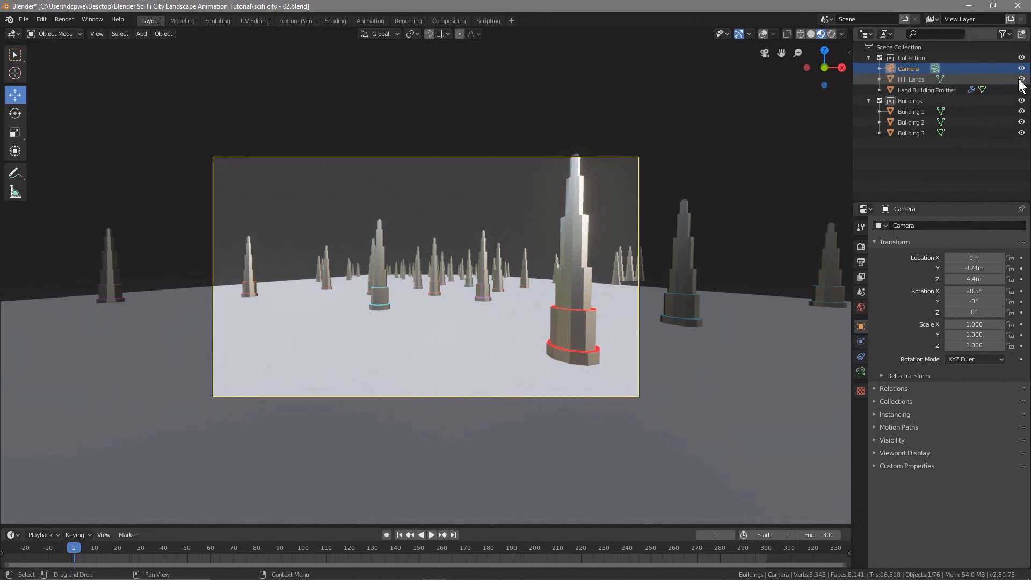
pyautogui.click(905, 79)
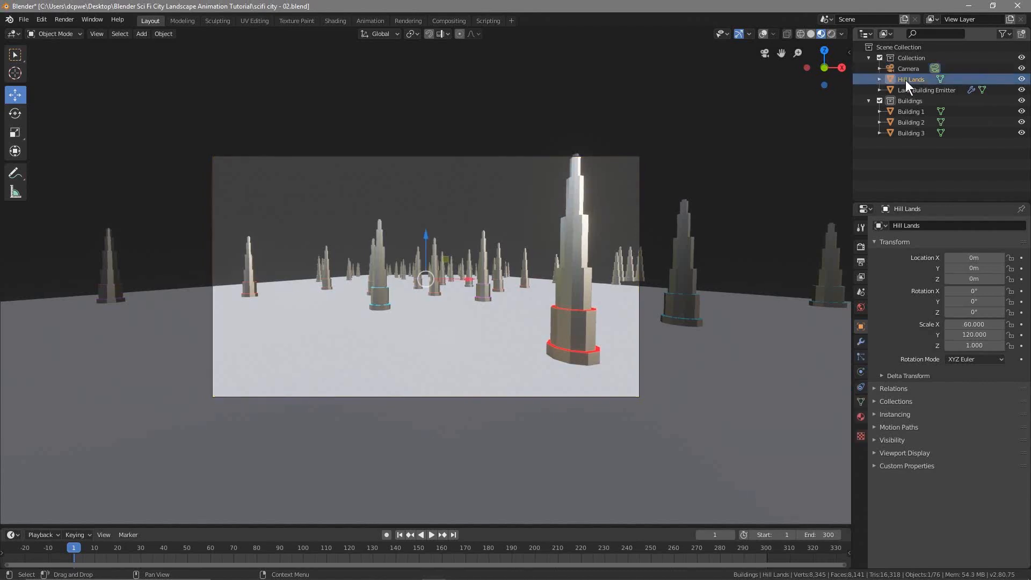
pyautogui.click(25, 20)
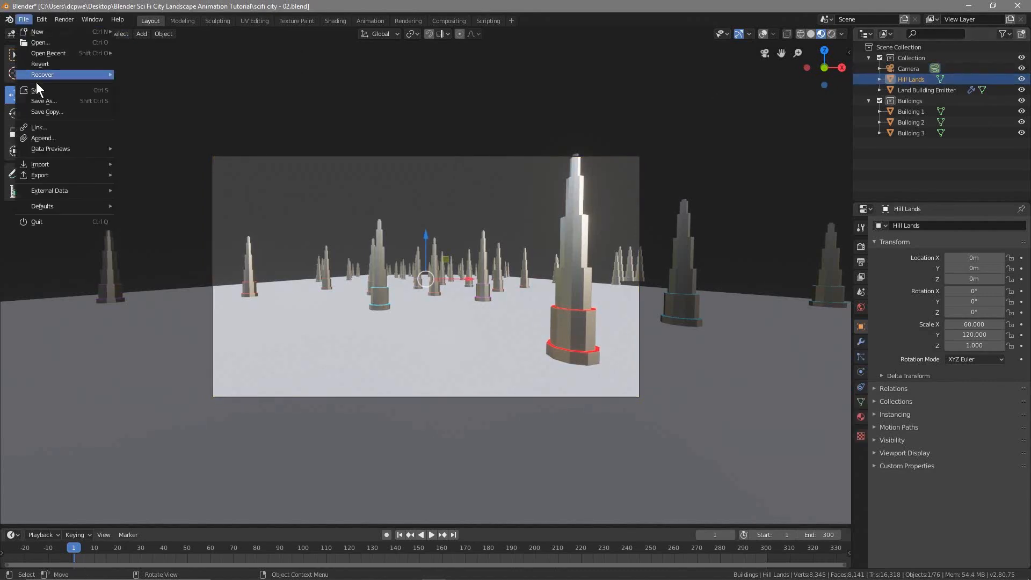
pyautogui.click(39, 88)
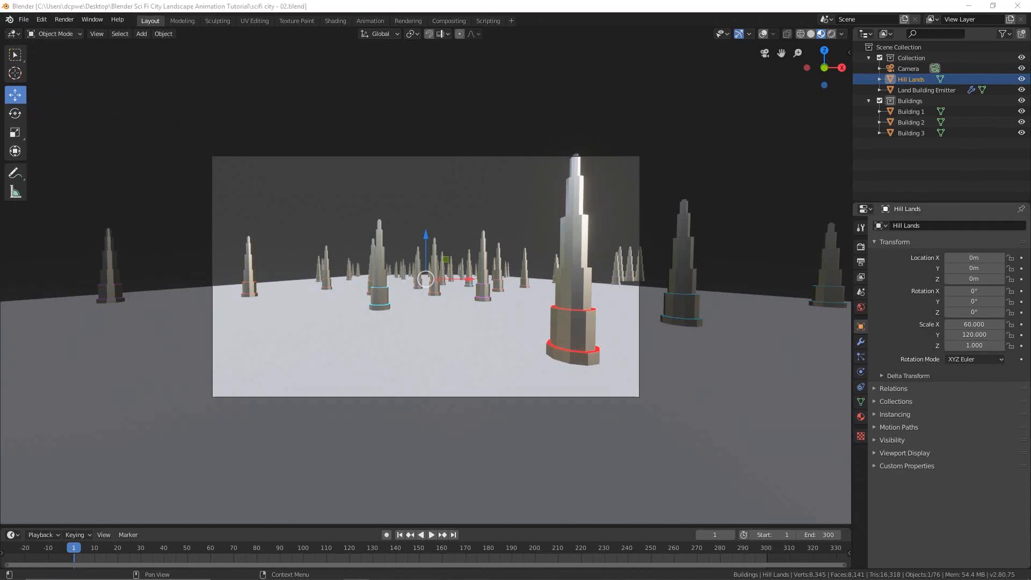
# Hide the Land Building Emitter and put the Hill Lands mesh into Edit Mode
pyautogui.click(926, 91)
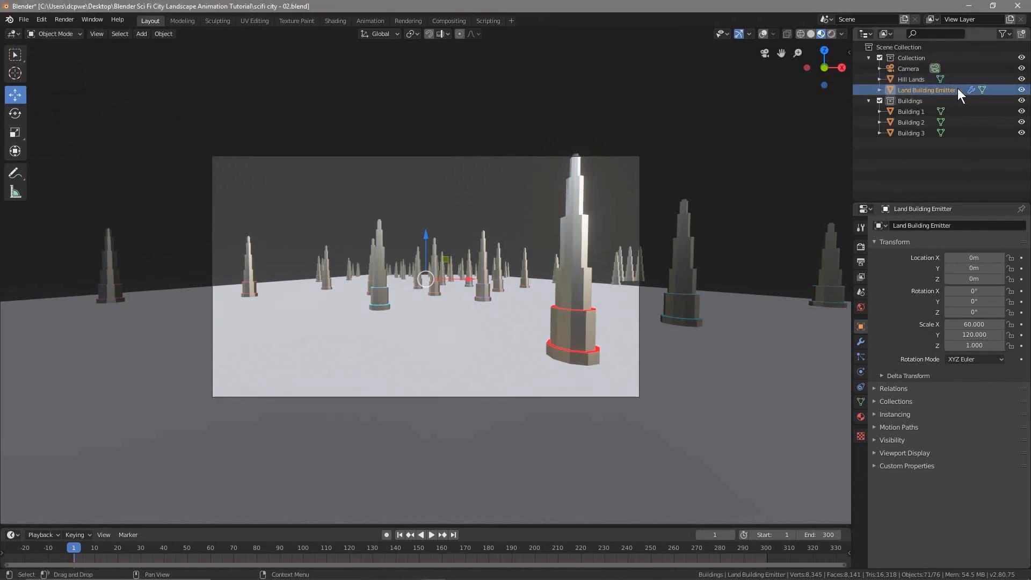
pyautogui.click(1021, 90)
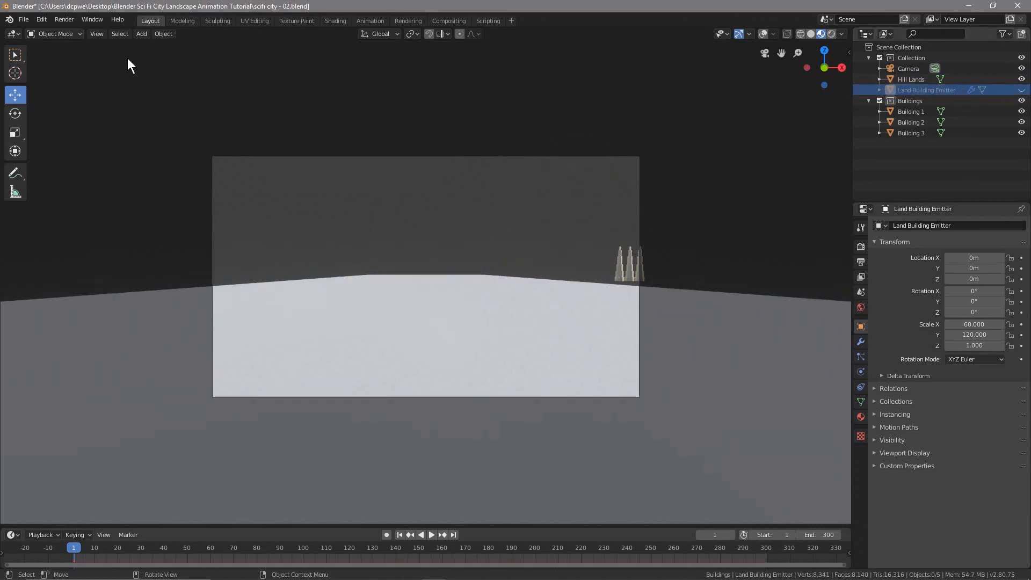
pyautogui.click(910, 79)
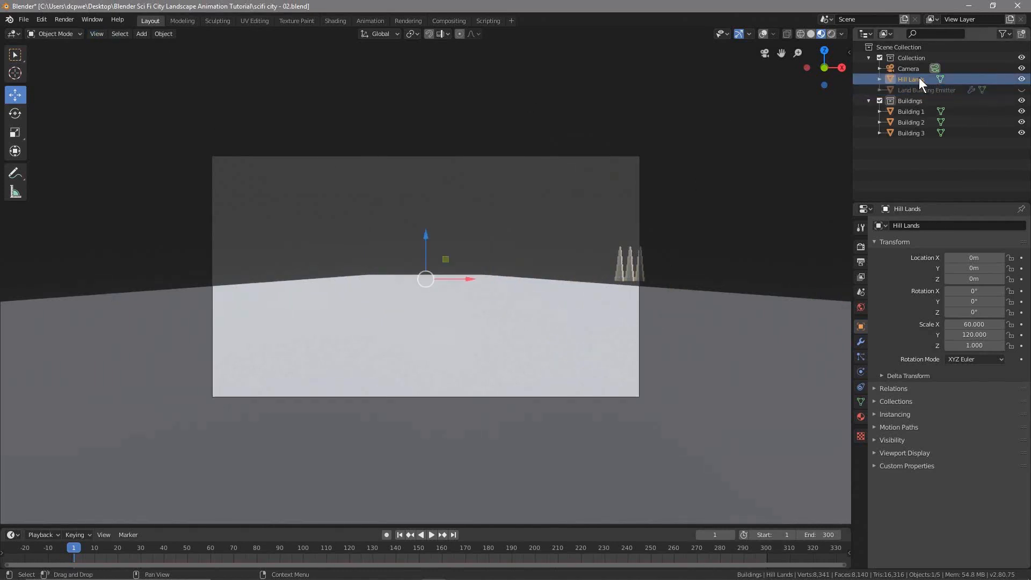
pyautogui.click(51, 34)
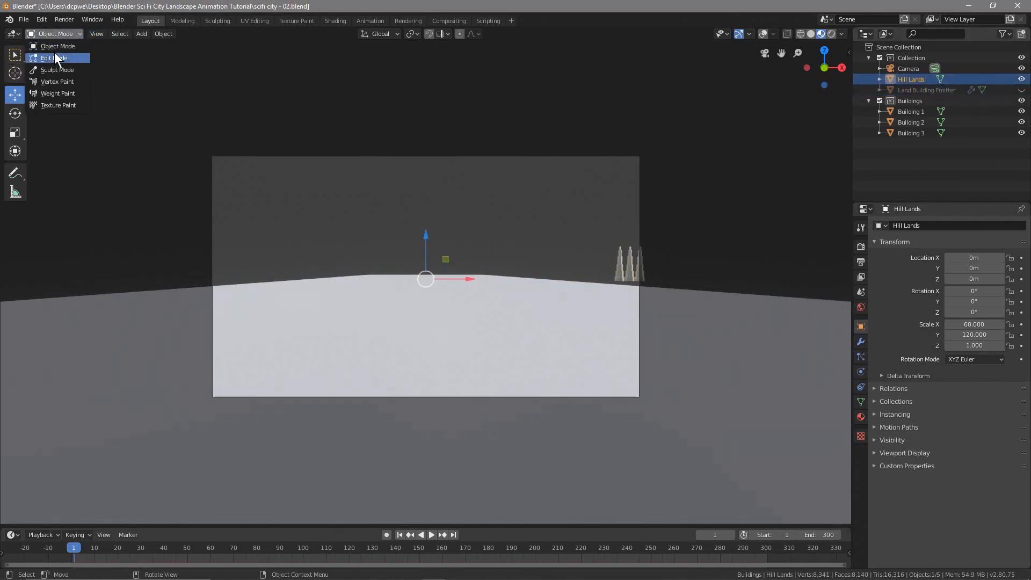
pyautogui.click(54, 58)
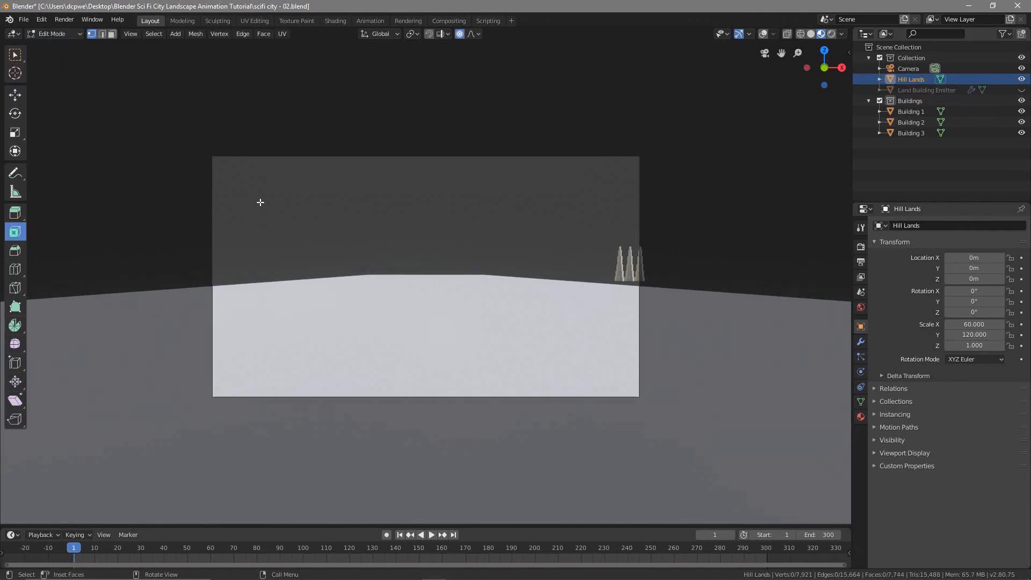
# From the top view, select a single vertex near the middle of the Hill Lands mesh's width, towards its +Y end
pyautogui.press('KP_7')
pyautogui.scroll(-3, 331, 168)
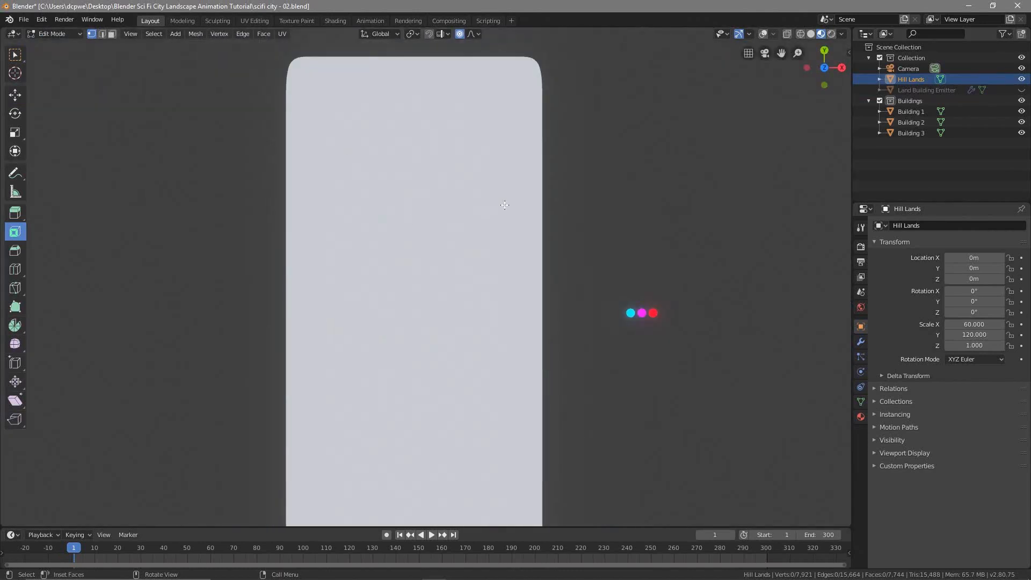
pyautogui.scroll(-1, 417, 218)
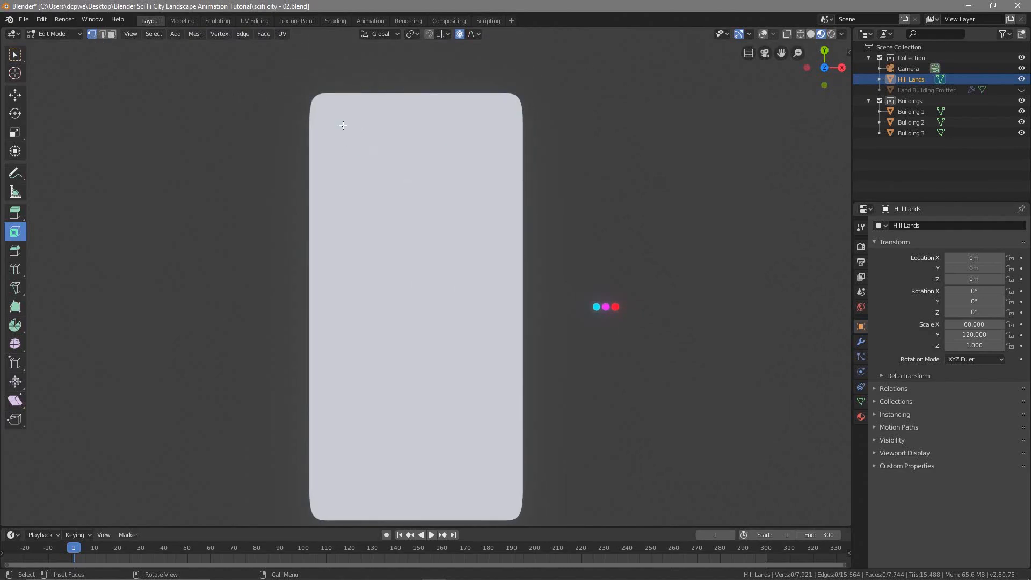
pyautogui.click(406, 164)
pyautogui.scroll(2, 406, 164)
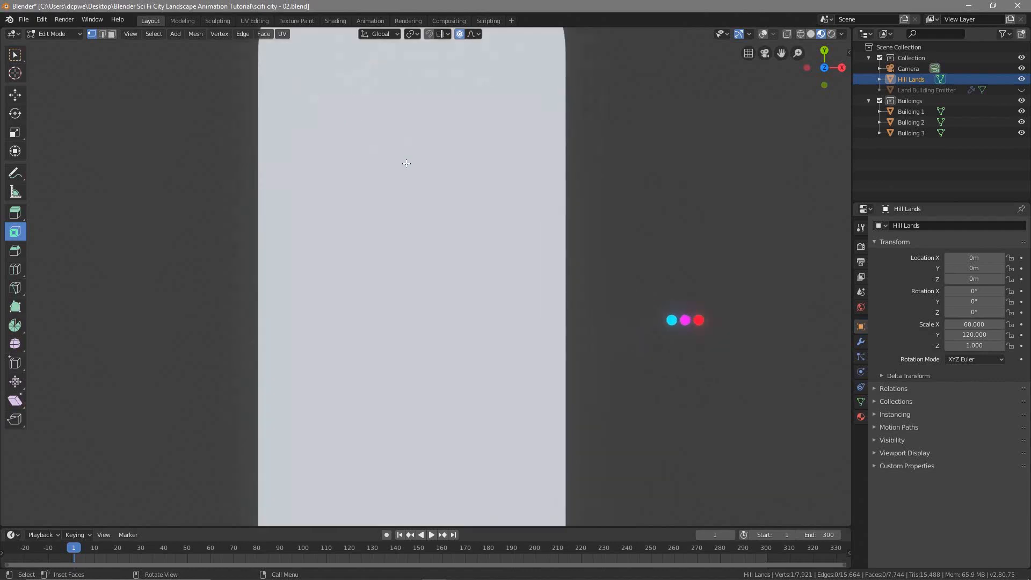
# Turn on the viewport overlays to display the Hill Lands mesh vertices in Edit Mode
pyautogui.scroll(-3, 407, 164)
pyautogui.click(47, 34)
pyautogui.click(56, 56)
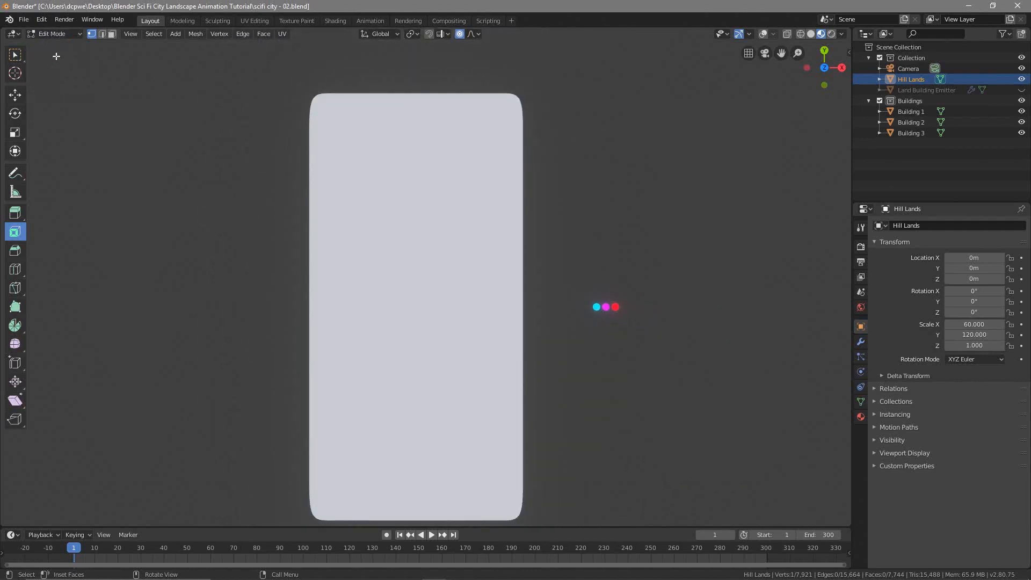
pyautogui.click(763, 34)
pyautogui.click(765, 33)
pyautogui.click(765, 32)
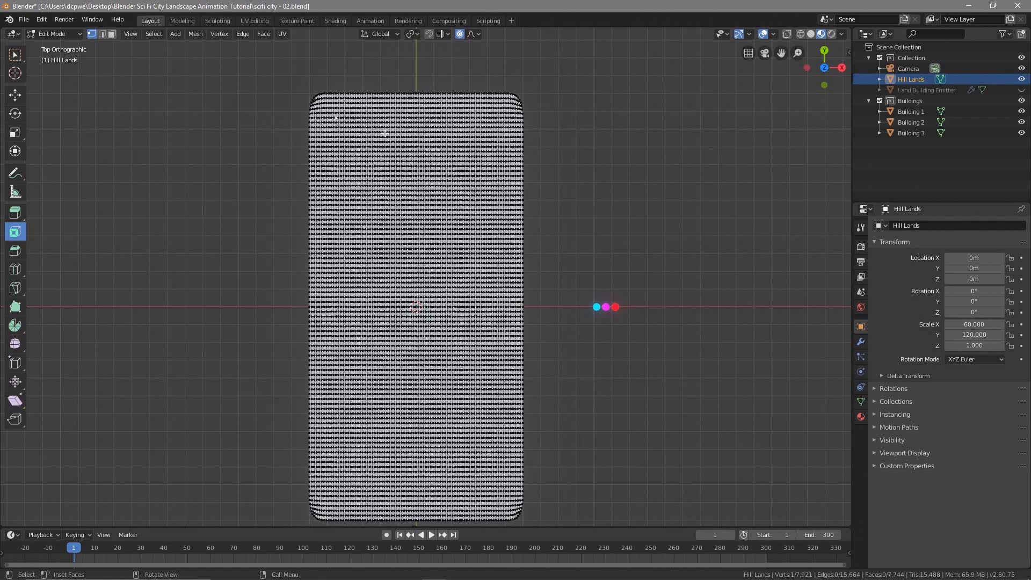
# Select eleven scattered vertices across the far end of the Hill Lands plane
pyautogui.click(340, 113)
pyautogui.keyDown('shift'); pyautogui.click(388, 107); pyautogui.keyUp('shift')
pyautogui.keyDown('shift'); pyautogui.click(438, 122); pyautogui.keyUp('shift')
pyautogui.keyDown('shift'); pyautogui.click(483, 122); pyautogui.keyUp('shift')
pyautogui.keyDown('shift'); pyautogui.click(500, 113); pyautogui.keyUp('shift')
pyautogui.keyDown('shift'); pyautogui.click(498, 152); pyautogui.keyUp('shift')
pyautogui.keyDown('shift'); pyautogui.click(443, 180); pyautogui.keyUp('shift')
pyautogui.keyDown('shift'); pyautogui.click(458, 147); pyautogui.keyUp('shift')
pyautogui.keyDown('shift'); pyautogui.click(394, 156); pyautogui.keyUp('shift')
pyautogui.keyDown('shift'); pyautogui.click(396, 132); pyautogui.keyUp('shift')
pyautogui.keyDown('shift'); pyautogui.click(345, 153); pyautogui.keyUp('shift')
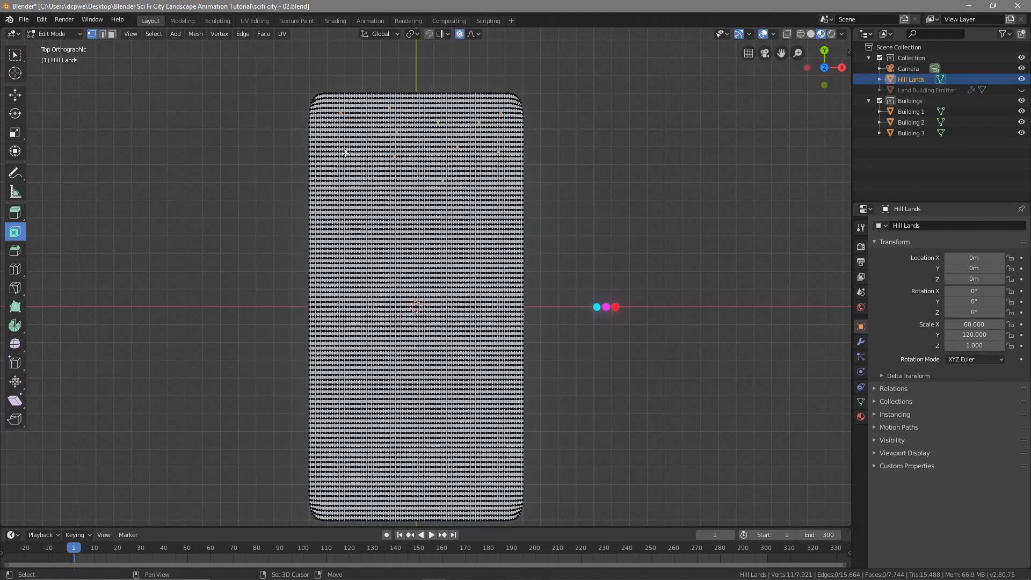
# Add scattered vertices between the far end and the centre of the Hill Lands plane to the selection
pyautogui.keyDown('shift'); pyautogui.click(336, 230); pyautogui.keyUp('shift')
pyautogui.keyDown('shift'); pyautogui.click(400, 234); pyautogui.keyUp('shift')
pyautogui.keyDown('shift'); pyautogui.click(372, 200); pyautogui.keyUp('shift')
pyautogui.keyDown('shift'); pyautogui.click(362, 239); pyautogui.keyUp('shift')
pyautogui.keyDown('shift'); pyautogui.click(442, 229); pyautogui.keyUp('shift')
pyautogui.keyDown('shift'); pyautogui.click(488, 204); pyautogui.keyUp('shift')
pyautogui.keyDown('shift'); pyautogui.click(491, 258); pyautogui.keyUp('shift')
pyautogui.keyDown('shift'); pyautogui.click(453, 289); pyautogui.keyUp('shift')
pyautogui.keyDown('shift'); pyautogui.click(418, 274); pyautogui.keyUp('shift')
# Switch to solid shading and add scattered vertices across the near half of the Hill Lands plane to the selection
pyautogui.click(810, 35)
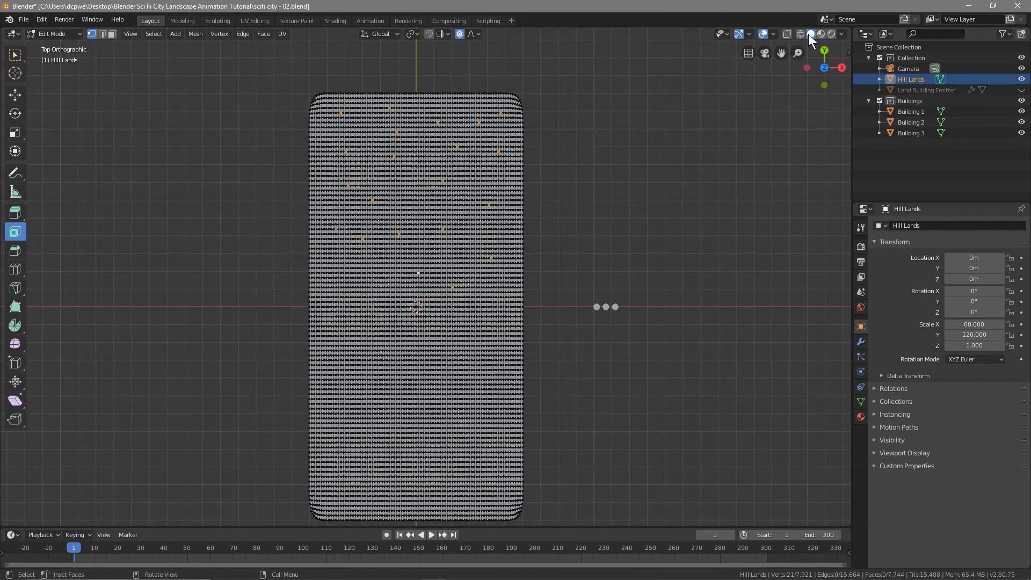
pyautogui.keyDown('shift'); pyautogui.click(353, 288); pyautogui.keyUp('shift')
pyautogui.keyDown('shift'); pyautogui.click(375, 340); pyautogui.keyUp('shift')
pyautogui.keyDown('shift'); pyautogui.click(350, 369); pyautogui.keyUp('shift')
pyautogui.keyDown('shift'); pyautogui.click(361, 404); pyautogui.keyUp('shift')
pyautogui.keyDown('shift'); pyautogui.click(428, 418); pyautogui.keyUp('shift')
pyautogui.keyDown('shift'); pyautogui.click(365, 448); pyautogui.keyUp('shift')
pyautogui.keyDown('shift'); pyautogui.click(337, 472); pyautogui.keyUp('shift')
pyautogui.keyDown('shift'); pyautogui.click(387, 487); pyautogui.keyUp('shift')
pyautogui.keyDown('shift'); pyautogui.click(428, 500); pyautogui.keyUp('shift')
pyautogui.keyDown('shift'); pyautogui.click(481, 486); pyautogui.keyUp('shift')
pyautogui.keyDown('shift'); pyautogui.click(402, 467); pyautogui.keyUp('shift')
pyautogui.keyDown('shift'); pyautogui.click(476, 455); pyautogui.keyUp('shift')
pyautogui.keyDown('shift'); pyautogui.click(471, 413); pyautogui.keyUp('shift')
pyautogui.keyDown('shift'); pyautogui.click(426, 371); pyautogui.keyUp('shift')
pyautogui.keyDown('shift'); pyautogui.click(474, 345); pyautogui.keyUp('shift')
pyautogui.keyDown('shift'); pyautogui.click(487, 297); pyautogui.keyUp('shift')
pyautogui.keyDown('shift'); pyautogui.click(442, 336); pyautogui.keyUp('shift')
pyautogui.keyDown('shift'); pyautogui.click(483, 384); pyautogui.keyUp('shift')
# Show the Land Building Emitter in the camera view and set the proportional editing falloff to Smooth
pyautogui.moveTo(447, 383); pyautogui.dragTo(447, 292, button='middle')
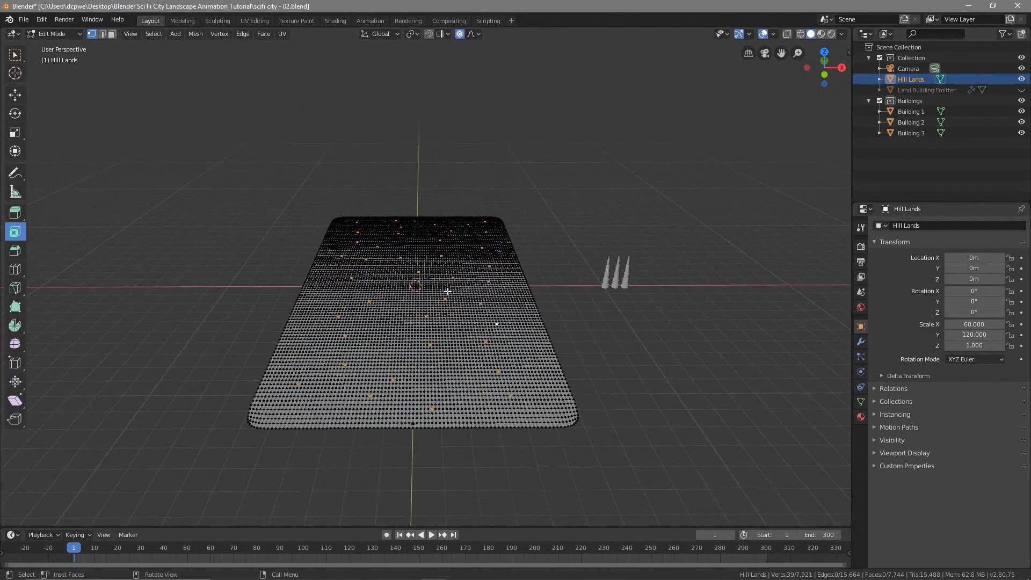
pyautogui.press('KP_0')
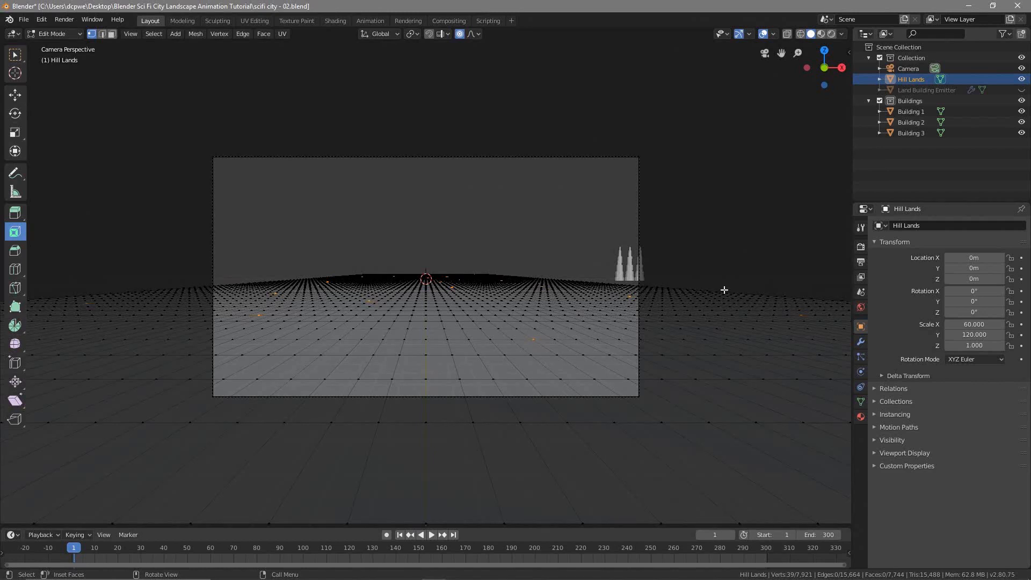
pyautogui.click(1020, 90)
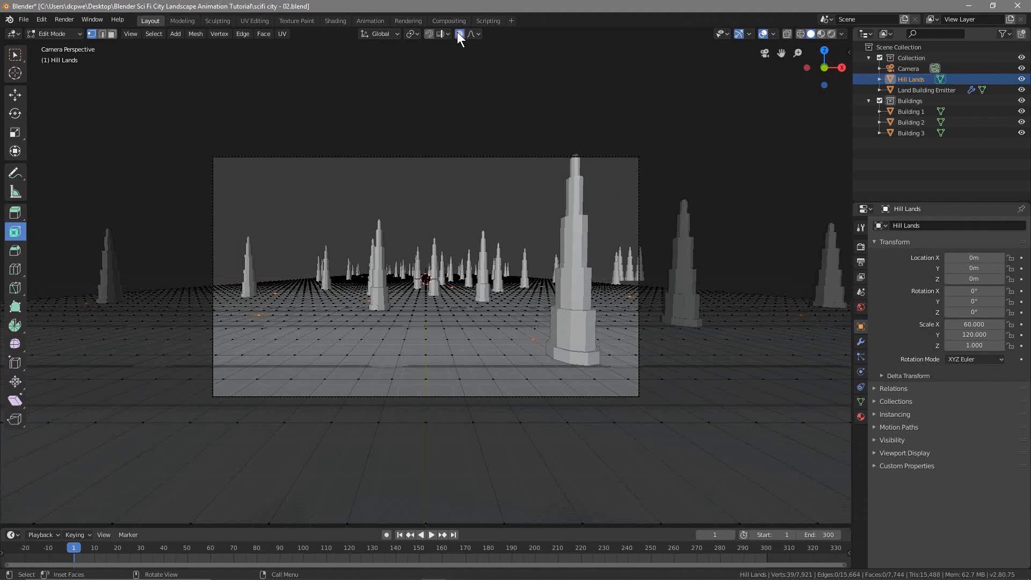
pyautogui.click(472, 35)
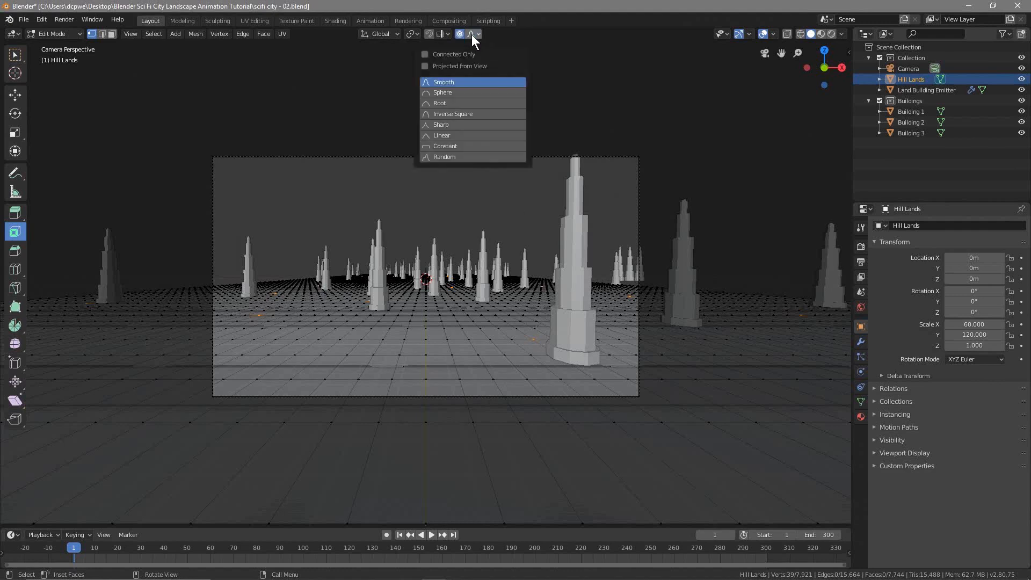
pyautogui.click(446, 81)
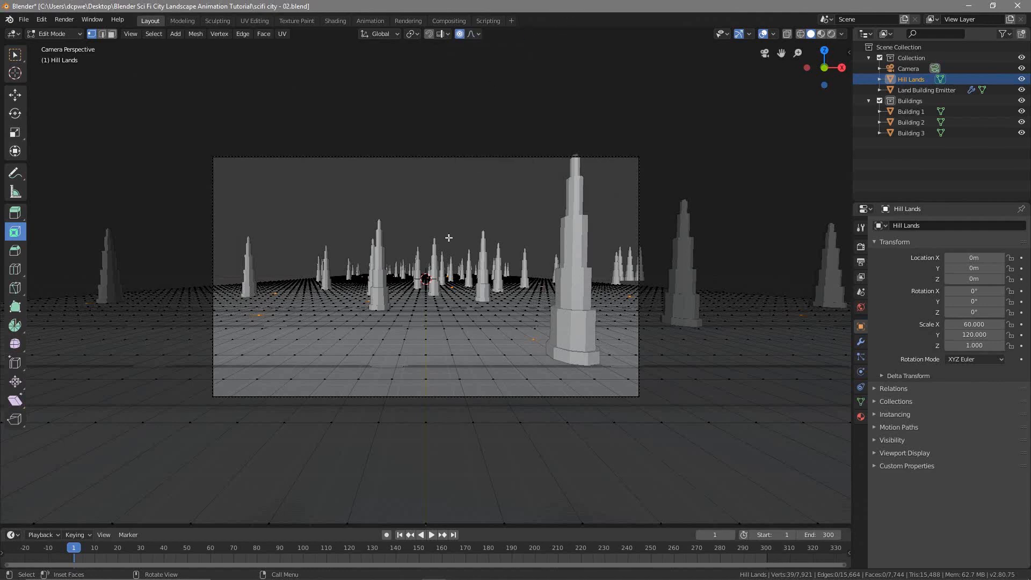
# Try raising the selected vertices about 2.78 m along Z with a proportional size of about 10.83, and undo the move
pyautogui.press('g')
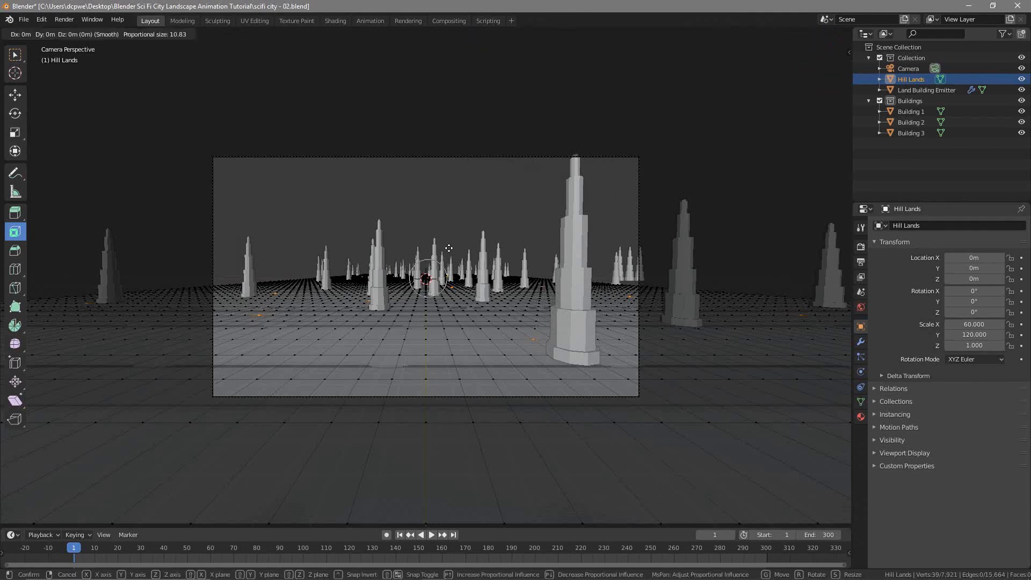
pyautogui.press('z')
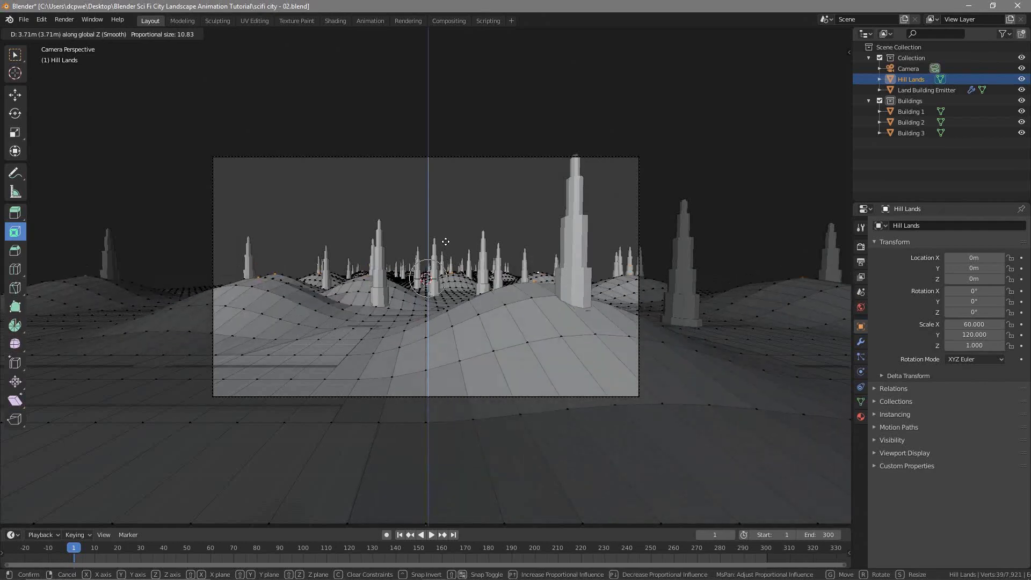
pyautogui.scroll(8, 446, 241)
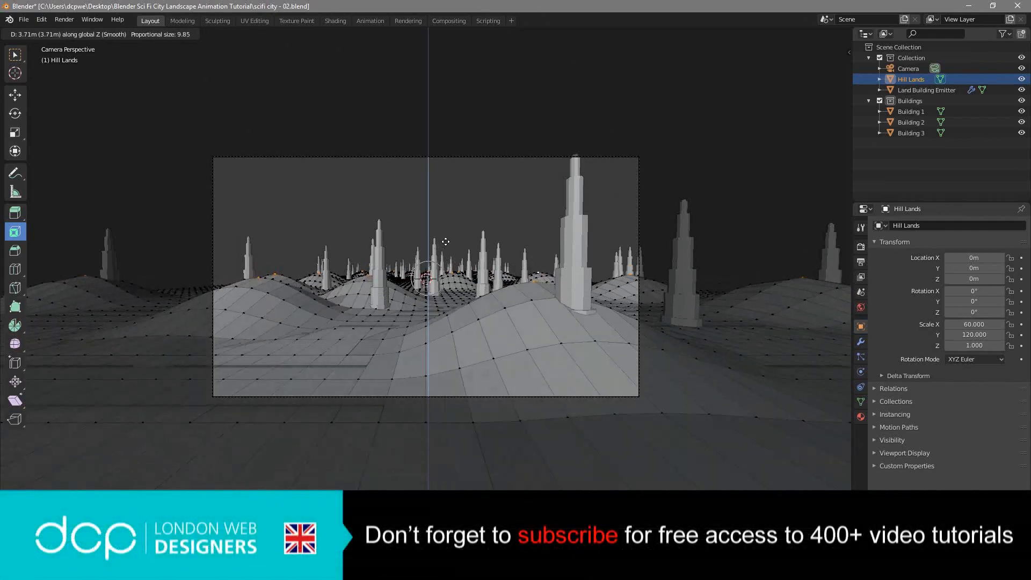
pyautogui.scroll(-6, 446, 242)
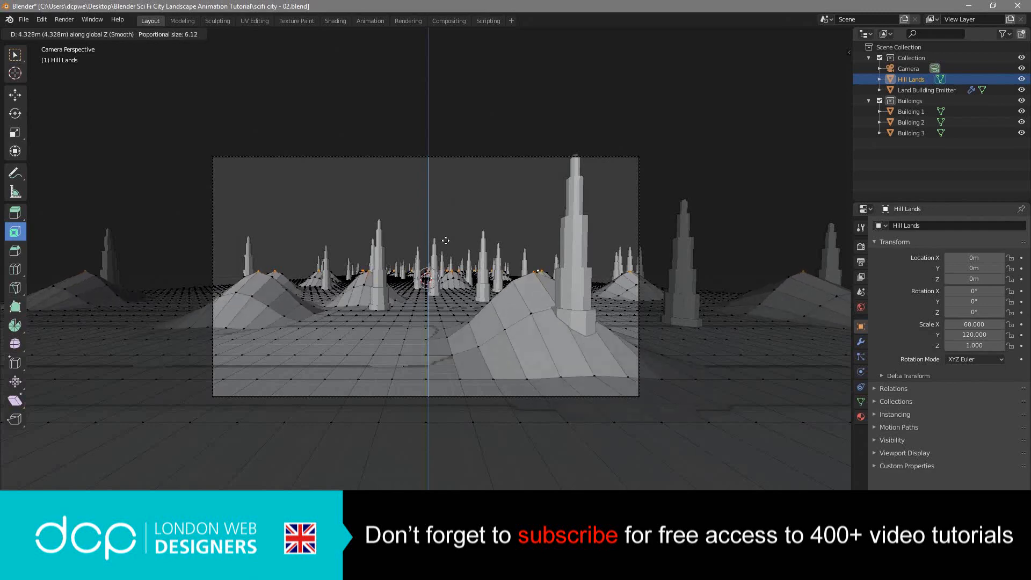
pyautogui.scroll(-2, 445, 240)
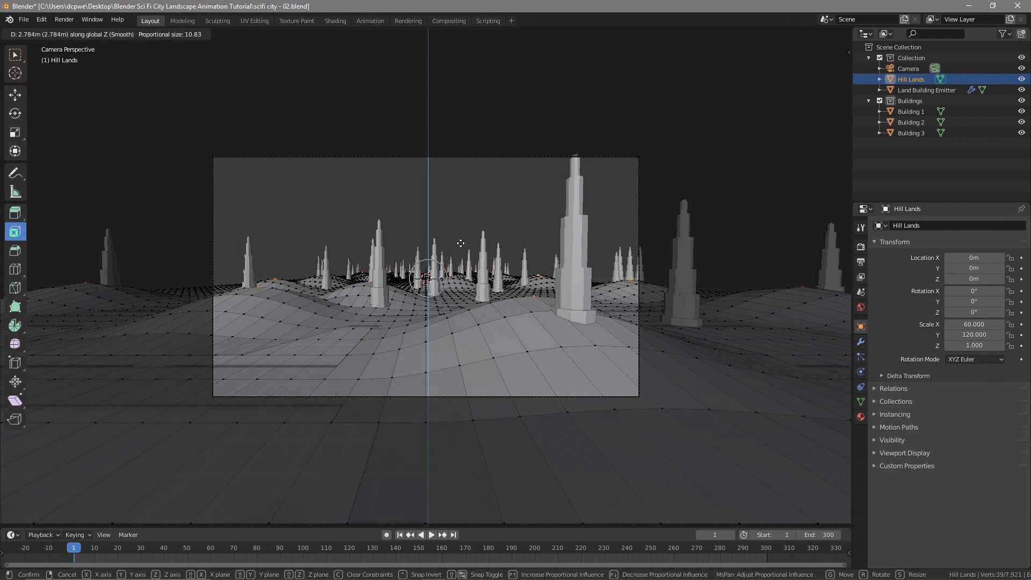
pyautogui.click(461, 243)
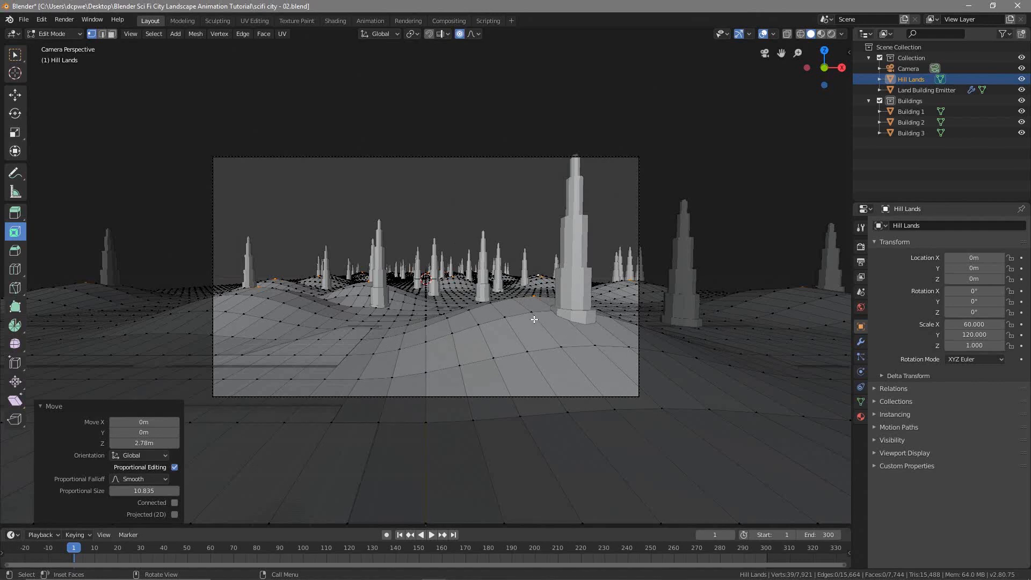
pyautogui.hotkey('ctrl', 'z')
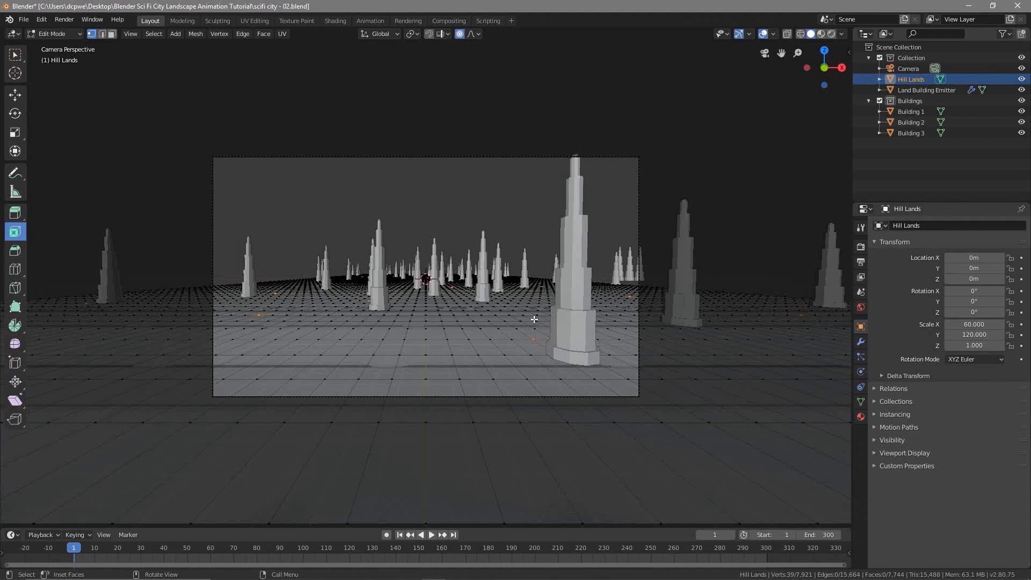
# Raise the selected Hill Lands vertices about 4.02 m along Z with smooth proportional editing at a size of about 10.83
pyautogui.press('g')
pyautogui.press('z')
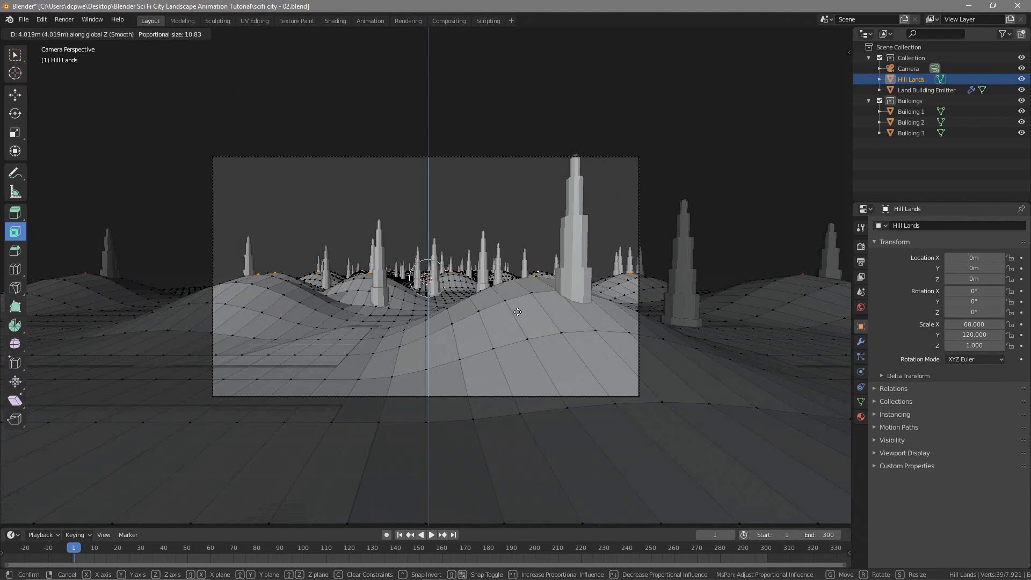
pyautogui.click(517, 312)
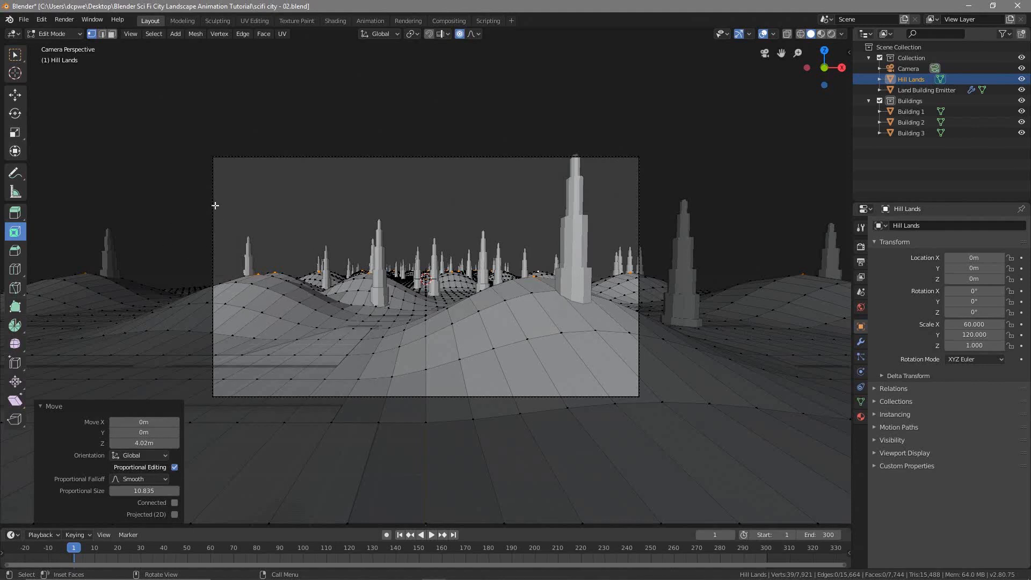
# Return to Object Mode and display the scene in material preview shading with the overlays hidden
pyautogui.click(55, 37)
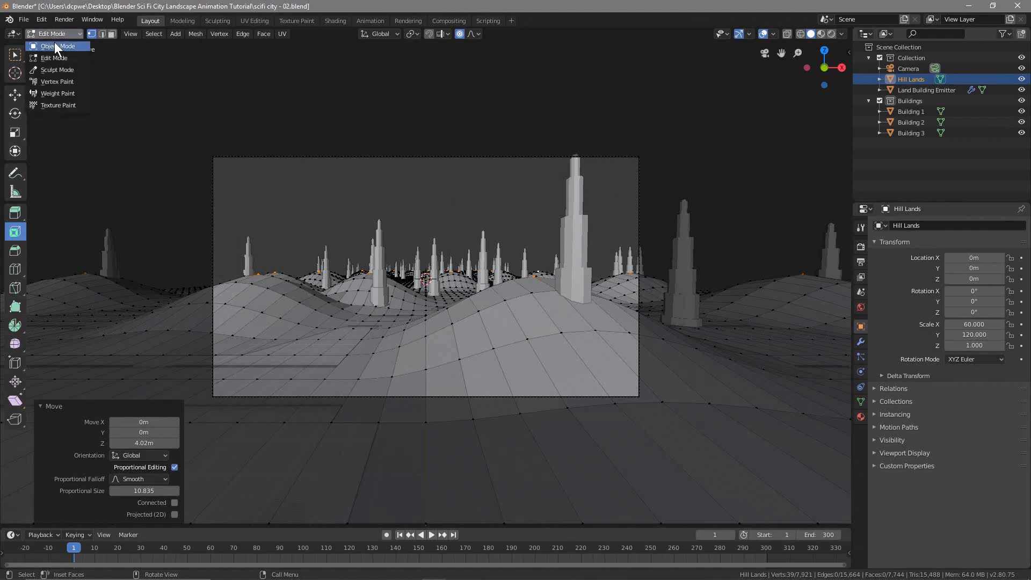
pyautogui.click(55, 44)
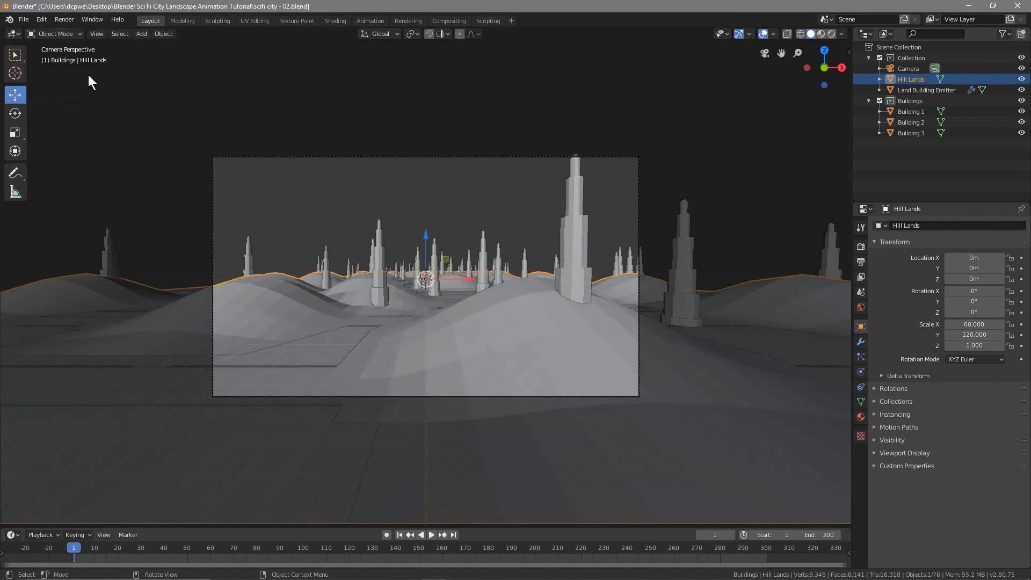
pyautogui.click(822, 33)
pyautogui.click(763, 33)
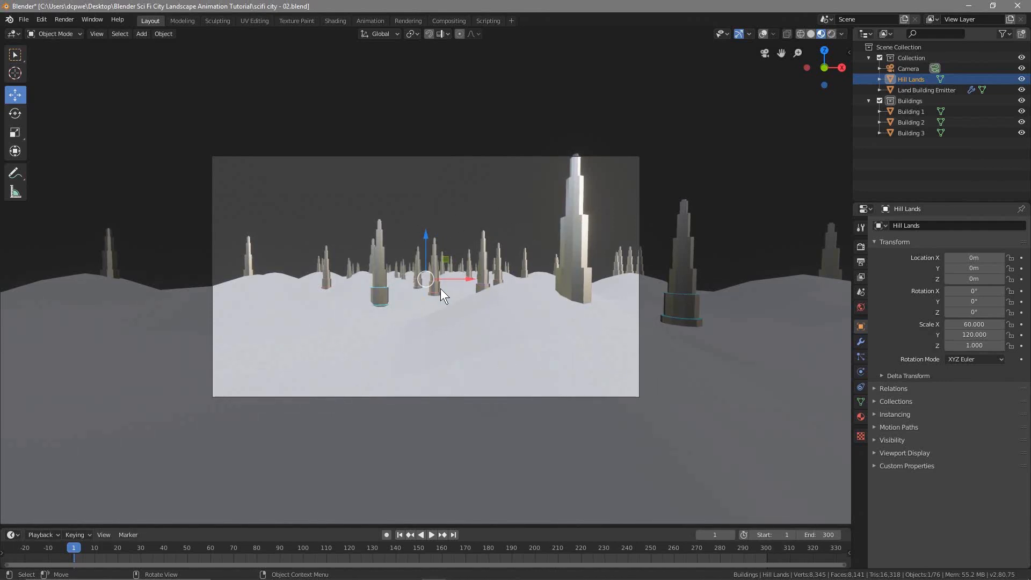
# Lower the three original buildings beside the land together by about 0.323 m along Z, and return to the camera view
pyautogui.moveTo(470, 357); pyautogui.dragTo(328, 327, button='middle')
pyautogui.moveTo(596, 309); pyautogui.dragTo(383, 232, button='middle')
pyautogui.moveTo(549, 243); pyautogui.dragTo(418, 269, button='middle')
pyautogui.click(521, 215)
pyautogui.keyDown('shift'); pyautogui.click(543, 197); pyautogui.keyUp('shift')
pyautogui.keyDown('shift'); pyautogui.click(567, 199); pyautogui.keyUp('shift')
pyautogui.moveTo(542, 186); pyautogui.dragTo(540, 181)
pyautogui.moveTo(141, 278); pyautogui.dragTo(178, 207, button='middle')
pyautogui.moveTo(228, 183); pyautogui.dragTo(207, 198, button='middle')
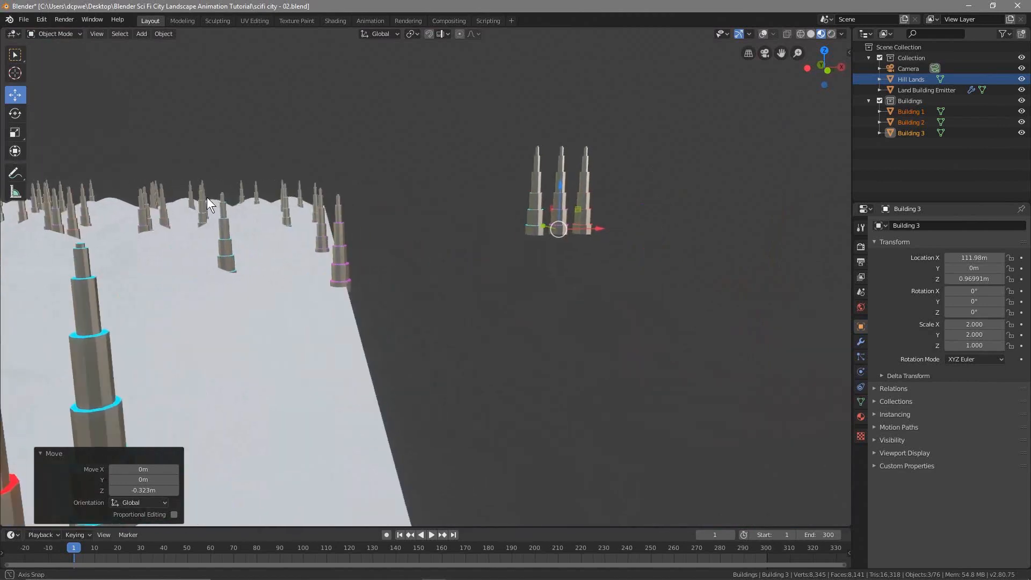
pyautogui.press('KP_0')
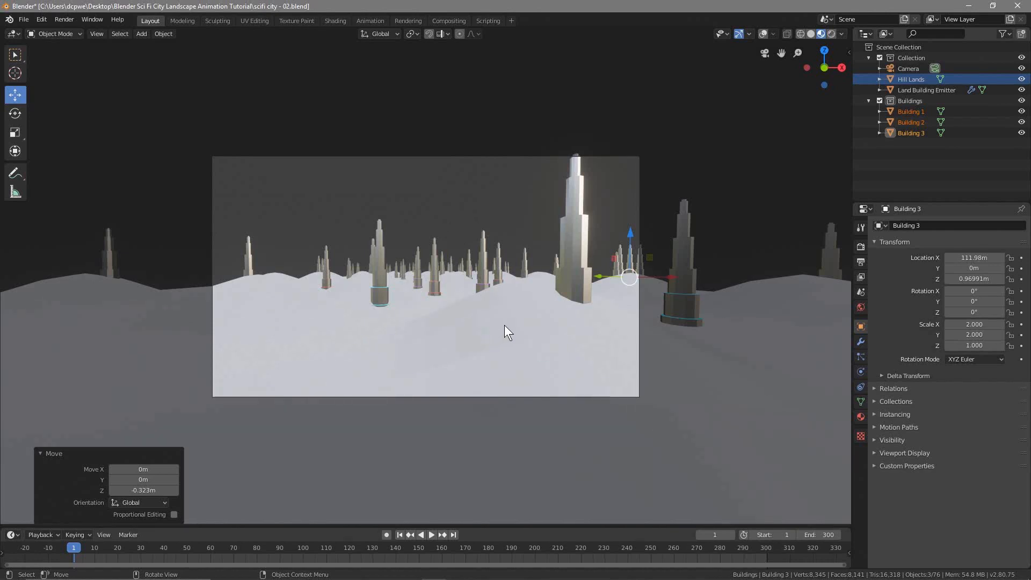
# Set the emission strength of Building 1's cyan lights material to 50
pyautogui.click(919, 112)
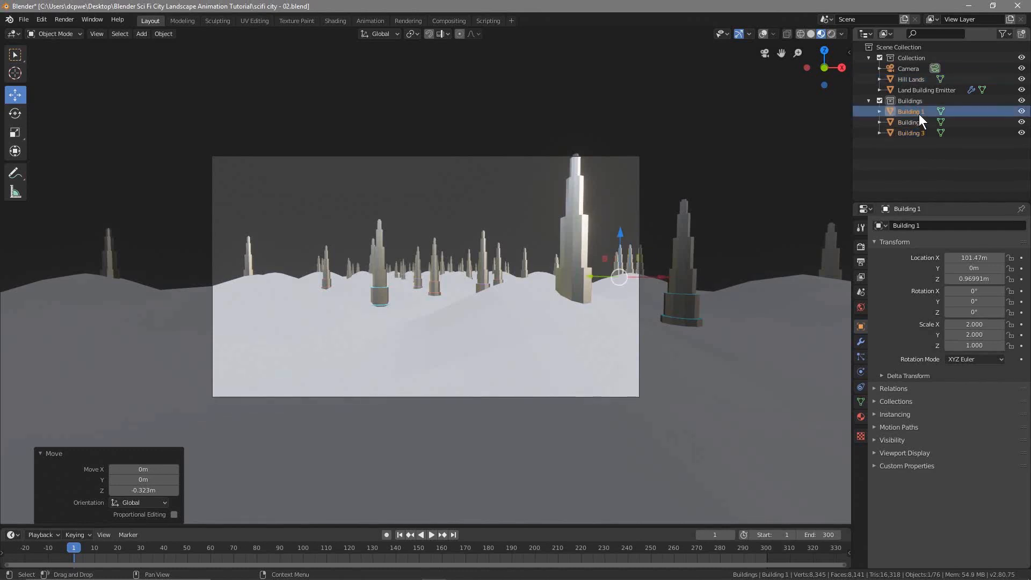
pyautogui.click(860, 414)
pyautogui.click(984, 391)
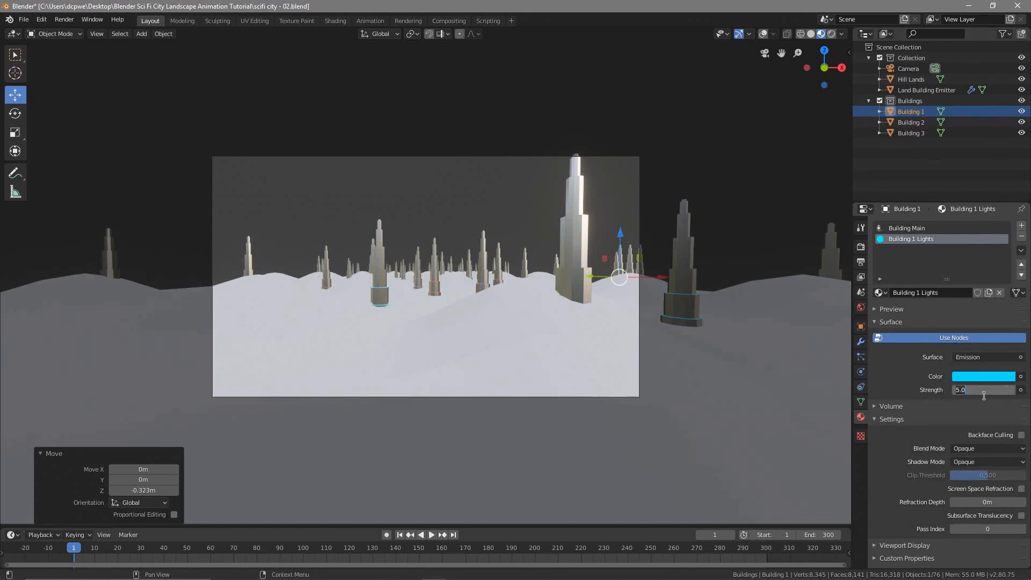
pyautogui.write('50')
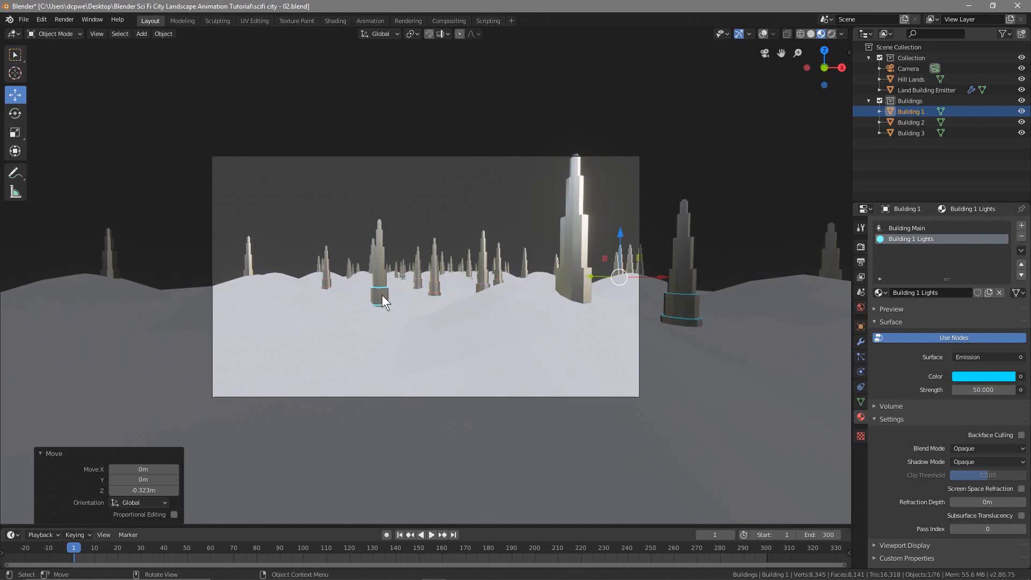
# Set the emission strength of Building 2's magenta lights material to 50
pyautogui.click(907, 124)
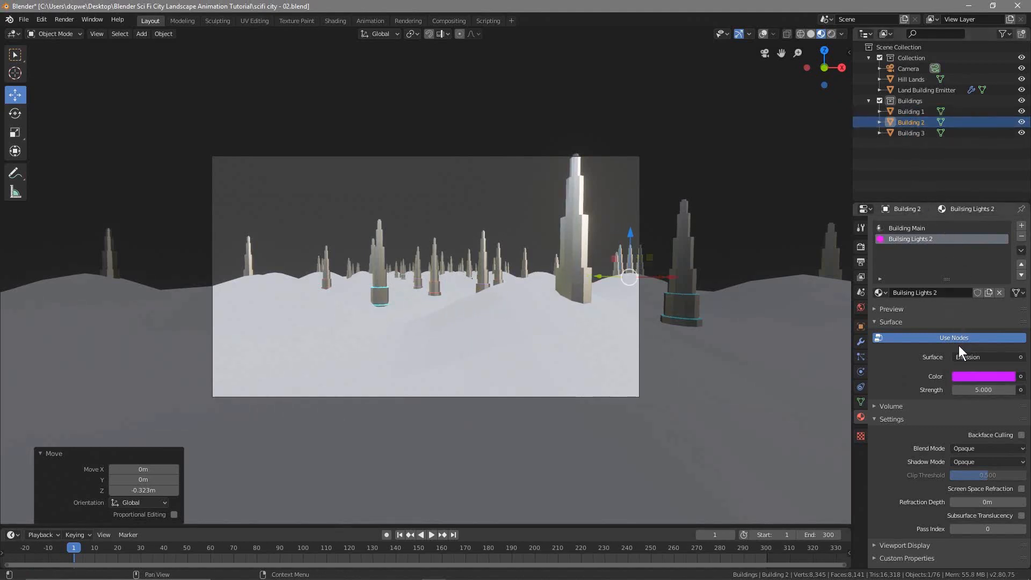
pyautogui.doubleClick(991, 390)
pyautogui.write('50')
pyautogui.press('Return')
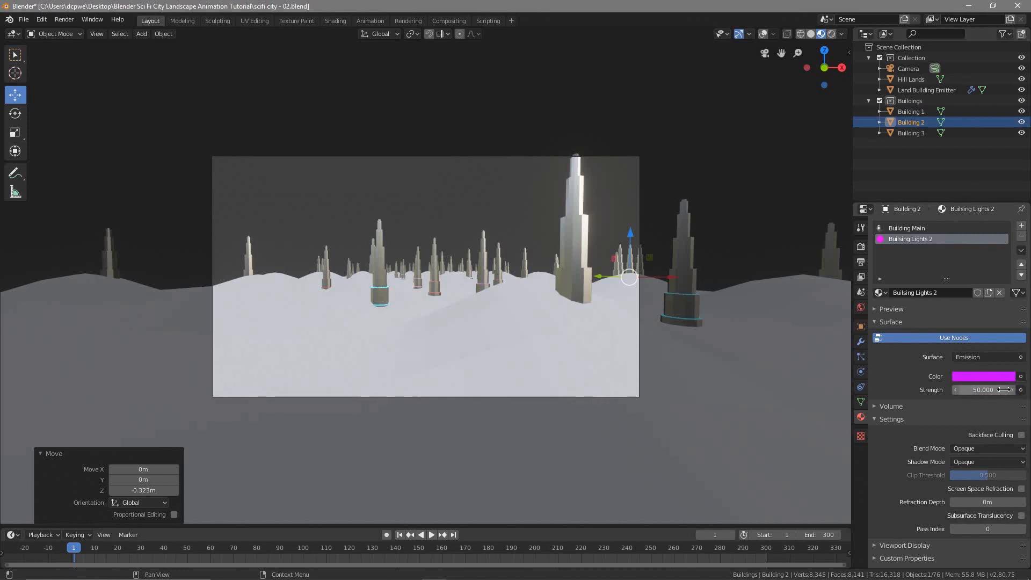
# Set the emission strength of Building 3's red light material to 50
pyautogui.click(910, 133)
pyautogui.doubleClick(986, 387)
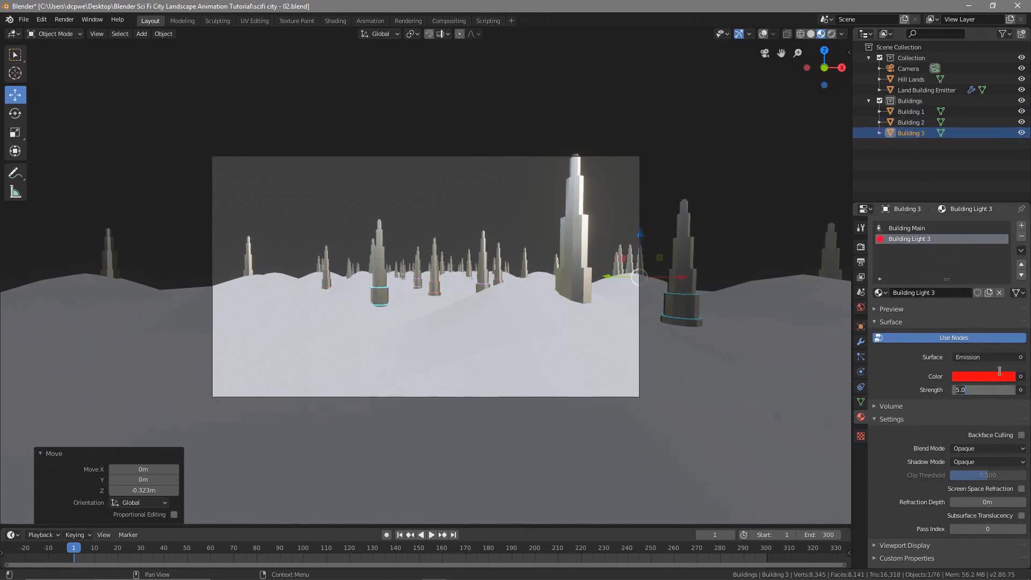
pyautogui.write('50')
pyautogui.press('Return')
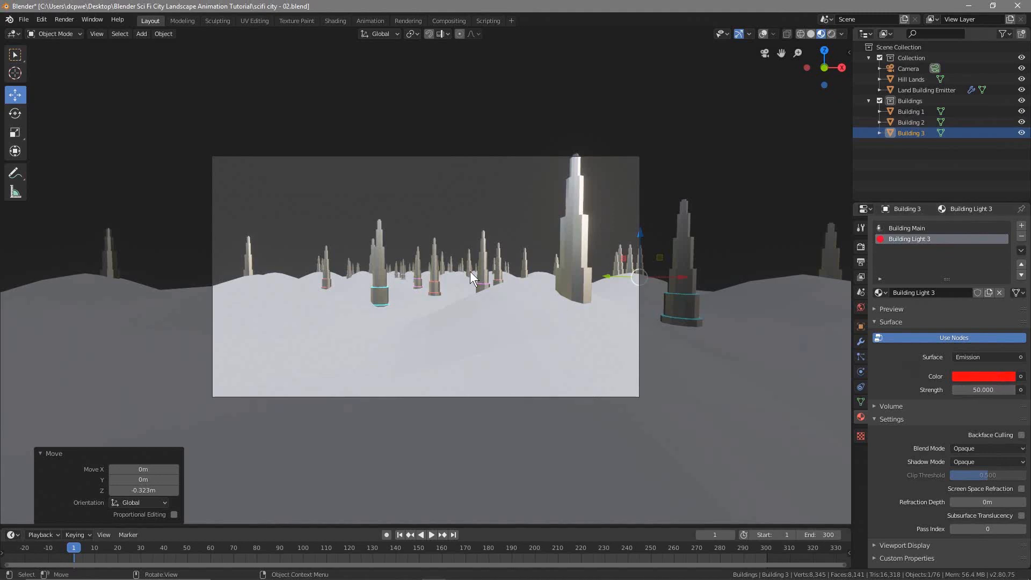
# Save the project as a new incremented file named scifi city - 03.blend
pyautogui.click(24, 19)
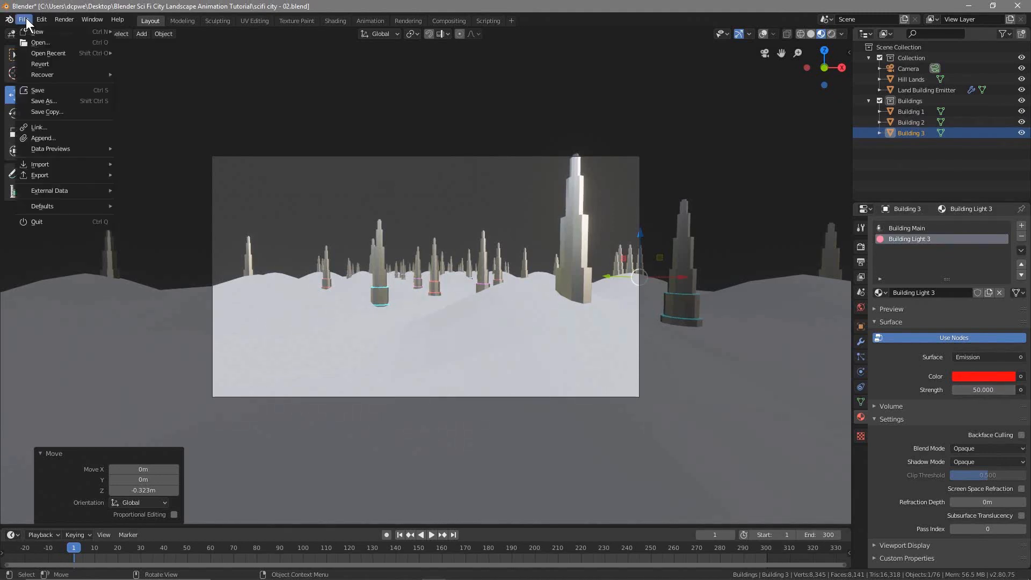
pyautogui.click(51, 101)
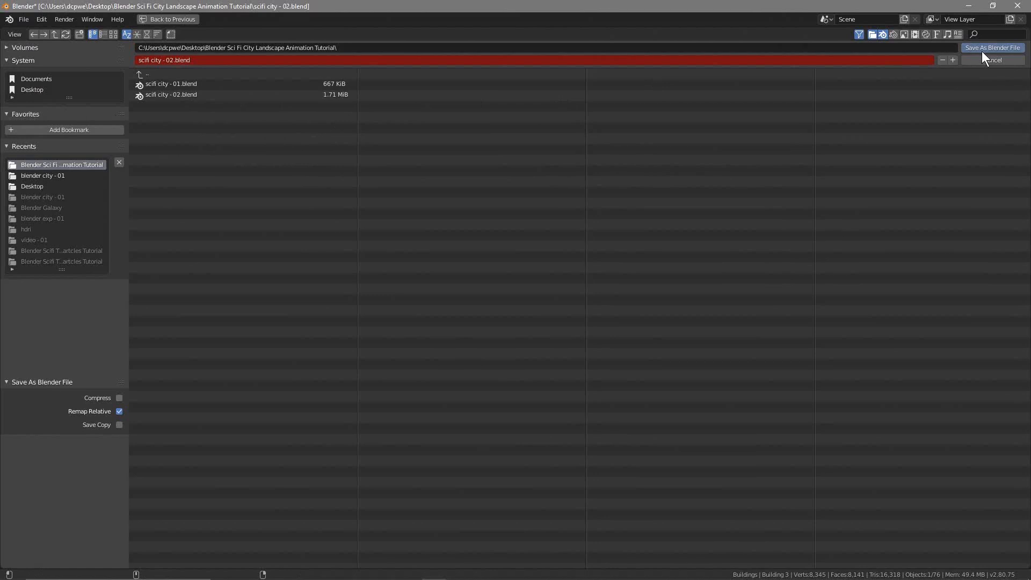
pyautogui.click(954, 59)
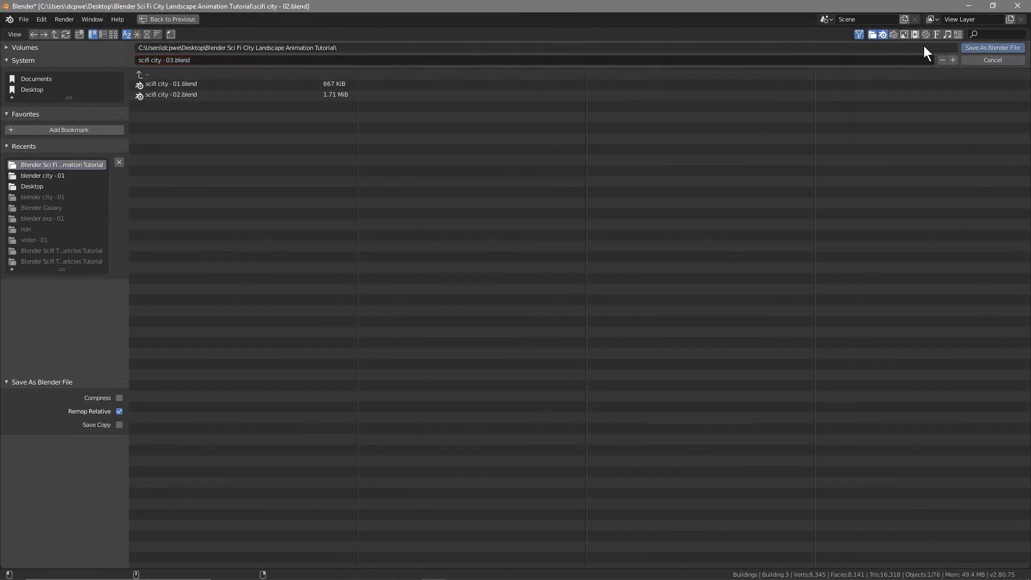
pyautogui.click(983, 47)
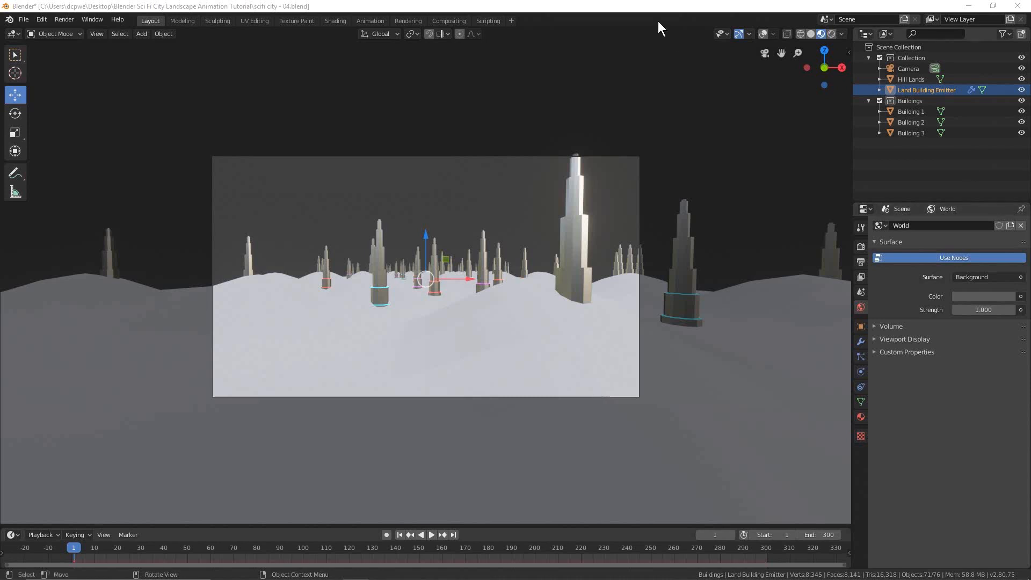
# Switch the camera view to rendered shading to preview the glowing building lights
pyautogui.click(831, 33)
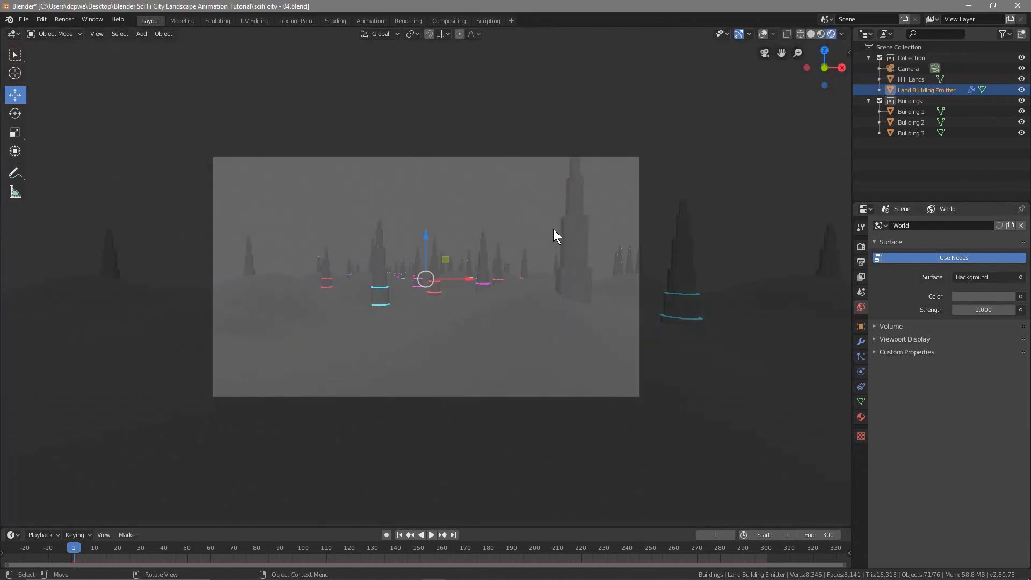
# Add a Sun light and raise it about 12.5 m along the Z axis
pyautogui.hotkey('shift', 'a')
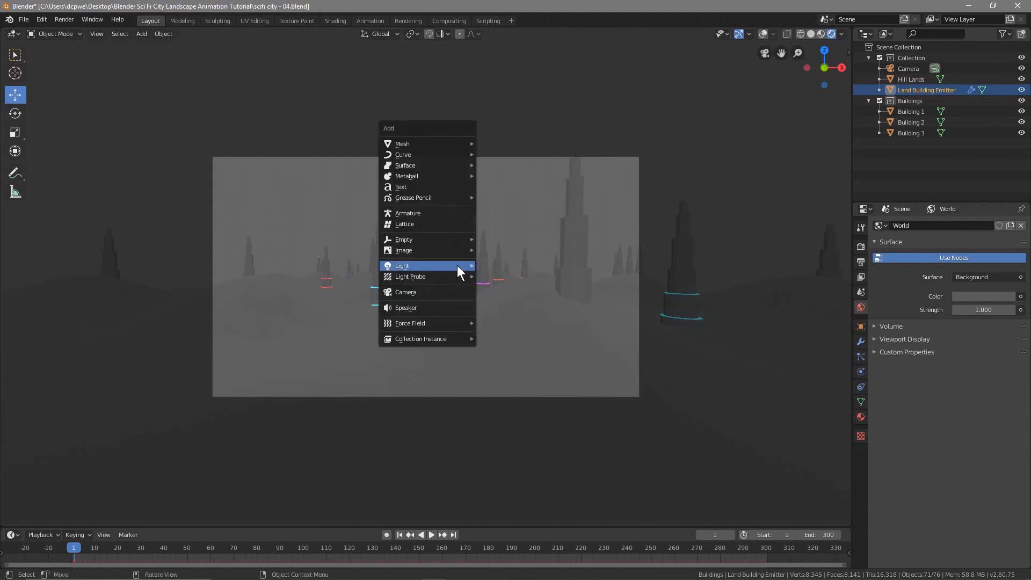
pyautogui.moveTo(456, 265)
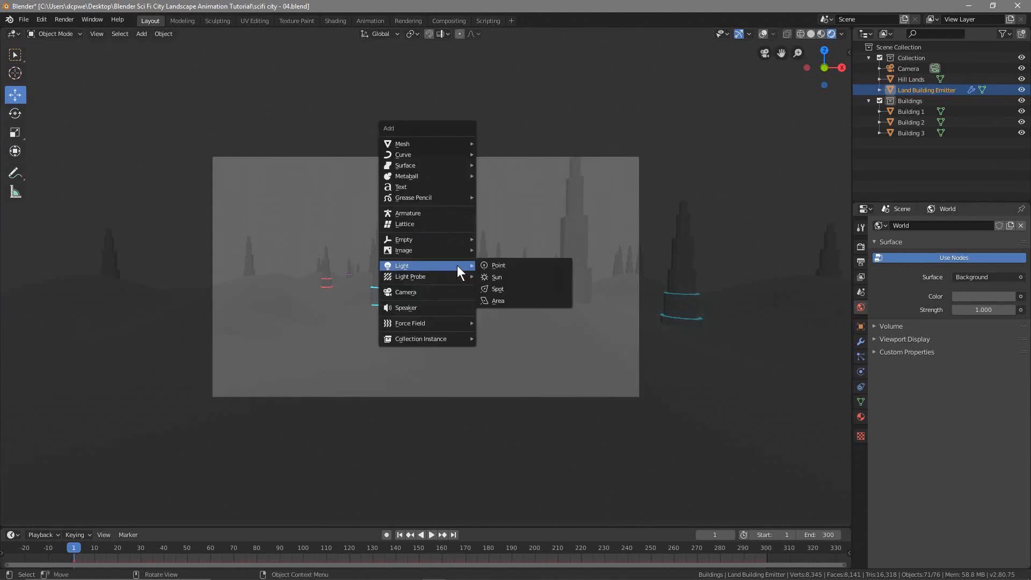
pyautogui.click(504, 277)
pyautogui.moveTo(425, 240); pyautogui.dragTo(430, 53)
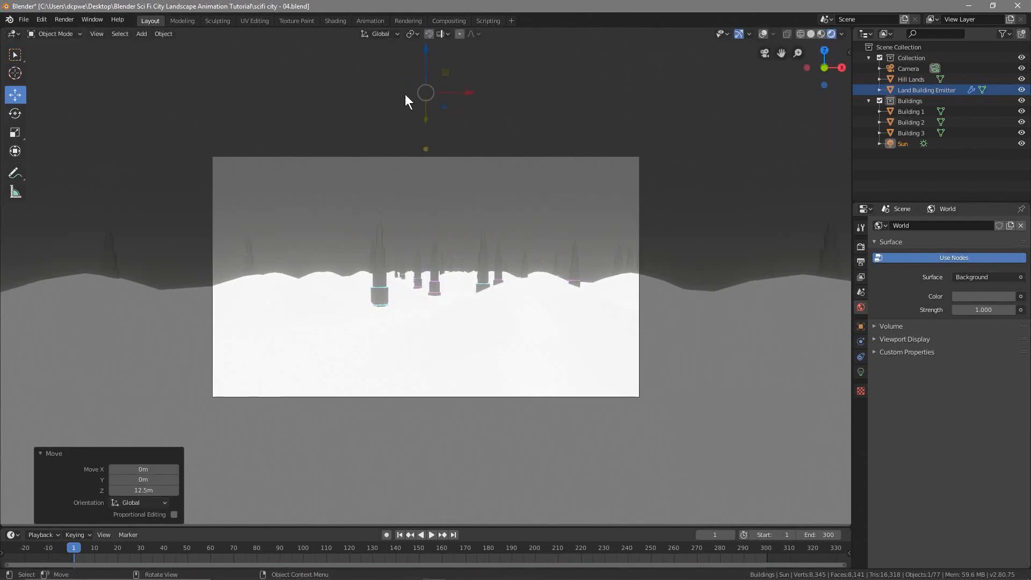
# Change the sun light's color to fully saturated red
pyautogui.click(860, 371)
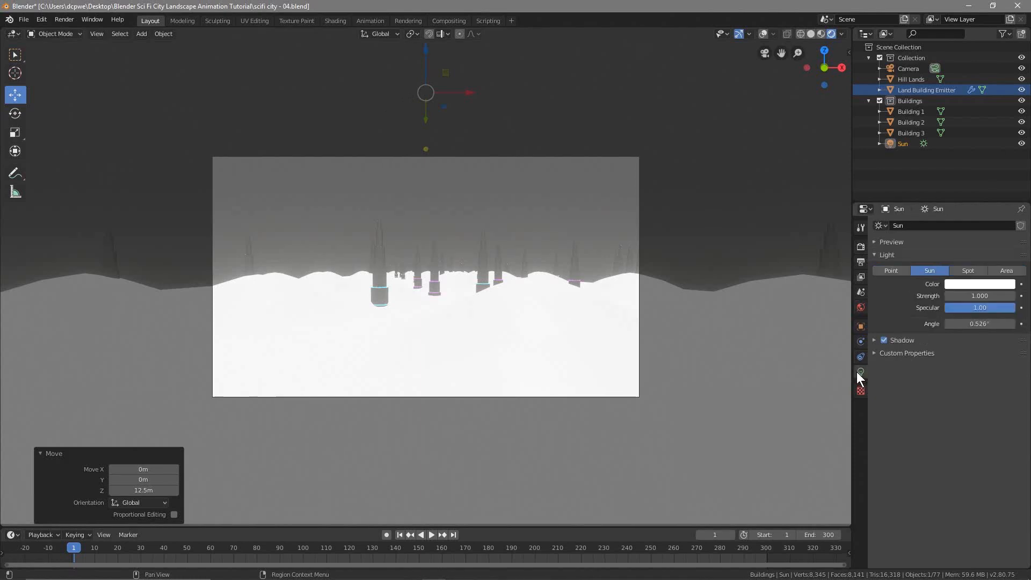
pyautogui.click(957, 283)
pyautogui.moveTo(958, 186); pyautogui.dragTo(959, 220)
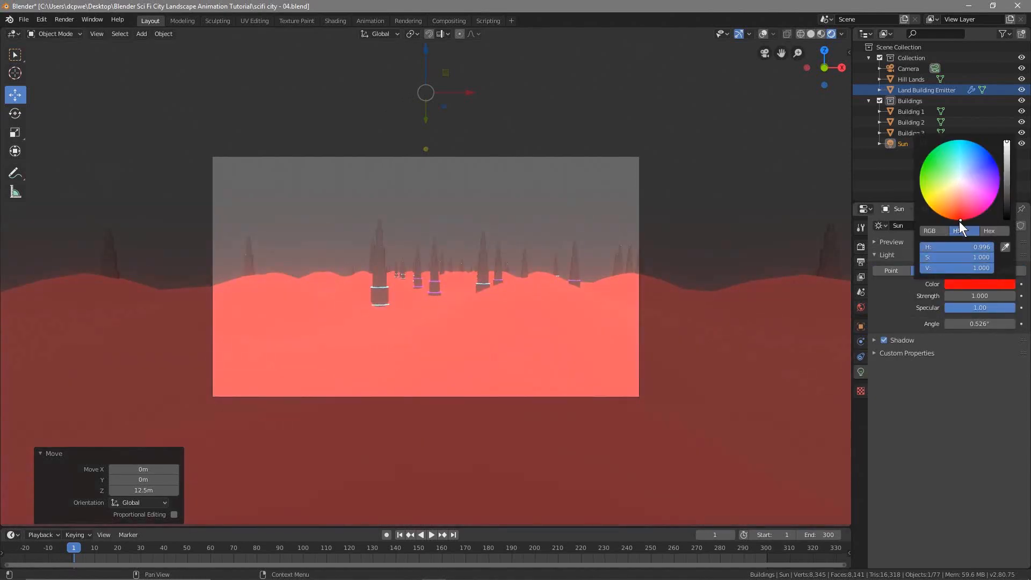
# Set the sun light's strength to 1.9 and its angle to 26.5°
pyautogui.click(966, 294)
pyautogui.write('.9')
pyautogui.press('Return')
pyautogui.click(982, 320)
pyautogui.write('26.5')
pyautogui.press('Return')
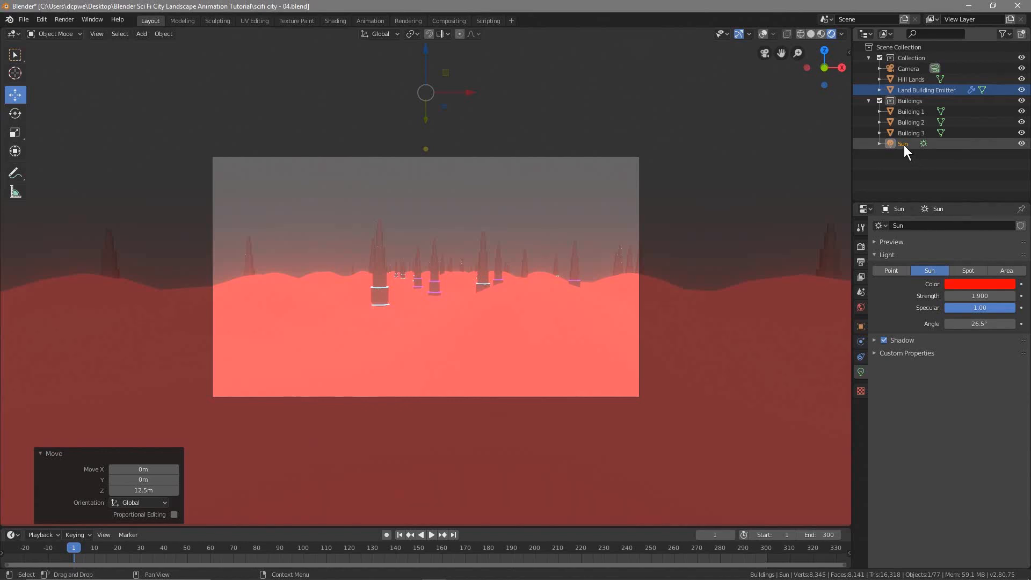
# Darken the world background color to black
pyautogui.click(861, 307)
pyautogui.click(987, 296)
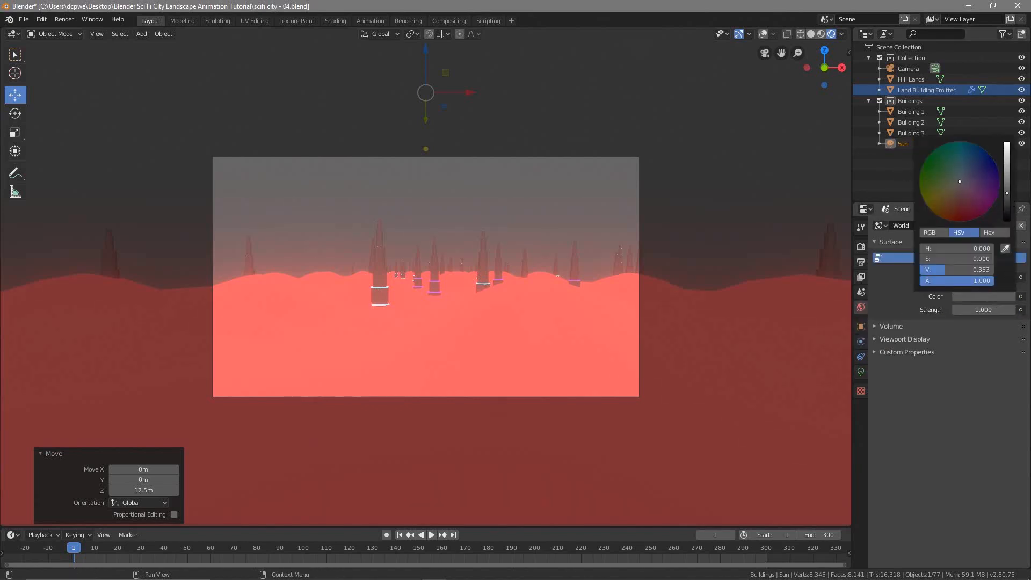
pyautogui.moveTo(1007, 192); pyautogui.dragTo(1007, 221)
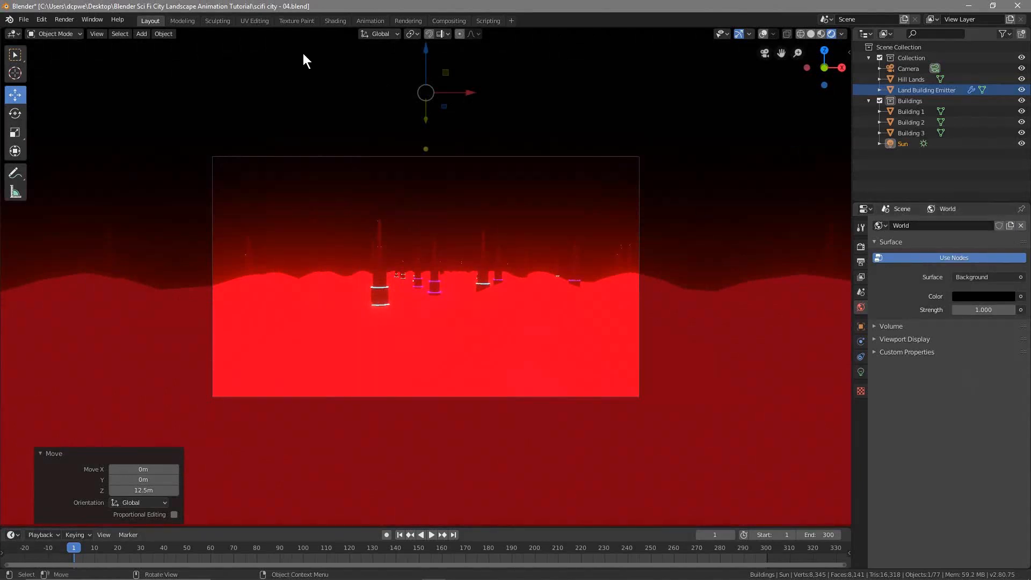
# Switch to the Shading workspace, display the World shader nodes, and make room around the Background and World Output nodes
pyautogui.click(334, 22)
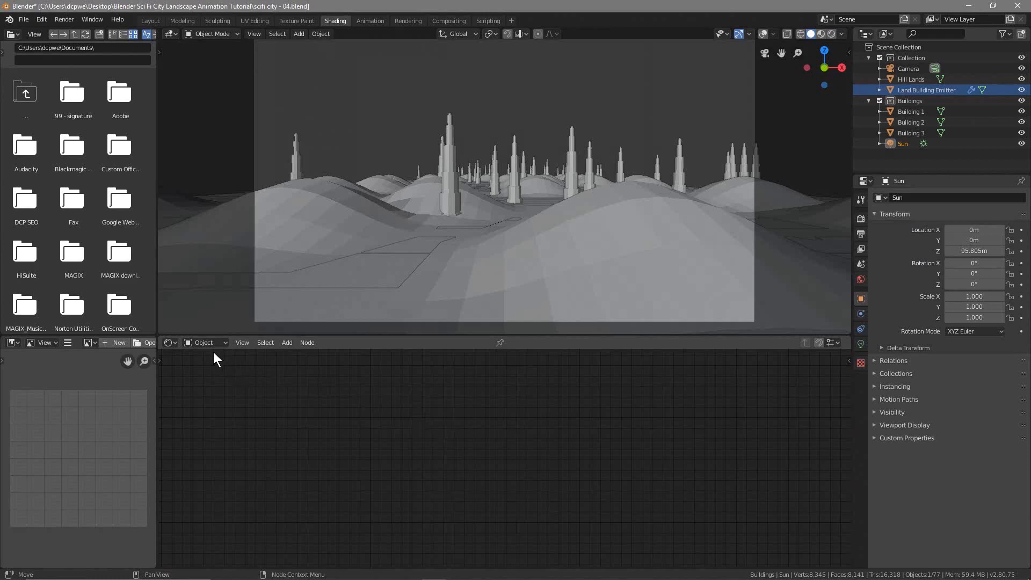
pyautogui.click(199, 344)
pyautogui.click(204, 366)
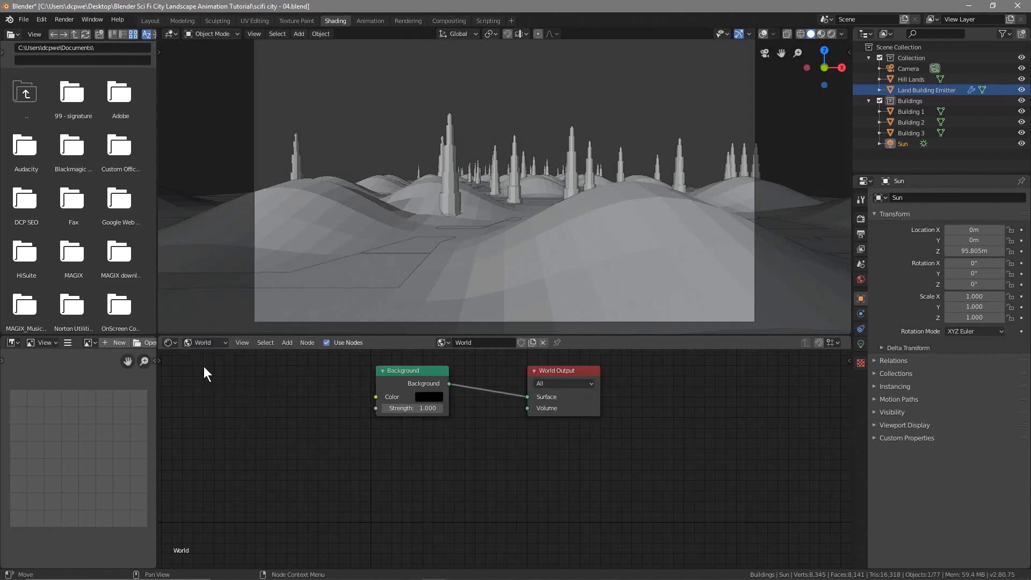
pyautogui.moveTo(536, 405); pyautogui.dragTo(570, 417)
pyautogui.moveTo(416, 370); pyautogui.dragTo(451, 385)
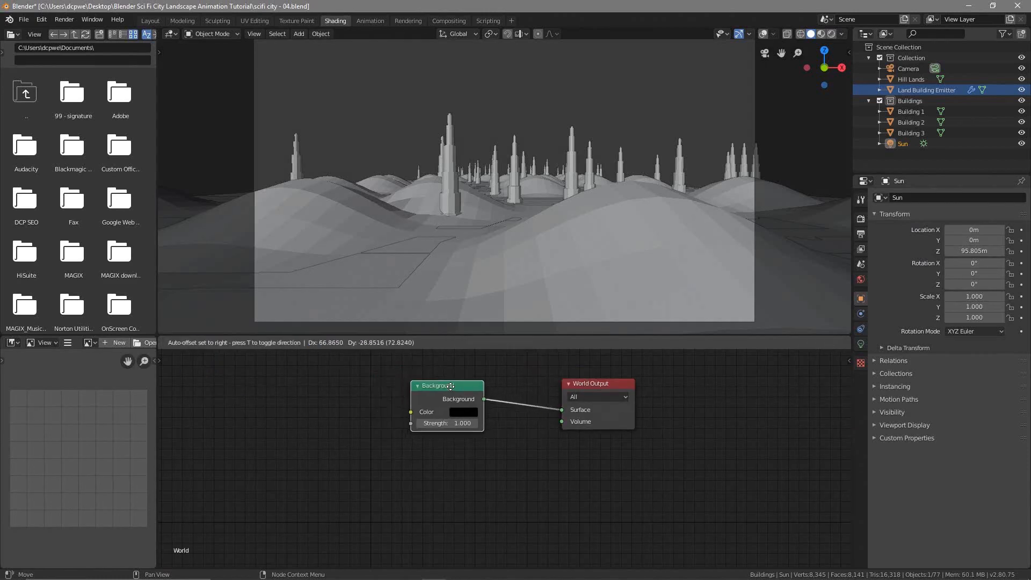
pyautogui.scroll(-6, 534, 452)
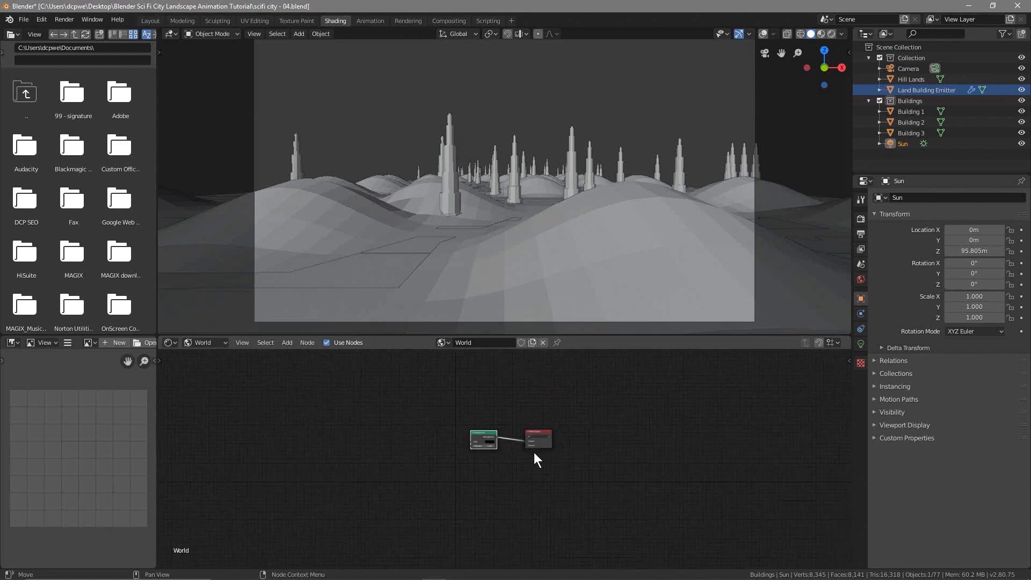
pyautogui.scroll(2, 533, 463)
pyautogui.scroll(-5, 589, 448)
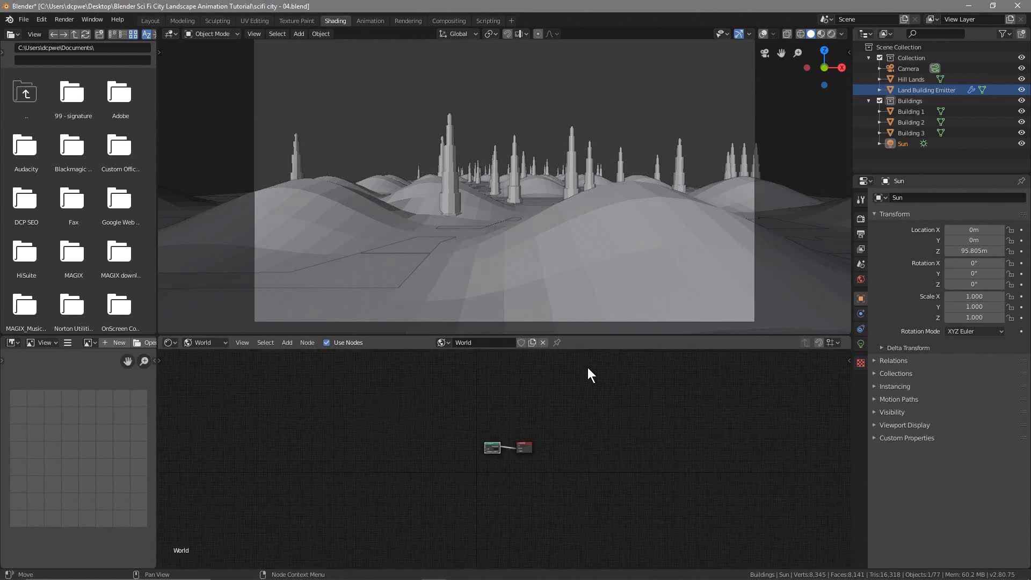
pyautogui.scroll(9, 522, 499)
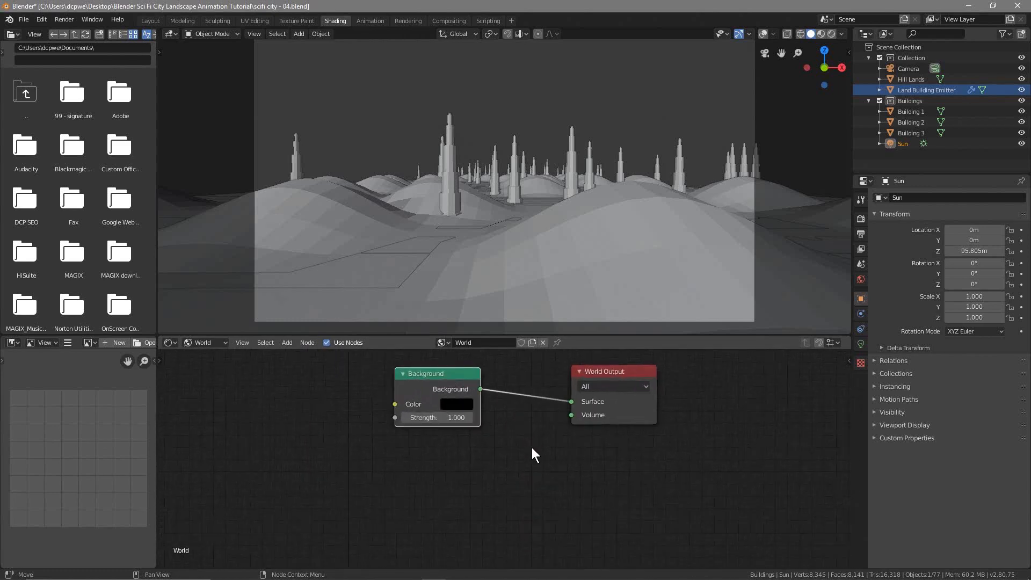
pyautogui.scroll(-2, 532, 447)
pyautogui.moveTo(540, 470); pyautogui.dragTo(558, 497, button='middle')
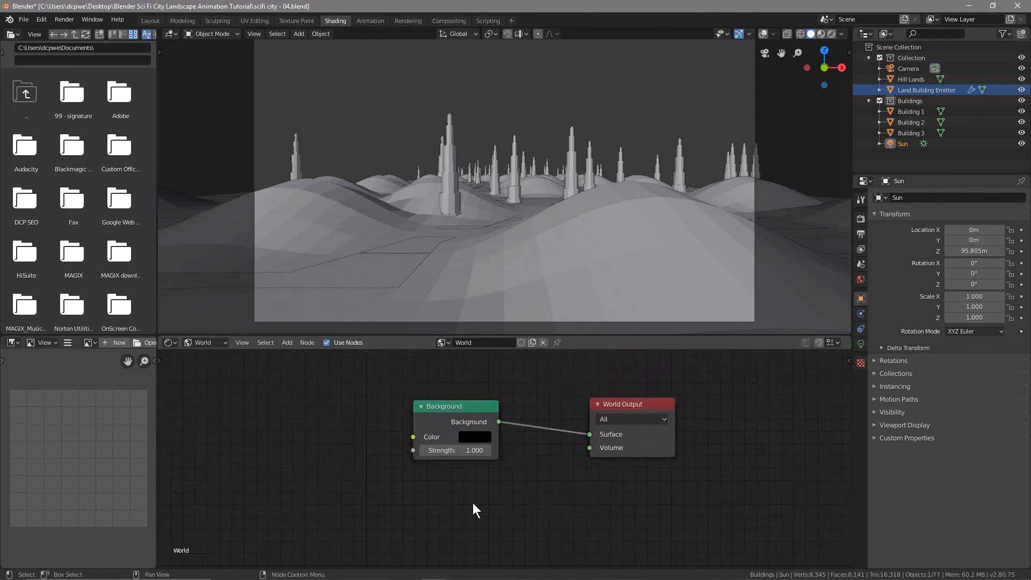
# Add a Volume Scatter node below the Background node and connect it to the World Output's Volume input
pyautogui.hotkey('shift', 'a')
pyautogui.moveTo(472, 501)
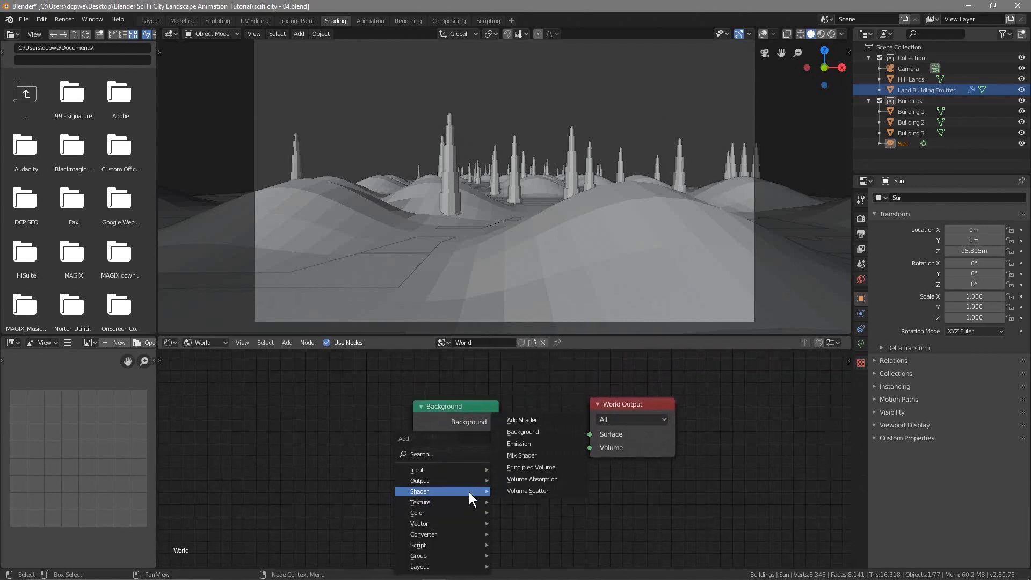
pyautogui.click(526, 491)
pyautogui.click(510, 494)
pyautogui.moveTo(535, 503); pyautogui.dragTo(590, 449)
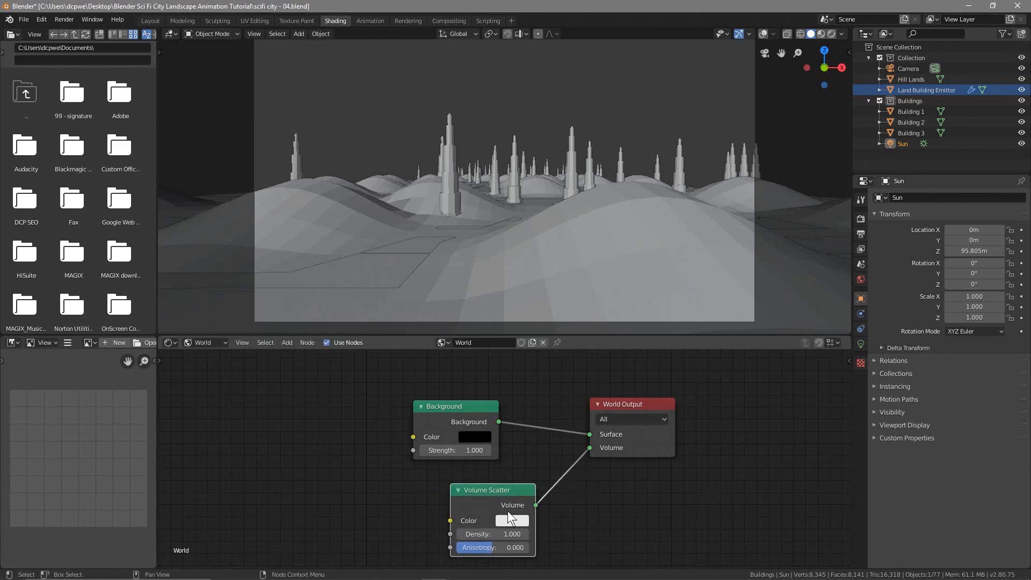
# Set the Volume Scatter's density to 0.015 and anisotropy to 0.8, and save the project
pyautogui.click(510, 534)
pyautogui.write('0.015')
pyautogui.press('Return')
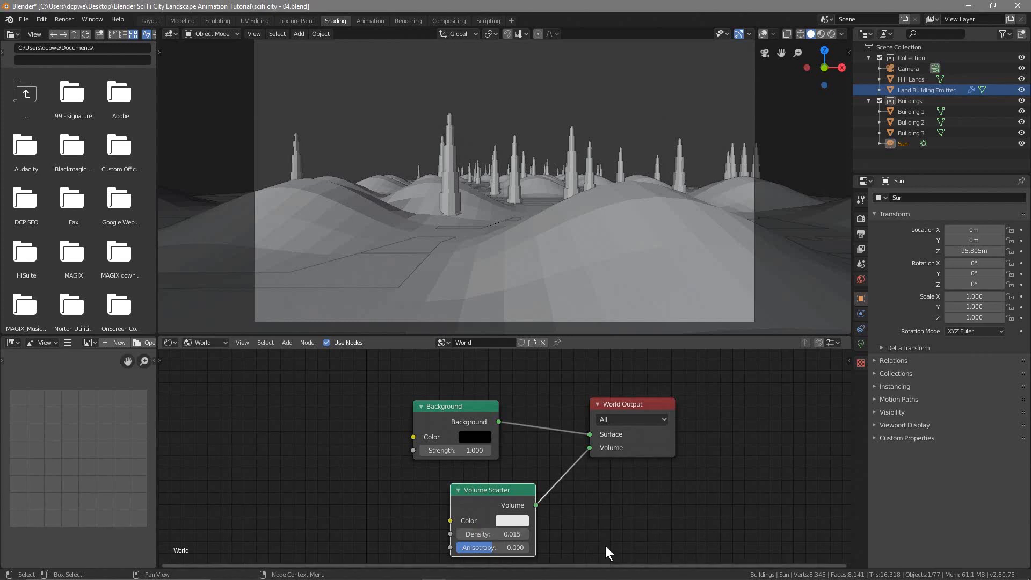
pyautogui.click(490, 546)
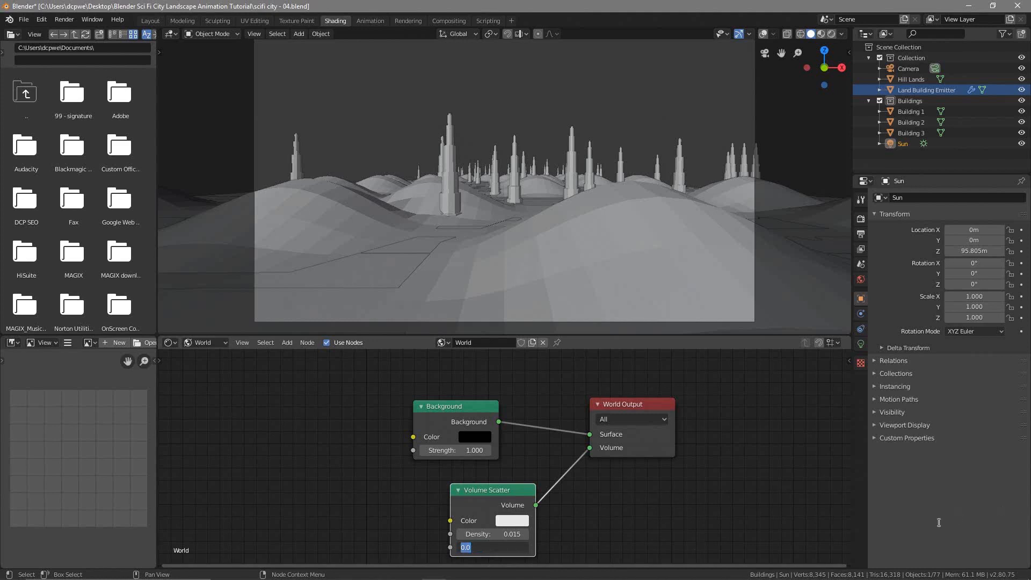
pyautogui.write('0.8')
pyautogui.press('Return')
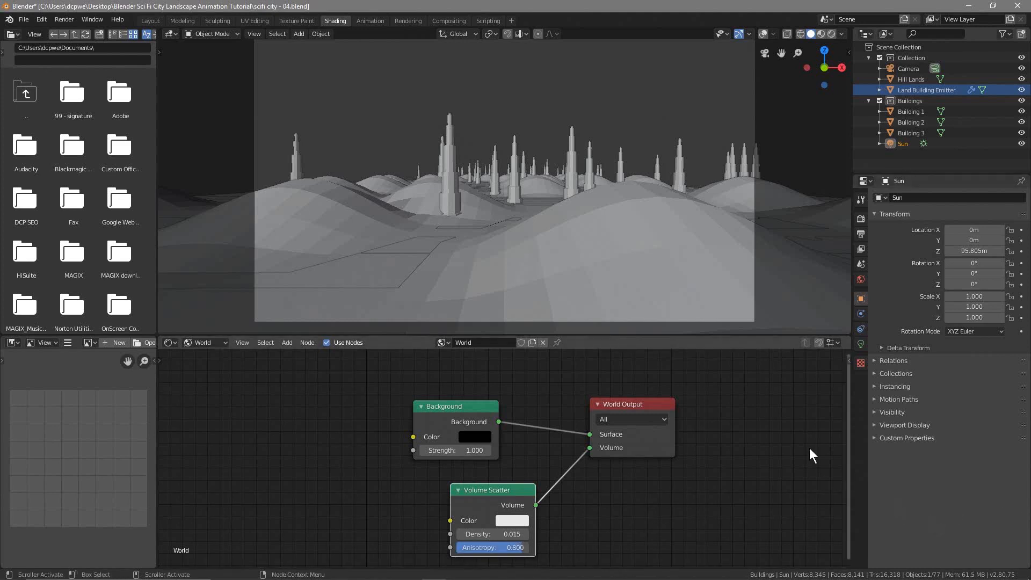
pyautogui.click(24, 19)
pyautogui.click(39, 92)
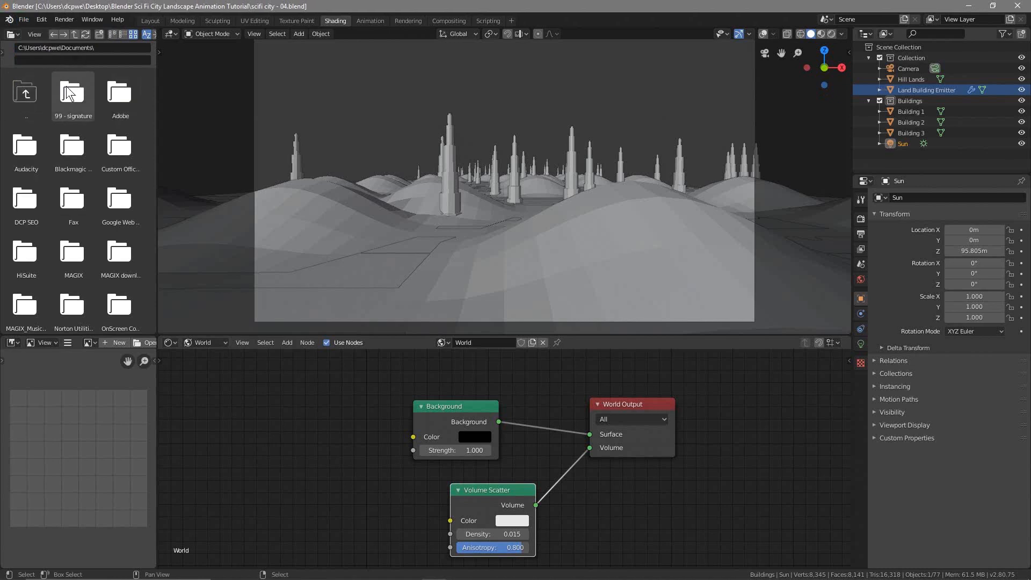
# Preview the camera view in rendered shading and tidy the positions of the Background and Volume Scatter nodes
pyautogui.click(831, 34)
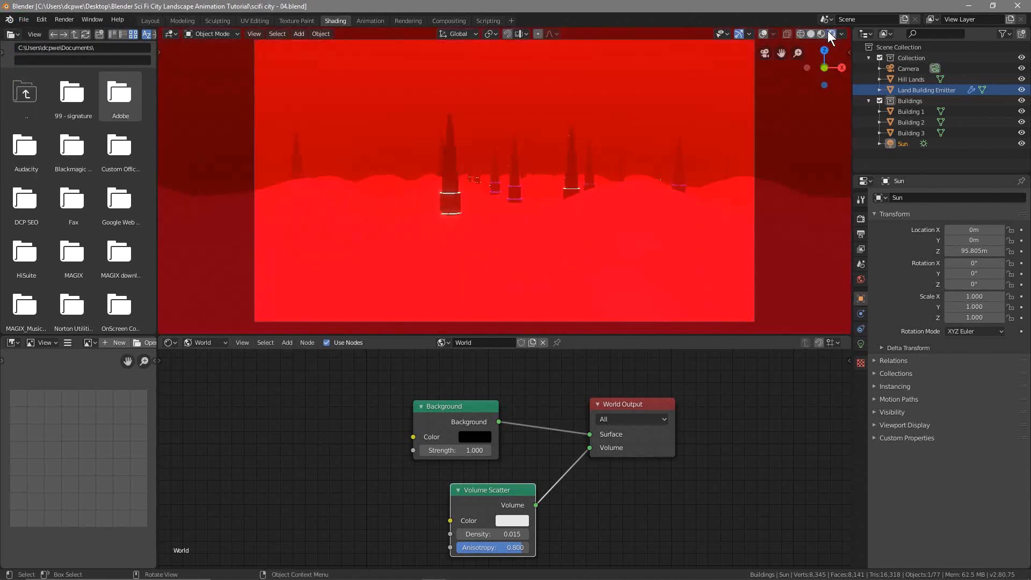
pyautogui.moveTo(469, 410); pyautogui.dragTo(495, 400)
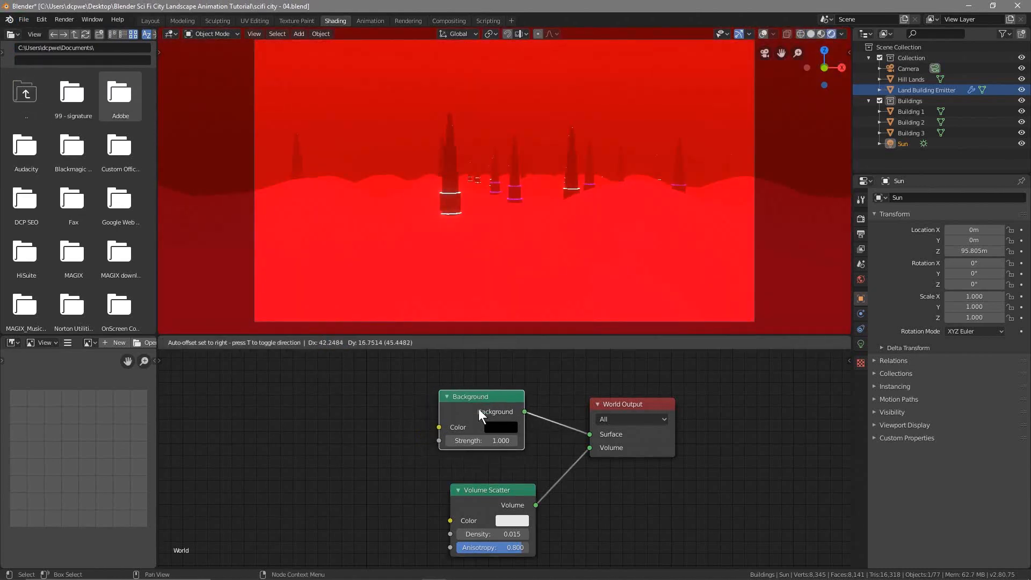
pyautogui.moveTo(497, 484); pyautogui.dragTo(505, 477)
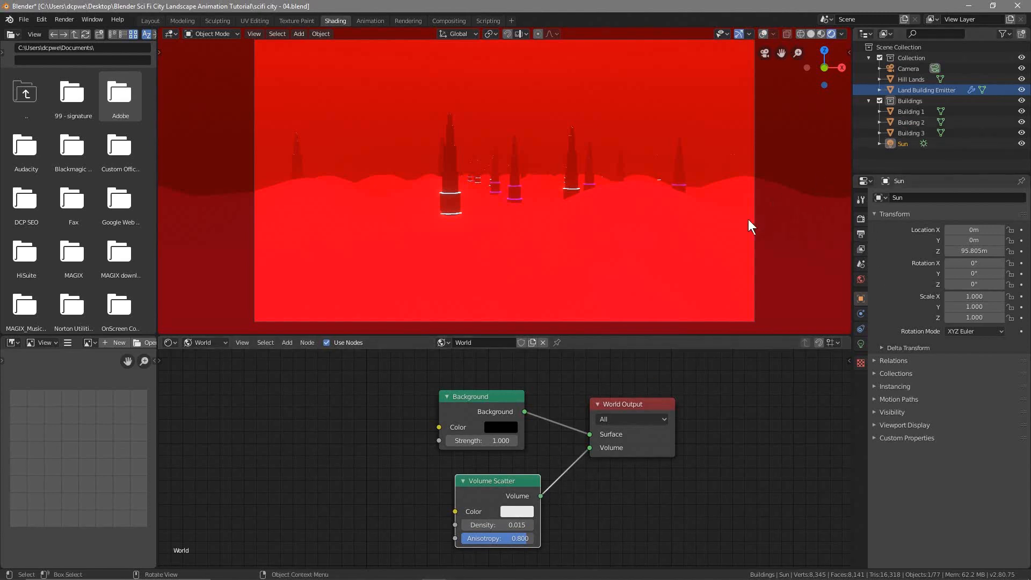
# Create a new material named Land on the Hill Lands object
pyautogui.click(913, 79)
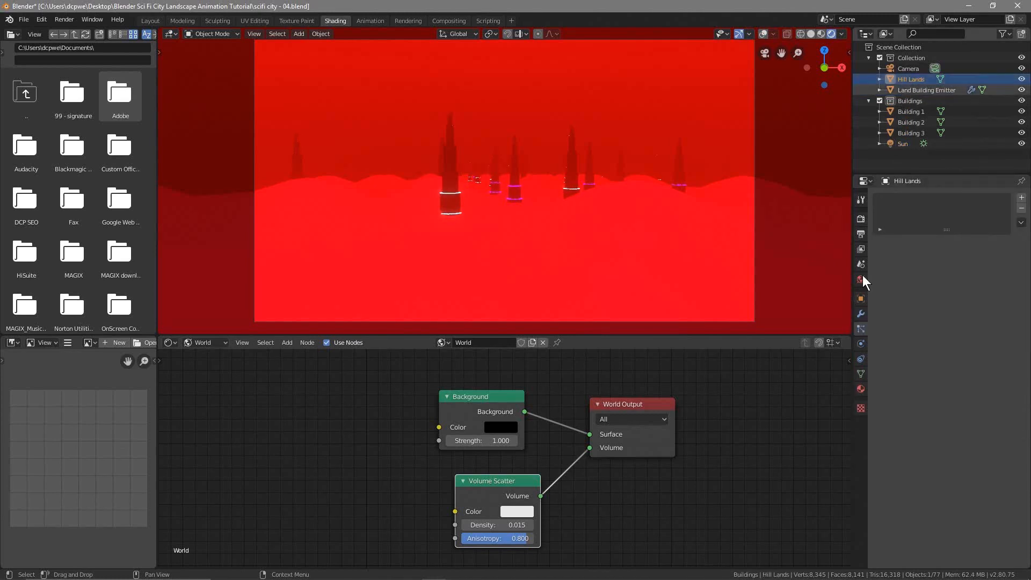
pyautogui.click(860, 388)
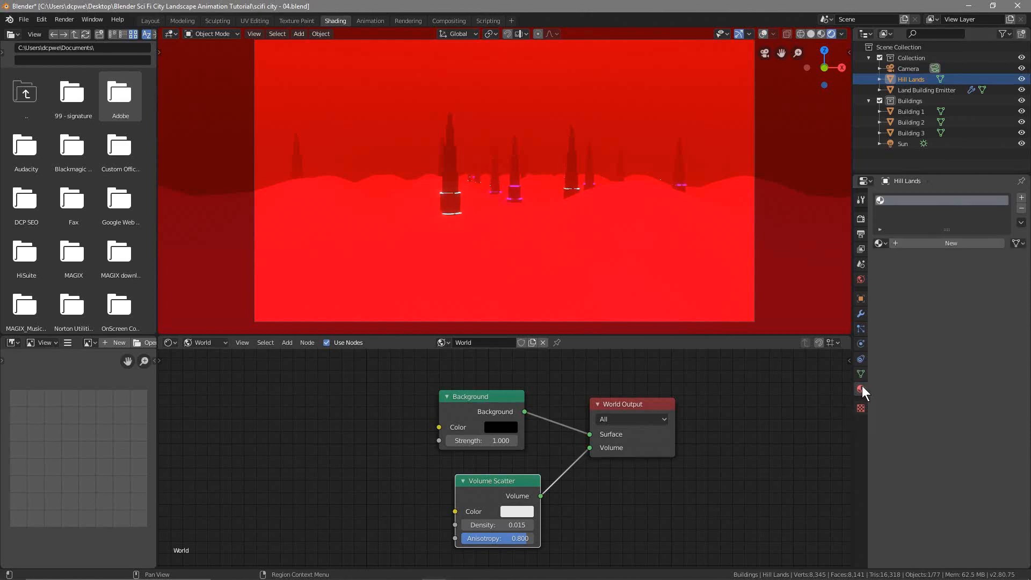
pyautogui.click(943, 243)
pyautogui.doubleClick(920, 243)
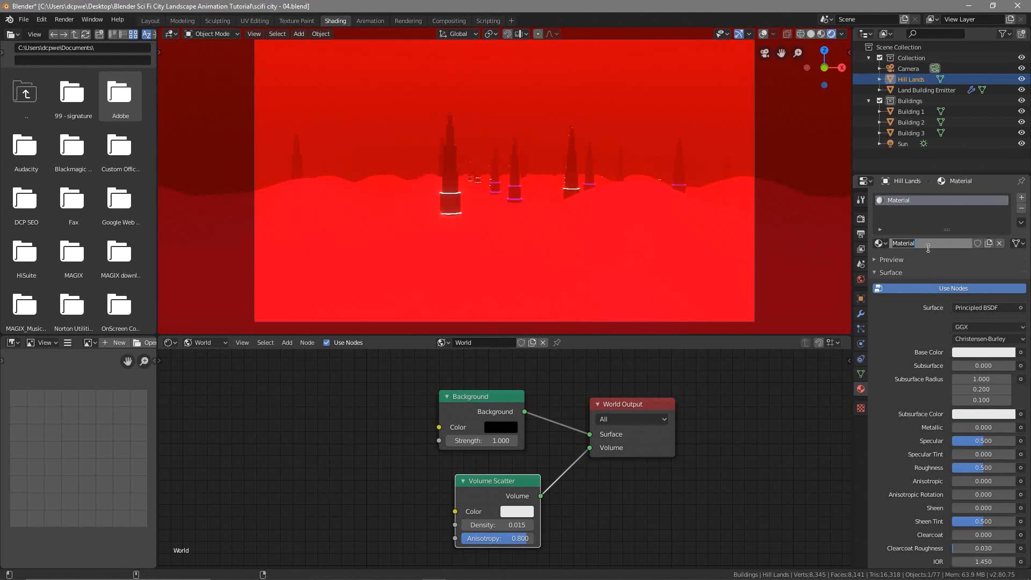
pyautogui.write('Land')
pyautogui.press('Return')
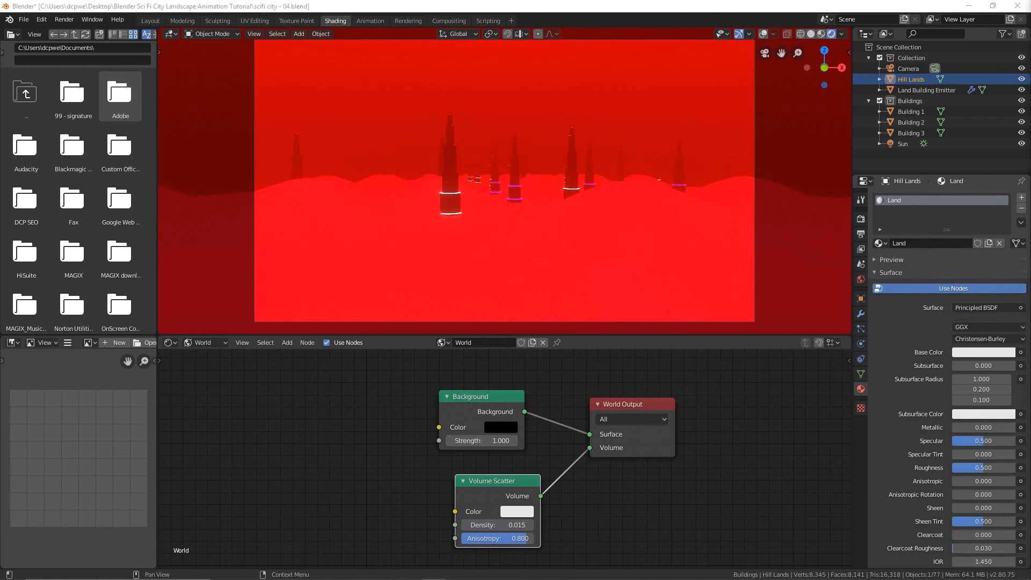
# Darken the Land material's base color to near black and set both metallic and specular to 1
pyautogui.click(972, 354)
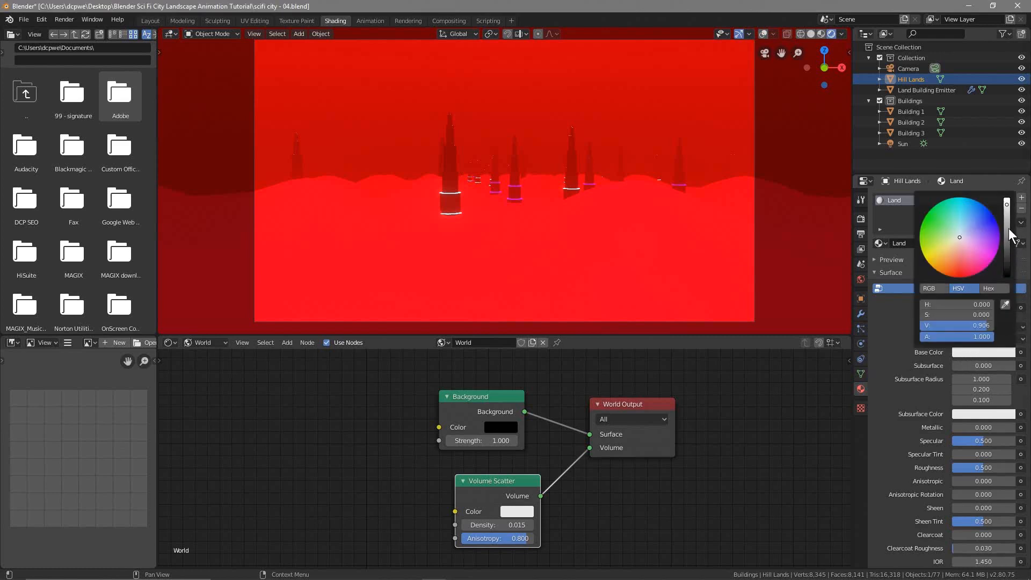
pyautogui.moveTo(1007, 206); pyautogui.dragTo(1006, 268)
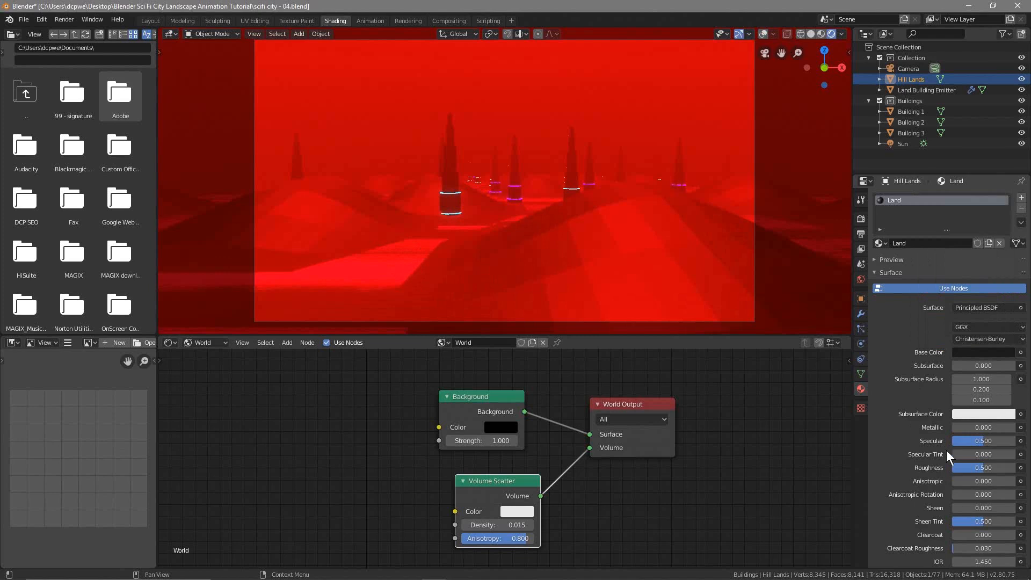
pyautogui.moveTo(964, 428); pyautogui.dragTo(1015, 430)
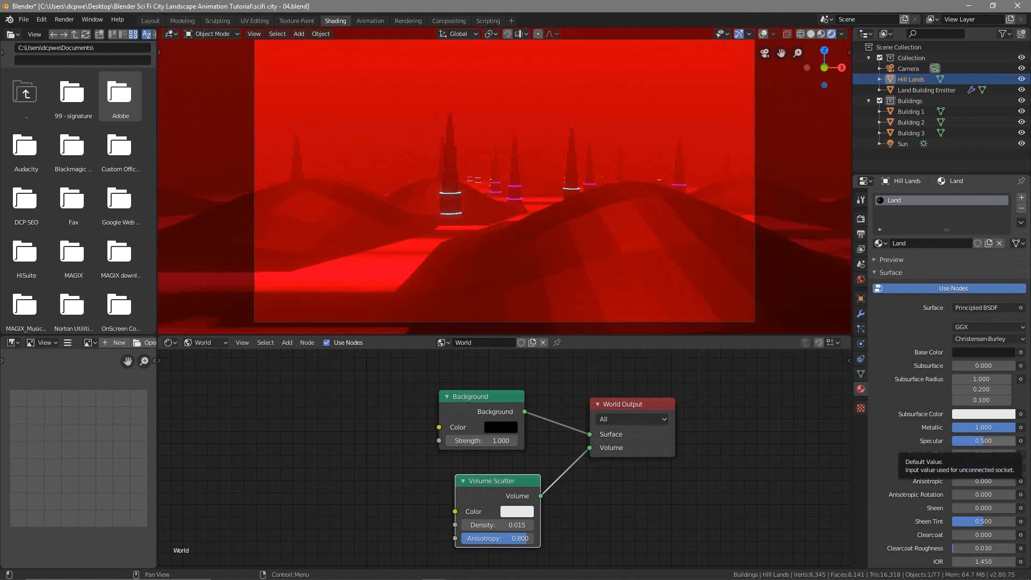
pyautogui.moveTo(962, 443); pyautogui.dragTo(1015, 441)
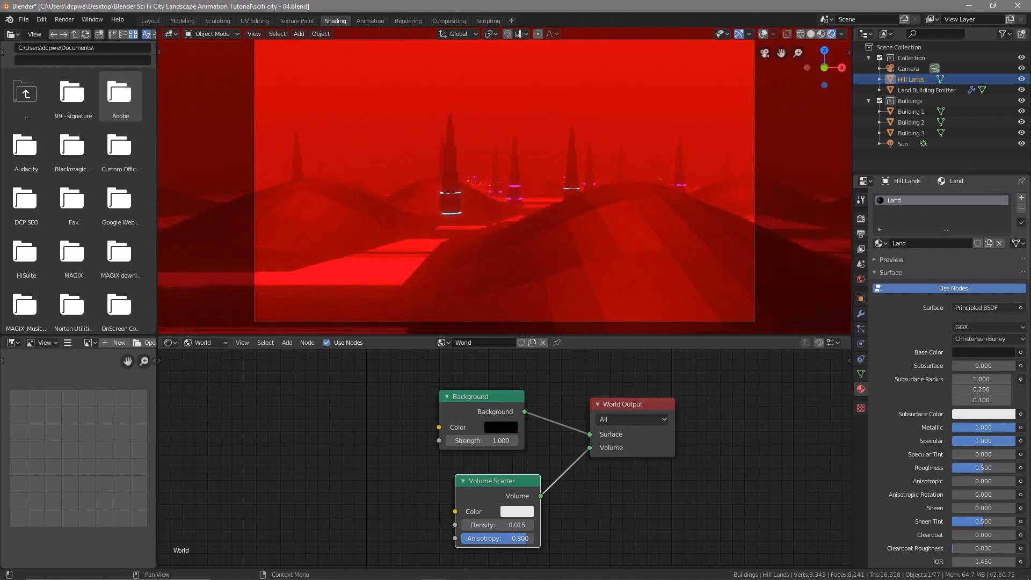
# Set the Land material's roughness to 0.09 and save the project
pyautogui.click(982, 469)
pyautogui.write('0.09')
pyautogui.press('Return')
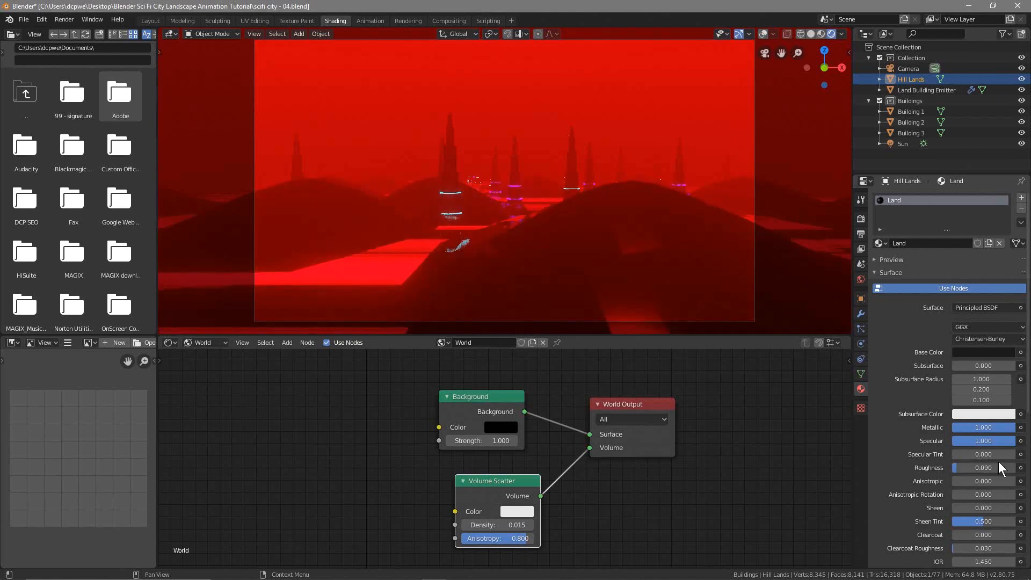
pyautogui.click(22, 20)
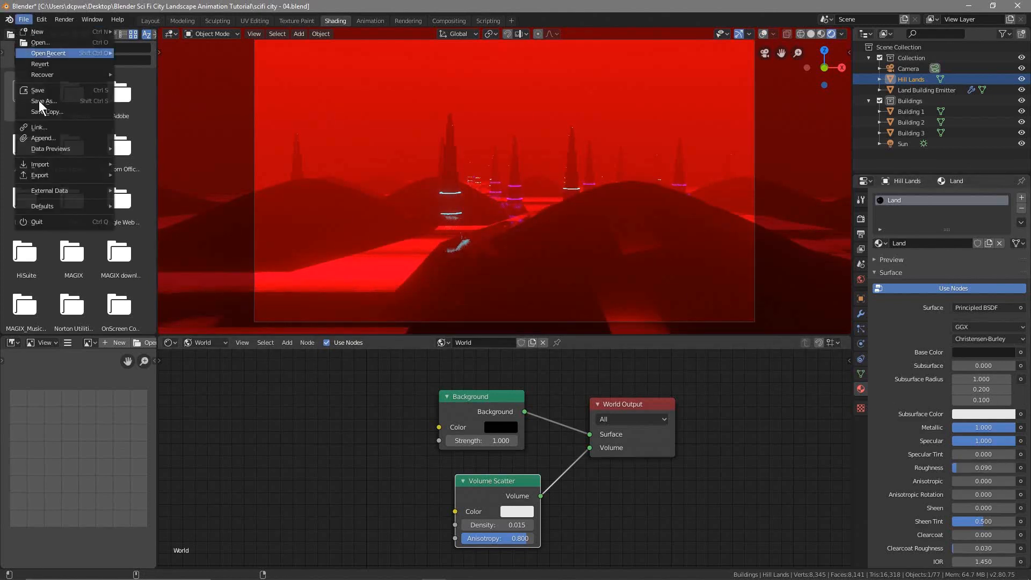
pyautogui.click(39, 94)
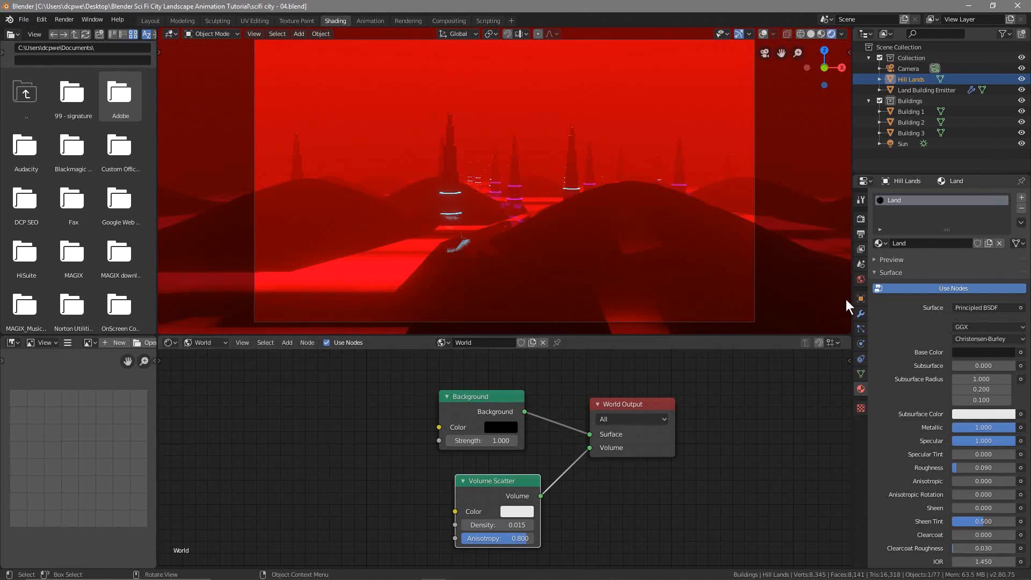
# Switch the shader editor from World to Object for Hill Lands and add a Bump node to the Land material
pyautogui.click(910, 80)
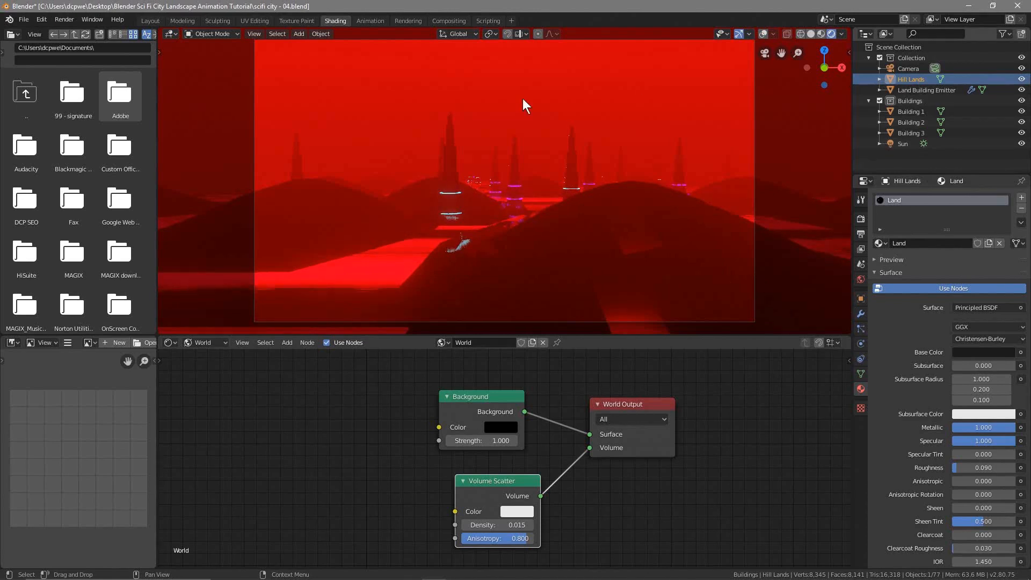
pyautogui.click(201, 342)
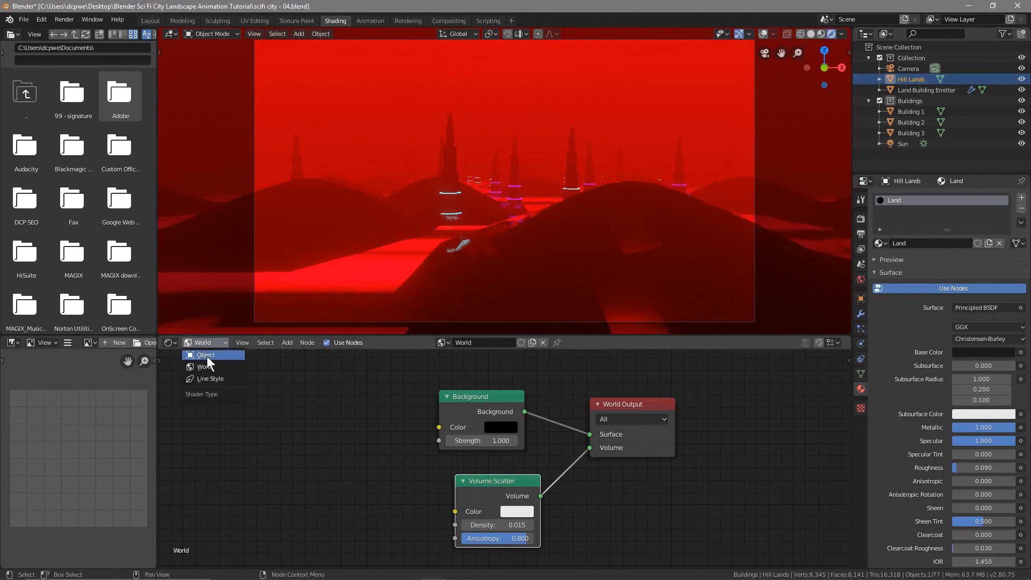
pyautogui.click(207, 356)
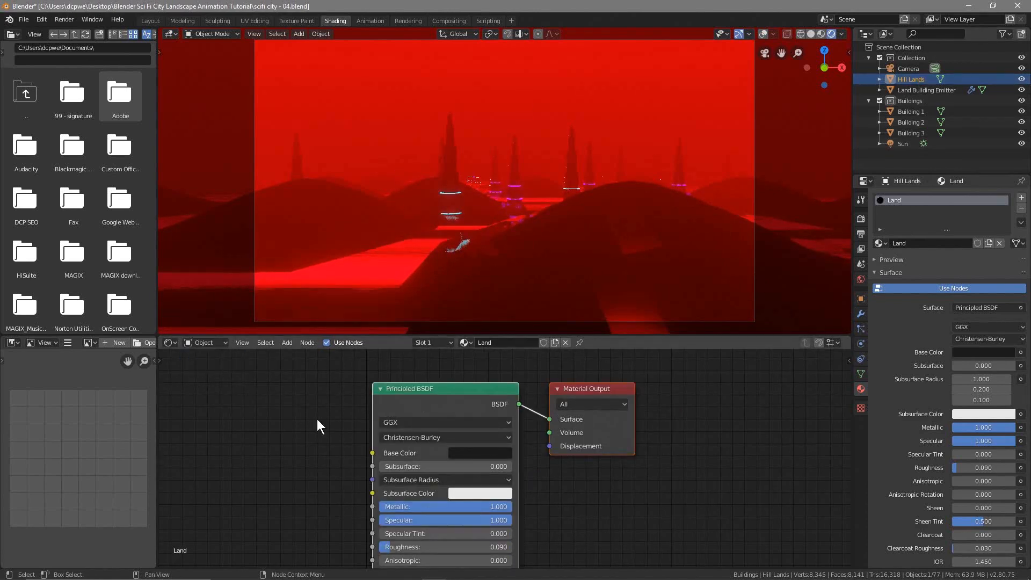
pyautogui.moveTo(304, 442); pyautogui.dragTo(476, 460, button='middle')
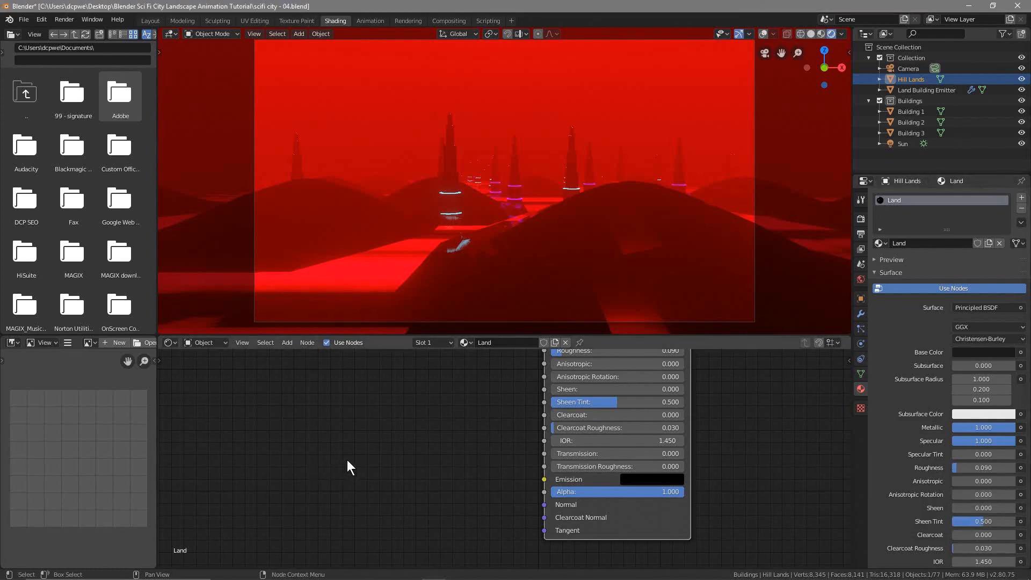
pyautogui.hotkey('shift', 'a')
pyautogui.moveTo(359, 449)
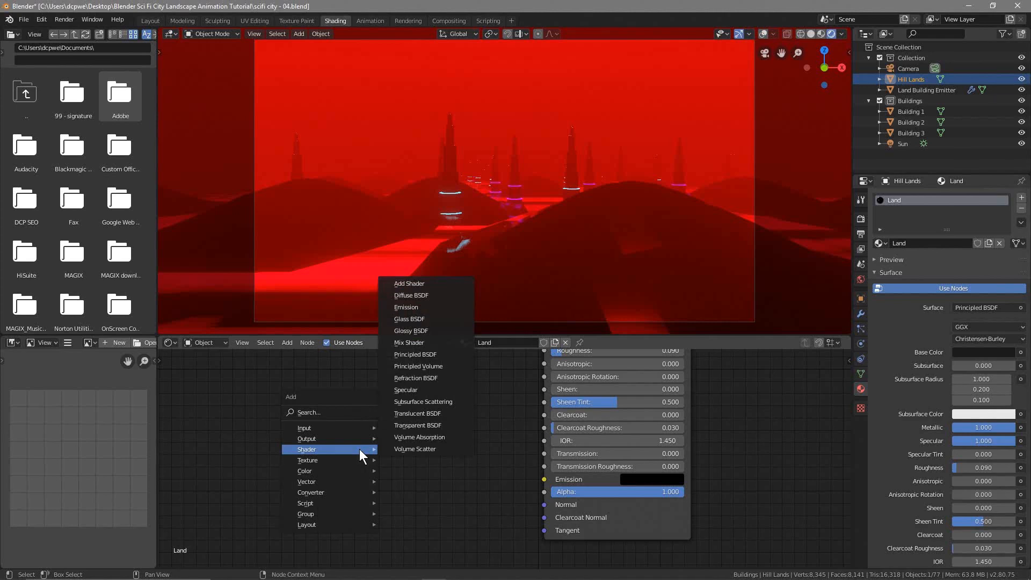
pyautogui.moveTo(346, 481)
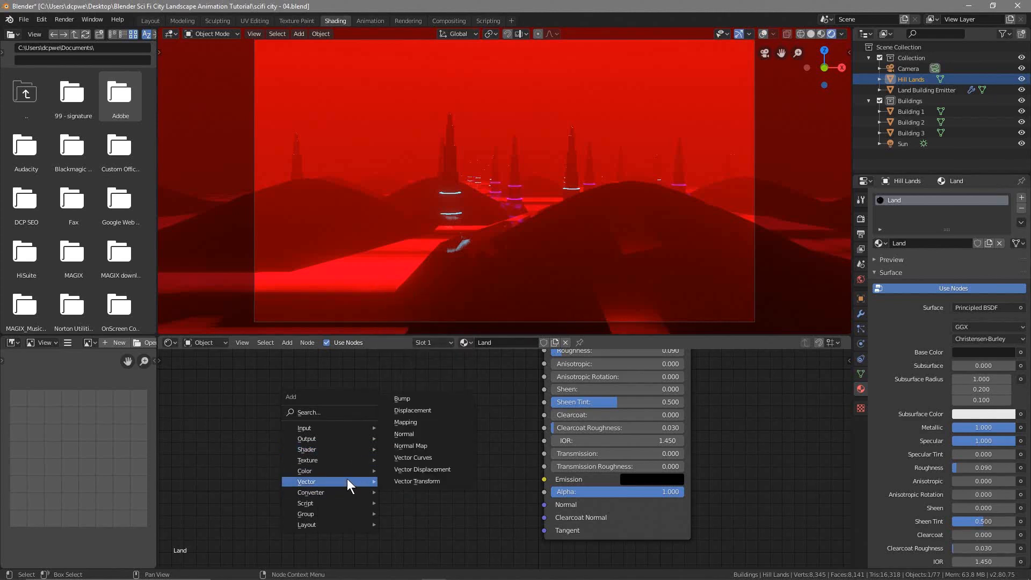
pyautogui.click(403, 398)
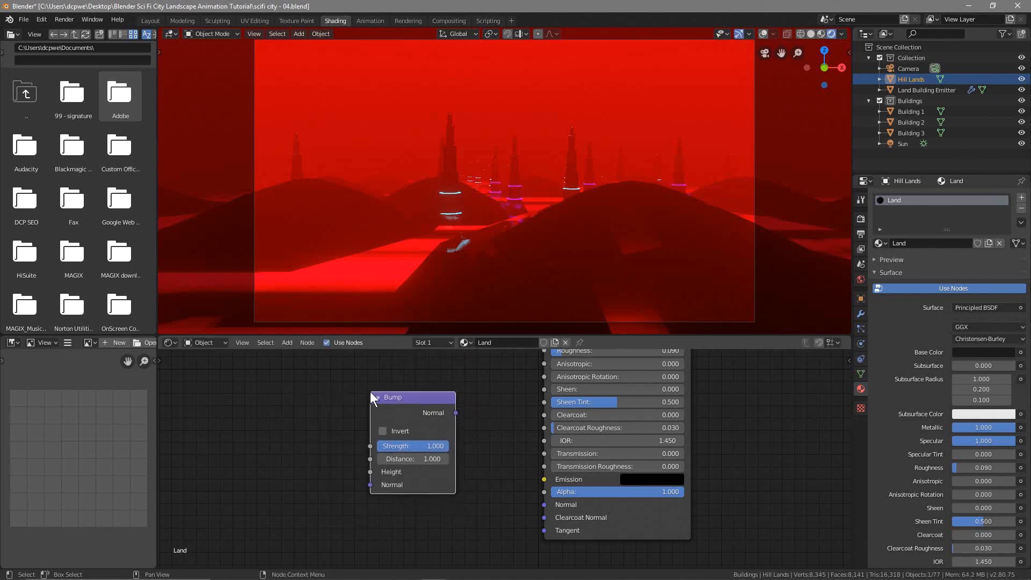
pyautogui.click(418, 402)
# Add a Wave Texture, link its Color to the Bump's Height, and link the Bump's Normal to the Principled BSDF's Normal
pyautogui.hotkey('shift', 'a')
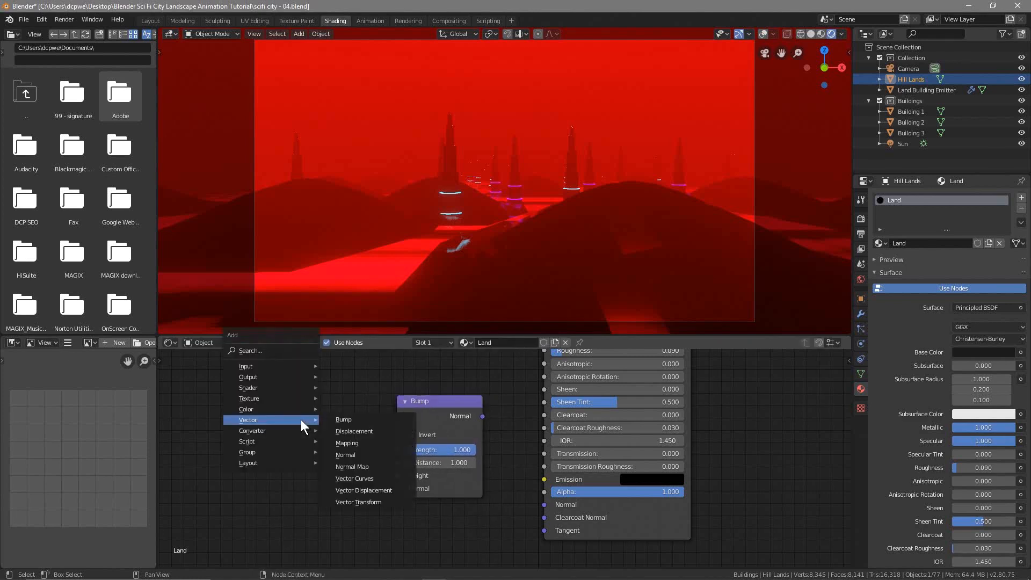
pyautogui.moveTo(305, 399)
pyautogui.click(354, 398)
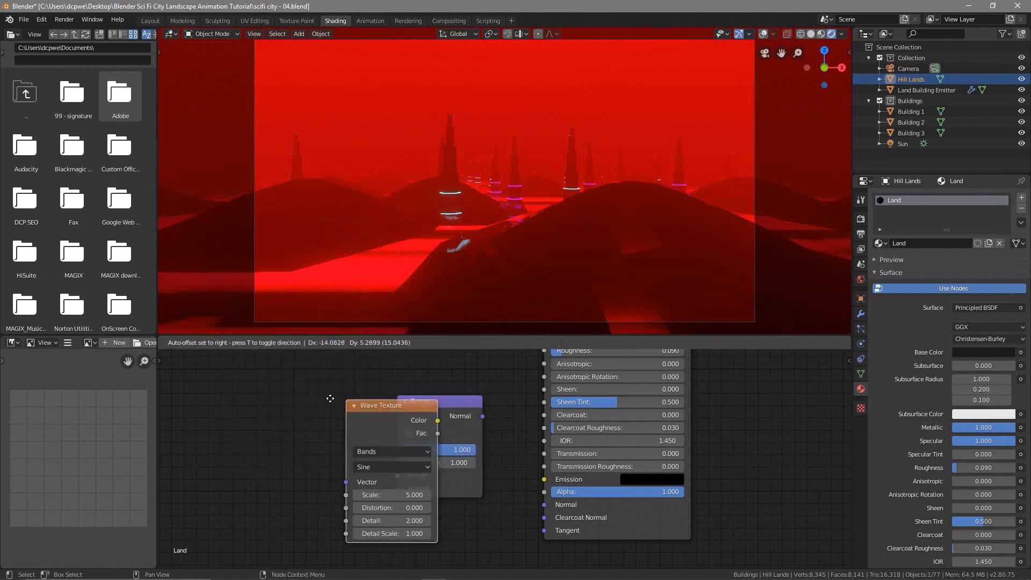
pyautogui.click(223, 381)
pyautogui.moveTo(306, 393); pyautogui.dragTo(396, 476)
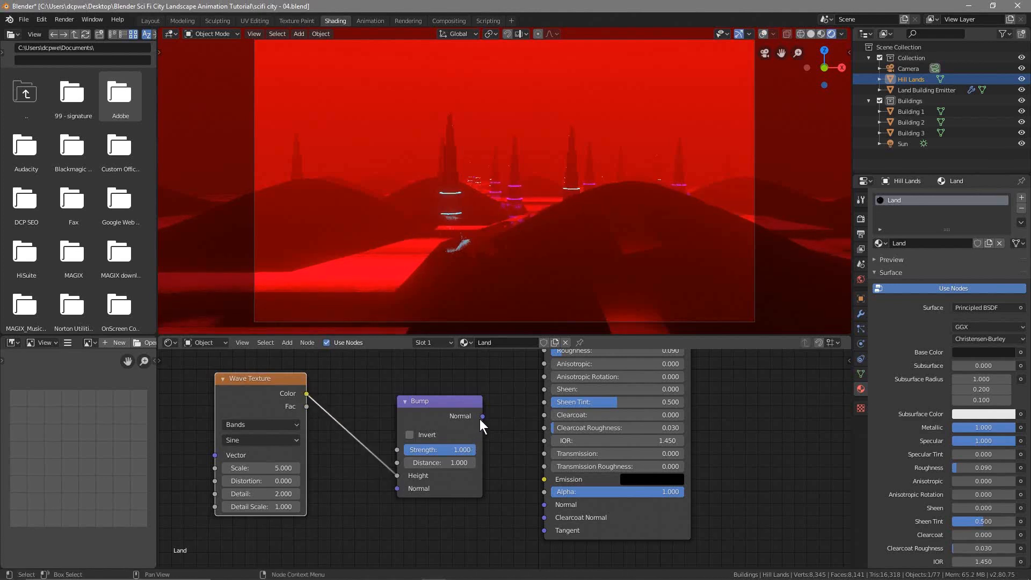
pyautogui.moveTo(483, 416); pyautogui.dragTo(544, 504)
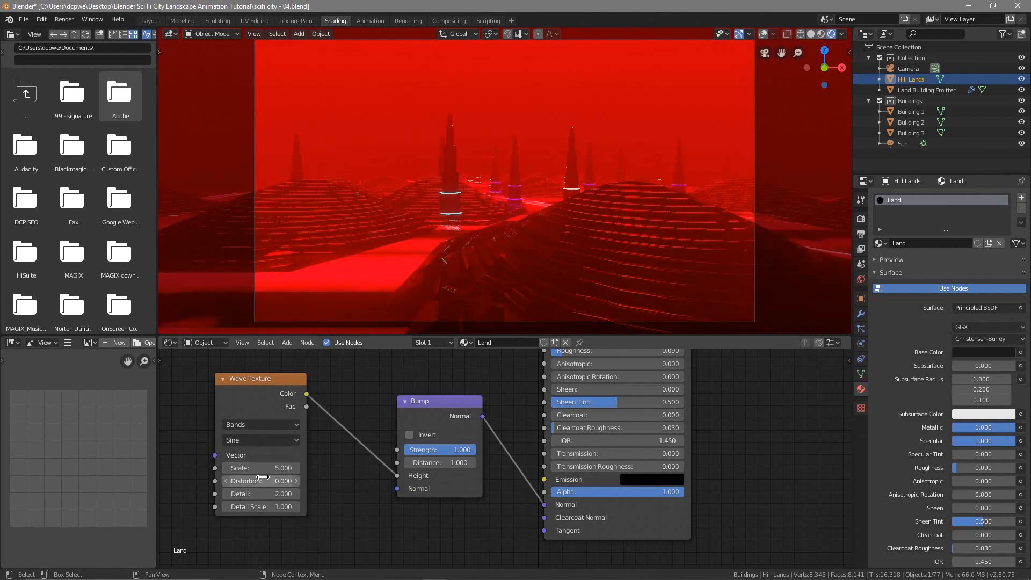
# Set the Wave Texture's scale to 2.2 and its distortion to 4.7
pyautogui.click(271, 468)
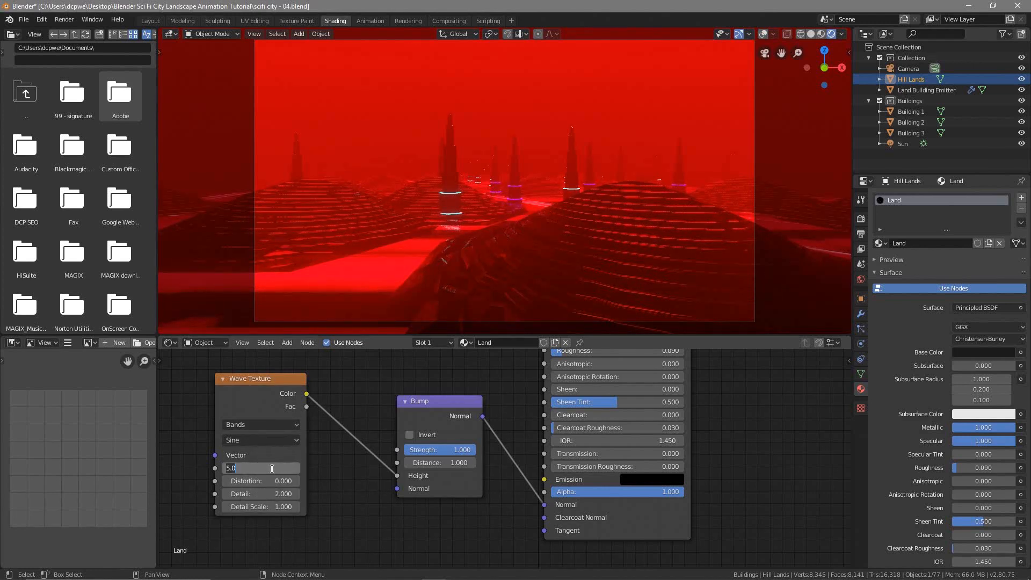
pyautogui.write('2.2')
pyautogui.press('Return')
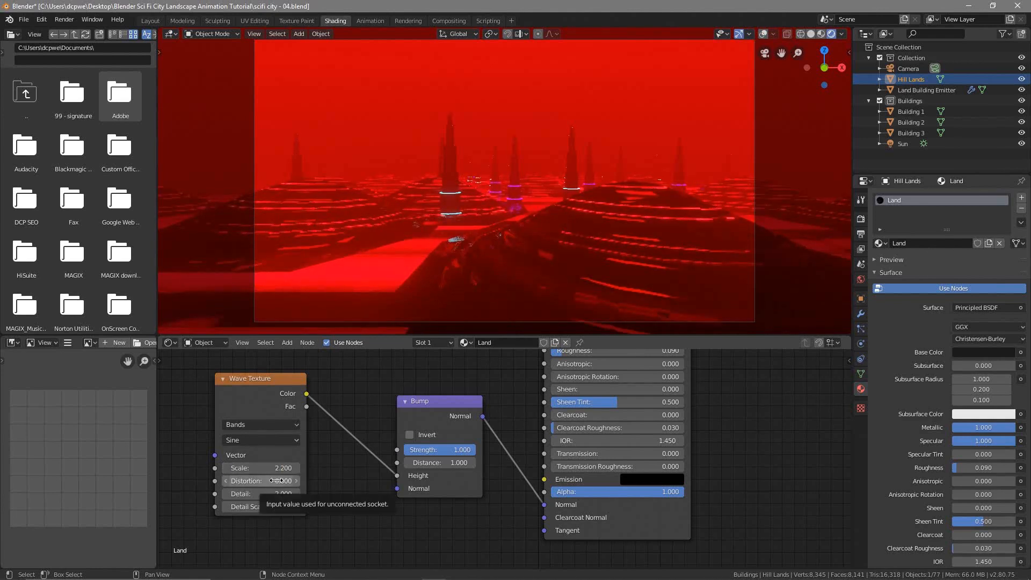
pyautogui.click(275, 481)
pyautogui.write('4.7')
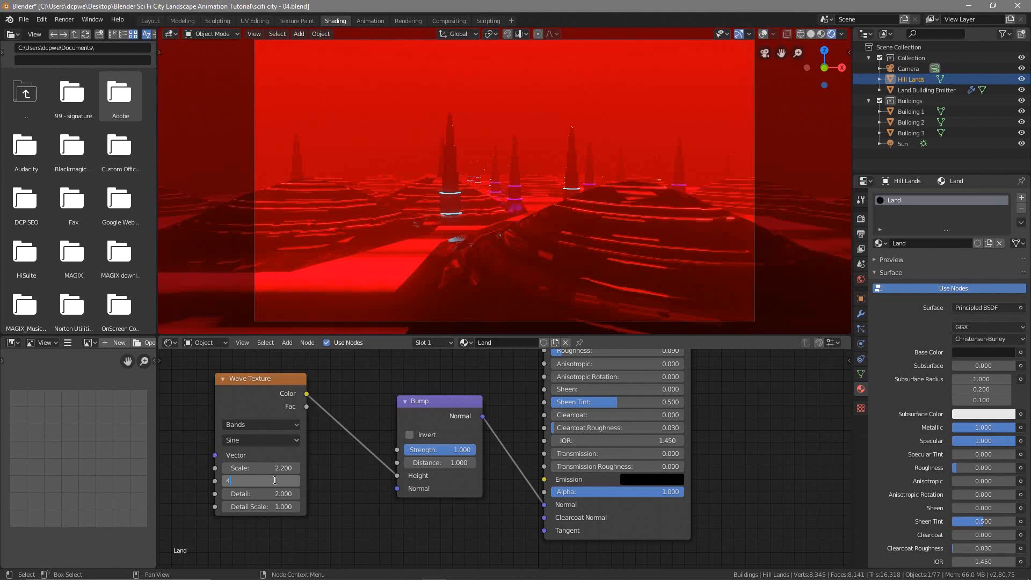
pyautogui.press('Return')
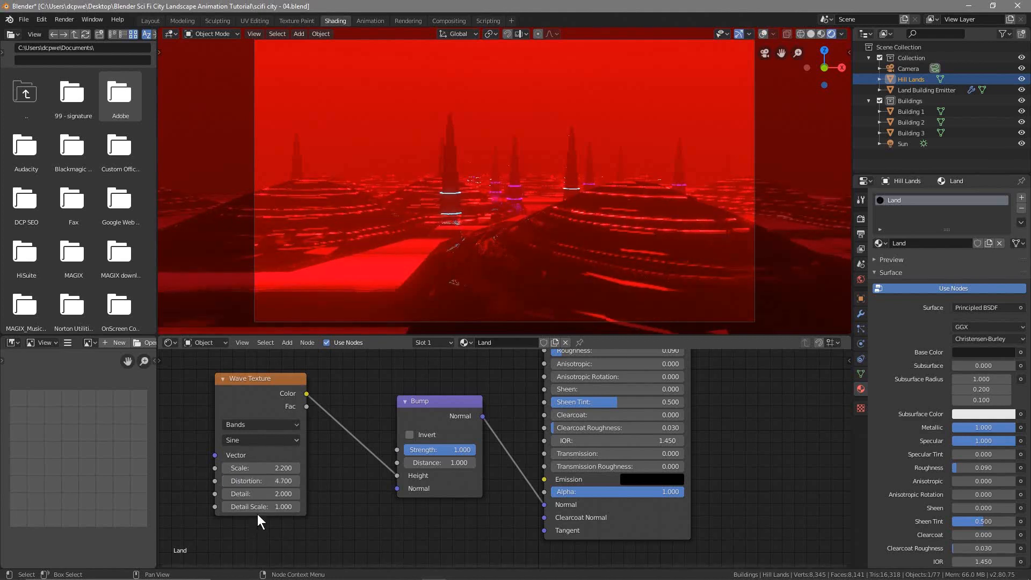
# Set the Wave Texture's detail to 15 and its detail scale to 5
pyautogui.click(270, 493)
pyautogui.write('15')
pyautogui.press('Return')
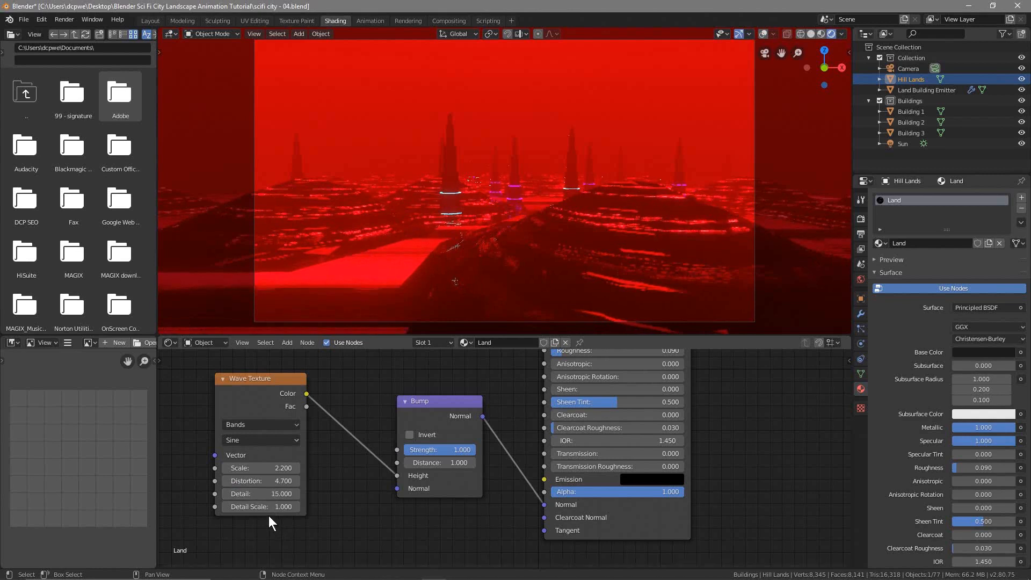
pyautogui.click(275, 507)
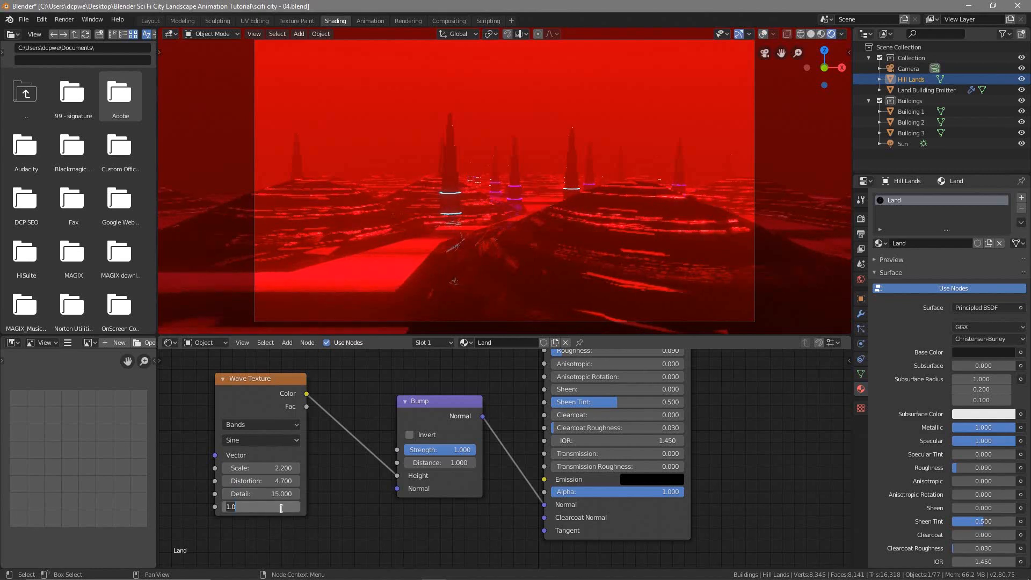
pyautogui.write('5')
pyautogui.press('Return')
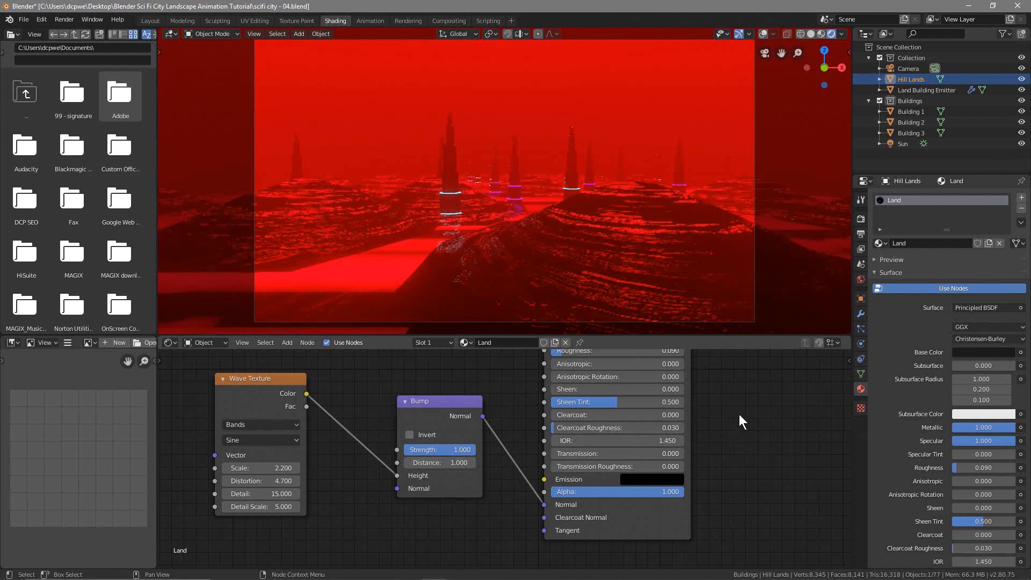
# Save the project as a new incremental version named scifi city - 05.blend
pyautogui.keyDown('shift'); pyautogui.scroll(4, 732, 414); pyautogui.keyUp('shift')
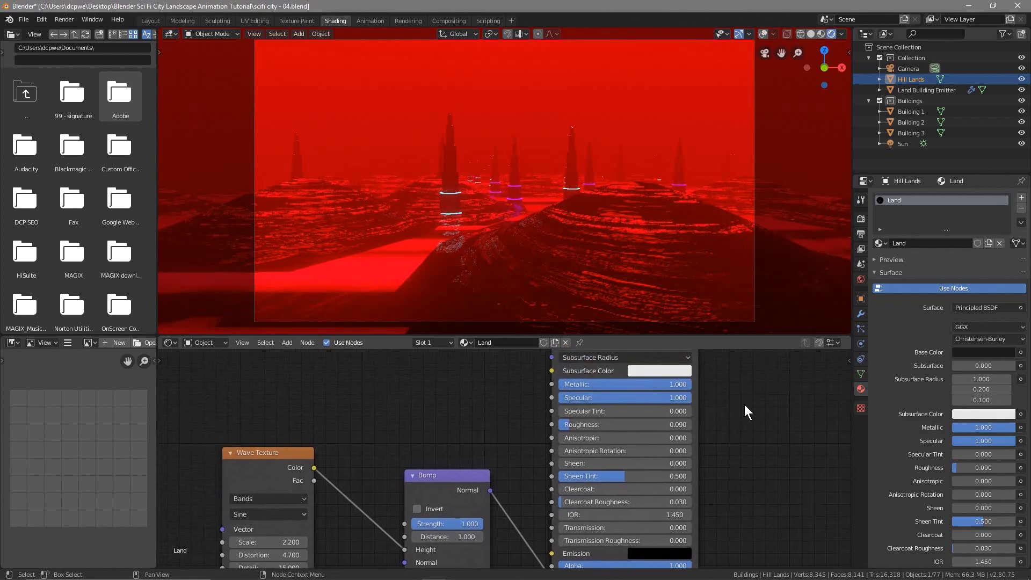
pyautogui.moveTo(747, 412); pyautogui.dragTo(730, 375, button='middle')
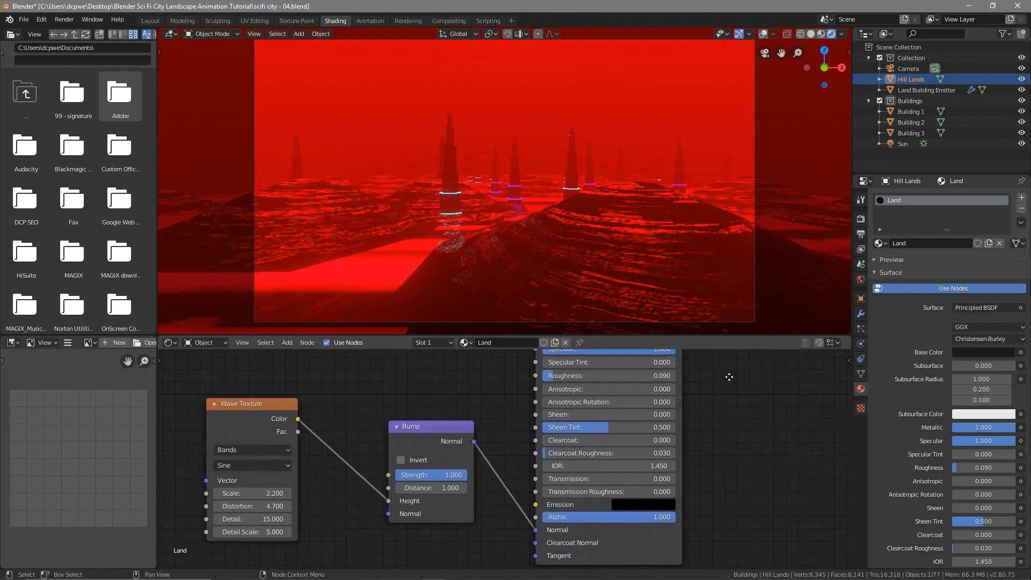
pyautogui.click(24, 19)
pyautogui.click(51, 100)
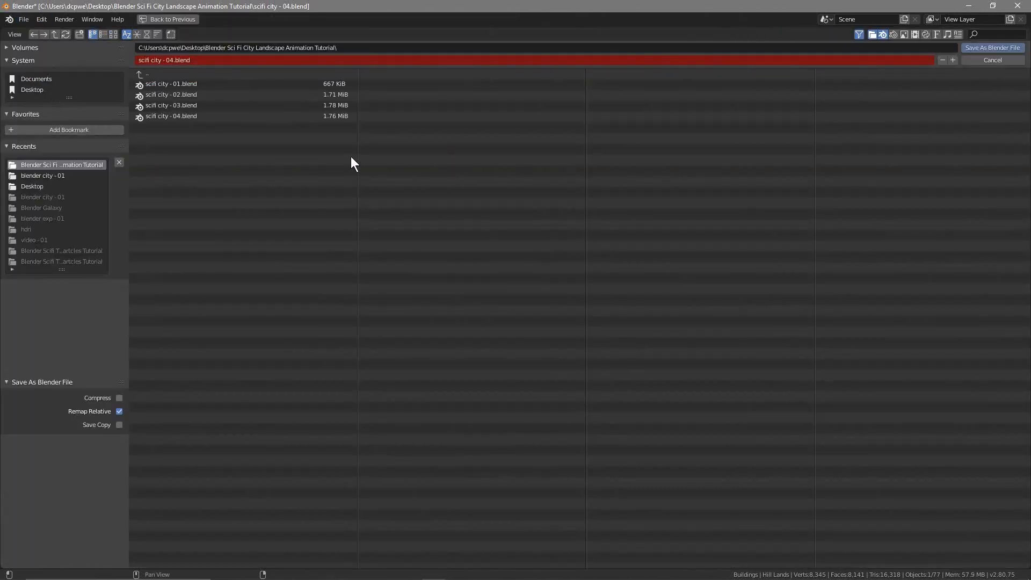
pyautogui.click(953, 60)
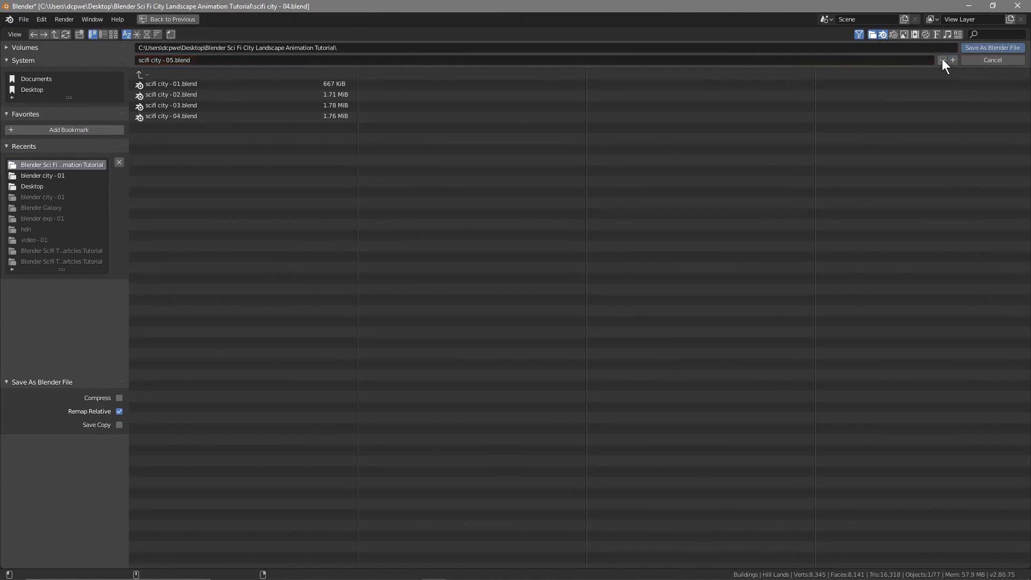
pyautogui.click(980, 47)
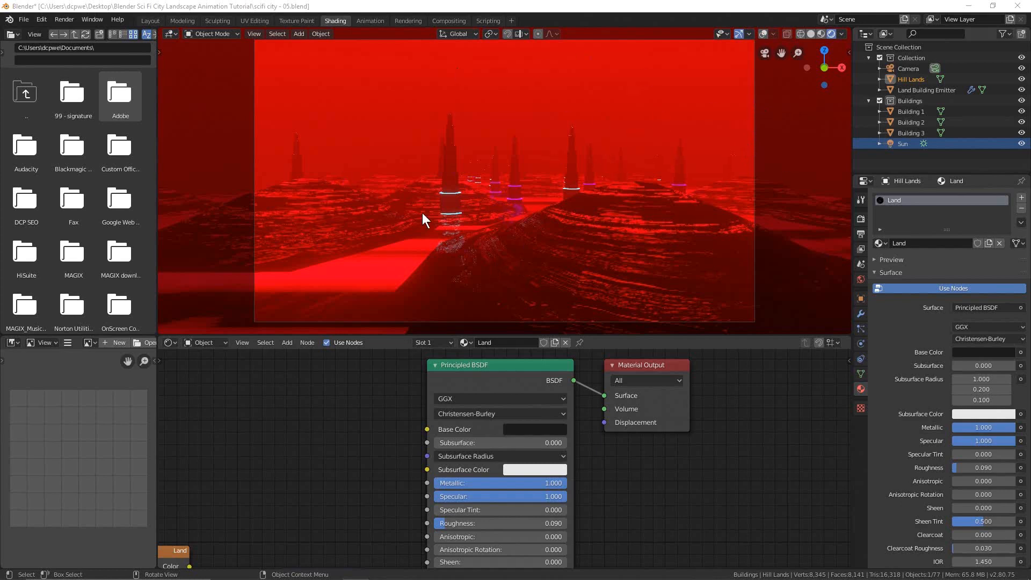
# Move the Sun light out of the Buildings collection into the main Collection
pyautogui.click(913, 101)
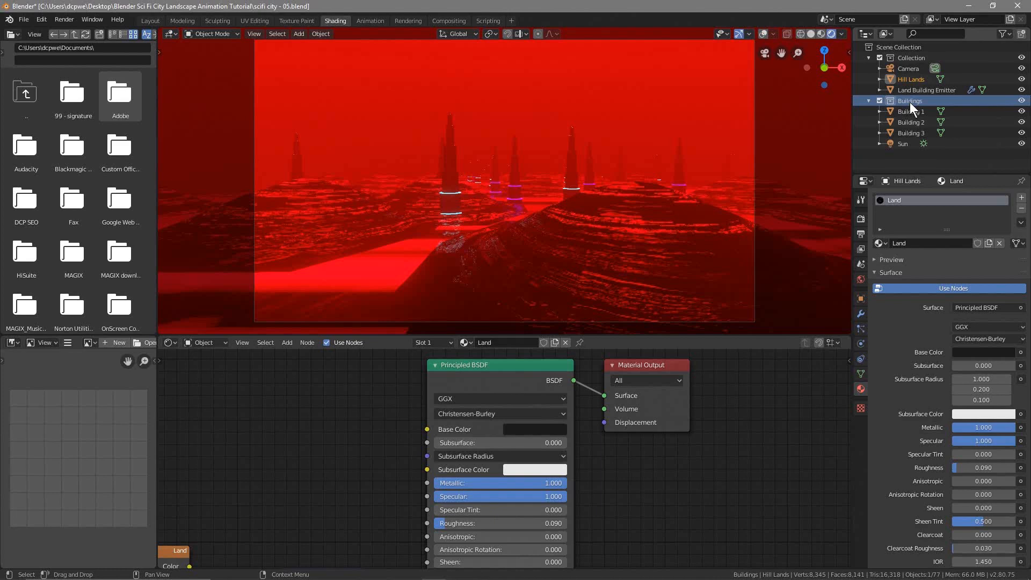
pyautogui.click(901, 144)
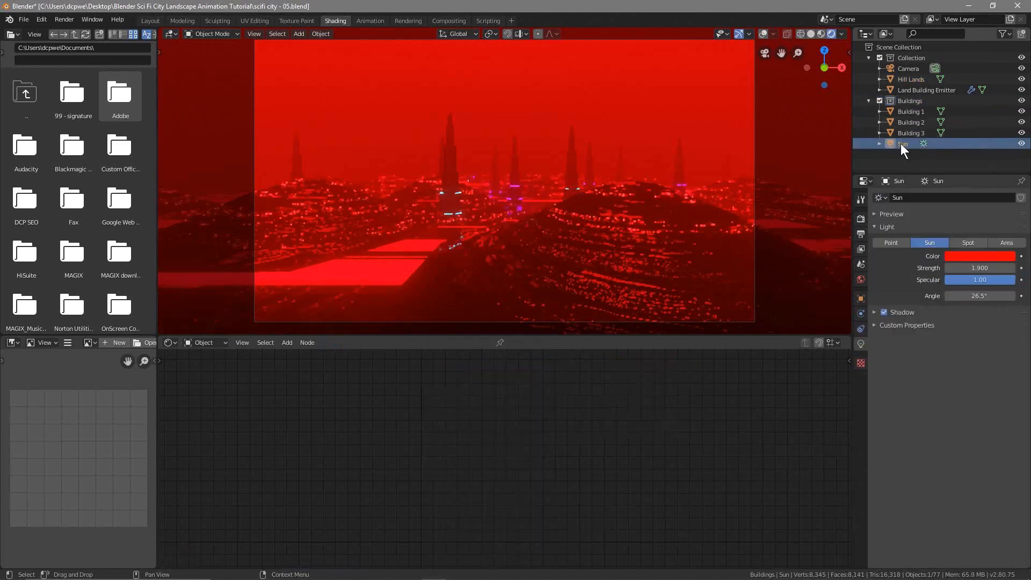
pyautogui.moveTo(934, 125); pyautogui.dragTo(933, 58)
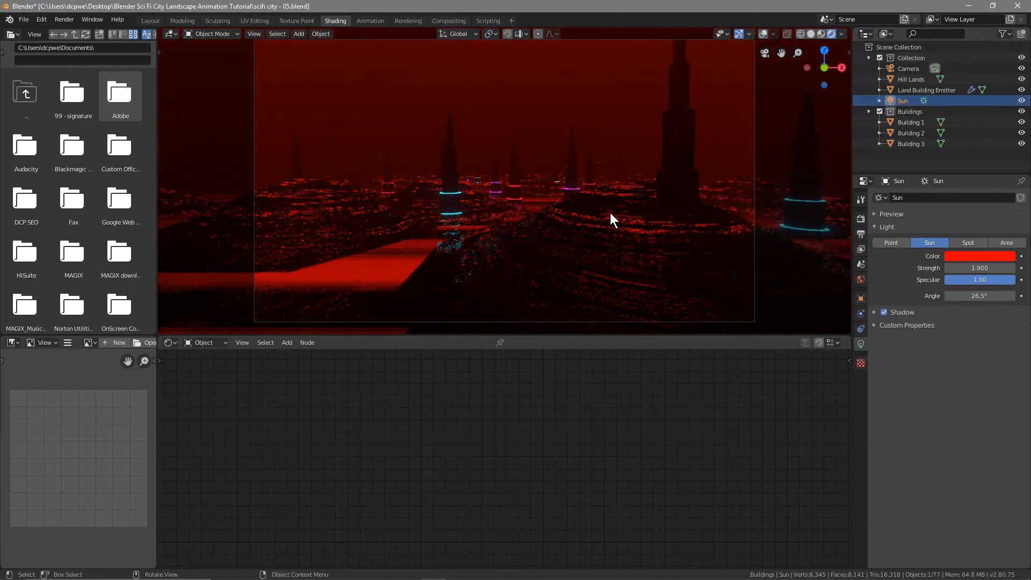
# Assign the existing Land material to the Land Building Emitter object
pyautogui.click(918, 89)
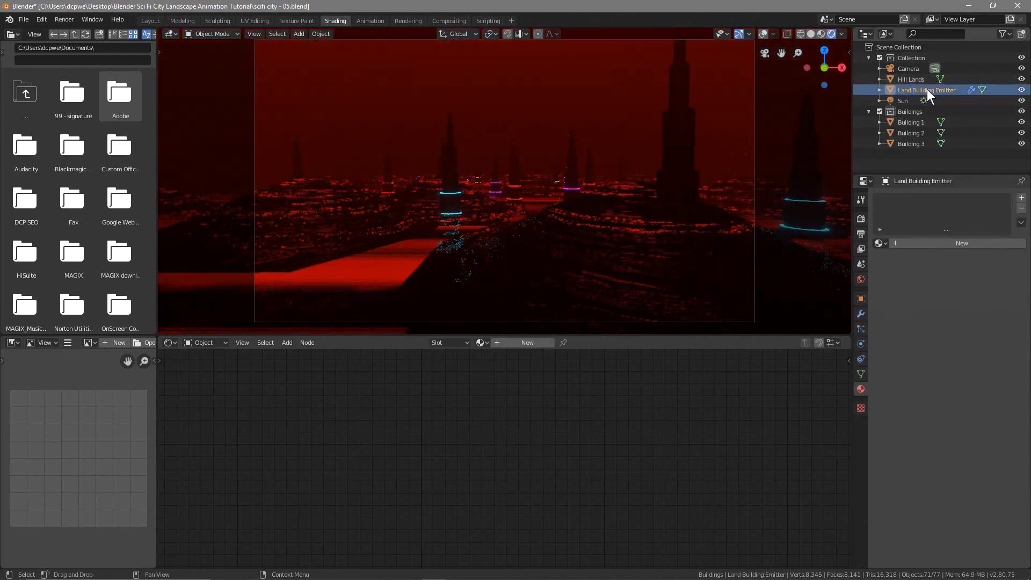
pyautogui.click(880, 243)
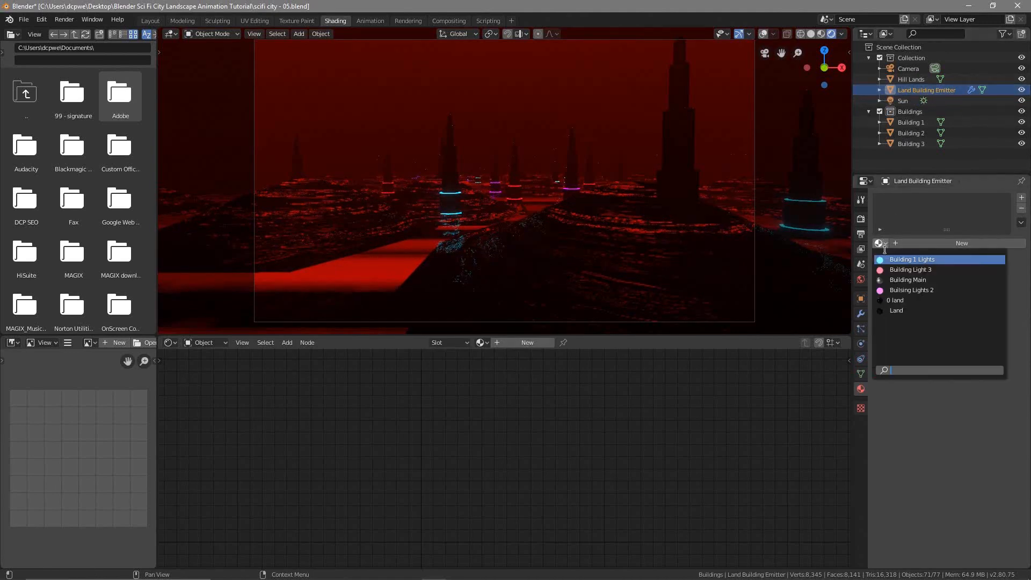
pyautogui.click(895, 310)
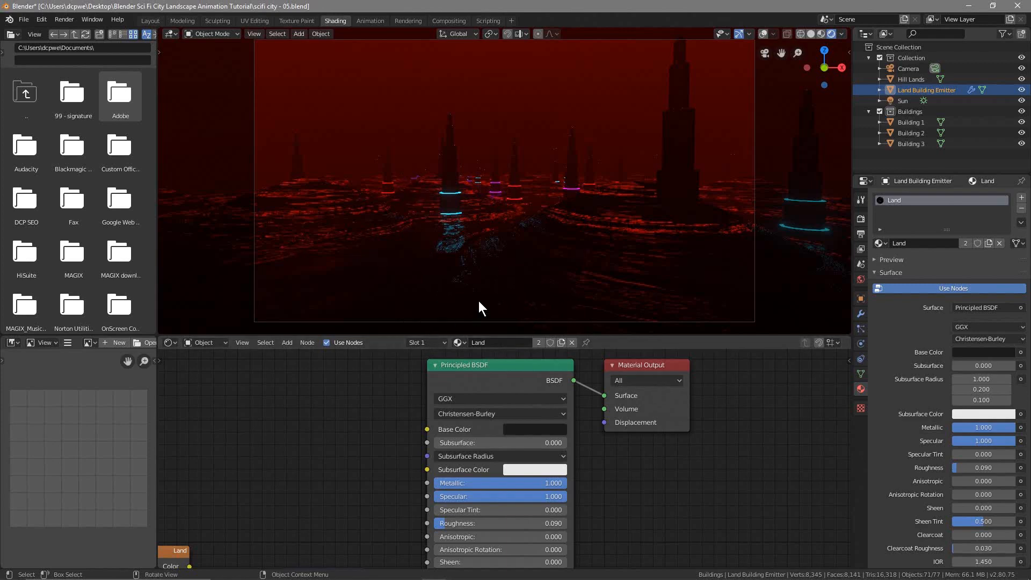
# Switch to the Layout workspace, make a test render of frame 1 from the camera, and save the project
pyautogui.click(151, 20)
pyautogui.press('KP_0')
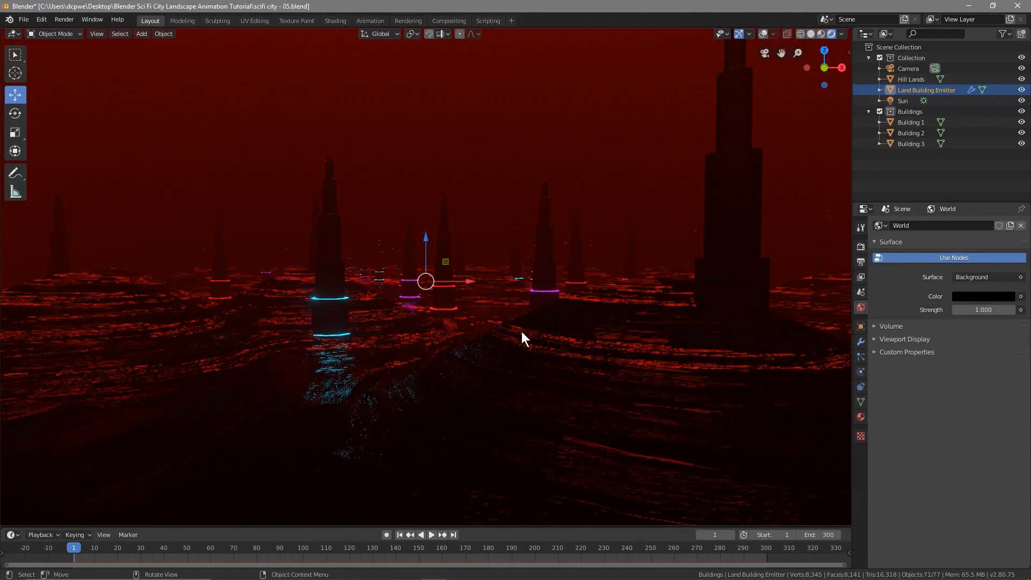
pyautogui.press('F12')
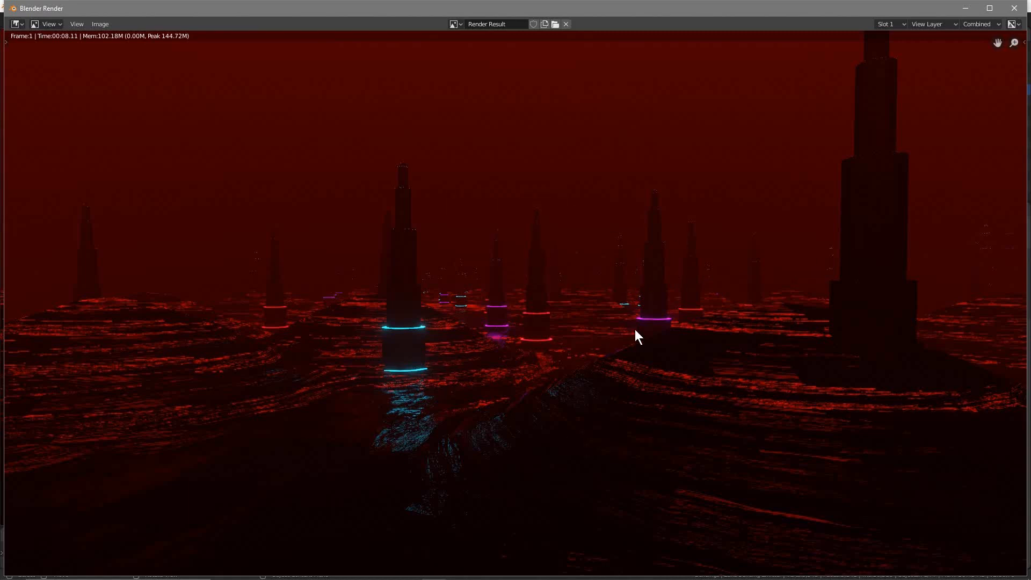
pyautogui.click(1014, 8)
pyautogui.click(24, 20)
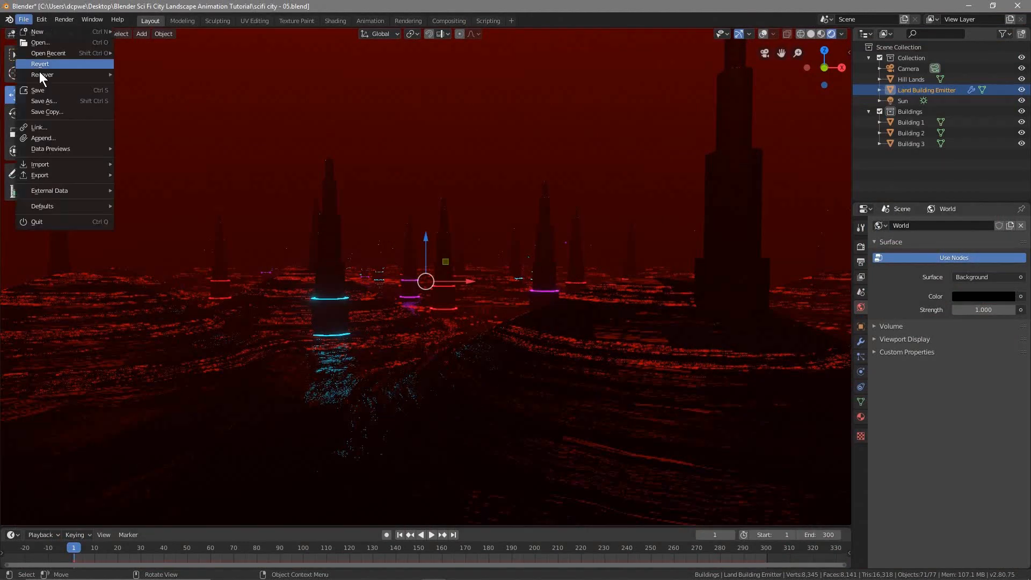
pyautogui.click(41, 86)
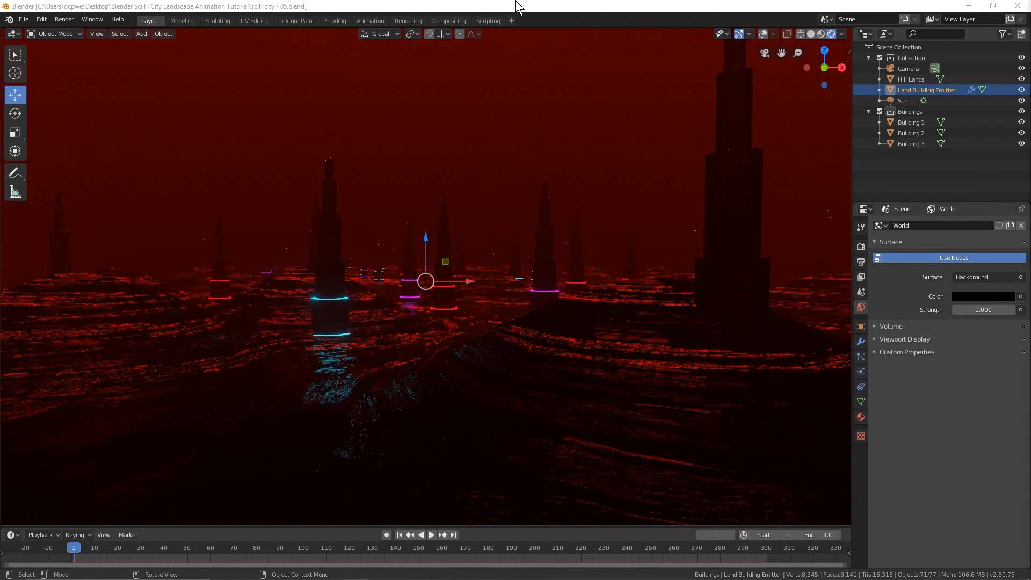
# Add a Spot light to the scene at the world origin
pyautogui.hotkey('shift', 'a')
pyautogui.moveTo(475, 273)
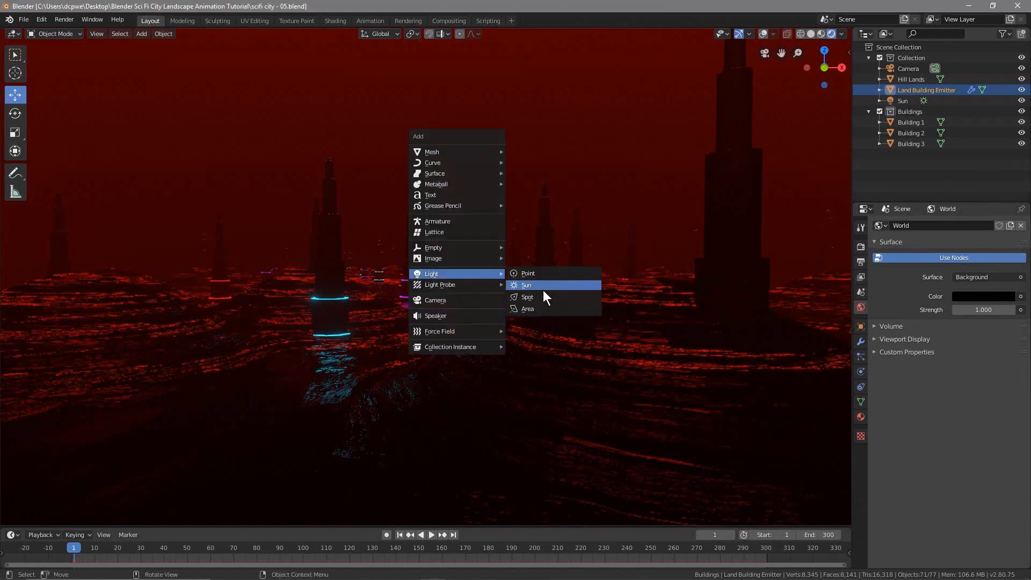
pyautogui.click(539, 297)
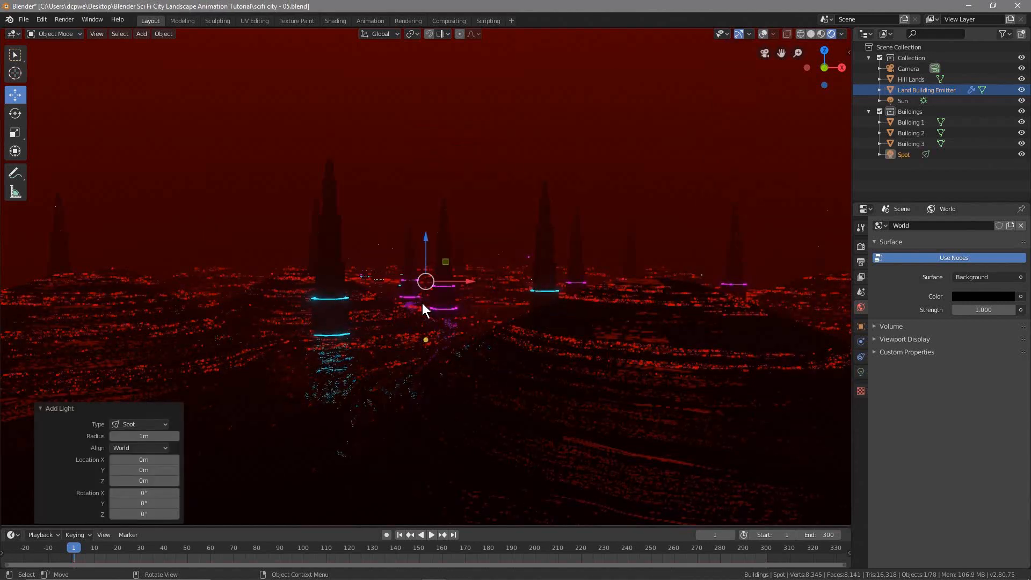
# Set the Spot light's location to Y -66 m and Z 6.2 m, and its X rotation to -80°
pyautogui.click(861, 326)
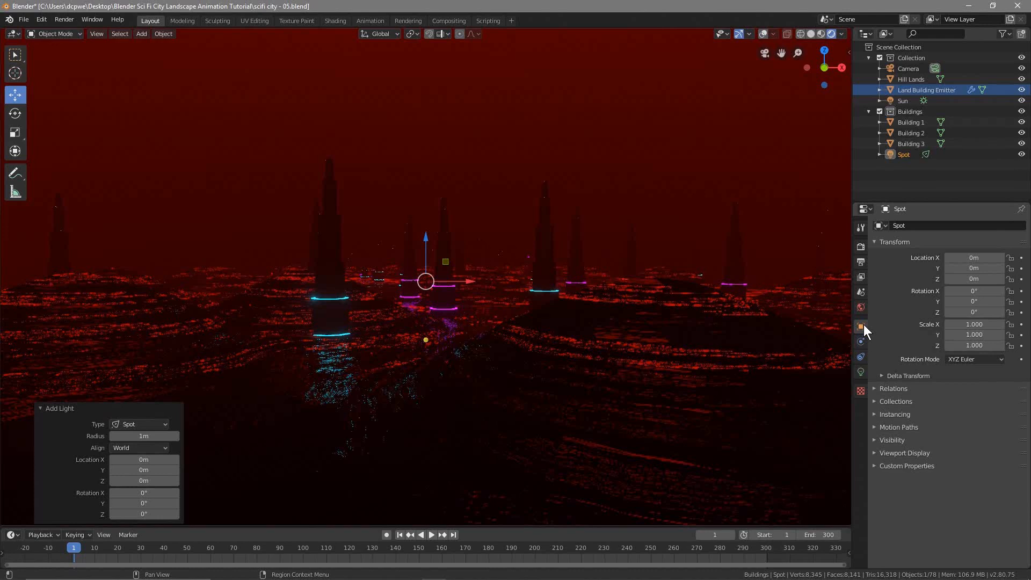
pyautogui.click(974, 270)
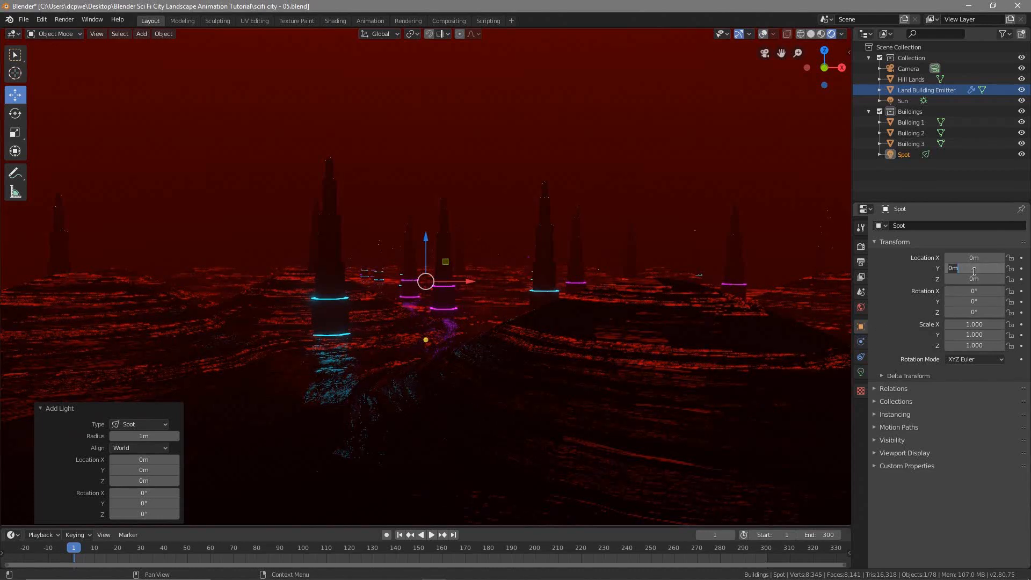
pyautogui.write('-66')
pyautogui.press('Return')
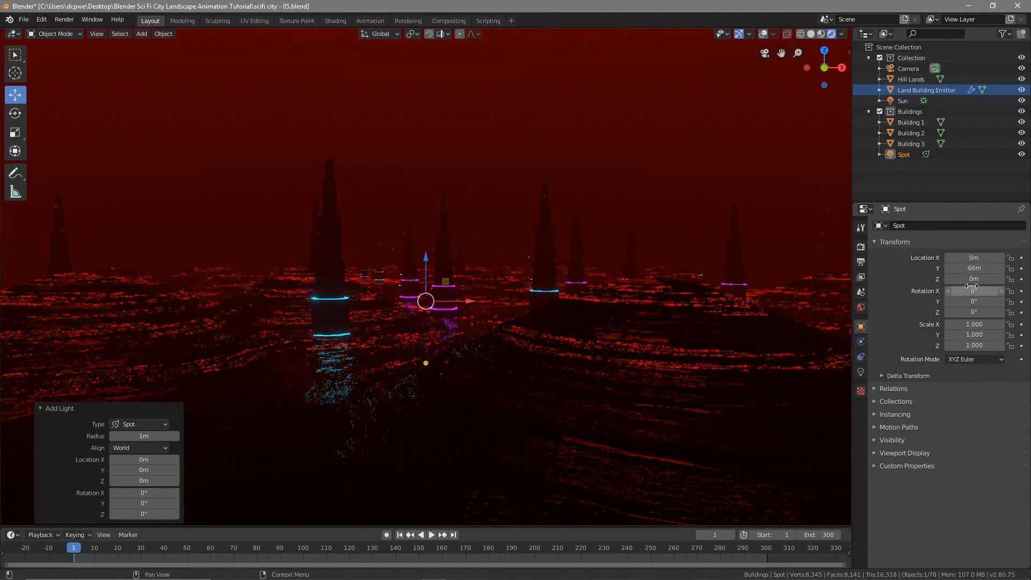
pyautogui.click(974, 278)
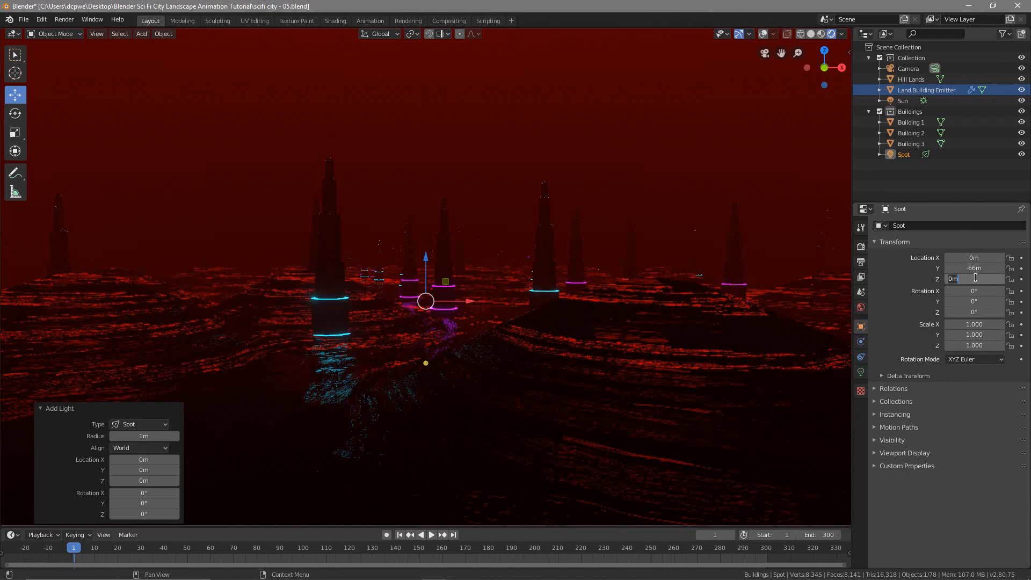
pyautogui.write('6.2')
pyautogui.press('Return')
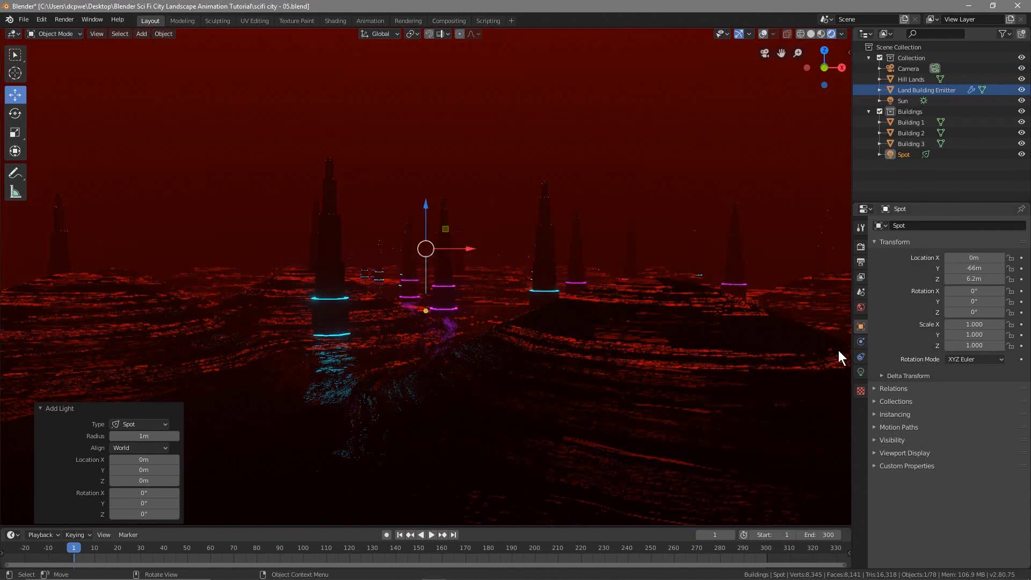
pyautogui.click(974, 291)
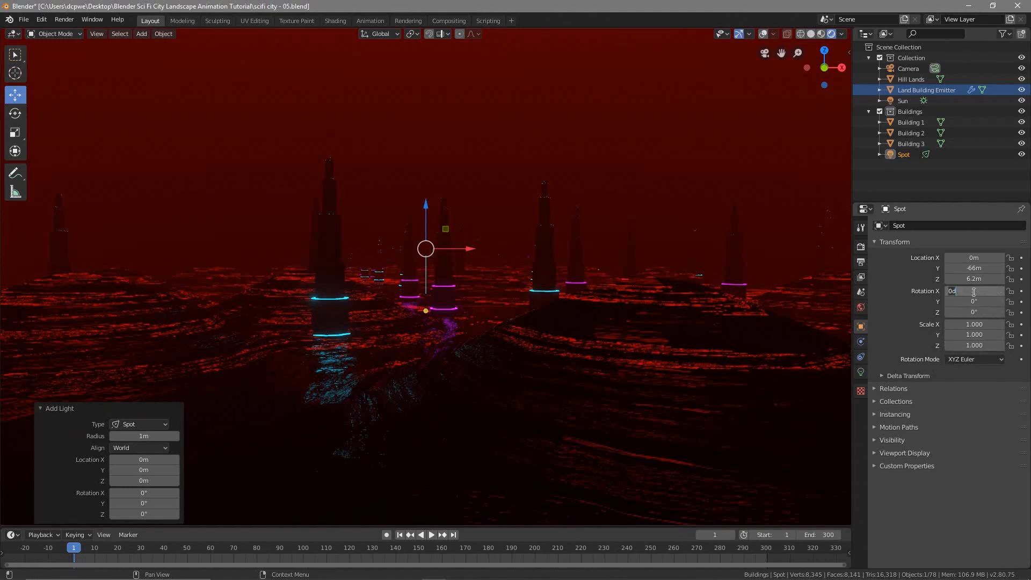
pyautogui.write('-8')
pyautogui.press('Return')
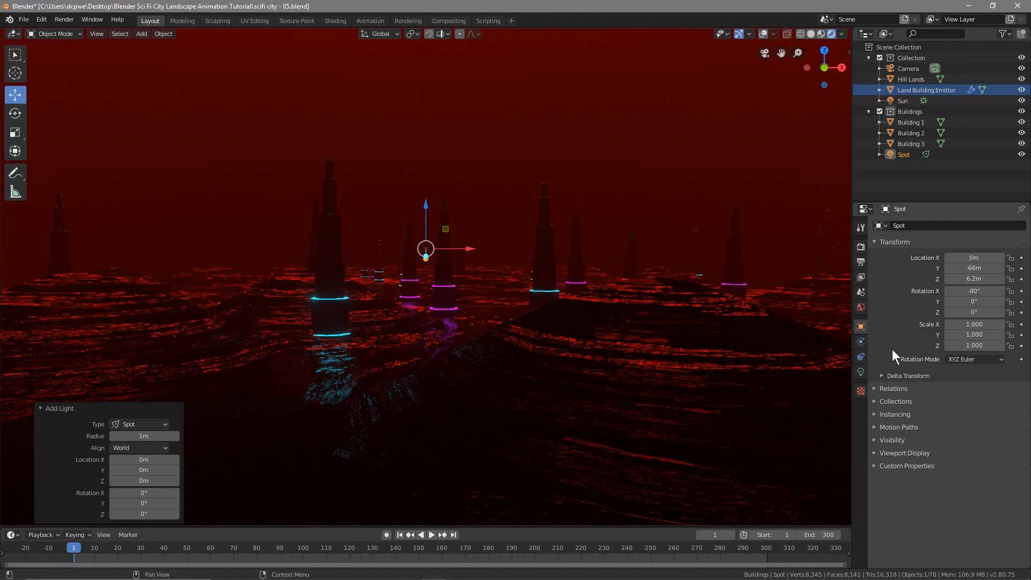
# Change the Spot light's color to orange with hue 0.075, saturation 1.000 and value 1.000
pyautogui.click(860, 372)
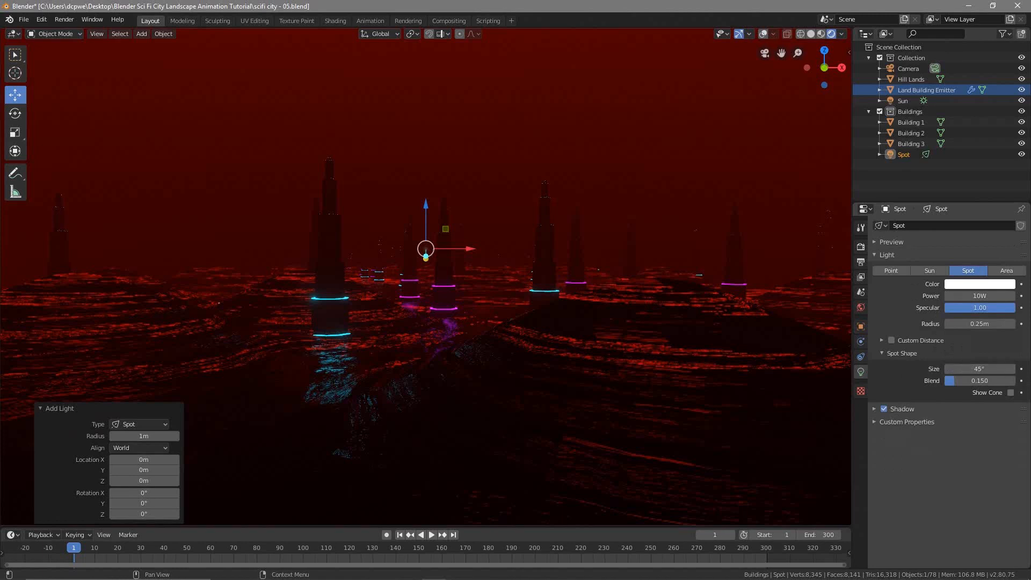
pyautogui.click(972, 282)
pyautogui.moveTo(955, 220); pyautogui.dragTo(938, 214)
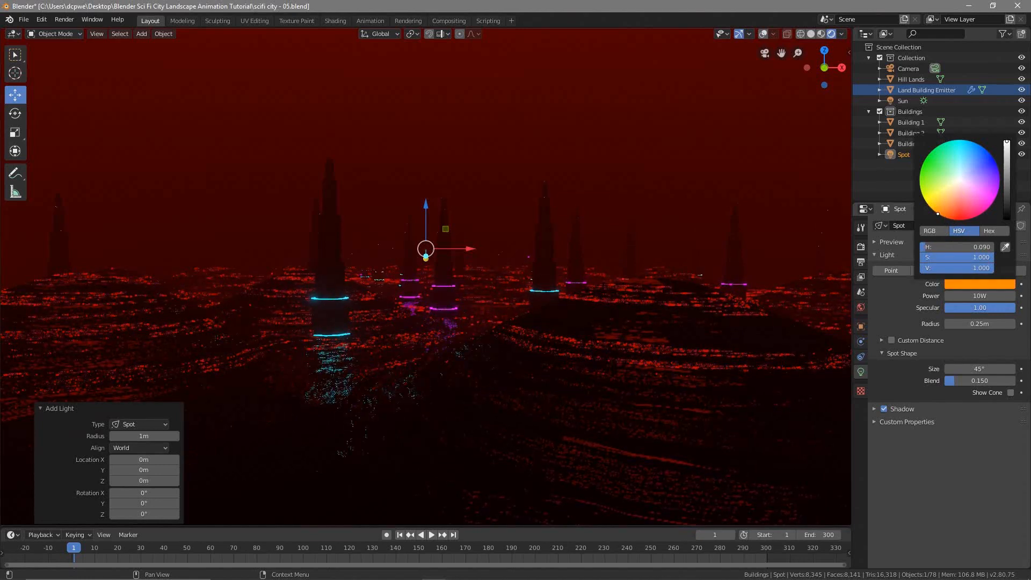
pyautogui.moveTo(938, 214); pyautogui.dragTo(941, 216)
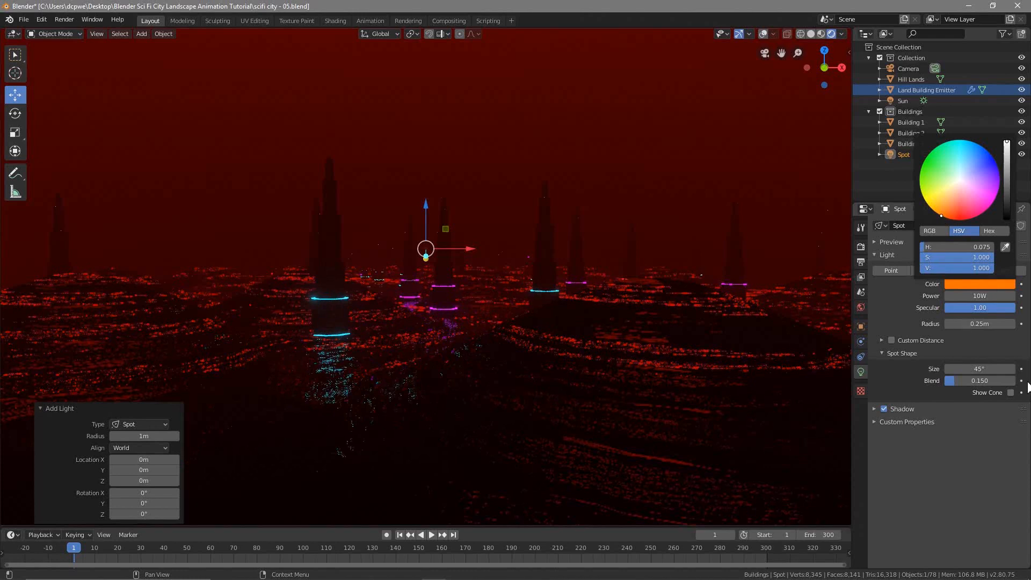
# Try 2000 W for the Spot light's power, settle on 5000 W, and deselect the light
pyautogui.click(979, 296)
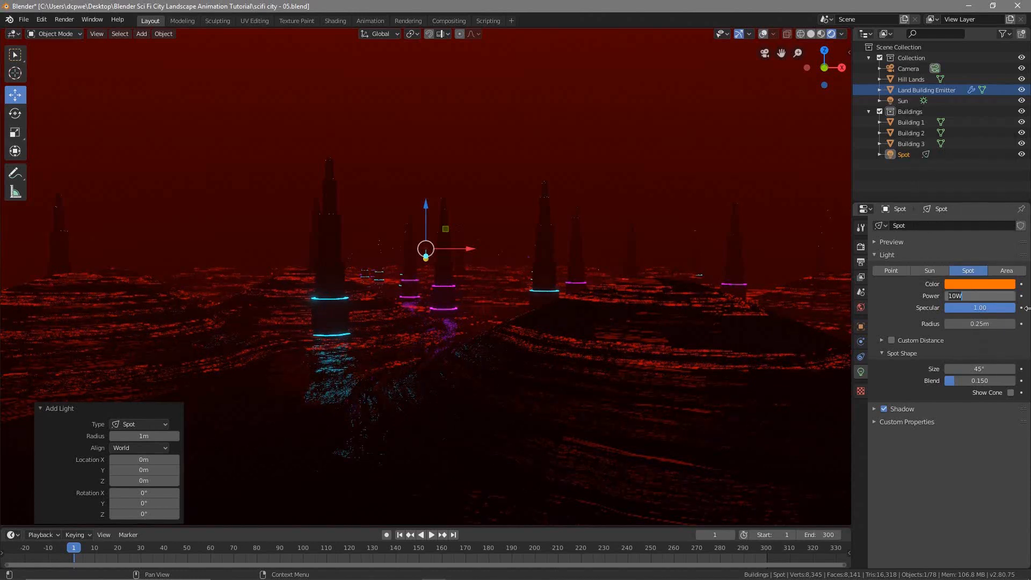
pyautogui.write('2000')
pyautogui.press('Return')
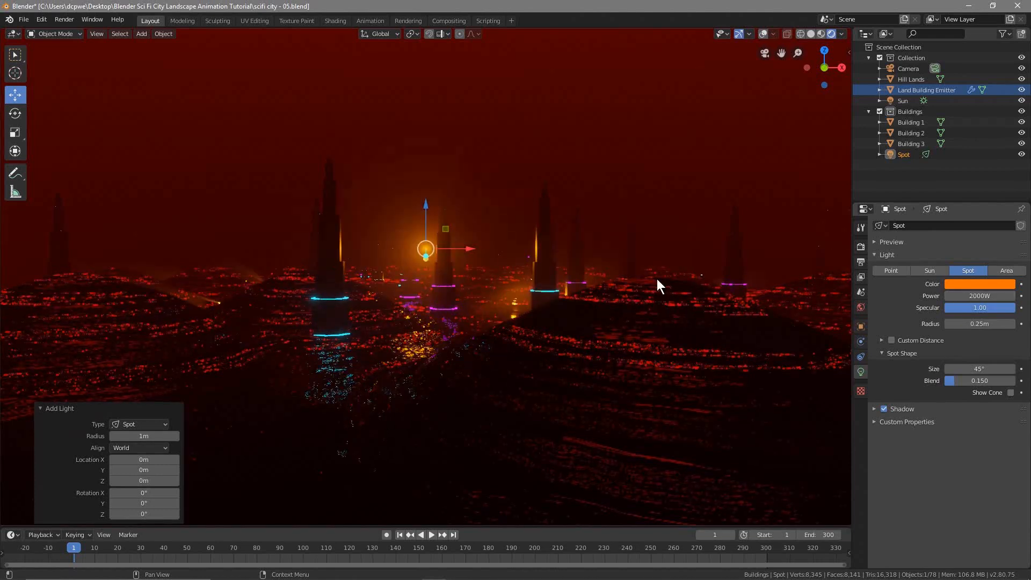
pyautogui.click(967, 296)
pyautogui.write('5000')
pyautogui.press('Return')
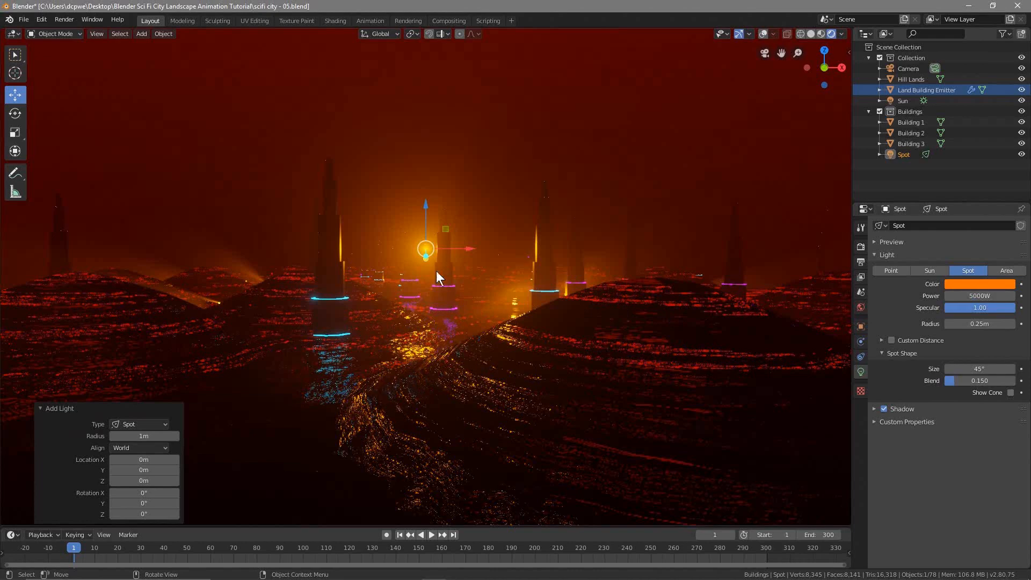
pyautogui.click(646, 145)
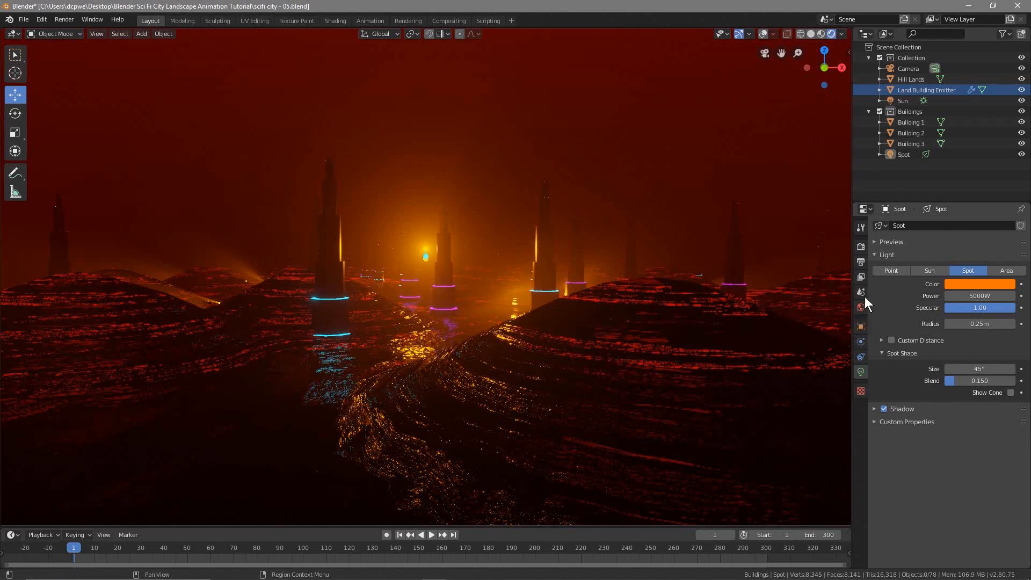
# Try particle numbers up to 75 in the Land Building Emitter's Buildings particle system and return the number to 70
pyautogui.click(921, 90)
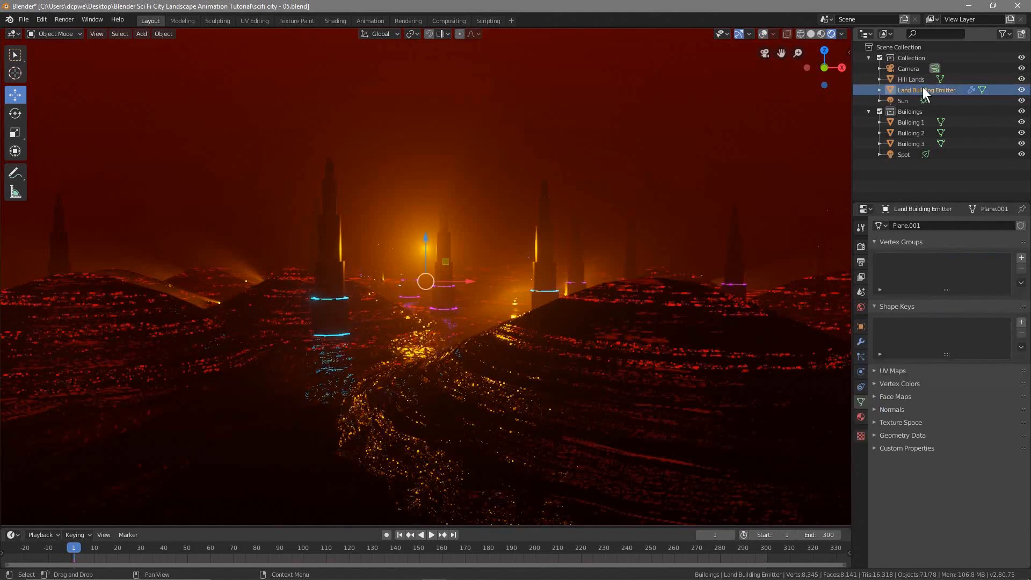
pyautogui.click(860, 356)
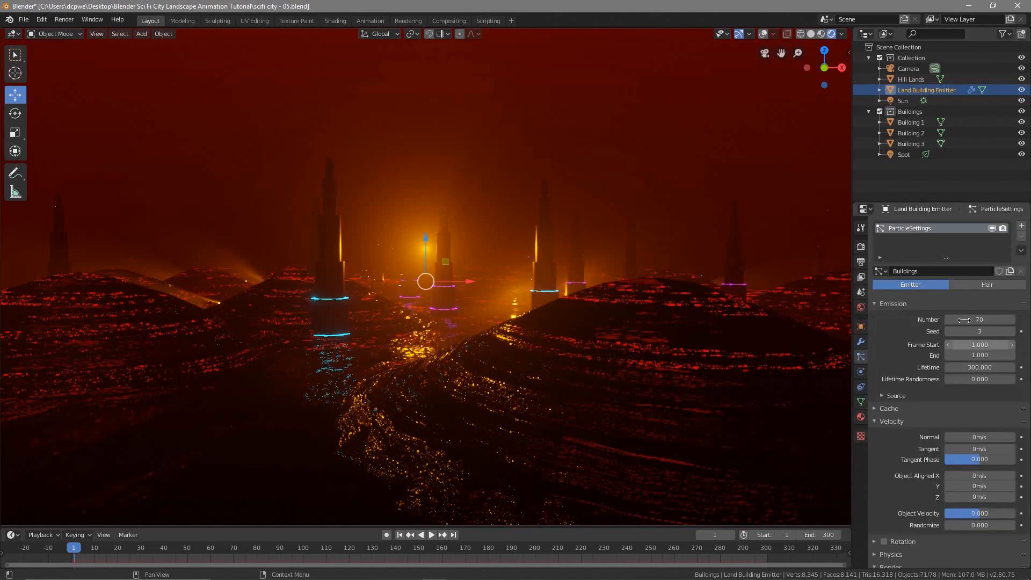
pyautogui.click(1012, 320)
pyautogui.click(1012, 320)
pyautogui.click(1012, 320)
pyautogui.click(1012, 320)
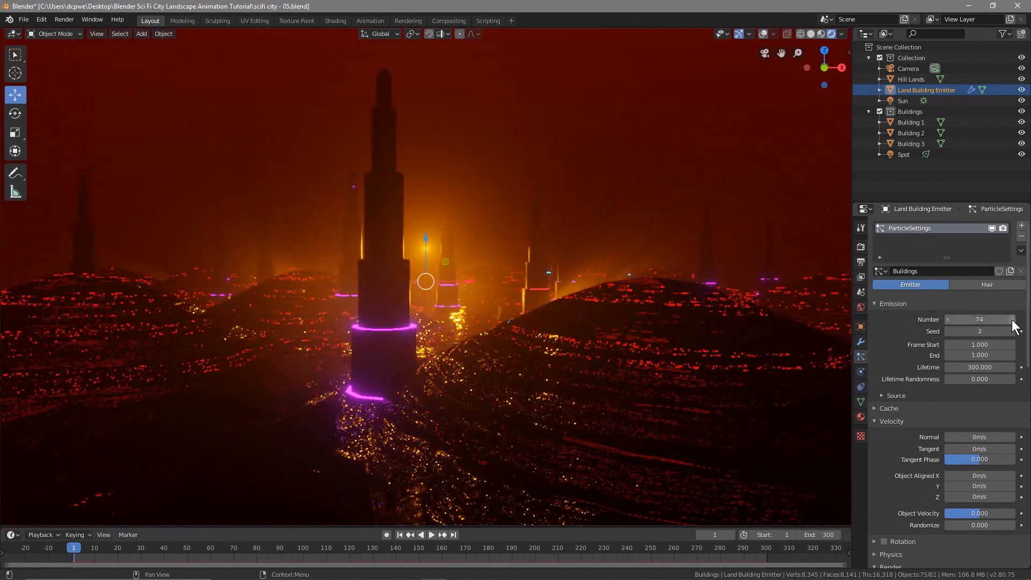
pyautogui.click(1012, 320)
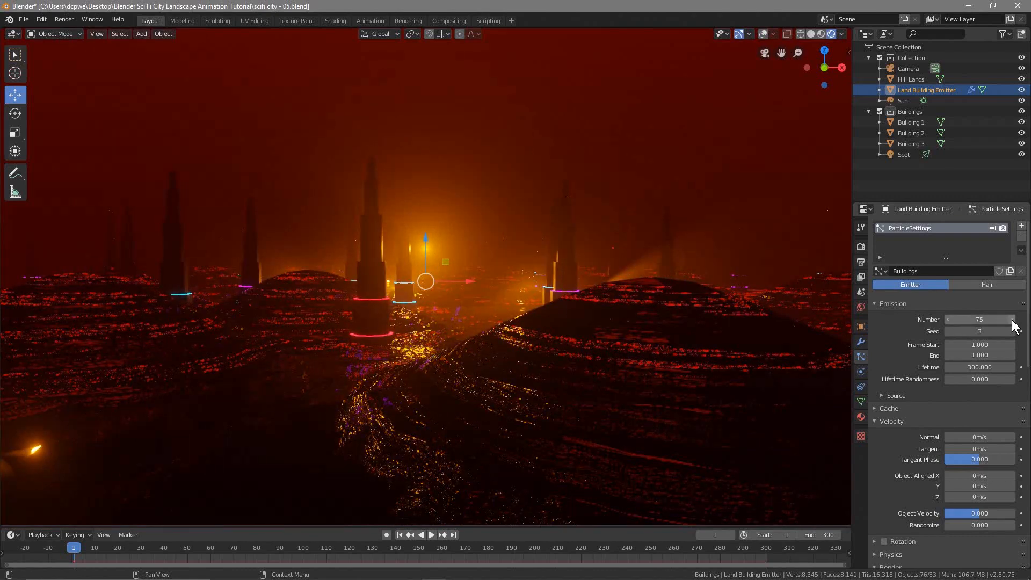
pyautogui.click(948, 320)
pyautogui.click(949, 319)
pyautogui.click(949, 319)
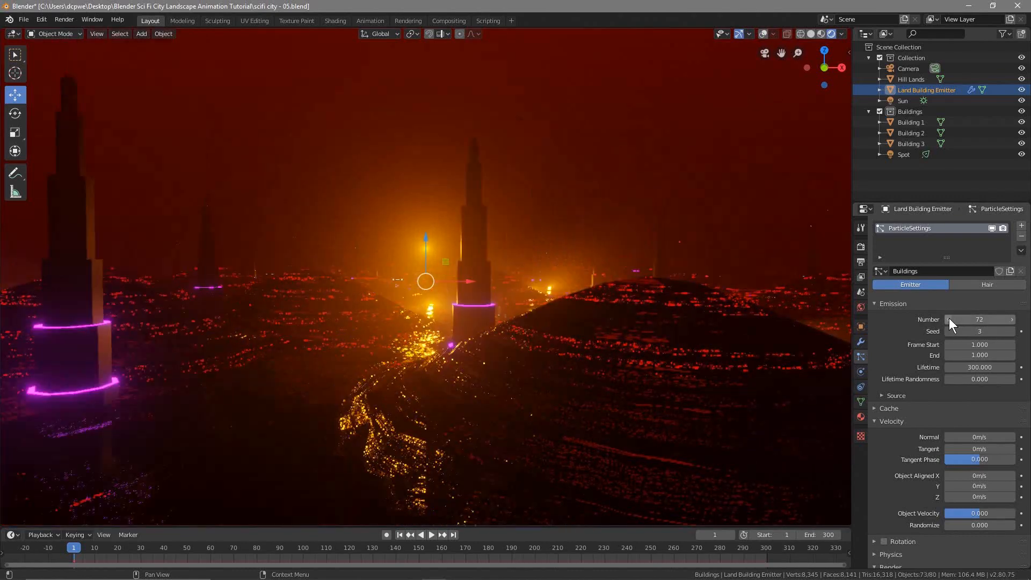
pyautogui.click(949, 320)
pyautogui.click(948, 320)
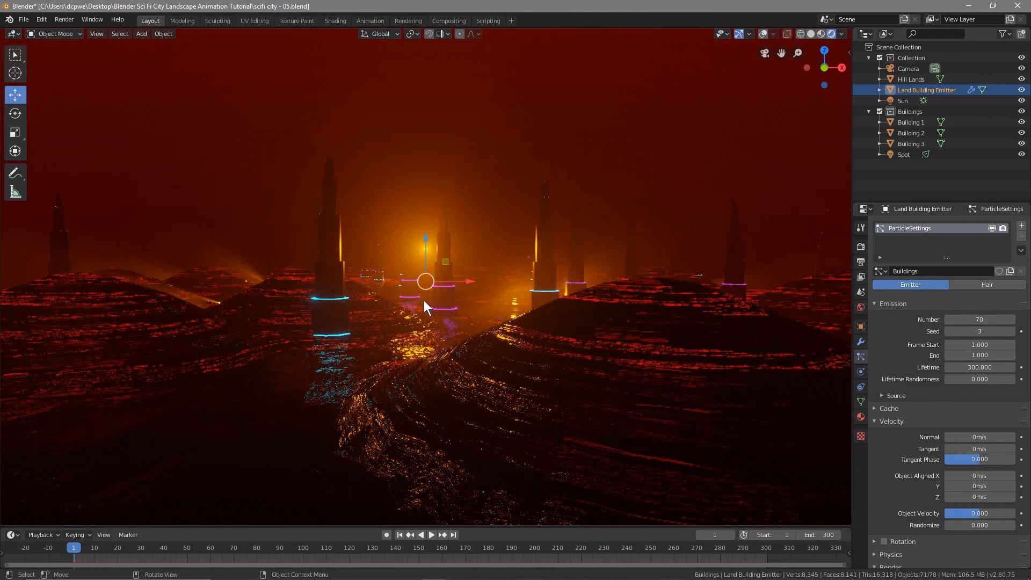
# Cycle the Buildings particle seed up to 11, settle on 10, and briefly check the layout with viewport overlays shown
pyautogui.click(1013, 332)
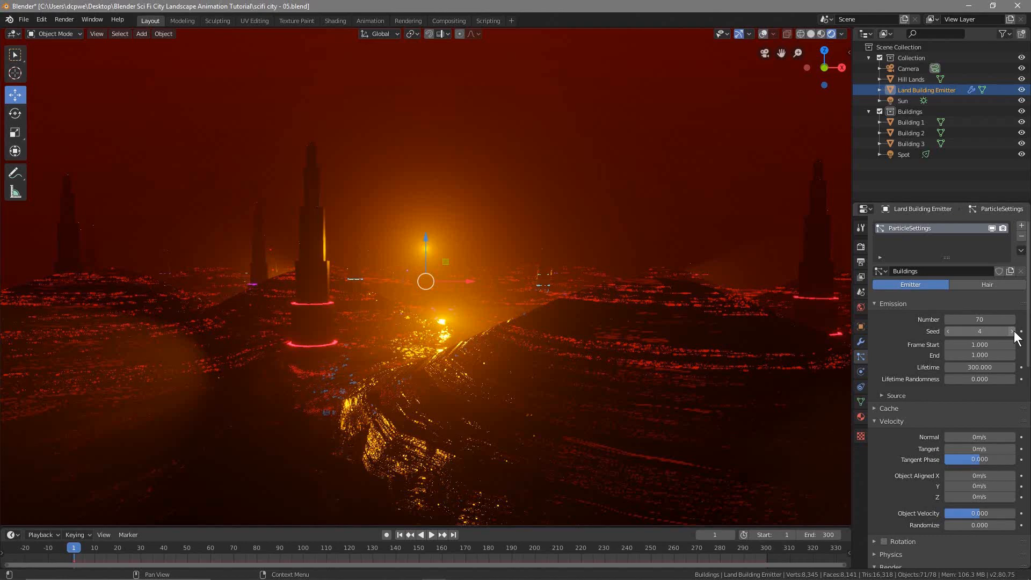
pyautogui.click(1013, 332)
pyautogui.click(1013, 332)
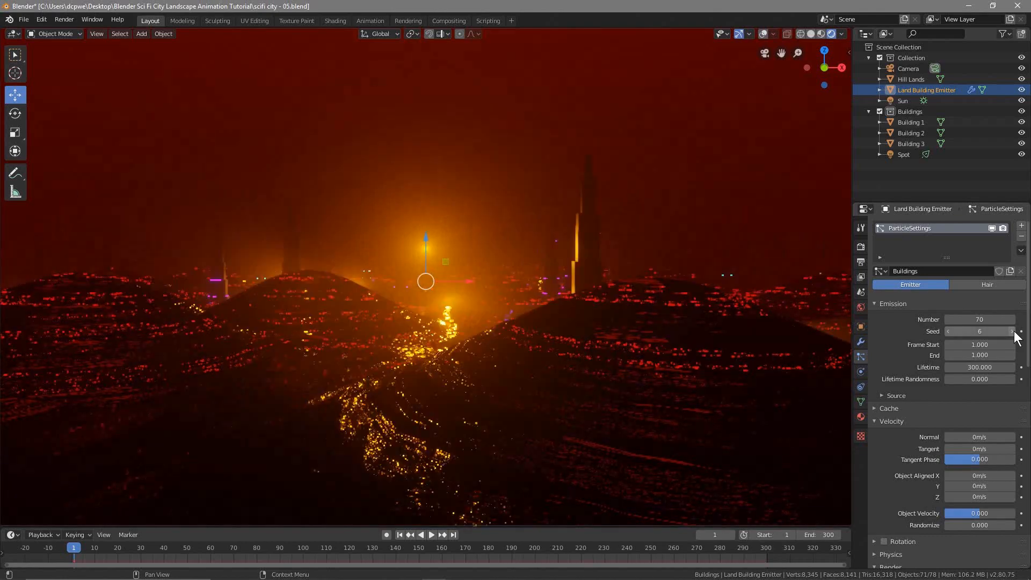
pyautogui.click(1013, 332)
pyautogui.click(1013, 332)
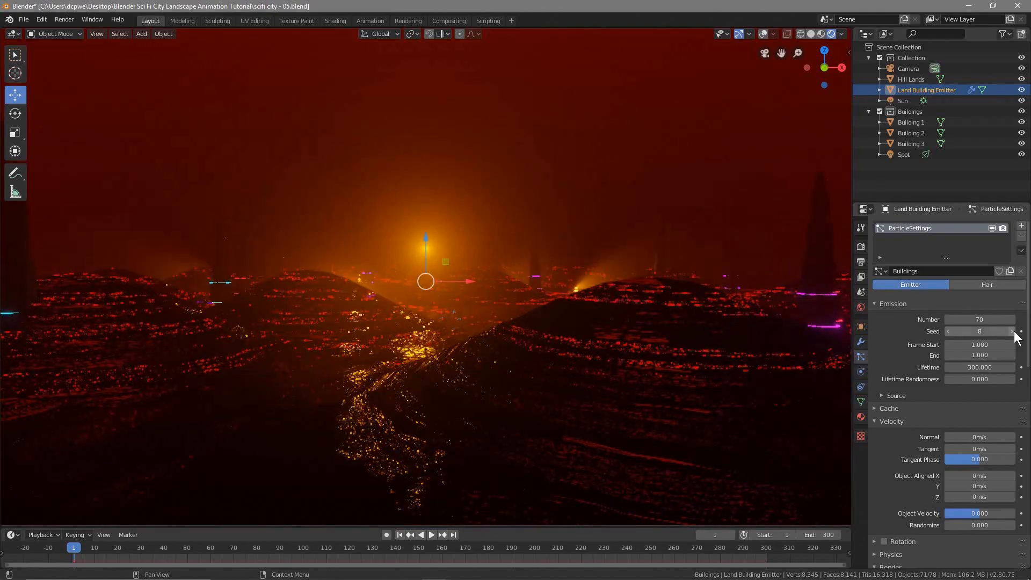
pyautogui.click(1013, 331)
pyautogui.click(1013, 332)
pyautogui.click(1013, 332)
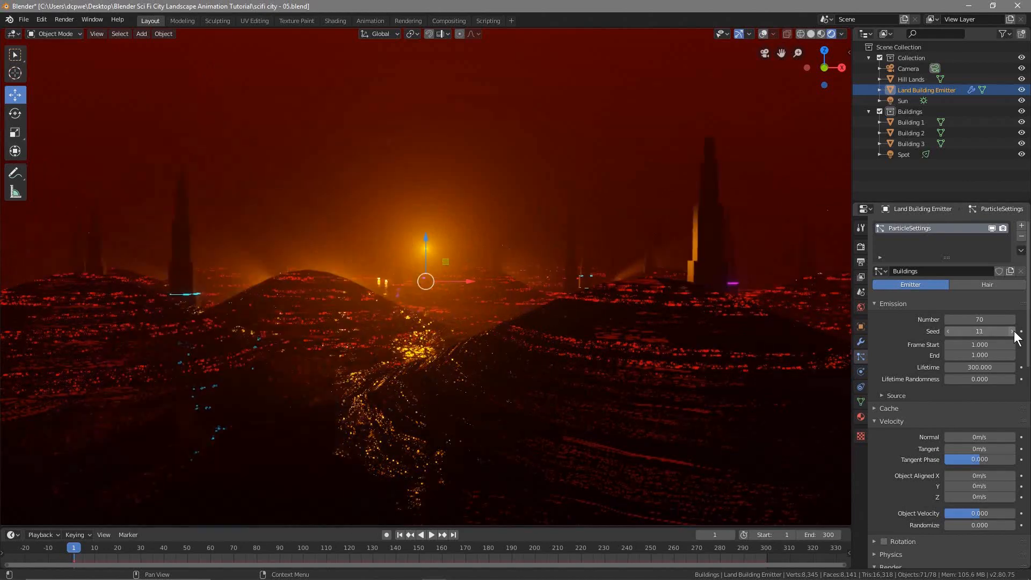
pyautogui.click(949, 331)
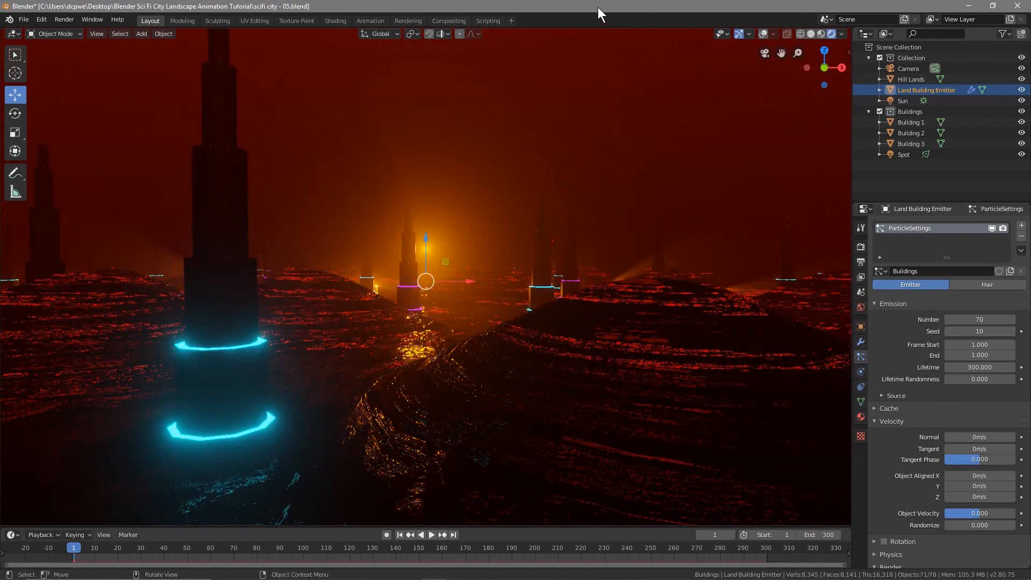
pyautogui.click(761, 34)
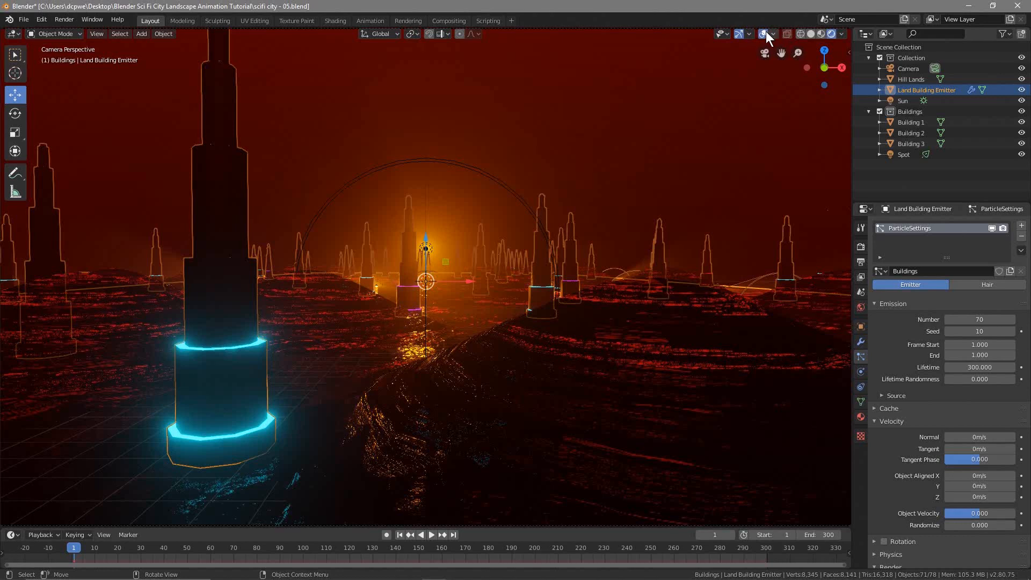
pyautogui.click(766, 31)
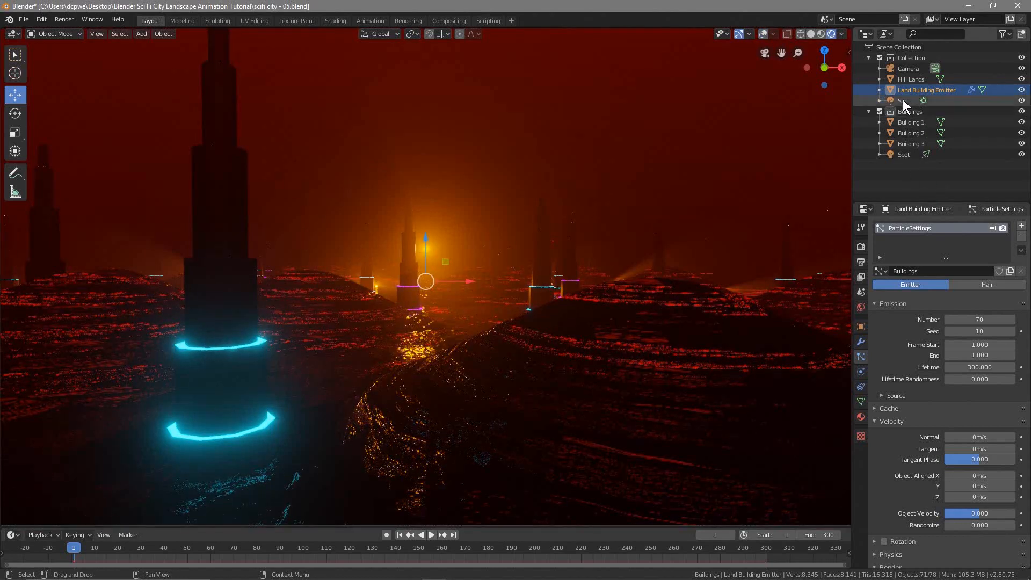
# Move the Spot light out of the Buildings collection into the main Collection, and reselect the Land Building Emitter
pyautogui.click(906, 153)
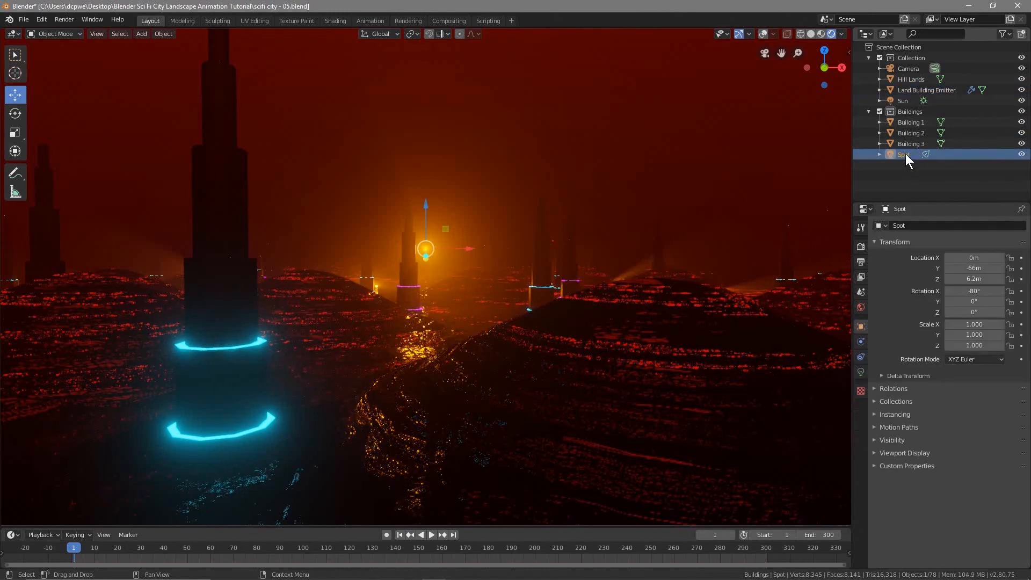
pyautogui.moveTo(896, 153); pyautogui.dragTo(928, 65)
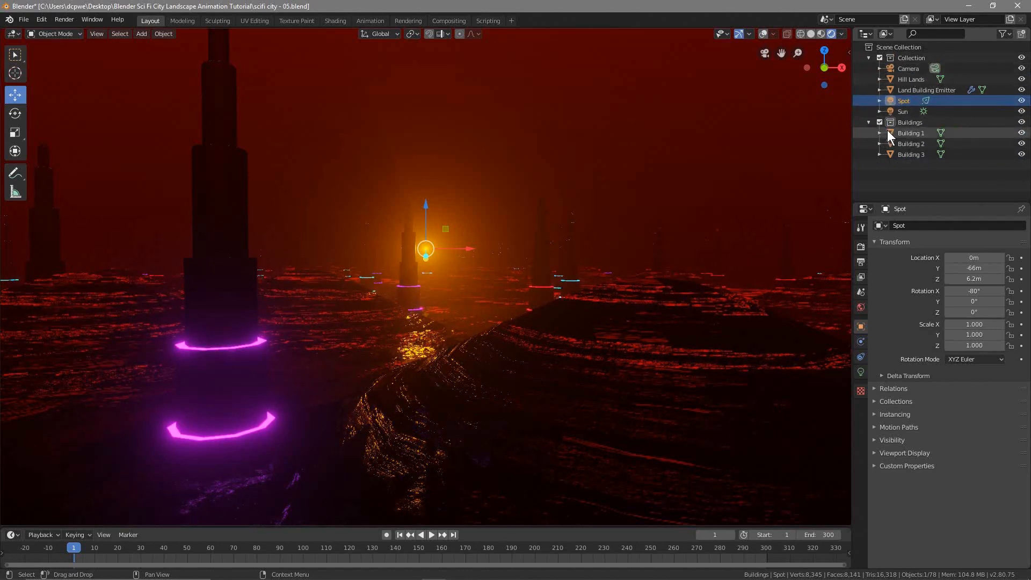
pyautogui.click(916, 90)
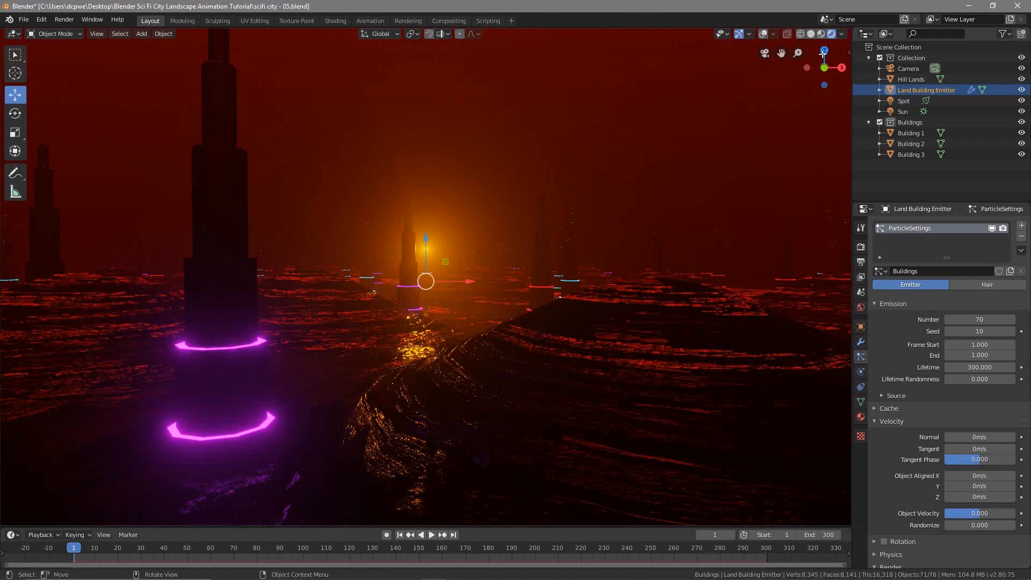
# Move Building 1, Building 2 and Building 3 together 179 m along X, farther outside the camera frame, and deselect them
pyautogui.click(911, 134)
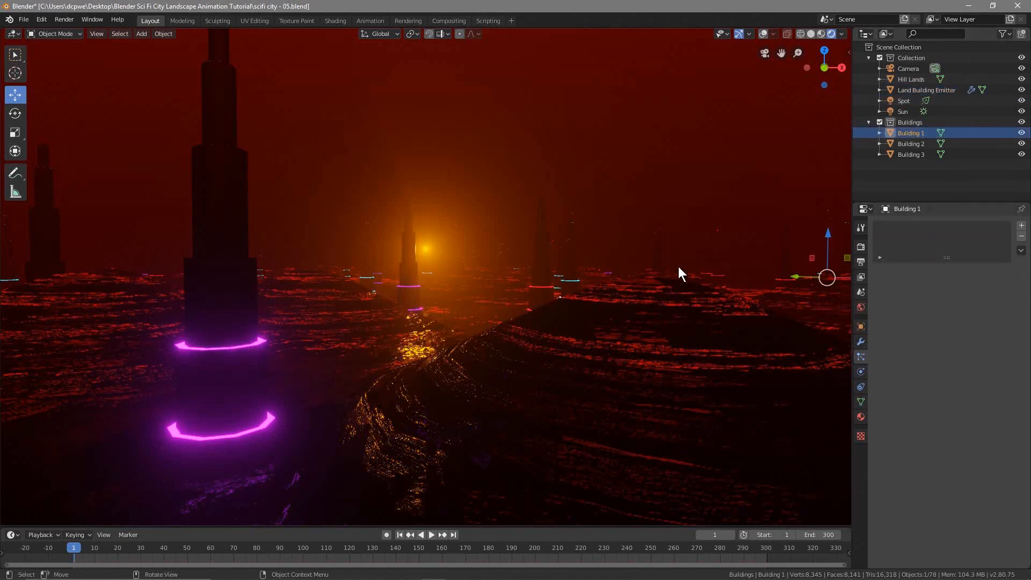
pyautogui.press('KP_0')
pyautogui.press('KP_0')
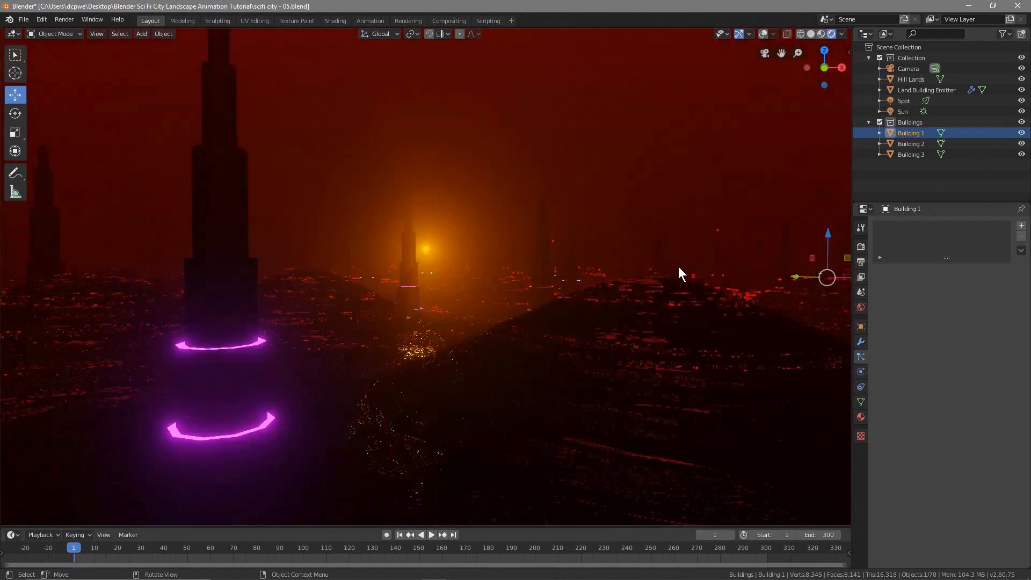
pyautogui.press('KP_0')
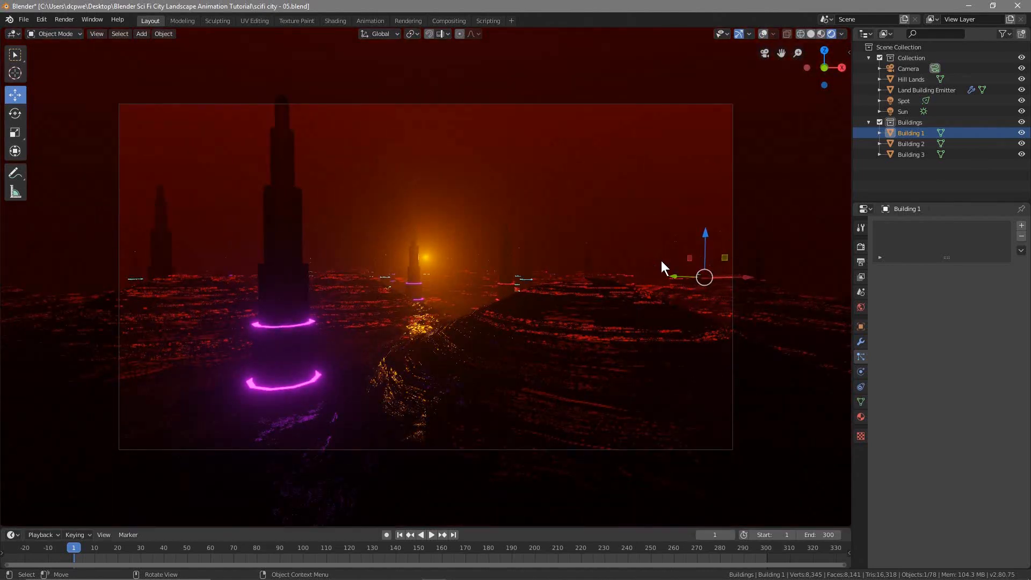
pyautogui.scroll(-4, 594, 240)
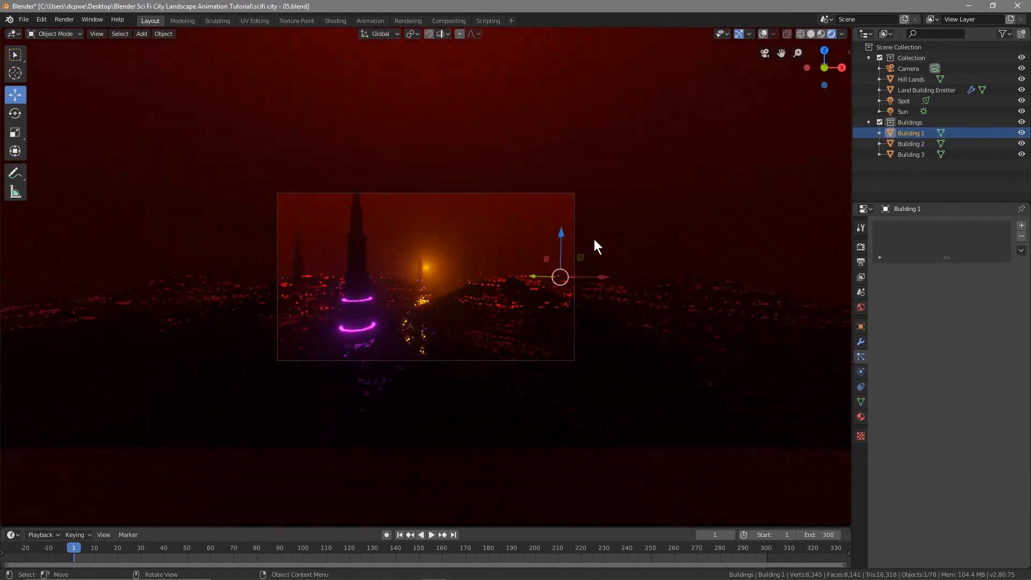
pyautogui.keyDown('shift'); pyautogui.click(914, 153); pyautogui.keyUp('shift')
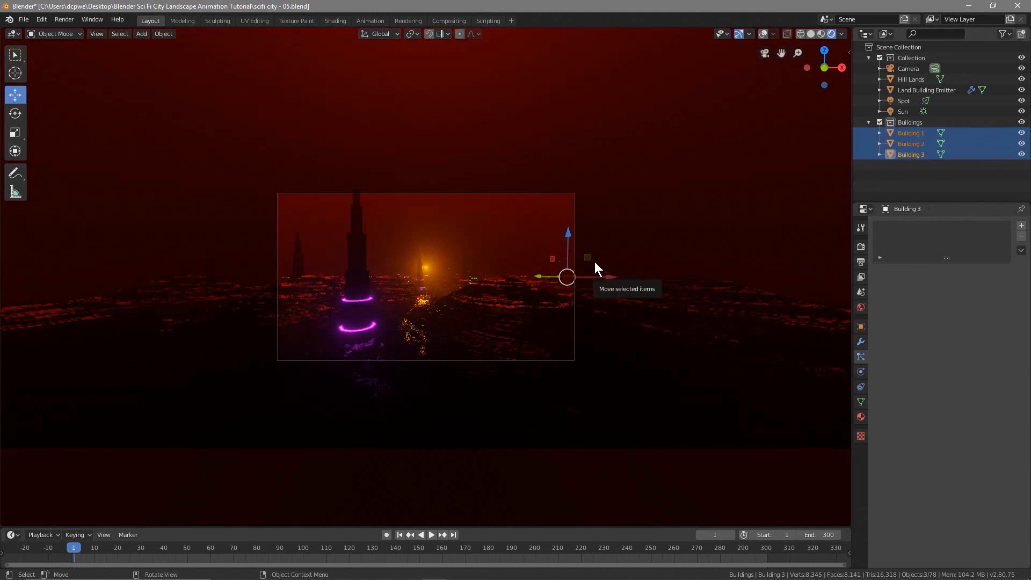
pyautogui.moveTo(608, 280); pyautogui.dragTo(842, 273)
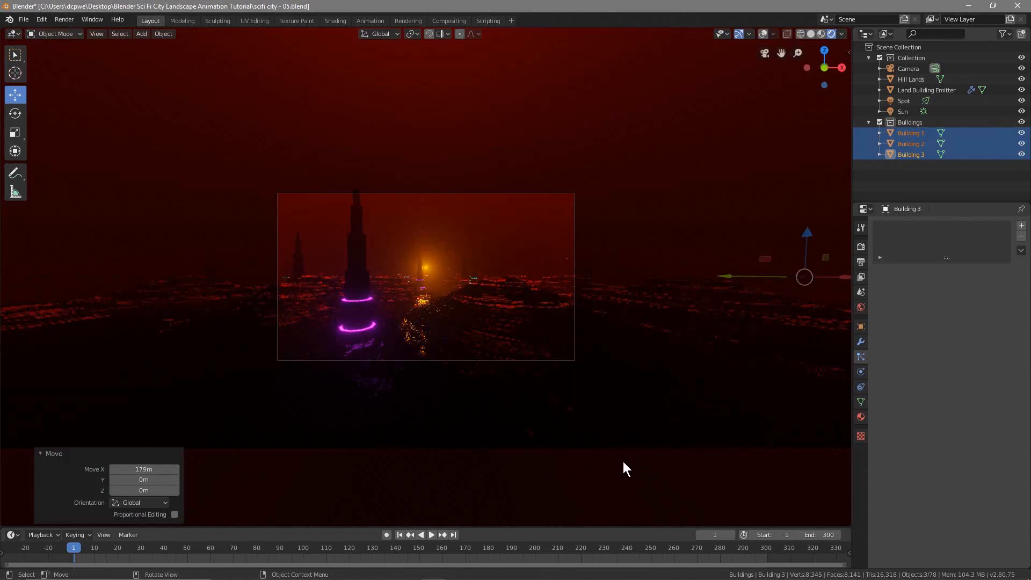
pyautogui.hotkey('alt', 'a')
pyautogui.scroll(5, 491, 433)
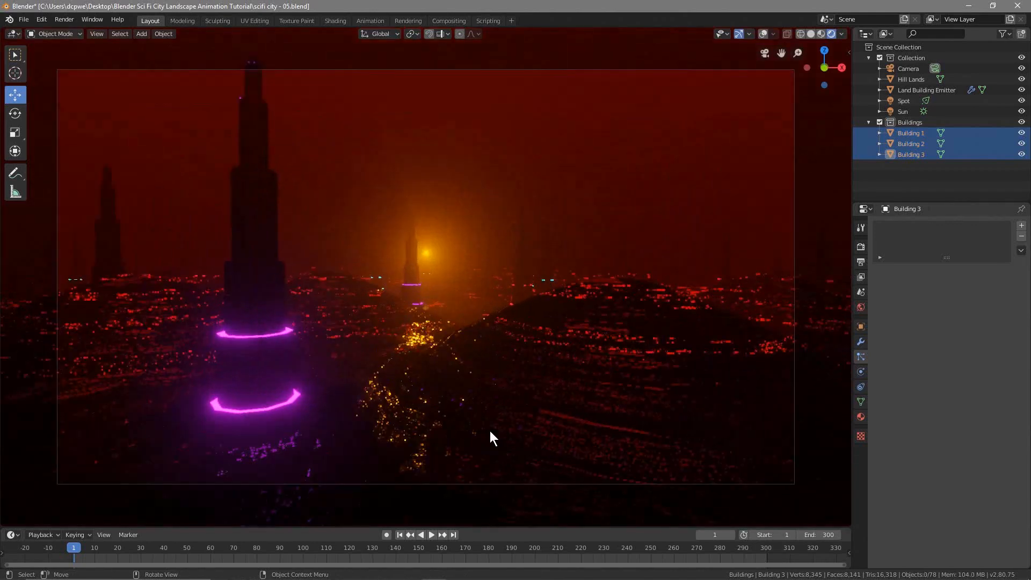
pyautogui.scroll(2, 490, 430)
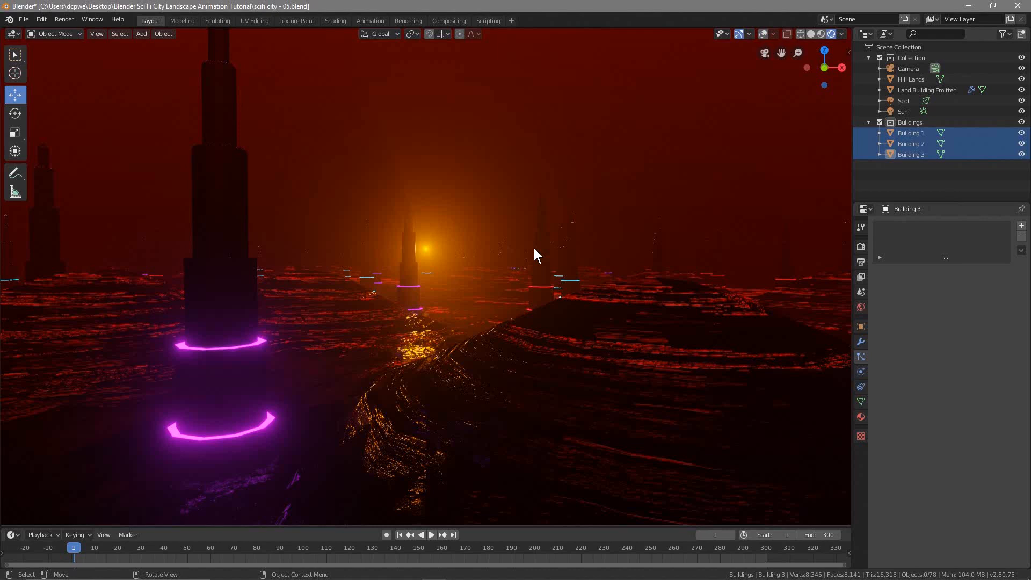
# Compare the Land Building Emitter's Buildings particles with Pick Random on and off, and leave Pick Random enabled
pyautogui.click(916, 91)
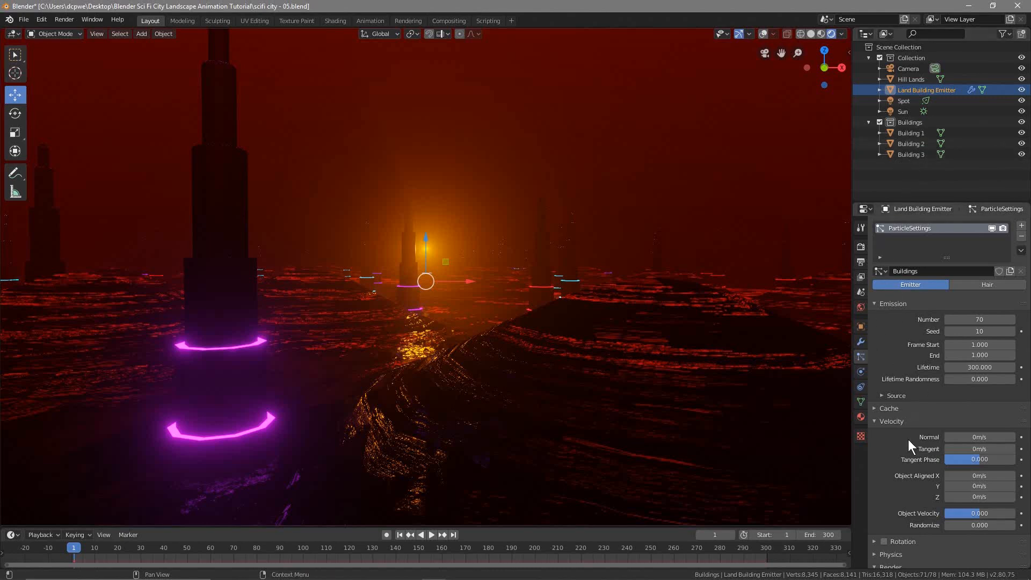
pyautogui.scroll(-10, 909, 410)
pyautogui.click(1010, 427)
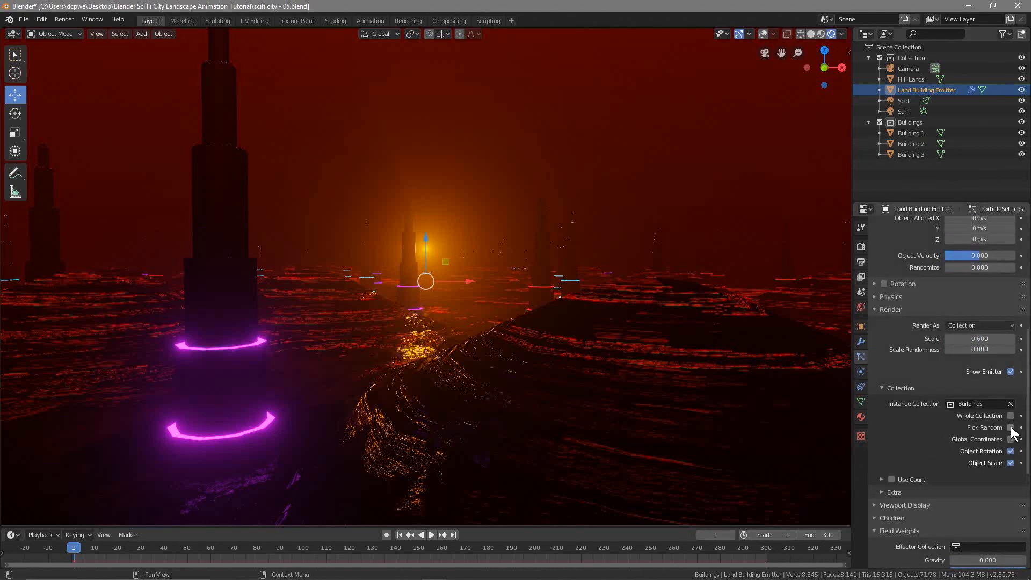
pyautogui.click(1011, 427)
pyautogui.click(1011, 427)
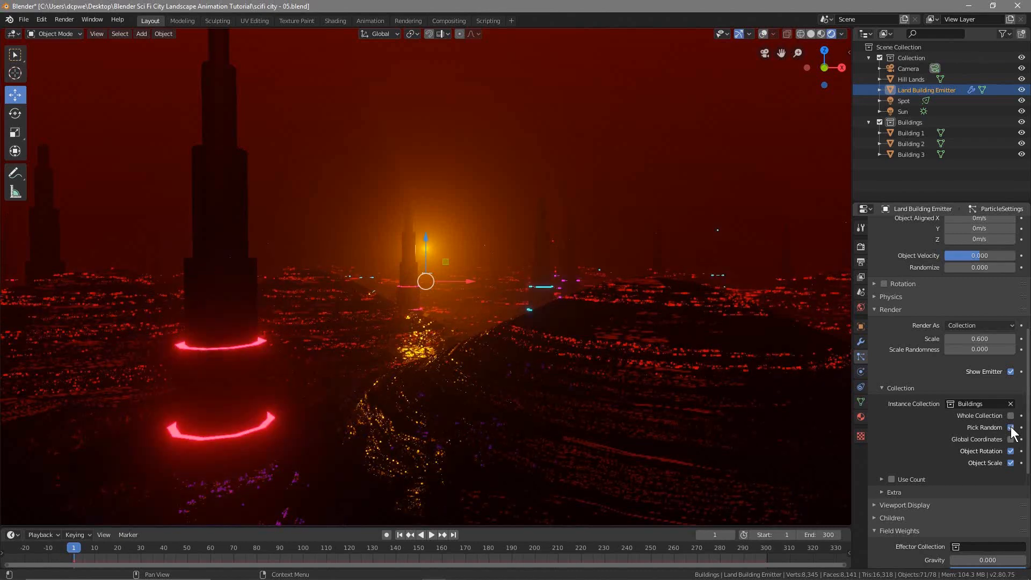
pyautogui.click(1010, 427)
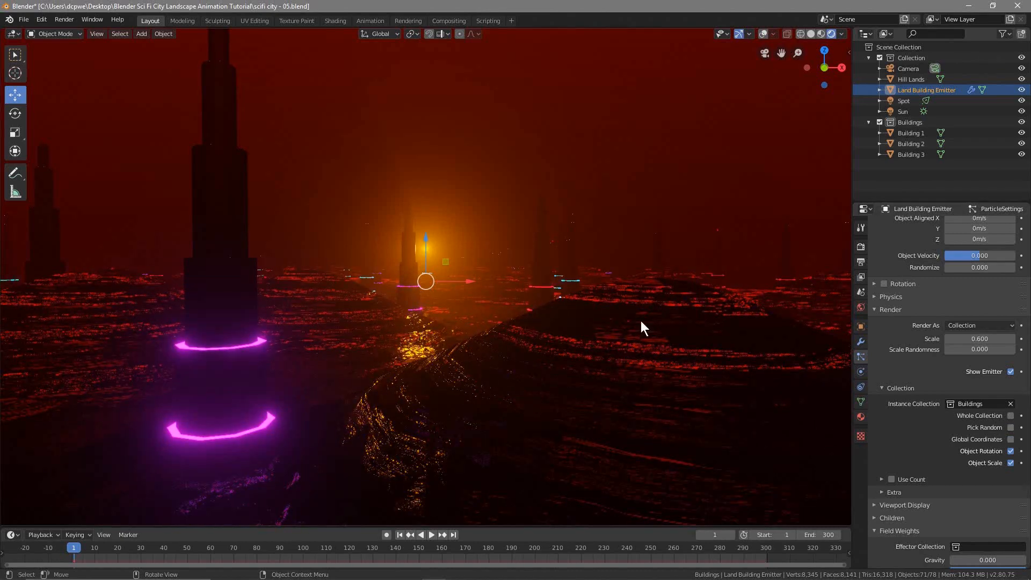
pyautogui.click(1007, 427)
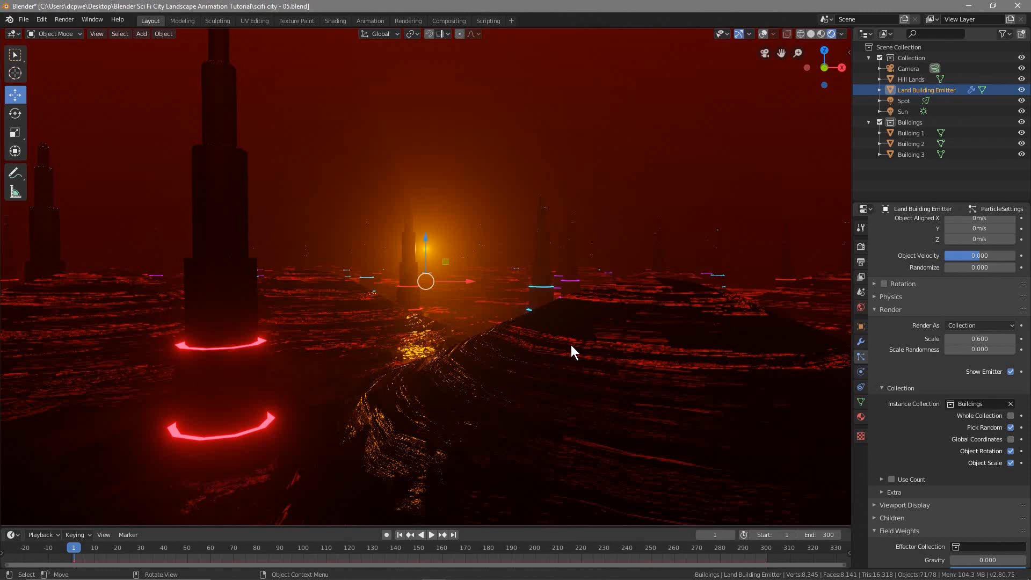
# Shift the Spot light's colour to a slightly redder orange
pyautogui.click(922, 134)
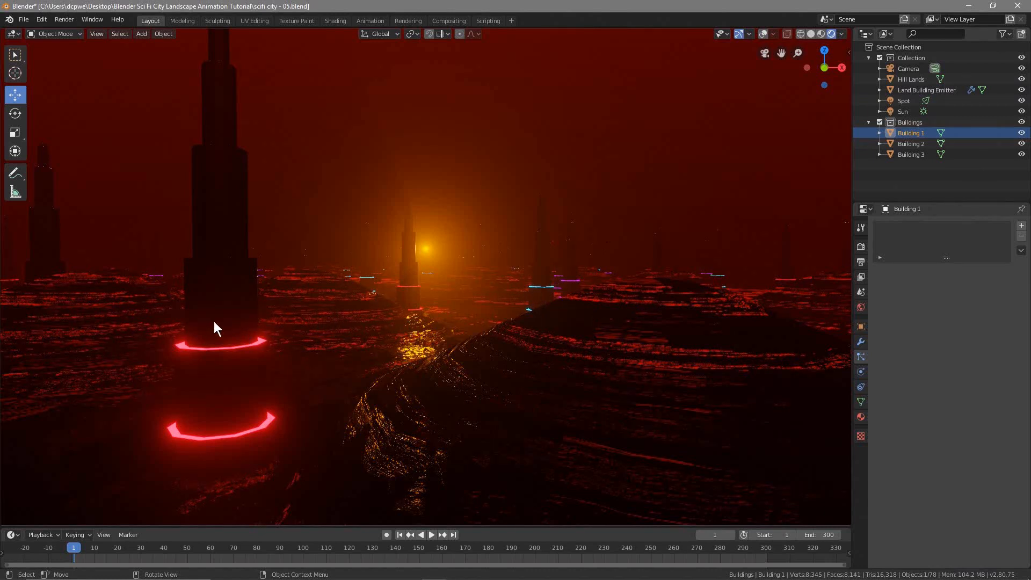
pyautogui.click(911, 89)
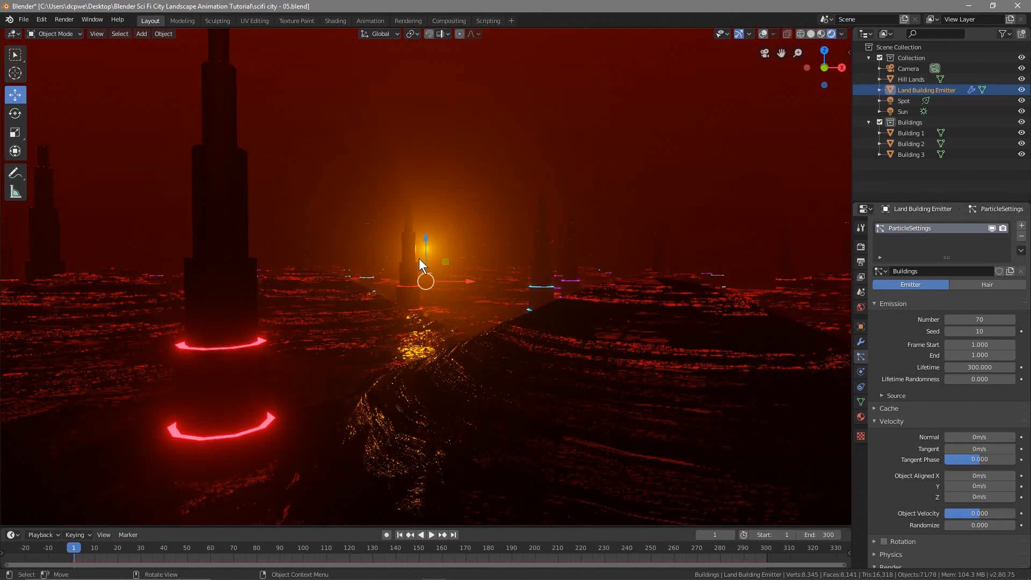
pyautogui.click(894, 111)
pyautogui.click(902, 101)
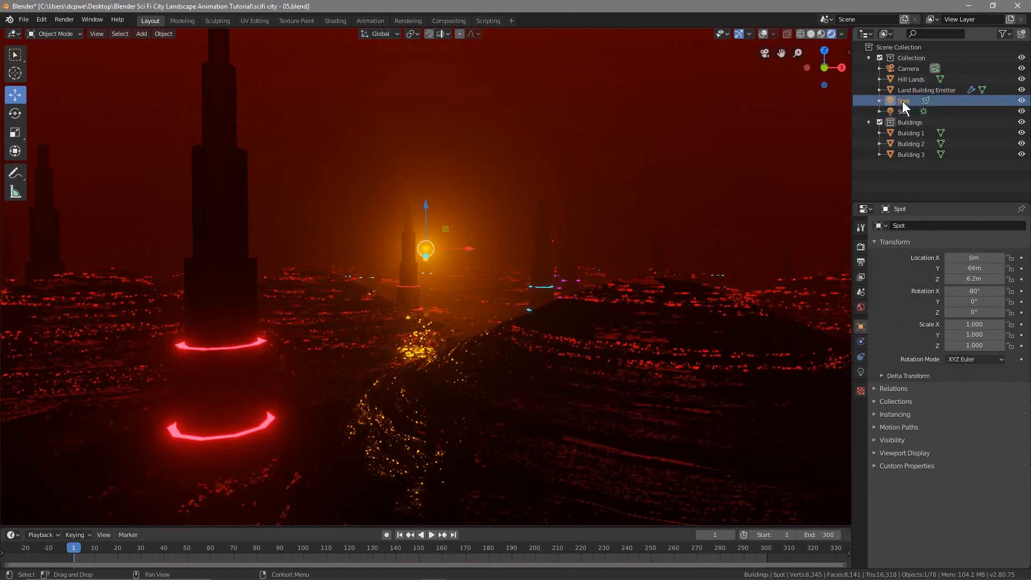
pyautogui.click(861, 371)
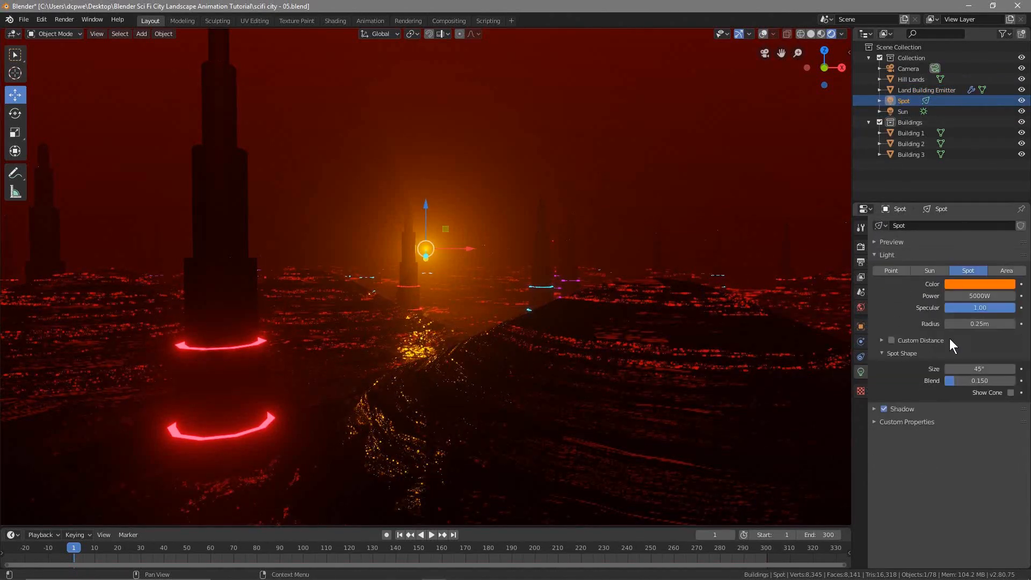
pyautogui.click(967, 285)
pyautogui.moveTo(948, 215); pyautogui.dragTo(921, 192)
pyautogui.moveTo(927, 205); pyautogui.dragTo(942, 217)
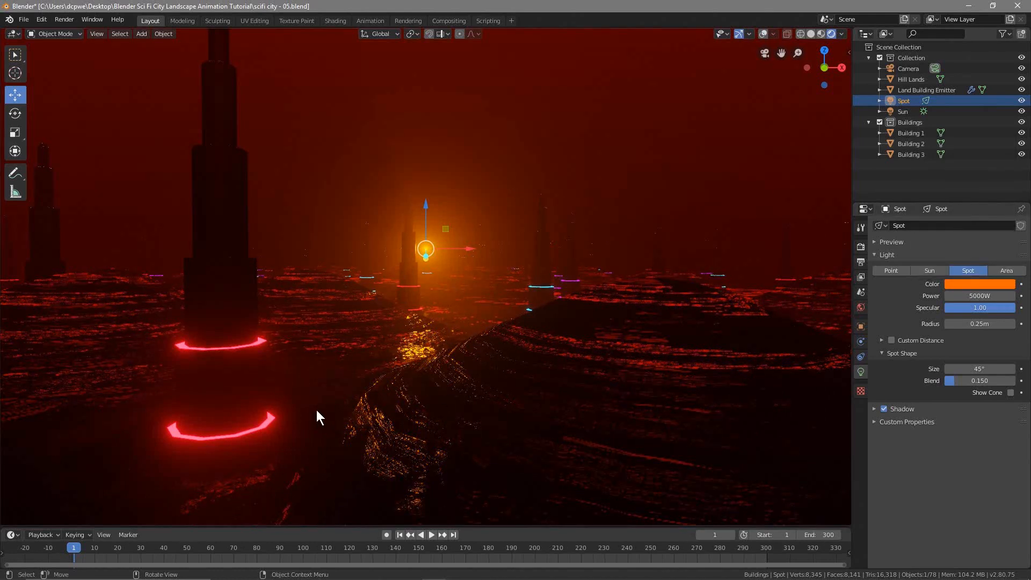
# Save the file, render frame 1, inspect the result in a maximized window and close it
pyautogui.hotkey('ctrl', 's')
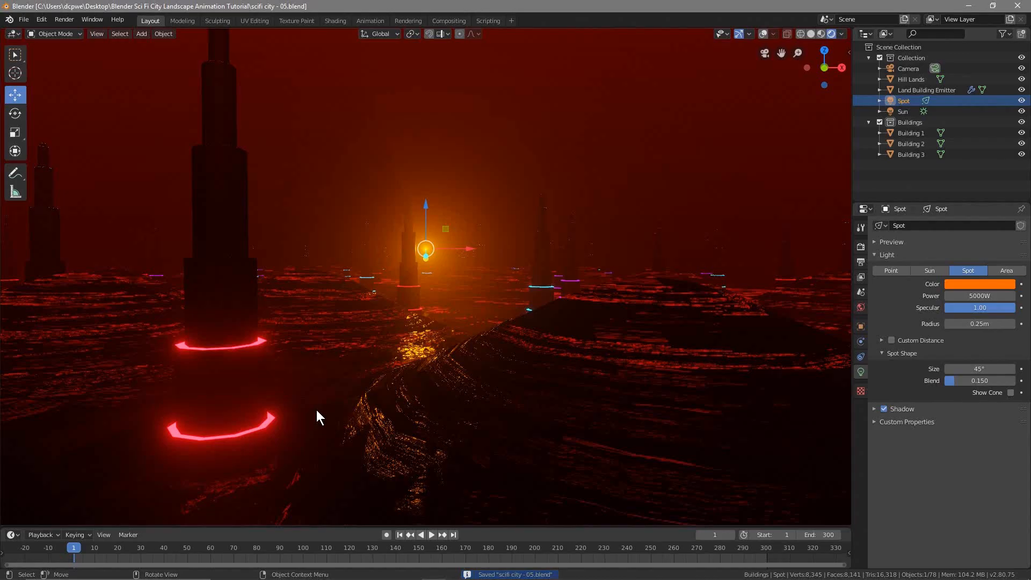
pyautogui.press('F12')
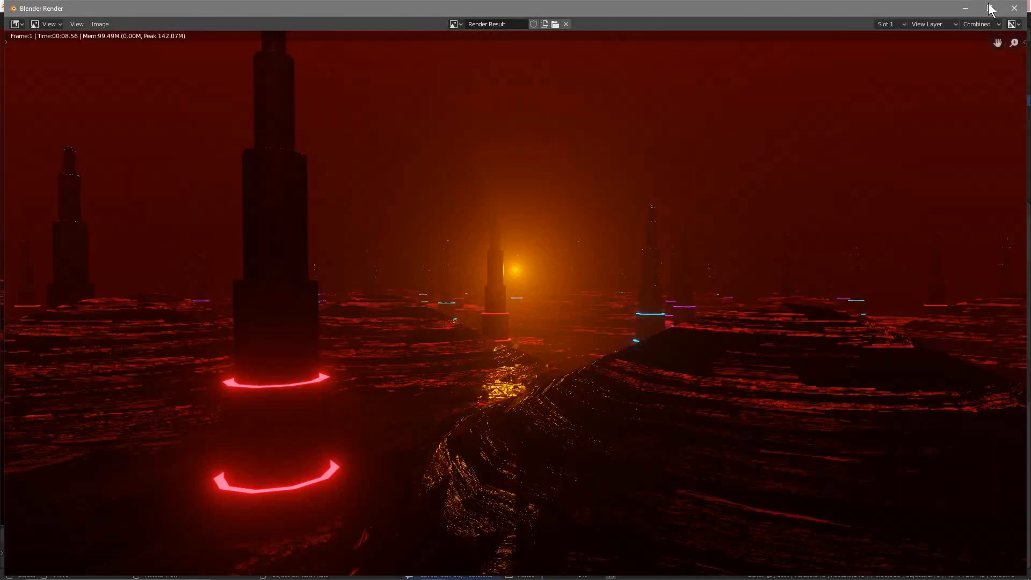
pyautogui.click(988, 4)
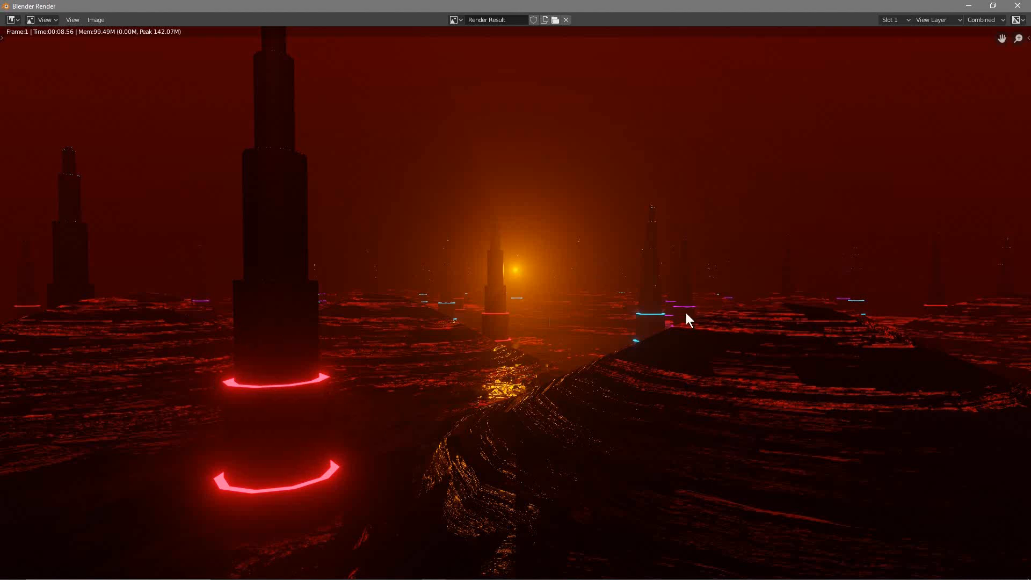
pyautogui.click(1025, 3)
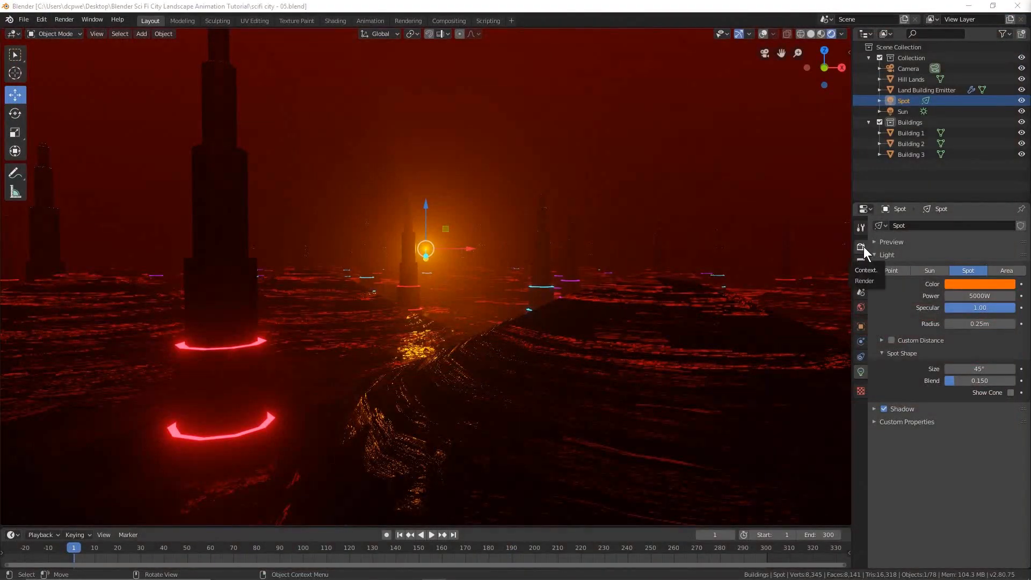
# Set the Screen Space Reflections Max Roughness to 0.000, compare Half Res Trace off and on, keep it enabled, and save the file
pyautogui.click(861, 247)
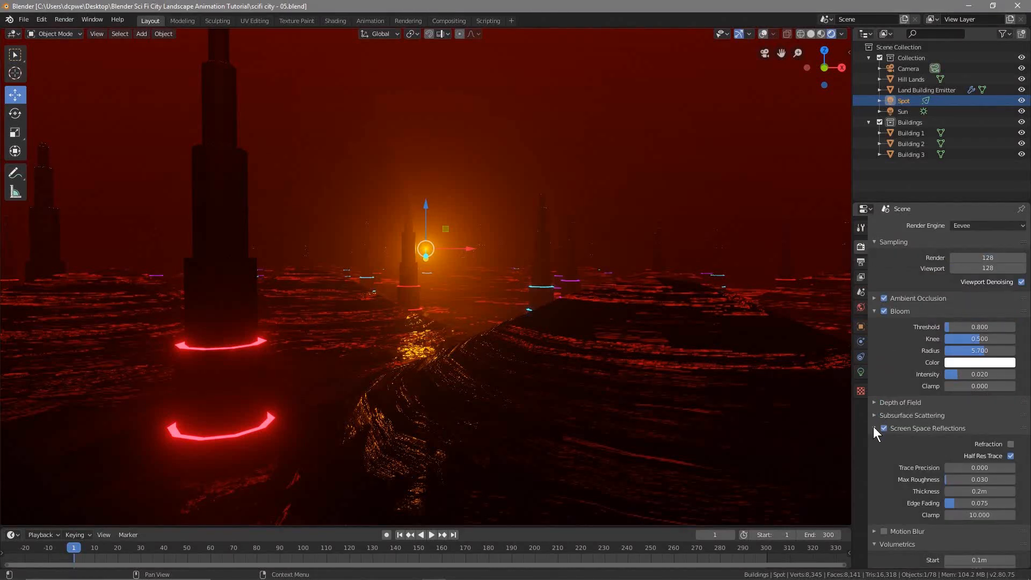
pyautogui.moveTo(953, 467)
pyautogui.mouseDown()
pyautogui.moveTo(1016, 472)
pyautogui.moveTo(947, 479)
pyautogui.mouseUp()
pyautogui.moveTo(1010, 467)
pyautogui.mouseDown()
pyautogui.moveTo(977, 467)
pyautogui.moveTo(1006, 474)
pyautogui.mouseUp()
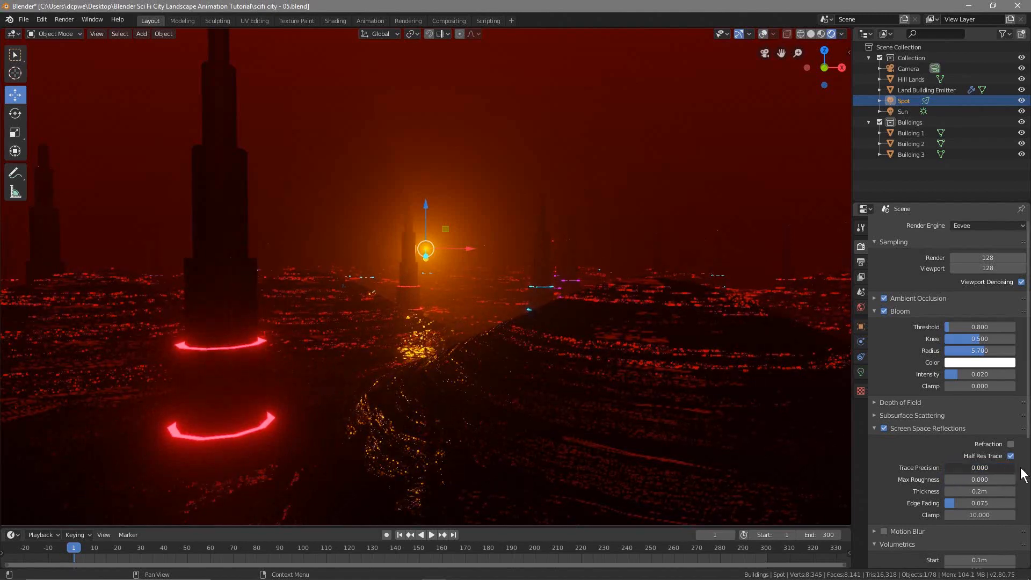
pyautogui.click(1010, 456)
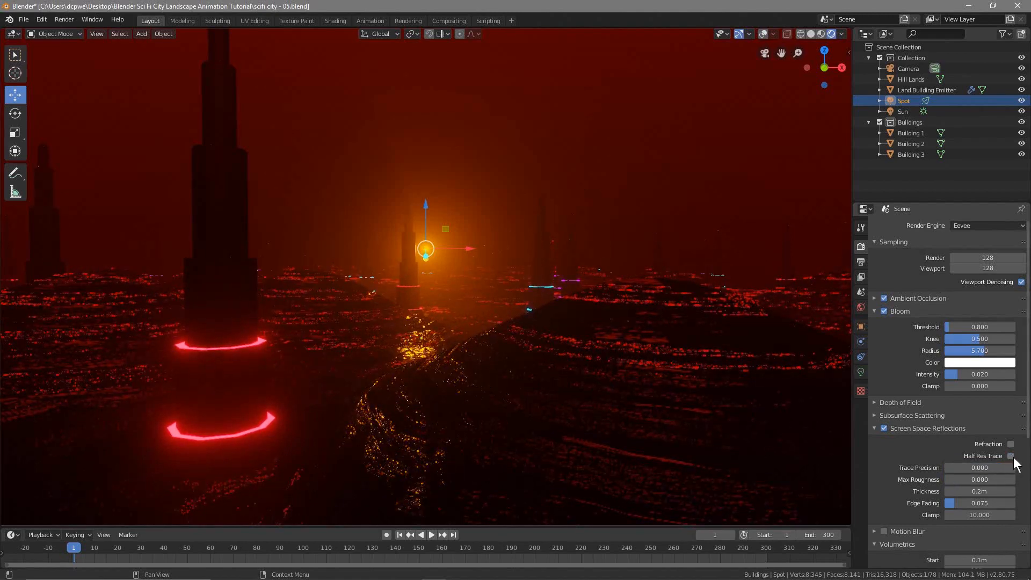
pyautogui.click(1011, 457)
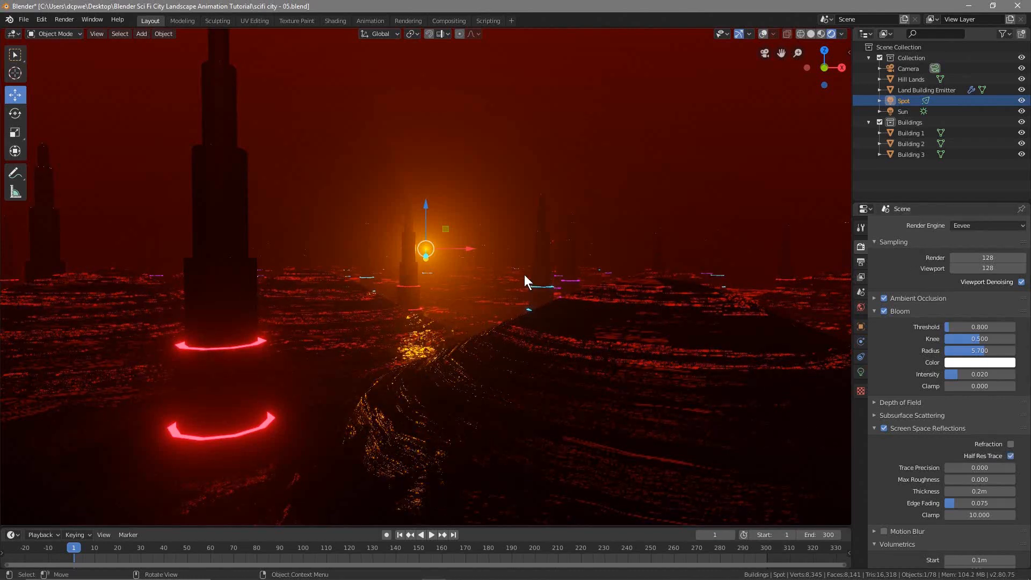
pyautogui.click(22, 19)
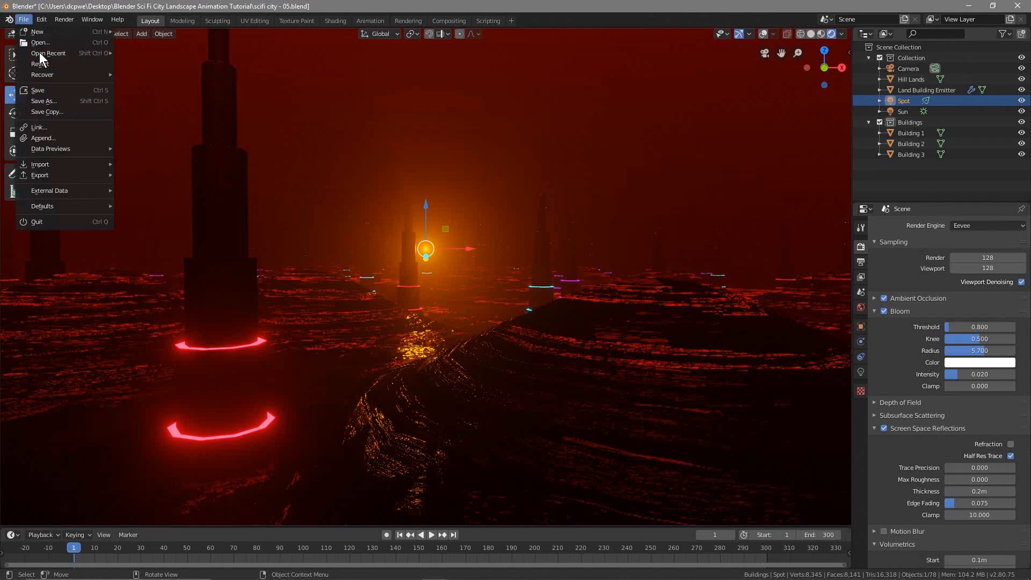
pyautogui.click(50, 90)
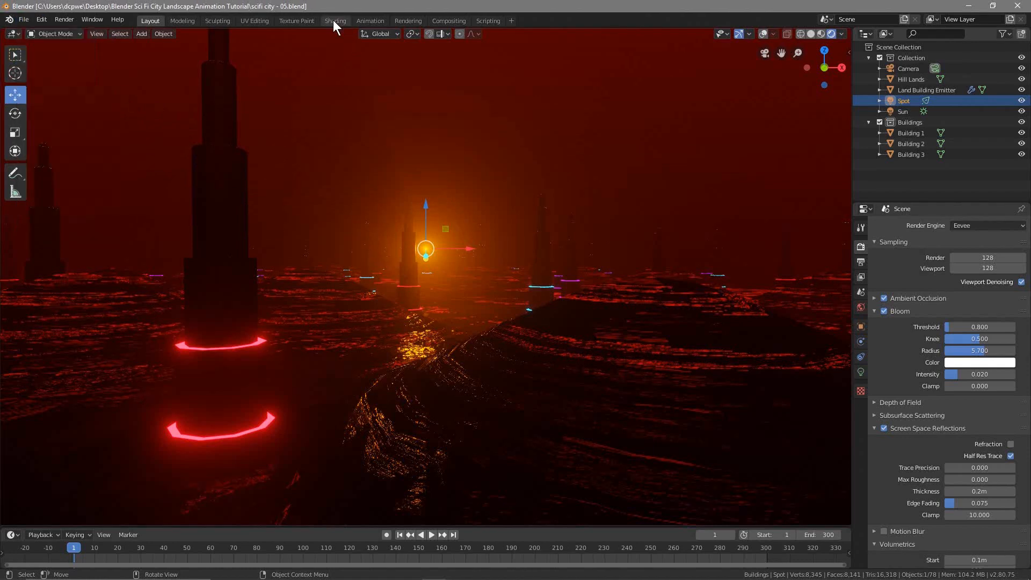
# Open the Hill Lands' Land material for shading, disconnect the Wave Texture from the Bump node's Height, and move it farther away
pyautogui.click(334, 20)
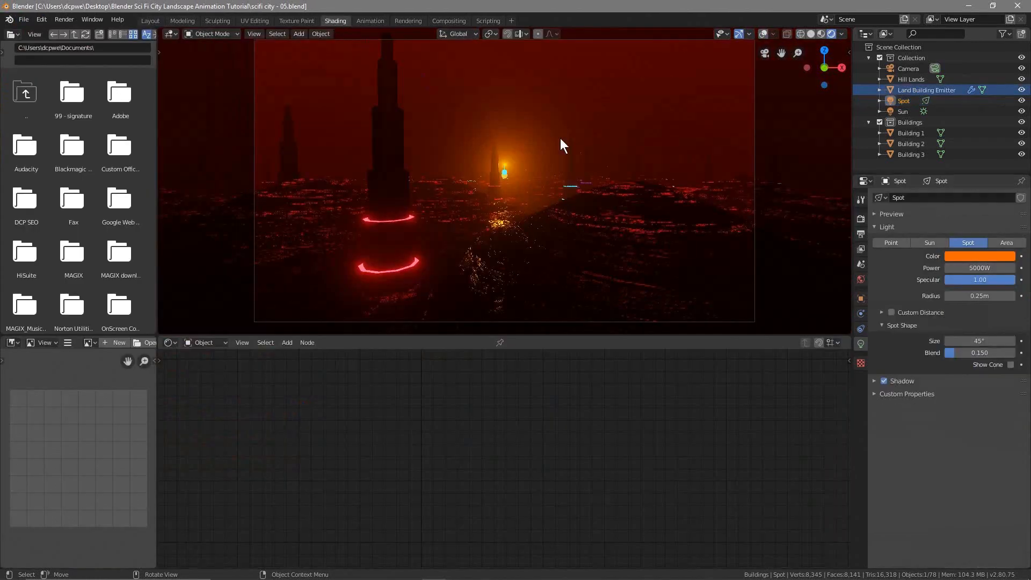
pyautogui.click(927, 79)
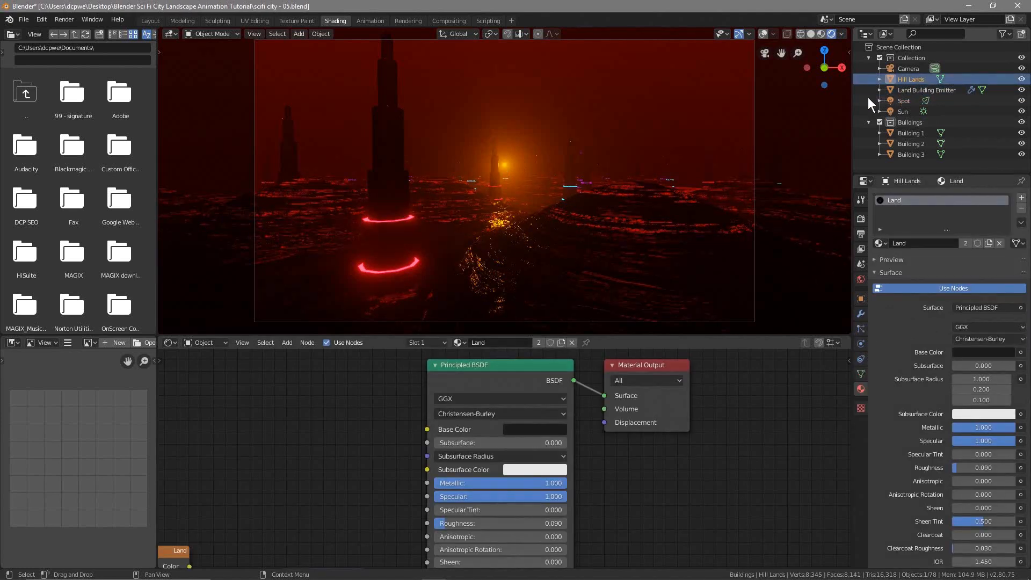
pyautogui.click(204, 343)
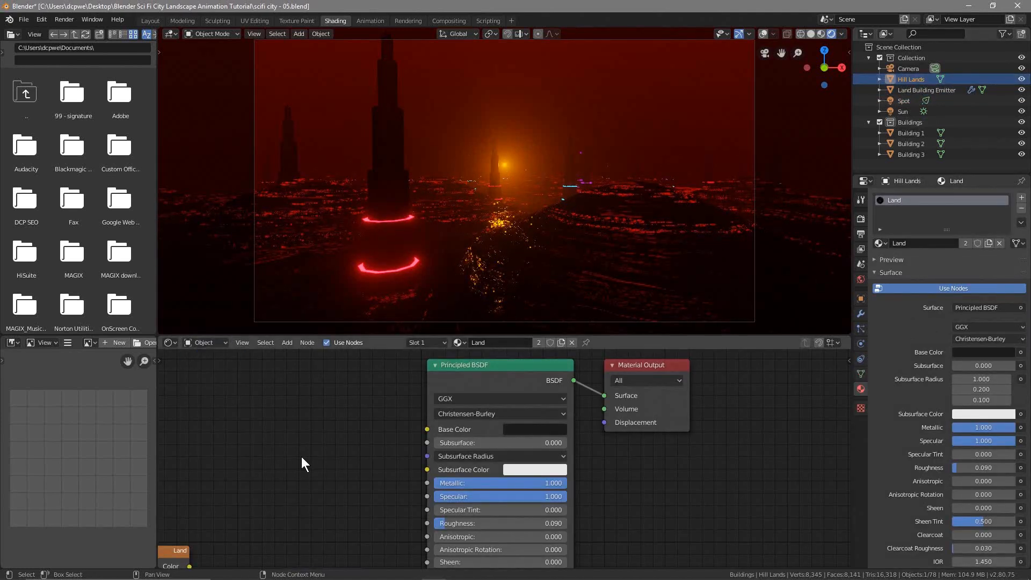
pyautogui.moveTo(322, 460); pyautogui.dragTo(587, 522, button='middle')
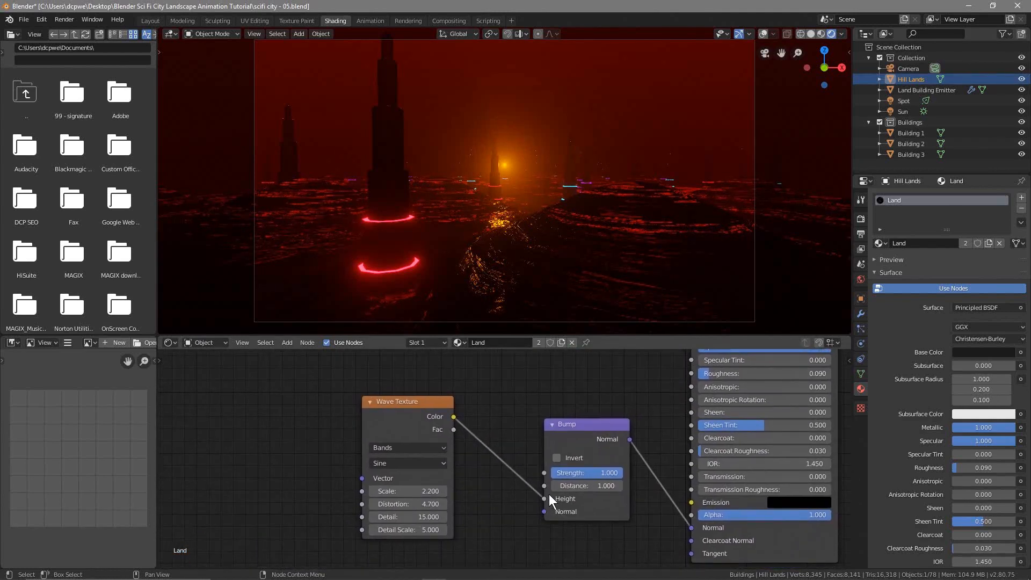
pyautogui.moveTo(546, 495); pyautogui.dragTo(456, 501)
pyautogui.moveTo(400, 398); pyautogui.dragTo(207, 399)
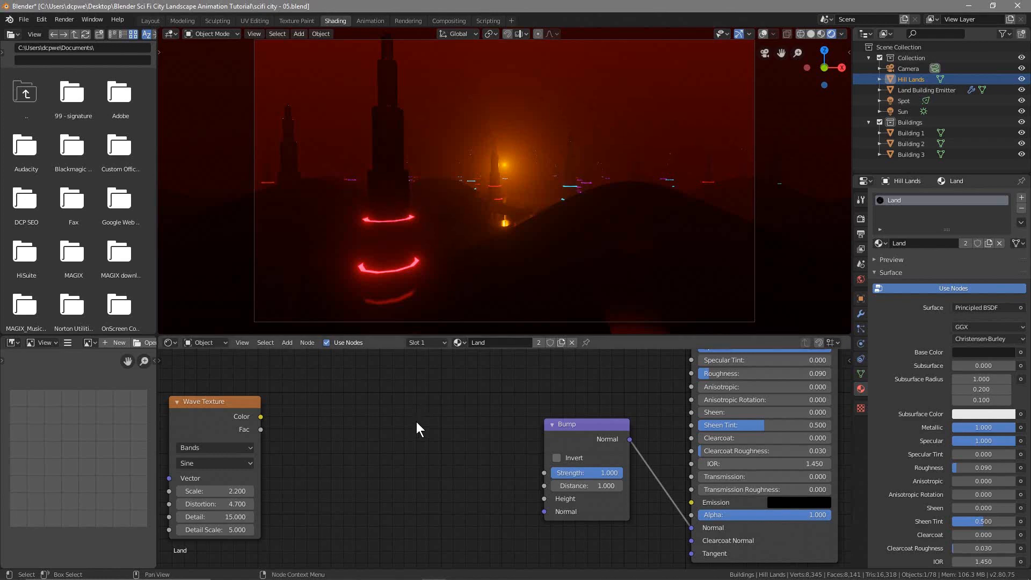
# Add a Musgrave Texture node and connect its Color output to the Bump node's Height
pyautogui.hotkey('shift', 'a')
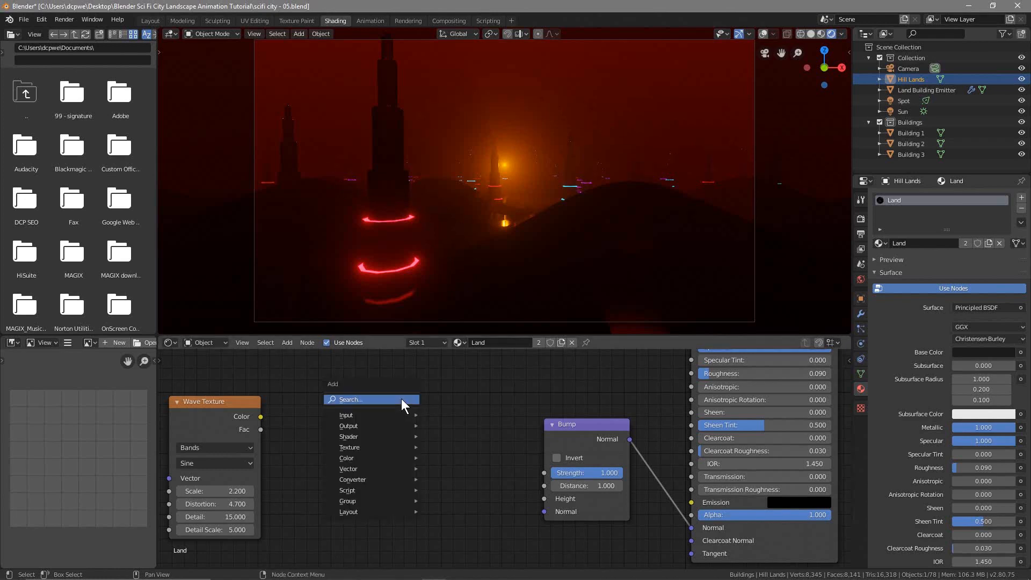
pyautogui.moveTo(385, 448)
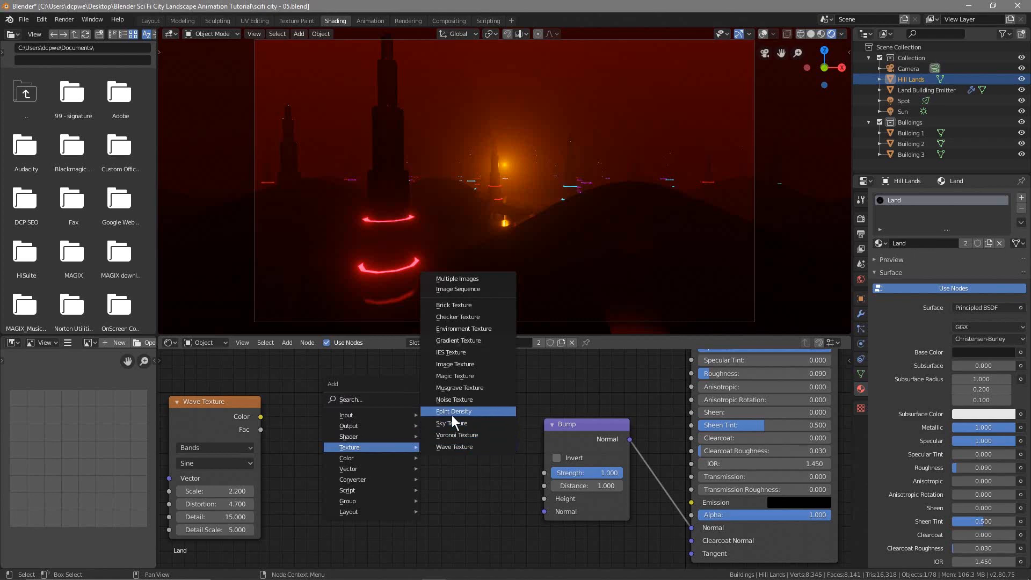
pyautogui.click(459, 388)
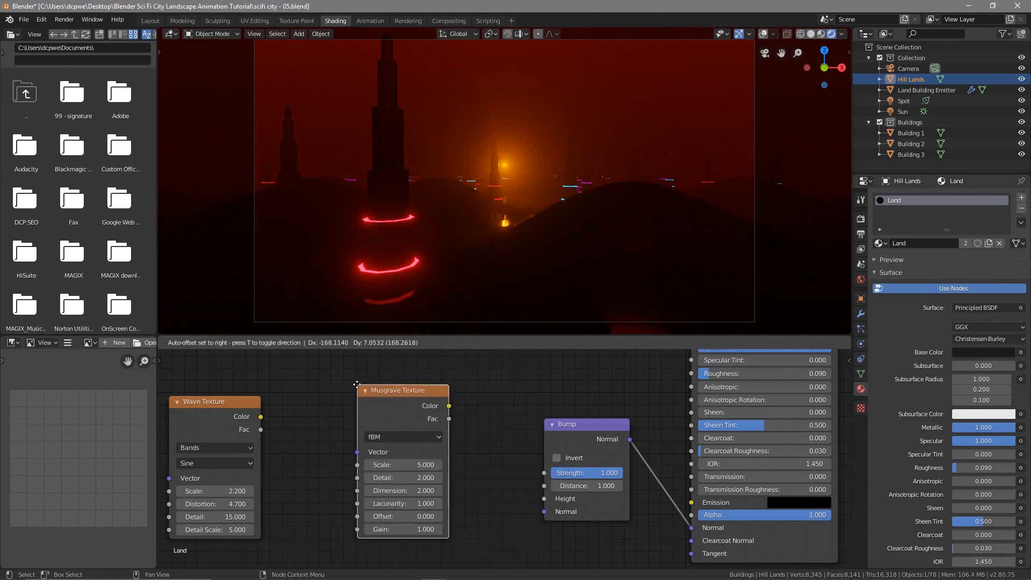
pyautogui.click(451, 414)
pyautogui.moveTo(448, 406); pyautogui.dragTo(548, 496)
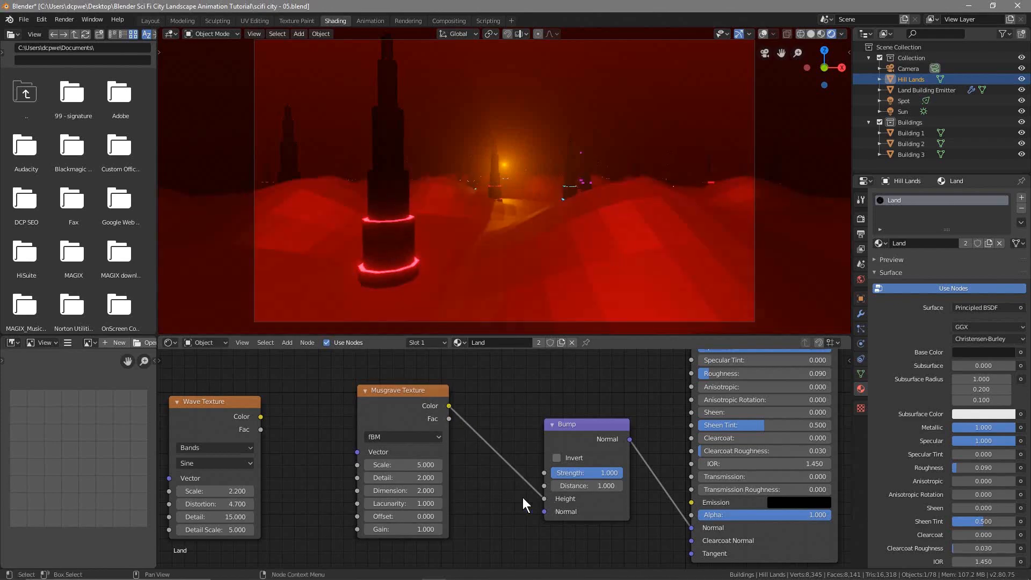
# Set the Musgrave Texture's Scale to 4.600, Detail to 4.300, Dimension to 12.700 and Lacunarity to 1.000
pyautogui.moveTo(413, 464); pyautogui.dragTo(402, 503)
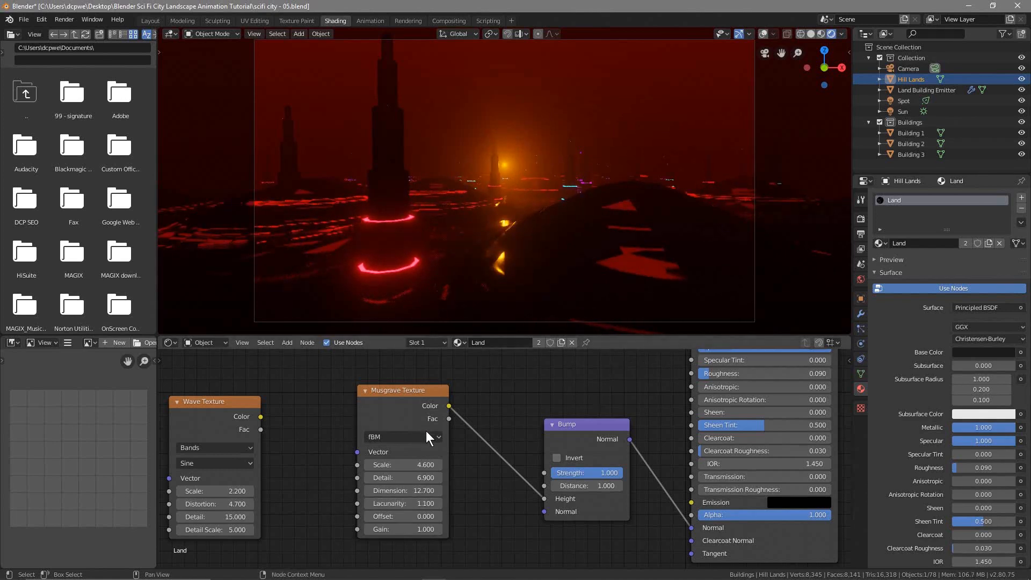
pyautogui.click(369, 503)
pyautogui.click(368, 503)
pyautogui.click(368, 503)
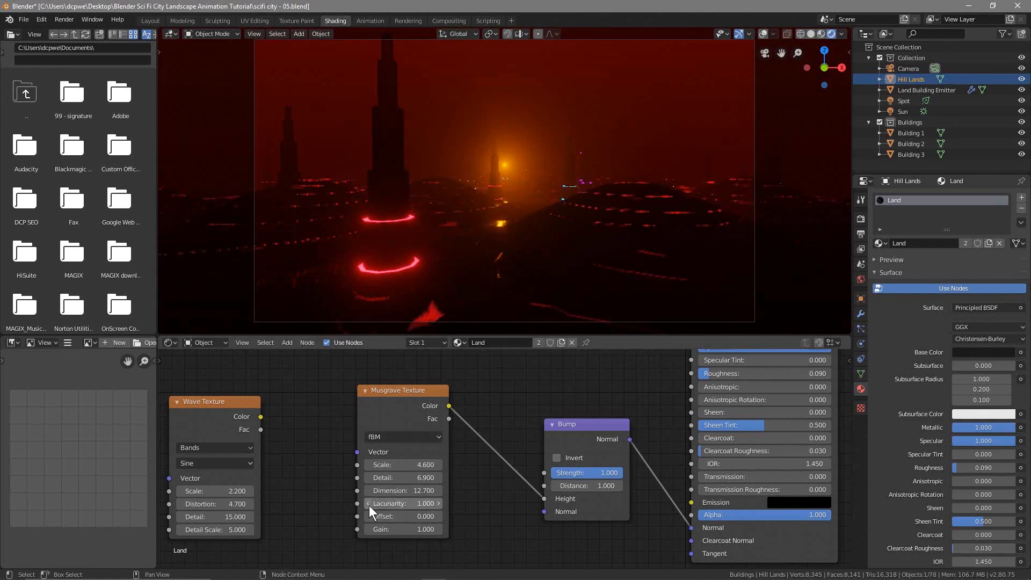
pyautogui.click(437, 503)
pyautogui.click(437, 503)
pyautogui.moveTo(422, 477)
pyautogui.mouseDown()
pyautogui.moveTo(370, 477)
pyautogui.moveTo(412, 478)
pyautogui.mouseUp()
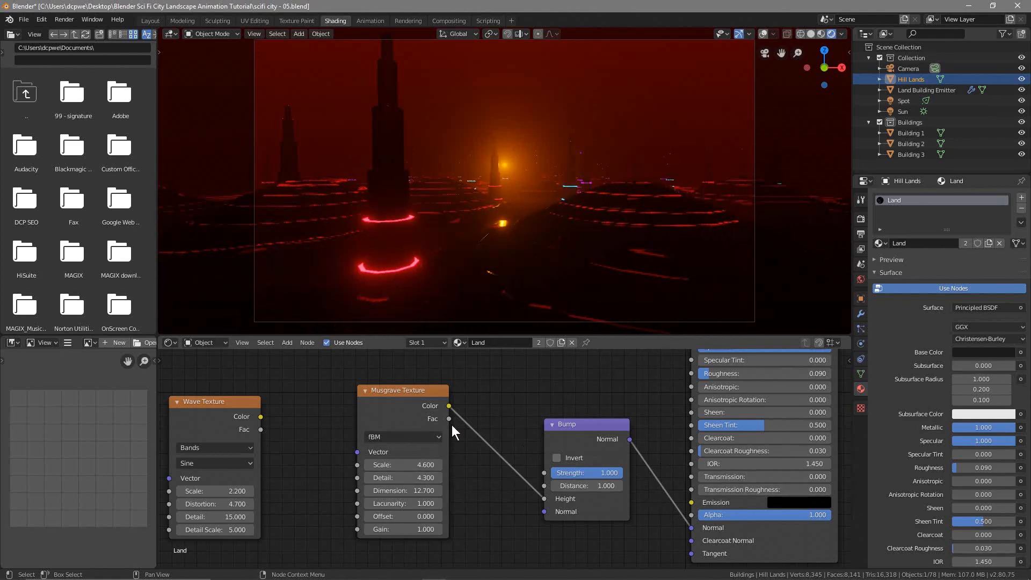
# Disconnect the Musgrave Texture from the Bump node and delete it
pyautogui.moveTo(544, 499); pyautogui.dragTo(424, 417)
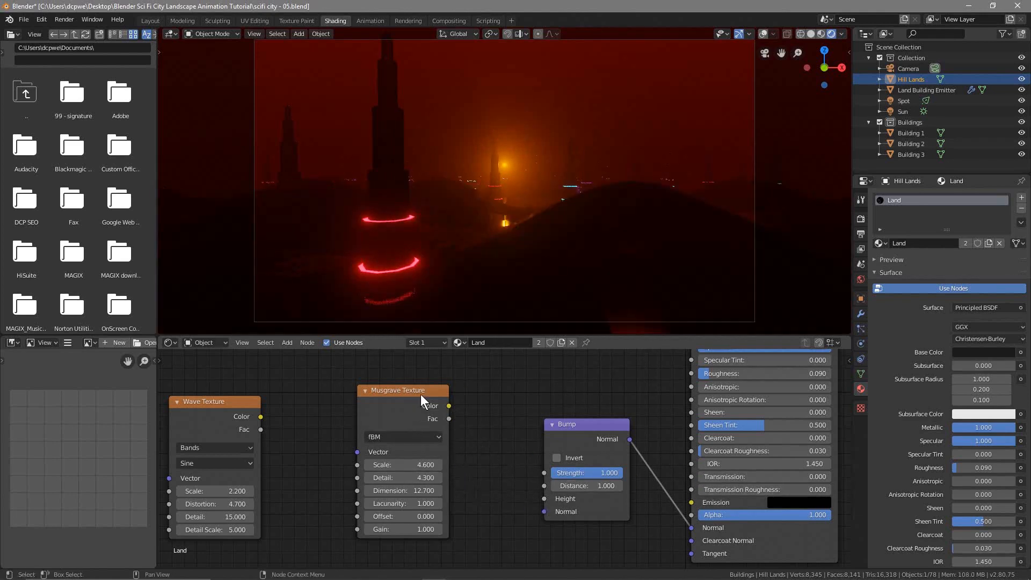
pyautogui.click(420, 394)
pyautogui.press('x')
# Move the Wave Texture closer and add a Noise Texture with Scale 21.400 and Detail 4.600, its Color feeding the Bump node's Height
pyautogui.moveTo(226, 402); pyautogui.dragTo(273, 402)
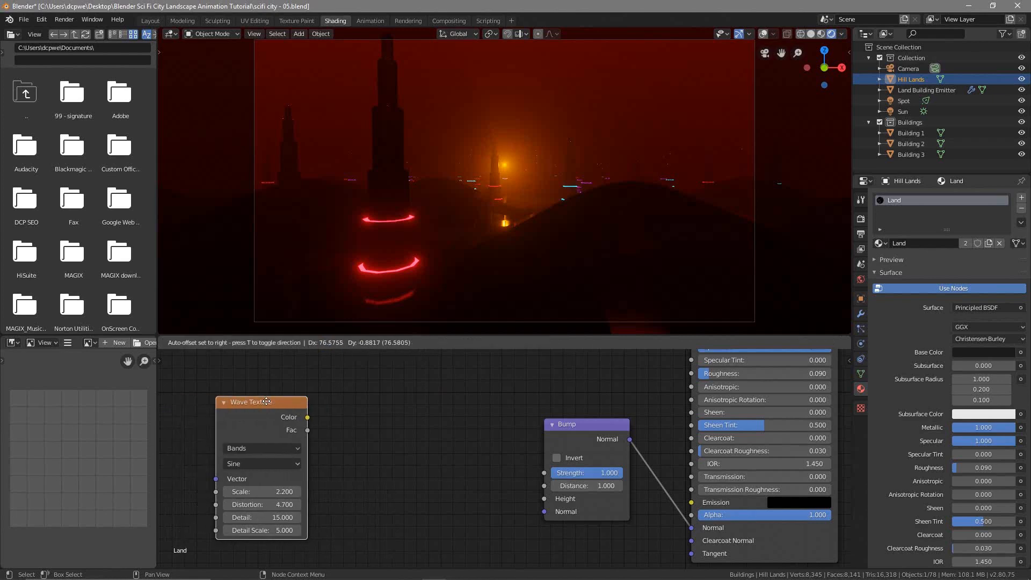
pyautogui.hotkey('shift', 'a')
pyautogui.moveTo(424, 432)
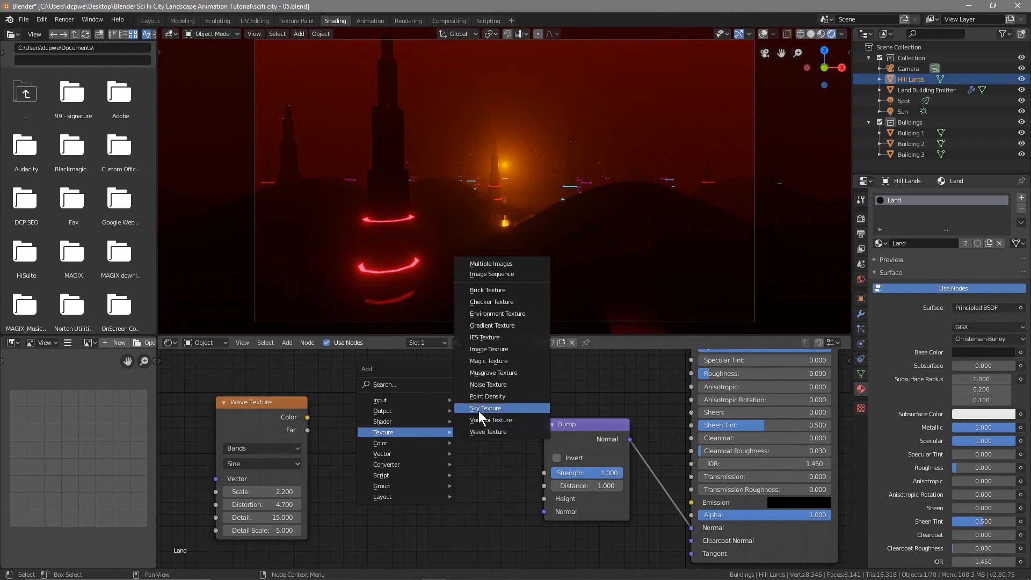
pyautogui.click(487, 384)
pyautogui.click(333, 396)
pyautogui.moveTo(452, 409); pyautogui.dragTo(543, 498)
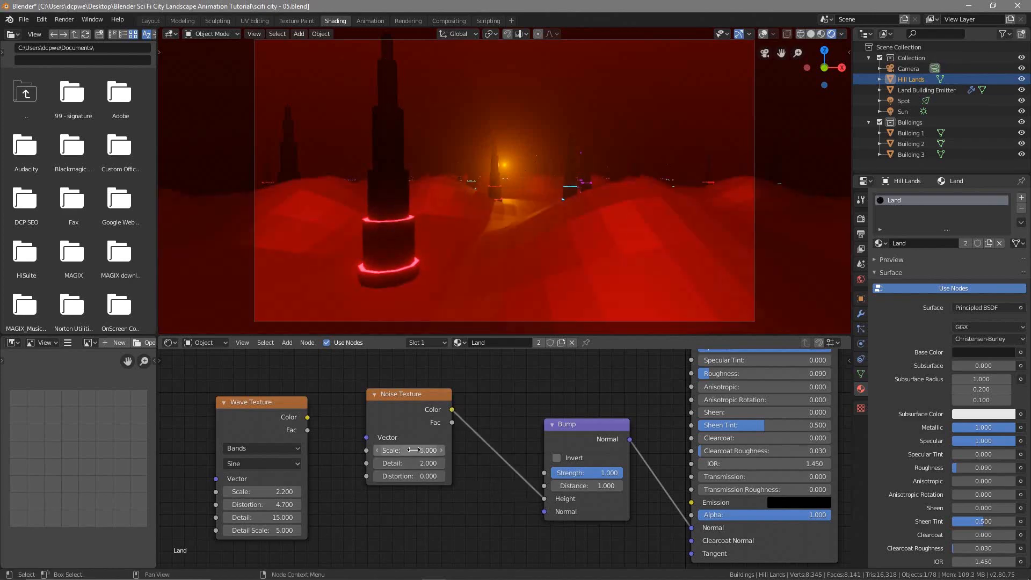
pyautogui.moveTo(413, 448); pyautogui.dragTo(472, 449)
pyautogui.moveTo(395, 462); pyautogui.dragTo(409, 462)
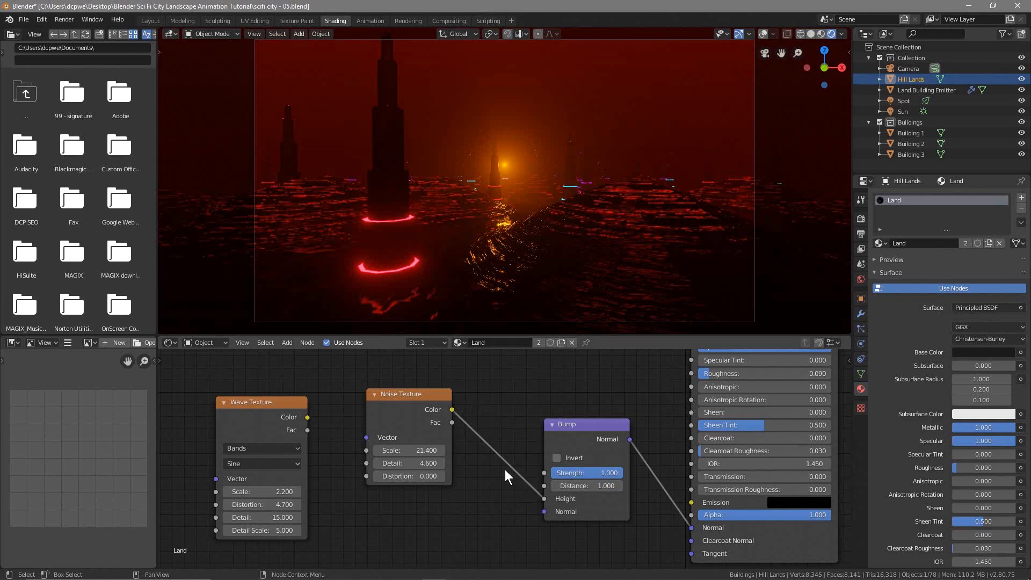
# Disconnect the Noise Texture, move it slightly up, and reconnect the Wave Texture's Color to the Bump node's Height
pyautogui.moveTo(541, 497); pyautogui.dragTo(483, 456)
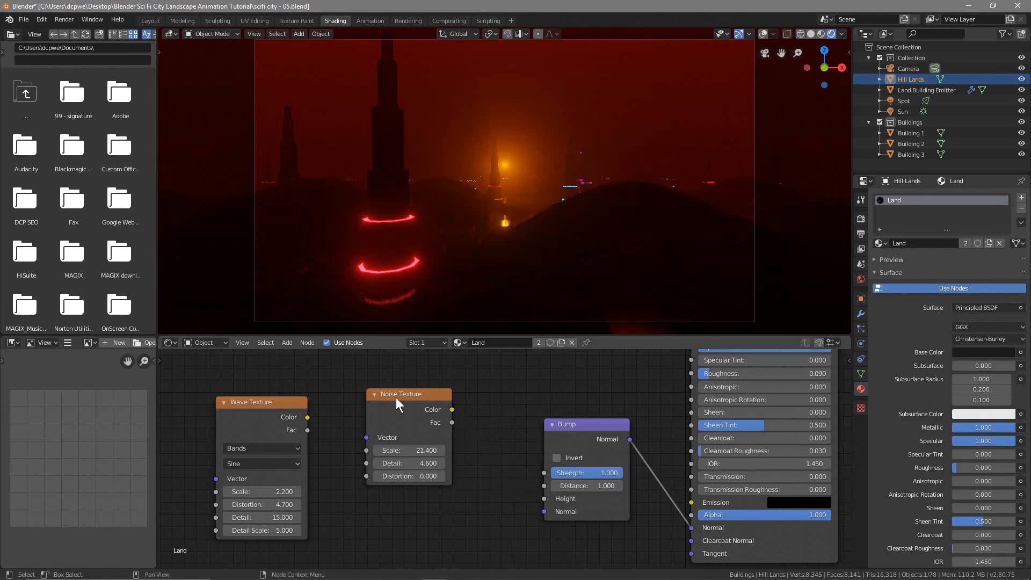
pyautogui.moveTo(395, 398); pyautogui.dragTo(398, 376)
pyautogui.moveTo(309, 418); pyautogui.dragTo(544, 497)
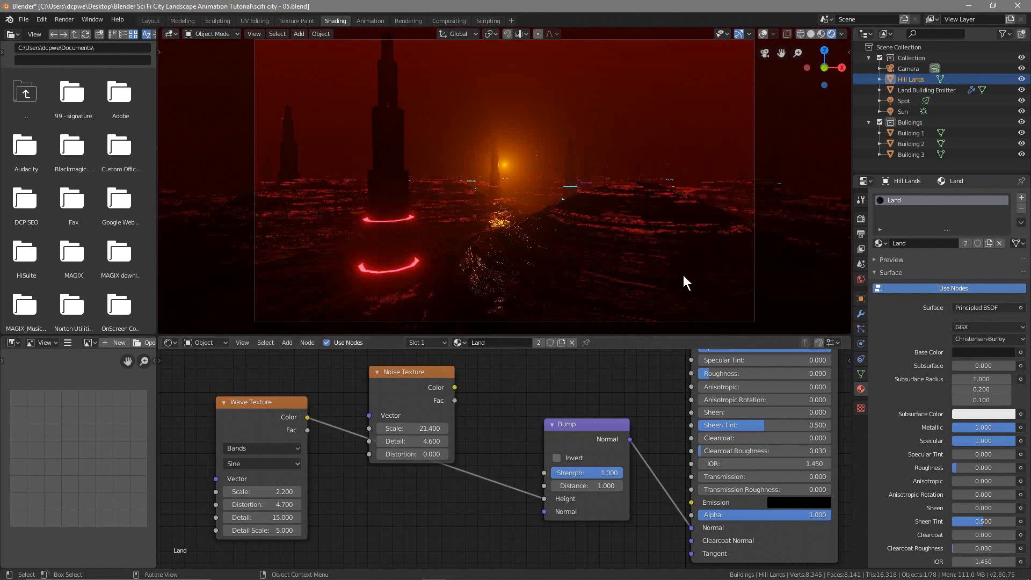
# Save the project as a new incremental version named scifi city - 06.blend
pyautogui.click(20, 20)
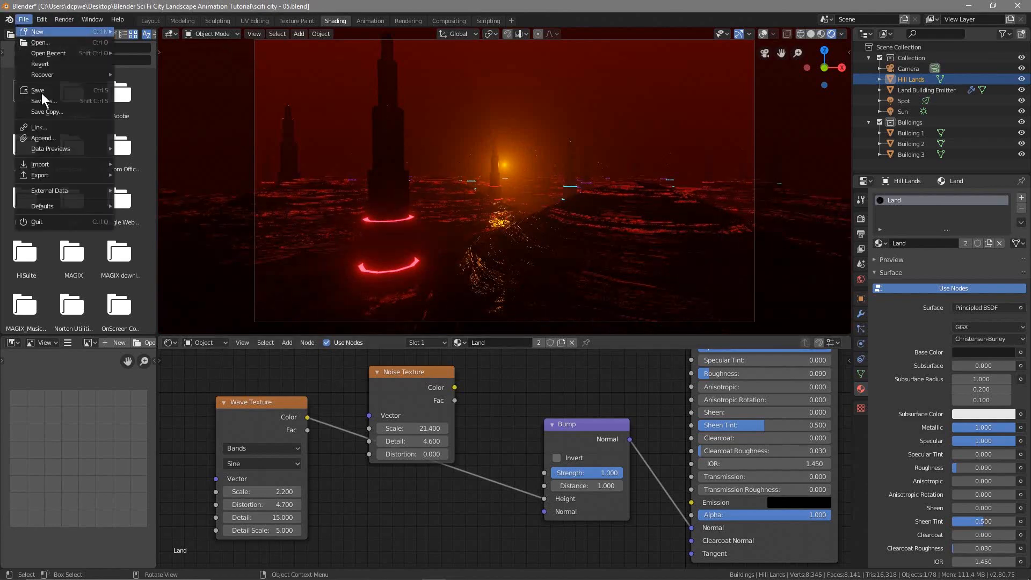
pyautogui.click(43, 111)
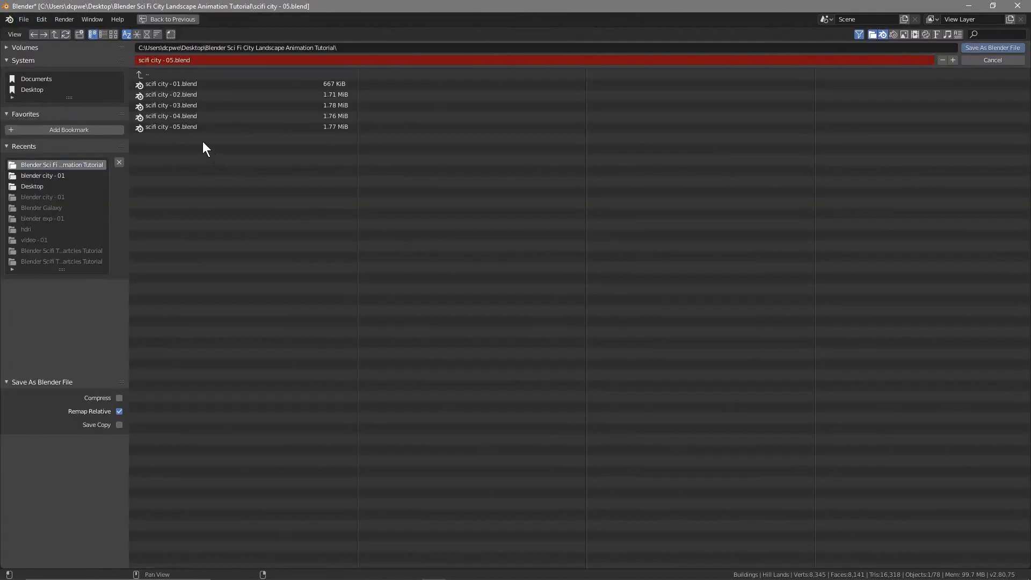
pyautogui.click(949, 59)
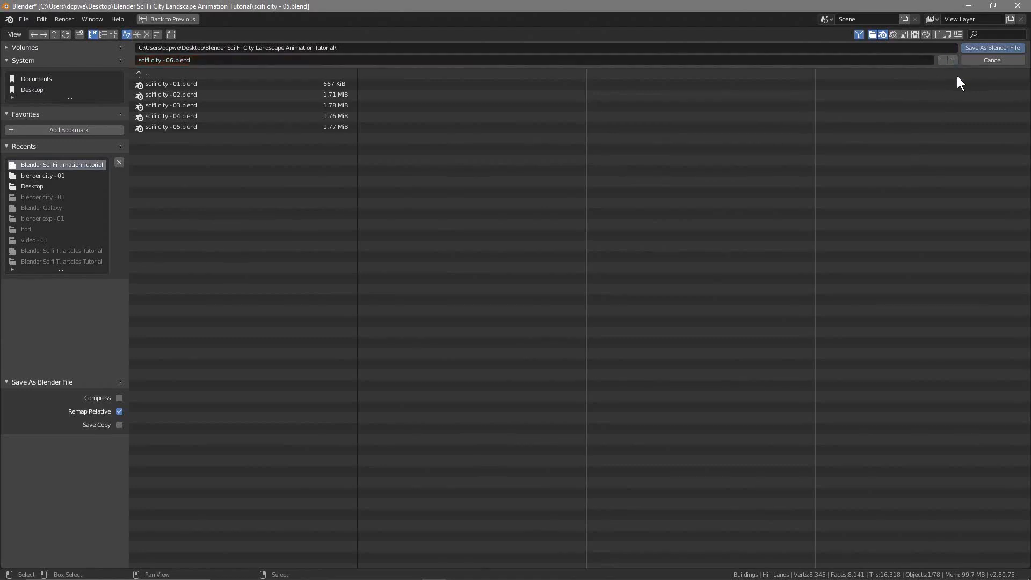
pyautogui.click(983, 47)
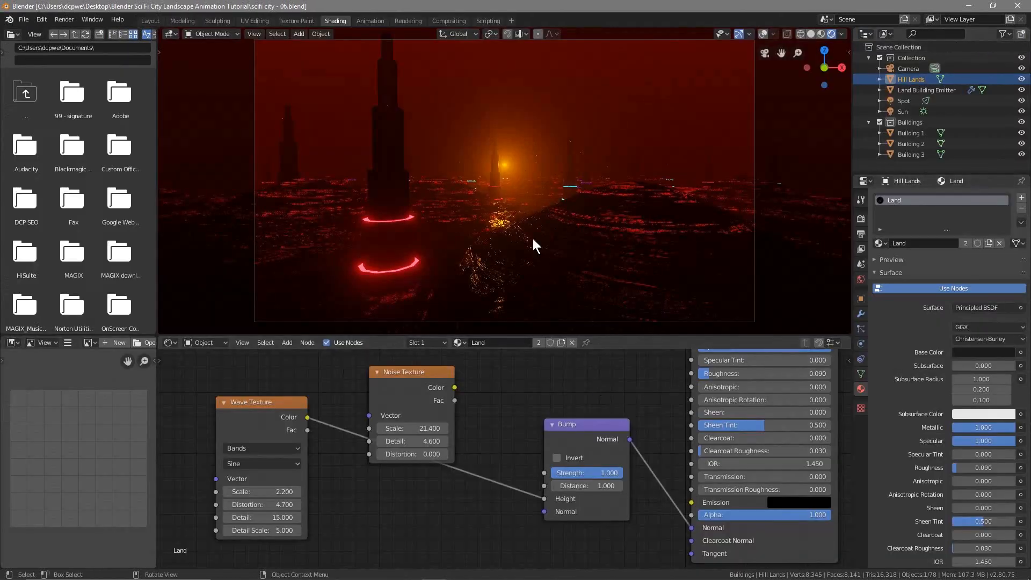
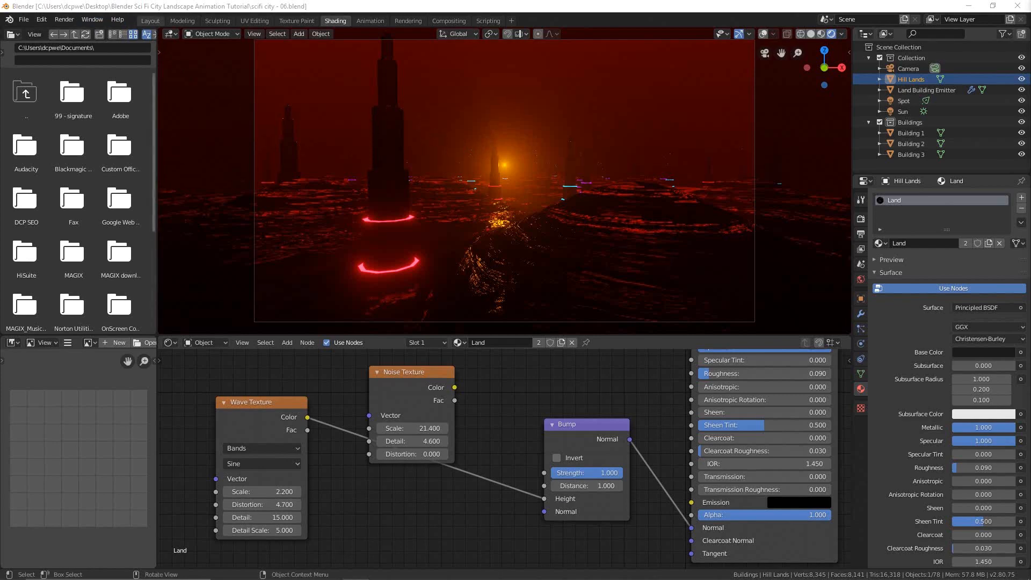
# Switch to the Layout workspace and show the whole camera frame in rendered viewport shading
pyautogui.click(150, 21)
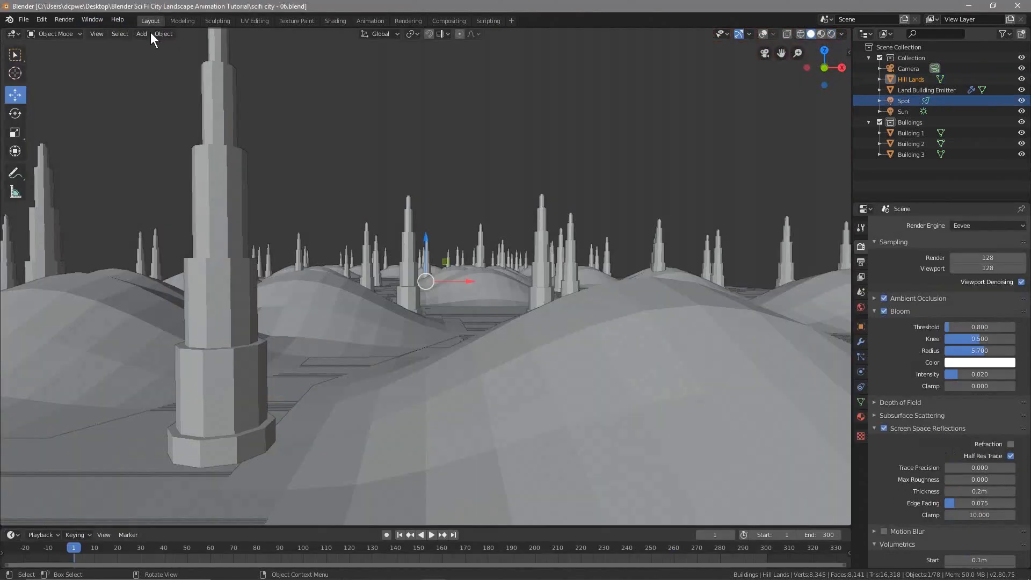
pyautogui.click(821, 34)
pyautogui.click(831, 34)
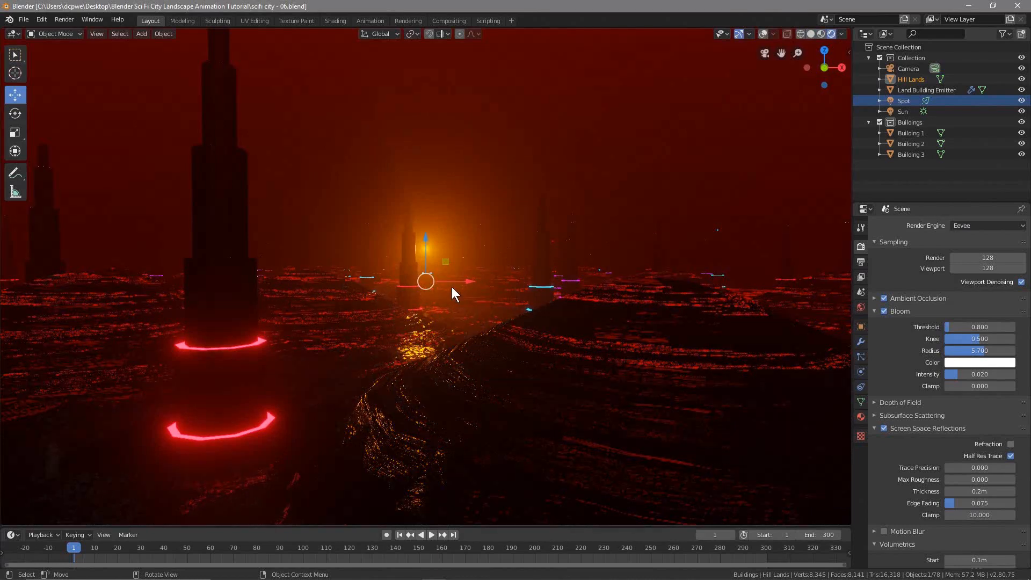
pyautogui.scroll(-2, 446, 379)
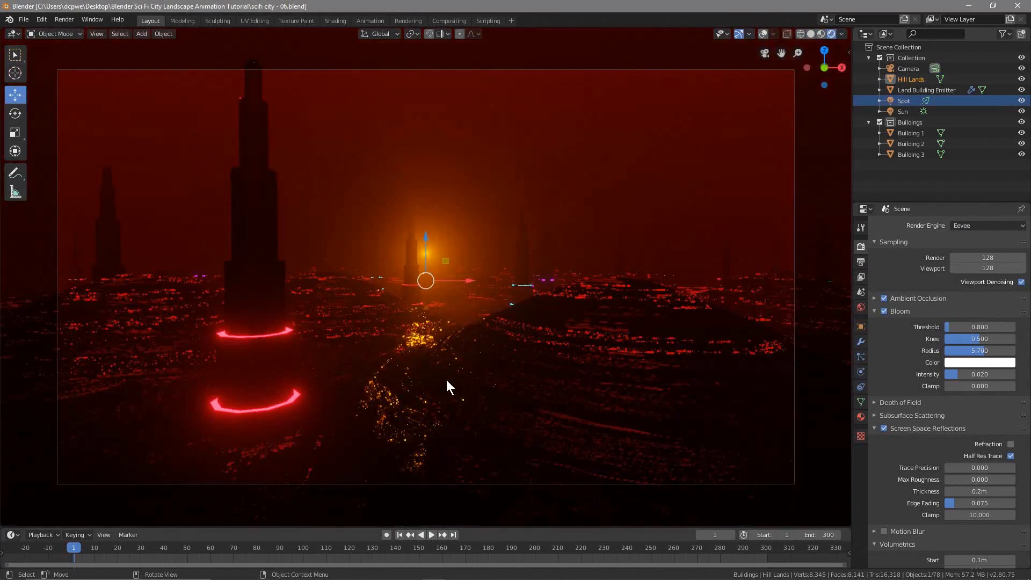
pyautogui.scroll(1, 446, 379)
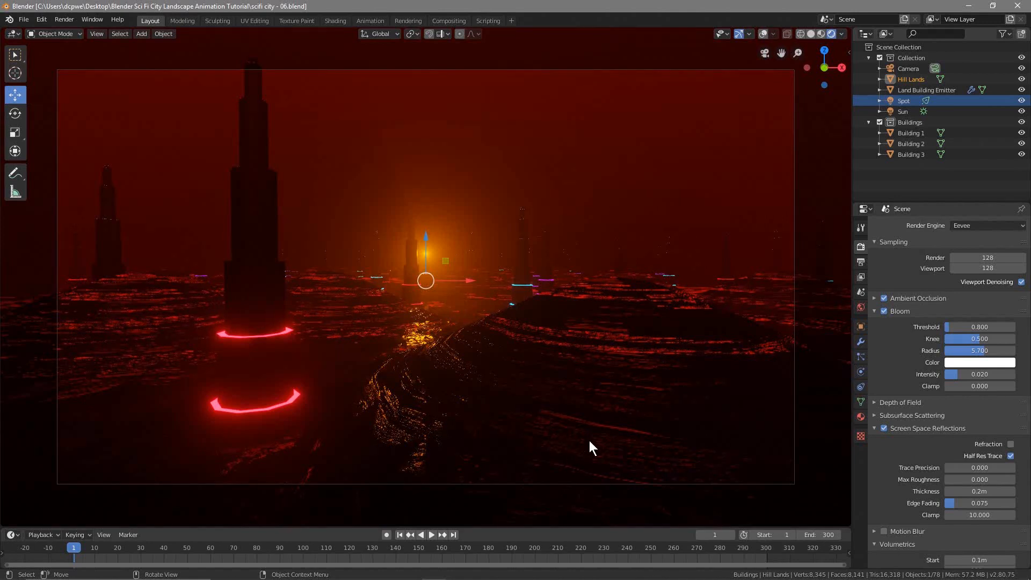
# Enable automatic keyframing and insert location and rotation keyframes for the Camera at frame 1
pyautogui.click(386, 534)
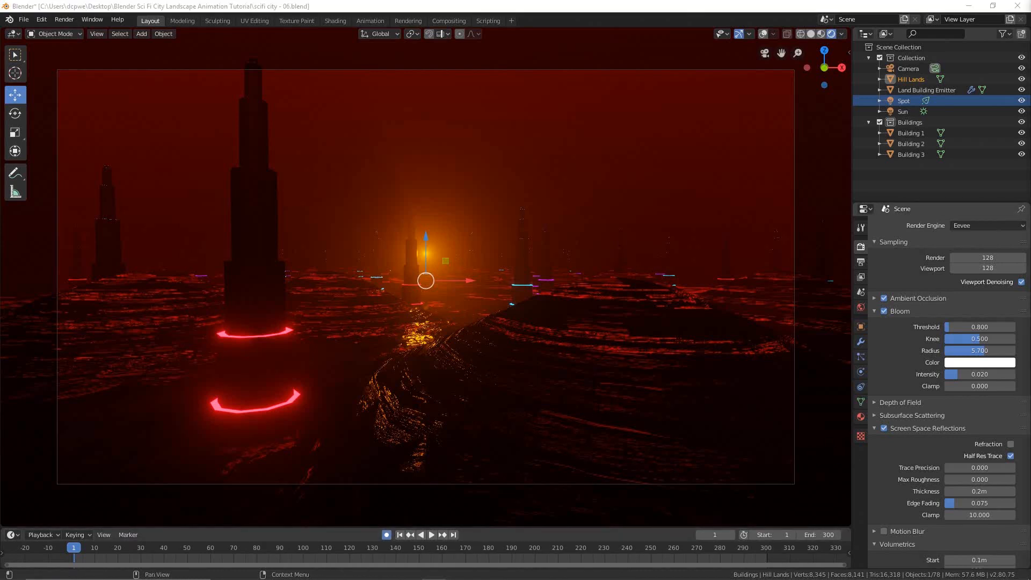
pyautogui.click(907, 68)
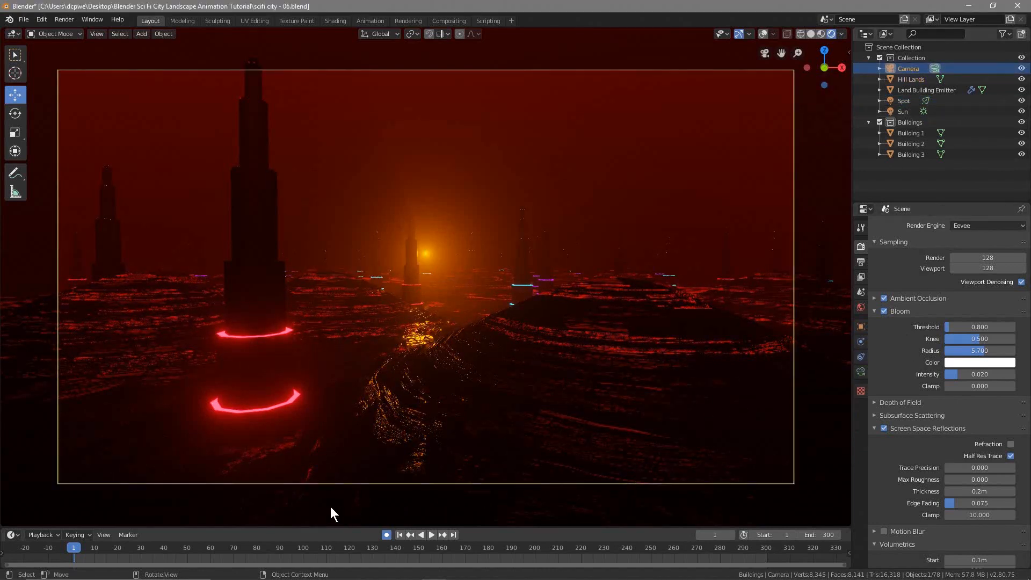
pyautogui.click(862, 324)
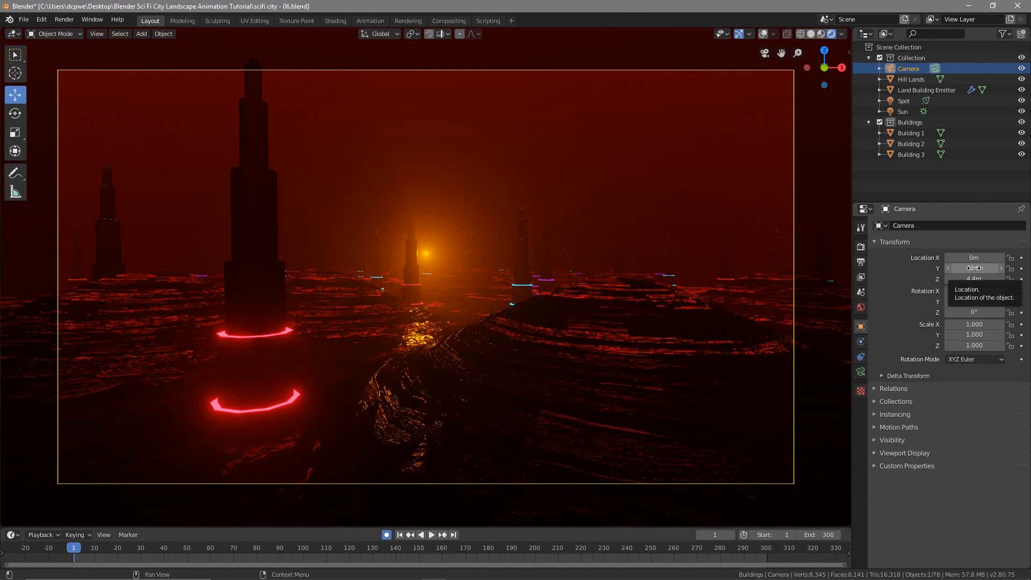
pyautogui.press('i')
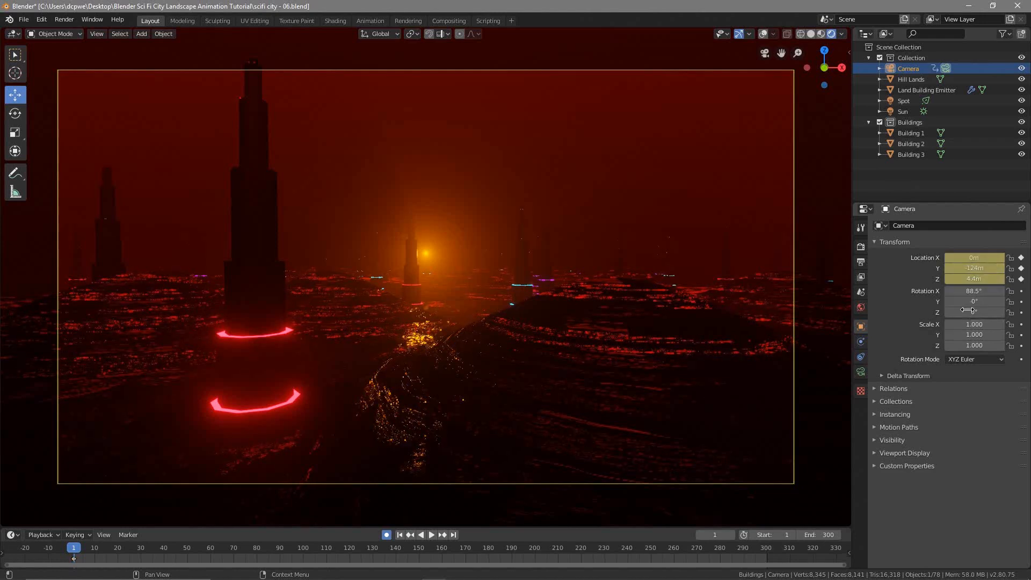
pyautogui.press('i')
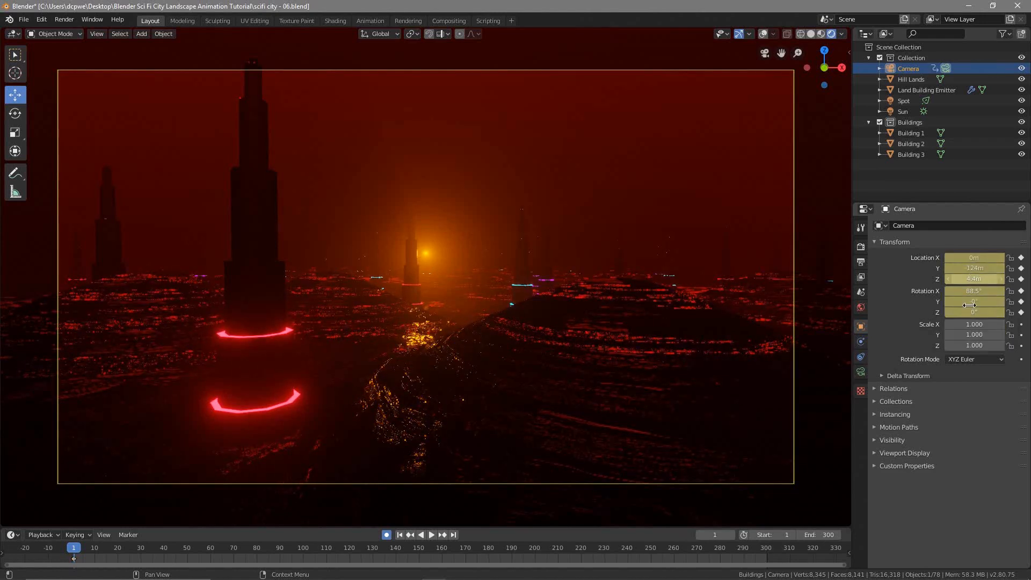
pyautogui.press('-')
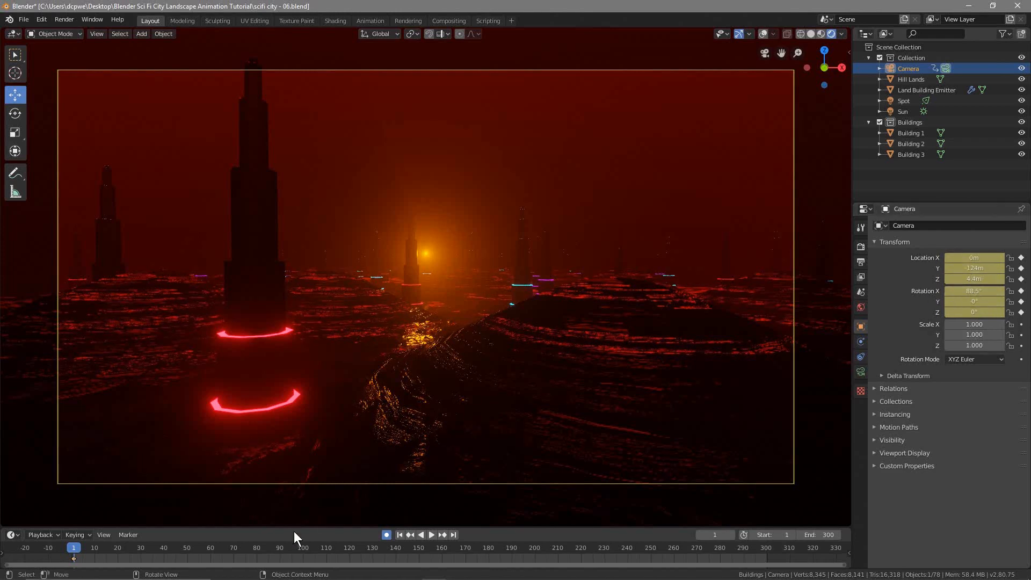
# Insert location and rotation keyframes for the Camera at frame 60
pyautogui.click(210, 547)
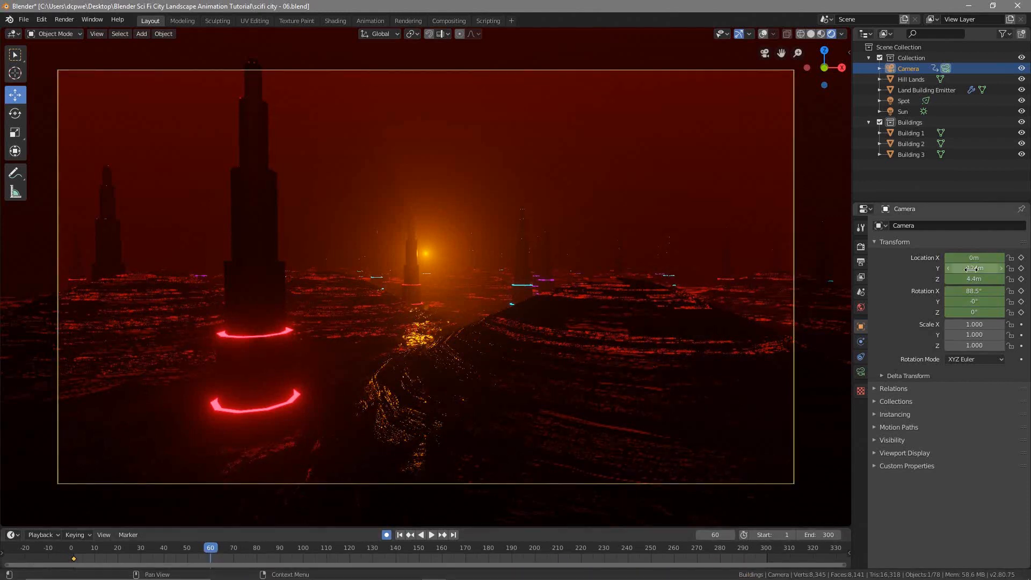
pyautogui.press('i')
pyautogui.press('i')
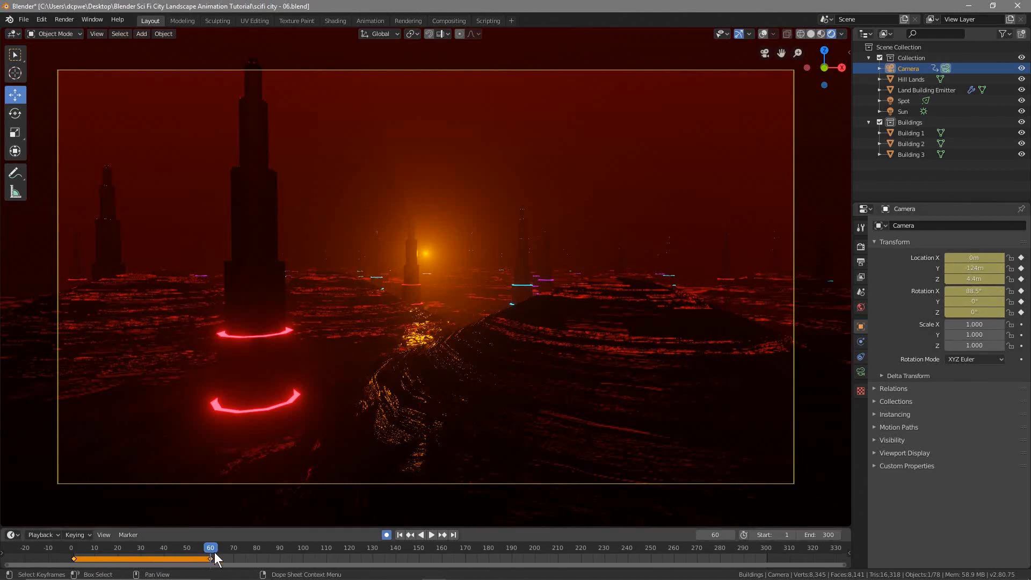
# At frame 1, set the Camera's Location Y to -98.81 m and its Rotation Y to 27°
pyautogui.click(399, 534)
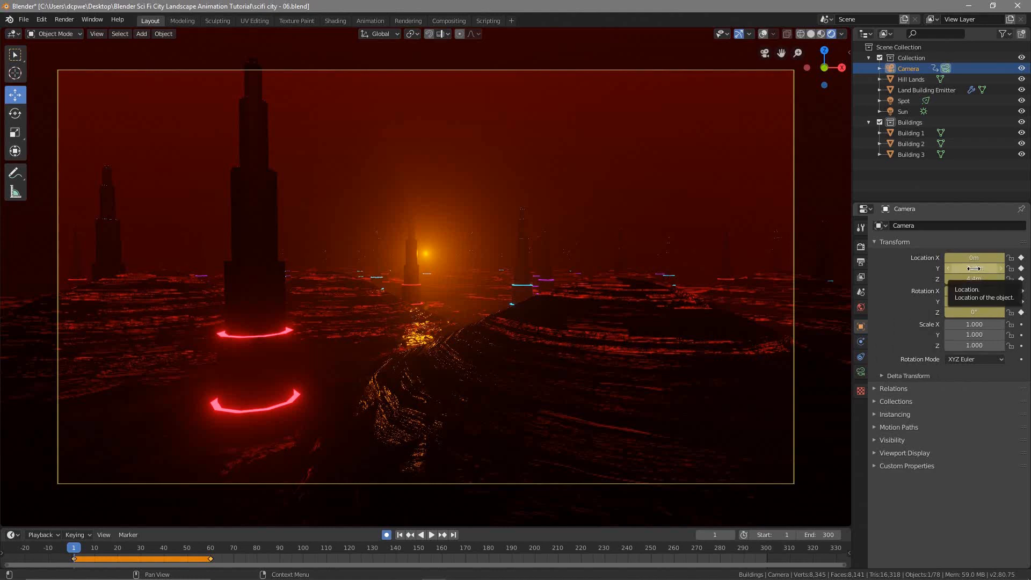
pyautogui.moveTo(973, 268)
pyautogui.mouseDown()
pyautogui.moveTo(1030, 268)
pyautogui.moveTo(969, 274)
pyautogui.mouseUp()
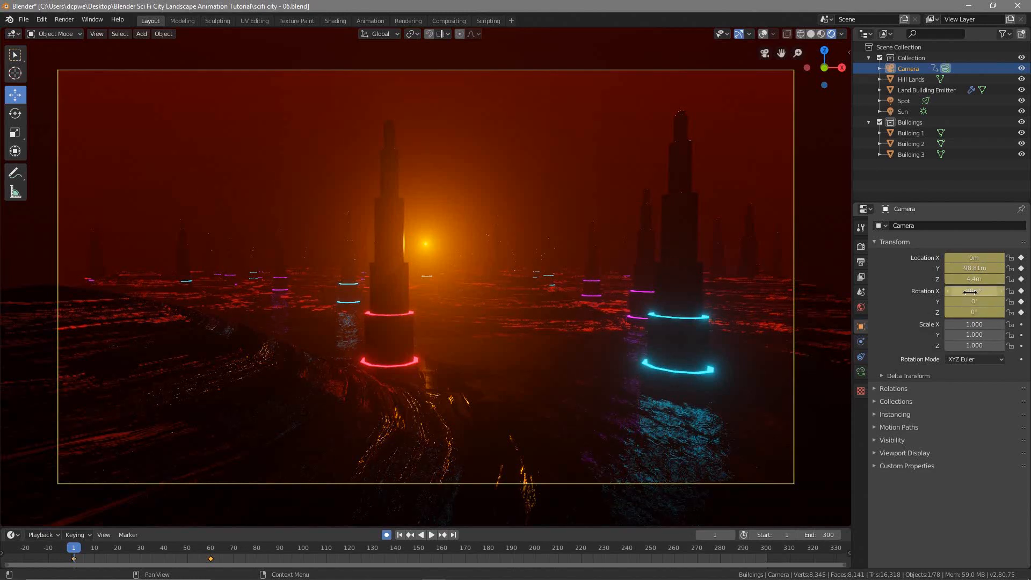
pyautogui.moveTo(972, 301); pyautogui.dragTo(1022, 300)
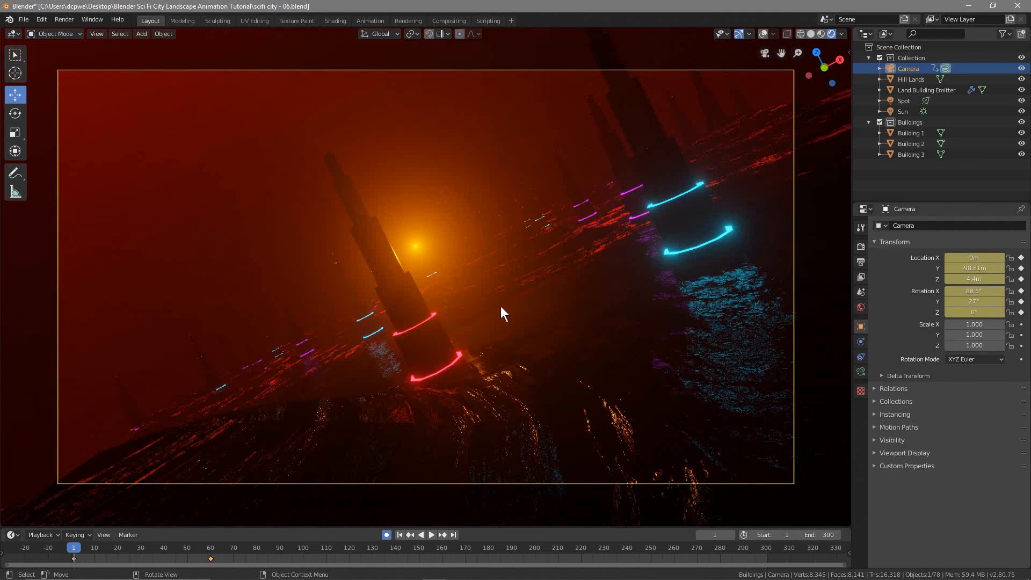
# Enable Depth of Field in the Camera's settings and insert a Focus Distance keyframe at frame 1
pyautogui.click(858, 371)
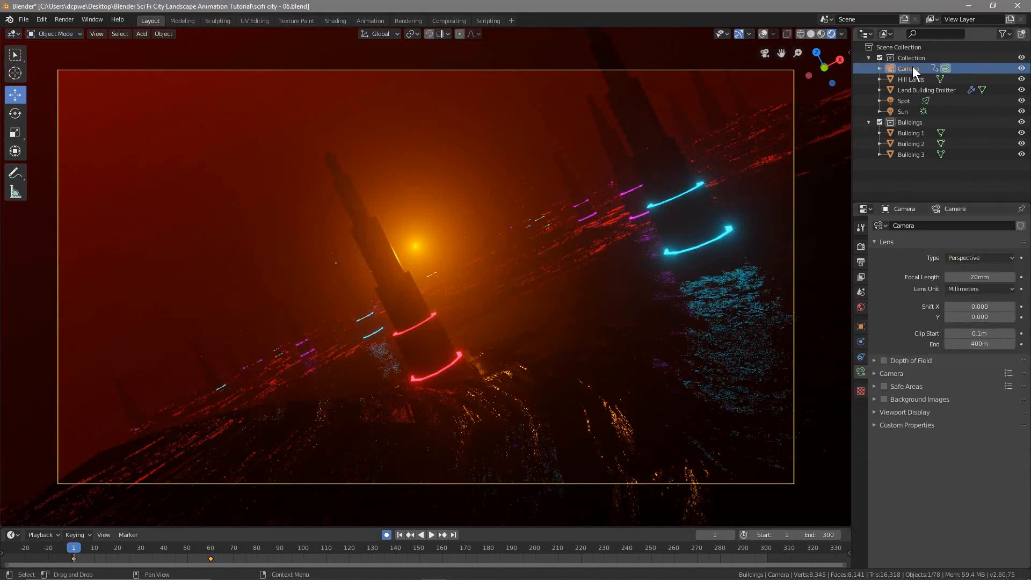
pyautogui.click(884, 360)
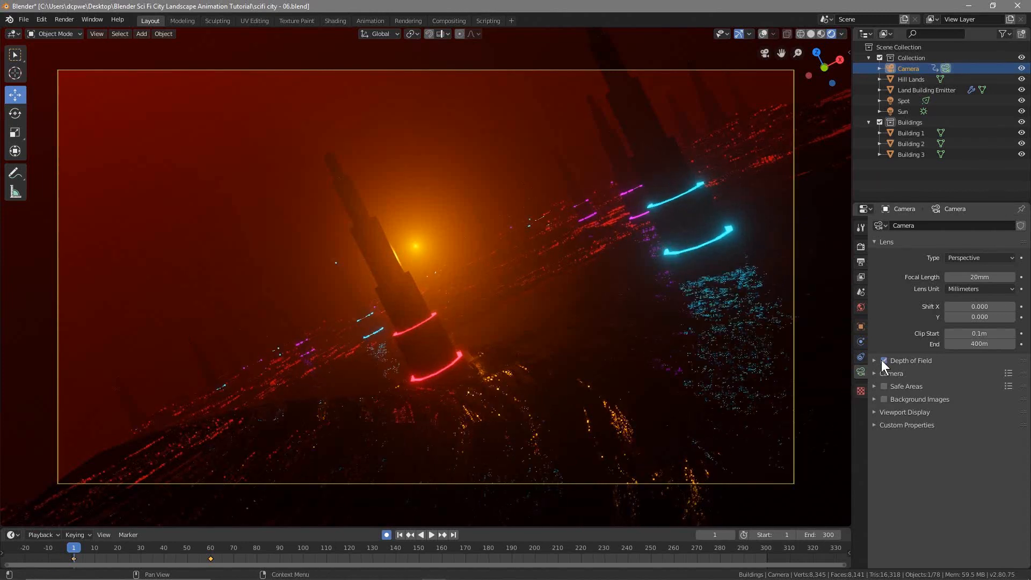
pyautogui.click(874, 361)
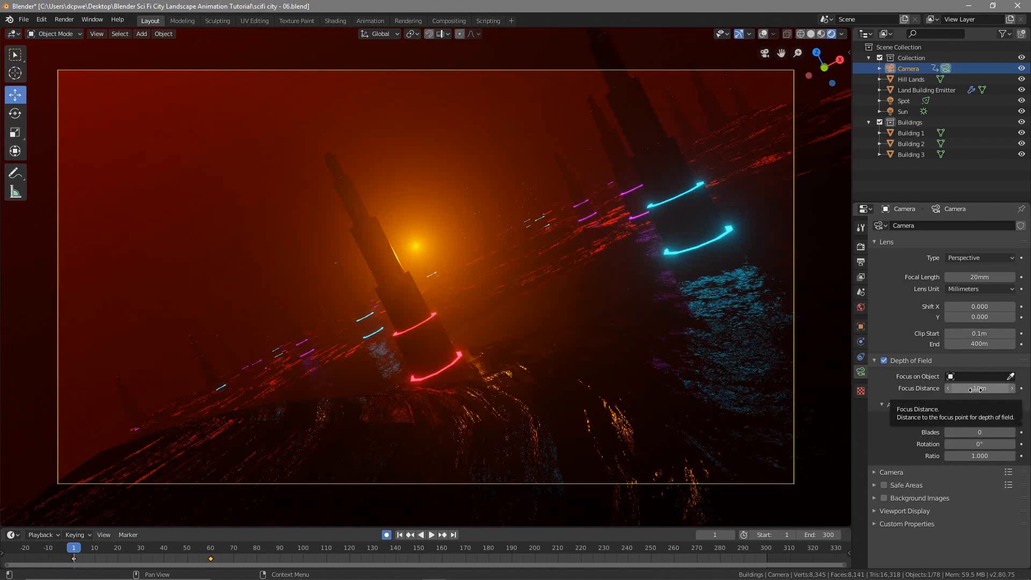
pyautogui.press('i')
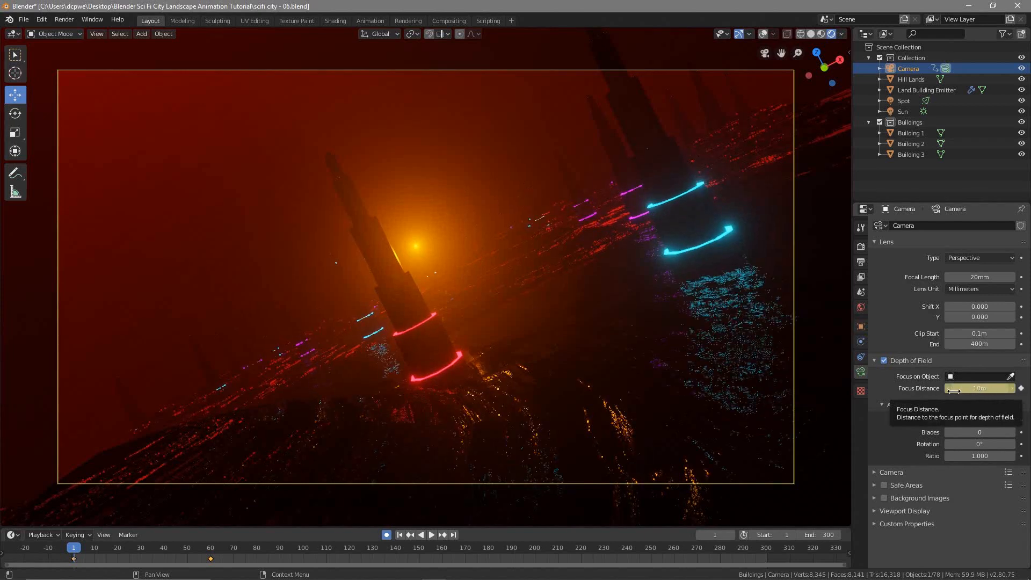
# Insert a Focus Distance keyframe at frame 60, and set the Focus Distance at frame 1 to 0.14 m
pyautogui.click(442, 536)
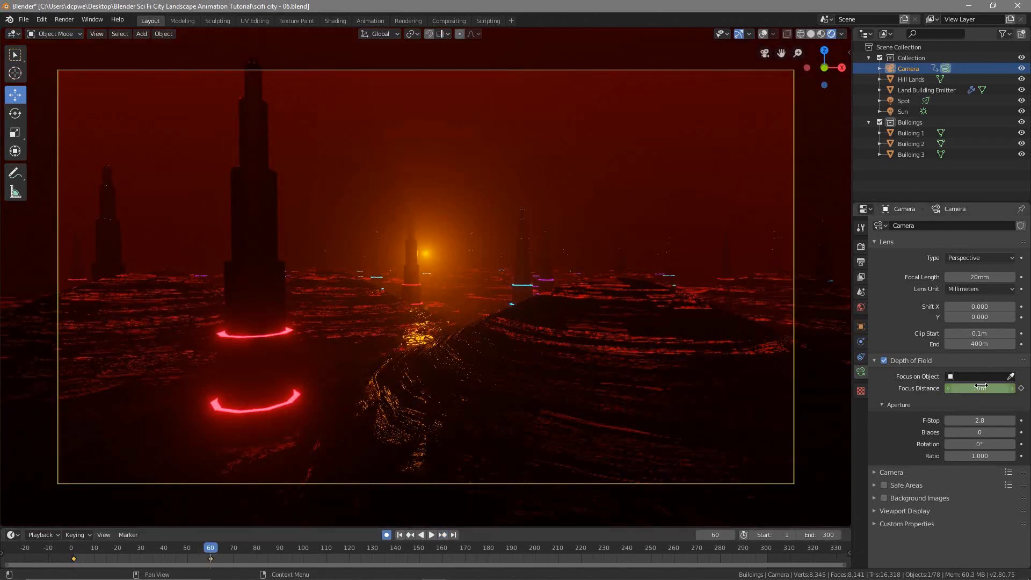
pyautogui.press('i')
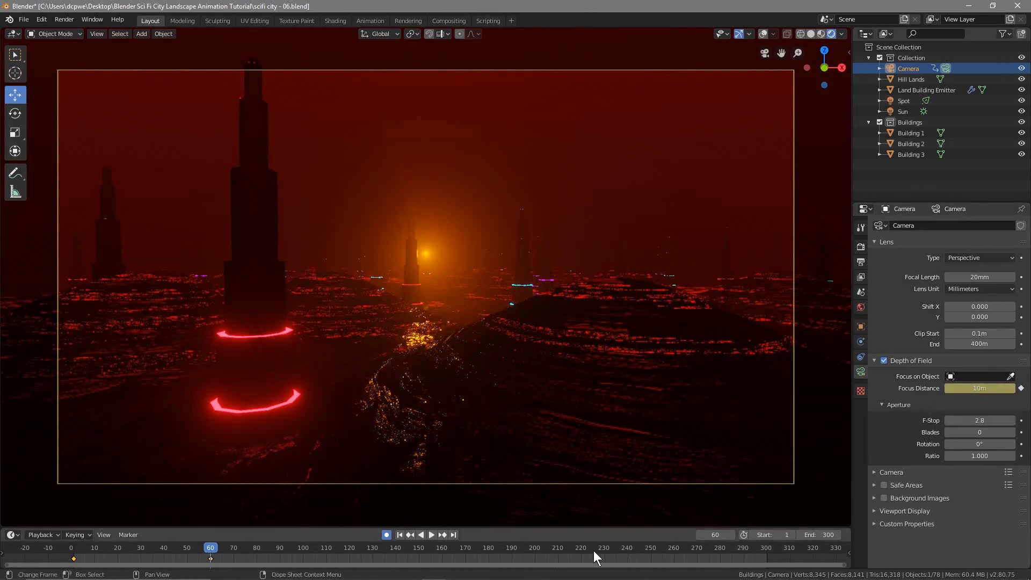
pyautogui.click(411, 534)
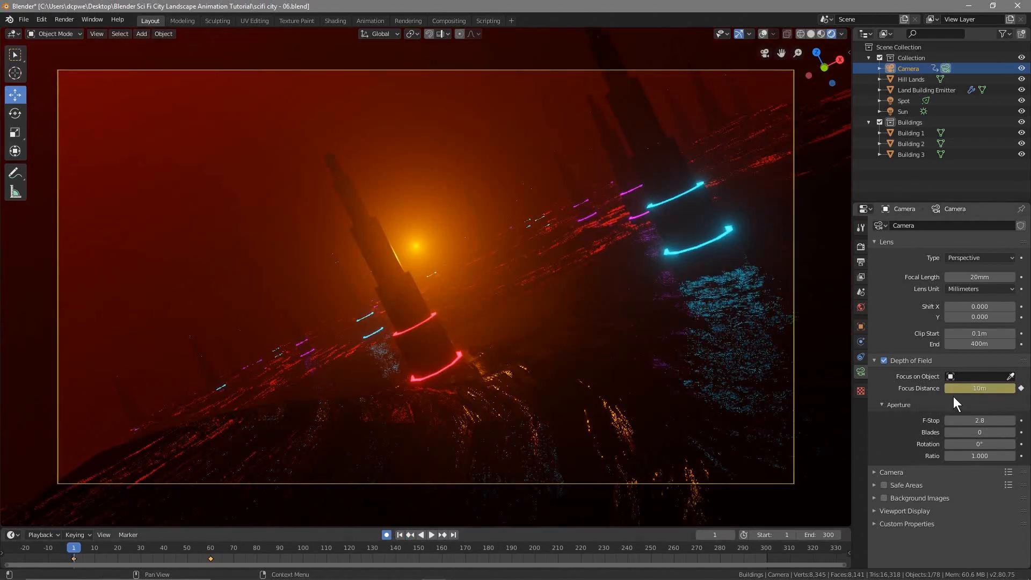
pyautogui.click(980, 386)
pyautogui.write('0.14')
pyautogui.press('Return')
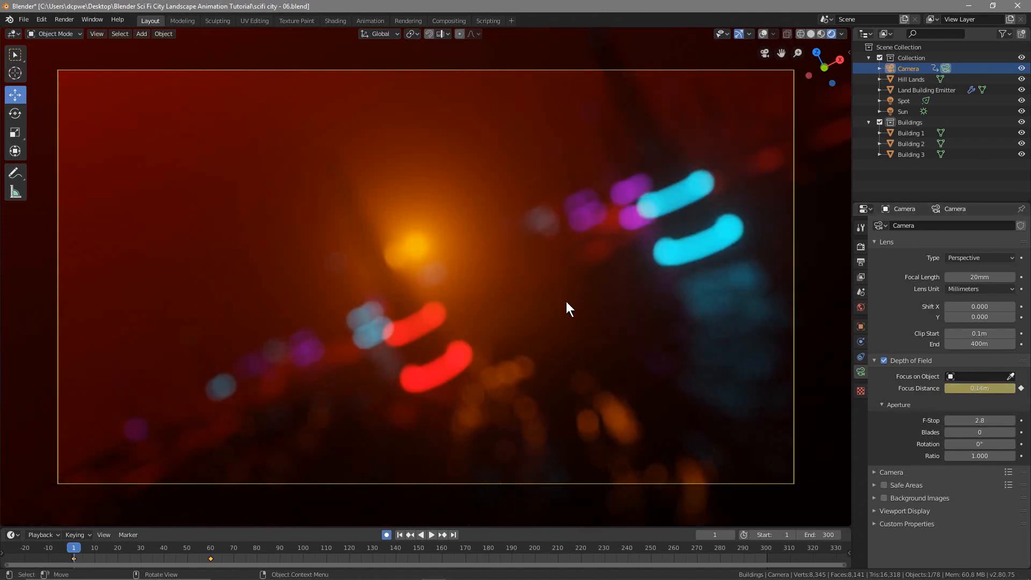
# Play the animation from frame 1 twice to check the focus pull, and return to frame 1
pyautogui.click(431, 535)
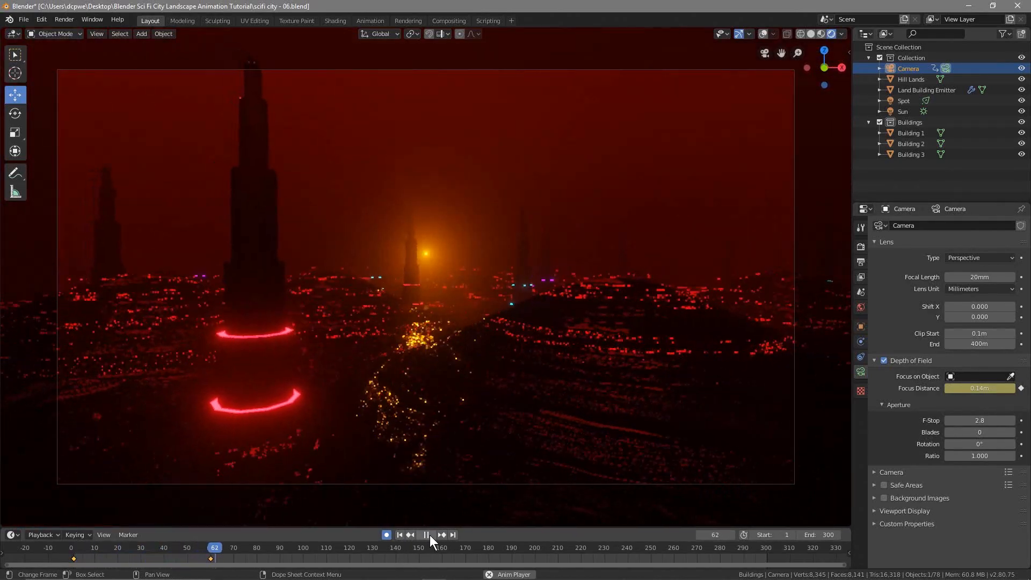
pyautogui.click(429, 535)
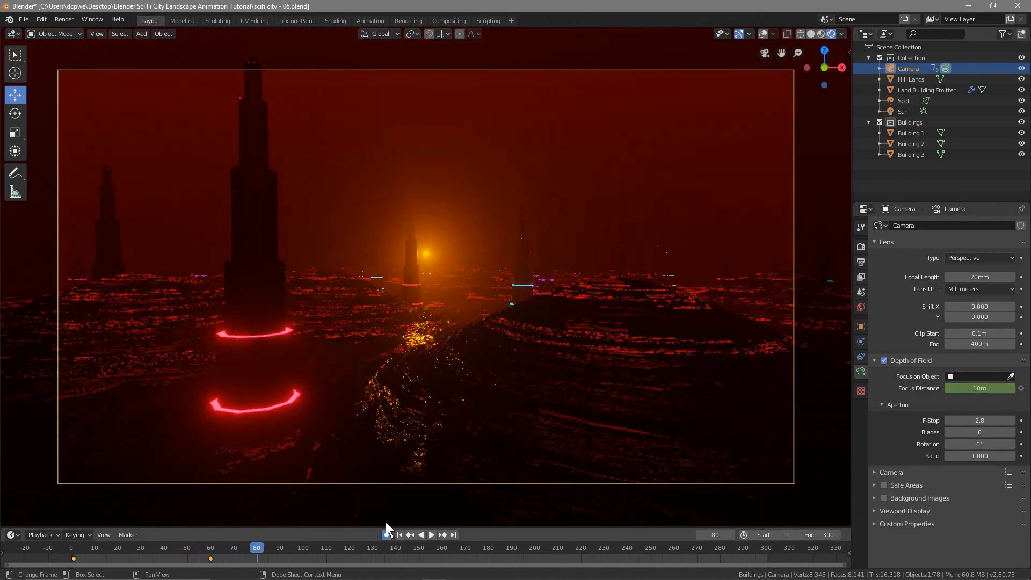
pyautogui.click(398, 535)
pyautogui.click(431, 535)
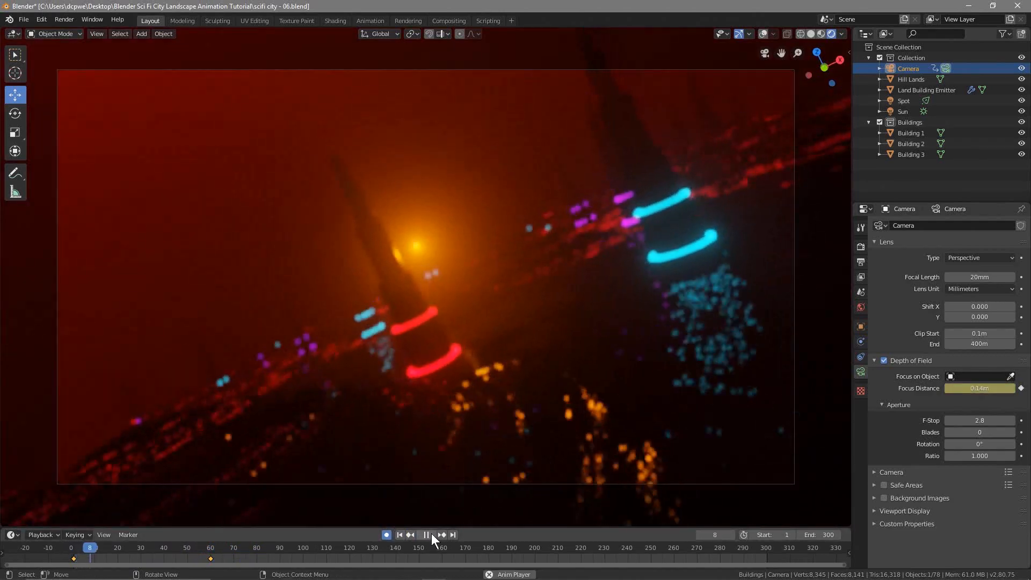
pyautogui.click(426, 535)
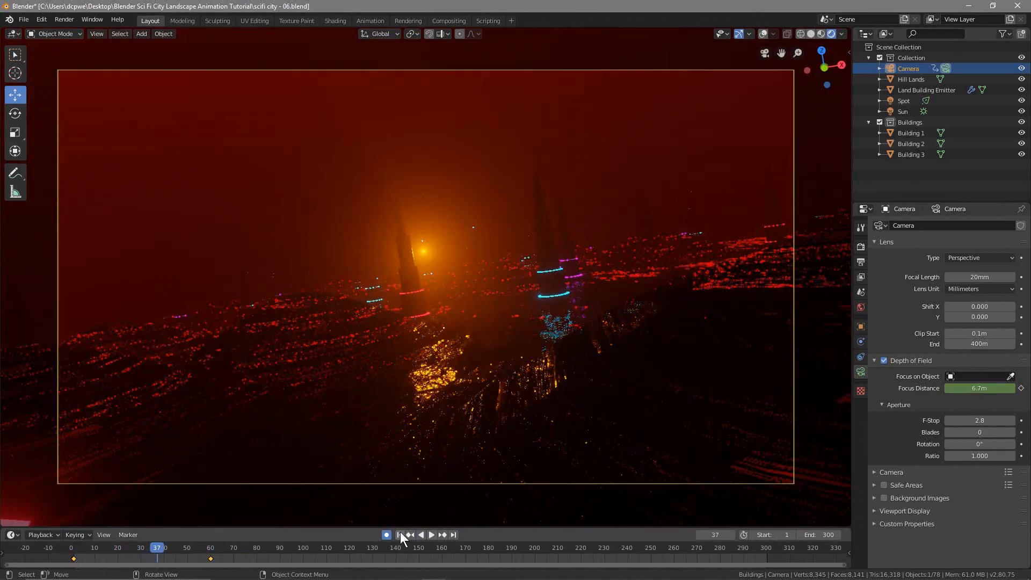
pyautogui.click(400, 534)
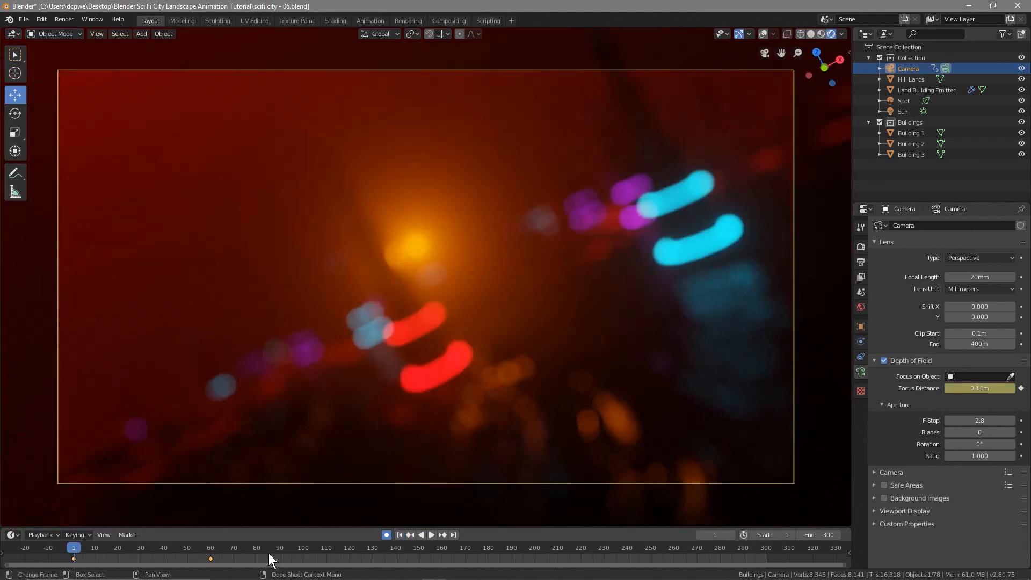
# Insert location and rotation keyframes for the Camera at frame 150
pyautogui.click(418, 549)
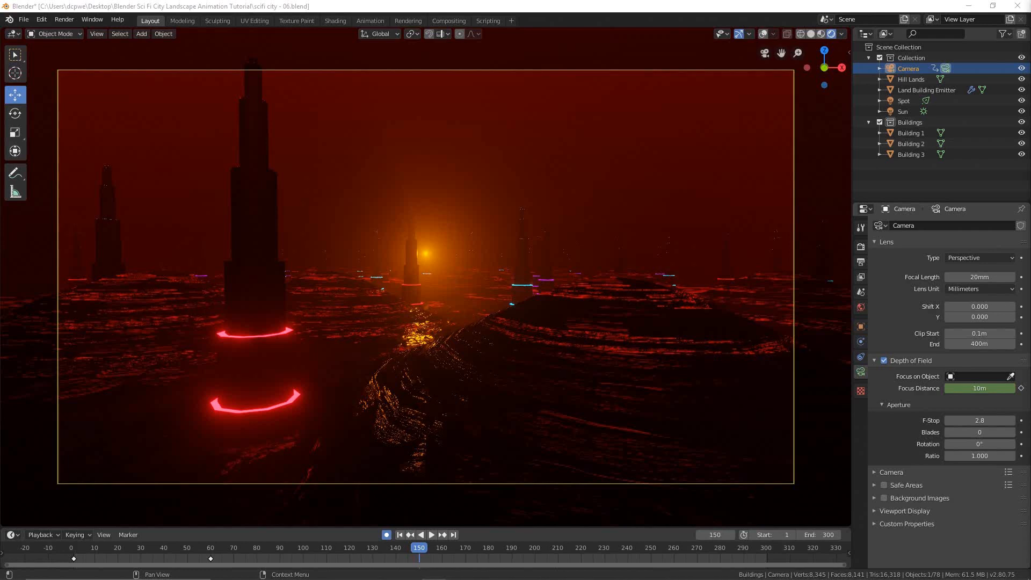
pyautogui.click(860, 326)
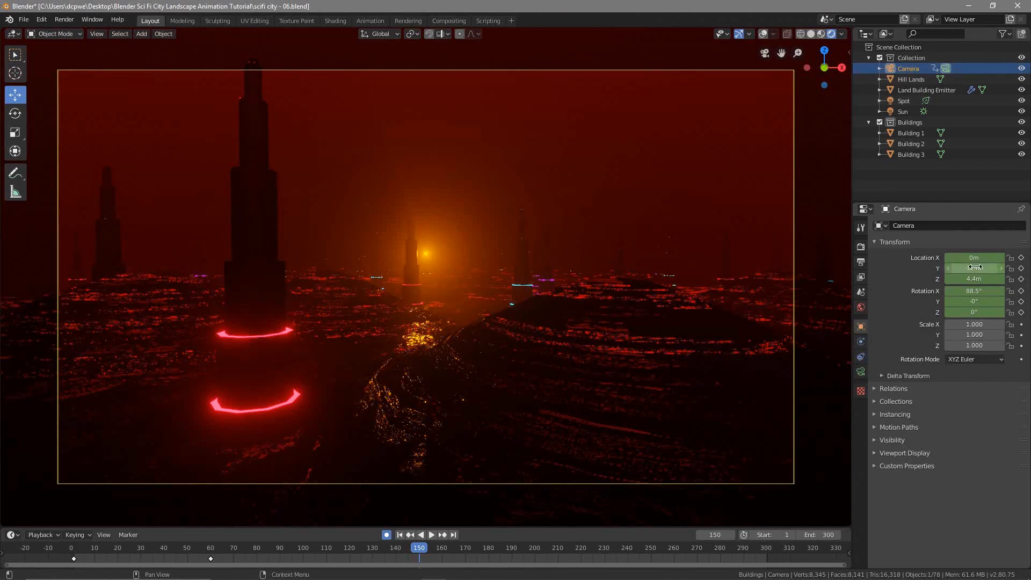
pyautogui.press('i')
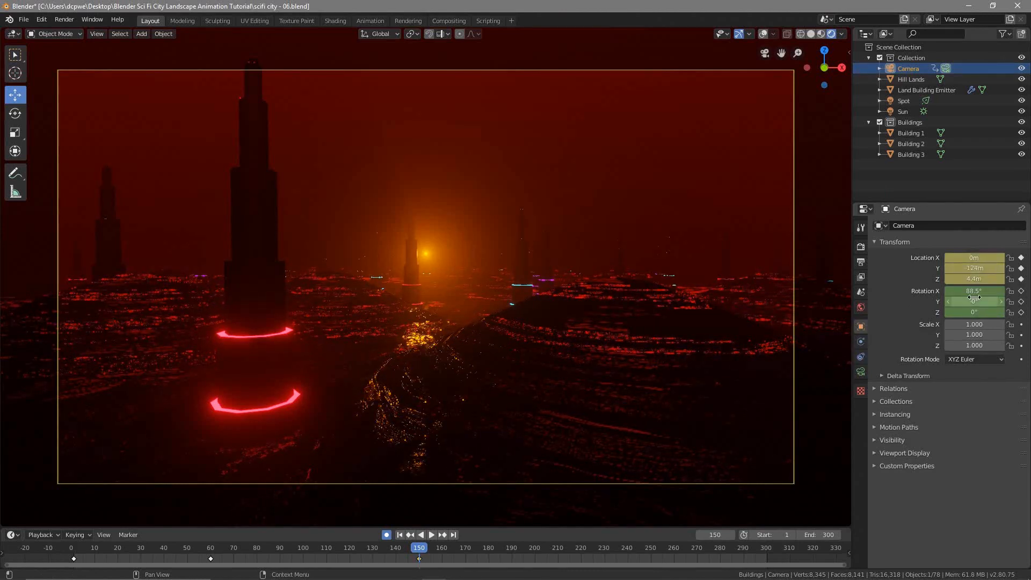
pyautogui.press('i')
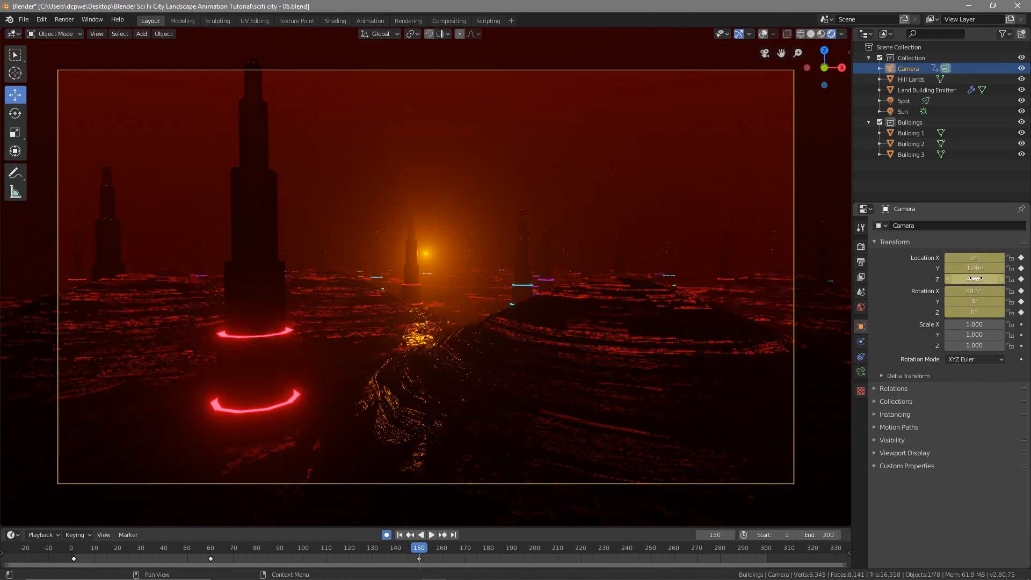
# At frame 150, set the Camera's Location to X -6.83 m, Y -98.41 m, Z 5.86 m and its Rotation Y to -15.1°
pyautogui.moveTo(974, 268); pyautogui.dragTo(1030, 268)
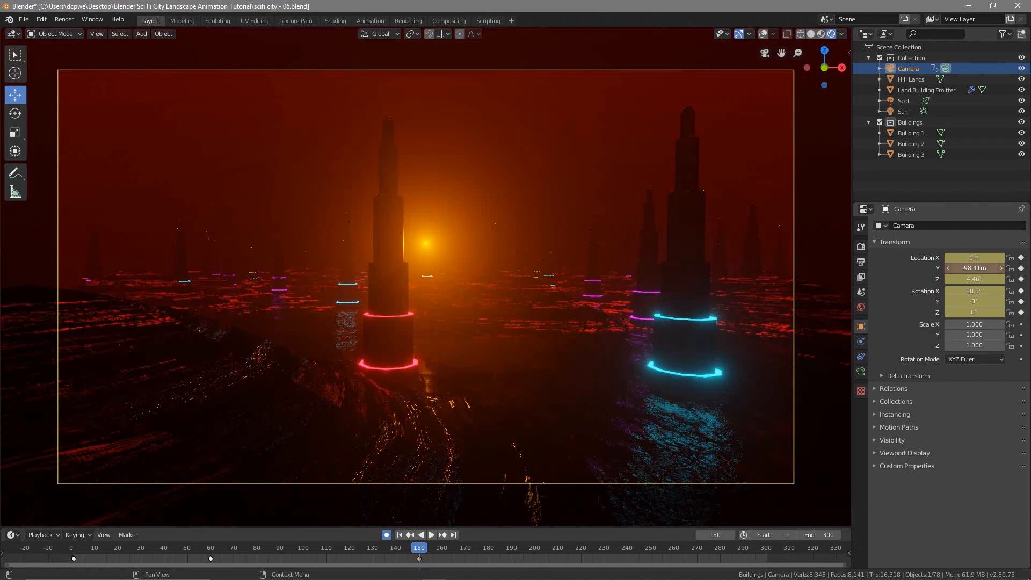
pyautogui.moveTo(1030, 268); pyautogui.dragTo(961, 253)
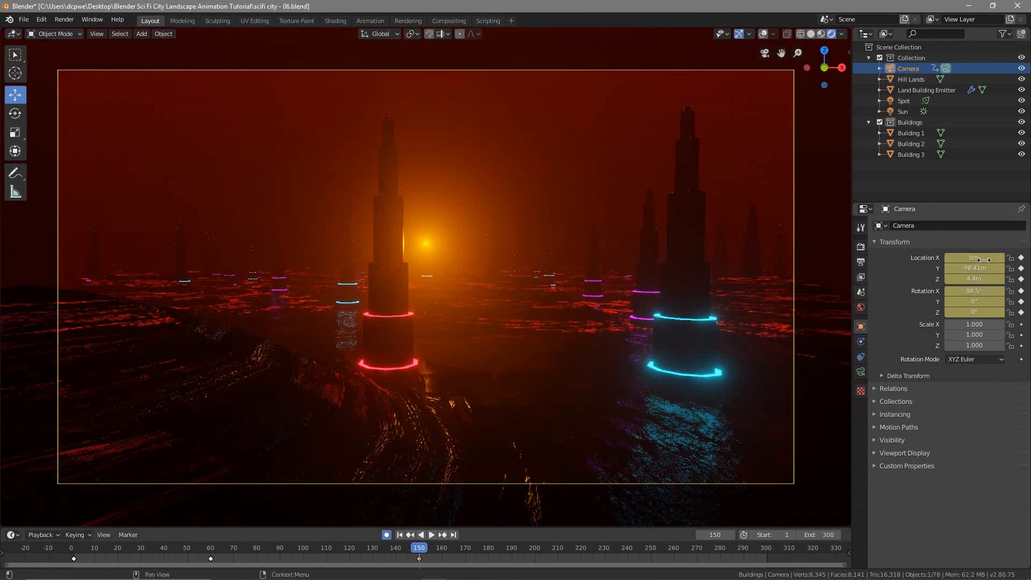
pyautogui.moveTo(966, 257); pyautogui.dragTo(844, 257)
pyautogui.moveTo(974, 257)
pyautogui.mouseDown()
pyautogui.moveTo(982, 258)
pyautogui.moveTo(969, 257)
pyautogui.mouseUp()
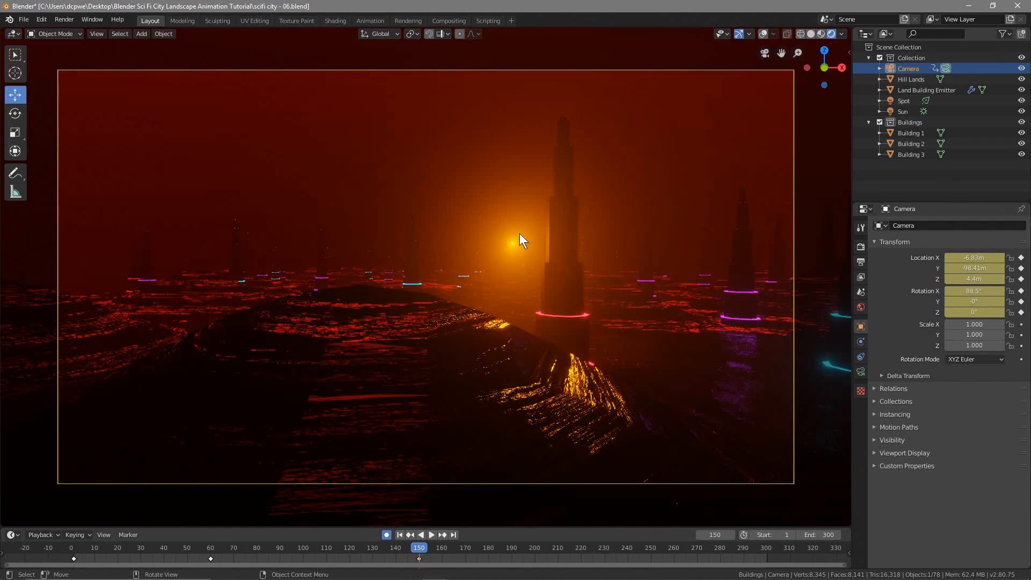
pyautogui.moveTo(974, 279); pyautogui.dragTo(1027, 279)
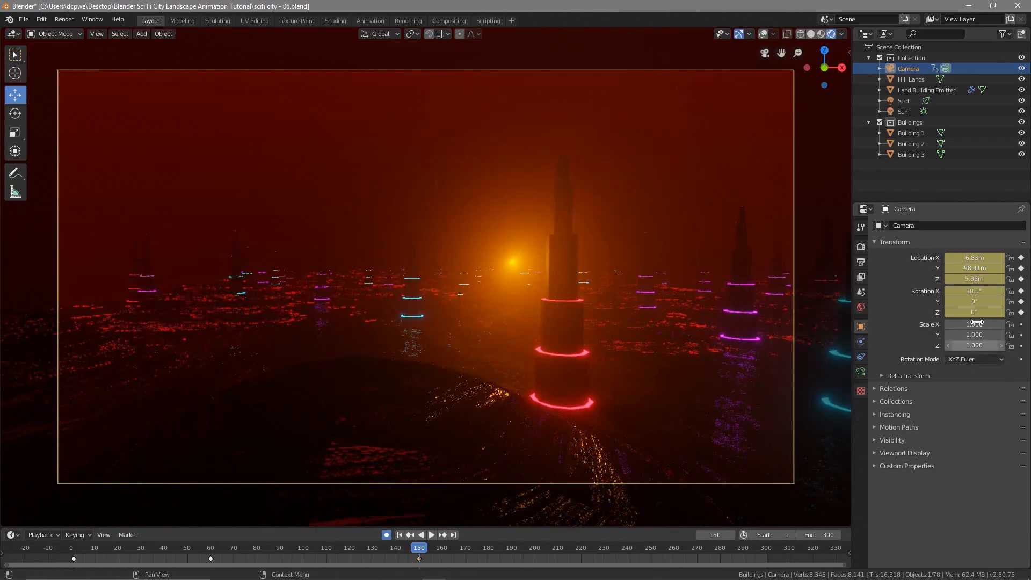
pyautogui.moveTo(977, 299)
pyautogui.mouseDown()
pyautogui.moveTo(986, 299)
pyautogui.moveTo(974, 299)
pyautogui.mouseUp()
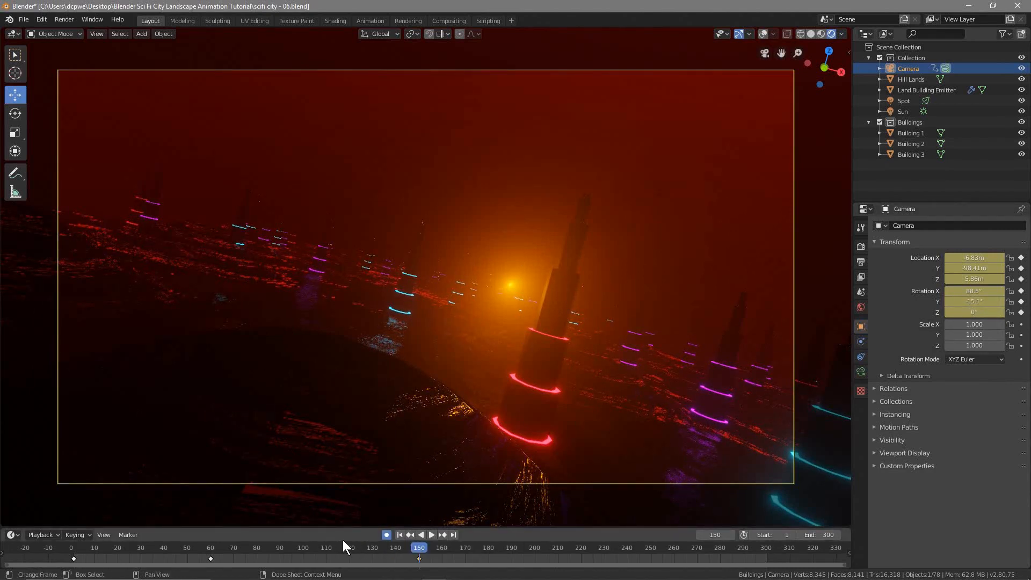
# Turn off automatic keyframing and play the camera animation from frame 1 past the frame 150 keyframe
pyautogui.click(386, 534)
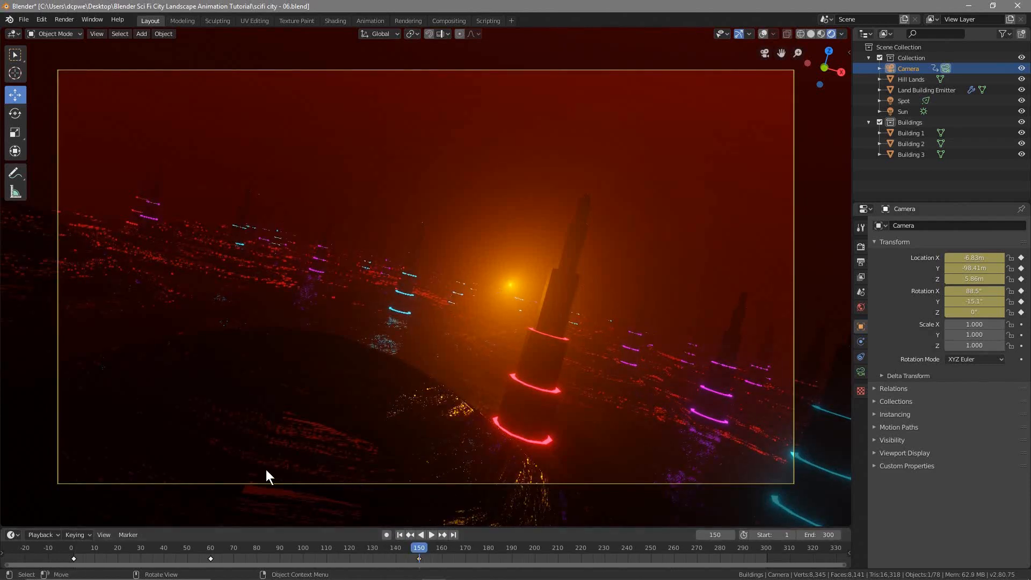
pyautogui.click(399, 535)
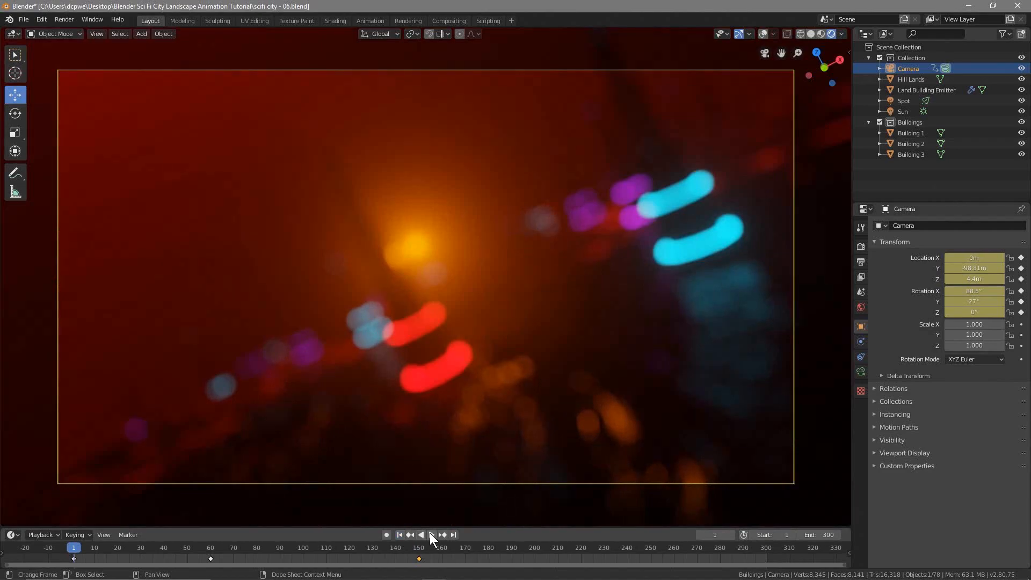
pyautogui.click(429, 533)
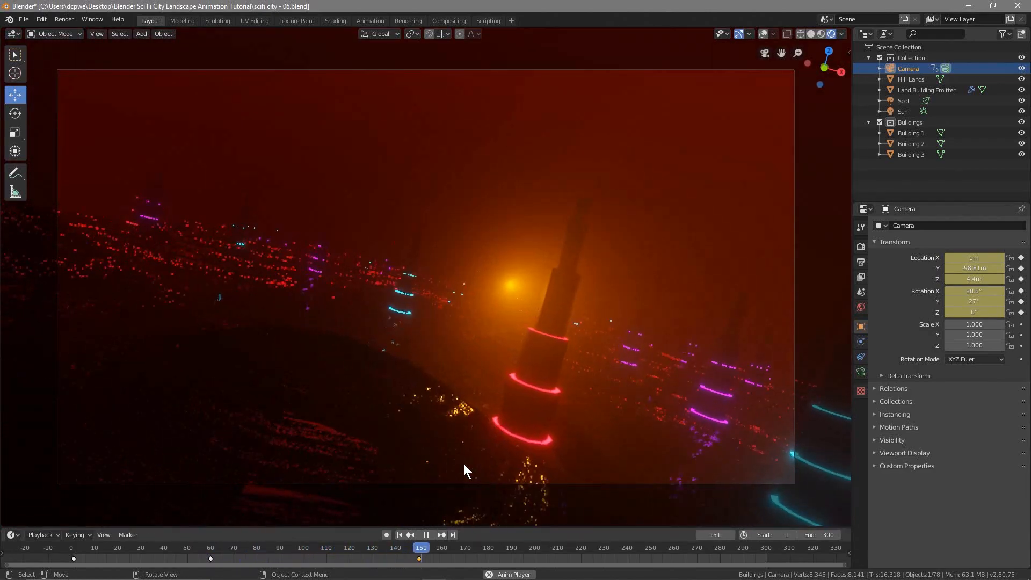
pyautogui.press('space')
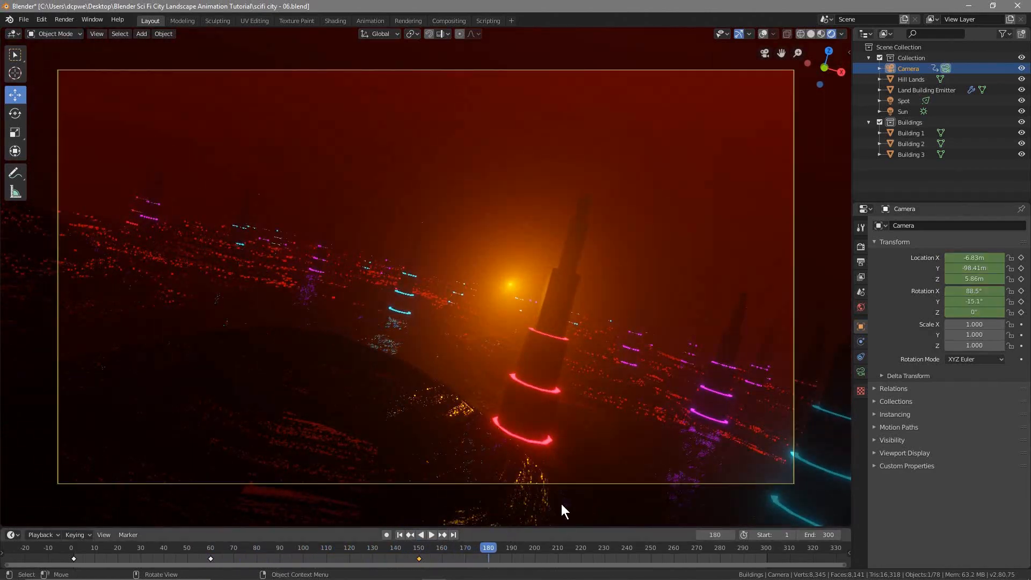
# Turn automatic keyframing on and insert location and rotation keyframes for the Camera at frame 230
pyautogui.click(386, 535)
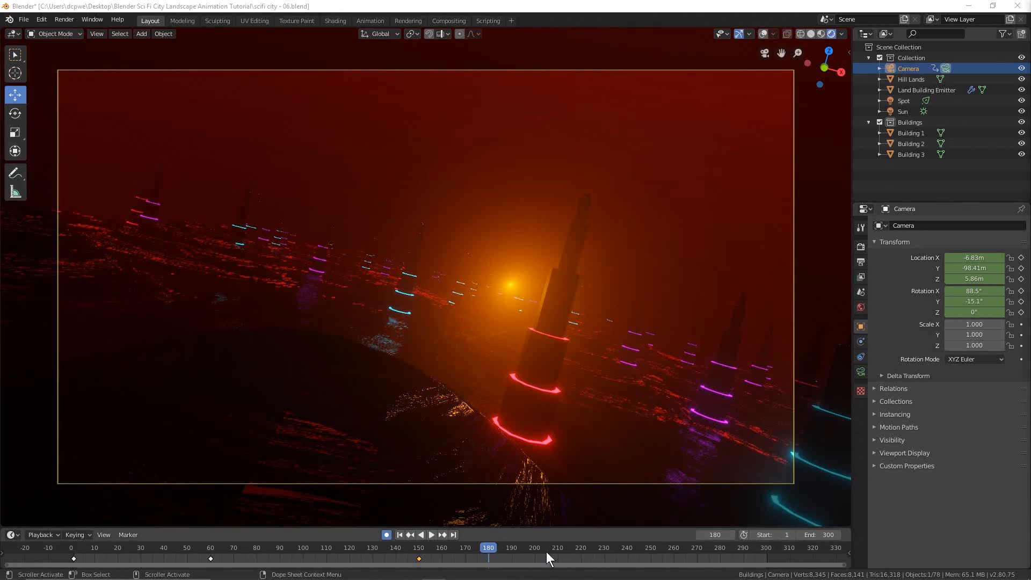
pyautogui.moveTo(485, 545); pyautogui.dragTo(603, 550)
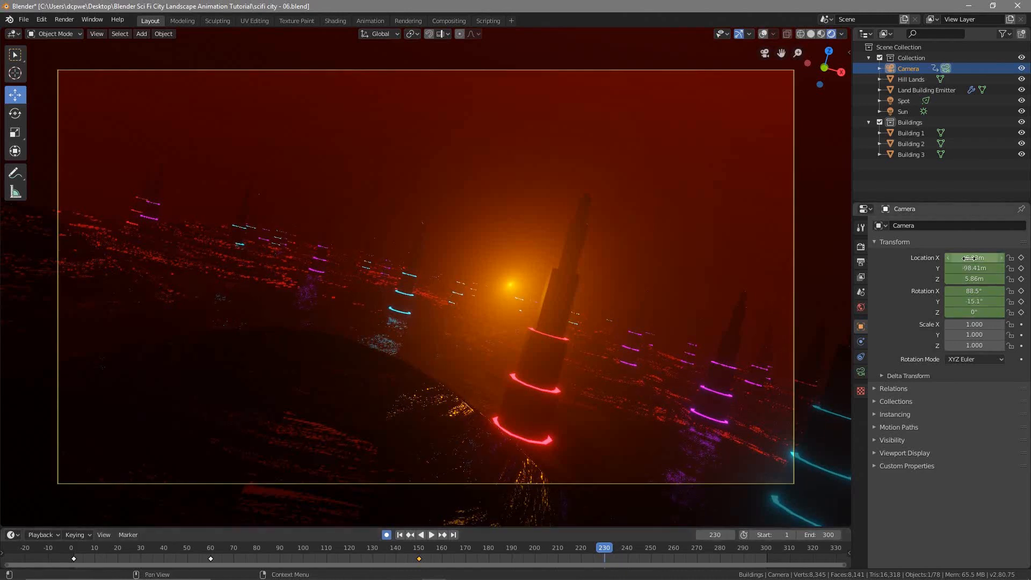
pyautogui.press('i')
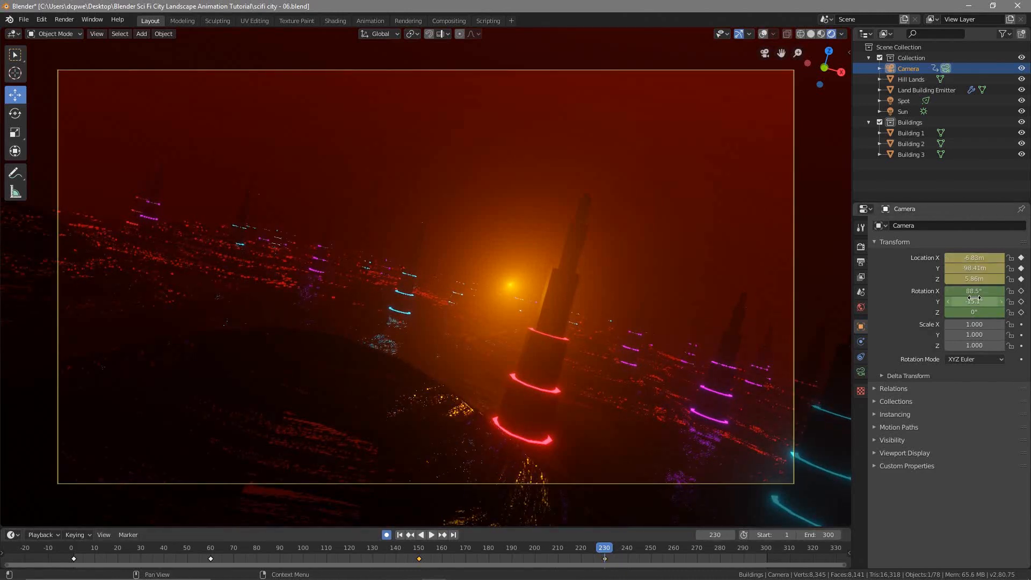
pyautogui.press('i')
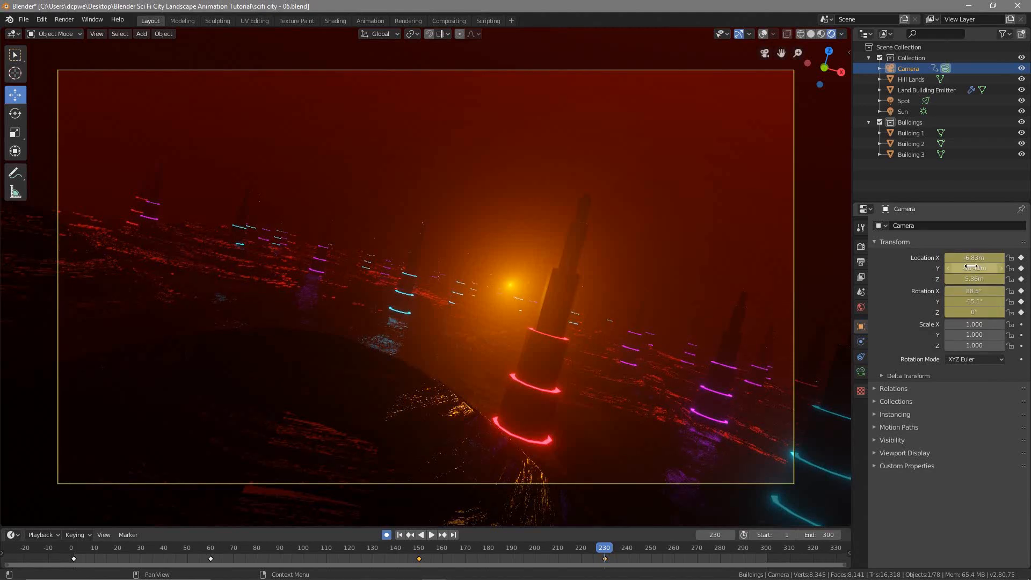
# At frame 230, set the Camera's Location Y to -88.07 m, Rotation Y to 0° and Rotation Z to -15.5°
pyautogui.moveTo(971, 267)
pyautogui.mouseDown()
pyautogui.moveTo(1018, 266)
pyautogui.moveTo(975, 268)
pyautogui.moveTo(984, 270)
pyautogui.mouseUp()
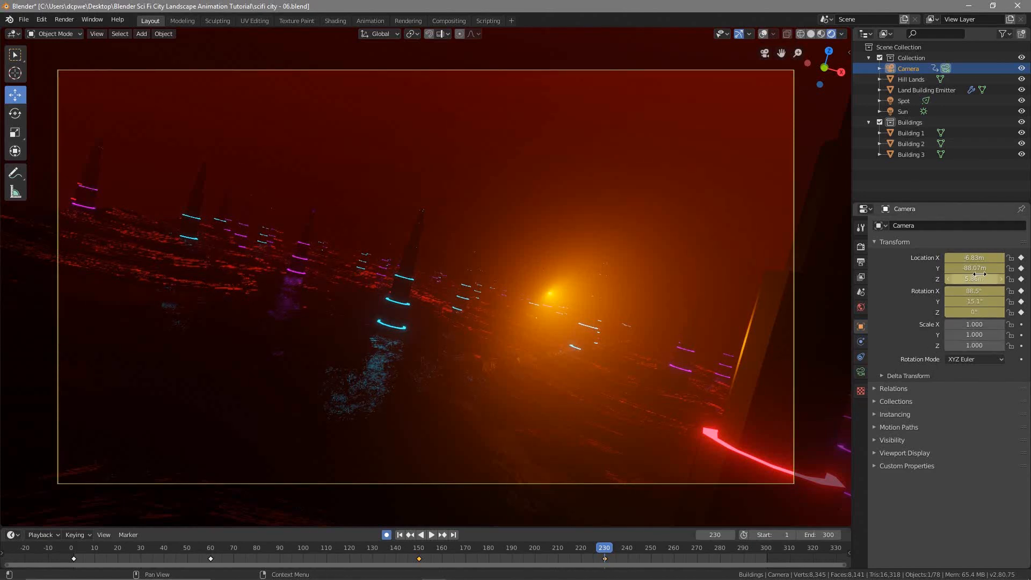
pyautogui.click(1000, 302)
pyautogui.write('0')
pyautogui.press('Return')
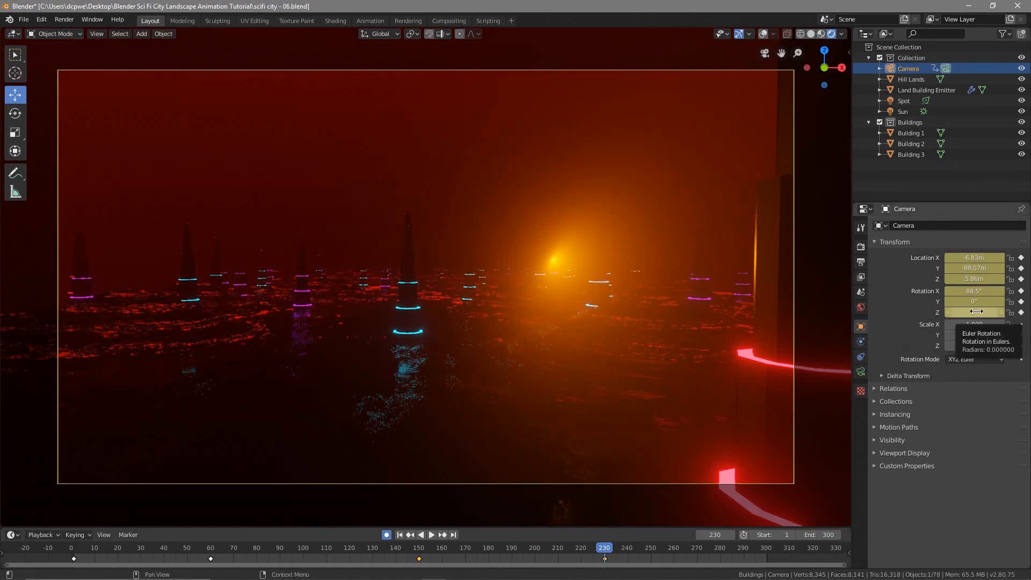
pyautogui.moveTo(975, 311); pyautogui.dragTo(896, 312)
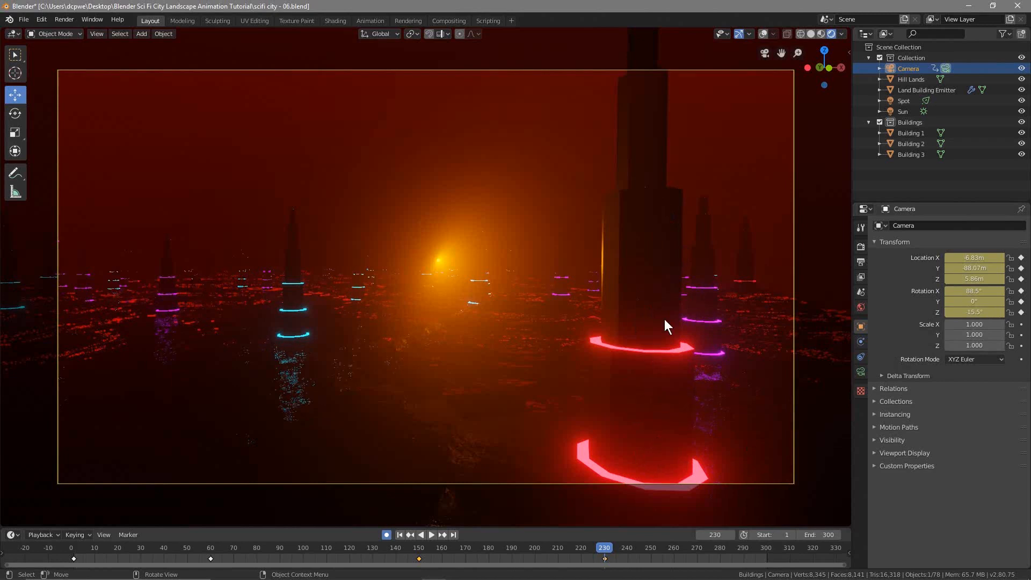
# Play the camera animation from frame 1 past the frame 230 keyframe with automatic keyframing off
pyautogui.click(400, 536)
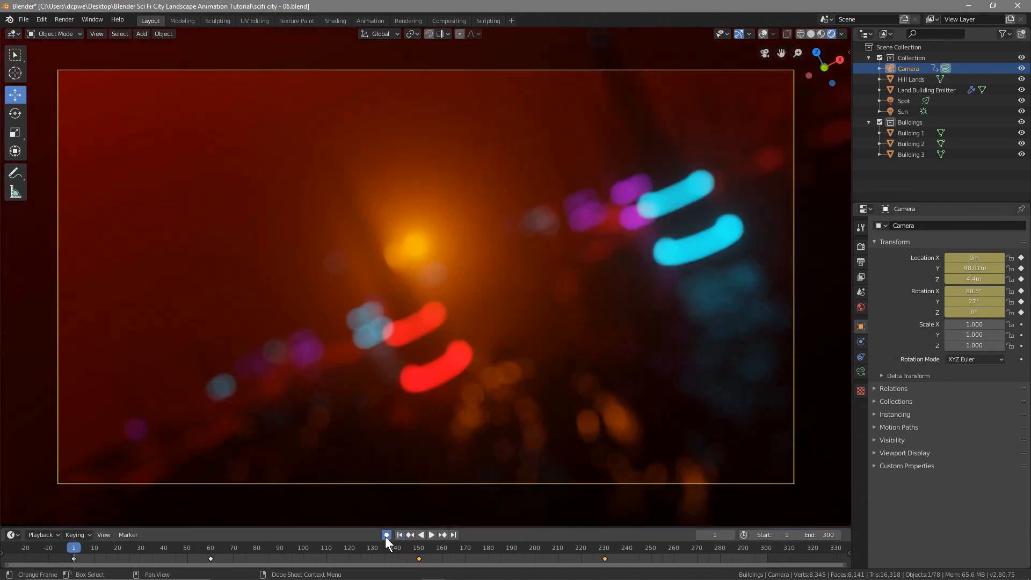
pyautogui.click(430, 534)
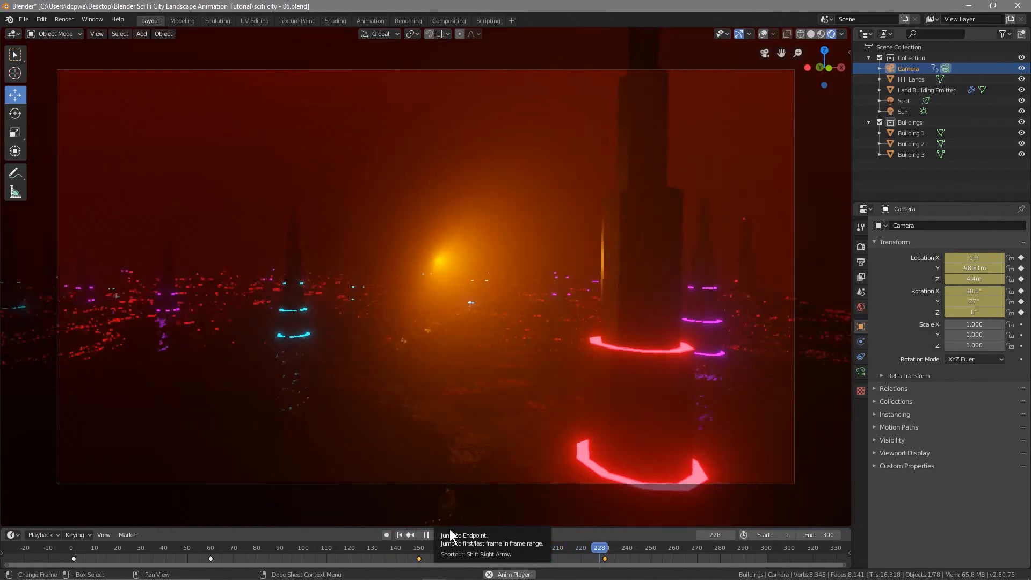
pyautogui.click(427, 535)
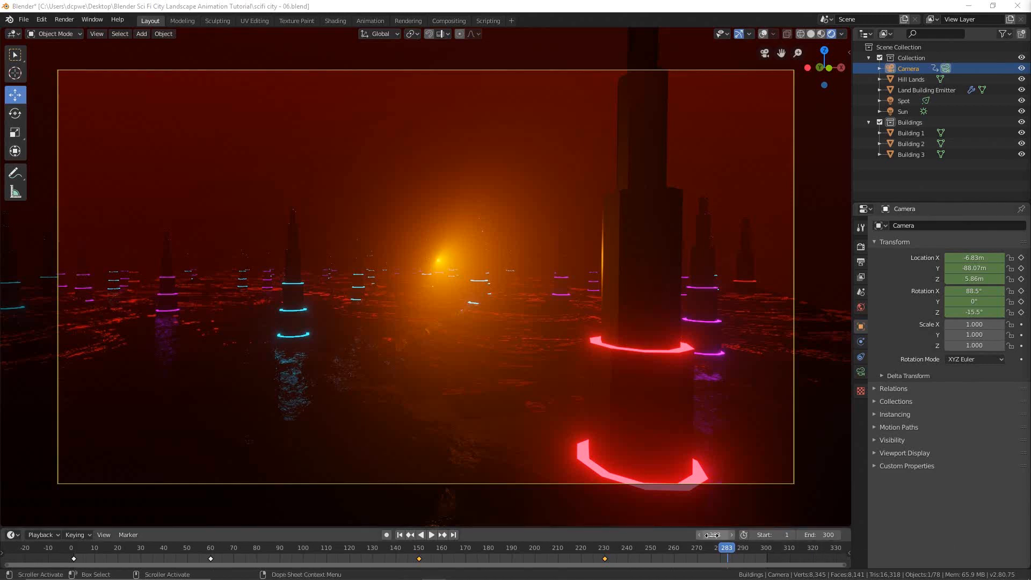
# Turn automatic keyframing on at frame 300 and save the project as scifi city - 08.blend
pyautogui.moveTo(729, 549); pyautogui.dragTo(766, 550)
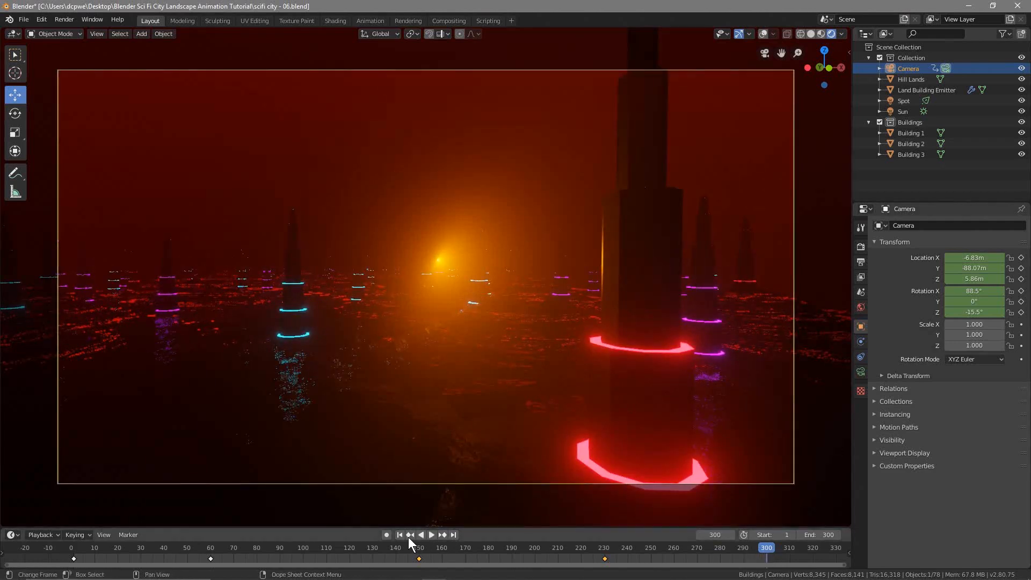
pyautogui.click(386, 535)
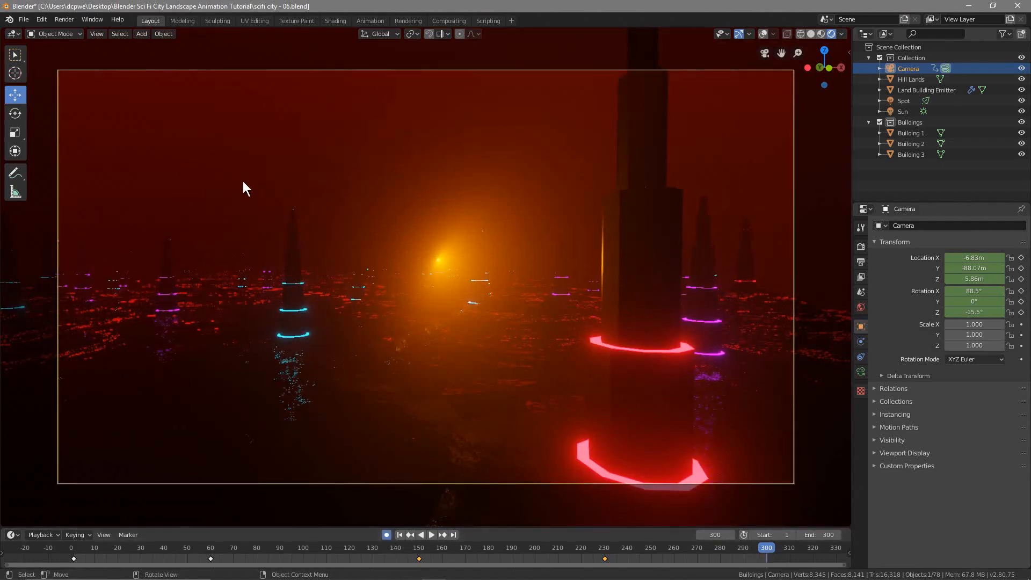
pyautogui.click(25, 21)
pyautogui.click(48, 102)
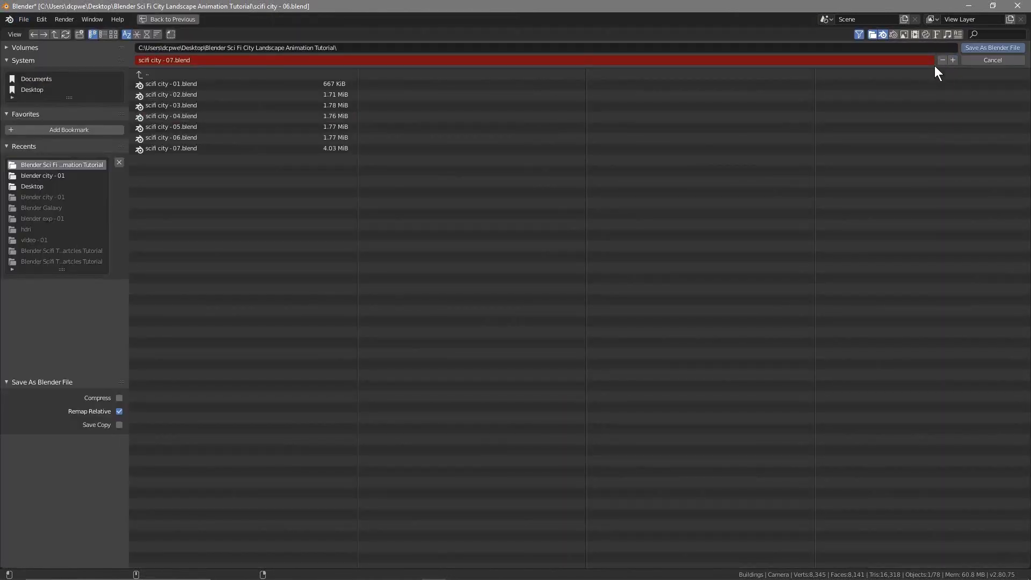
pyautogui.click(952, 61)
pyautogui.click(983, 48)
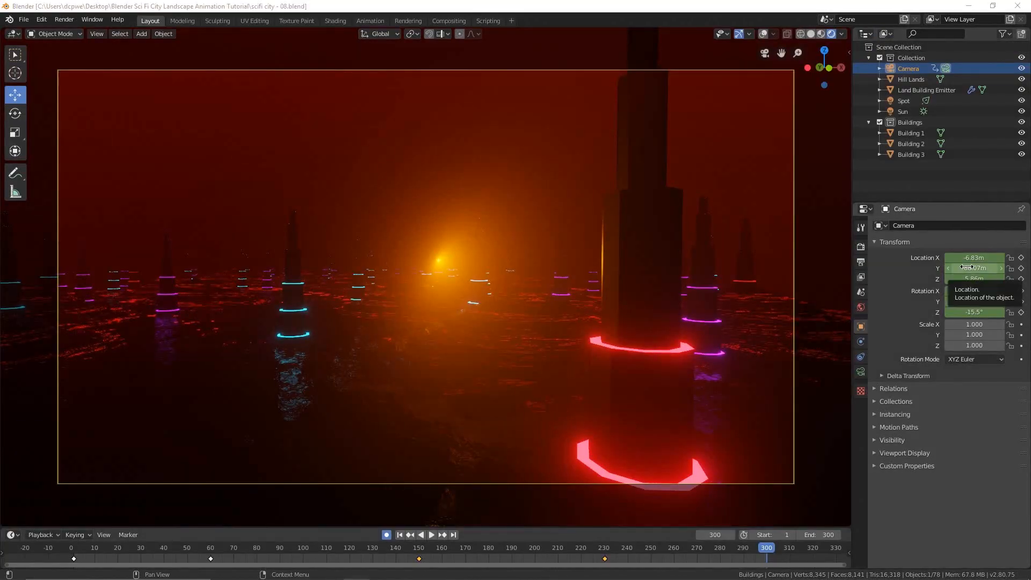
# Insert rotation and location keyframes for the Camera at frame 300
pyautogui.doubleClick(973, 301)
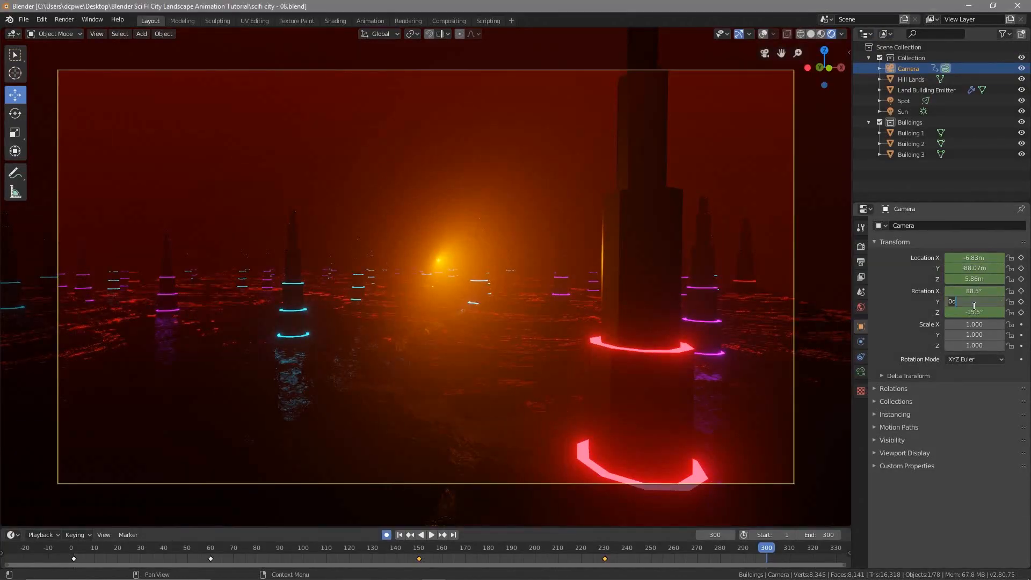
pyautogui.press('Return')
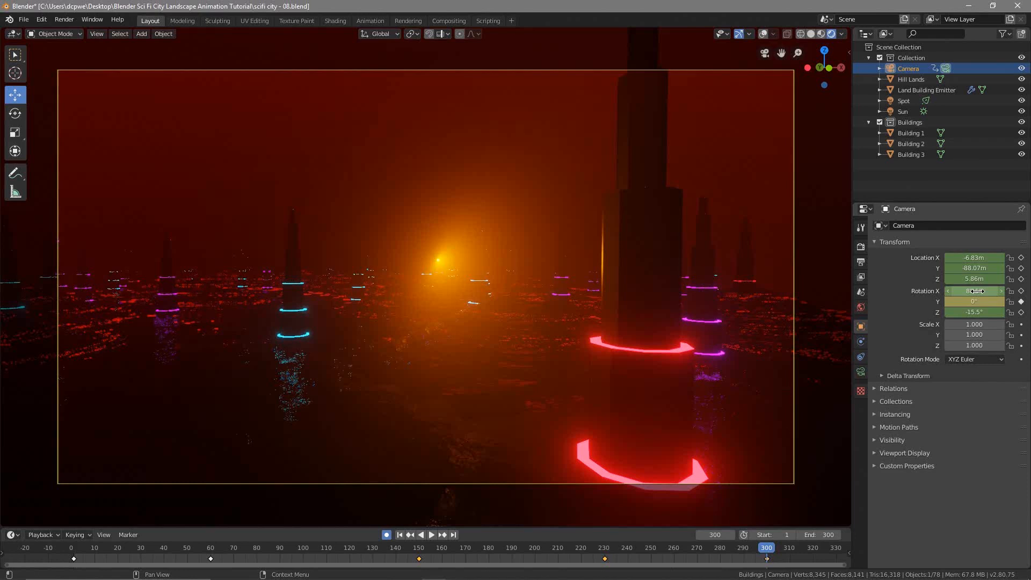
pyautogui.click(1021, 291)
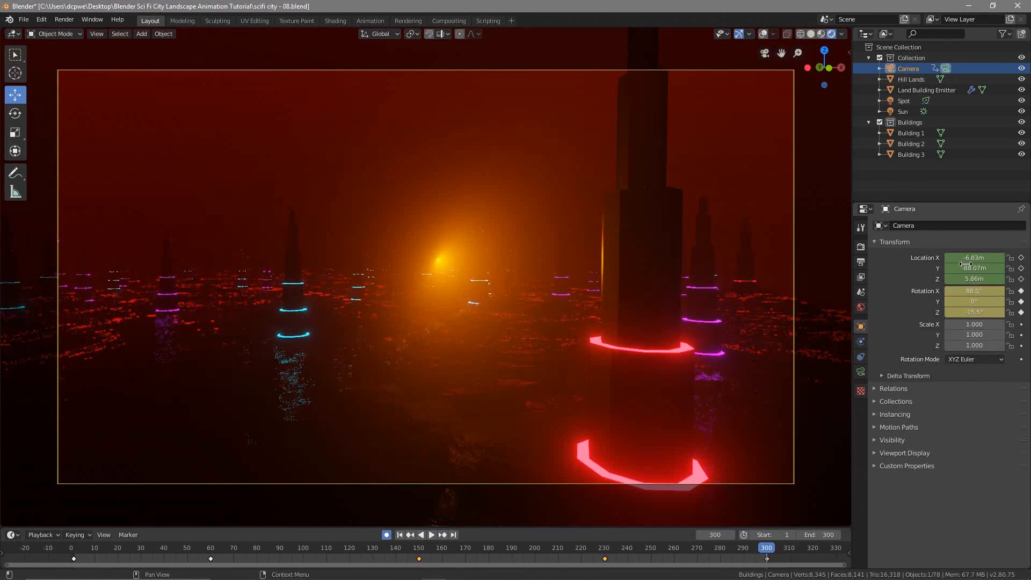
pyautogui.press('i')
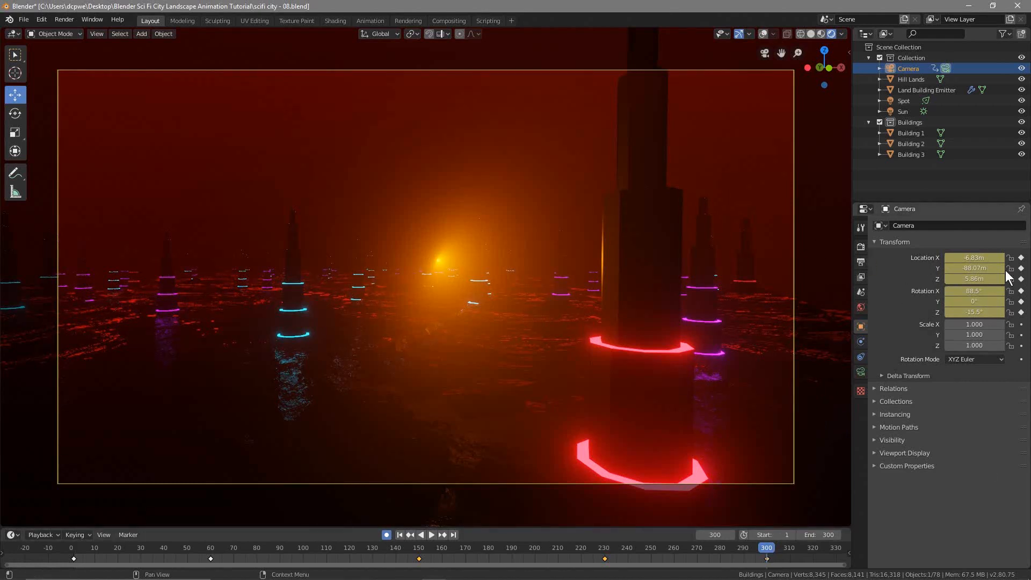
pyautogui.moveTo(972, 258); pyautogui.dragTo(945, 259)
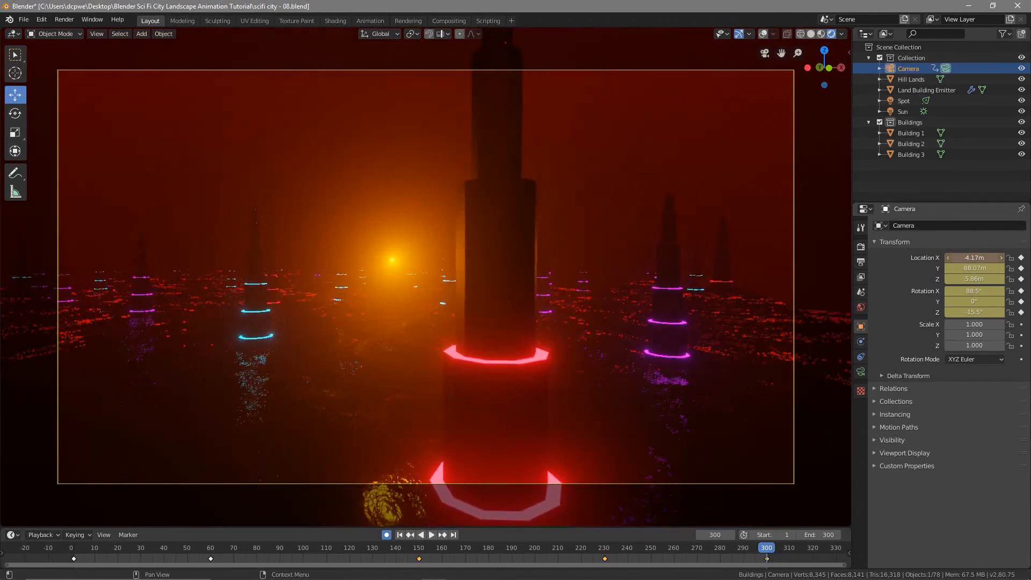
pyautogui.moveTo(944, 258); pyautogui.dragTo(931, 258)
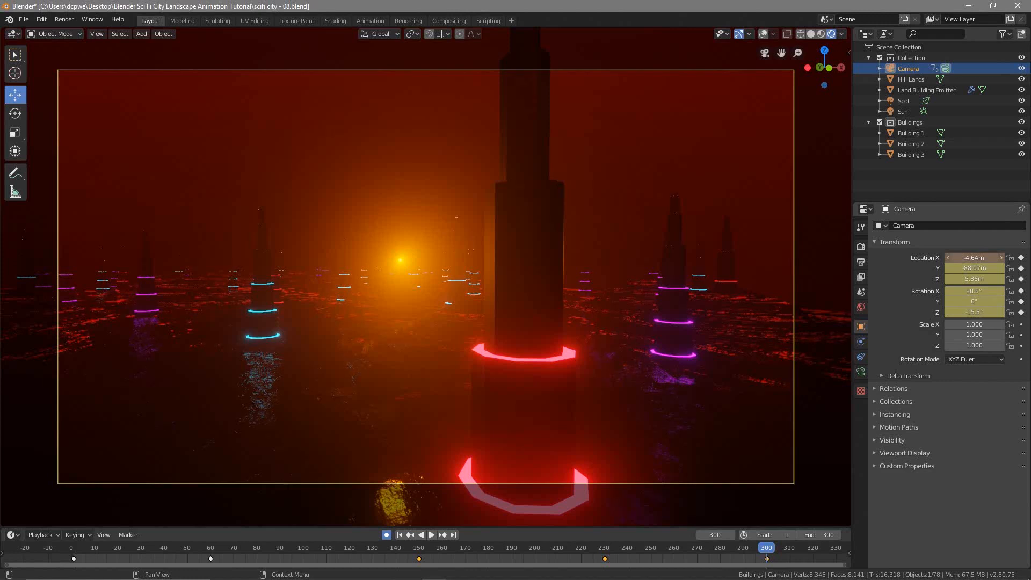
pyautogui.moveTo(931, 258); pyautogui.dragTo(973, 258)
pyautogui.moveTo(975, 258); pyautogui.dragTo(979, 257)
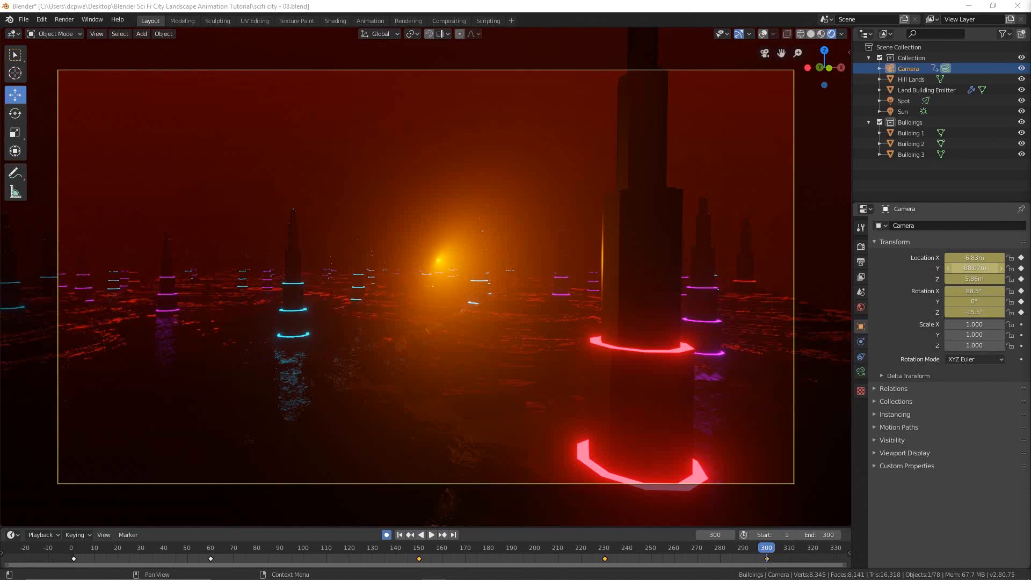
# At frame 300, set the Camera's Location Y to -80.26 m and Location X to -2.05 m
pyautogui.moveTo(969, 268); pyautogui.dragTo(1007, 268)
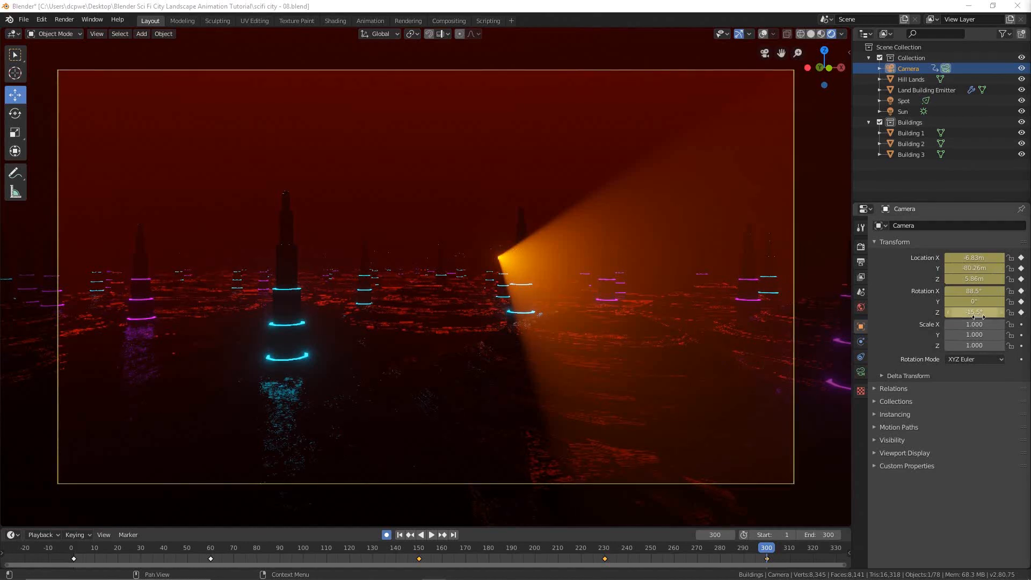
pyautogui.press('-')
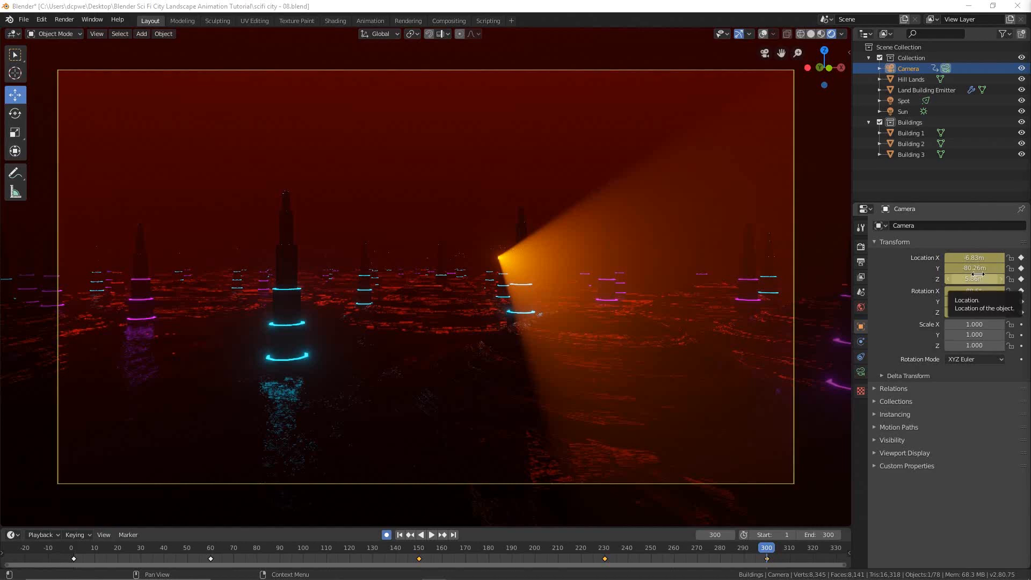
pyautogui.moveTo(978, 258)
pyautogui.mouseDown()
pyautogui.moveTo(1030, 259)
pyautogui.moveTo(980, 260)
pyautogui.mouseUp()
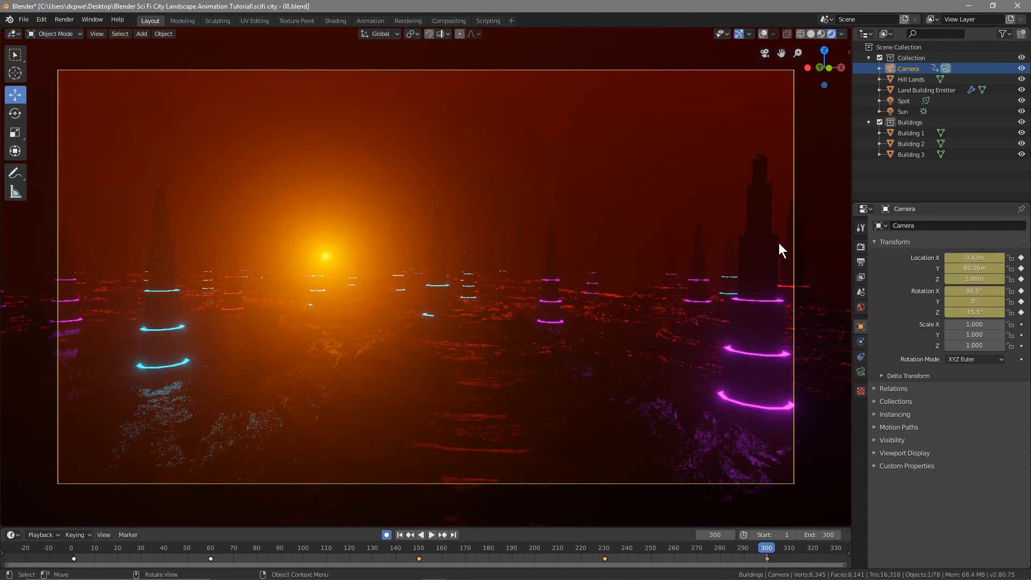
pyautogui.moveTo(991, 253); pyautogui.dragTo(977, 253)
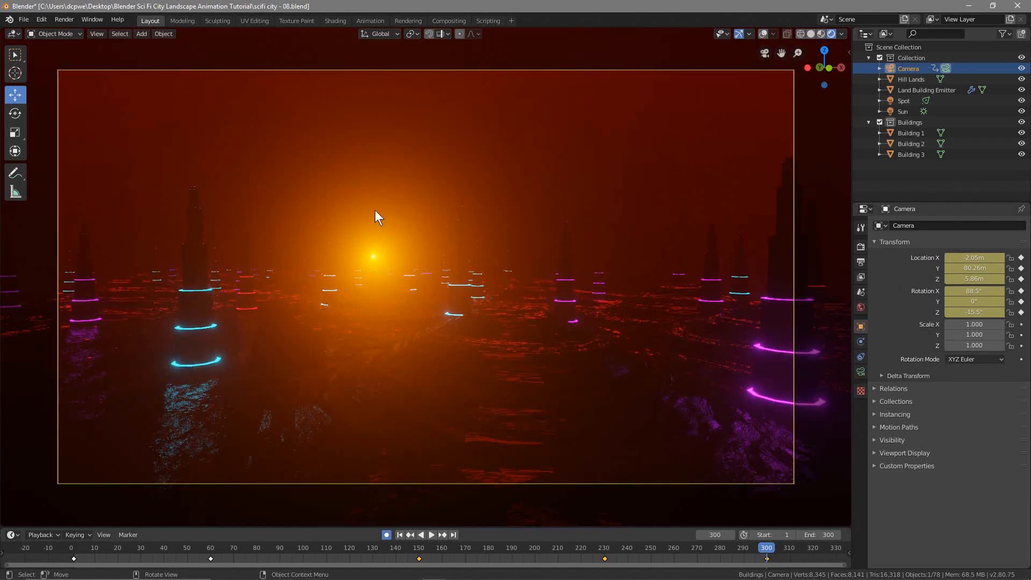
# Play the camera animation from frame 1 with automatic keyframing off, stop it, and go to frame 60
pyautogui.click(399, 535)
pyautogui.click(431, 535)
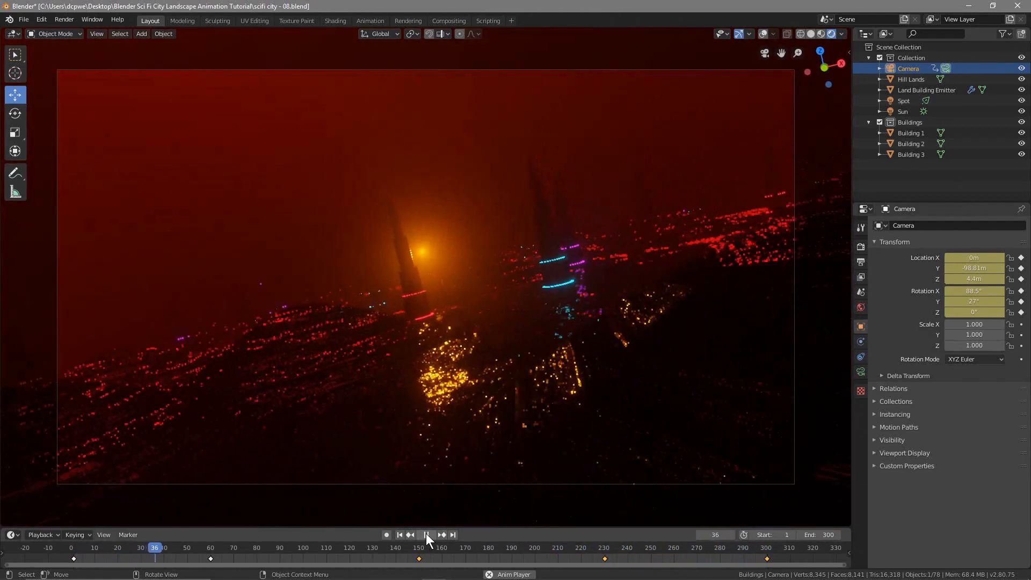
pyautogui.click(426, 534)
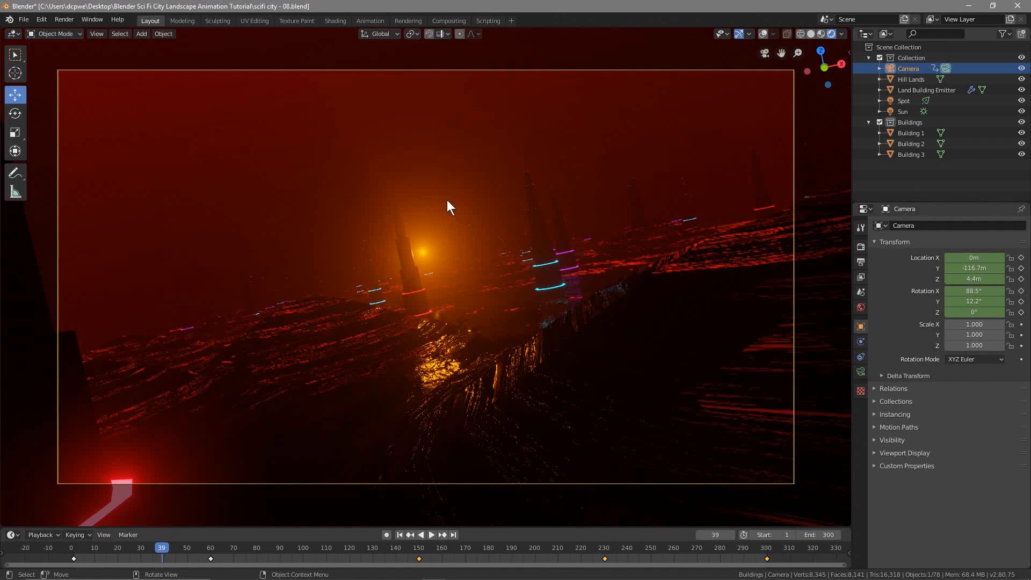
pyautogui.click(211, 547)
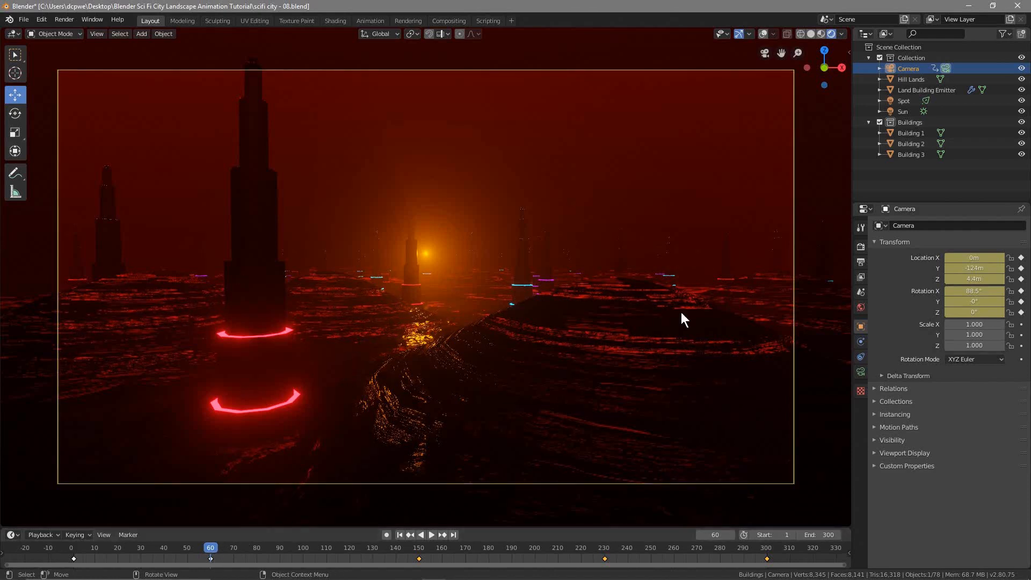
# Leave the camera view and add a UV sphere to the city scene
pyautogui.press('KP_0')
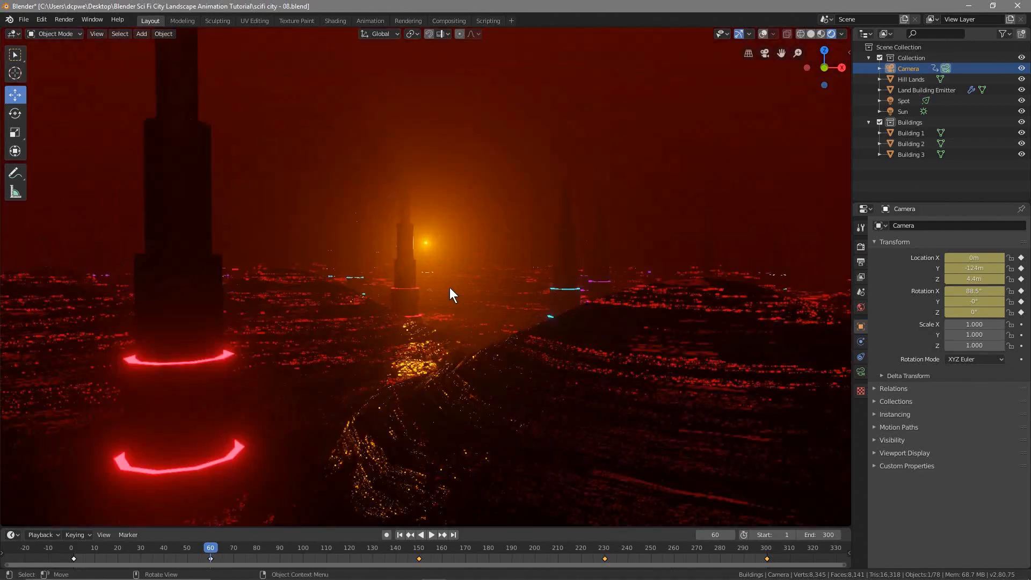
pyautogui.scroll(-4, 449, 288)
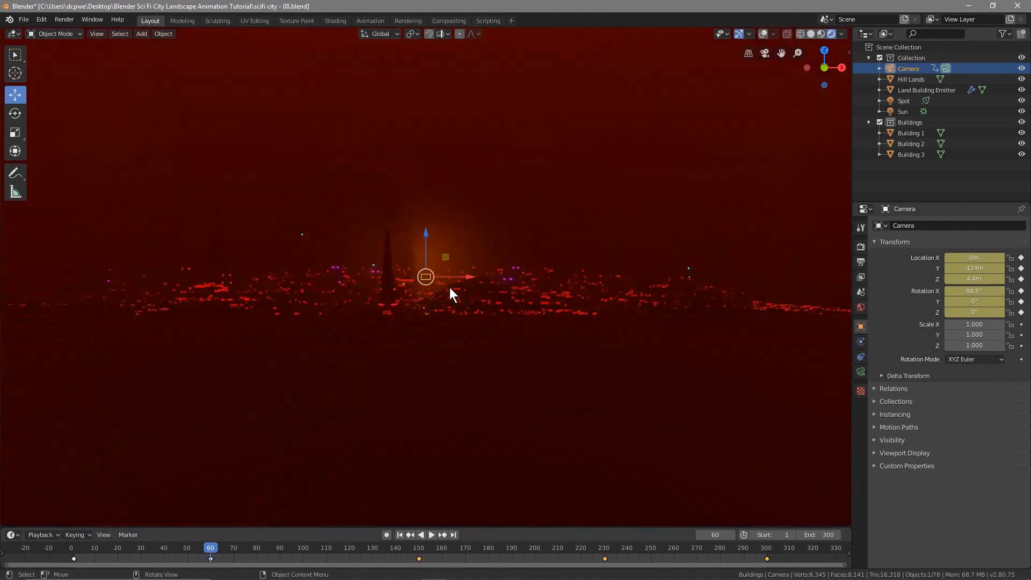
pyautogui.scroll(7, 450, 288)
pyautogui.moveTo(449, 288); pyautogui.dragTo(584, 308, button='middle')
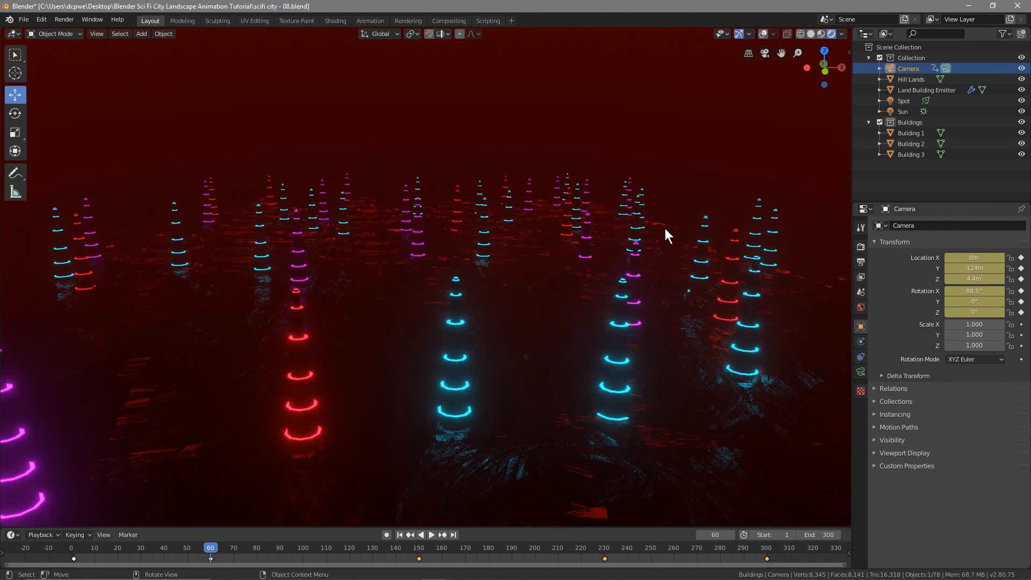
pyautogui.scroll(-5, 489, 272)
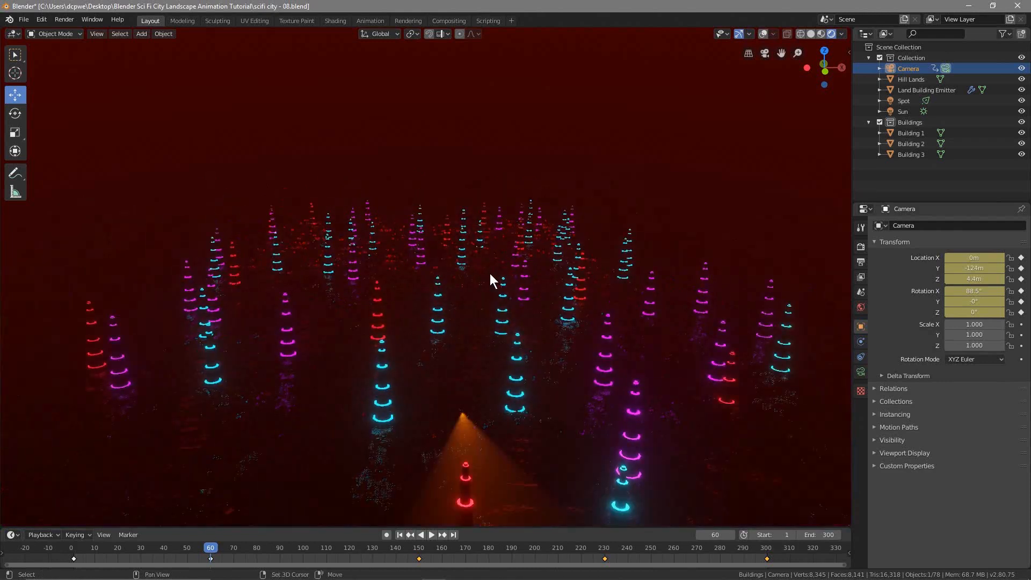
pyautogui.hotkey('shift', 'a')
pyautogui.moveTo(490, 273)
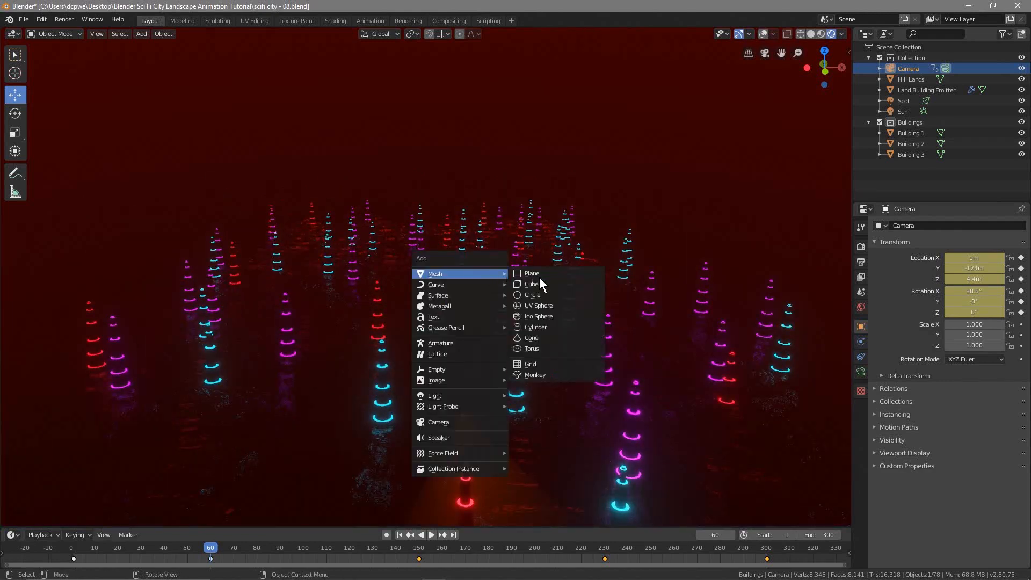
pyautogui.click(545, 308)
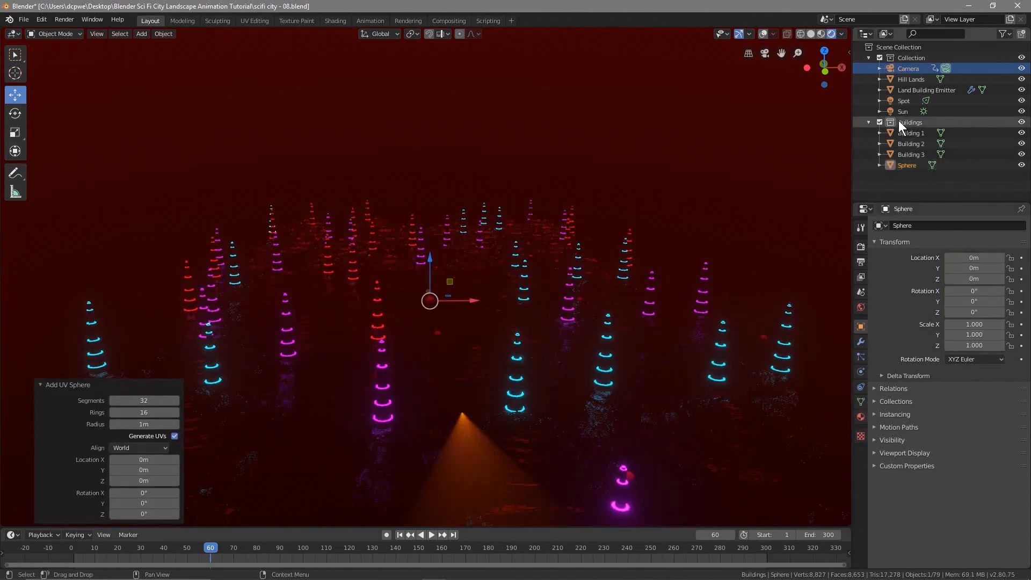
# Move the sphere from the Buildings collection into Collection and rename it Sphere Emitter
pyautogui.moveTo(903, 164); pyautogui.dragTo(912, 63)
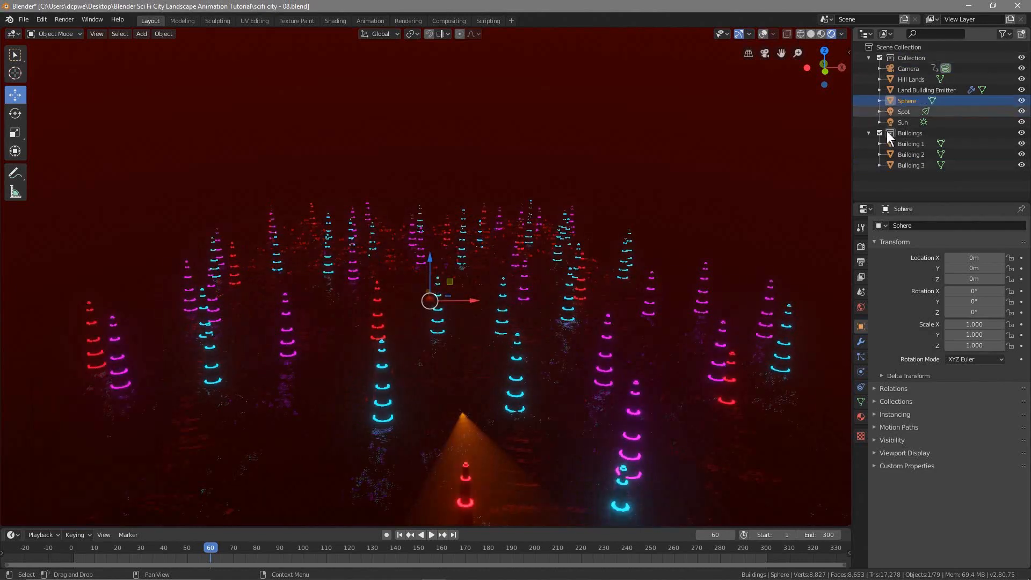
pyautogui.click(869, 132)
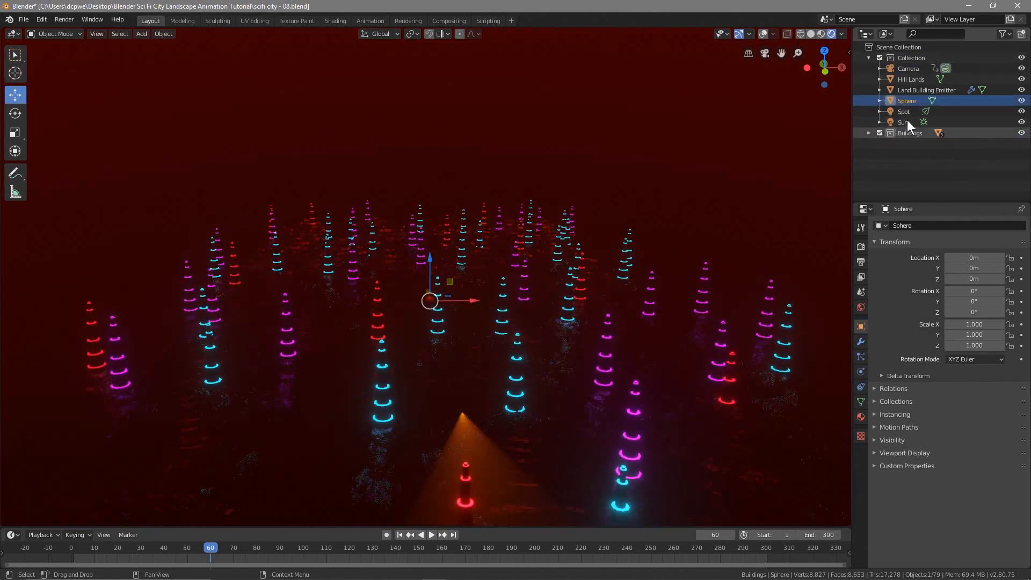
pyautogui.doubleClick(904, 101)
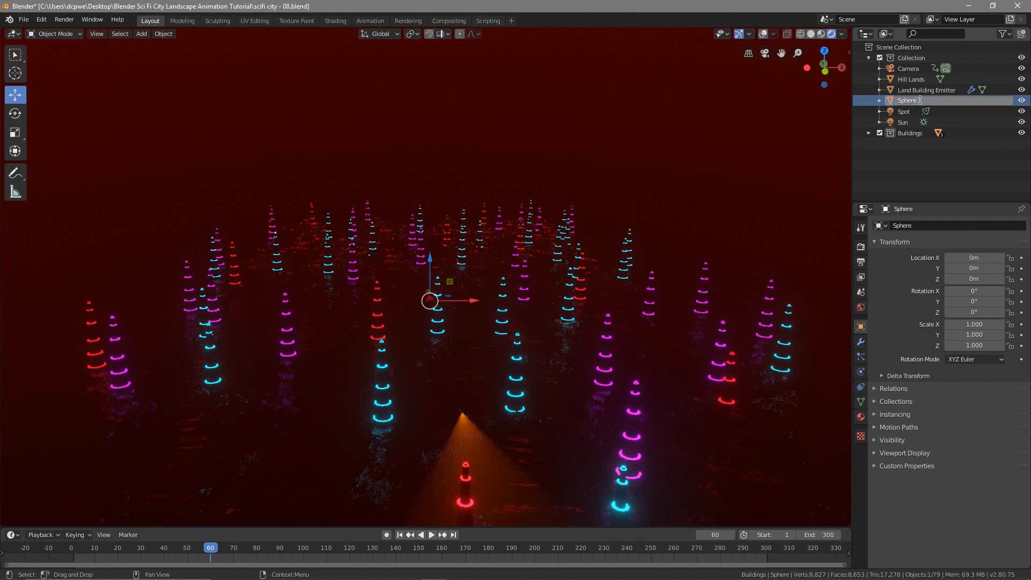
pyautogui.write('Emitter')
pyautogui.press('Return')
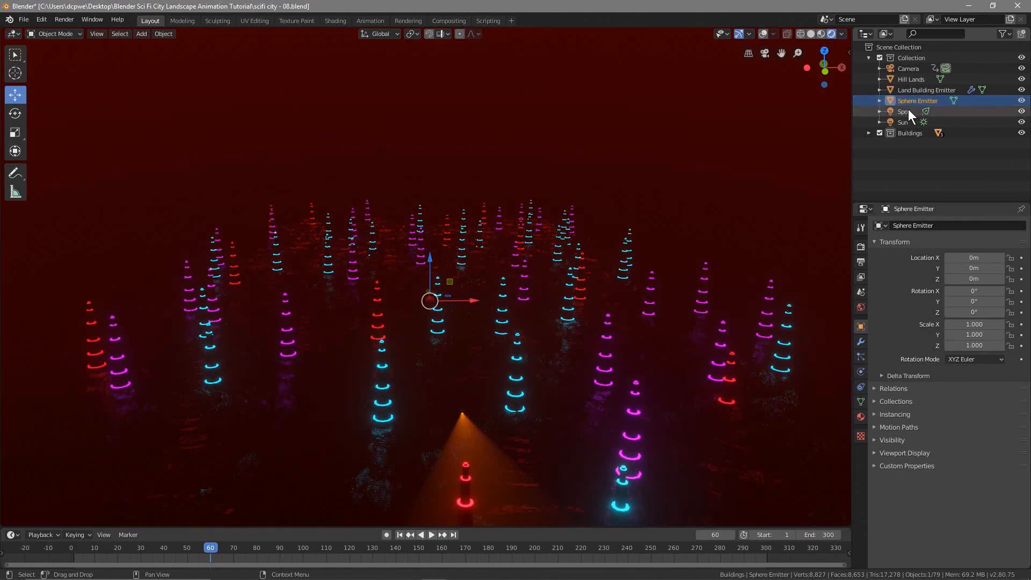
# Match the Sphere Emitter's Location Y to the Spot light's value of -66 m
pyautogui.click(908, 111)
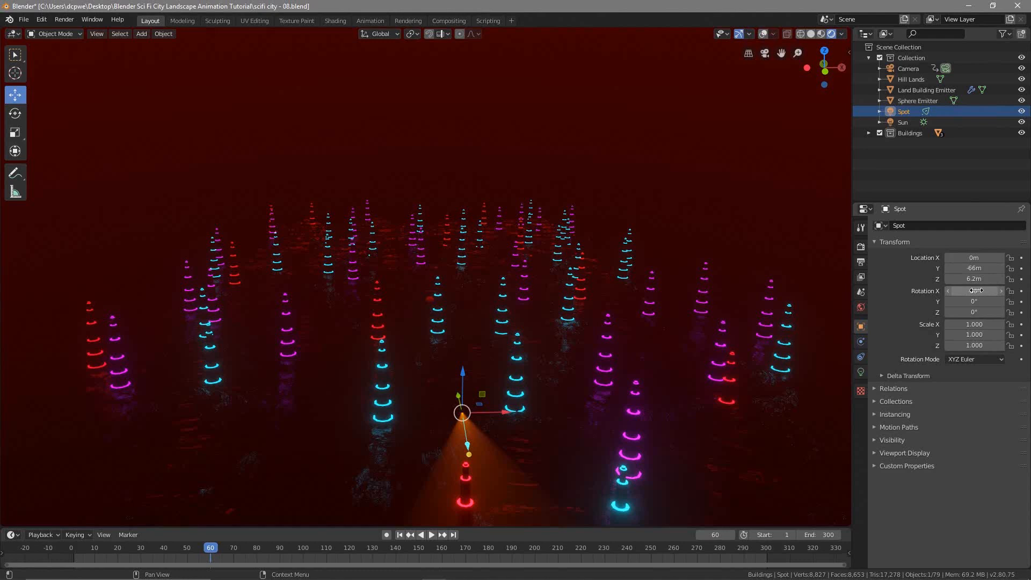
pyautogui.click(973, 267)
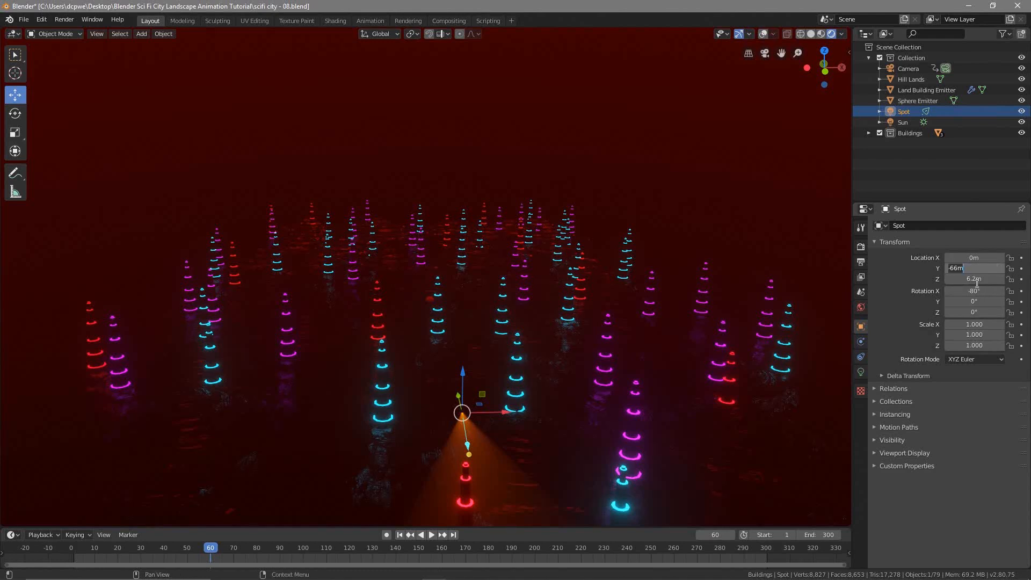
pyautogui.press('Return')
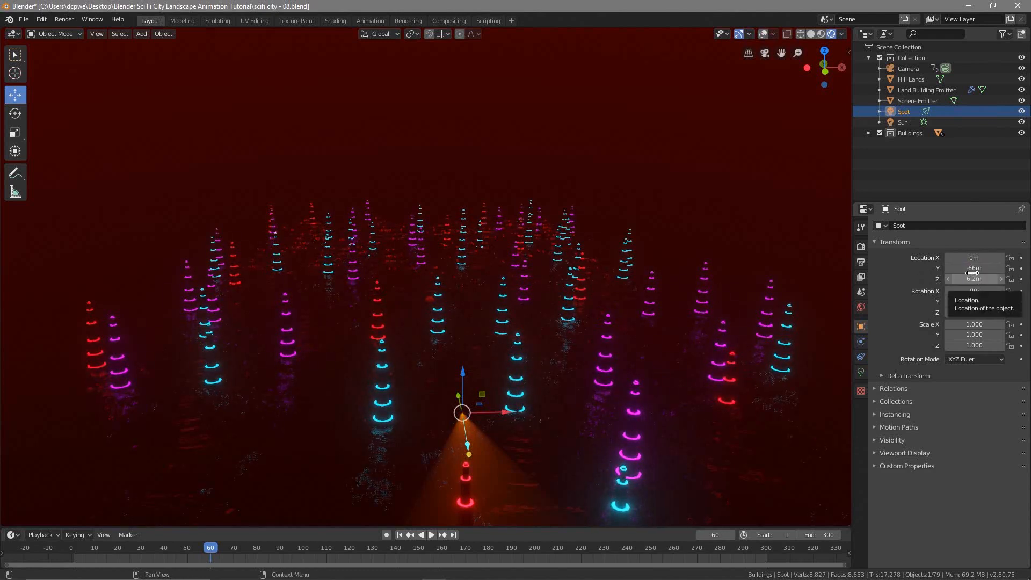
pyautogui.click(912, 100)
pyautogui.click(972, 268)
pyautogui.write('-66m')
pyautogui.press('Return')
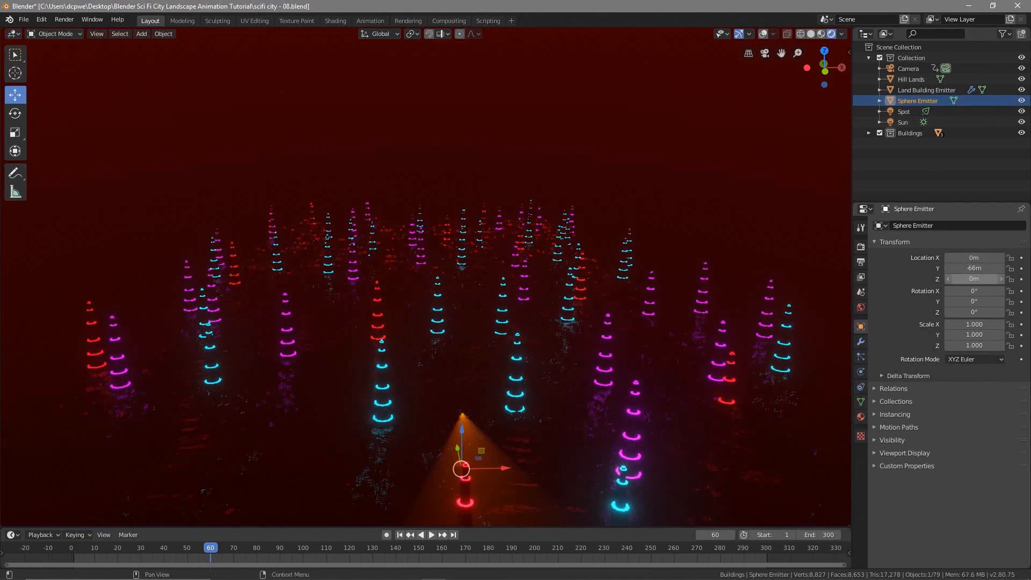
# Raise the Sphere Emitter by setting its Location Z to 6.2 m
pyautogui.click(970, 279)
pyautogui.write('6.2')
pyautogui.press('Return')
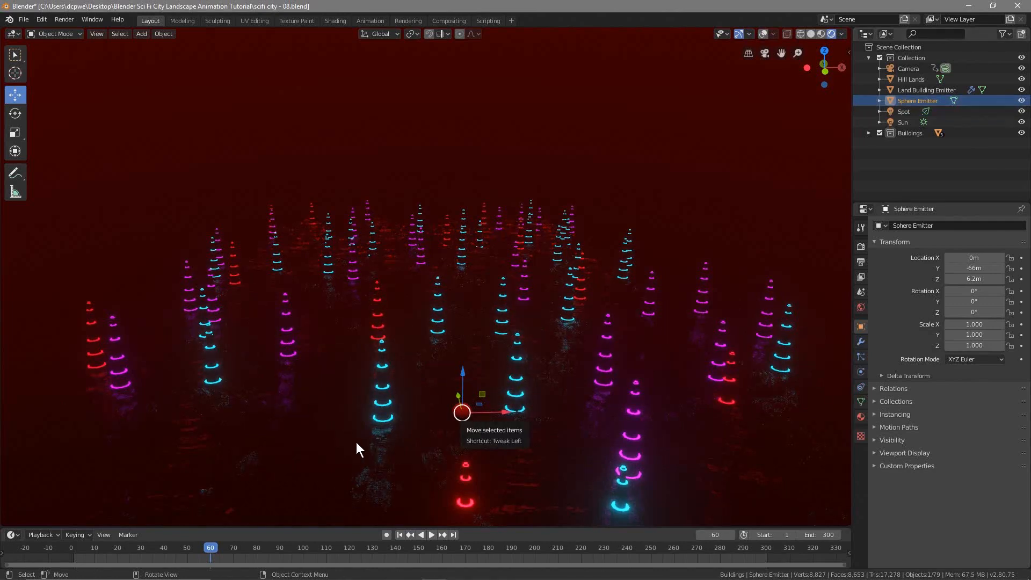
# Lock the 3D view to the Sphere Emitter object
pyautogui.moveTo(362, 442); pyautogui.dragTo(475, 428, button='middle')
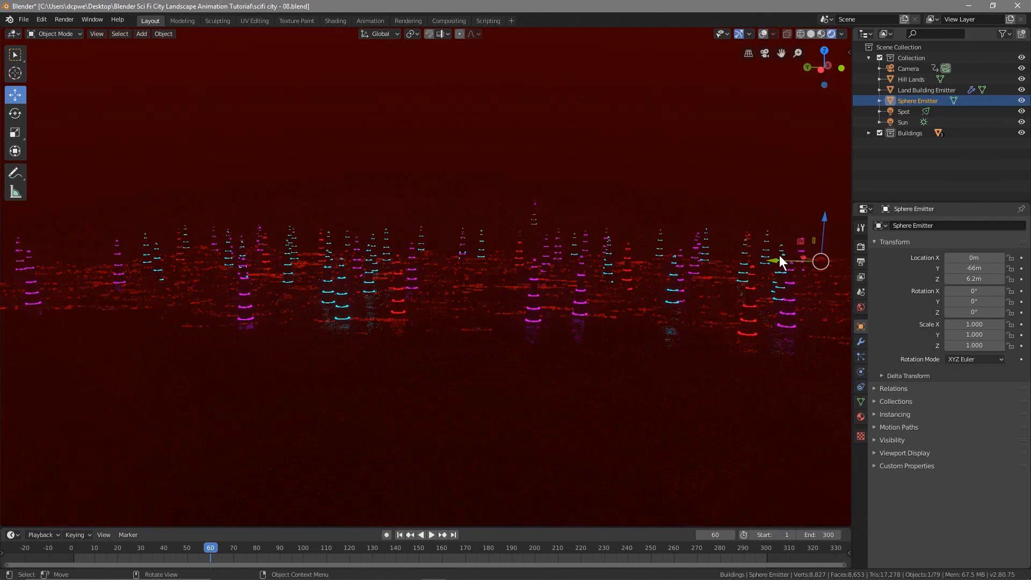
pyautogui.press('n')
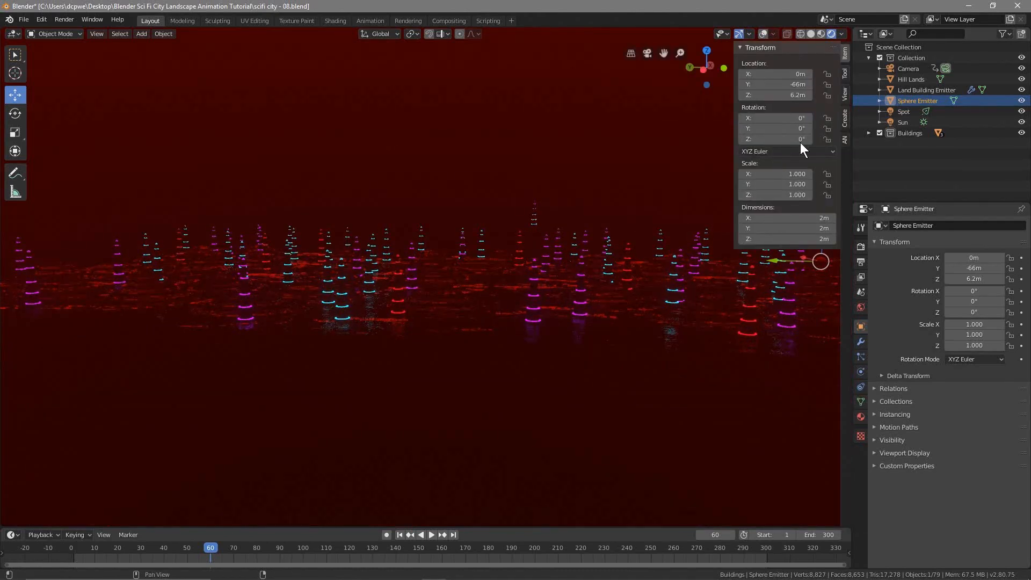
pyautogui.click(844, 92)
pyautogui.scroll(-10, 765, 397)
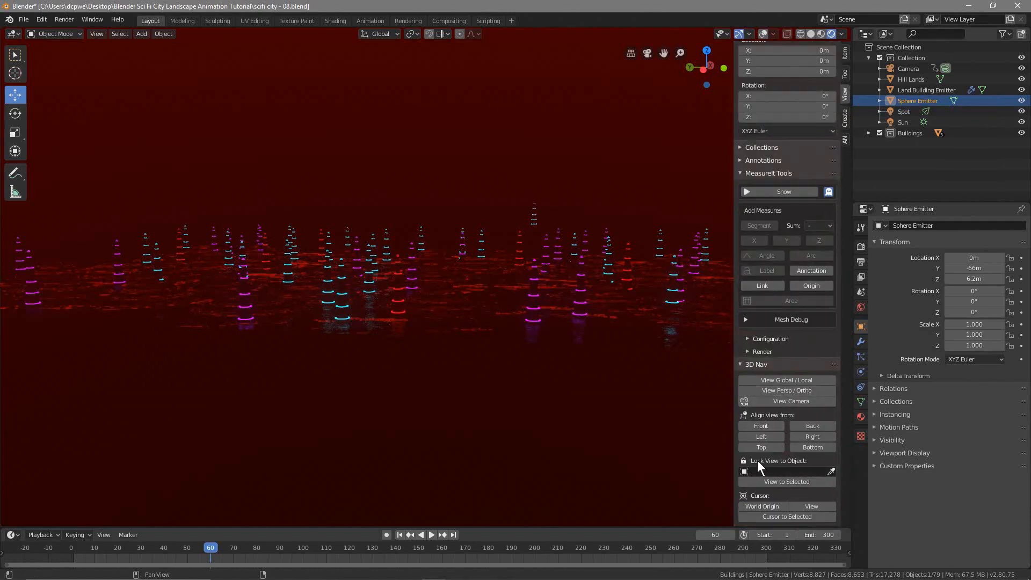
pyautogui.click(795, 471)
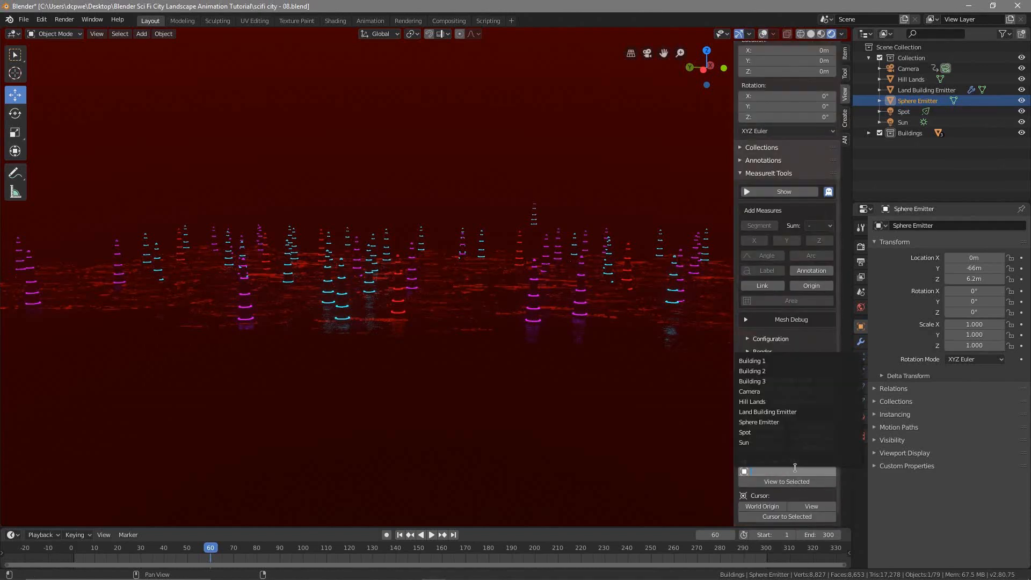
pyautogui.click(761, 422)
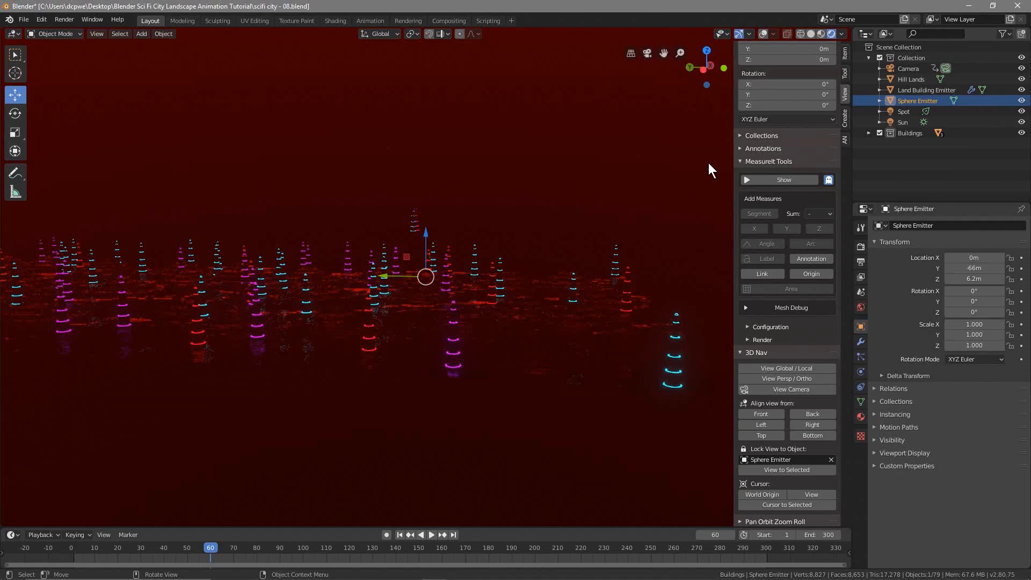
pyautogui.press('n')
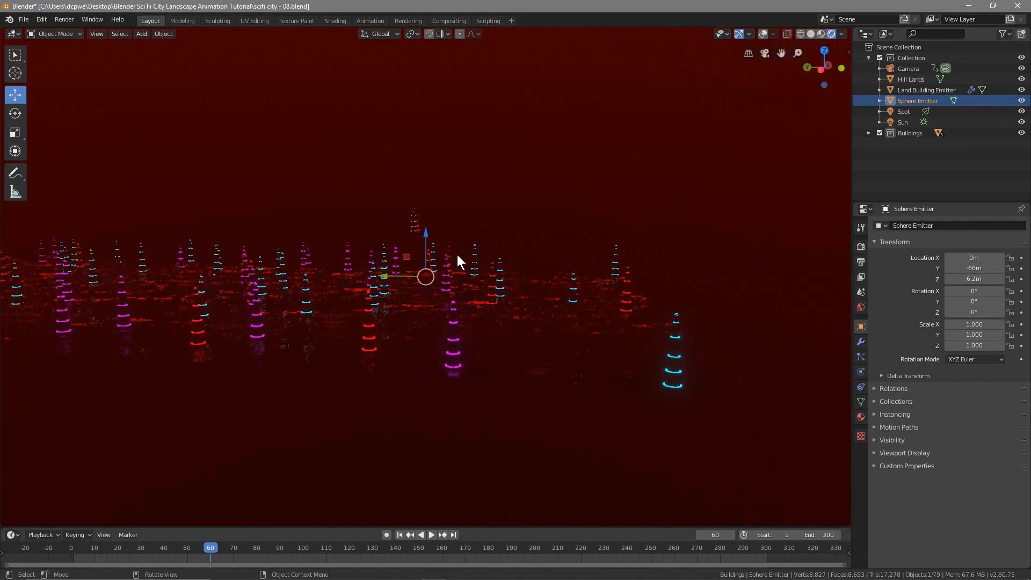
# Move the Sphere Emitter about 1.43 m along the Y axis, away from the spot light's cone
pyautogui.scroll(6, 431, 275)
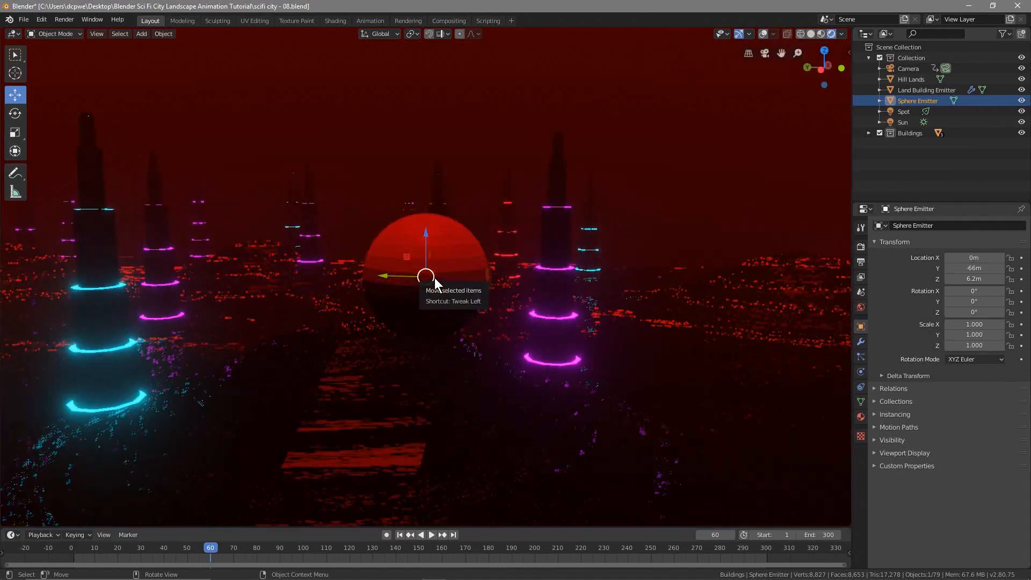
pyautogui.moveTo(460, 329)
pyautogui.mouseDown(button='middle')
pyautogui.moveTo(616, 320)
pyautogui.moveTo(452, 321)
pyautogui.moveTo(478, 324)
pyautogui.mouseUp(button='middle')
pyautogui.moveTo(381, 276); pyautogui.dragTo(337, 278)
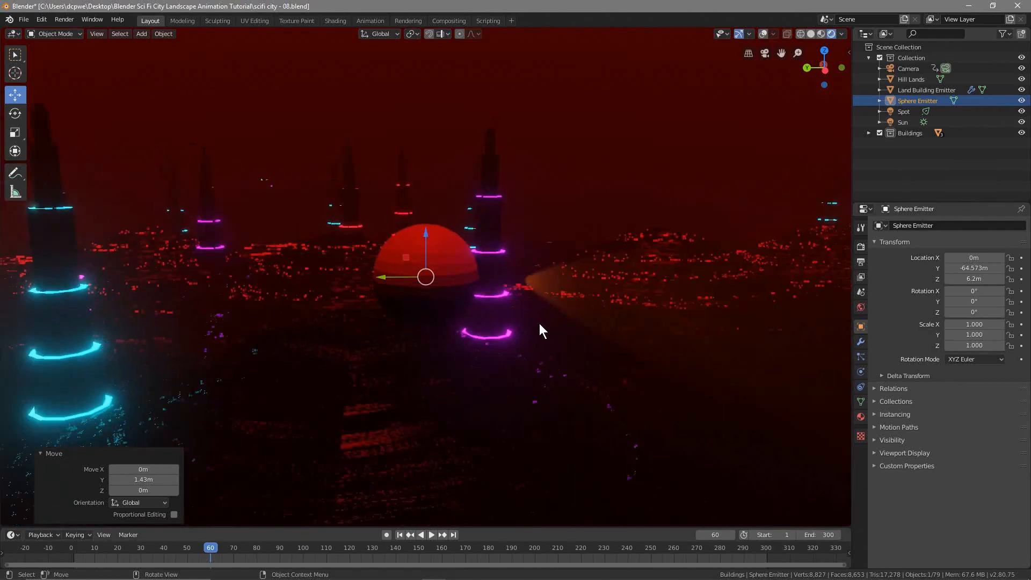
# Save the project as a new incremental file named scifi city - 09.blend
pyautogui.click(24, 19)
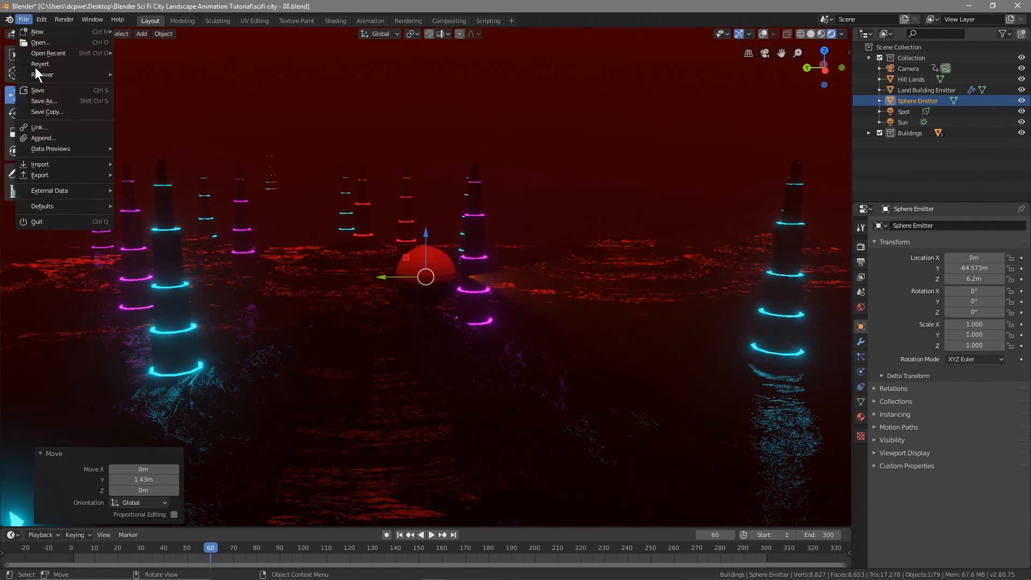
pyautogui.click(34, 101)
pyautogui.click(954, 60)
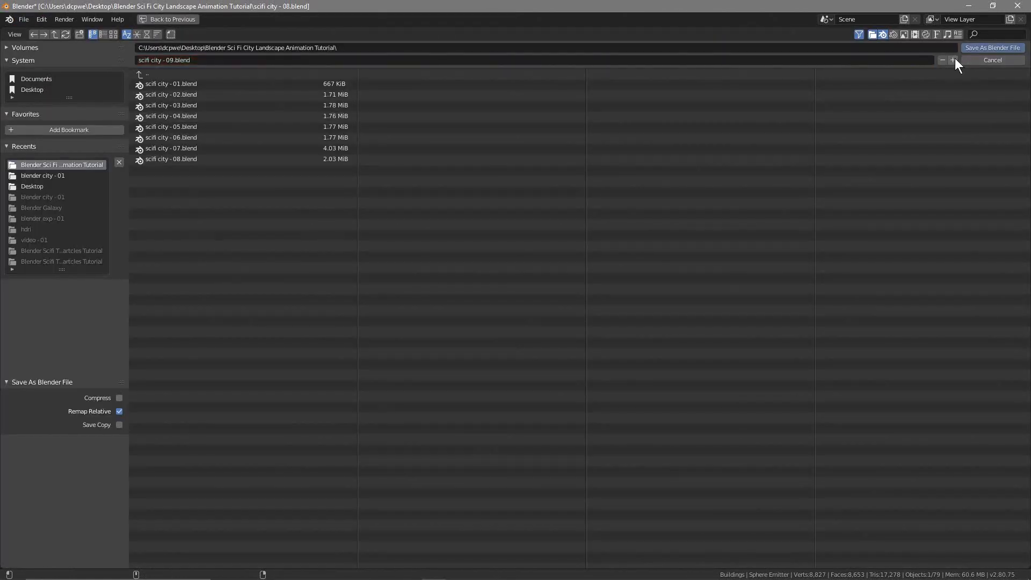
pyautogui.click(990, 48)
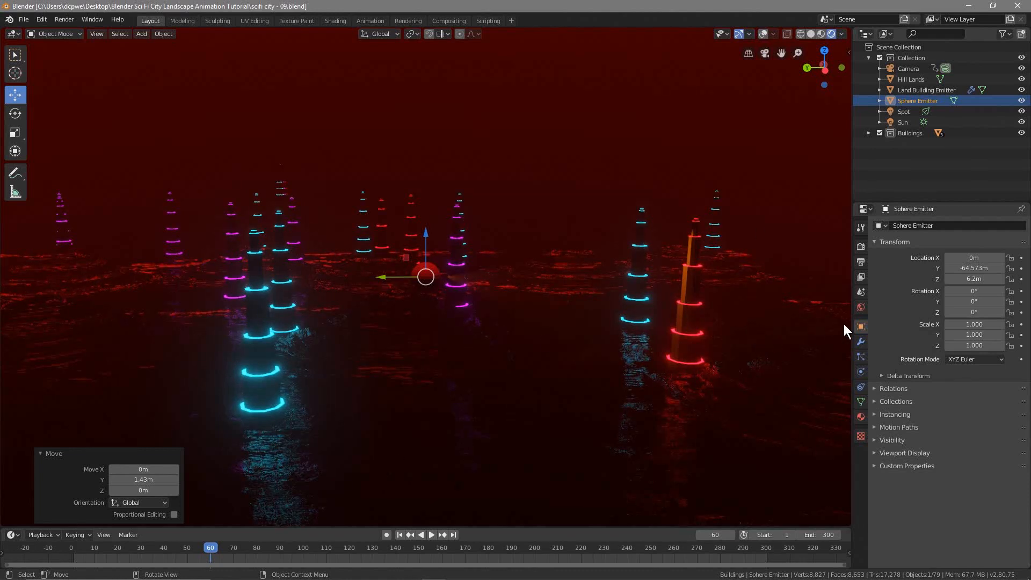
# Add an emitter particle system to the Sphere Emitter and name its settings Sphere Particles
pyautogui.click(860, 356)
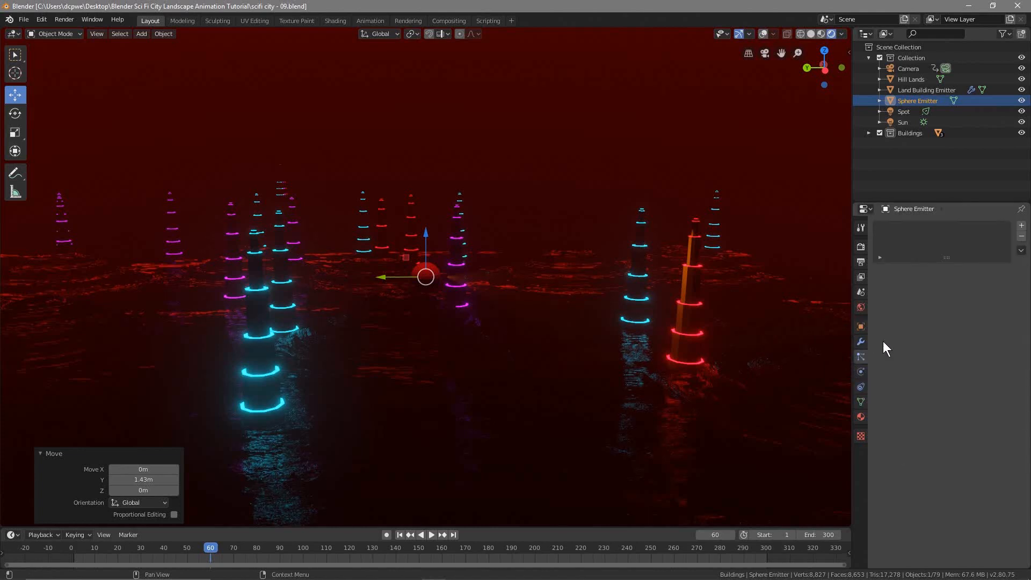
pyautogui.click(1021, 226)
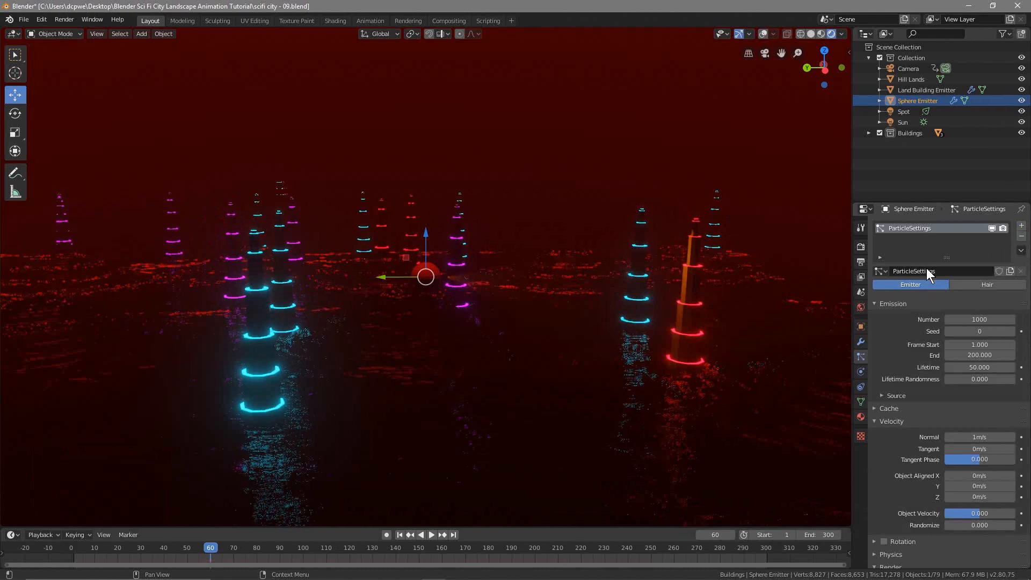
pyautogui.doubleClick(928, 271)
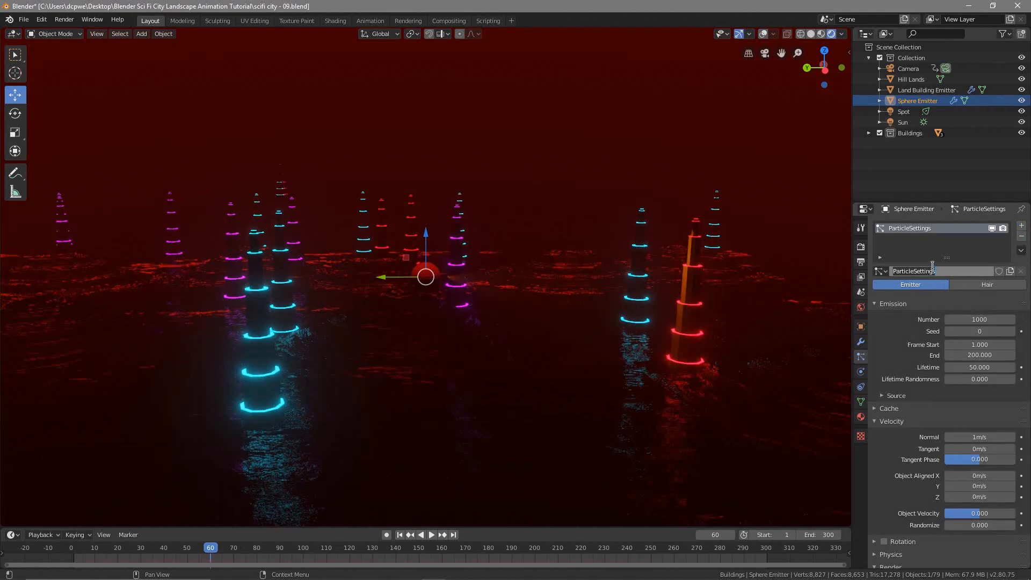
pyautogui.write('Sh')
pyautogui.write('ph')
pyautogui.write(' Partic')
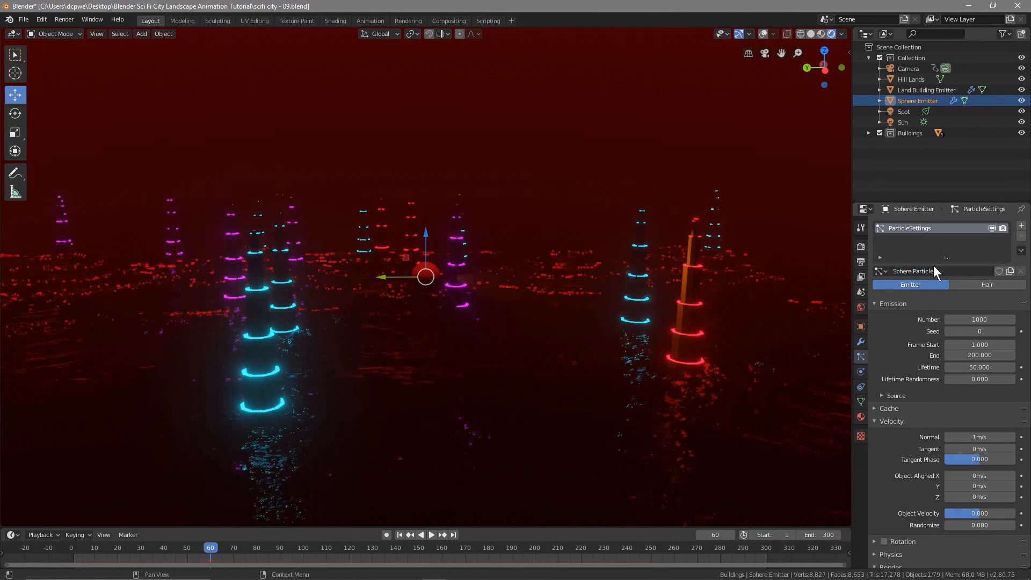
pyautogui.write('les')
pyautogui.press('Return')
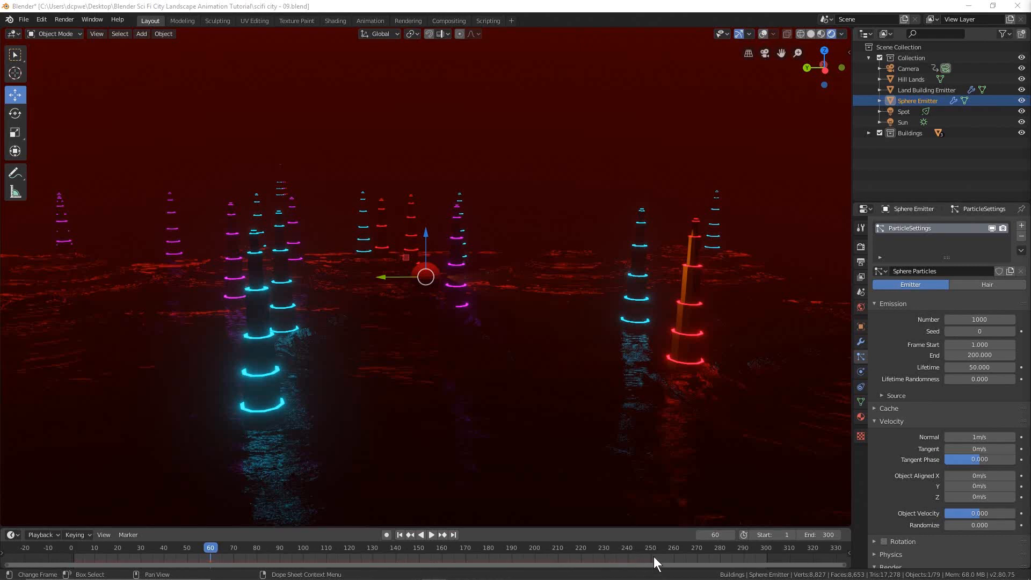
# Set the Sphere Particles' lifetime to 90 frames and their Normal velocity to 0 m/s
pyautogui.moveTo(979, 367); pyautogui.dragTo(1008, 367)
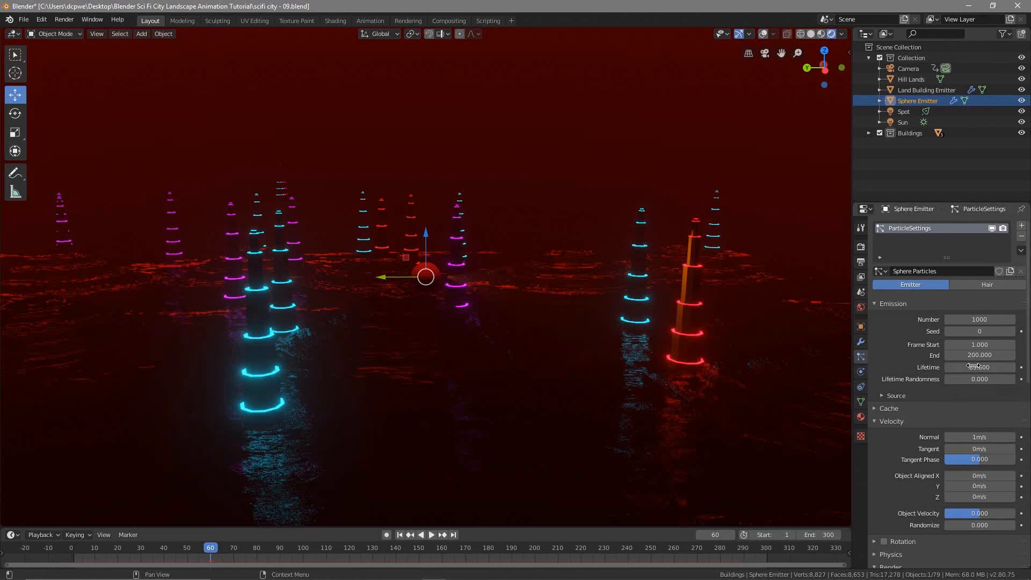
pyautogui.moveTo(969, 368); pyautogui.dragTo(947, 369)
pyautogui.click(948, 367)
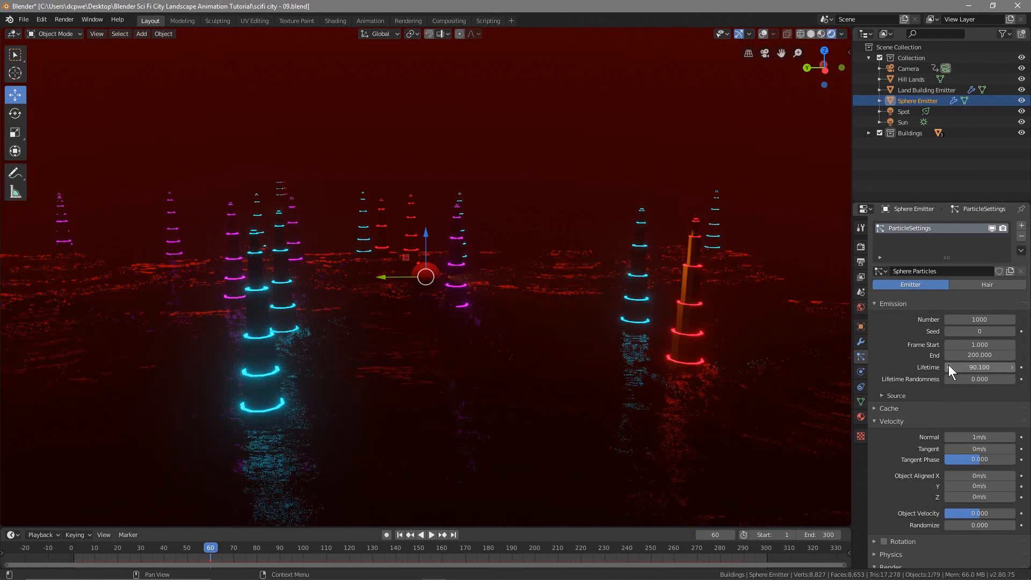
pyautogui.click(891, 421)
pyautogui.click(890, 421)
pyautogui.moveTo(980, 436); pyautogui.dragTo(953, 437)
# Turn off Show Emitter for the sphere's particle system in both the render and the viewport display
pyautogui.scroll(-6, 887, 447)
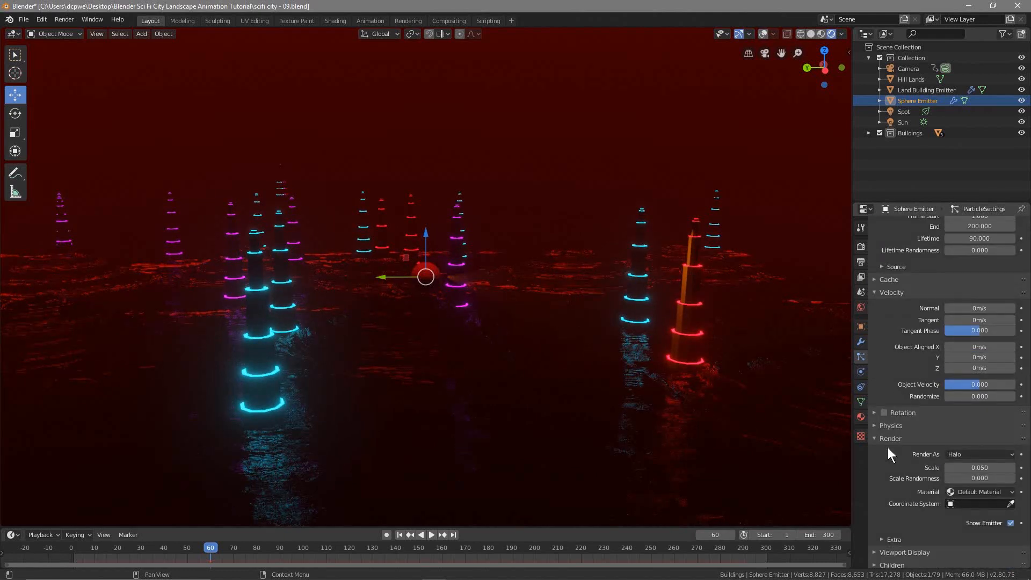
pyautogui.scroll(-2, 887, 446)
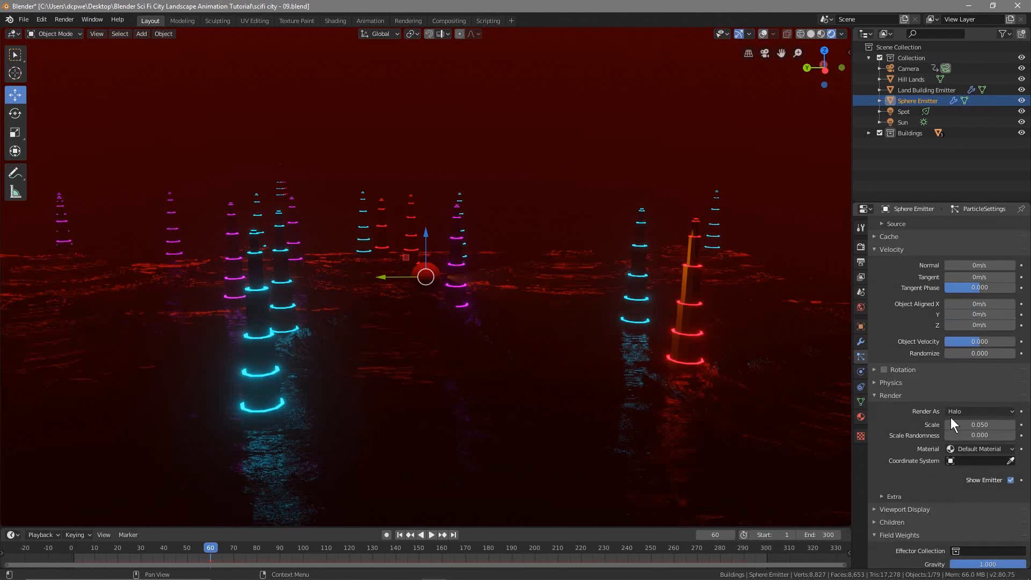
pyautogui.scroll(-4, 908, 468)
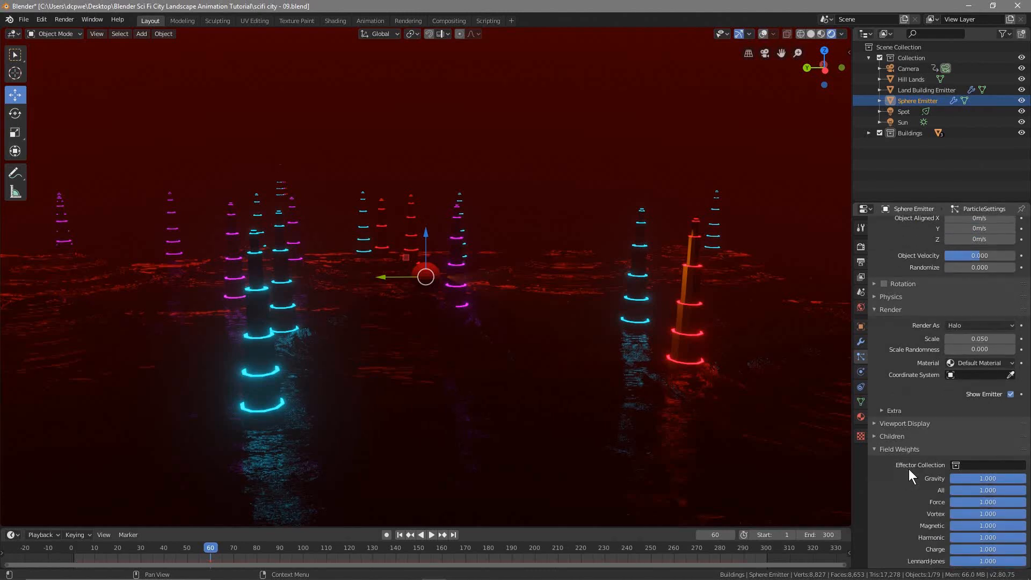
pyautogui.click(1010, 395)
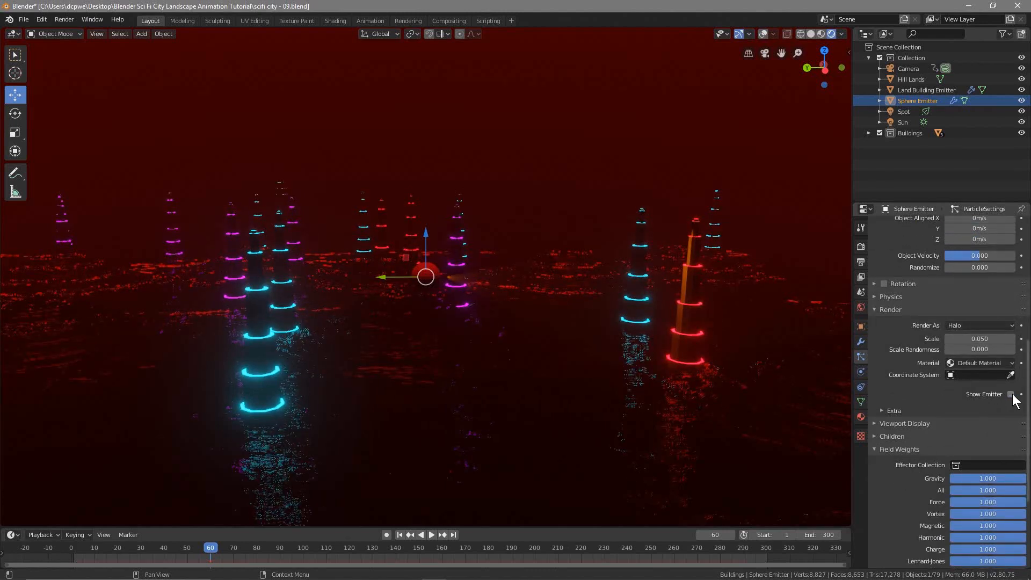
pyautogui.click(883, 423)
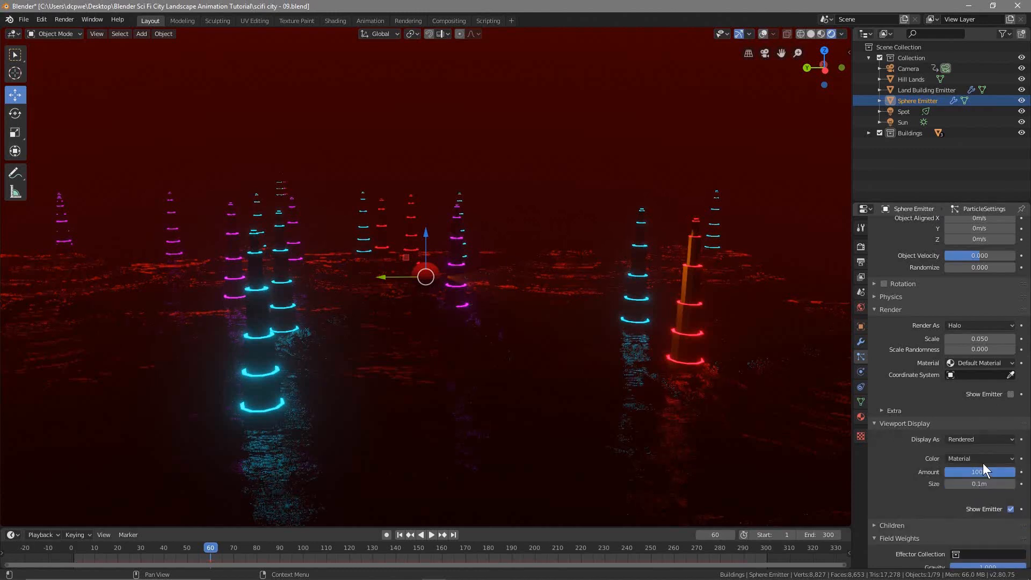
pyautogui.click(1011, 509)
# Set the particles' Gravity field weight to 0 and preview the animation, returning to frame 1
pyautogui.scroll(-6, 885, 465)
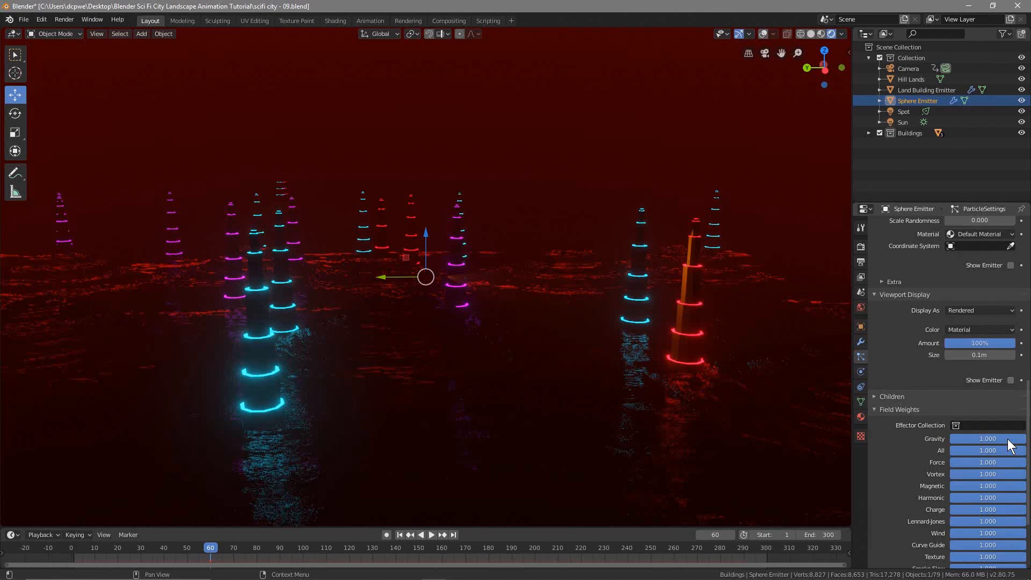
pyautogui.moveTo(1007, 439); pyautogui.dragTo(953, 439)
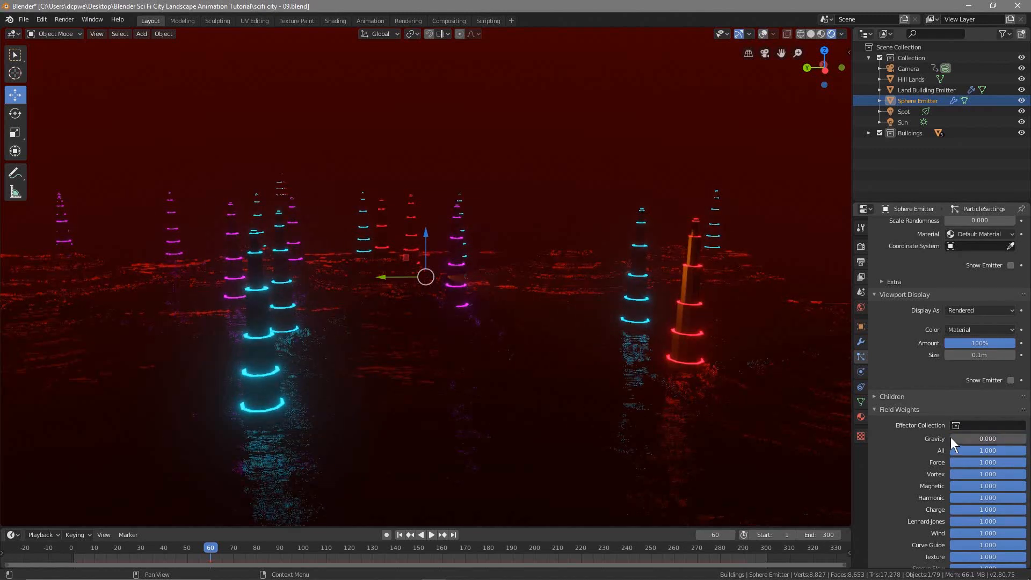
pyautogui.click(431, 534)
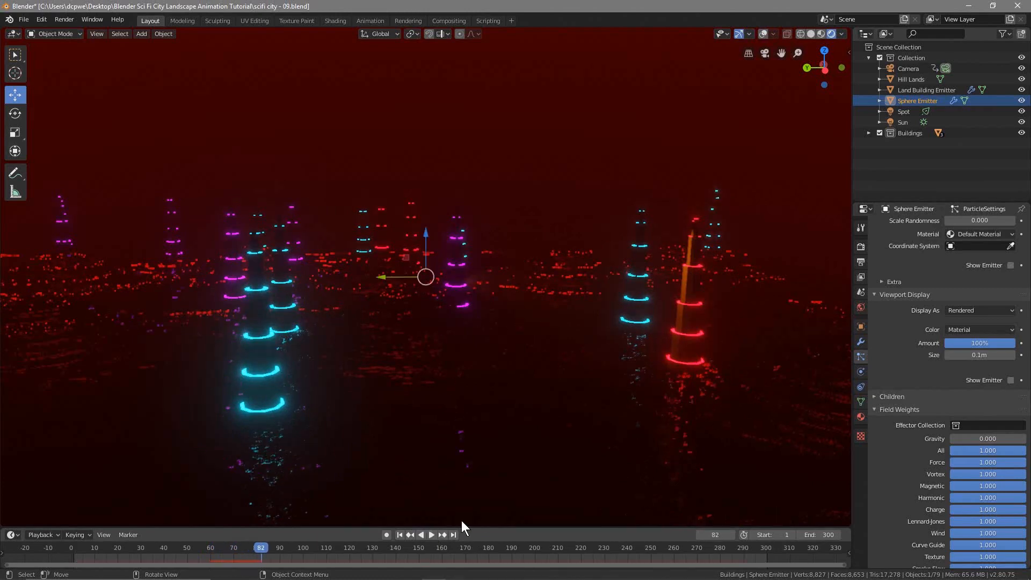
pyautogui.click(400, 535)
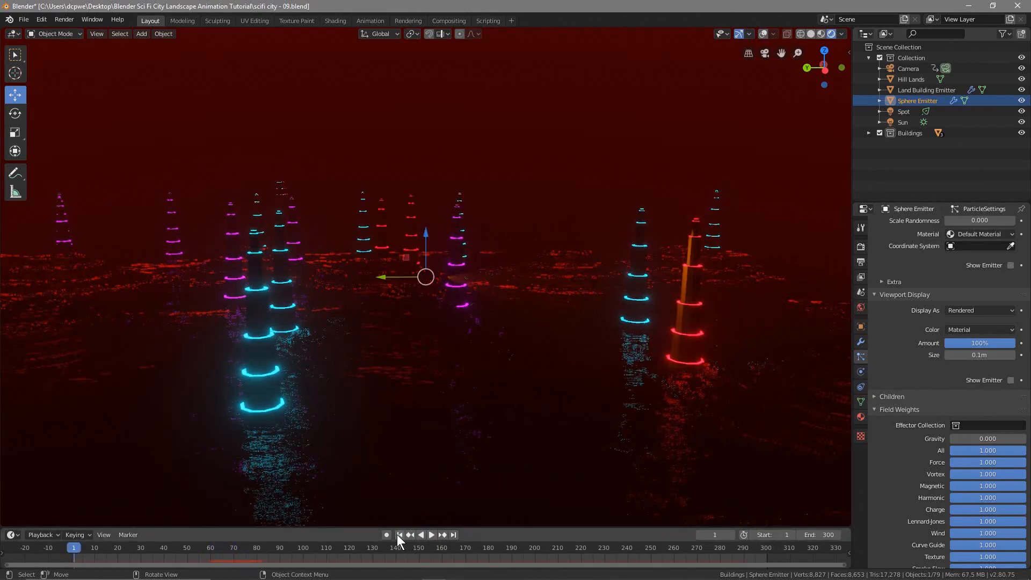
# Play the animation, turn on the viewport overlays to reveal the sphere emitter's particles, and pause playback at frame 202
pyautogui.click(430, 533)
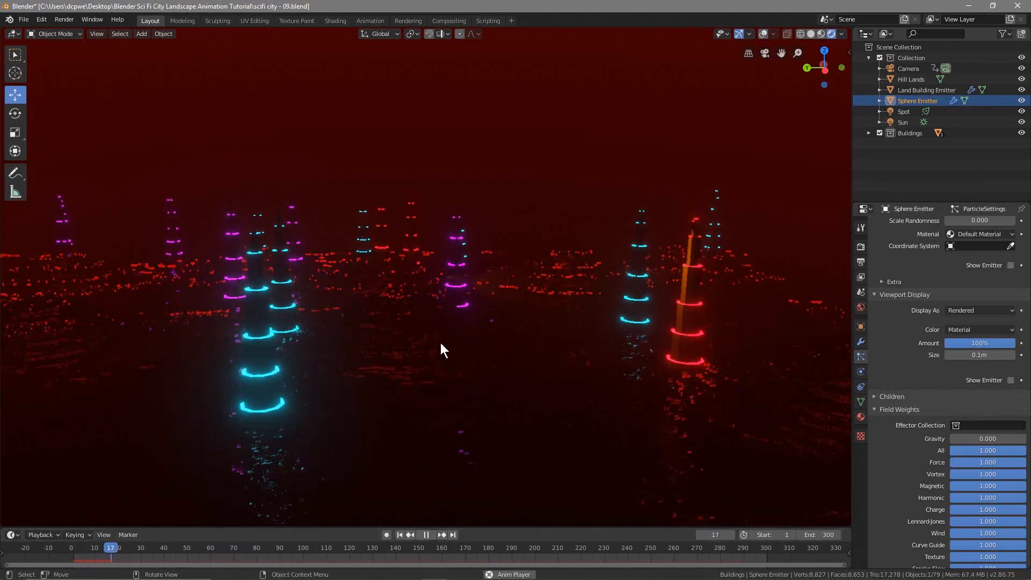
pyautogui.moveTo(439, 343); pyautogui.dragTo(367, 321, button='middle')
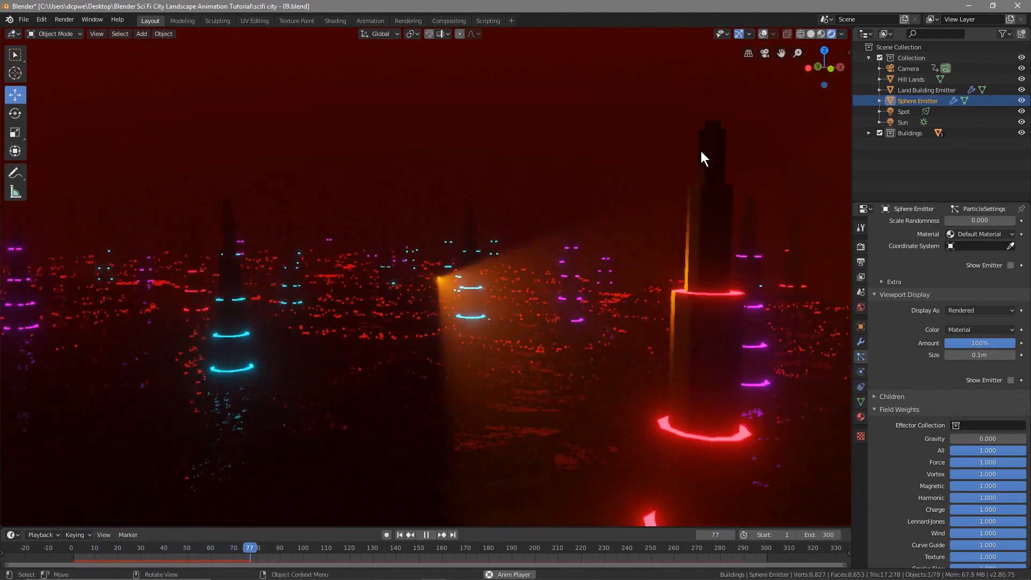
pyautogui.click(763, 34)
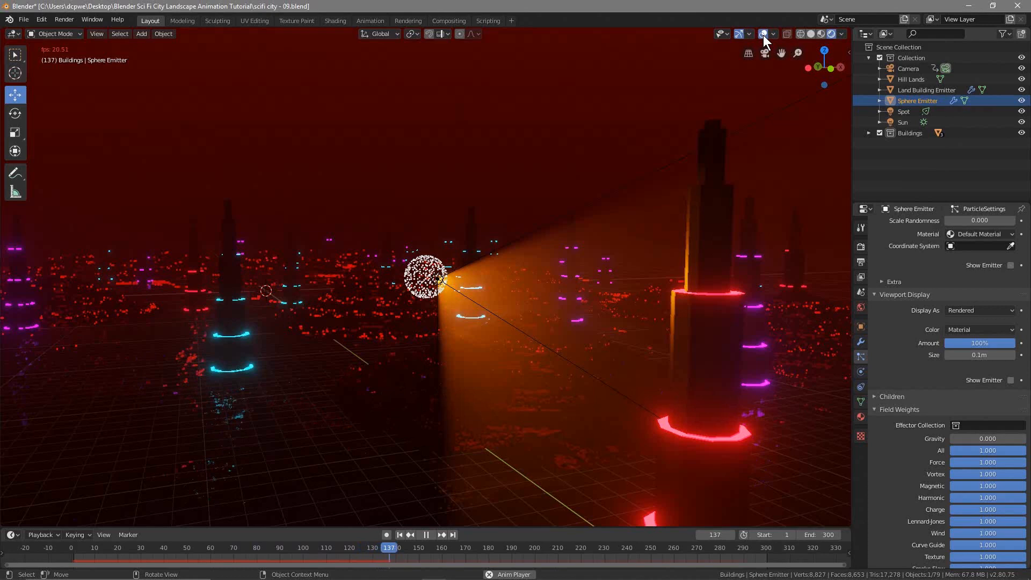
pyautogui.click(426, 534)
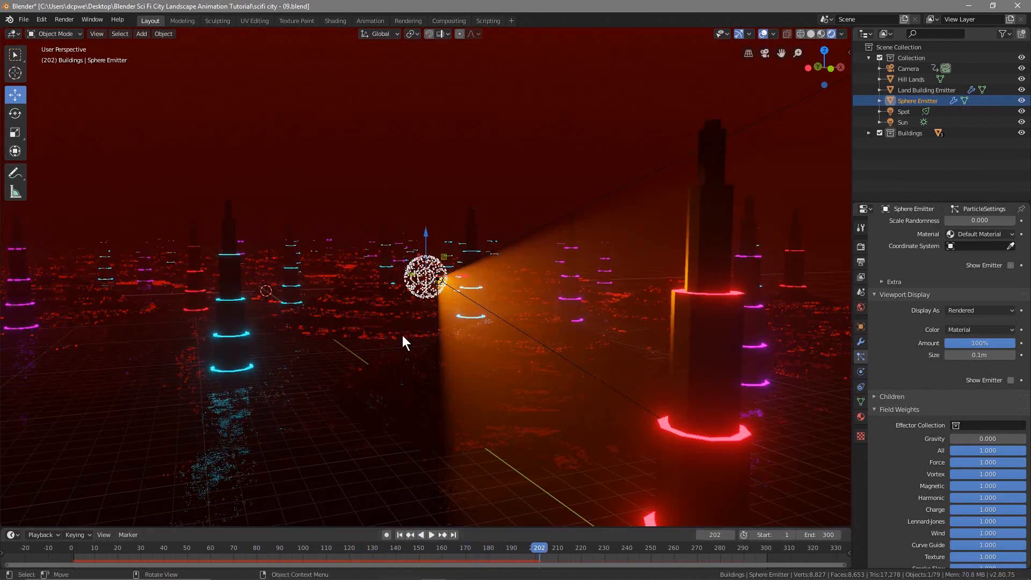
# Add a Wind force field to the scene
pyautogui.moveTo(402, 337); pyautogui.dragTo(439, 250, button='middle')
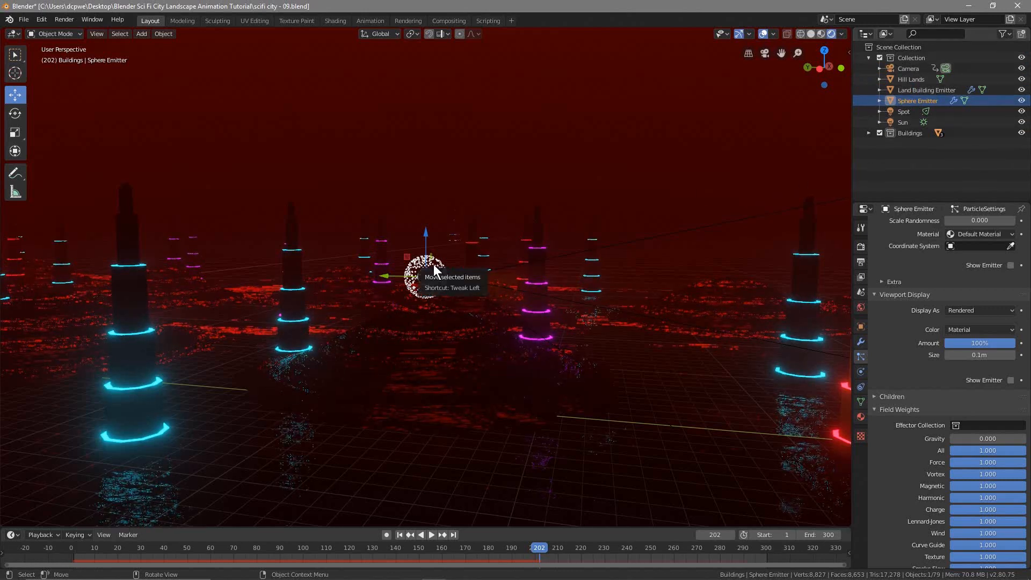
pyautogui.hotkey('shift', 'a')
pyautogui.moveTo(404, 445)
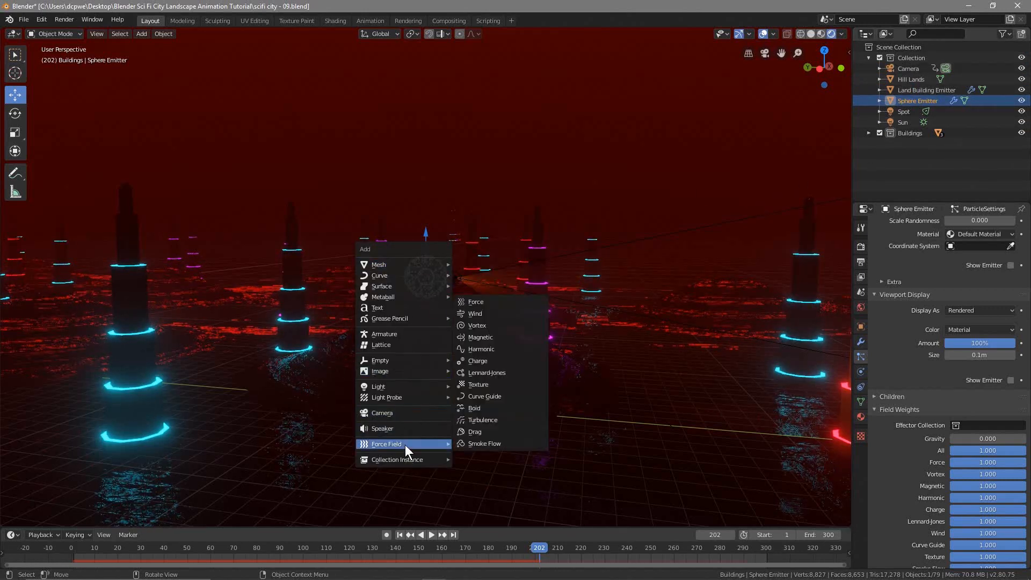
pyautogui.click(475, 313)
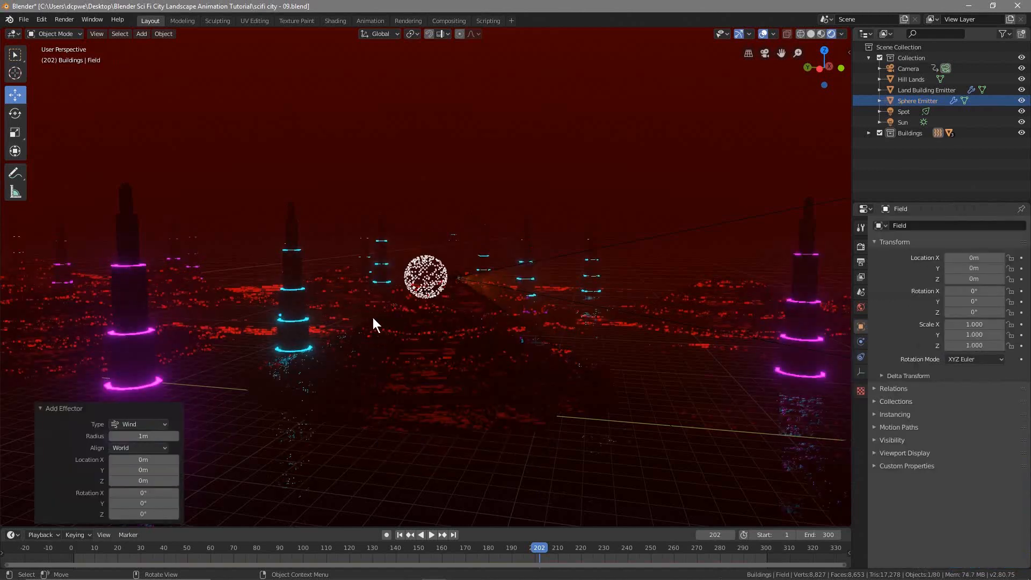
# Set the wind field's location to Y 66 m and Z 6.6 m
pyautogui.click(977, 269)
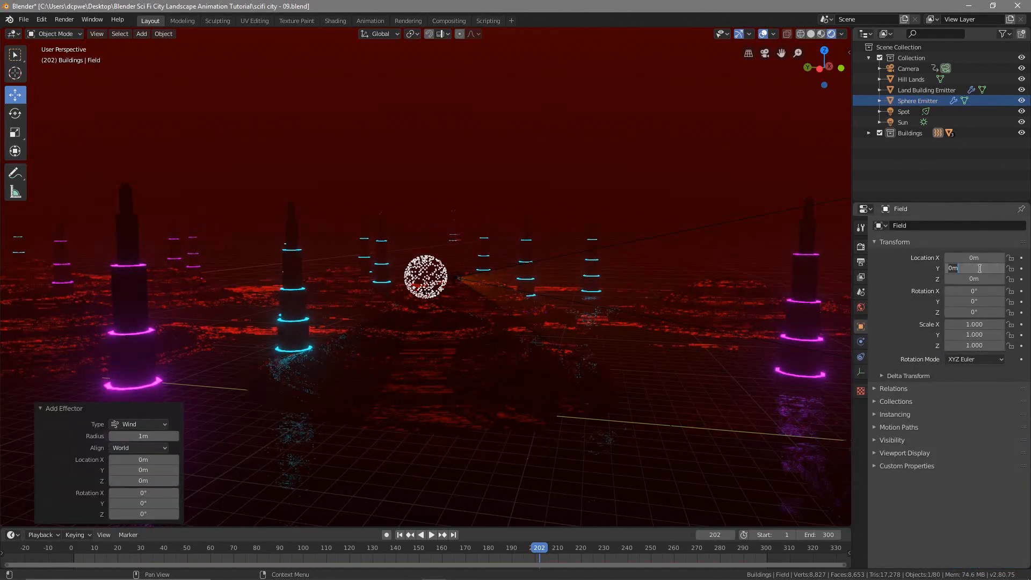
pyautogui.write('6.6')
pyautogui.click(974, 279)
pyautogui.click(973, 267)
pyautogui.write('66')
pyautogui.press('Return')
pyautogui.click(985, 279)
pyautogui.write('6.6')
pyautogui.press('Return')
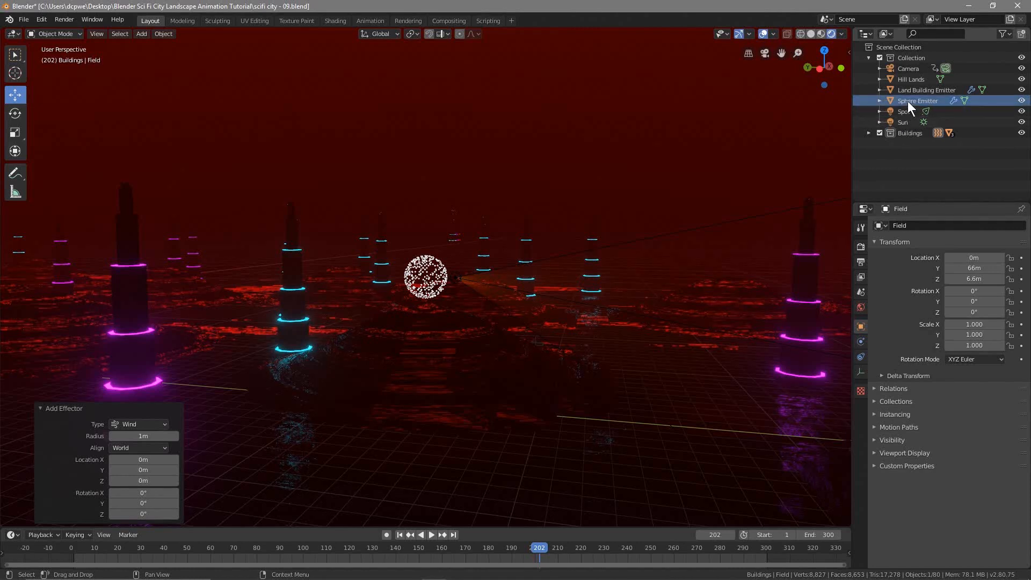
# Check the location values of the Sphere Emitter
pyautogui.click(913, 99)
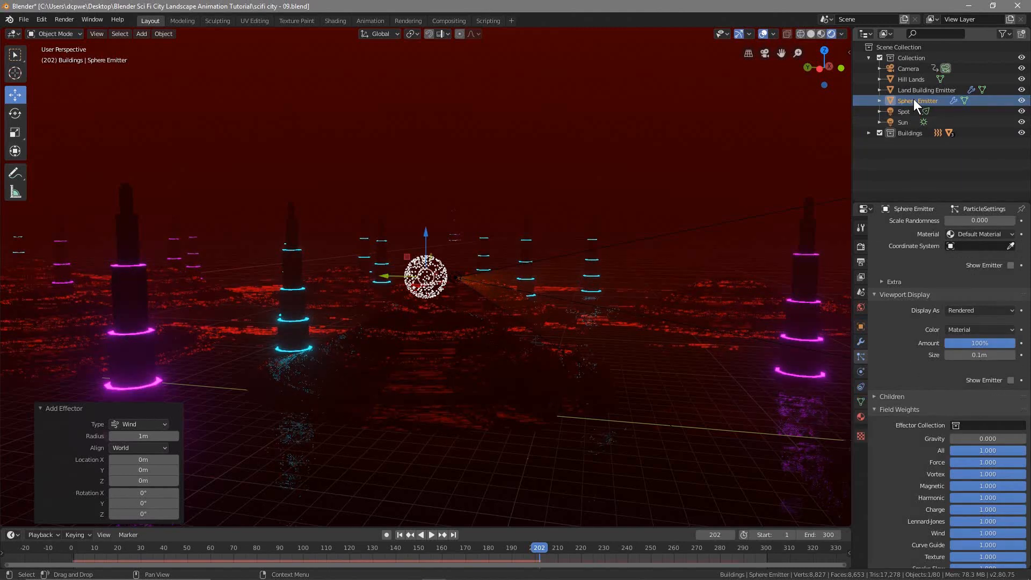
pyautogui.click(860, 327)
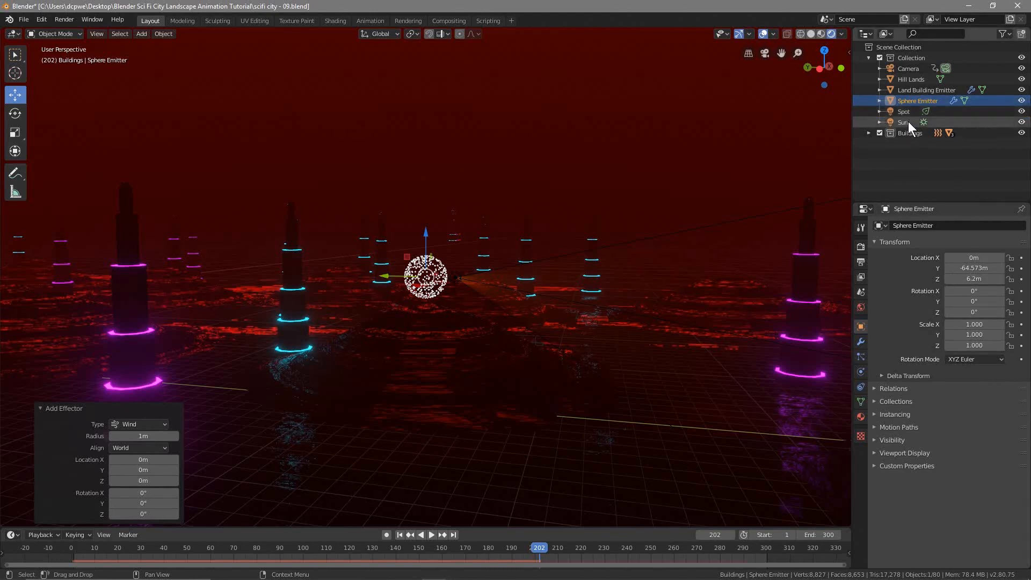
# Move the wind field out of the Buildings collection into the main Collection and rename it Field Wind
pyautogui.click(870, 132)
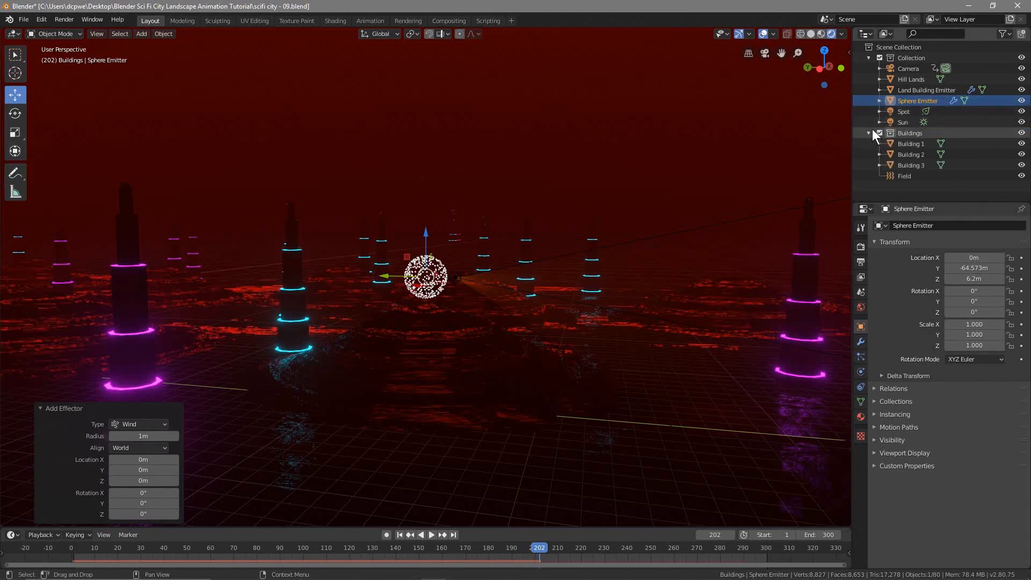
pyautogui.click(900, 176)
pyautogui.moveTo(898, 173); pyautogui.dragTo(916, 62)
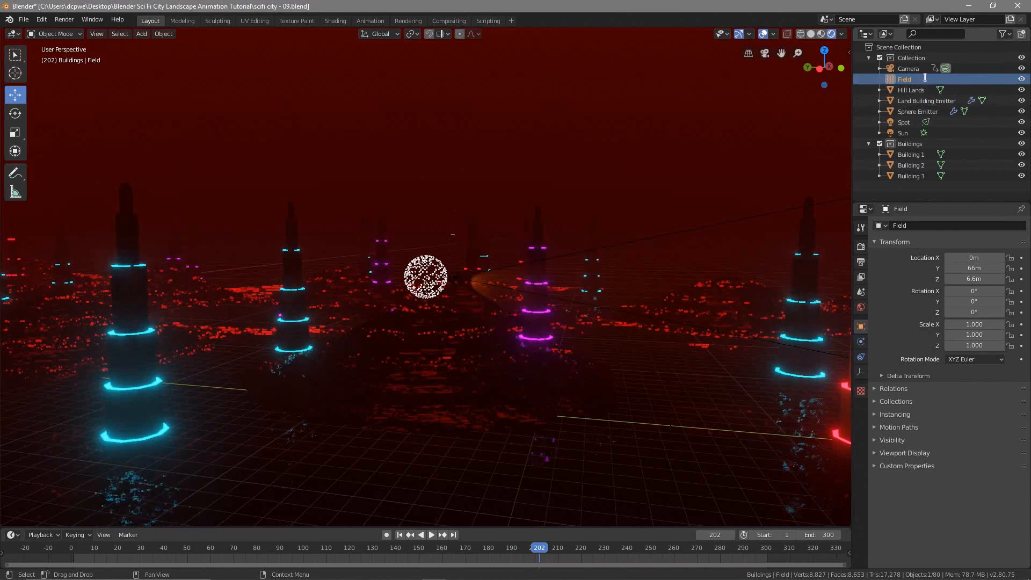
pyautogui.write('Wind')
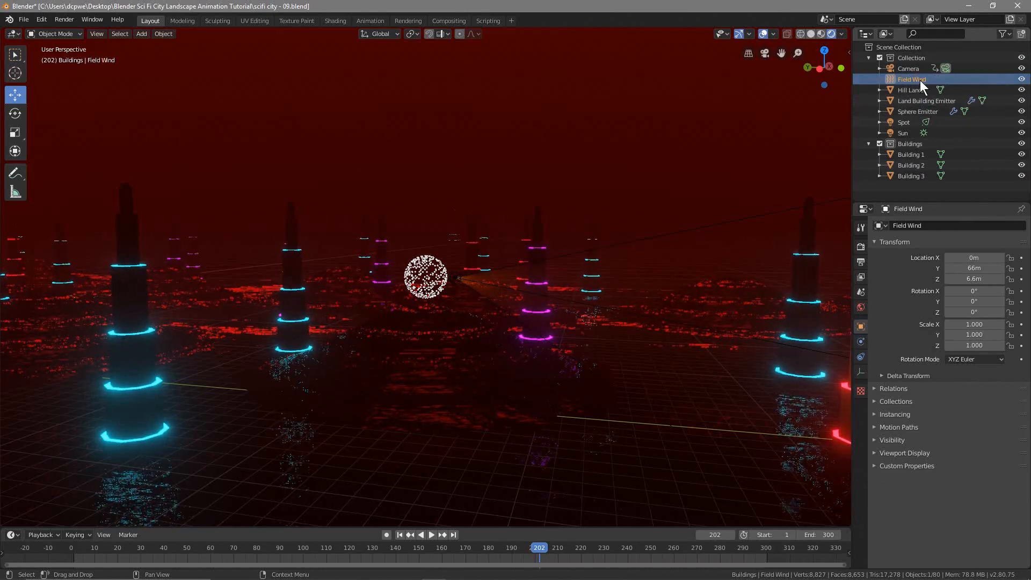
pyautogui.press('Return')
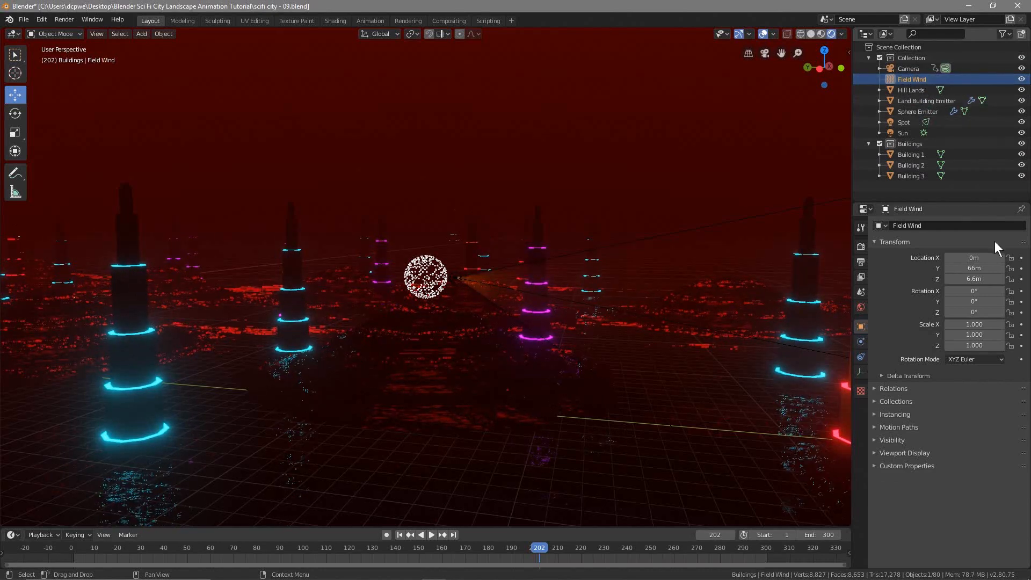
# Align Field Wind with the Sphere Emitter by setting its location to Y -64 m and Z 6.2 m
pyautogui.click(906, 115)
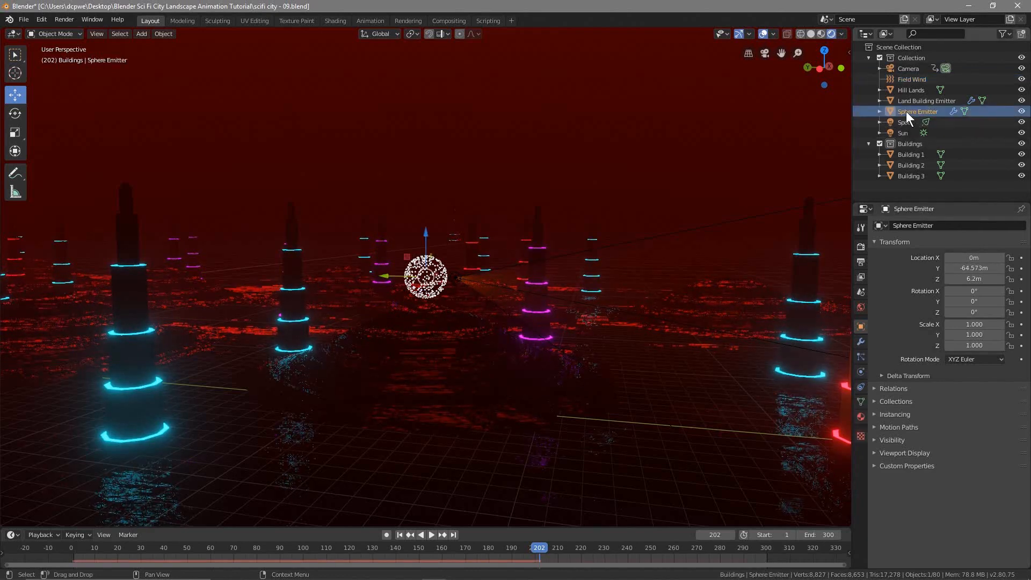
pyautogui.click(911, 80)
pyautogui.click(974, 268)
pyautogui.write('66m')
pyautogui.press('BackSpace')
pyautogui.press('BackSpace')
pyautogui.press('BackSpace')
pyautogui.write('-64m')
pyautogui.press('Tab')
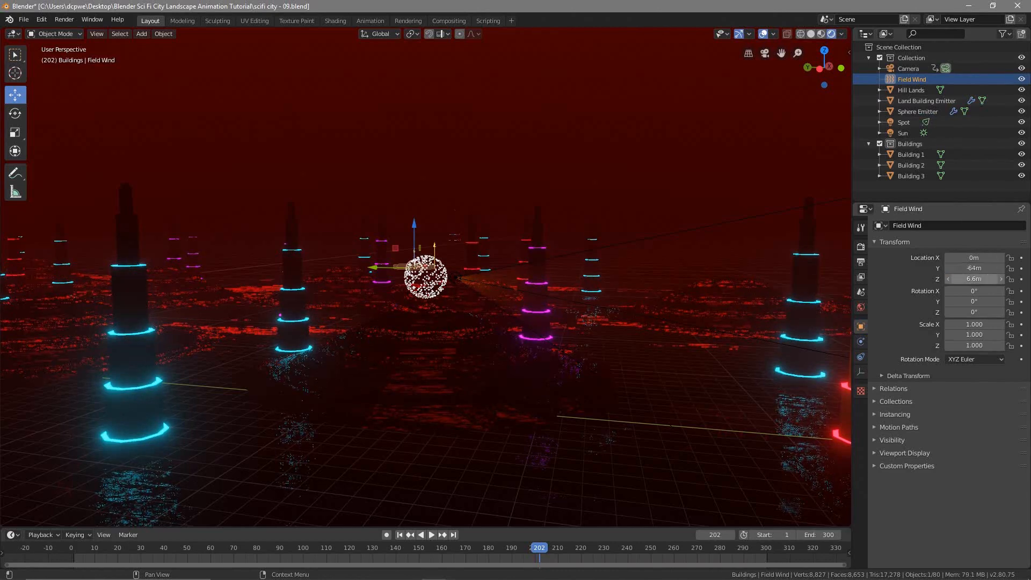
pyautogui.press('BackSpace')
pyautogui.press('BackSpace')
pyautogui.write('2m')
pyautogui.press('Return')
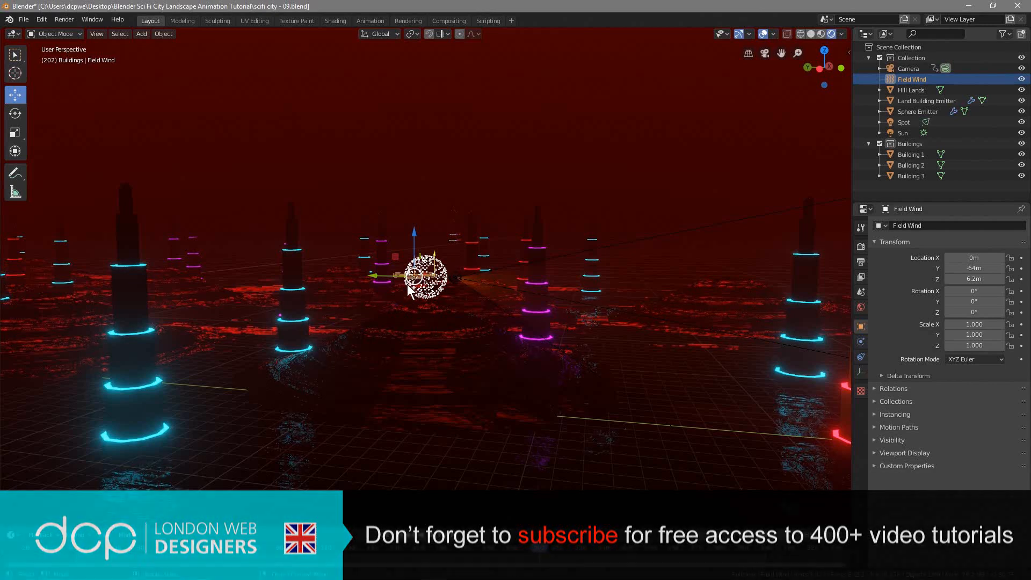
# Move Field Wind about 2.38 m along the Y axis away from the sphere and set its X rotation to 90°
pyautogui.press('g')
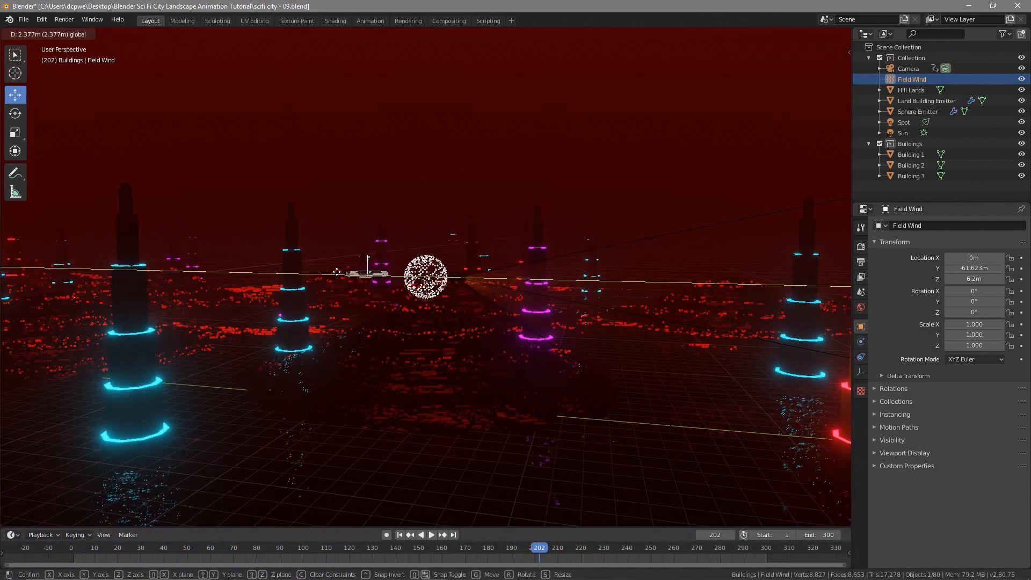
pyautogui.click(357, 271)
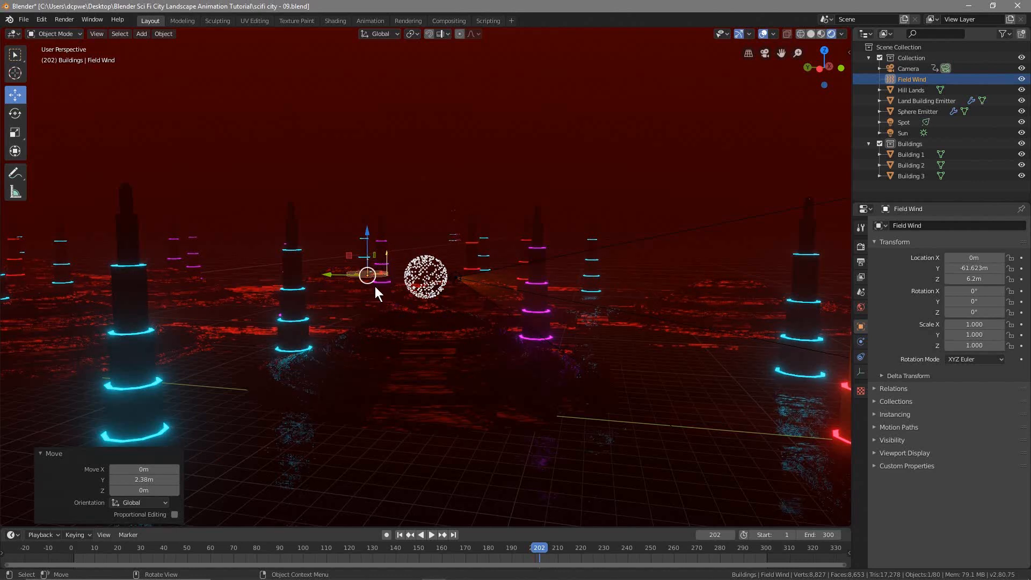
pyautogui.moveTo(964, 293); pyautogui.dragTo(998, 293)
pyautogui.click(964, 292)
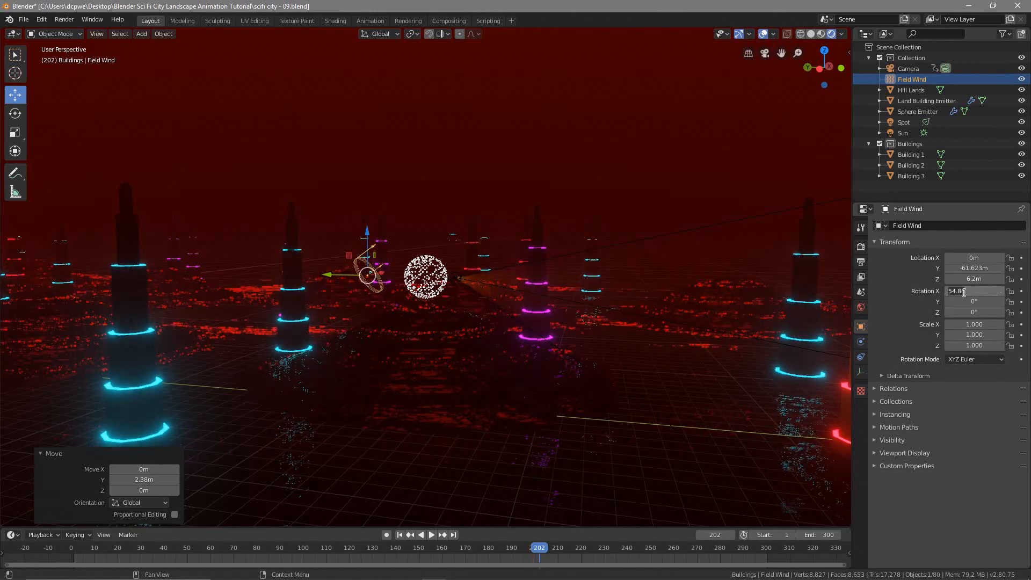
pyautogui.write('90')
pyautogui.press('Return')
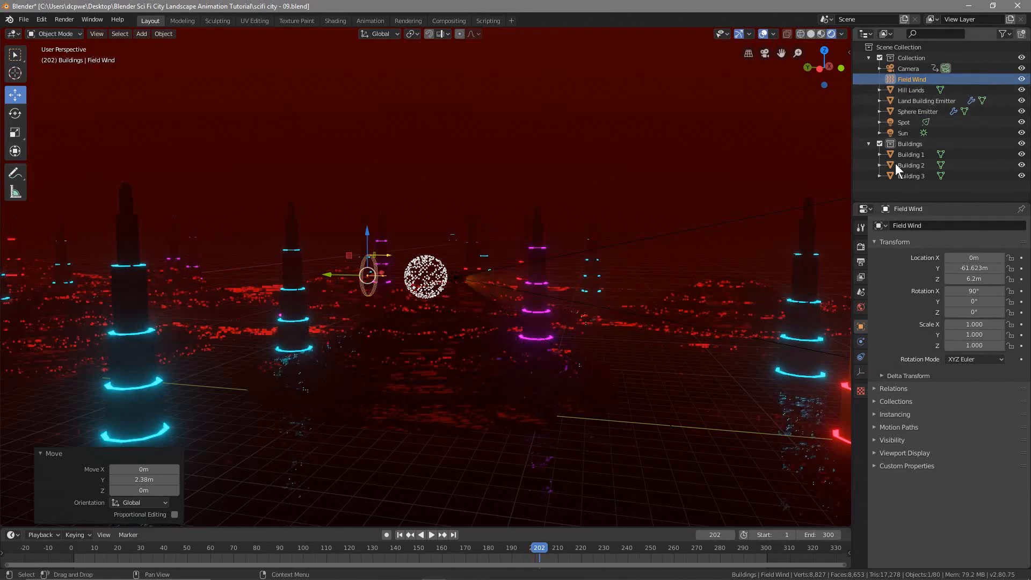
# Set the strength of the Field Wind force field to 25
pyautogui.click(860, 341)
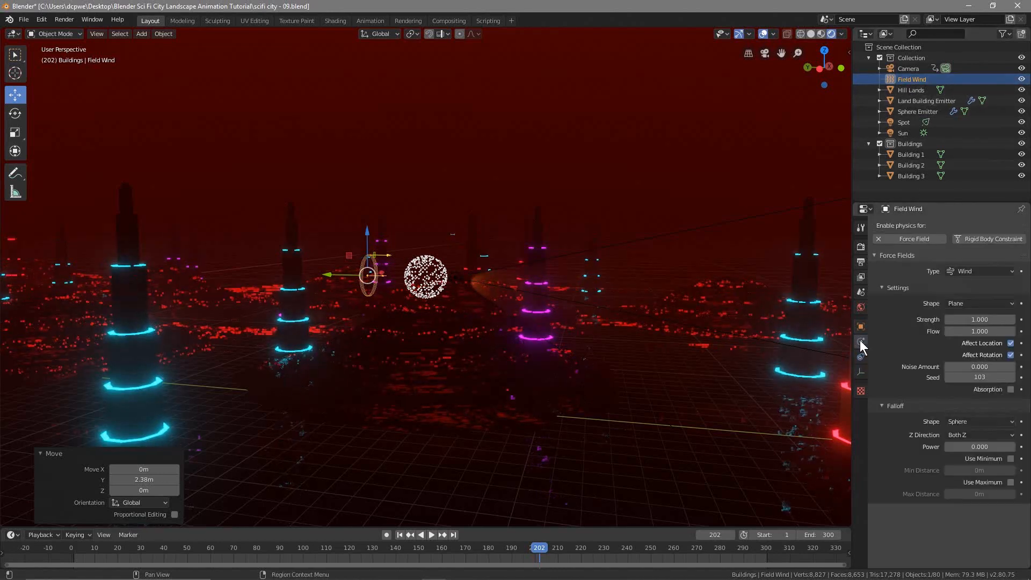
pyautogui.doubleClick(972, 319)
pyautogui.write('25')
pyautogui.press('Return')
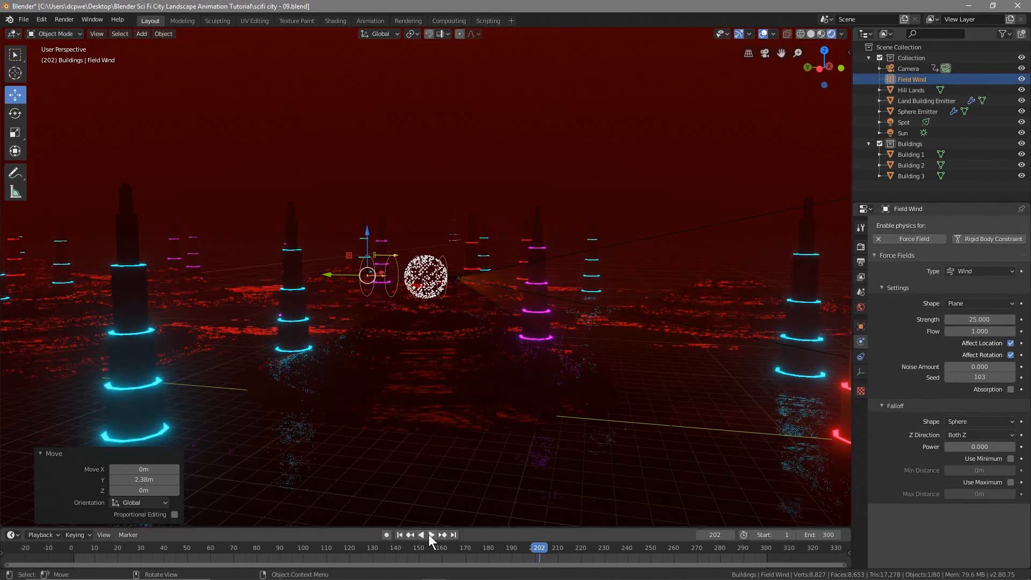
# Play the animation from the first frame, check the wind-blown particles through the camera, and return to frame 1
pyautogui.click(400, 534)
pyautogui.click(430, 534)
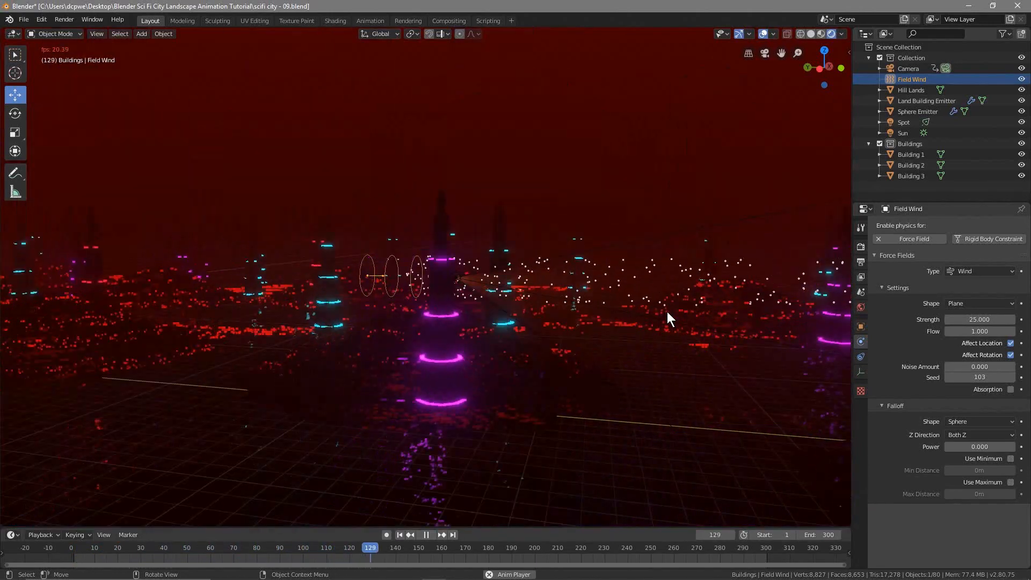
pyautogui.press('KP_0')
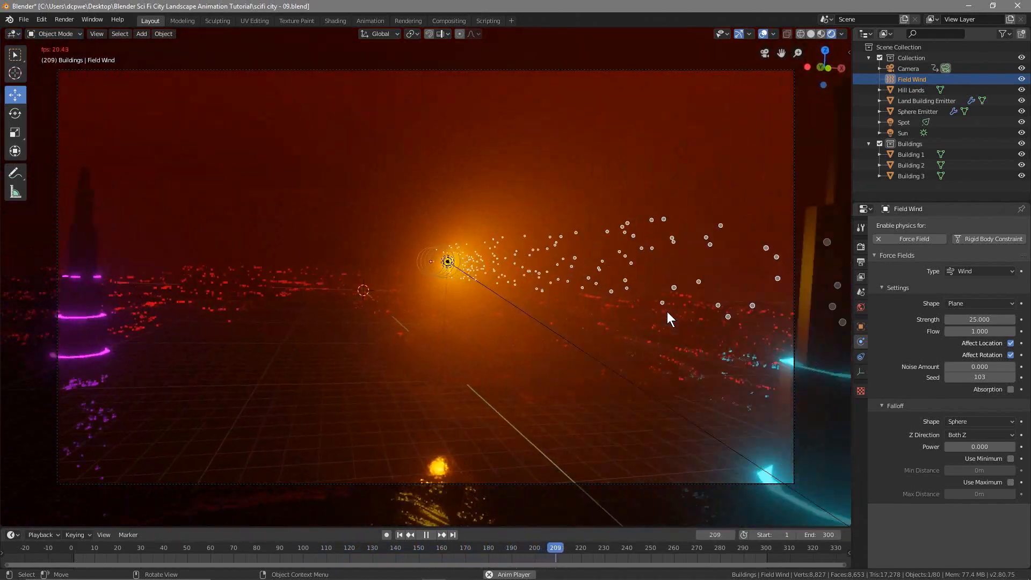
pyautogui.click(428, 533)
pyautogui.click(399, 534)
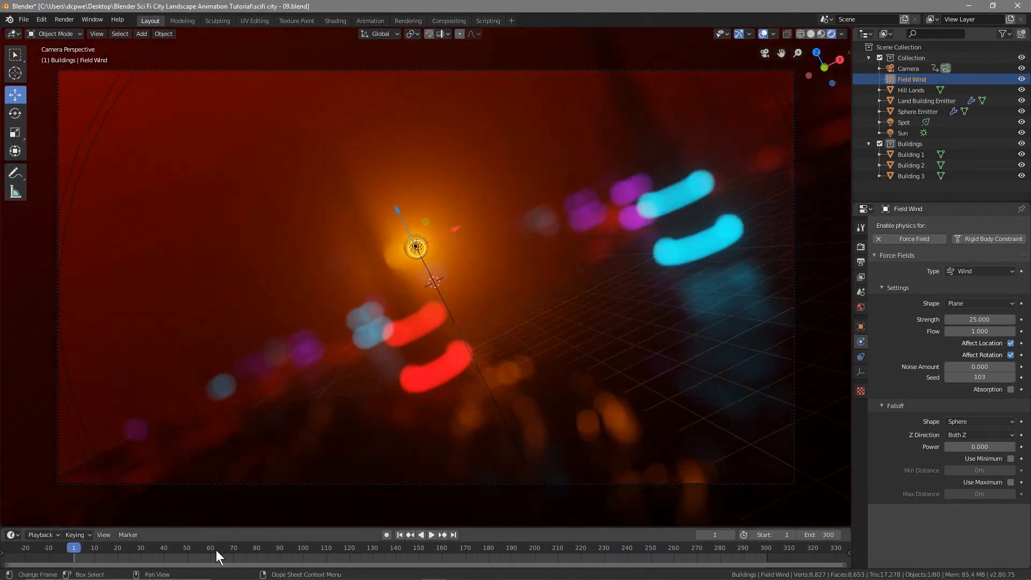
# Go to frame 60, leave the camera view to see the particle stream from the side, and save the file
pyautogui.moveTo(212, 546); pyautogui.dragTo(212, 545)
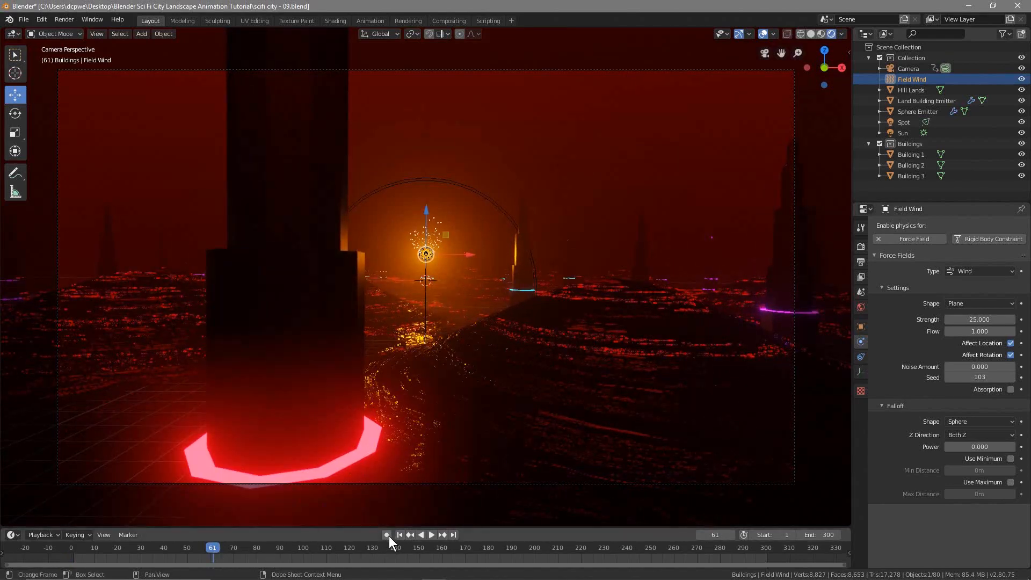
pyautogui.click(697, 534)
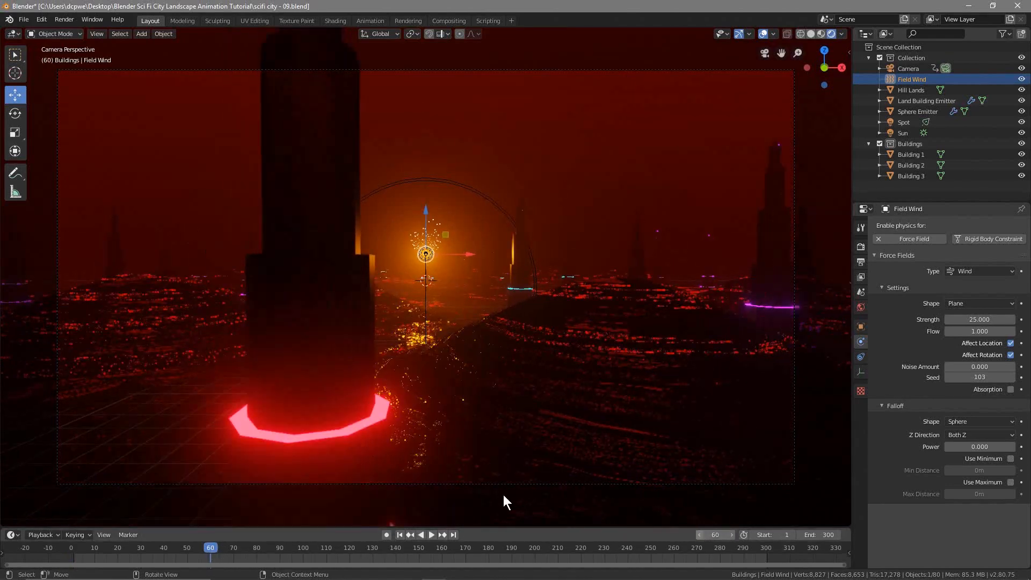
pyautogui.moveTo(408, 285)
pyautogui.mouseDown(button='middle')
pyautogui.moveTo(443, 302)
pyautogui.moveTo(417, 308)
pyautogui.moveTo(388, 297)
pyautogui.moveTo(433, 294)
pyautogui.moveTo(397, 292)
pyautogui.mouseUp(button='middle')
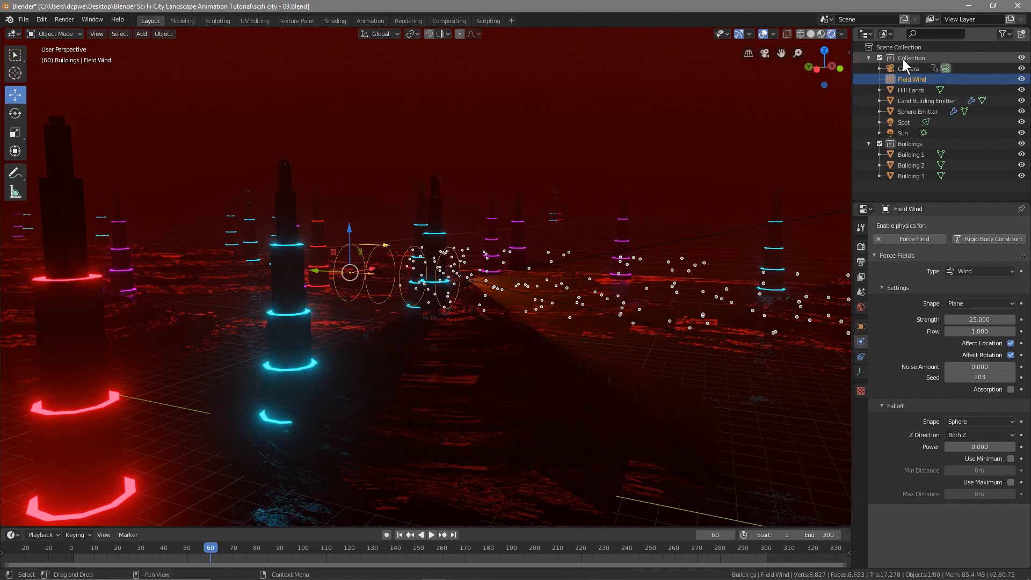
pyautogui.hotkey('ctrl', 's')
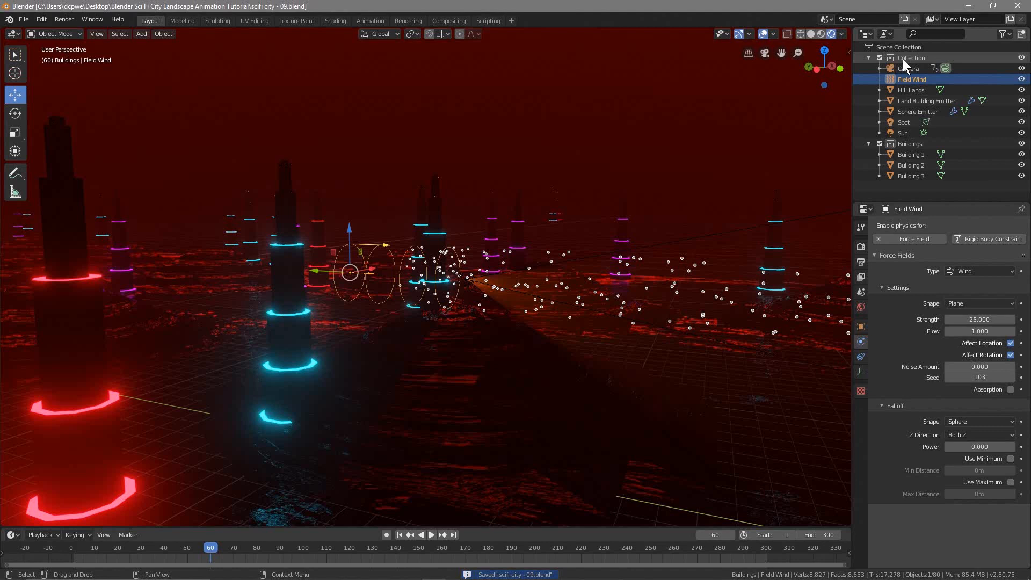
# Create a new collection directly under the Scene Collection and name it Particle Fields
pyautogui.rightClick(903, 59)
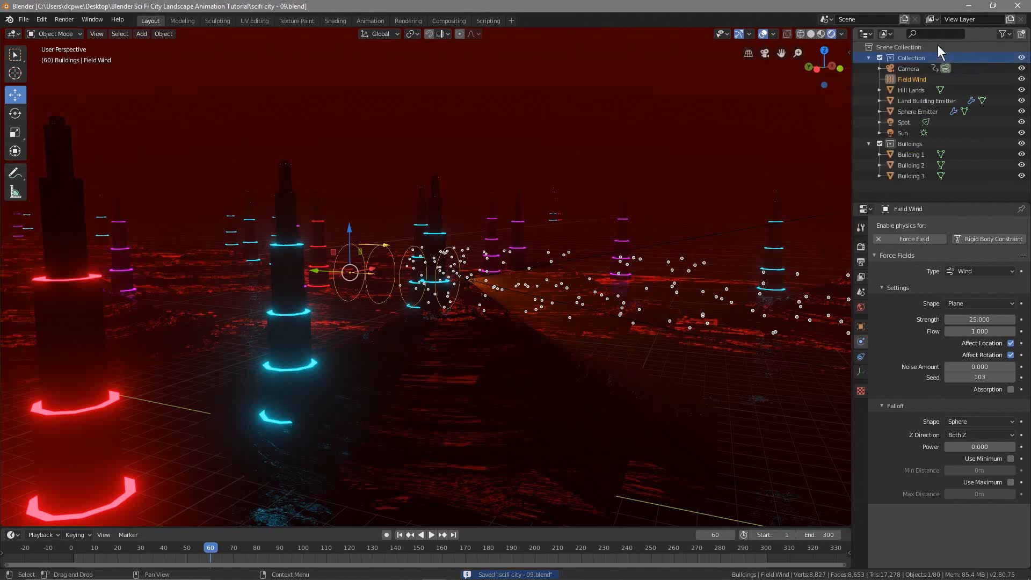
pyautogui.rightClick(900, 48)
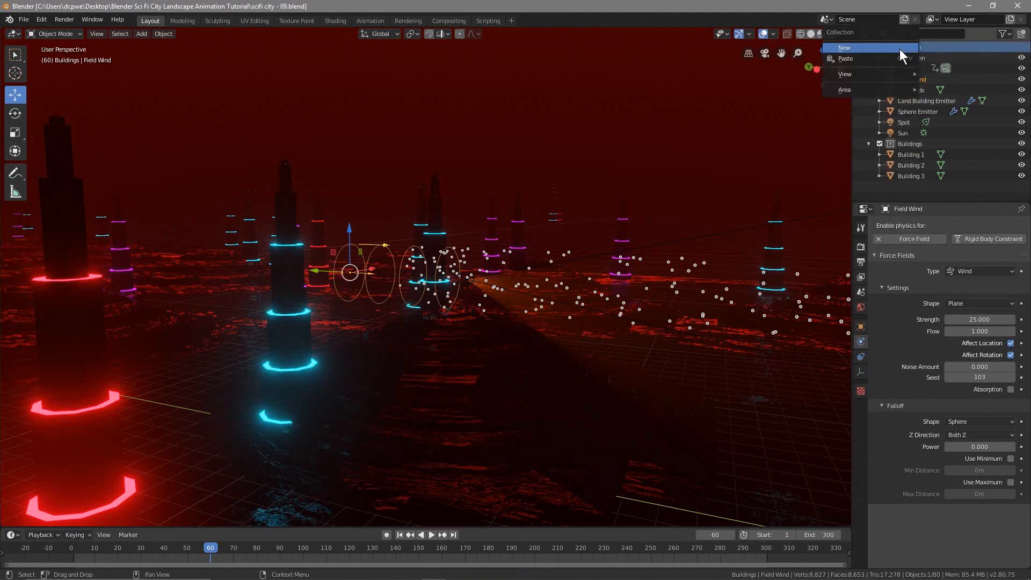
pyautogui.click(899, 50)
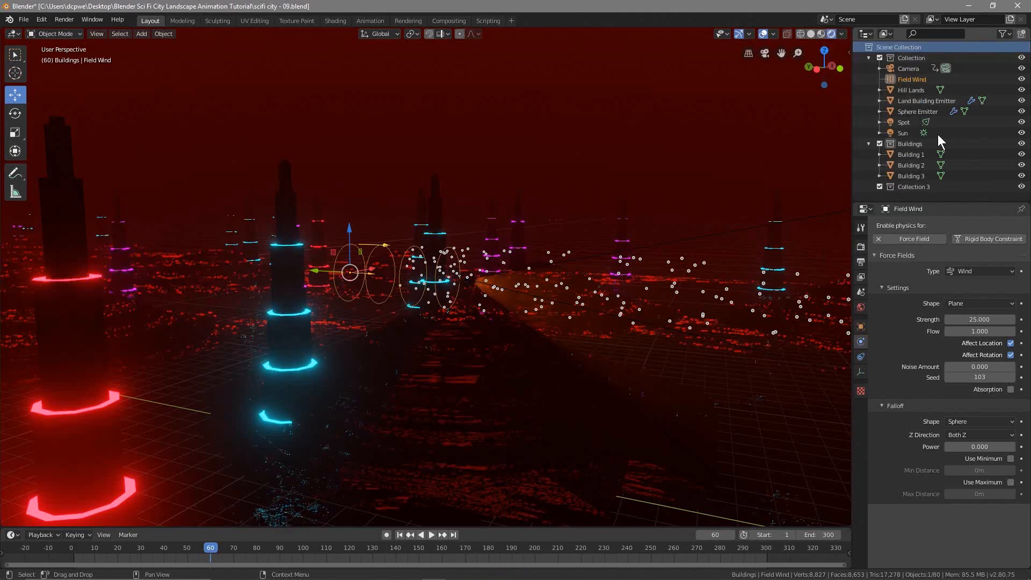
pyautogui.doubleClick(910, 187)
pyautogui.write('Part')
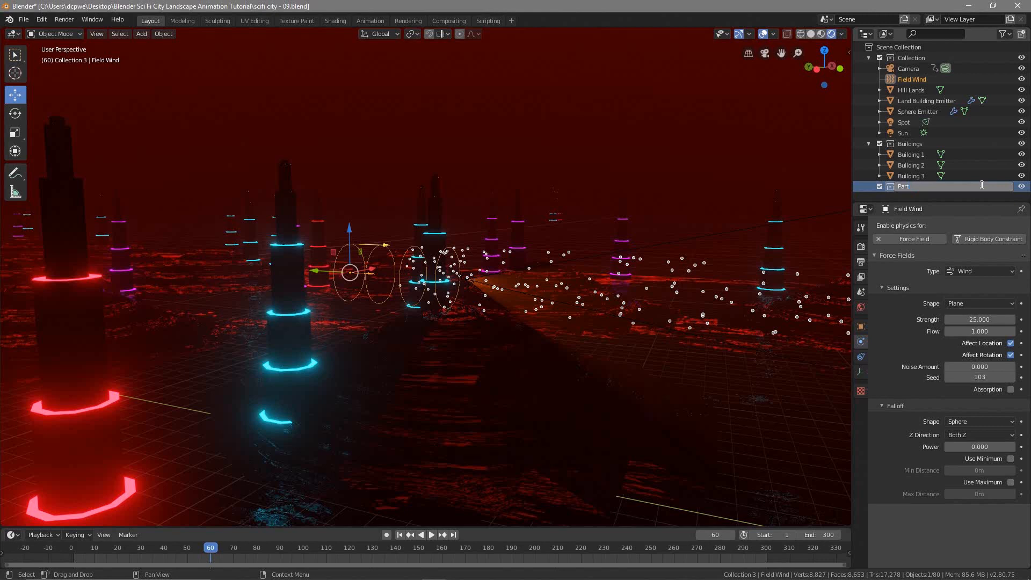
pyautogui.write('icle Fields')
pyautogui.press('Return')
# Move the Field Wind object into the Particle Fields collection and collapse the Buildings collection
pyautogui.click(913, 80)
pyautogui.moveTo(913, 79); pyautogui.dragTo(921, 184)
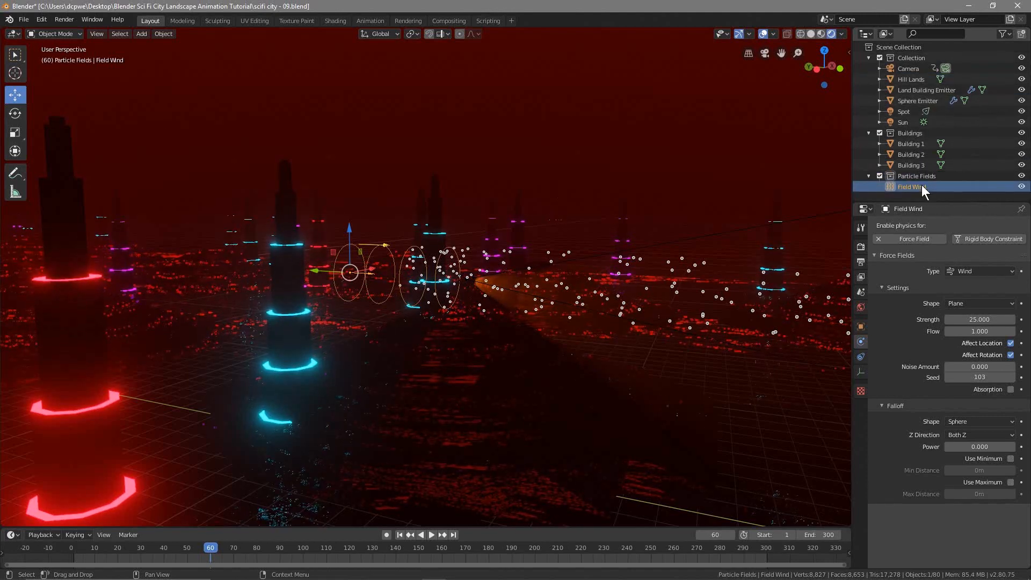
pyautogui.click(869, 176)
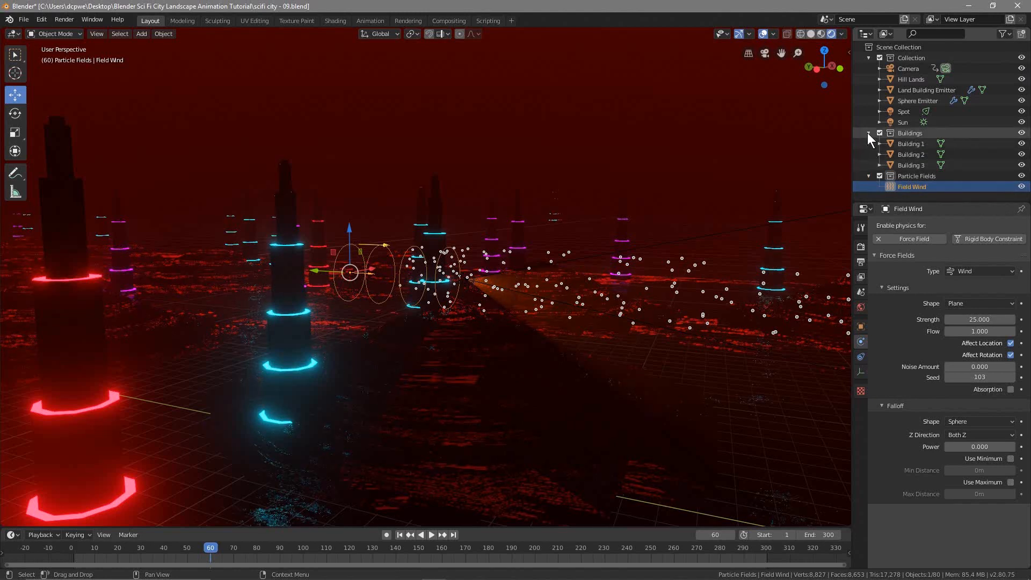
pyautogui.click(868, 133)
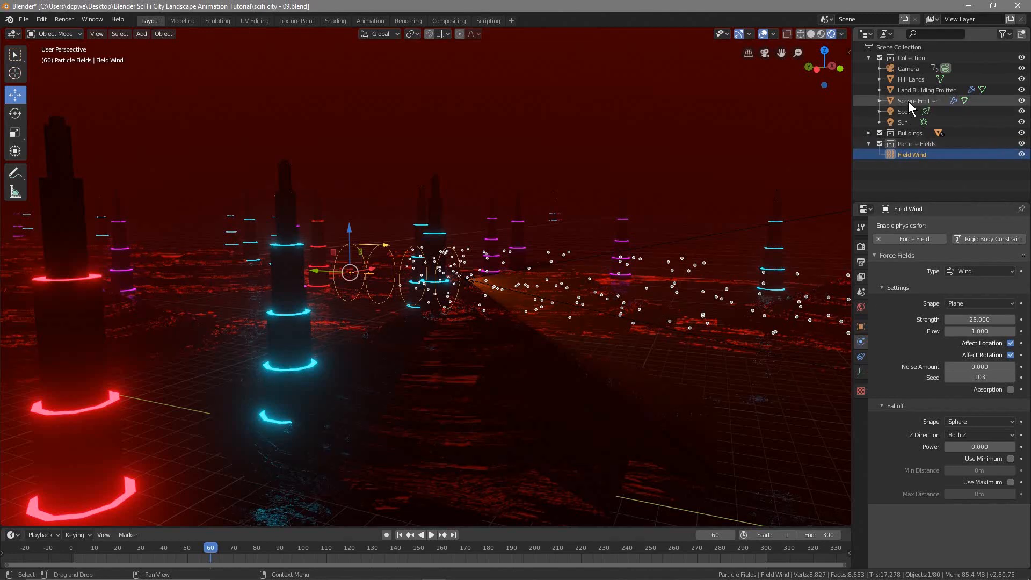
# Rename the Particle Fields collection as Sphere Particle Fields
pyautogui.click(913, 144)
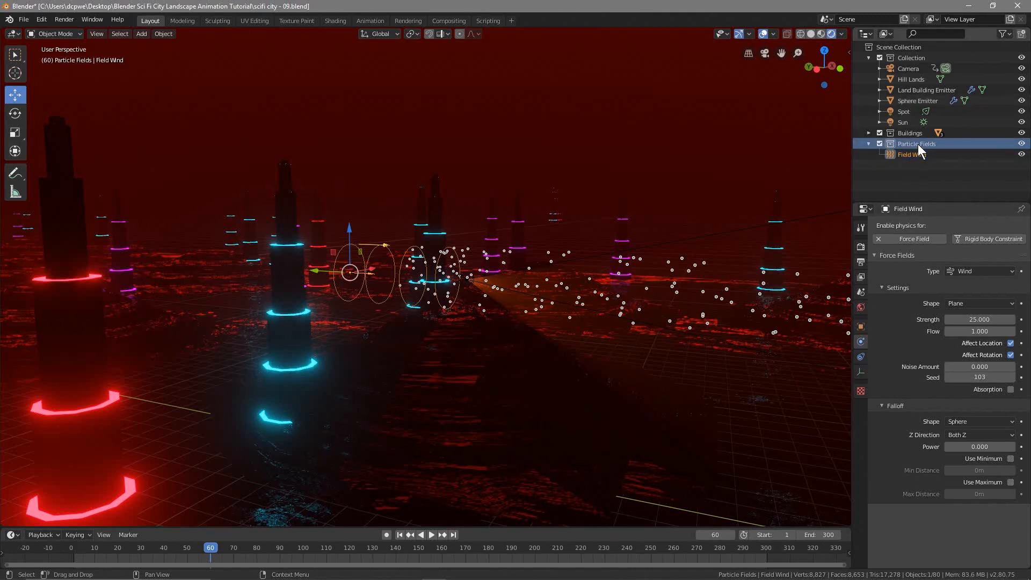
pyautogui.doubleClick(917, 144)
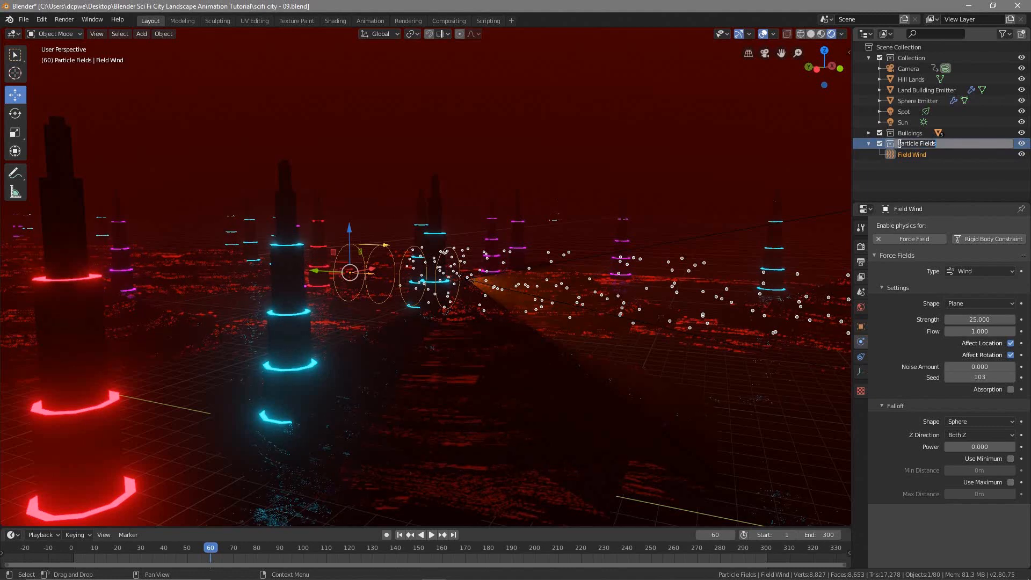
pyautogui.write('Sphere')
pyautogui.press('Return')
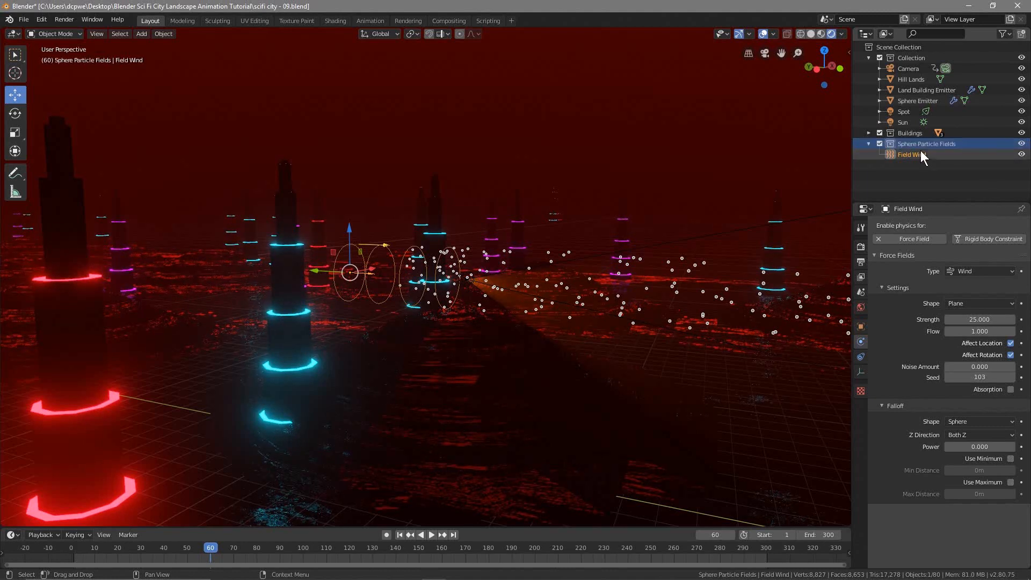
# Set the effector collection in the Sphere Emitter's particle field weights to Sphere Particle Fields
pyautogui.click(907, 100)
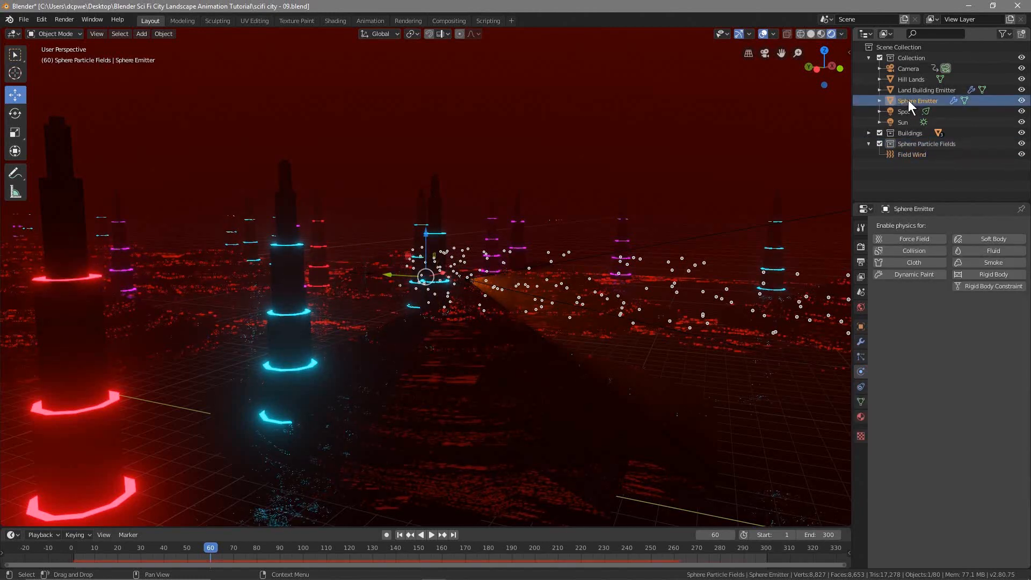
pyautogui.click(860, 356)
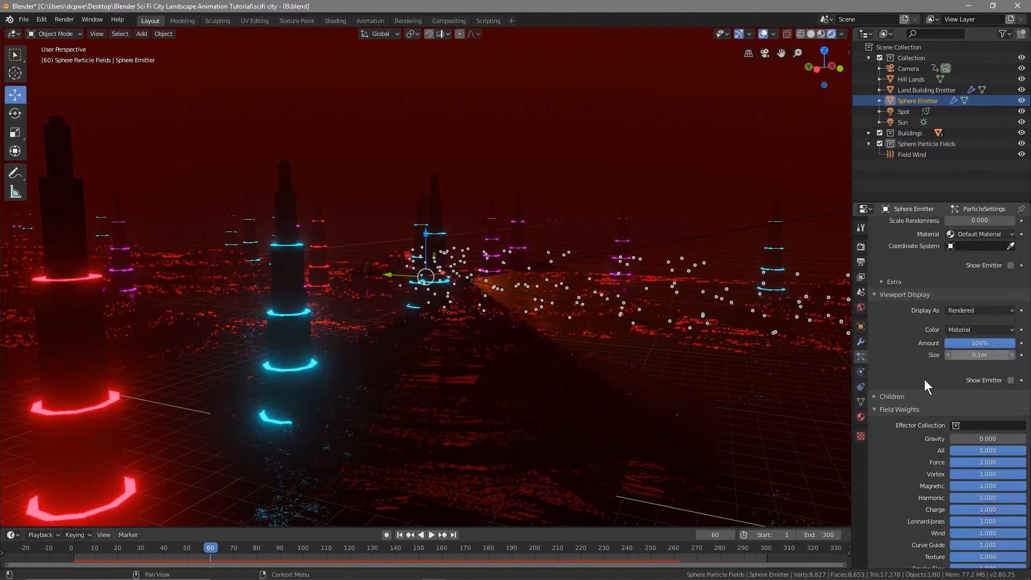
pyautogui.scroll(-5, 923, 380)
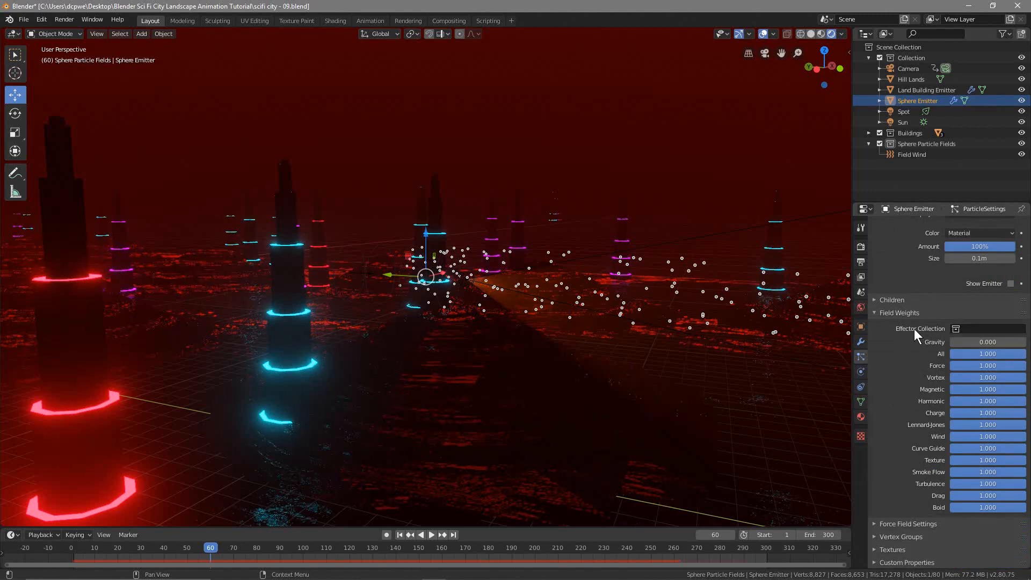
pyautogui.click(983, 329)
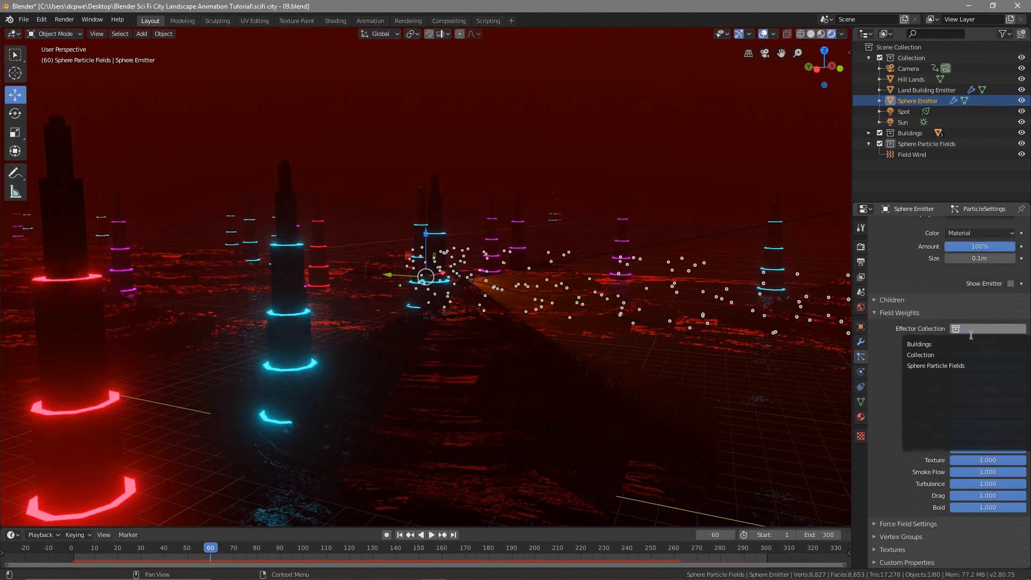
pyautogui.click(941, 366)
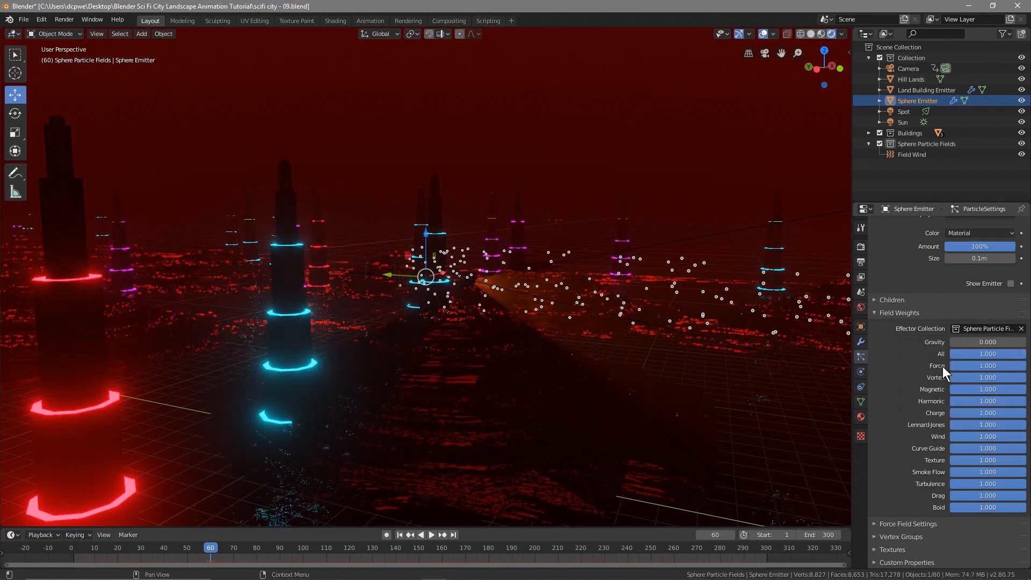
# Play the animation from the first frame to check the wind on the sphere's particles, and return to frame 1
pyautogui.click(403, 535)
pyautogui.click(431, 535)
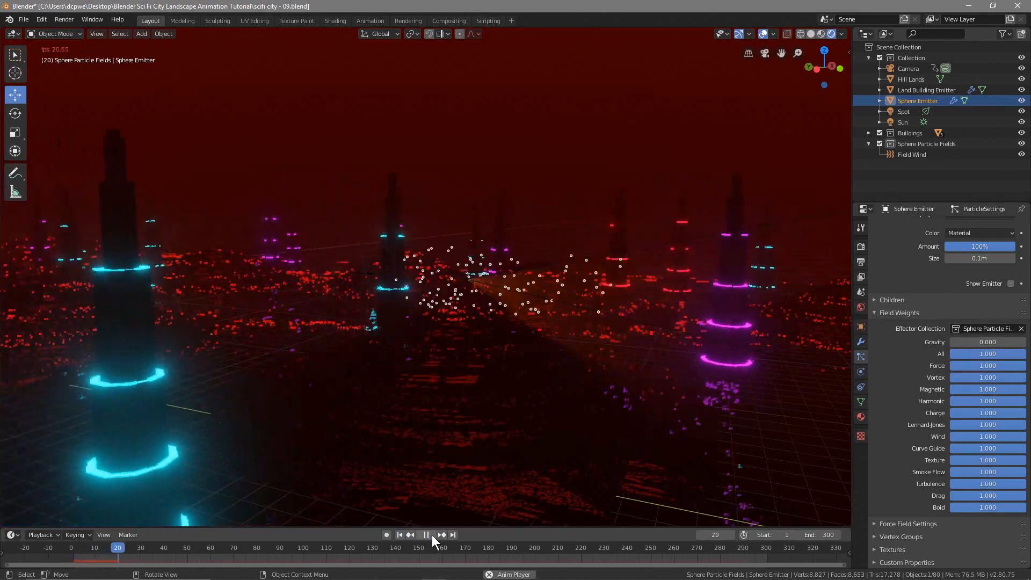
pyautogui.click(432, 535)
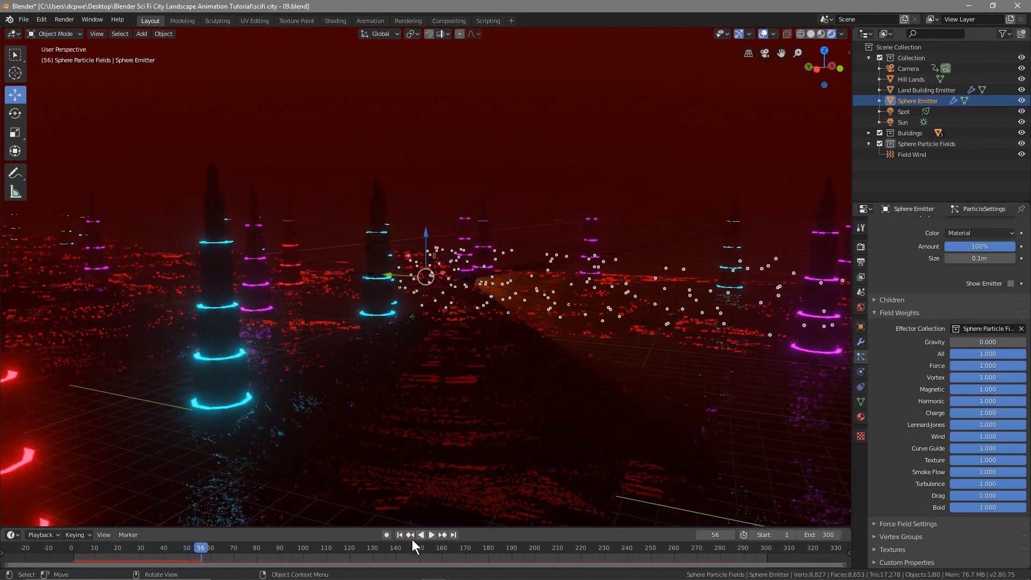
pyautogui.click(400, 534)
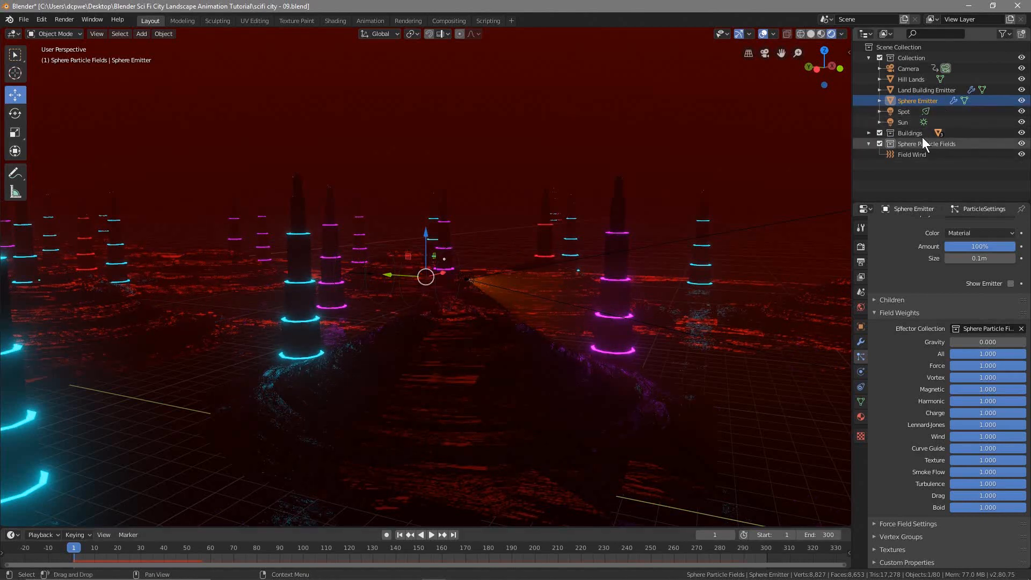
# Create another new collection under the Scene Collection and name it Building Fields
pyautogui.rightClick(911, 47)
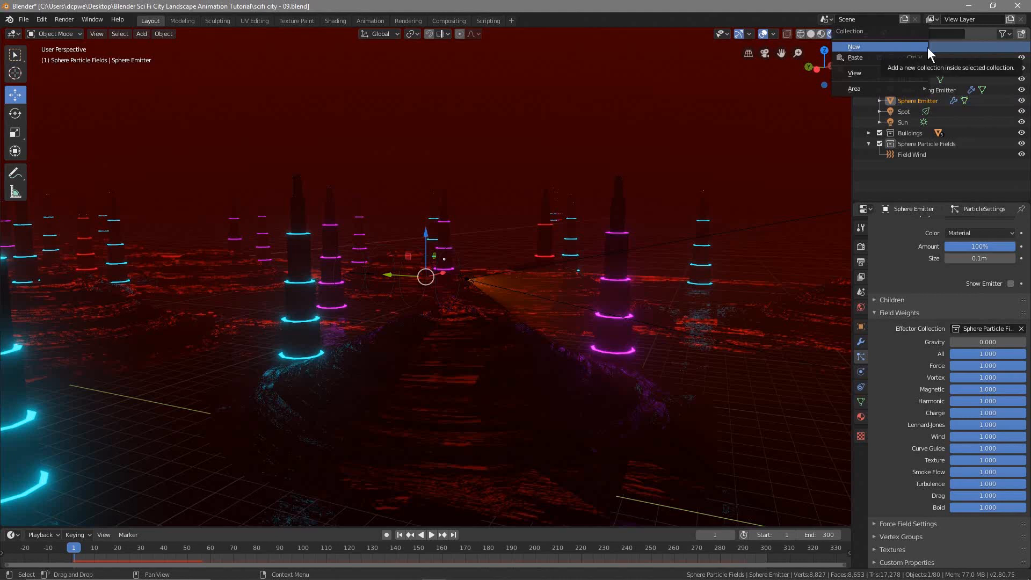
pyautogui.click(897, 46)
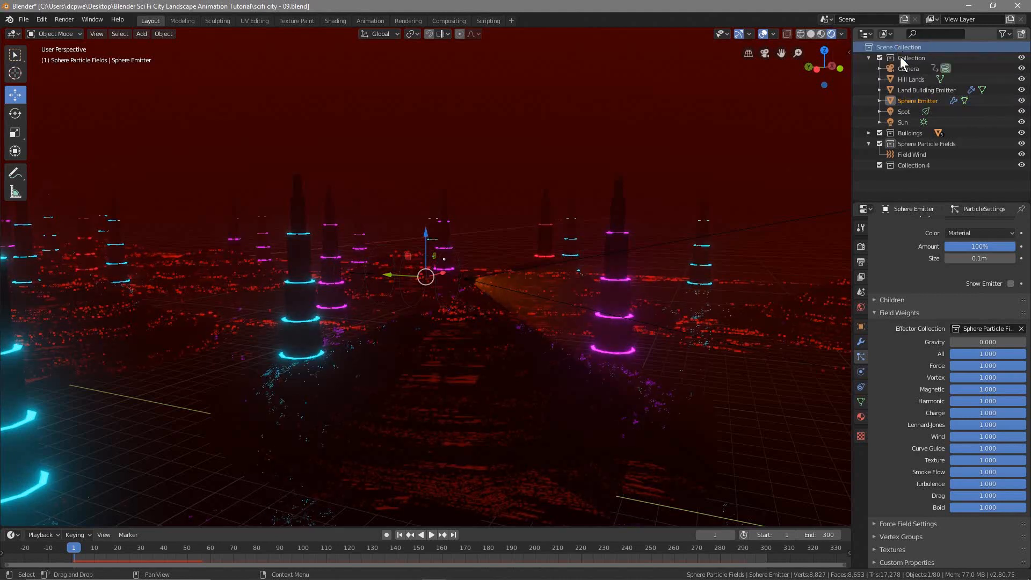
pyautogui.doubleClick(907, 164)
pyautogui.write('Building Fields')
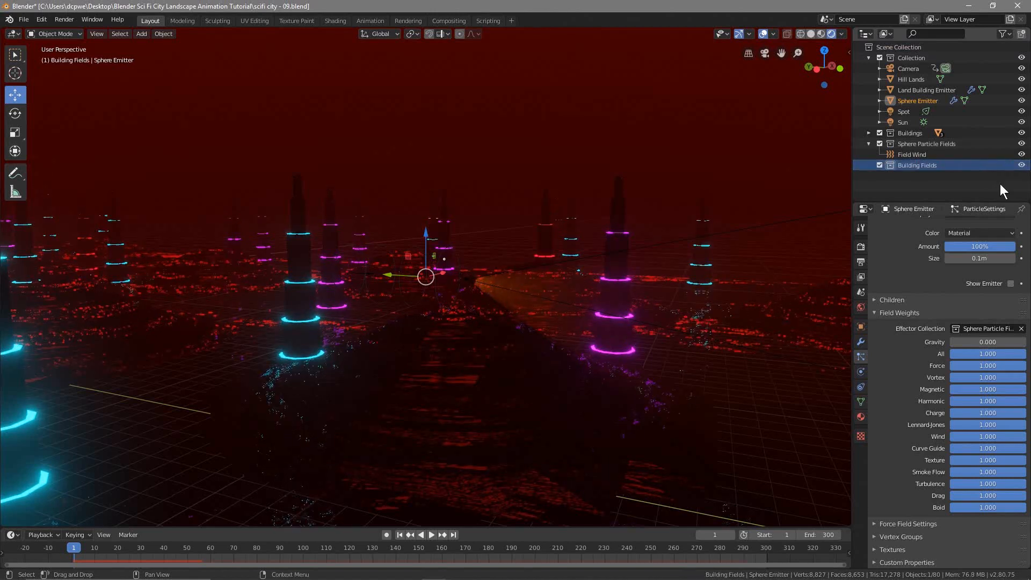
pyautogui.press('Return')
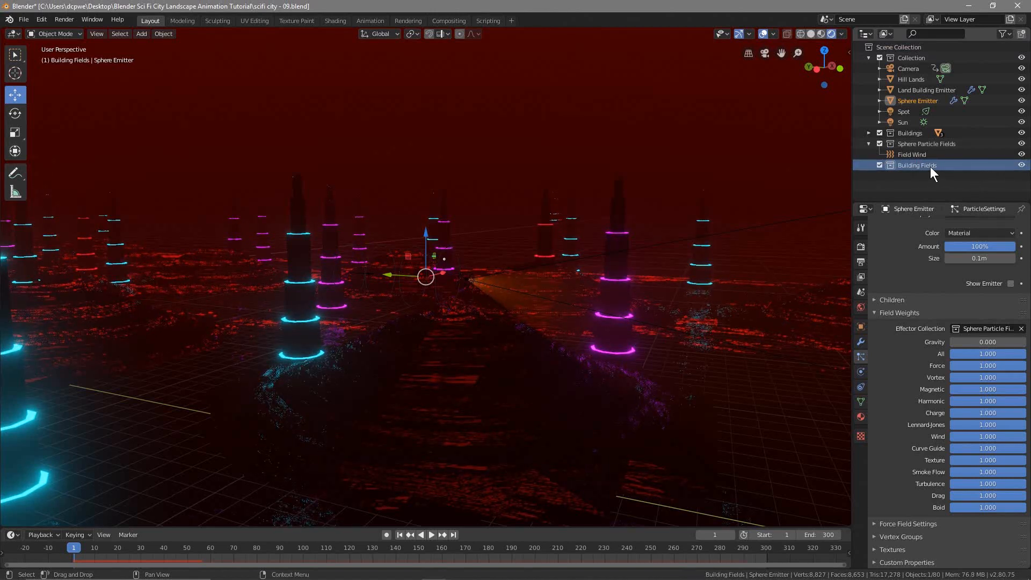
# Set the effector collection in the Land Building Emitter's particle field weights to Building Fields
pyautogui.click(918, 89)
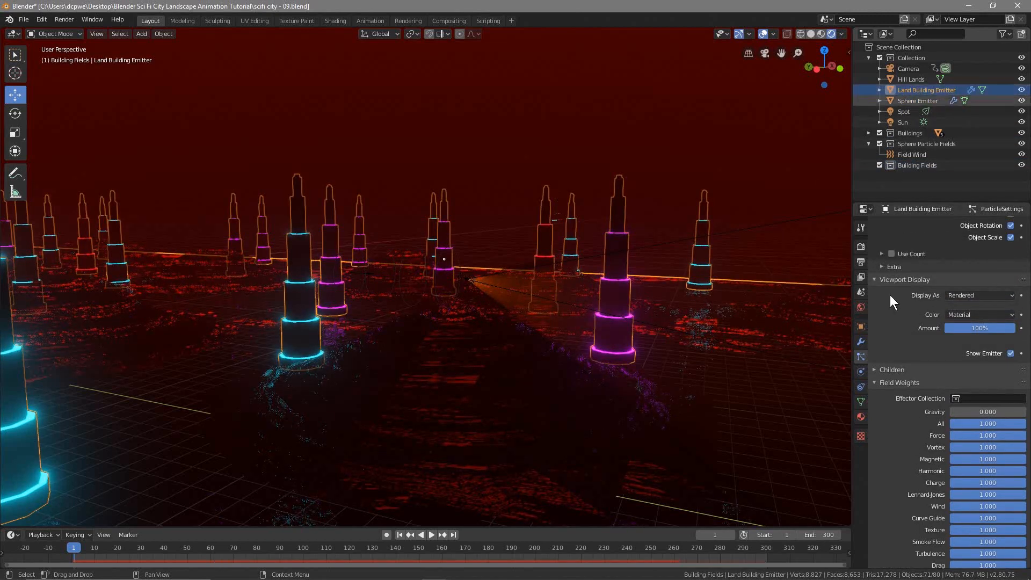
pyautogui.click(981, 400)
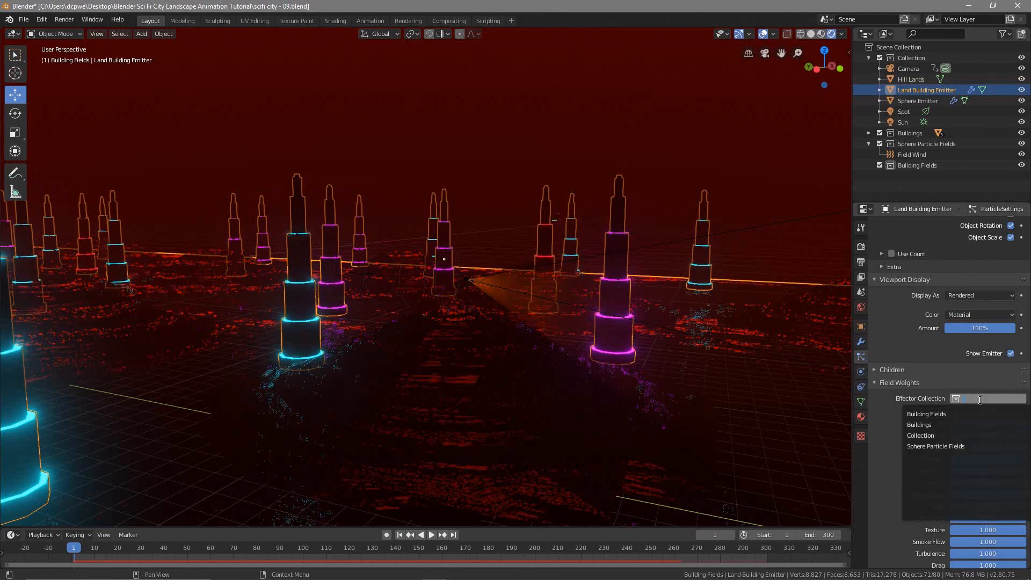
pyautogui.click(938, 414)
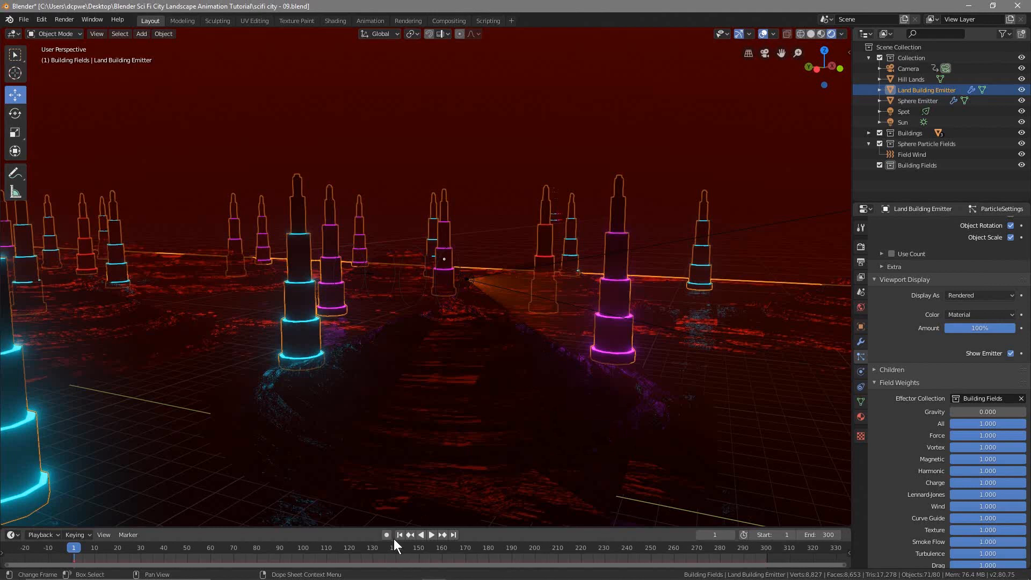
# Play the animation to check both particle systems, and review the effector collections assigned to the Sphere Emitter and Land Building Emitter
pyautogui.click(430, 531)
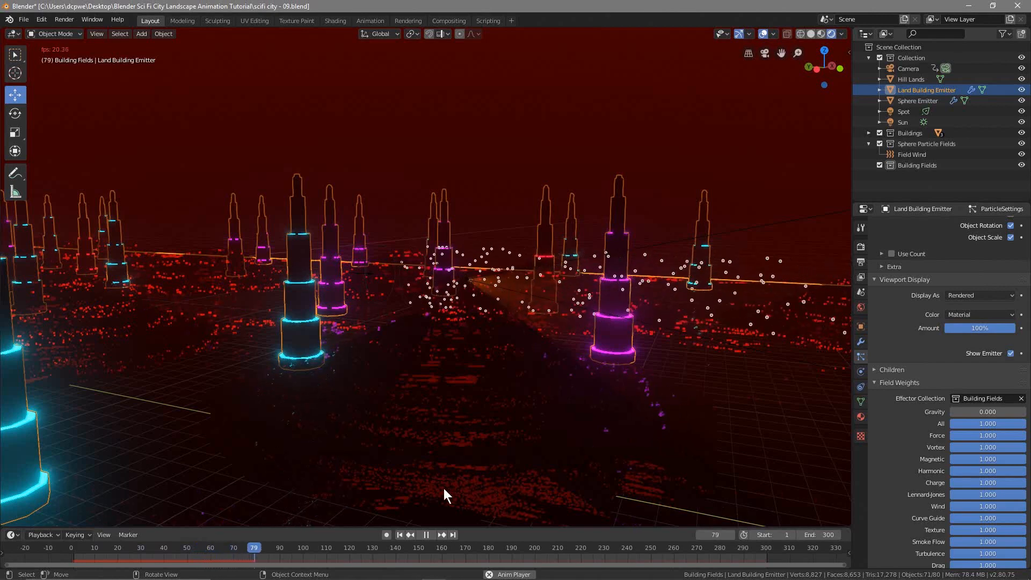
pyautogui.click(426, 534)
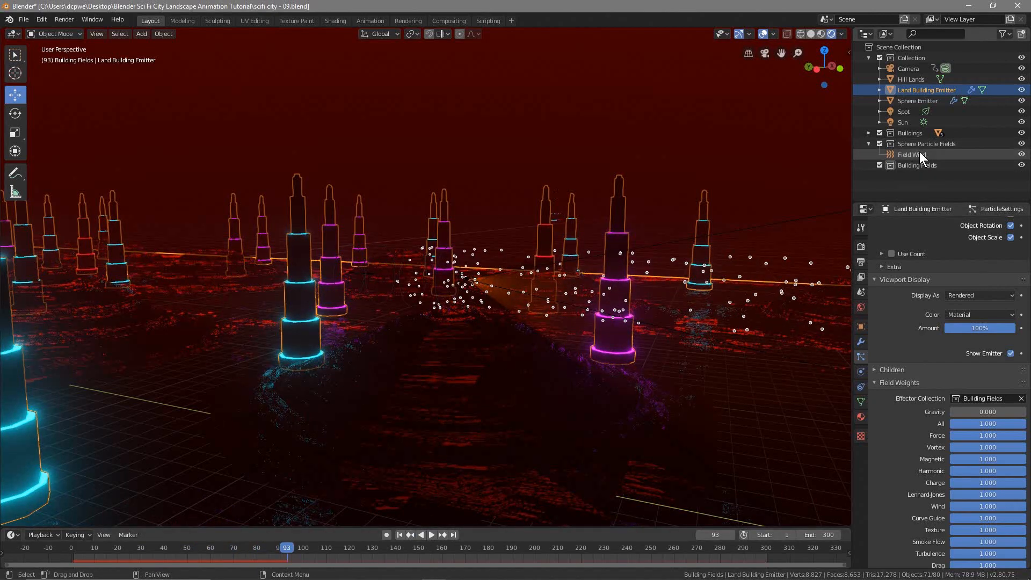
pyautogui.click(911, 100)
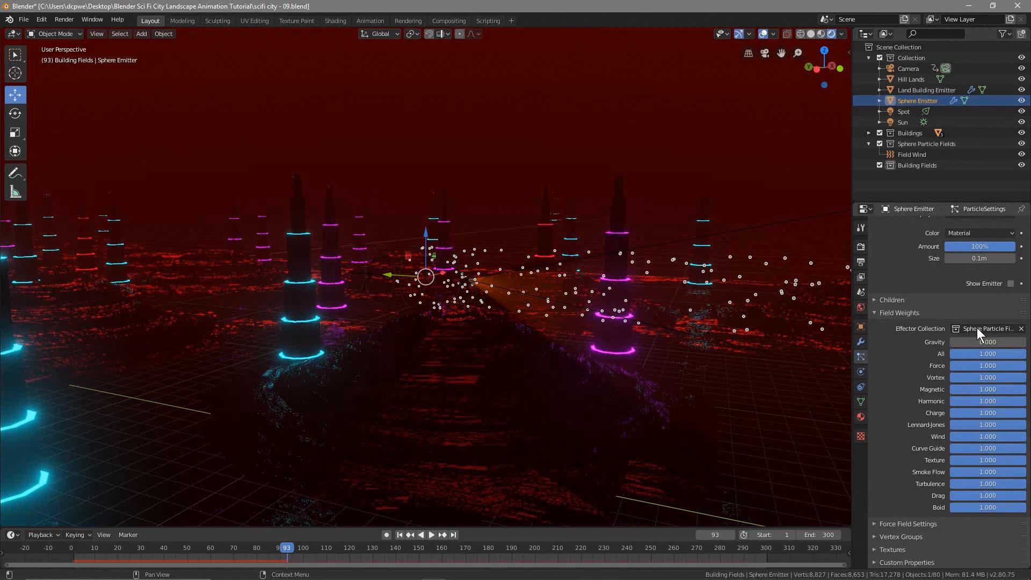
pyautogui.click(912, 166)
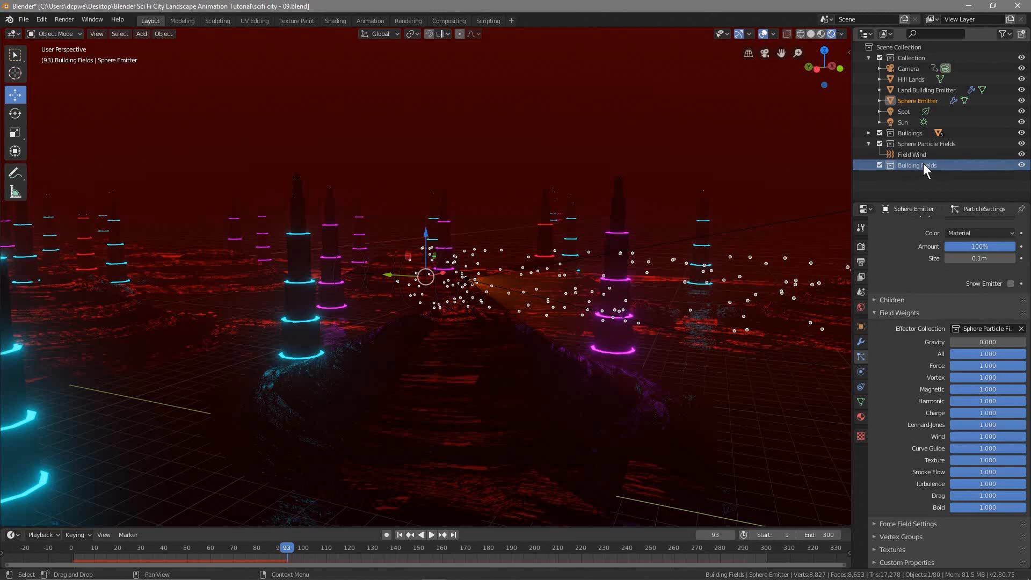
pyautogui.click(920, 90)
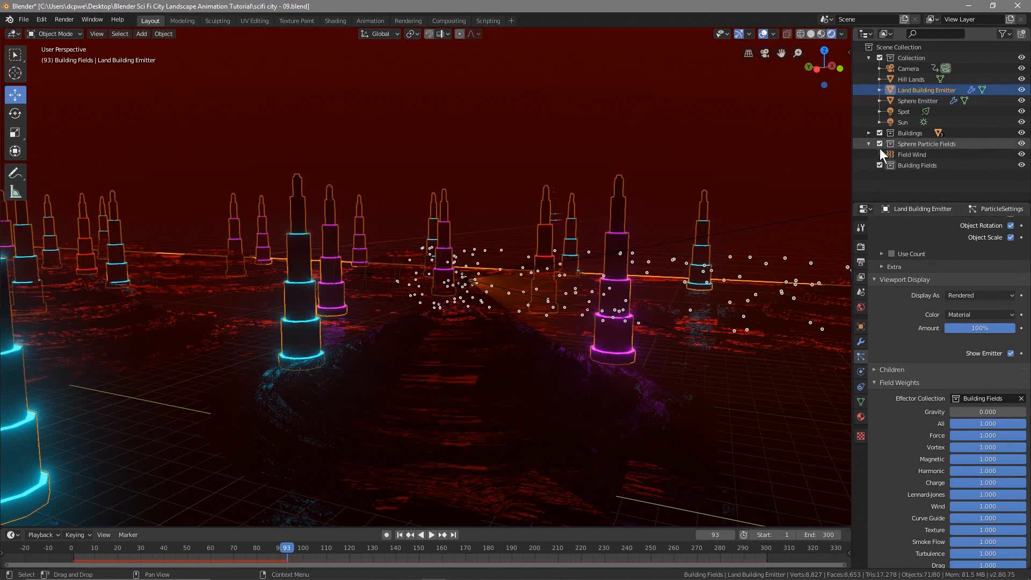
# Make Sphere Particle Fields the active collection and add a Turbulence force field to it
pyautogui.click(906, 144)
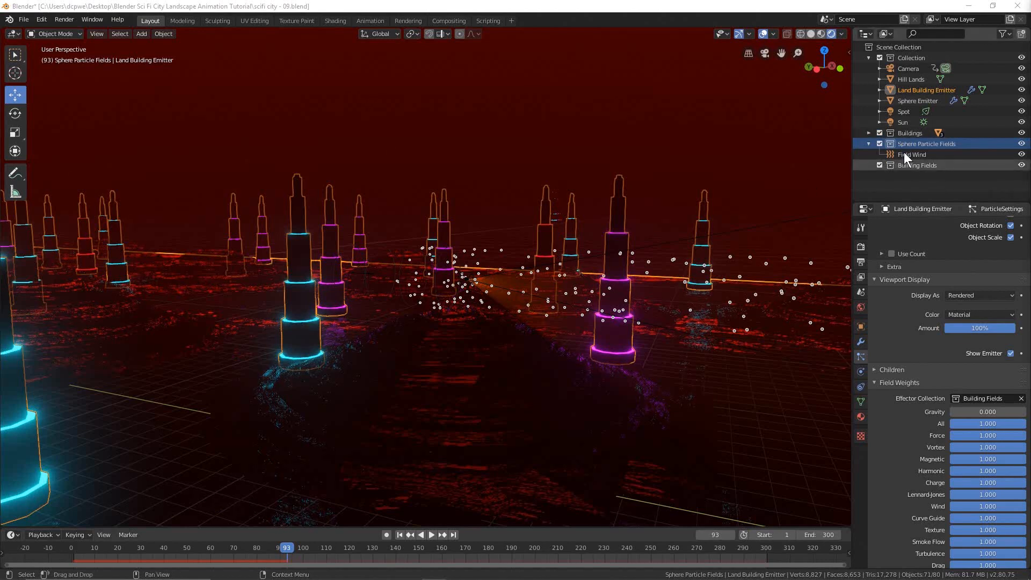
pyautogui.click(914, 141)
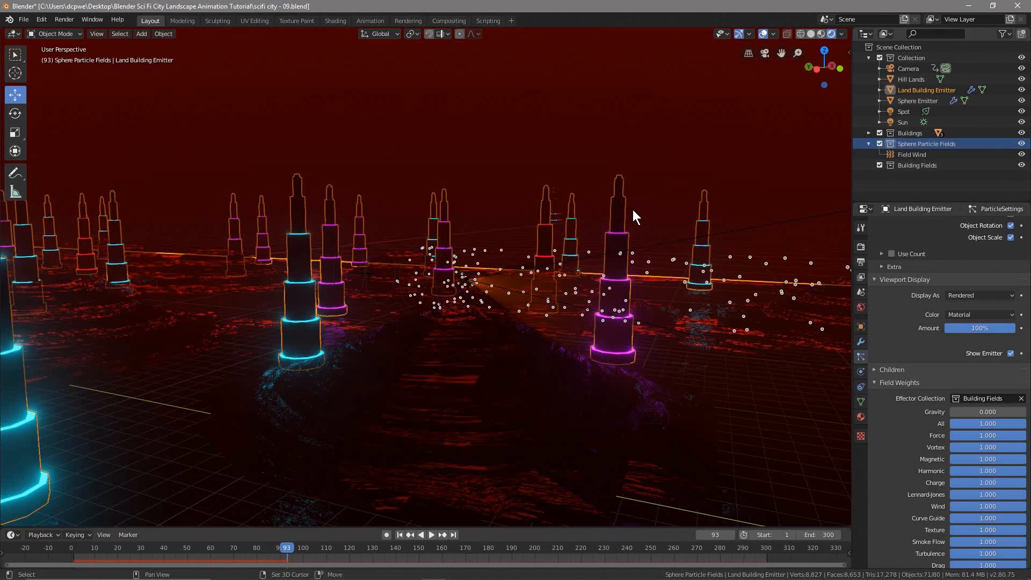
pyautogui.hotkey('shift', 'a')
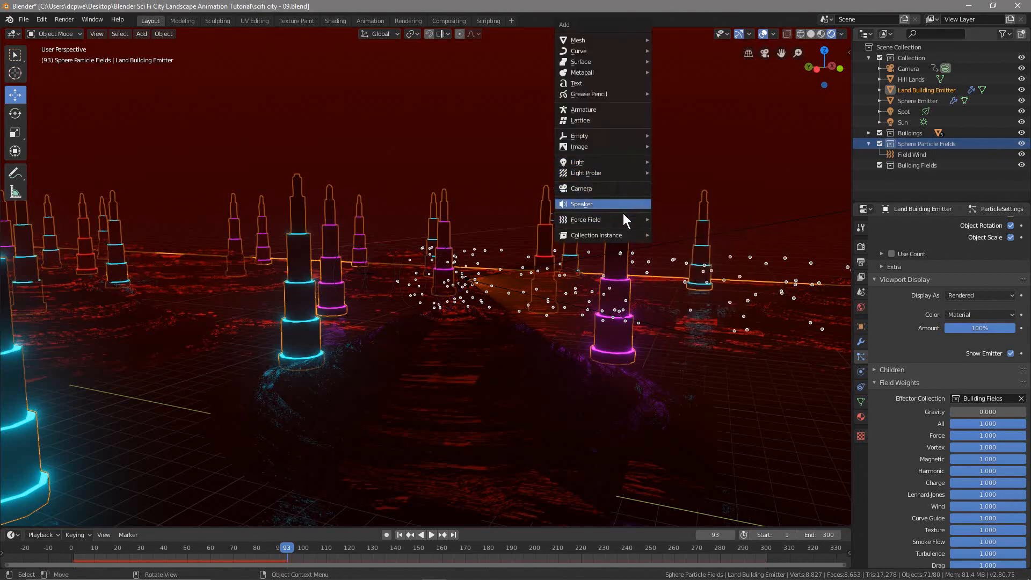
pyautogui.moveTo(617, 219)
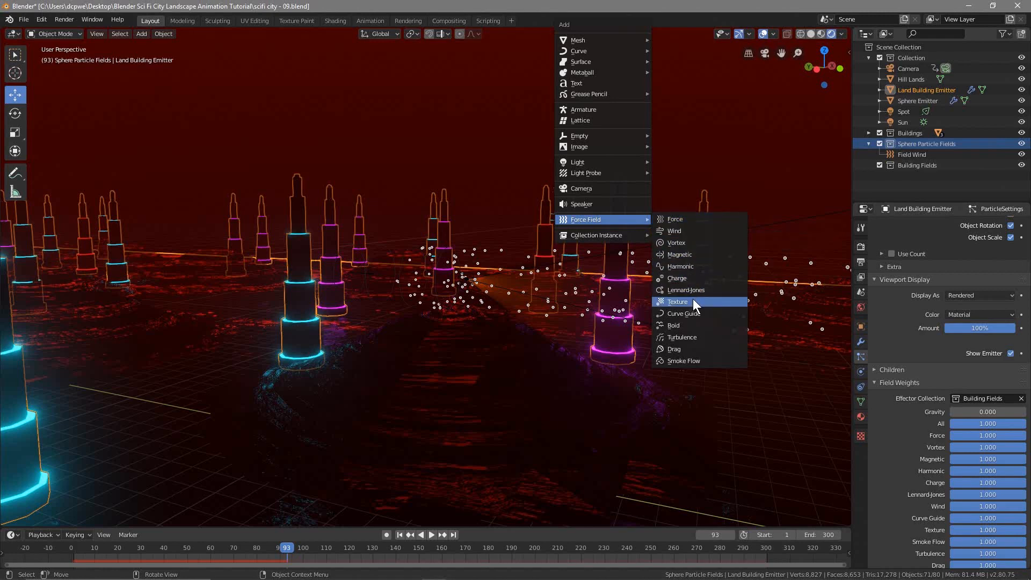
pyautogui.click(688, 337)
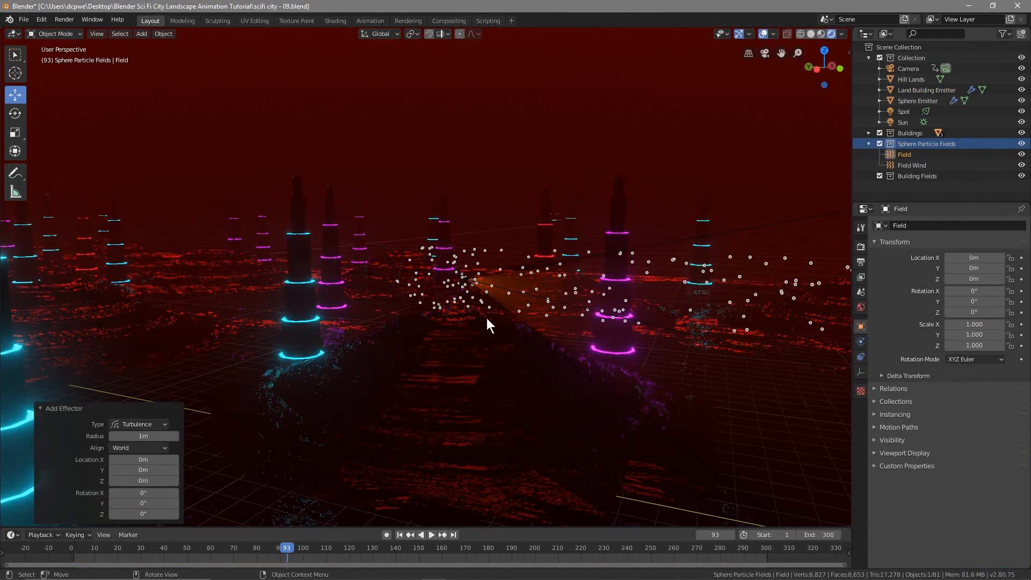
# Position the new turbulence field at Y -64 m and Z 6.6 m, and save the file
pyautogui.click(978, 269)
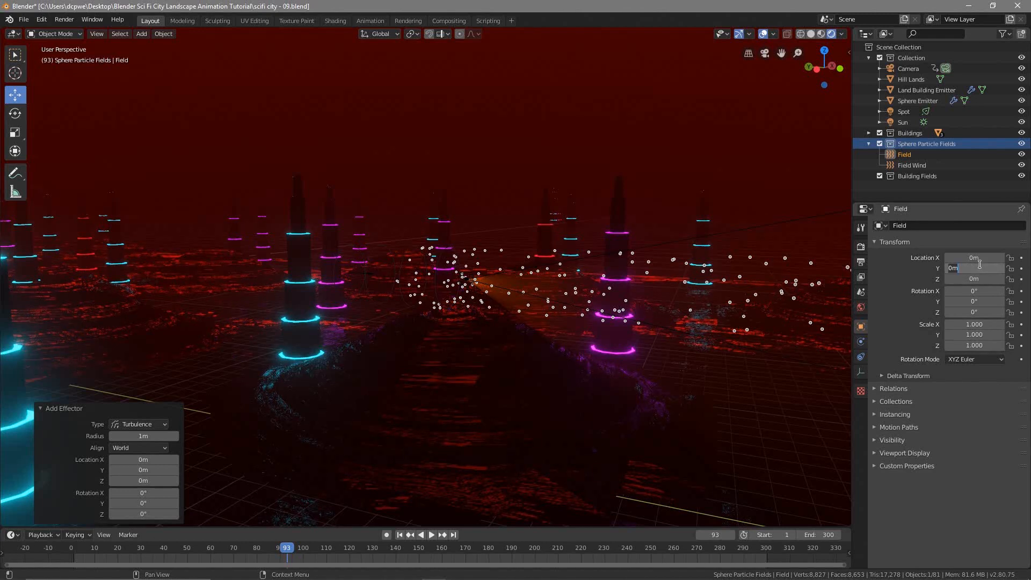
pyautogui.write('-64')
pyautogui.press('Return')
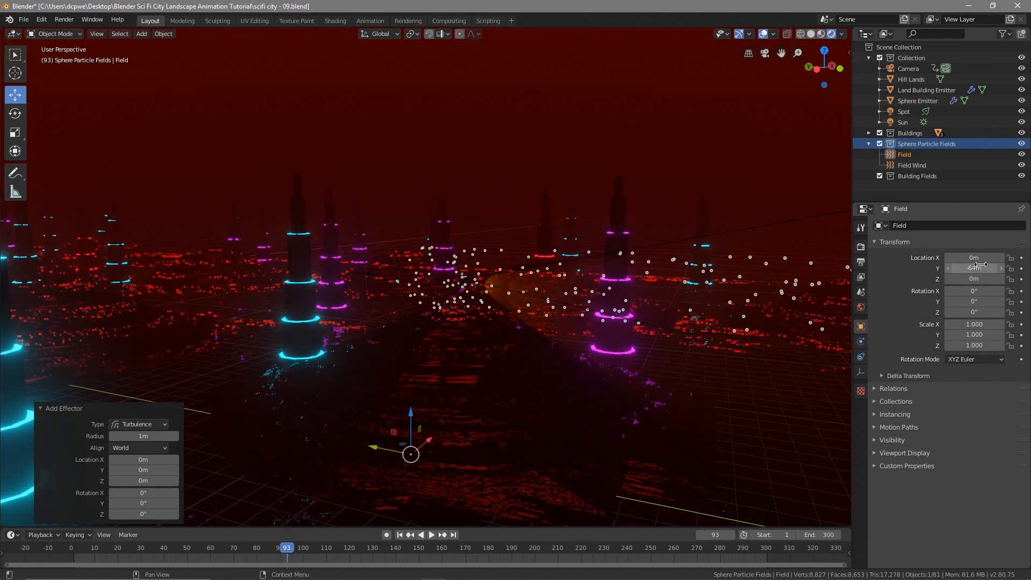
pyautogui.doubleClick(982, 277)
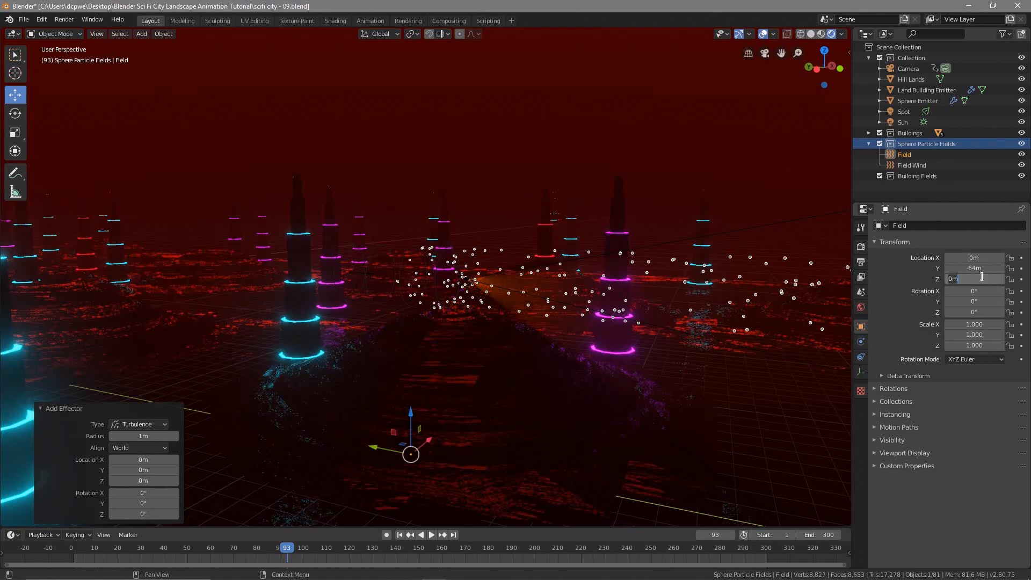
pyautogui.write('6.6')
pyautogui.press('Return')
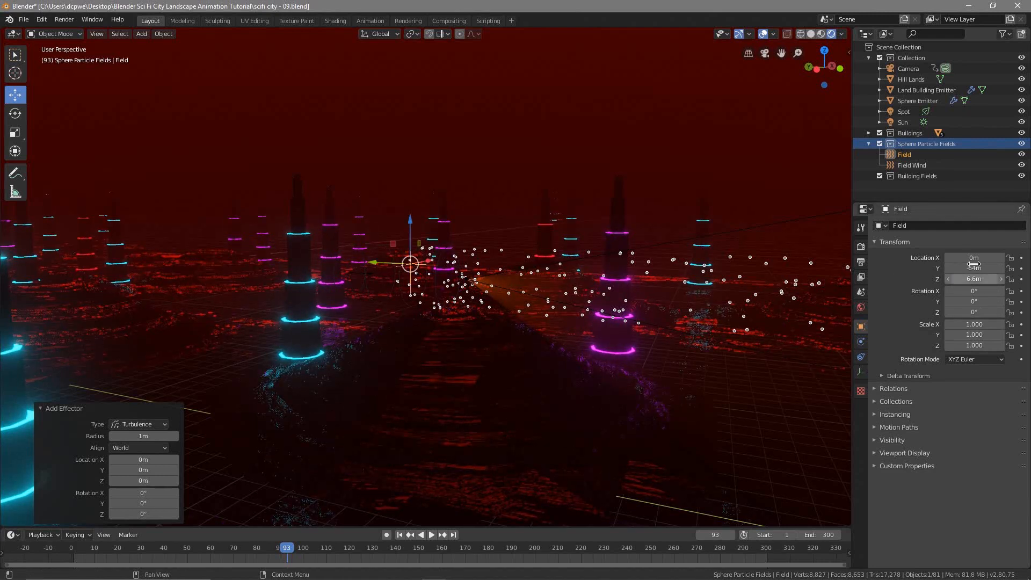
pyautogui.hotkey('ctrl', 's')
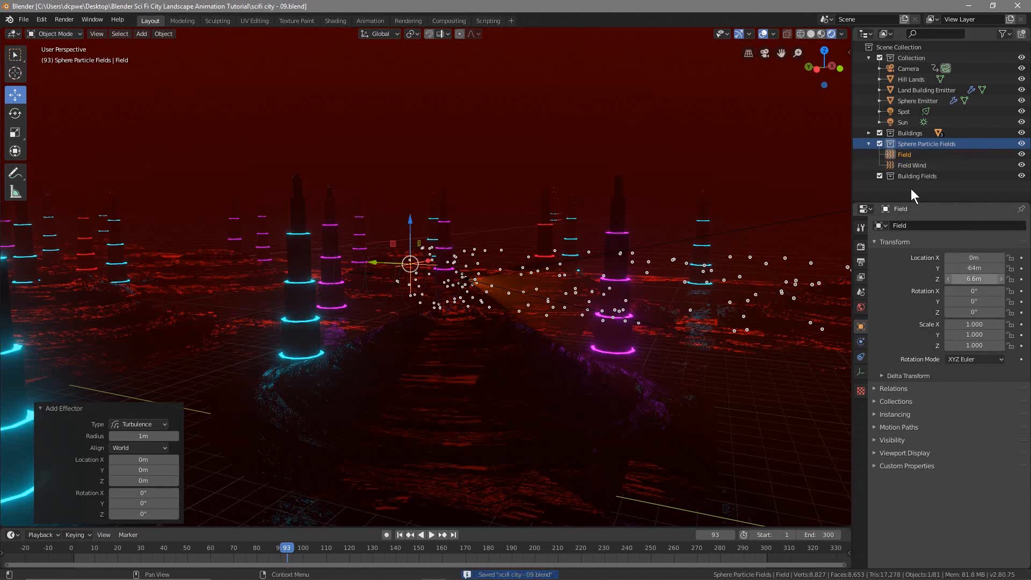
# Rename the turbulence force field in the Sphere Particle Fields collection to Field Tur
pyautogui.click(900, 155)
pyautogui.click(897, 144)
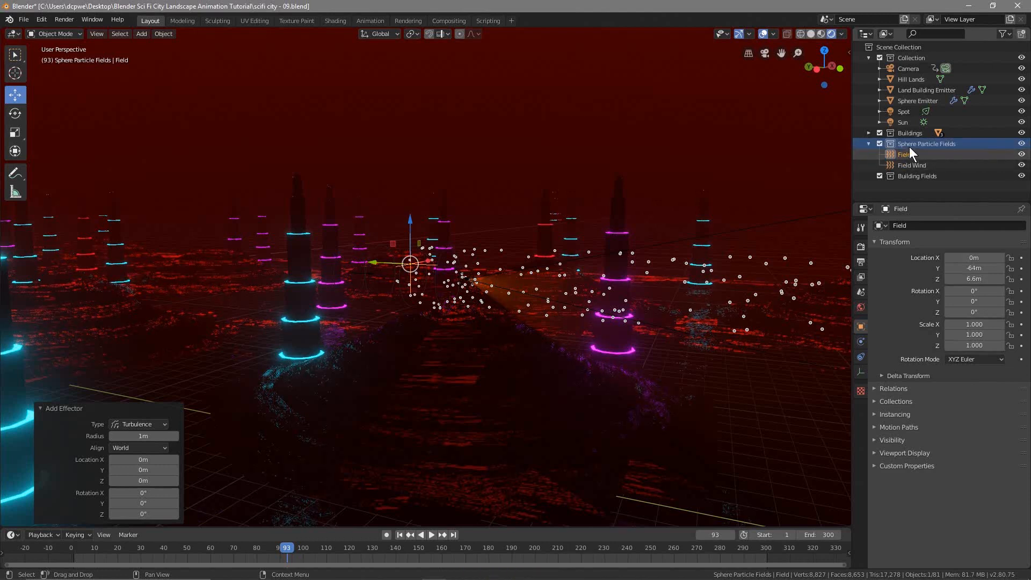
pyautogui.click(904, 155)
pyautogui.doubleClick(904, 155)
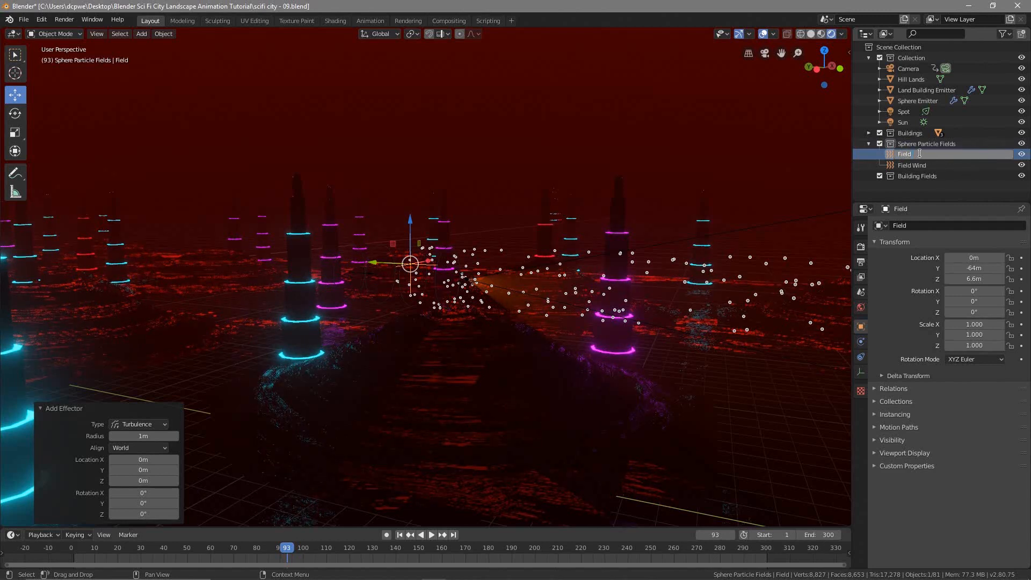
pyautogui.write('Tur')
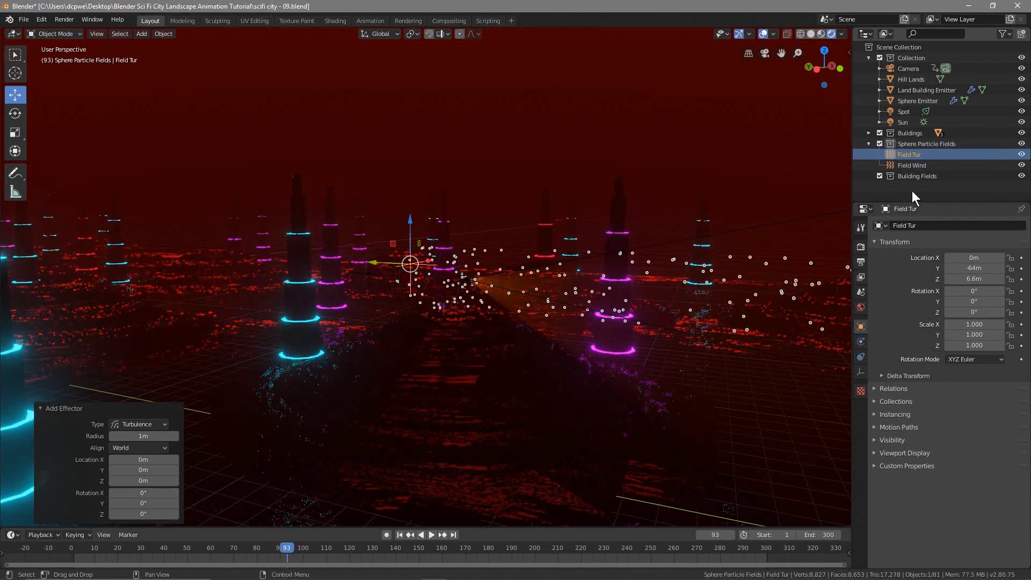
pyautogui.press('Return')
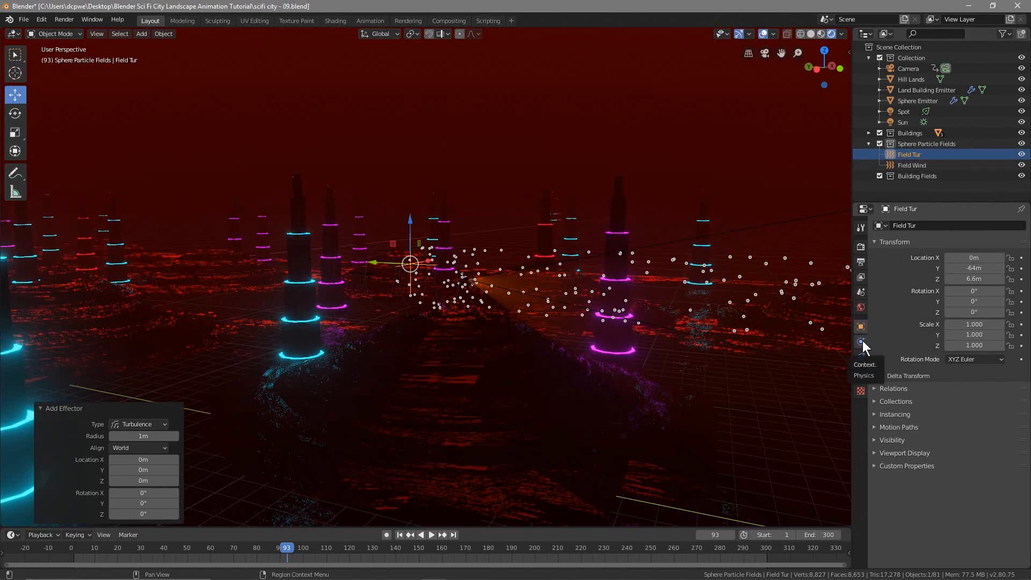
# Set the turbulence force field's strength to 25 in its physics settings
pyautogui.click(862, 341)
pyautogui.click(978, 320)
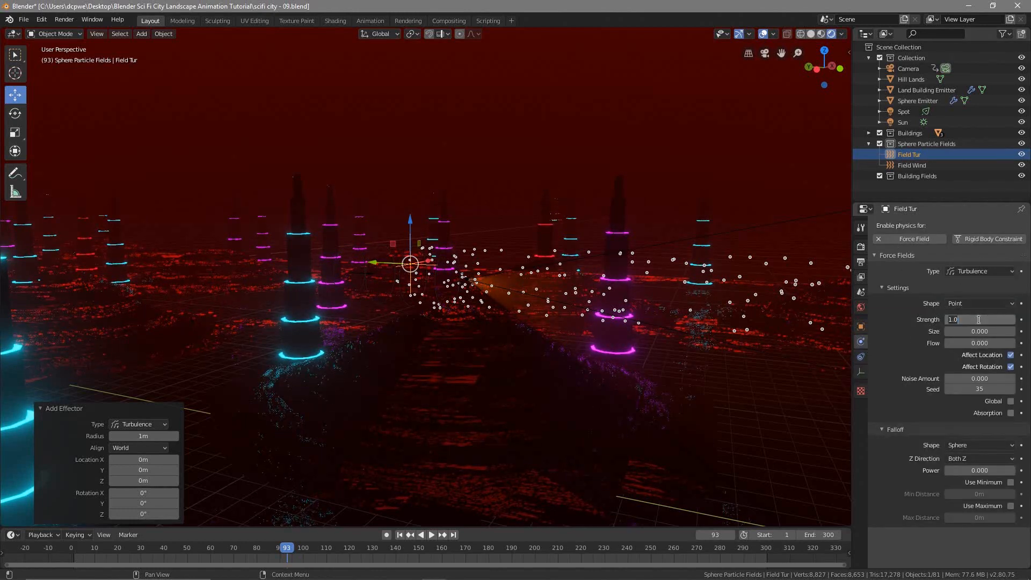
pyautogui.write('25')
pyautogui.press('Return')
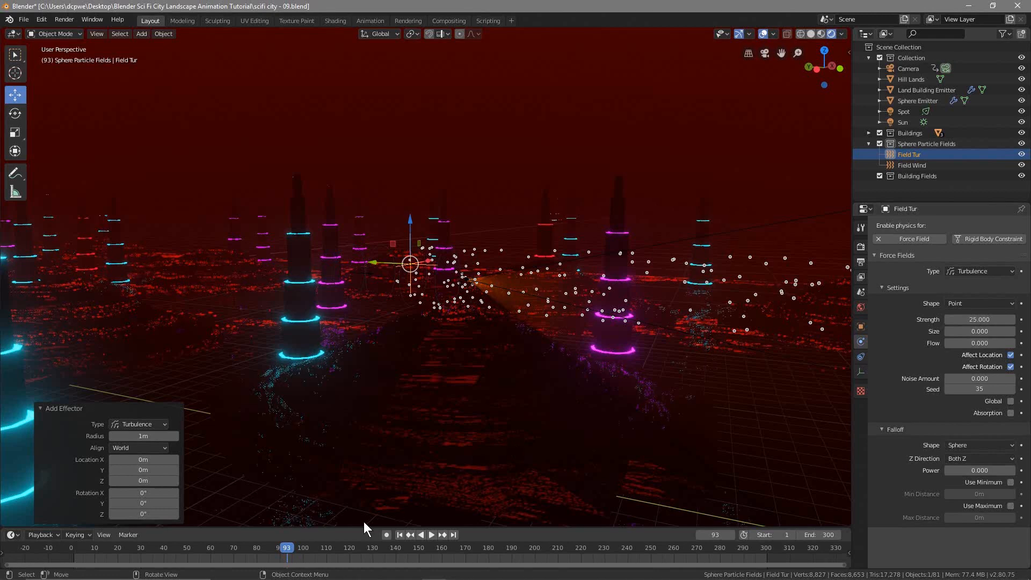
# Play the animation from frame 1 facing the glowing sphere to examine the particles' turbulence, and return to the first frame
pyautogui.hotkey('shift', 'Left')
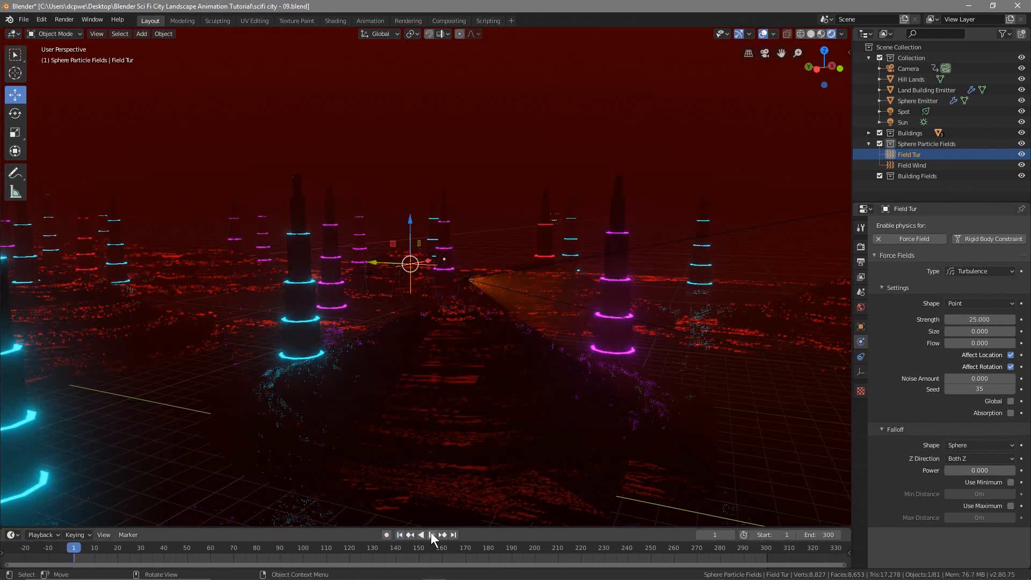
pyautogui.moveTo(487, 418); pyautogui.dragTo(441, 360, button='middle')
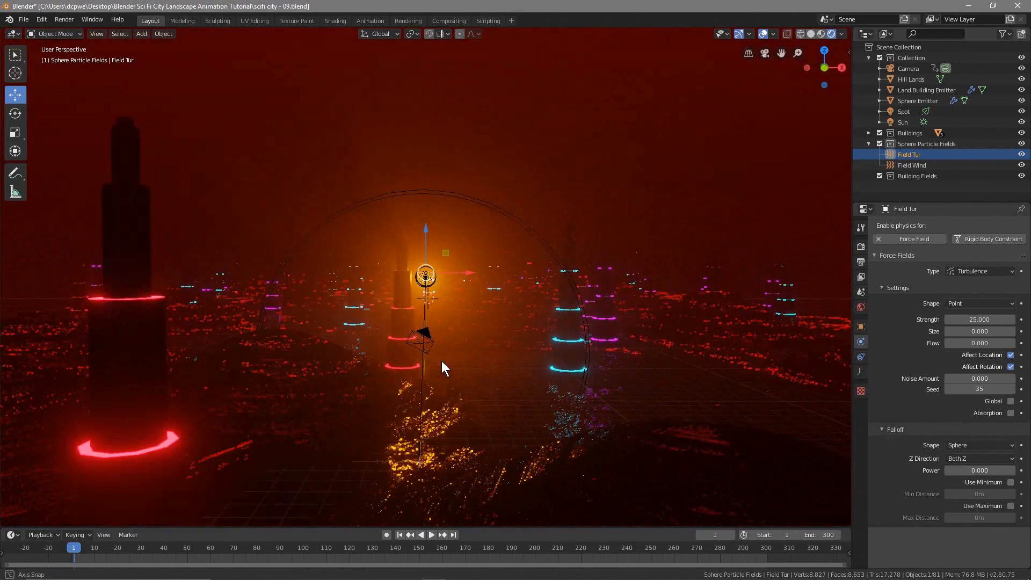
pyautogui.click(432, 534)
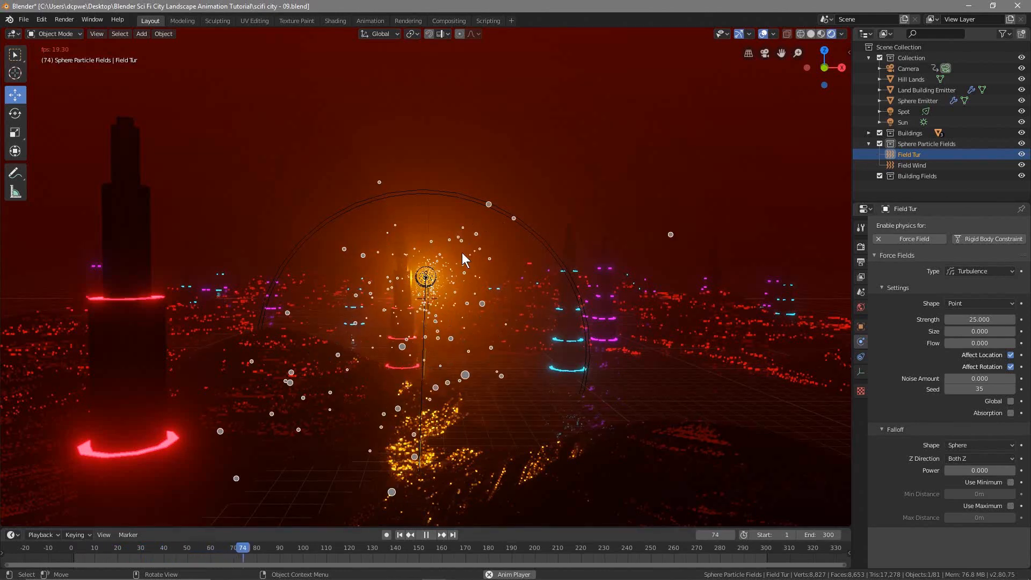
pyautogui.moveTo(408, 325)
pyautogui.mouseDown(button='middle')
pyautogui.moveTo(442, 332)
pyautogui.moveTo(397, 322)
pyautogui.mouseUp(button='middle')
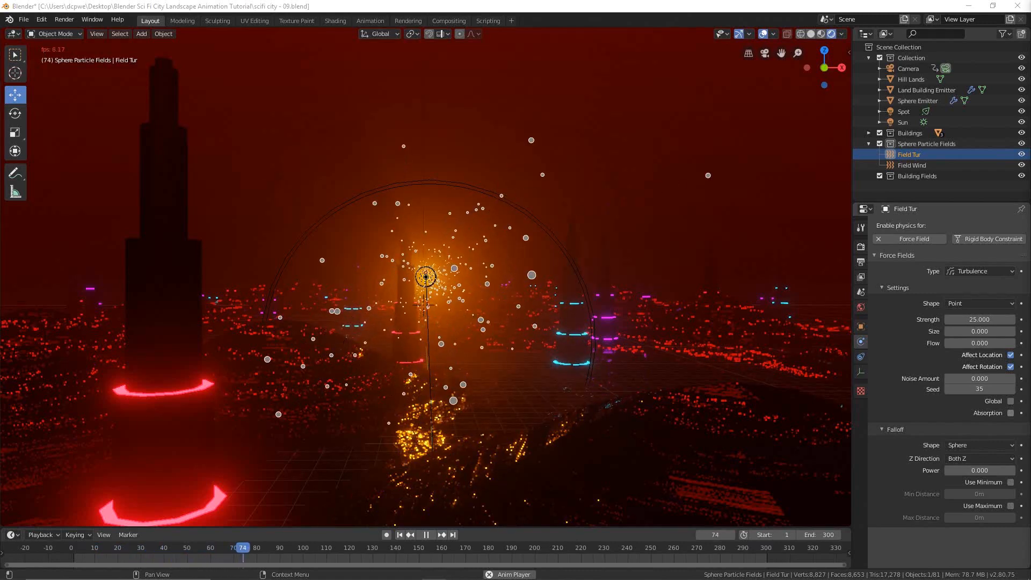
pyautogui.click(759, 336)
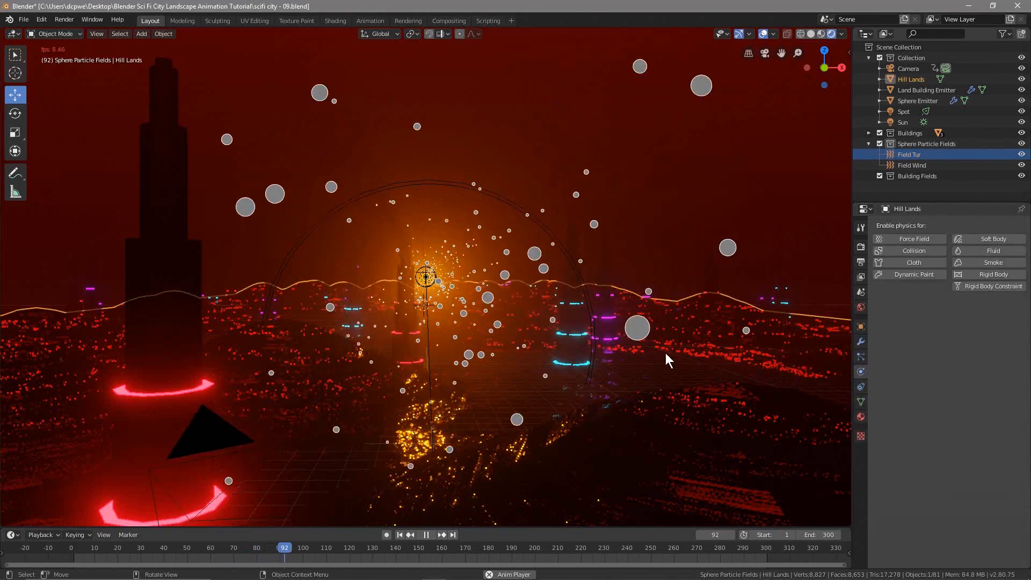
pyautogui.click(427, 534)
pyautogui.click(400, 534)
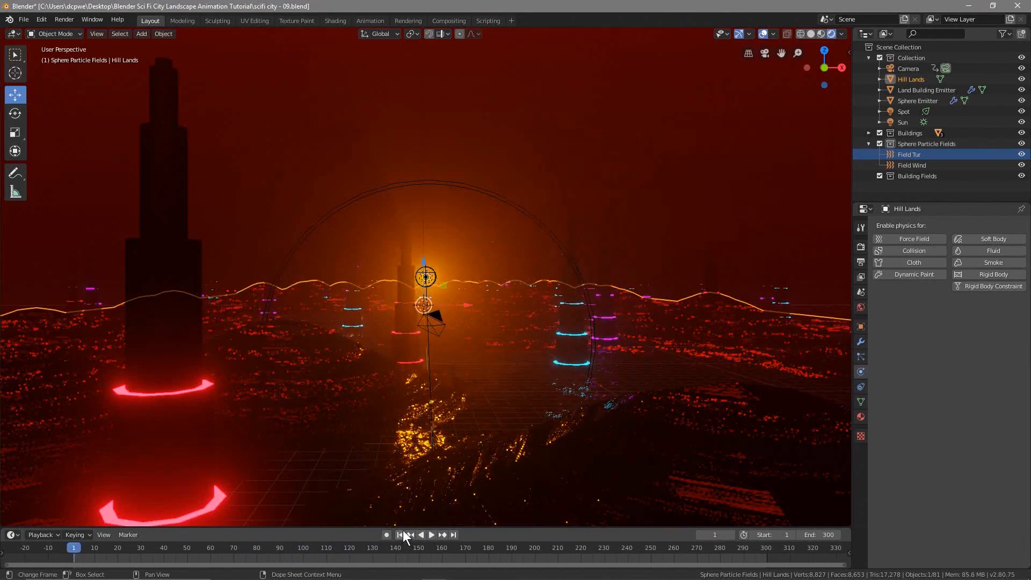
# Select Field Tur and set its turbulence strength to 60
pyautogui.click(910, 153)
pyautogui.click(974, 321)
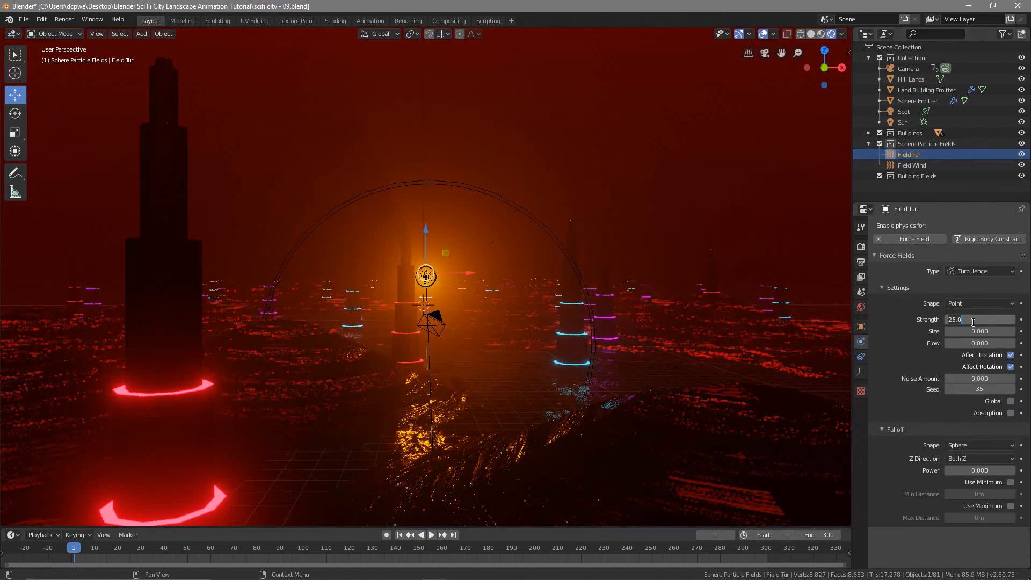
pyautogui.write('60')
pyautogui.press('Return')
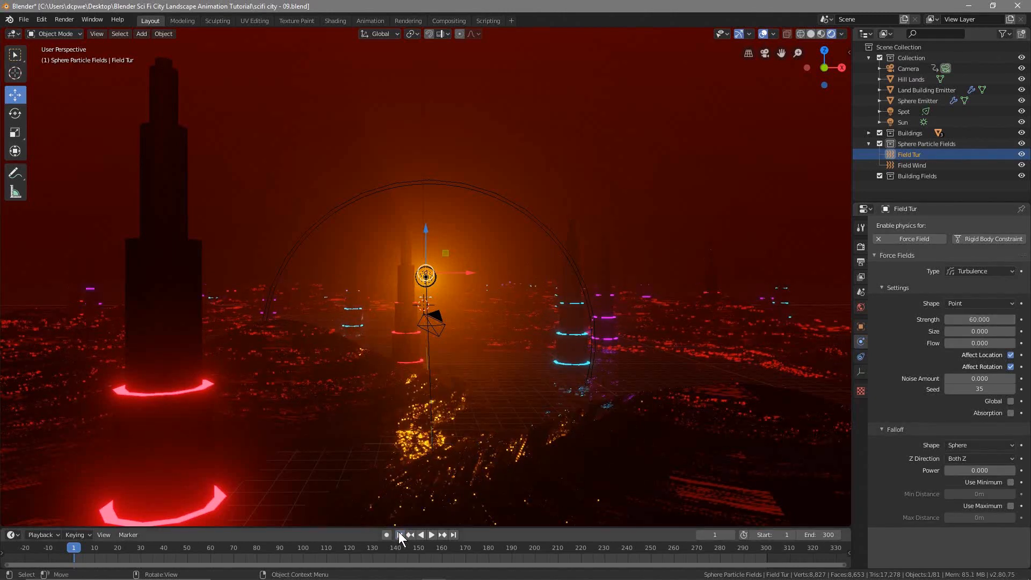
# Play the animation through the camera view to check the particle motion, and go to frame 60
pyautogui.press('KP_0')
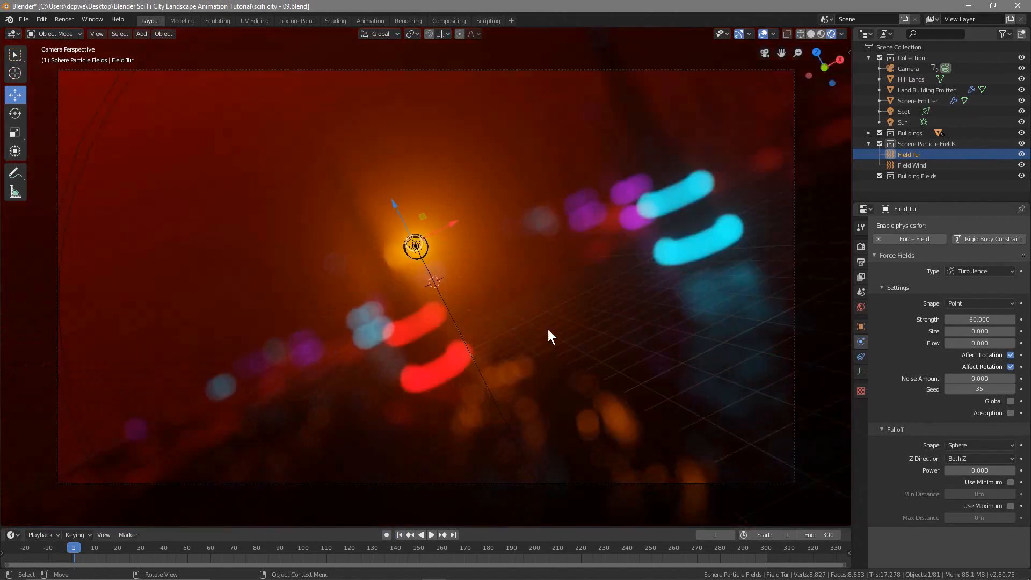
pyautogui.click(431, 535)
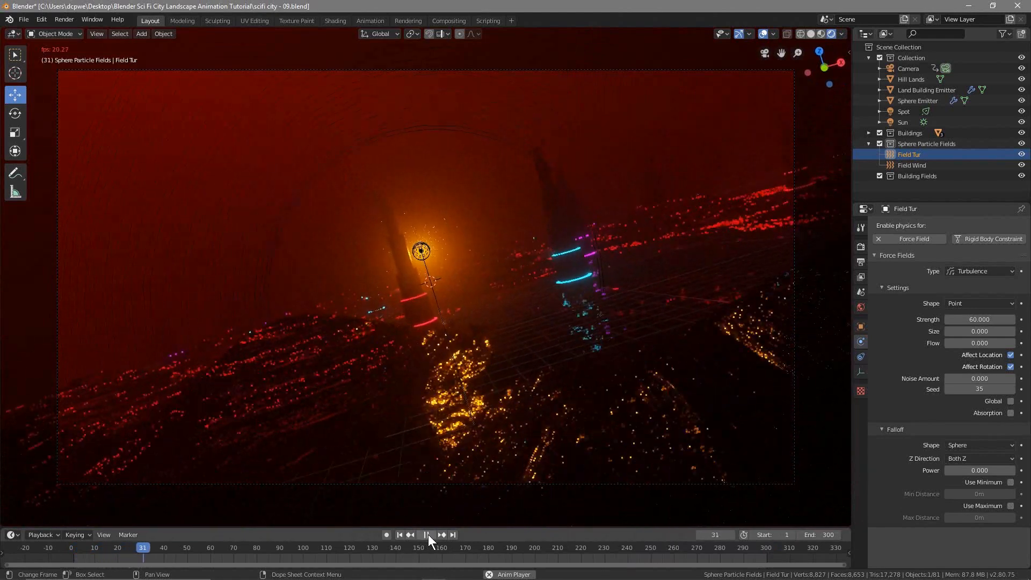
pyautogui.click(428, 533)
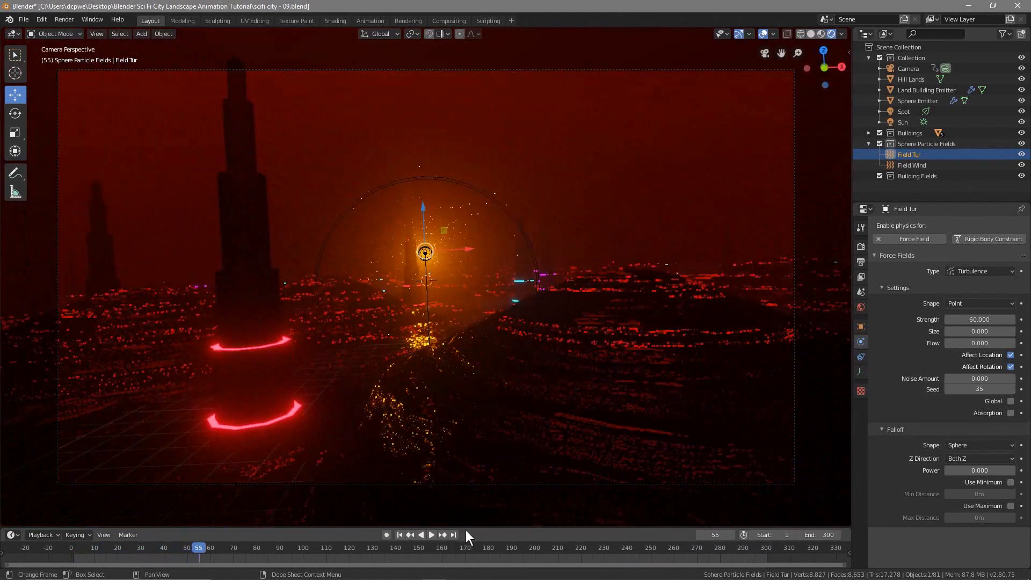
pyautogui.click(399, 534)
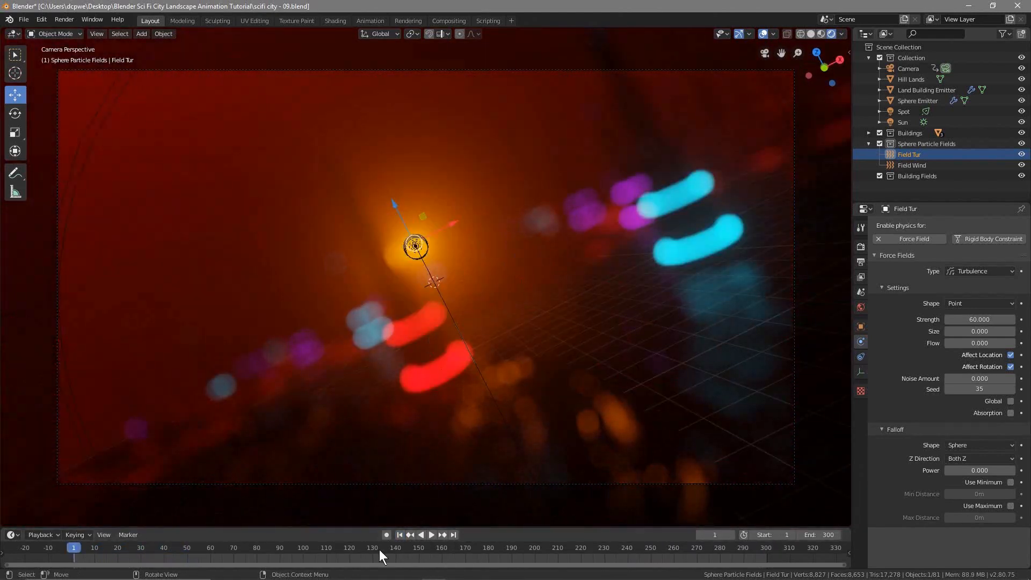
pyautogui.click(210, 546)
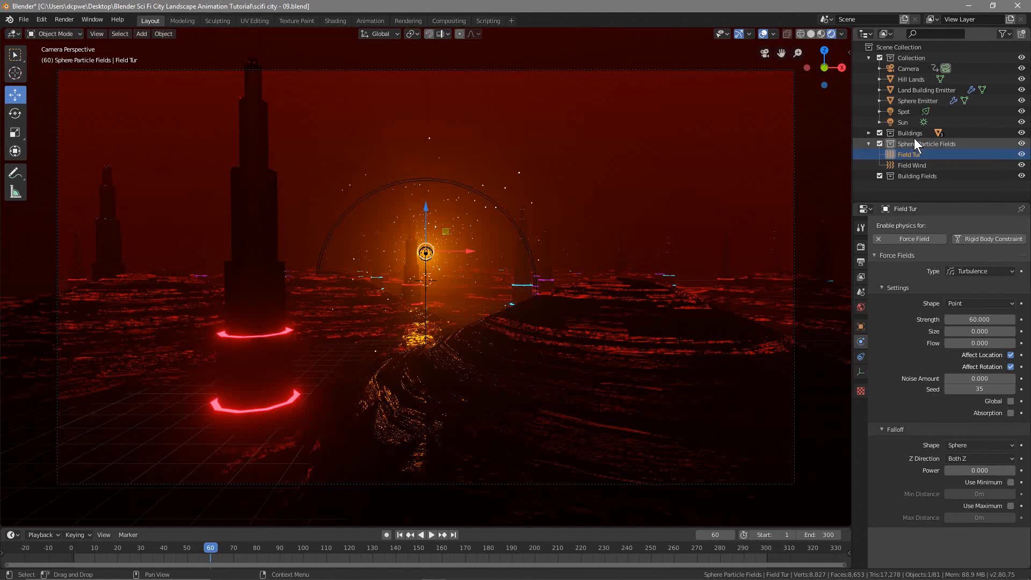
# Review the Sphere Emitter's particle render and field weight settings, and save the file
pyautogui.click(914, 101)
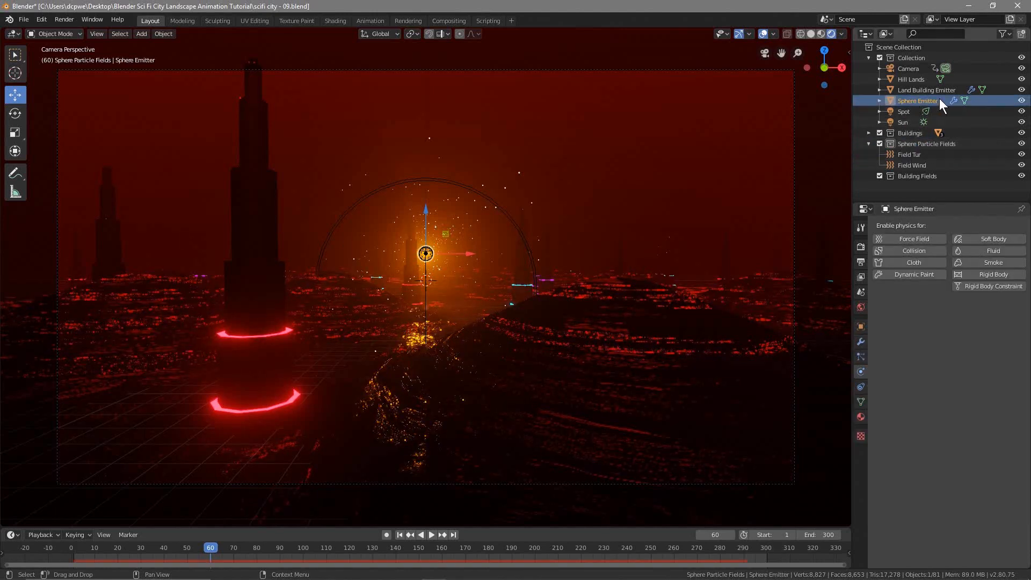
pyautogui.click(860, 357)
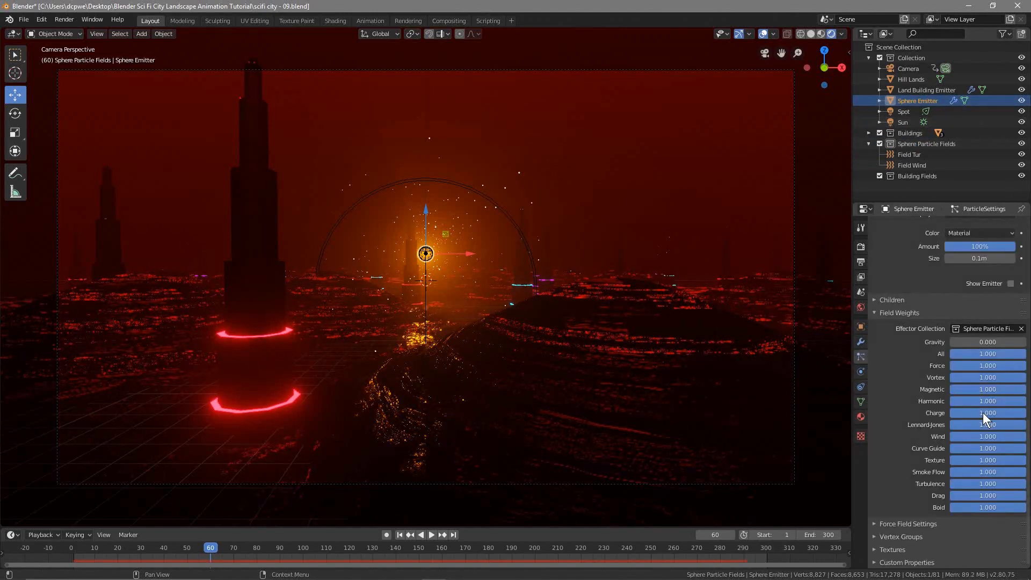
pyautogui.scroll(5, 982, 416)
pyautogui.scroll(5, 977, 404)
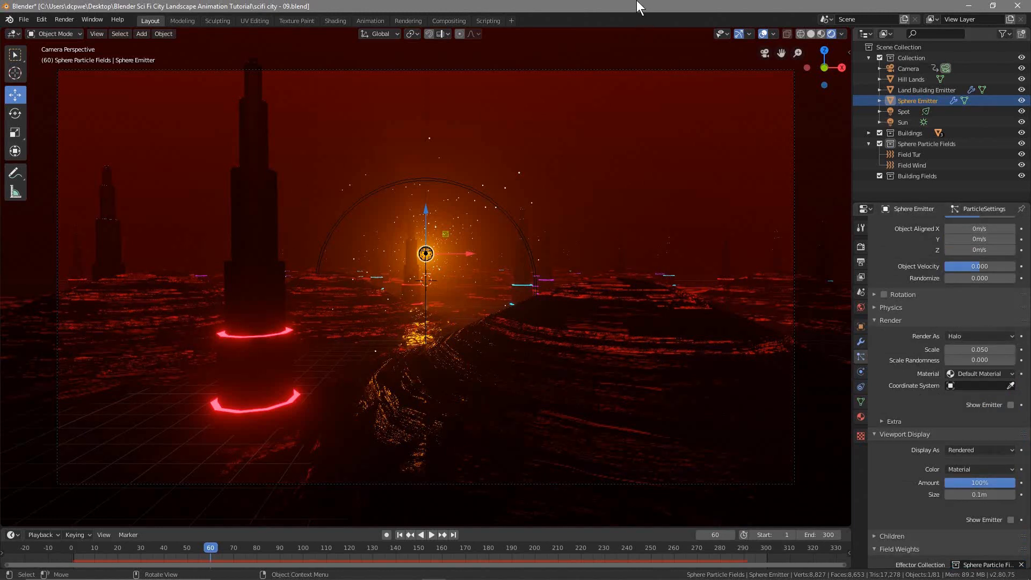
pyautogui.hotkey('ctrl', 's')
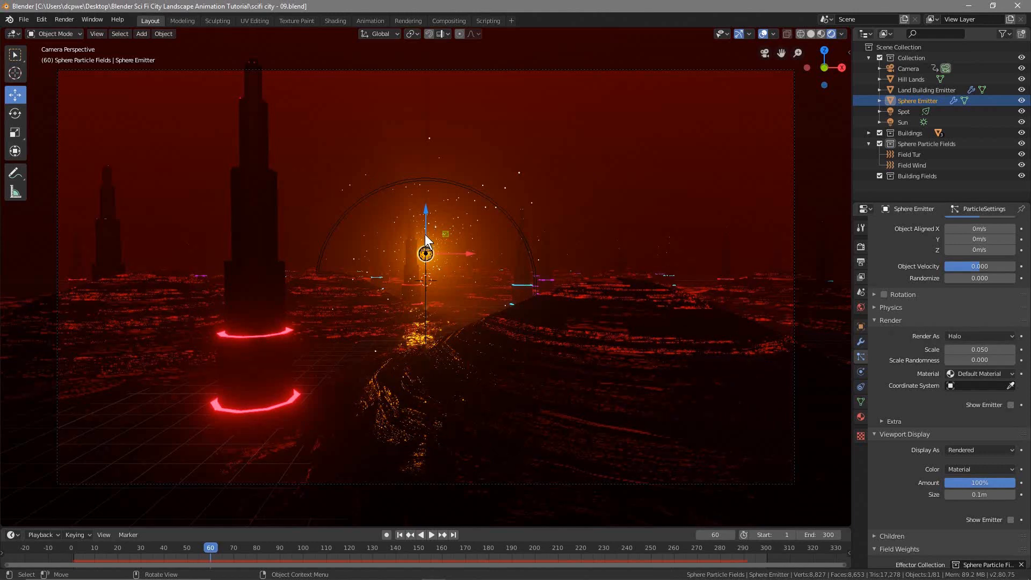
# Add a UV sphere mesh to the scene
pyautogui.hotkey('shift', 'a')
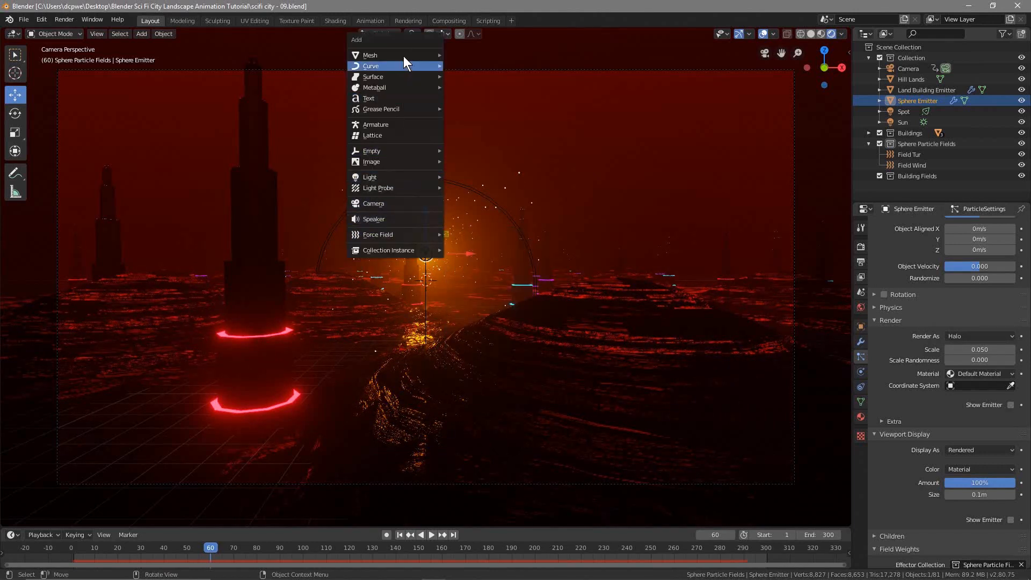
pyautogui.moveTo(404, 55)
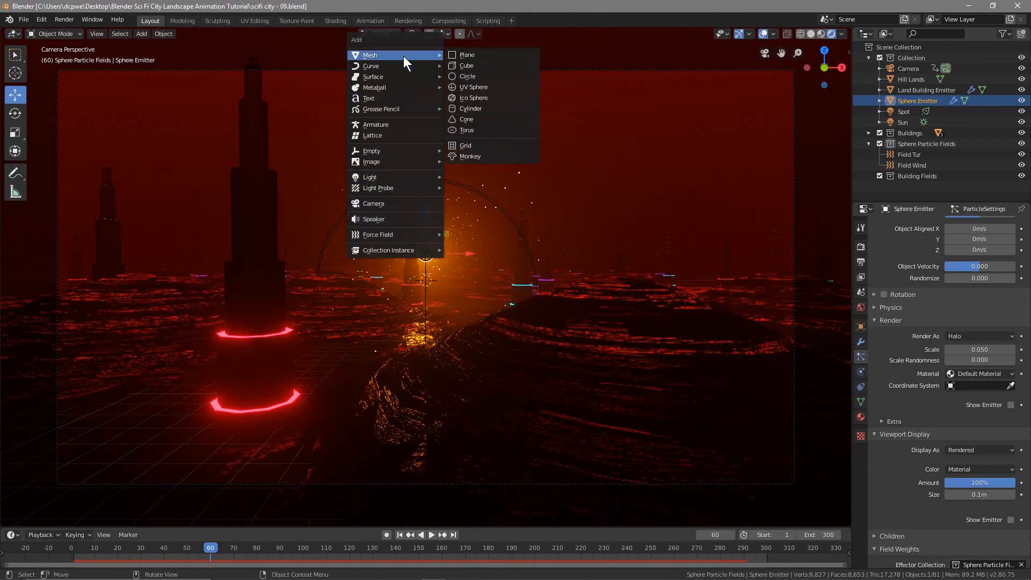
pyautogui.click(479, 86)
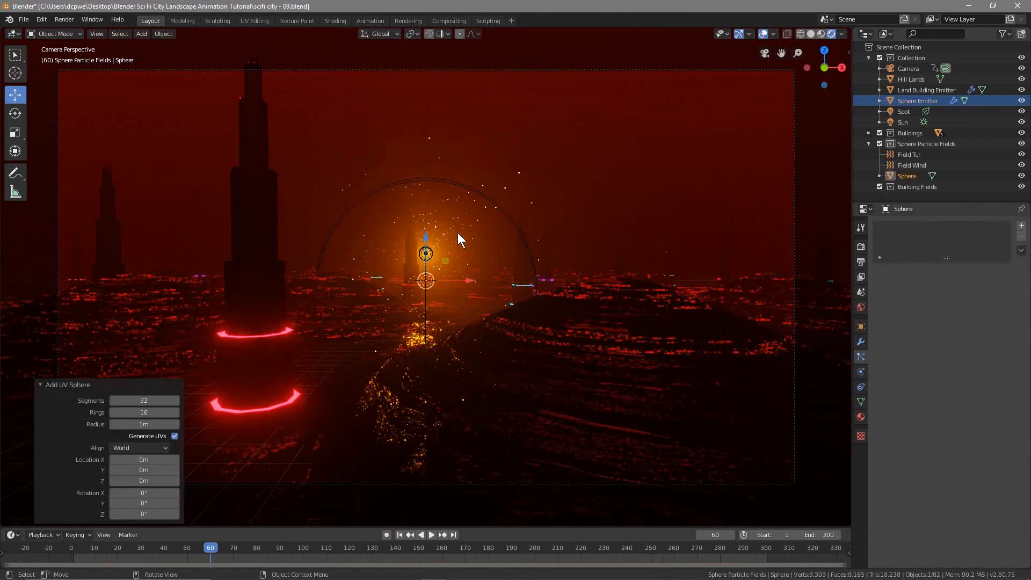
# Look up the Sphere Emitter's location for positioning the new UV sphere, and reselect that sphere
pyautogui.click(860, 326)
pyautogui.click(980, 270)
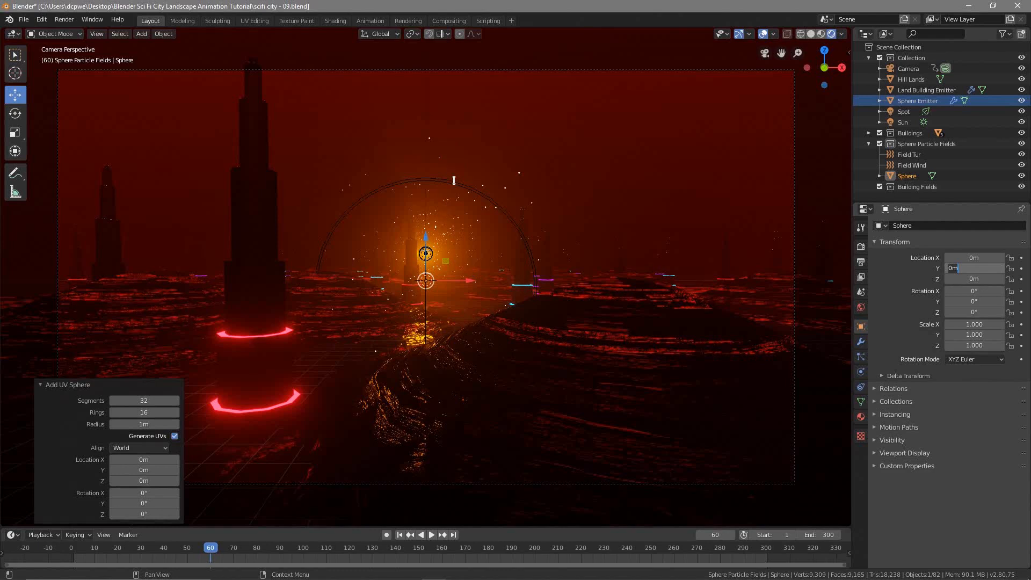
pyautogui.click(824, 219)
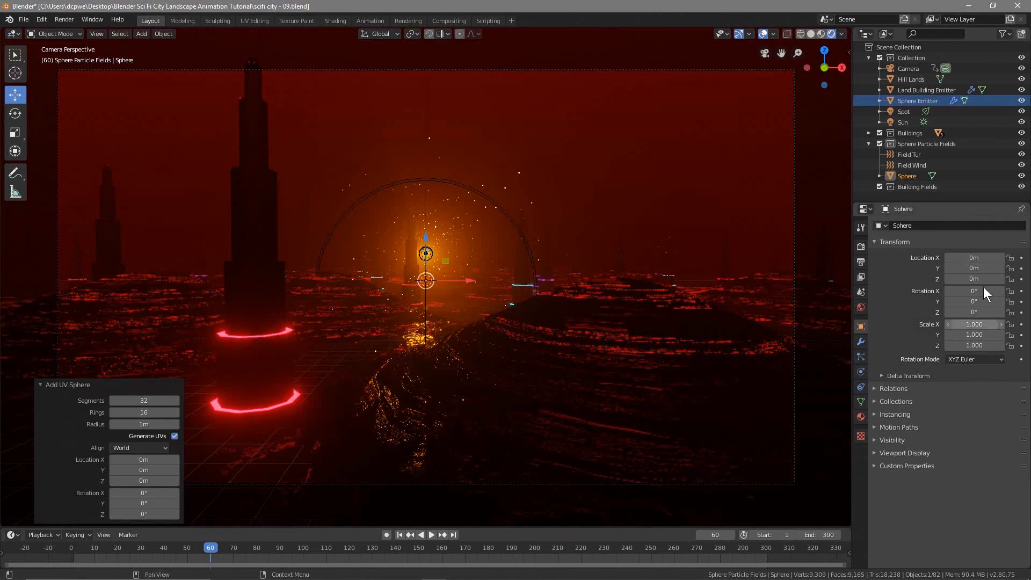
pyautogui.click(910, 102)
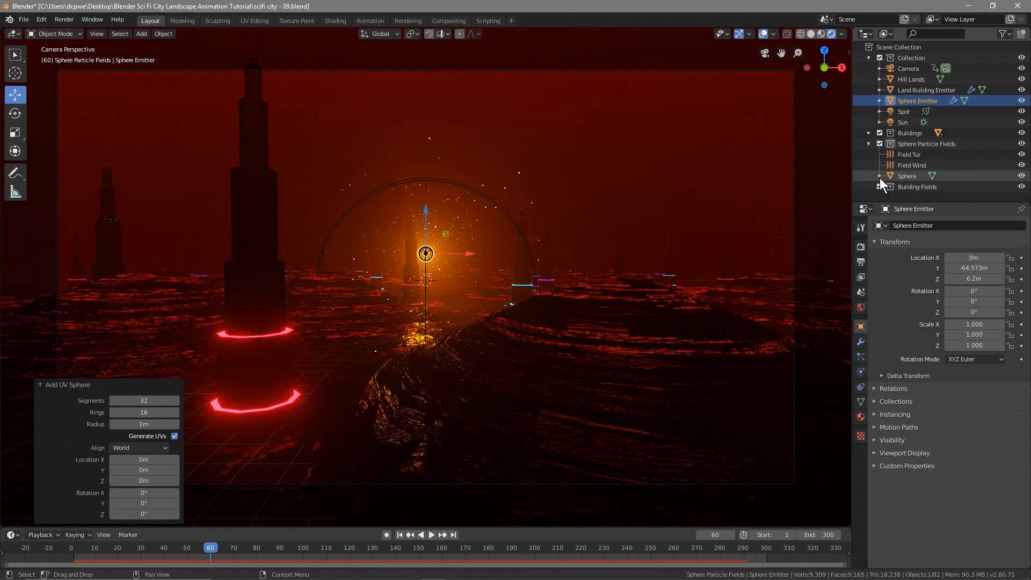
pyautogui.click(899, 176)
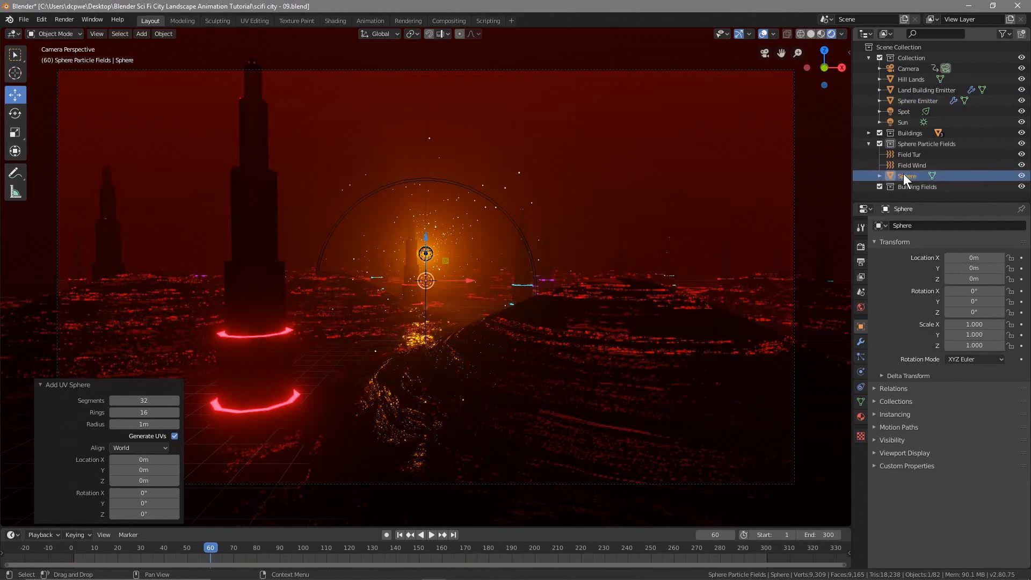
# Rename the new UV sphere to Sphere Particle and move it from Sphere Particle Fields into the main Collection
pyautogui.moveTo(907, 176)
pyautogui.mouseDown()
pyautogui.moveTo(935, 99)
pyautogui.moveTo(924, 156)
pyautogui.moveTo(907, 175)
pyautogui.mouseUp()
pyautogui.doubleClick(912, 175)
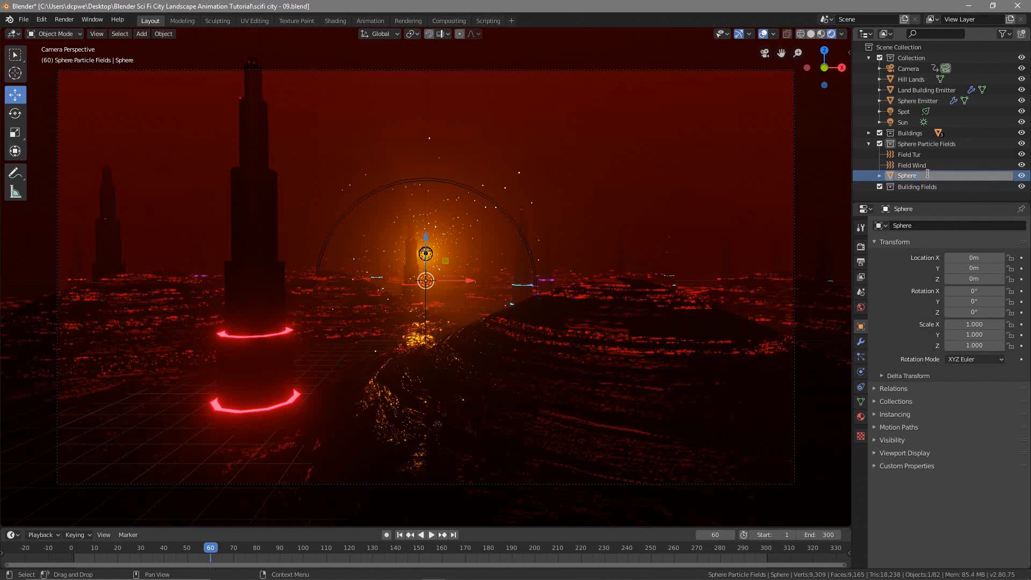
pyautogui.write('P')
pyautogui.press('Return')
pyautogui.moveTo(910, 171); pyautogui.dragTo(936, 61)
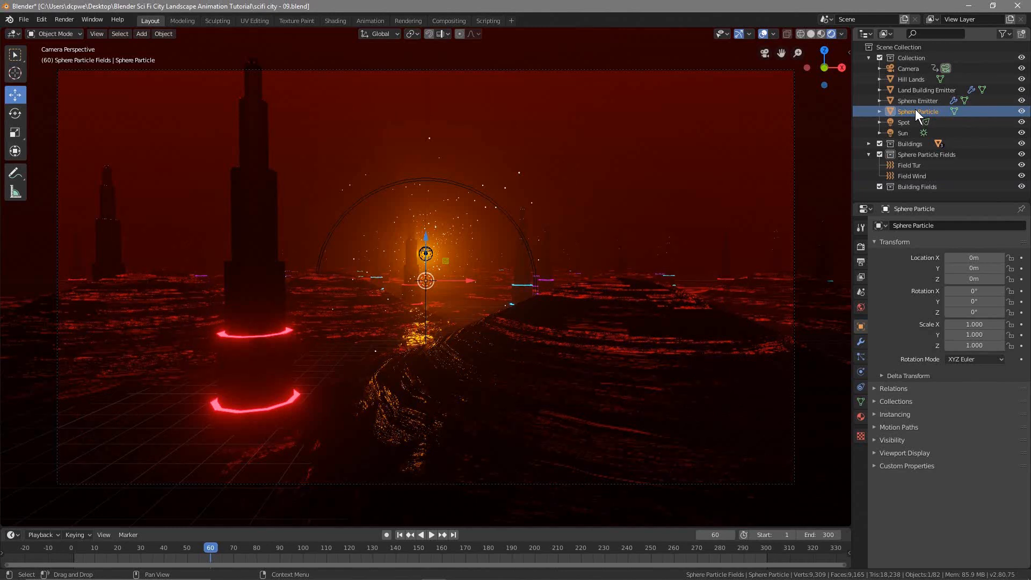
# Raise the Sphere Particle straight up to a Z location of about 138 m, well above the camera frame
pyautogui.scroll(-2, 436, 248)
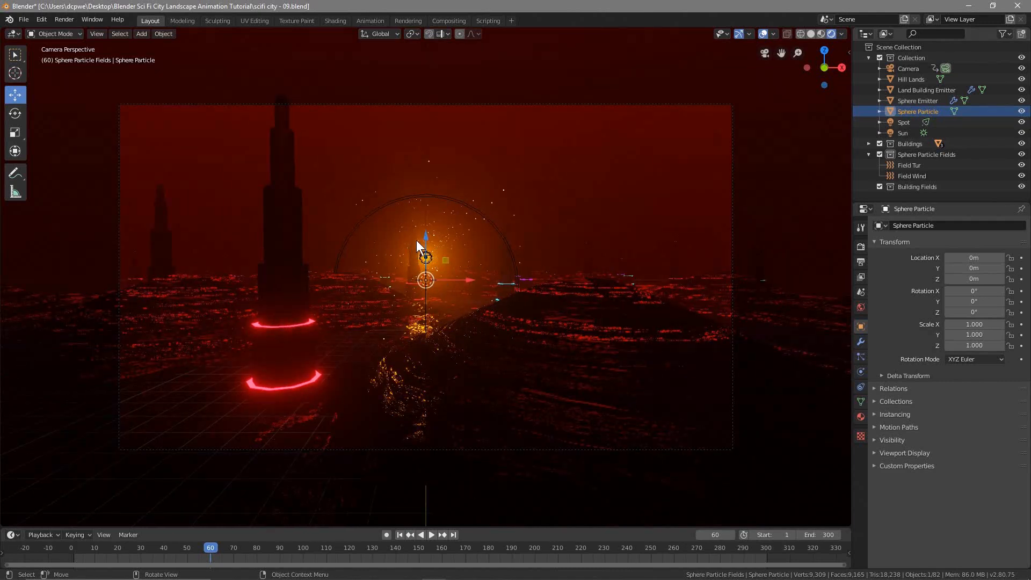
pyautogui.moveTo(422, 237); pyautogui.dragTo(452, 477)
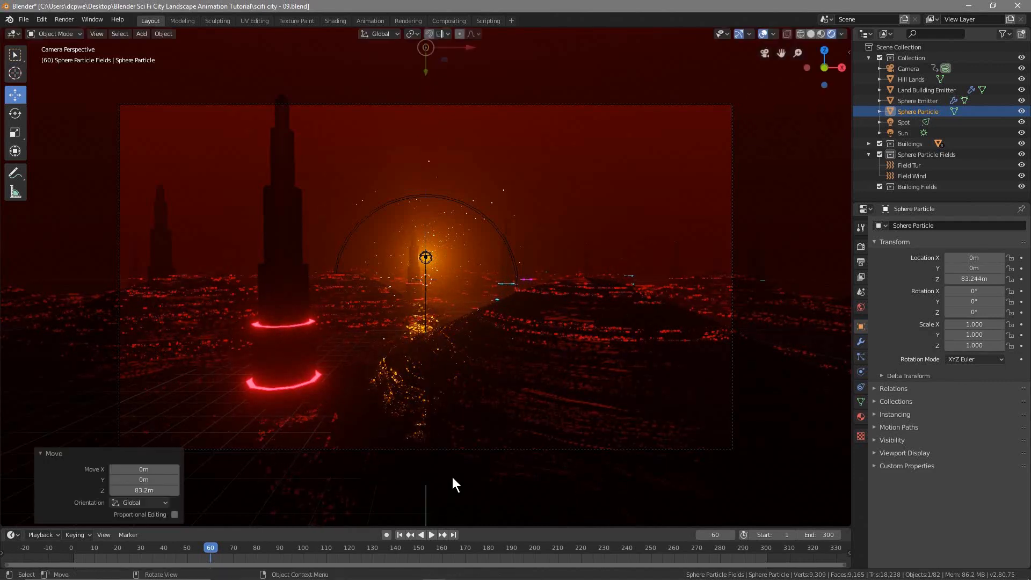
pyautogui.scroll(-3, 452, 477)
pyautogui.moveTo(429, 94); pyautogui.dragTo(438, 507)
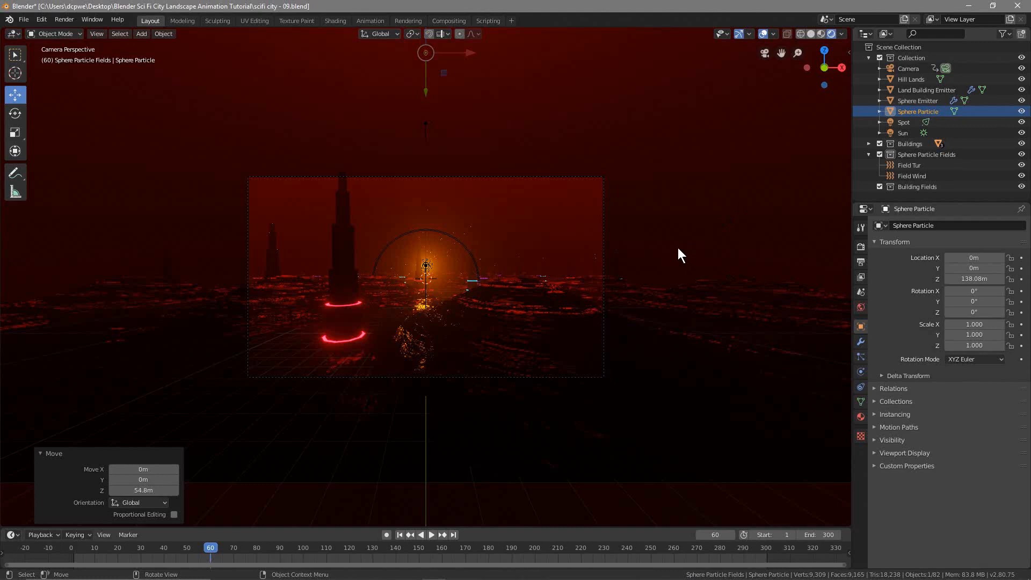
# Lock the 3D view to the Sphere Particle object and frame it up close
pyautogui.press('n')
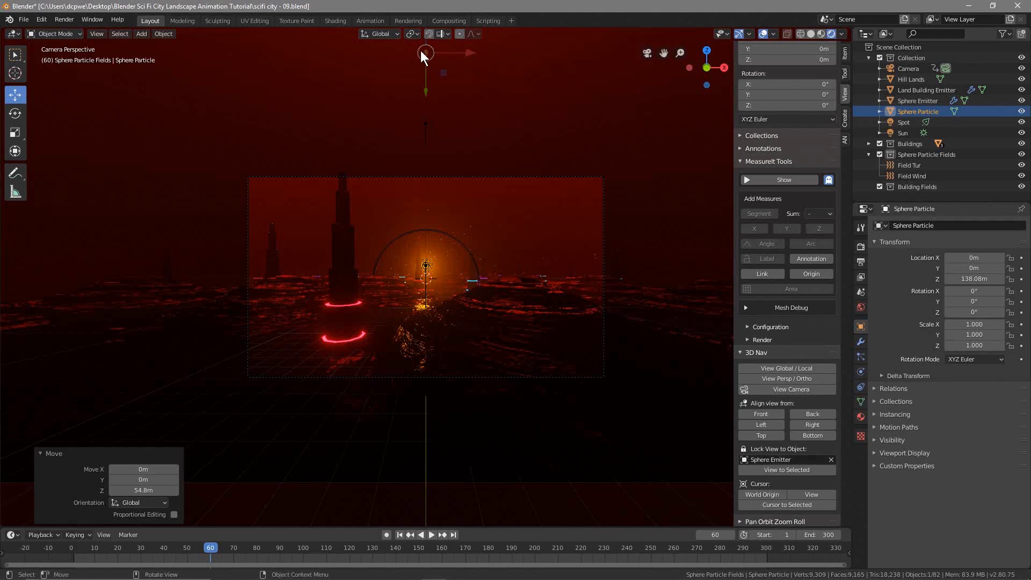
pyautogui.click(783, 459)
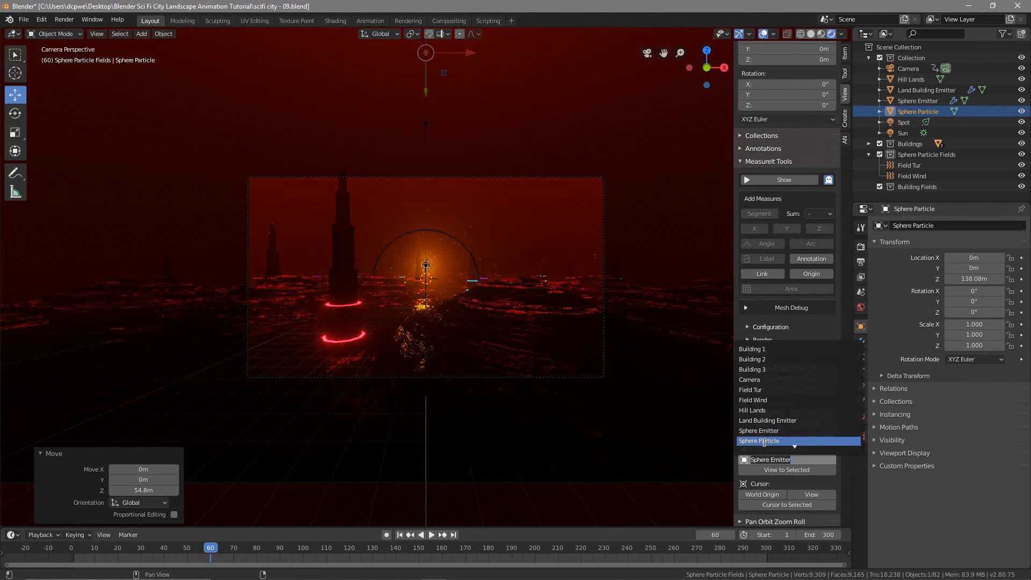
pyautogui.click(764, 441)
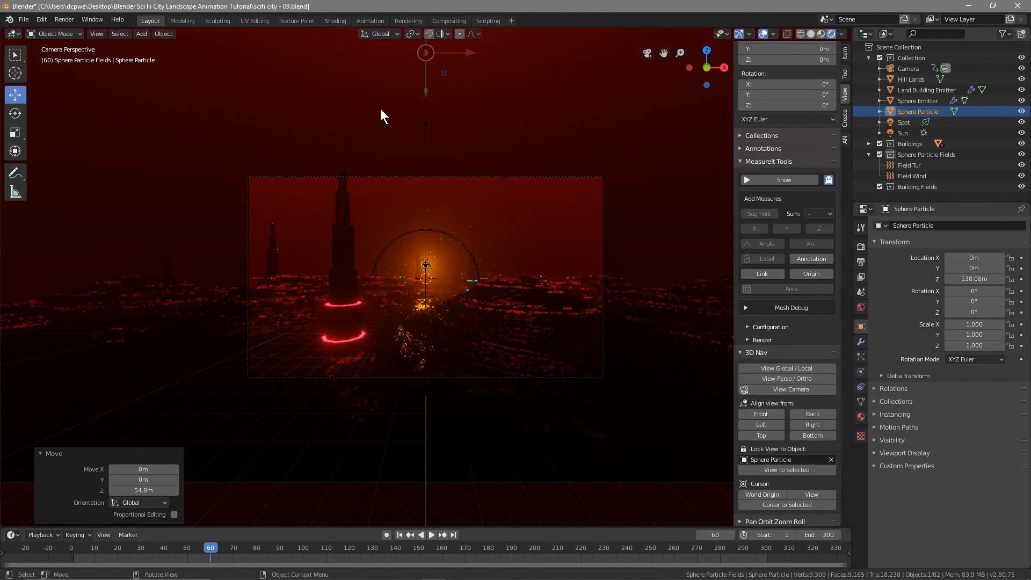
pyautogui.press('KP_Decimal')
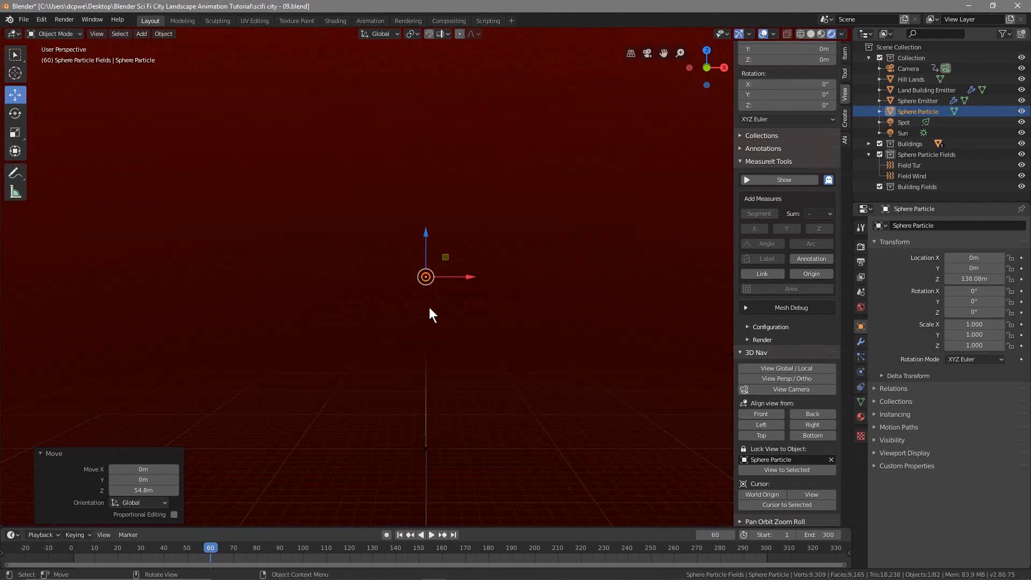
pyautogui.moveTo(550, 365)
pyautogui.mouseDown(button='middle')
pyautogui.moveTo(512, 375)
pyautogui.moveTo(495, 400)
pyautogui.moveTo(494, 486)
pyautogui.moveTo(499, 383)
pyautogui.mouseUp(button='middle')
pyautogui.scroll(-5, 511, 375)
pyautogui.scroll(1, 457, 354)
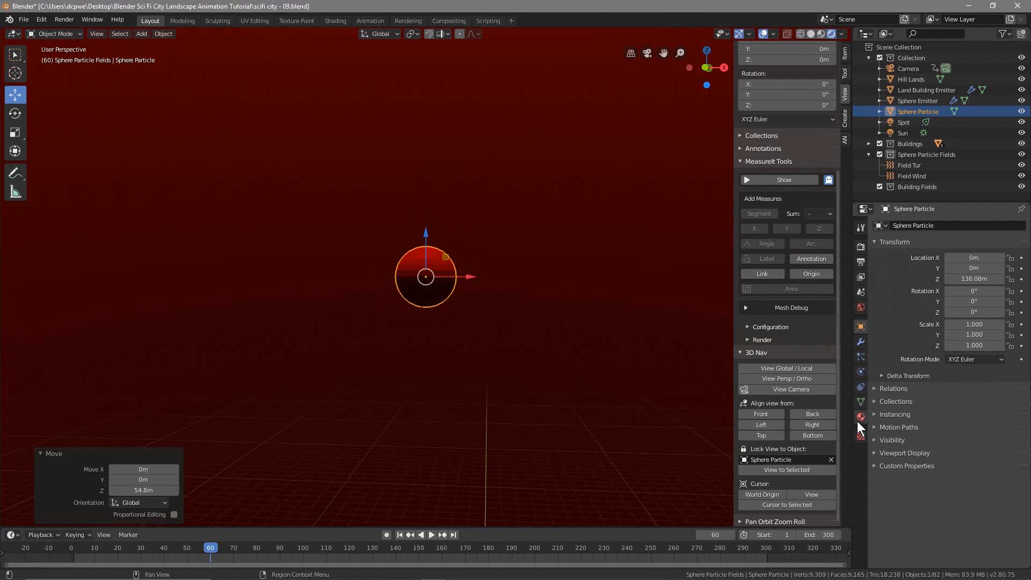
# Create a new material on the Sphere Particle object and name it Sphere Particle
pyautogui.click(860, 417)
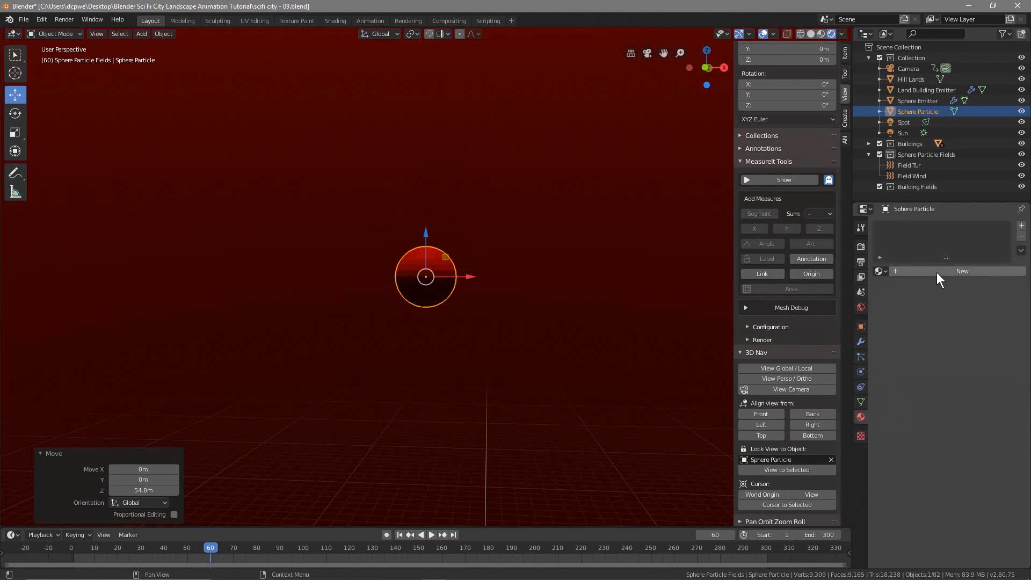
pyautogui.click(937, 272)
pyautogui.click(920, 110)
pyautogui.doubleClick(929, 271)
pyautogui.write('Sphere Particle')
pyautogui.press('Return')
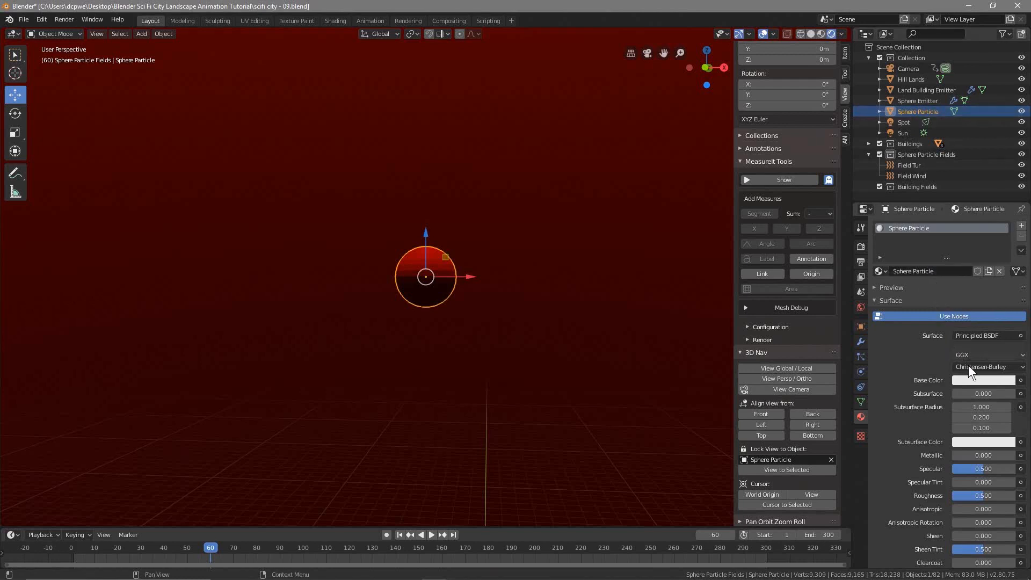
# Make the Sphere Particle material an Emission shader with strength 10 and a cyan colour
pyautogui.click(970, 336)
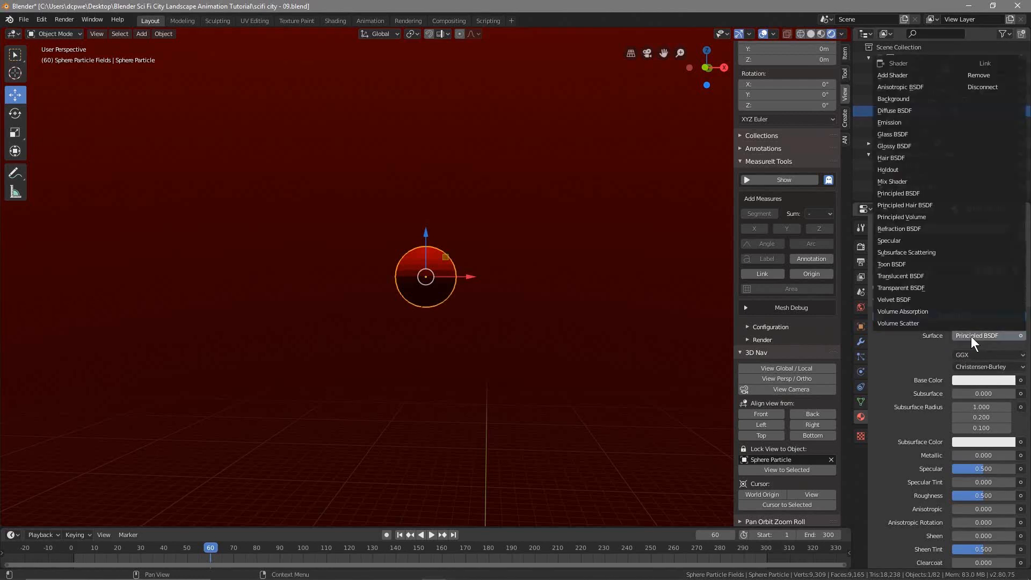
pyautogui.click(889, 122)
pyautogui.click(993, 370)
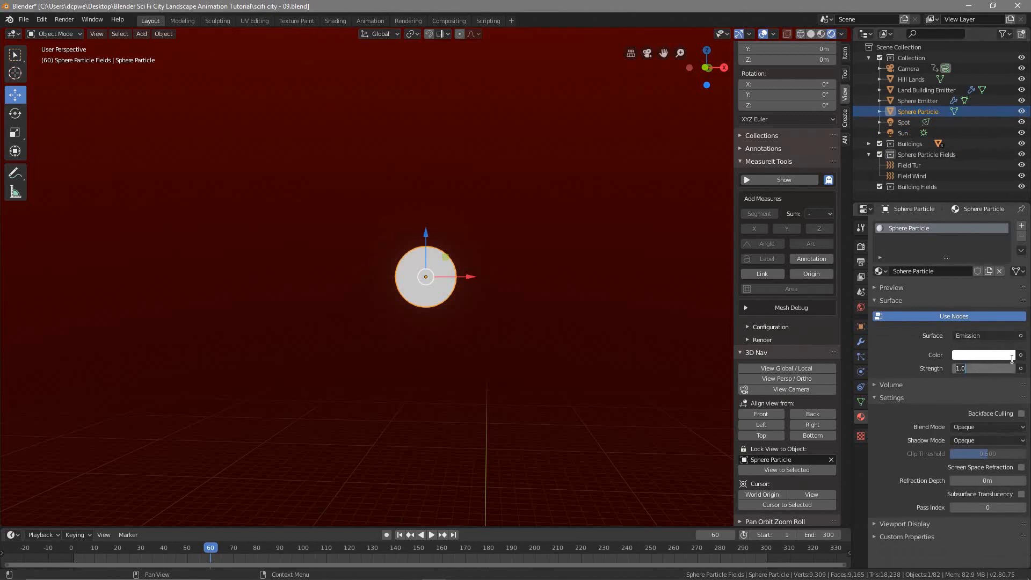
pyautogui.write('5')
pyautogui.press('Return')
pyautogui.click(995, 367)
pyautogui.write('10')
pyautogui.press('Return')
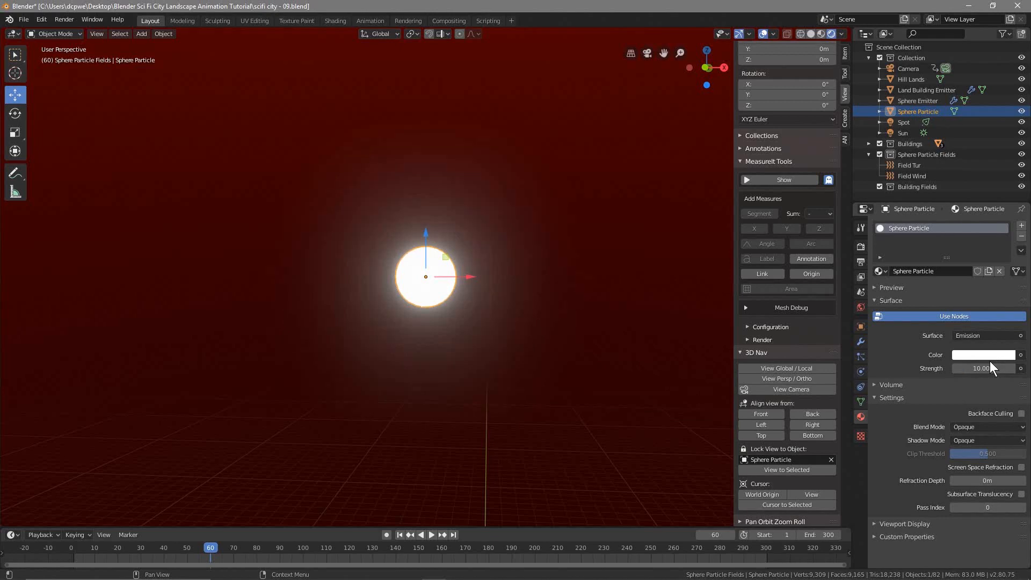
pyautogui.click(988, 355)
pyautogui.moveTo(959, 240); pyautogui.dragTo(959, 199)
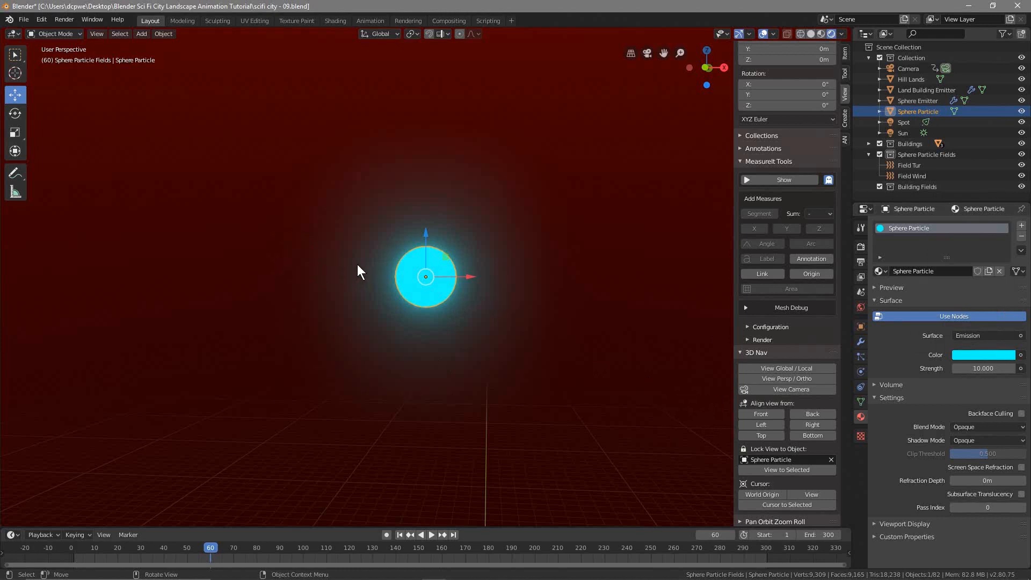
# Render the Sphere Emitter's particles as the Sphere Particle object, with scale randomness set to 1
pyautogui.click(917, 101)
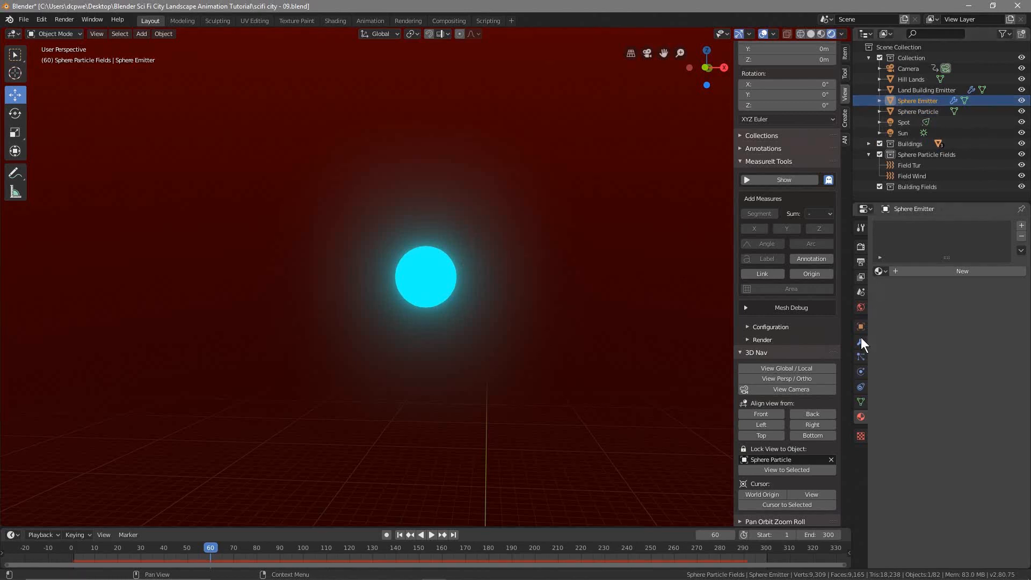
pyautogui.click(860, 355)
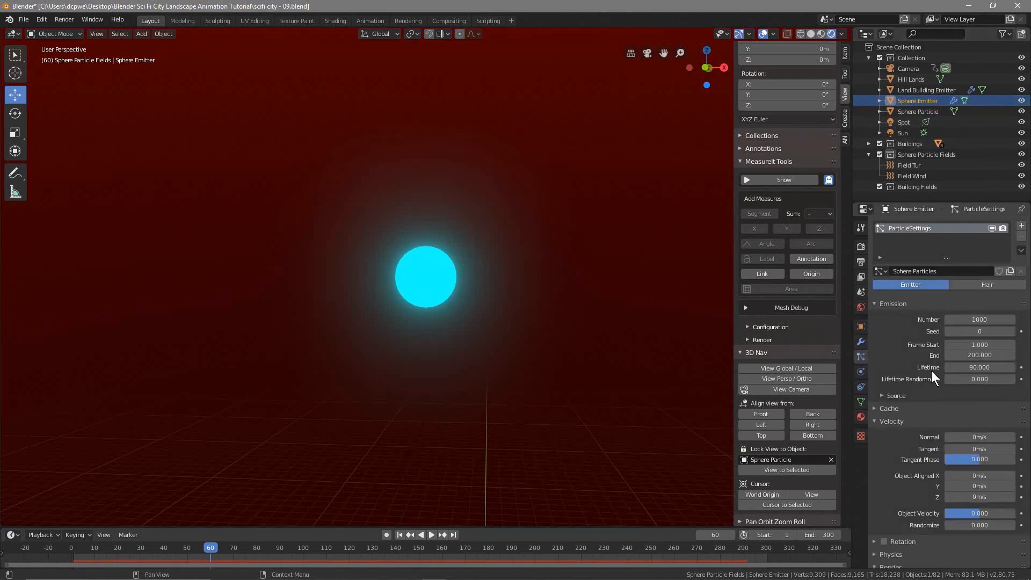
pyautogui.scroll(-8, 931, 371)
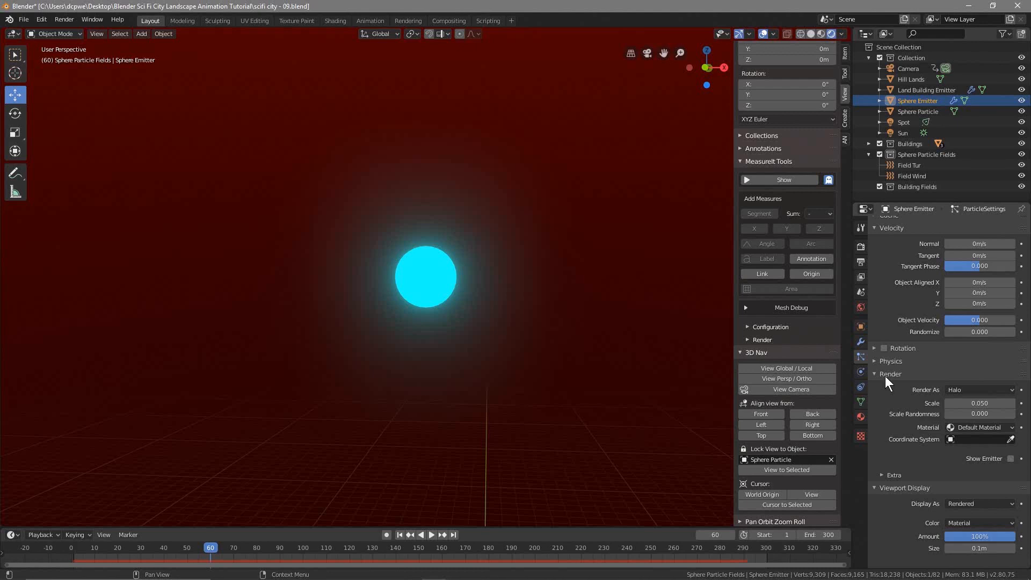
pyautogui.click(974, 391)
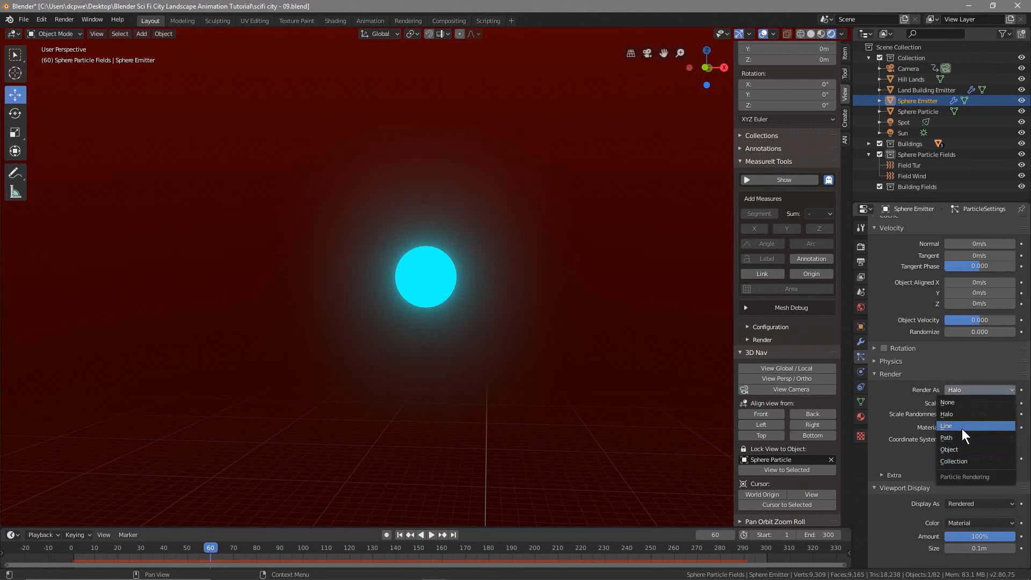
pyautogui.click(963, 450)
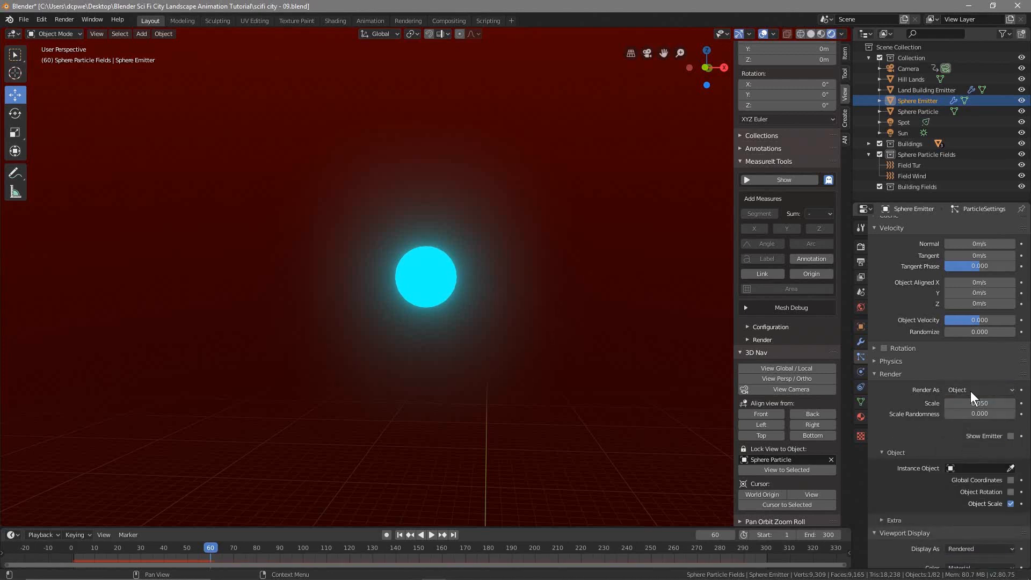
pyautogui.scroll(-3, 913, 486)
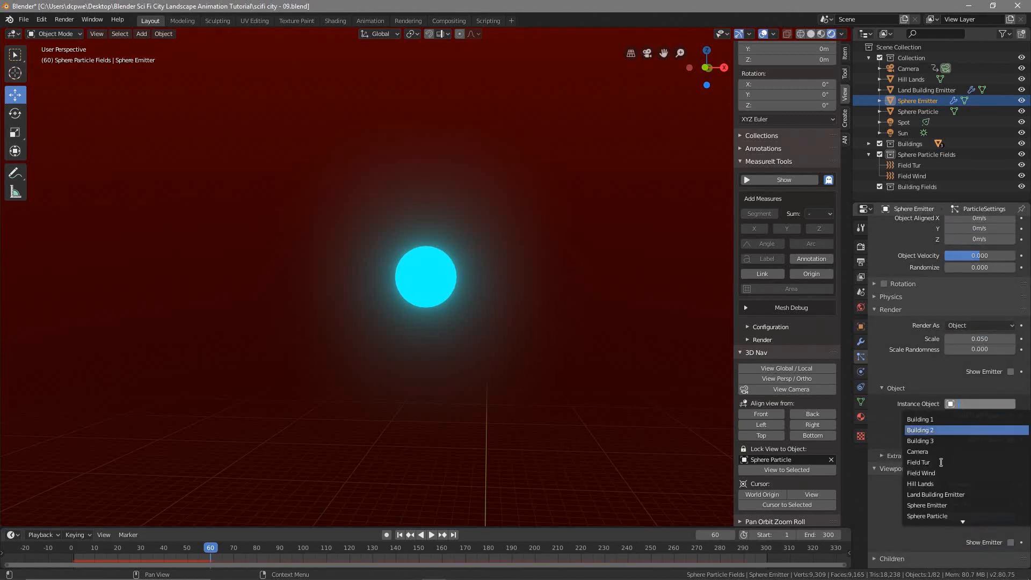
pyautogui.click(933, 517)
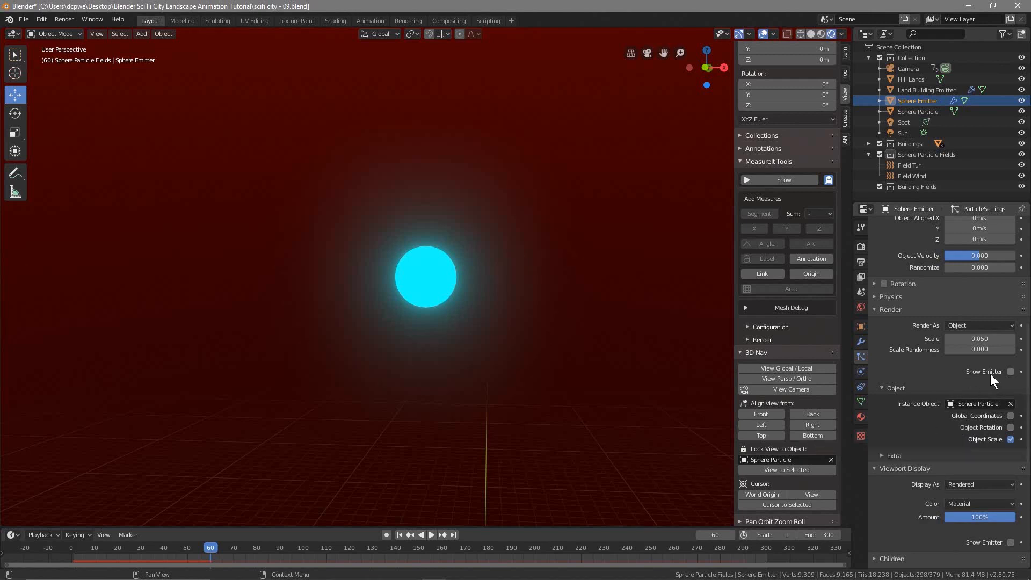
pyautogui.moveTo(959, 347); pyautogui.dragTo(981, 349)
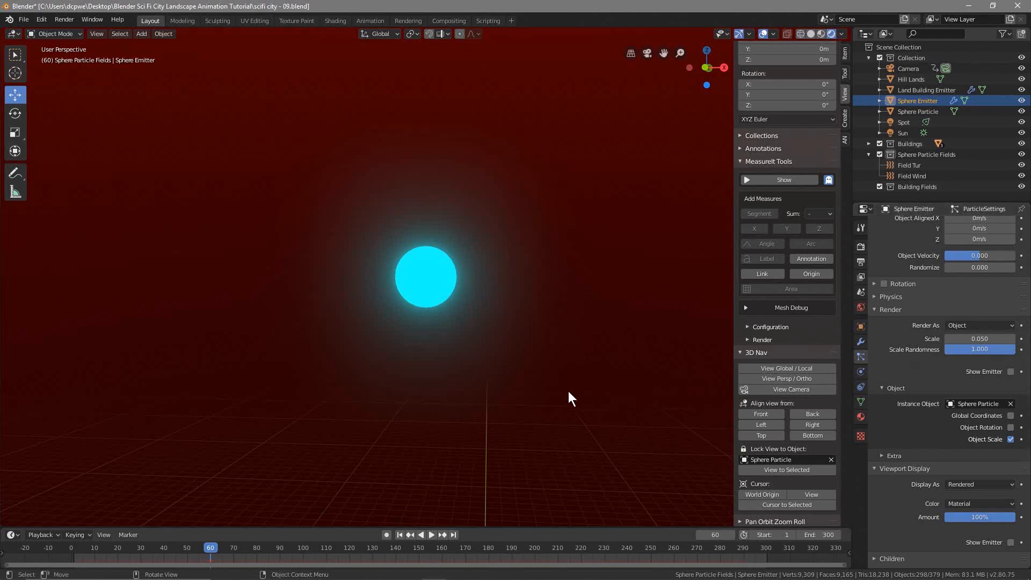
# Play the animation from frame 1 through the camera with viewport overlays hidden to check the particles, and return to frame 1
pyautogui.press('KP_0')
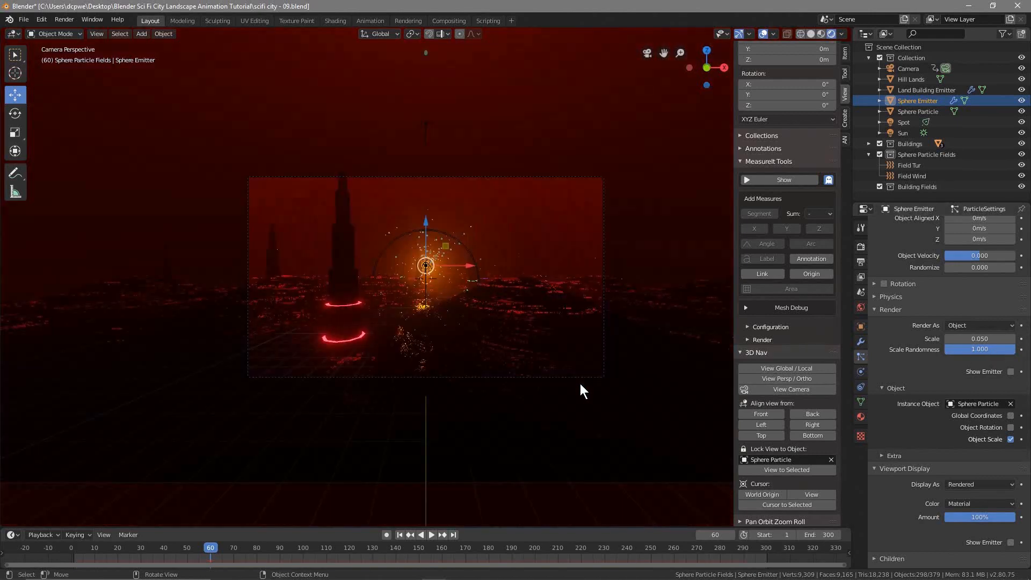
pyautogui.click(400, 535)
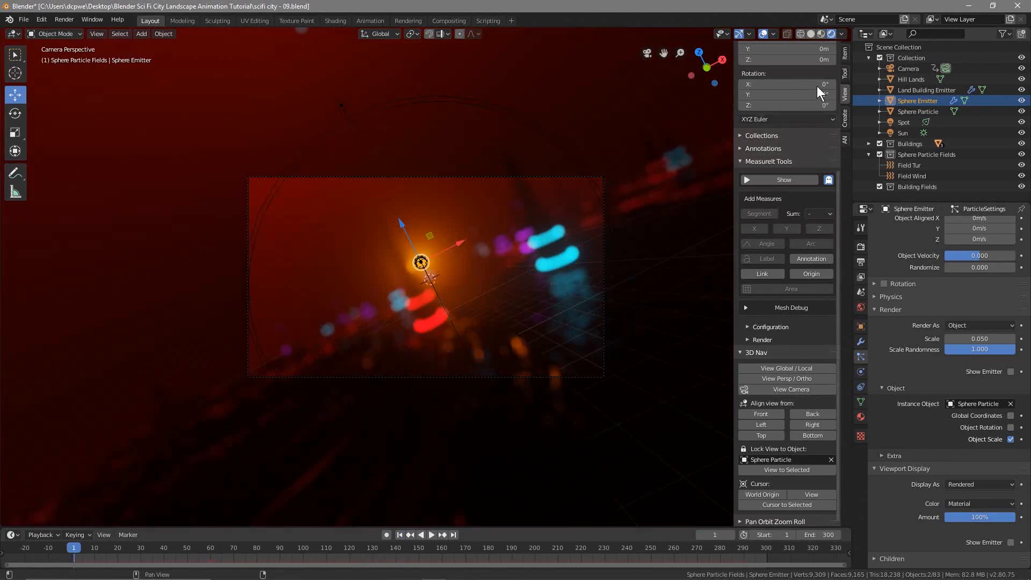
pyautogui.press('n')
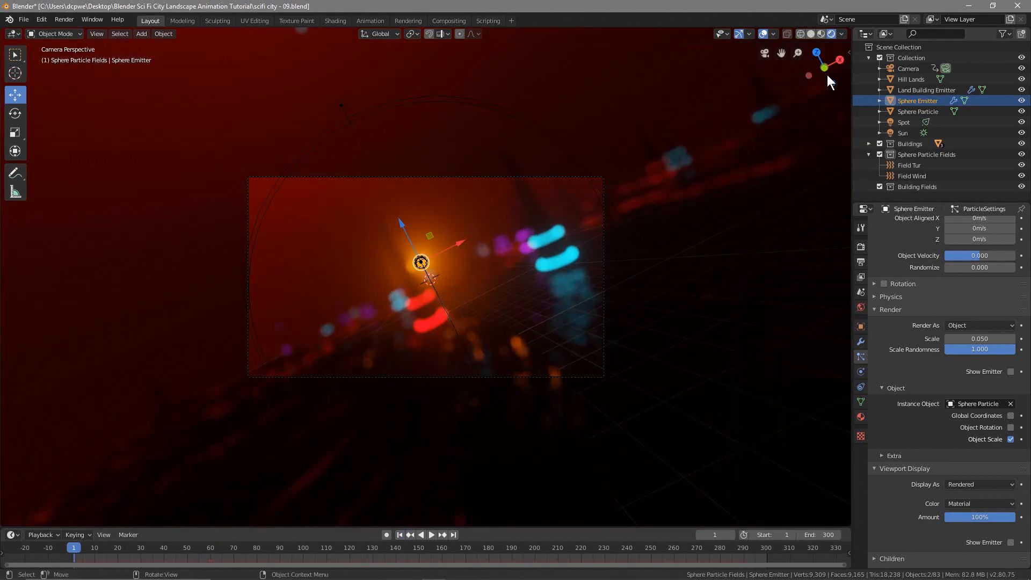
pyautogui.scroll(3, 451, 408)
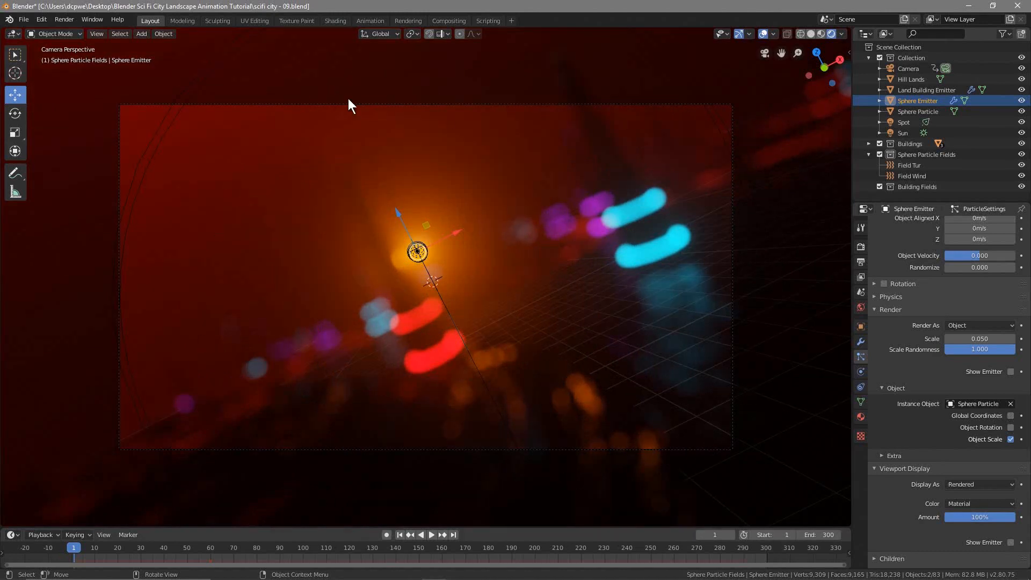
pyautogui.scroll(1, 530, 126)
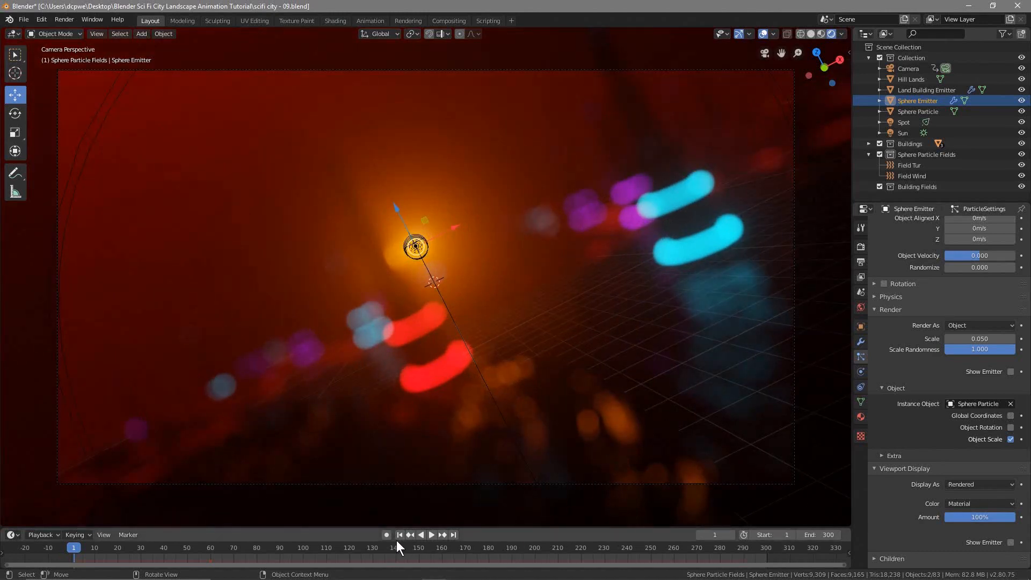
pyautogui.click(431, 535)
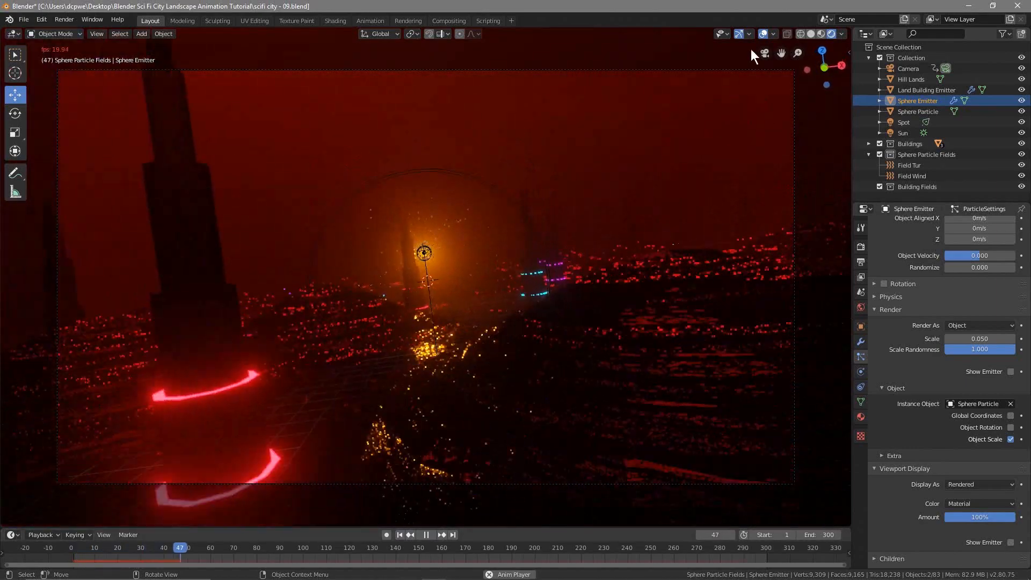
pyautogui.click(764, 33)
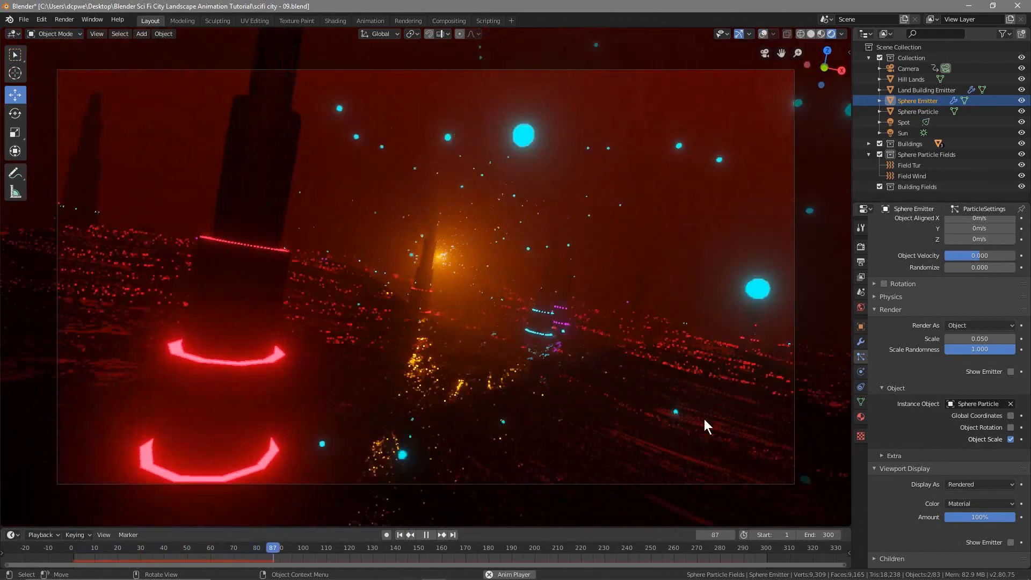
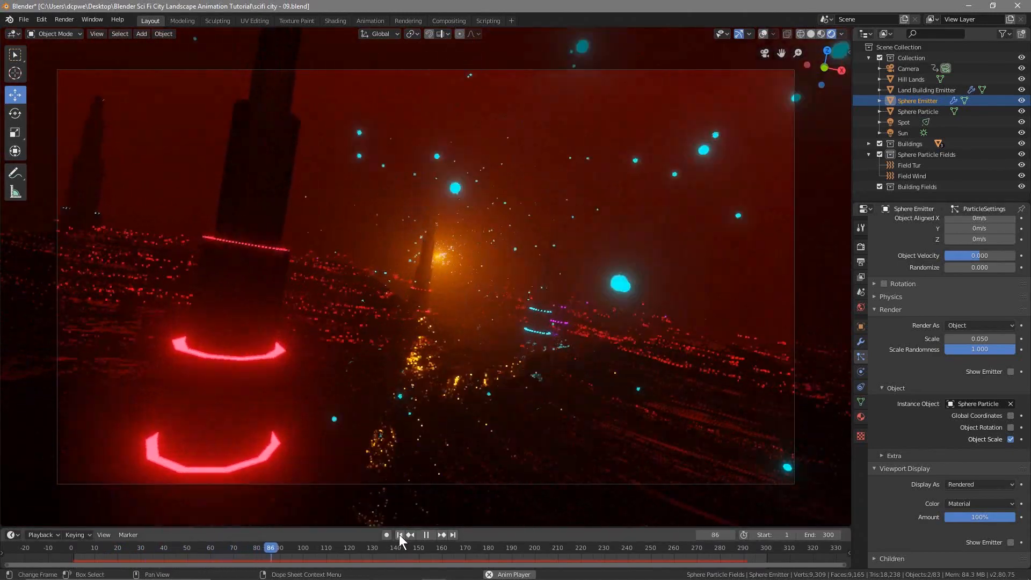
pyautogui.click(399, 534)
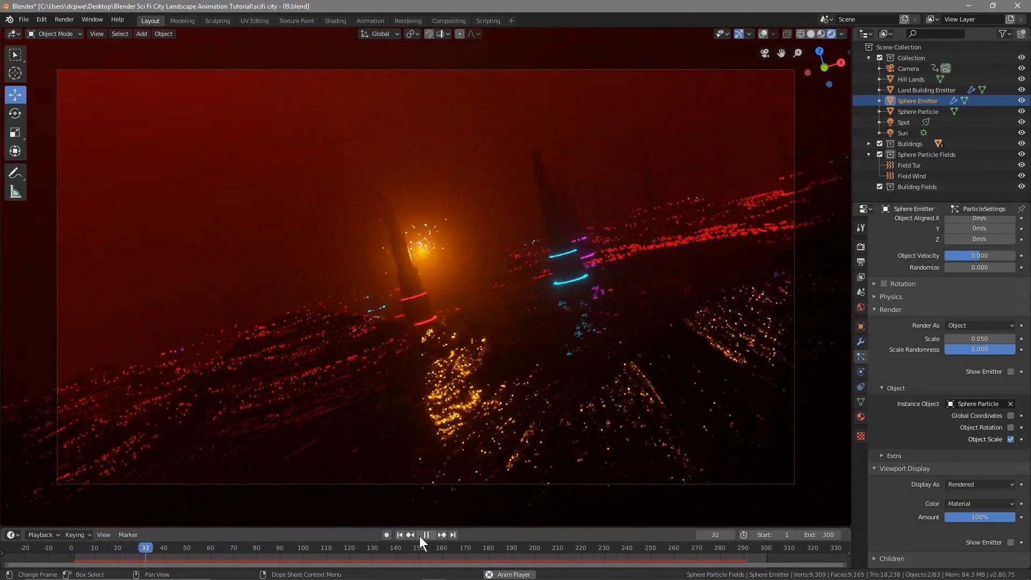
pyautogui.click(425, 534)
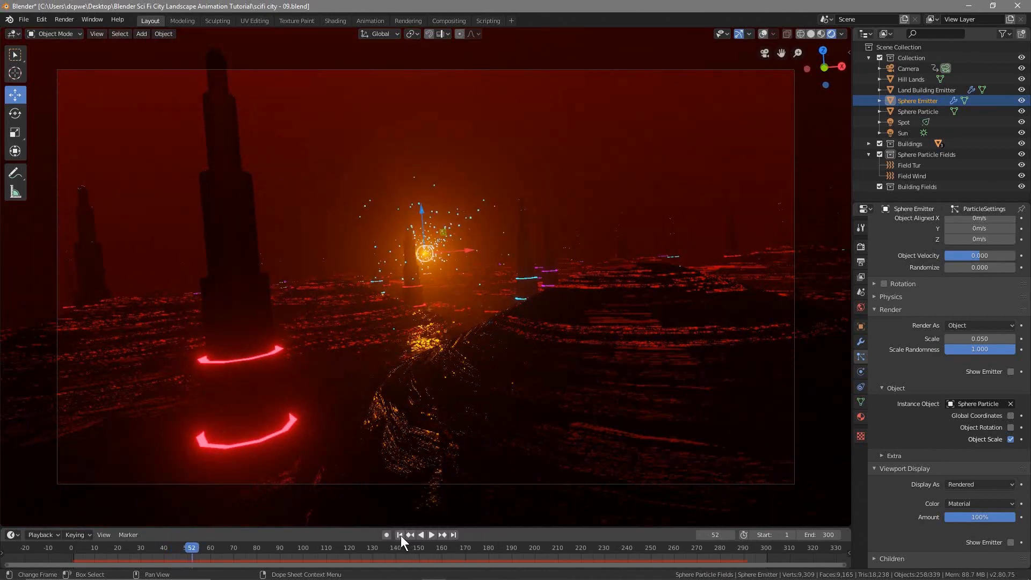
pyautogui.click(400, 536)
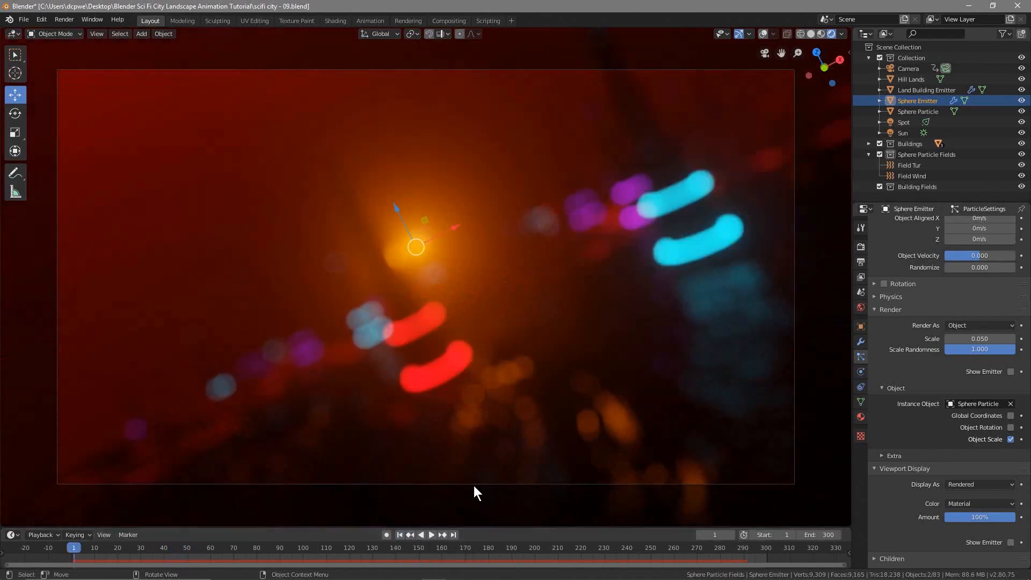
# Save the project as a new incremented version, scifi city - 10.blend
pyautogui.click(24, 19)
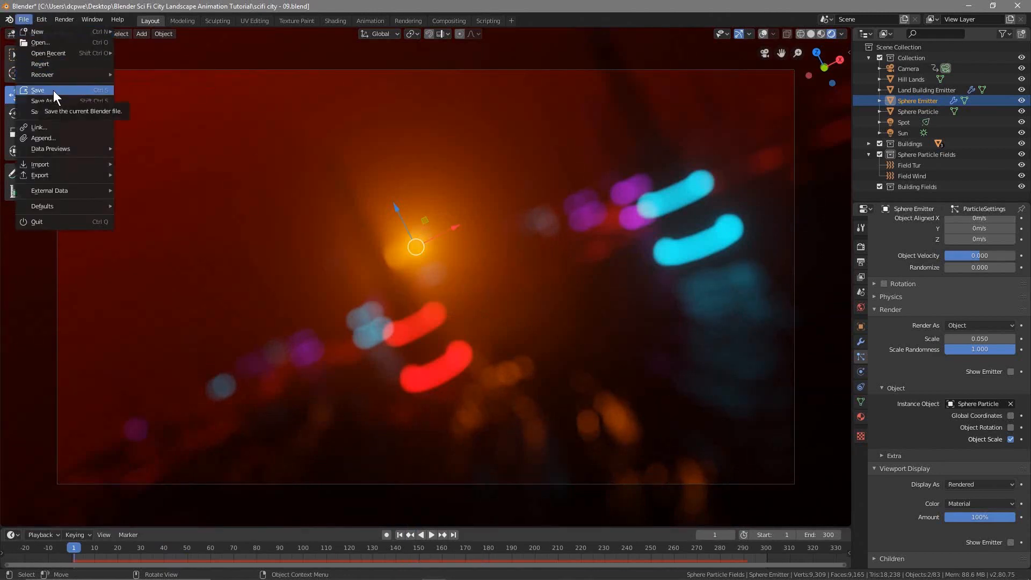
pyautogui.click(45, 101)
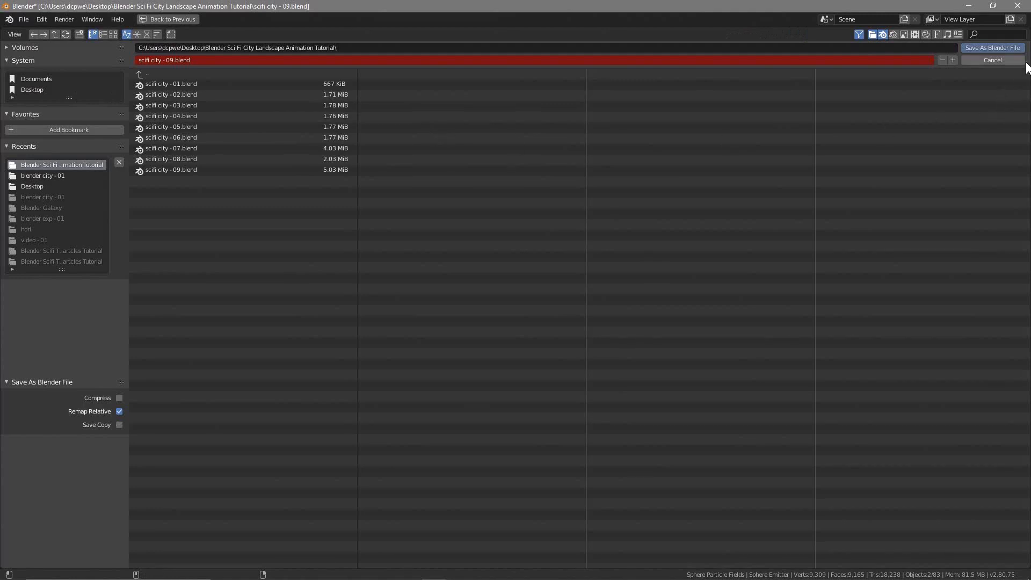
pyautogui.click(950, 59)
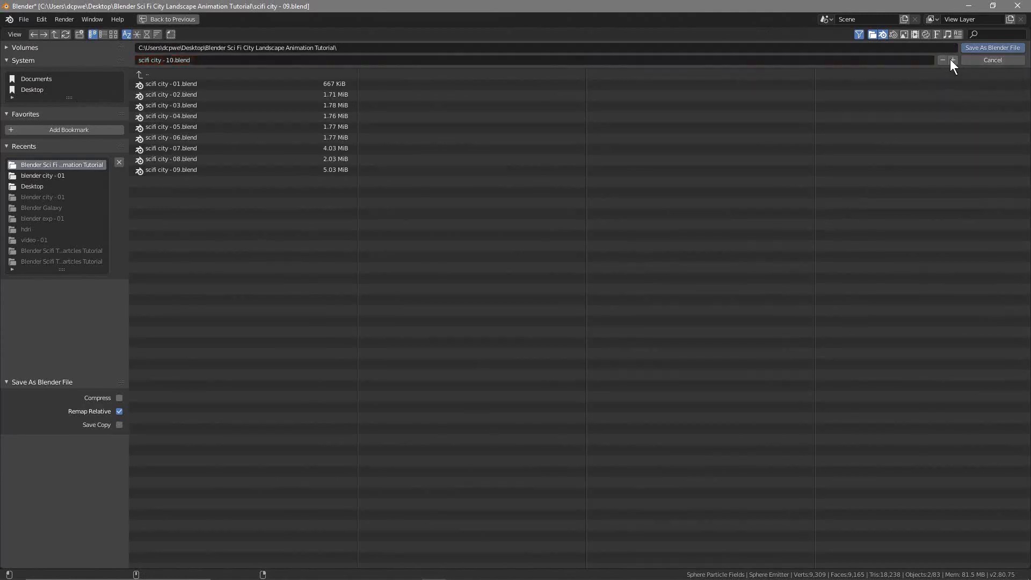
pyautogui.click(994, 46)
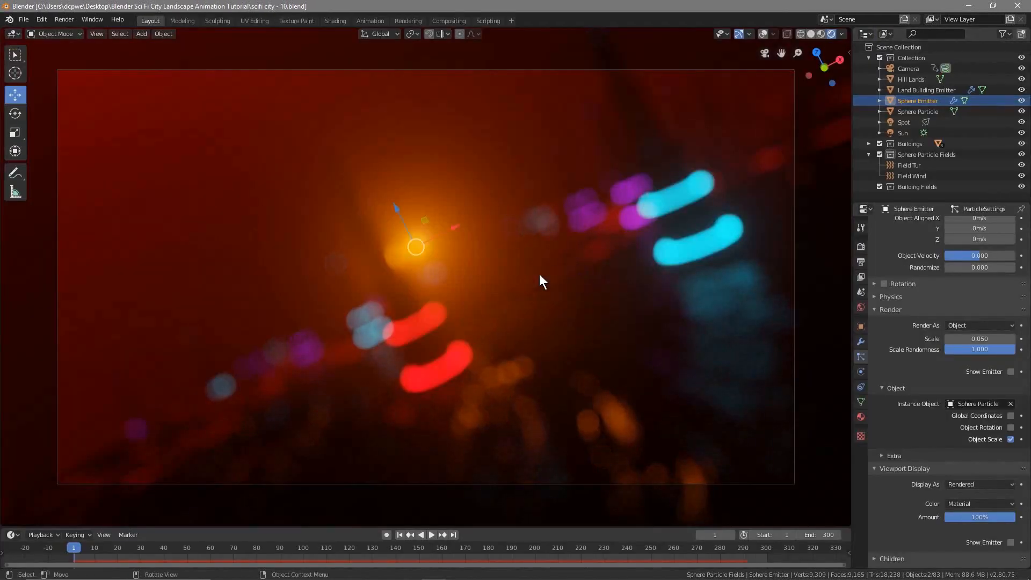
# Go to frame 60 of the animation and save the file
pyautogui.click(210, 546)
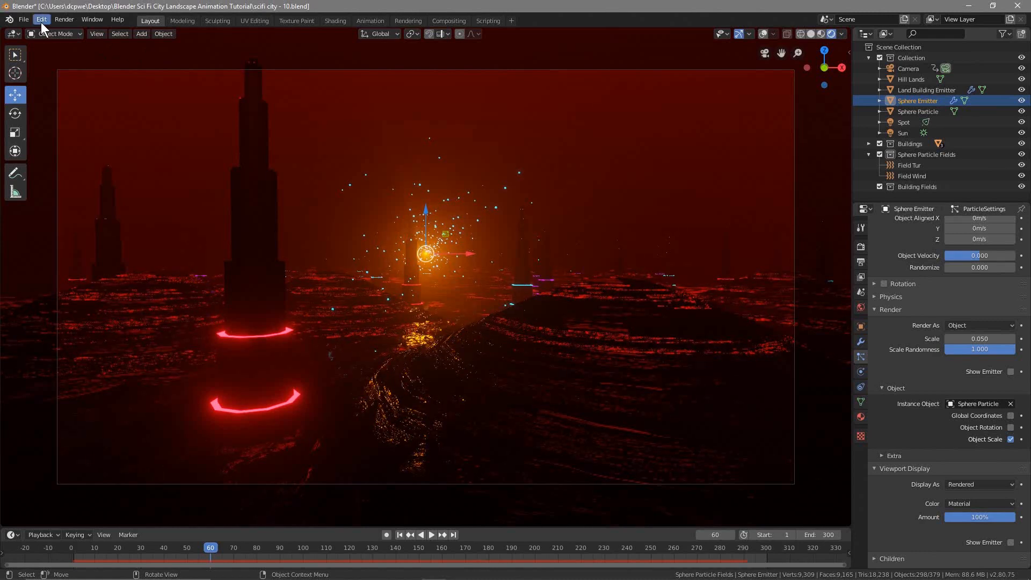
pyautogui.click(26, 18)
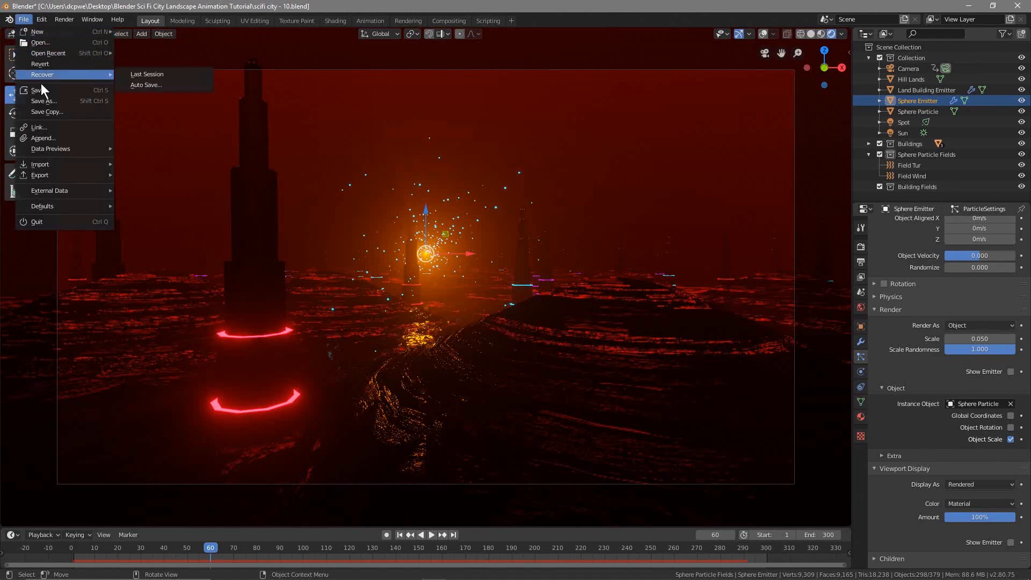
pyautogui.click(43, 89)
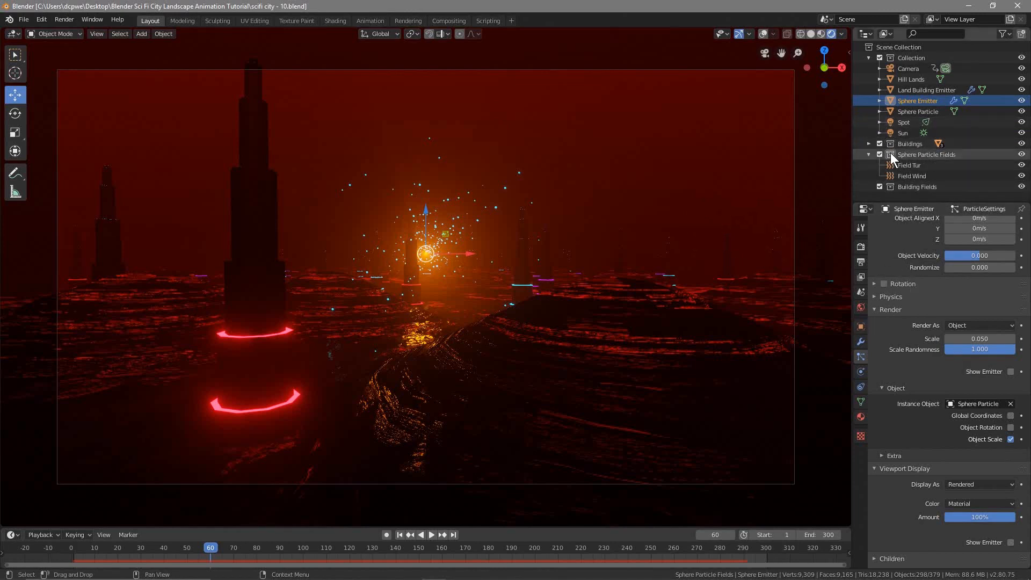
# Set the emission strength of Building 1's Building 1 Lights material to 150
pyautogui.click(869, 143)
pyautogui.click(907, 154)
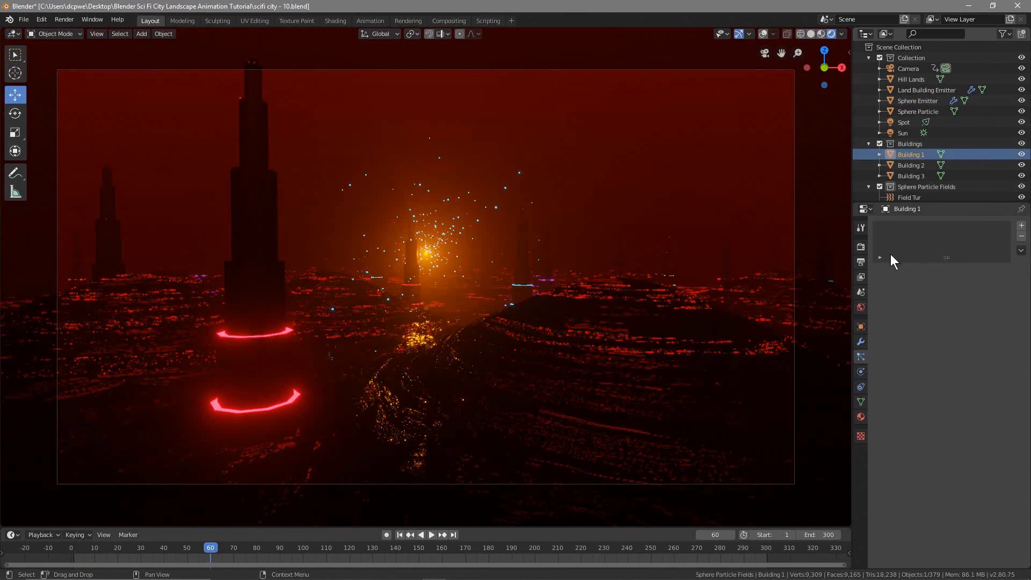
pyautogui.click(861, 417)
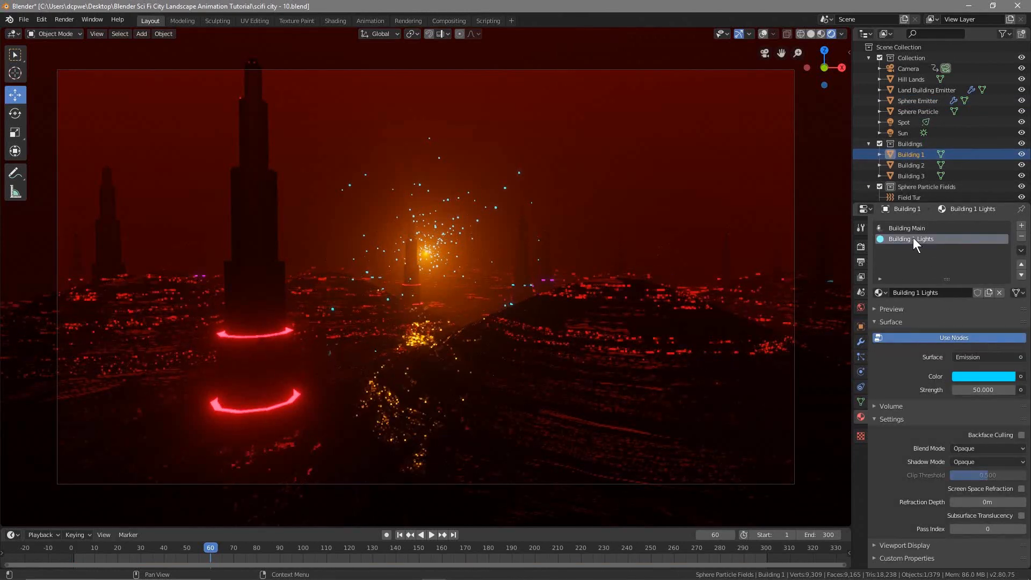
pyautogui.click(978, 389)
pyautogui.write('150')
pyautogui.press('Return')
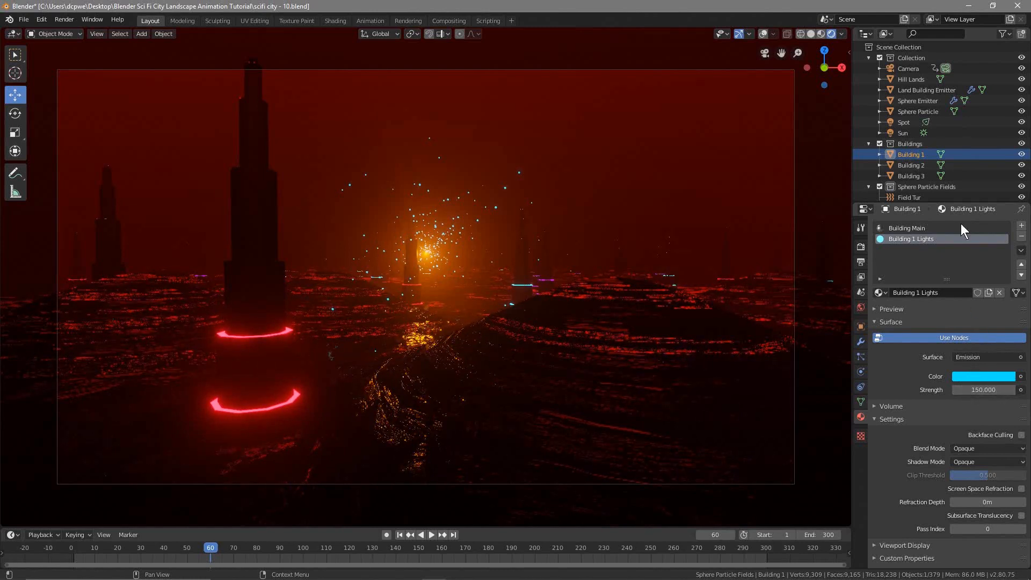
# Set the emission strength of Building 2's lights material to 150
pyautogui.click(913, 165)
pyautogui.click(978, 389)
pyautogui.write('150')
pyautogui.press('Return')
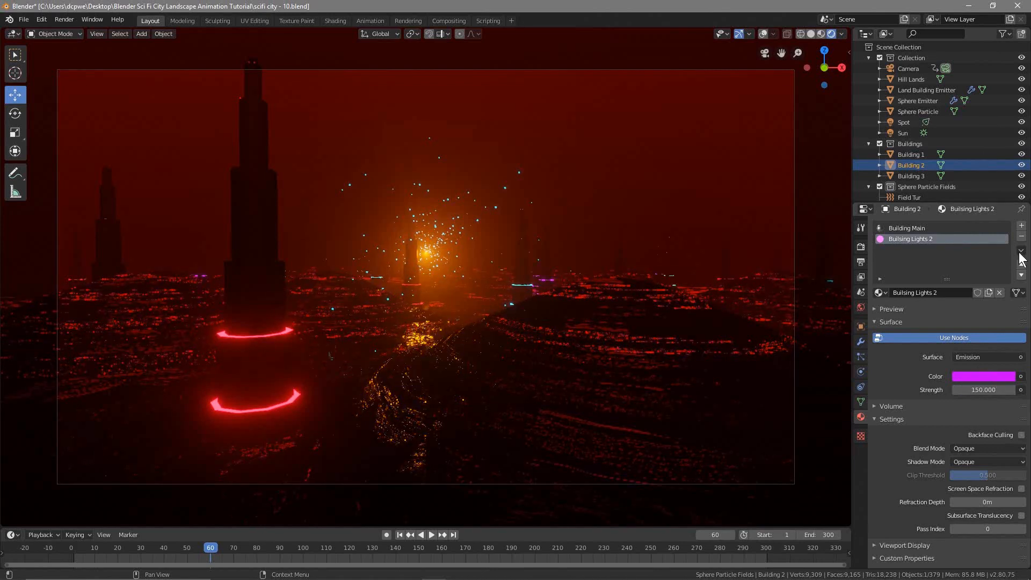
# Set the emission strength of Building 3's Building Light 3 material to 150
pyautogui.click(916, 177)
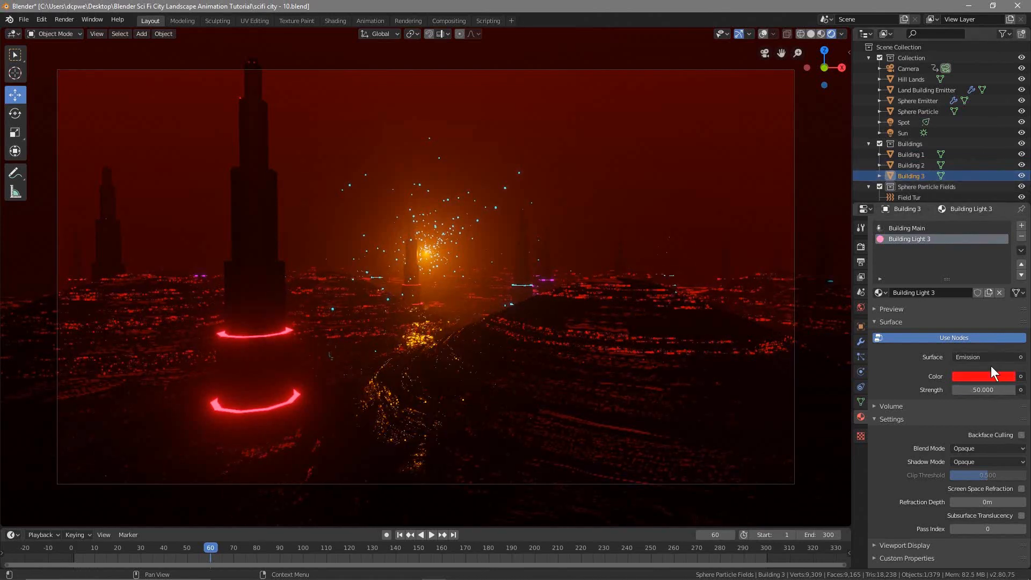
pyautogui.click(982, 390)
pyautogui.write('150')
pyautogui.press('Return')
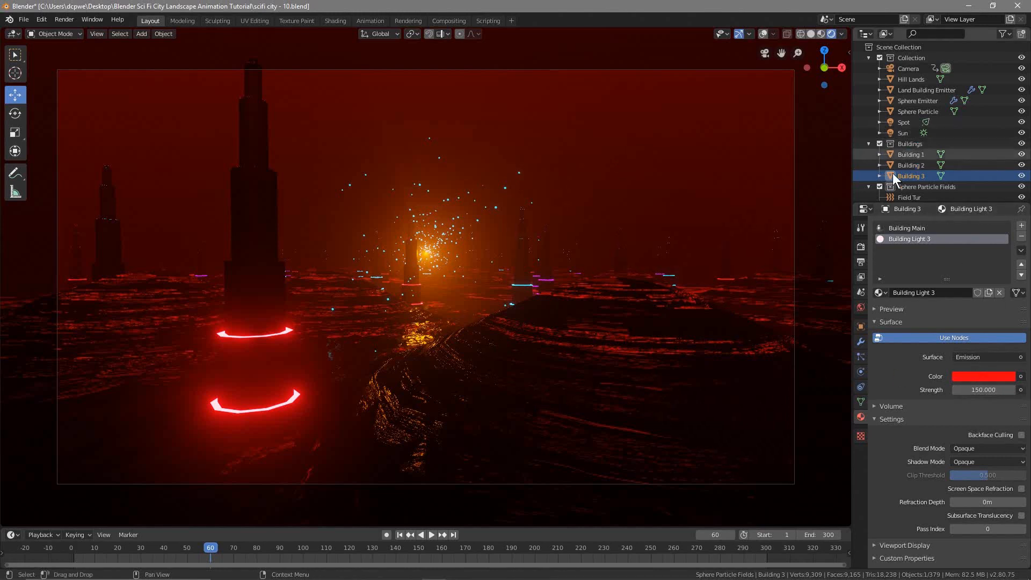
# Try a roughness of about 0.058 on the Building Main material, and set it back to 0.3
pyautogui.click(909, 154)
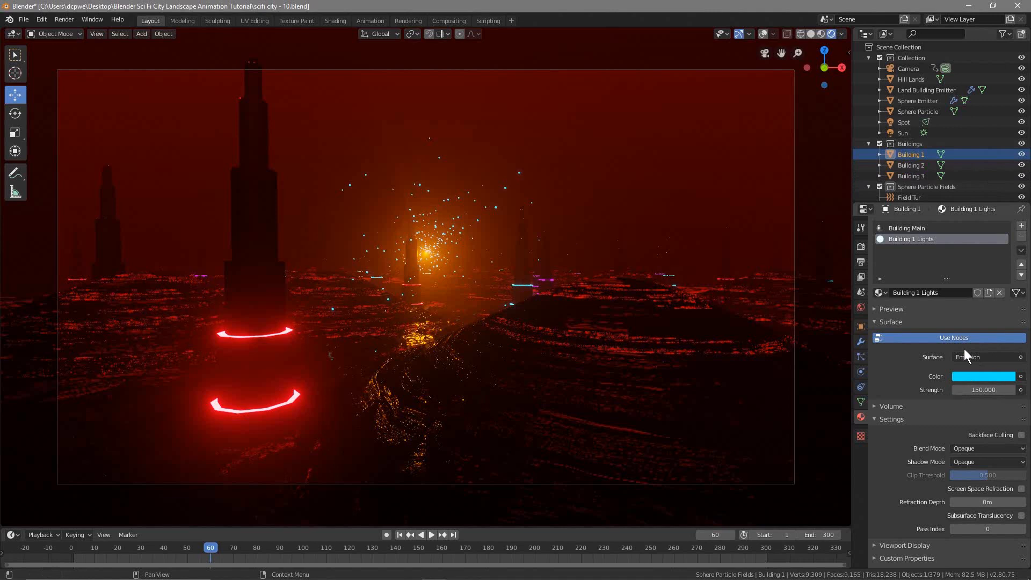
pyautogui.click(907, 229)
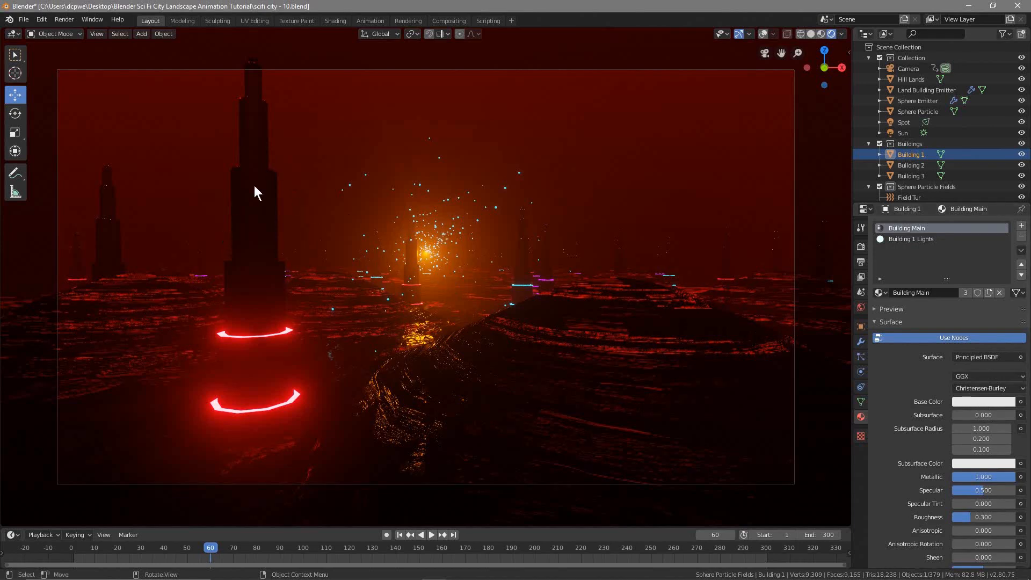
pyautogui.click(1000, 401)
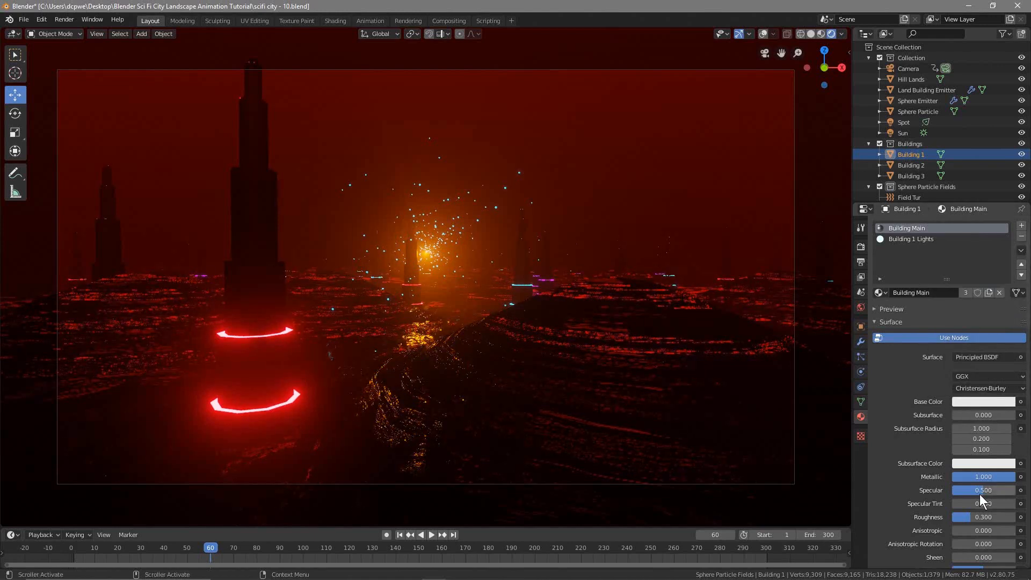
pyautogui.moveTo(968, 516)
pyautogui.mouseDown()
pyautogui.moveTo(948, 516)
pyautogui.moveTo(985, 516)
pyautogui.moveTo(956, 516)
pyautogui.mouseUp()
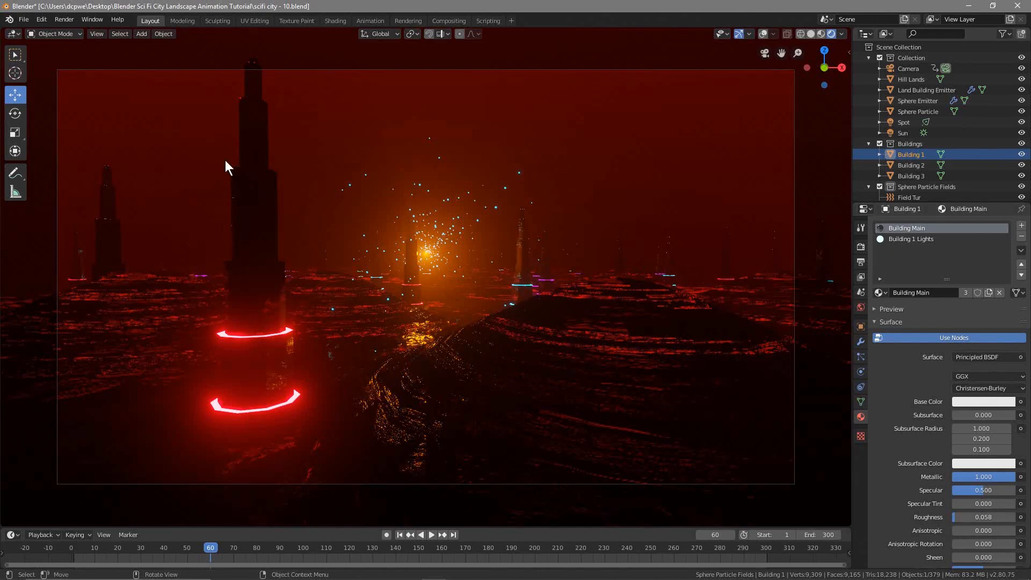
pyautogui.click(968, 516)
pyautogui.write('0.3')
pyautogui.press('Return')
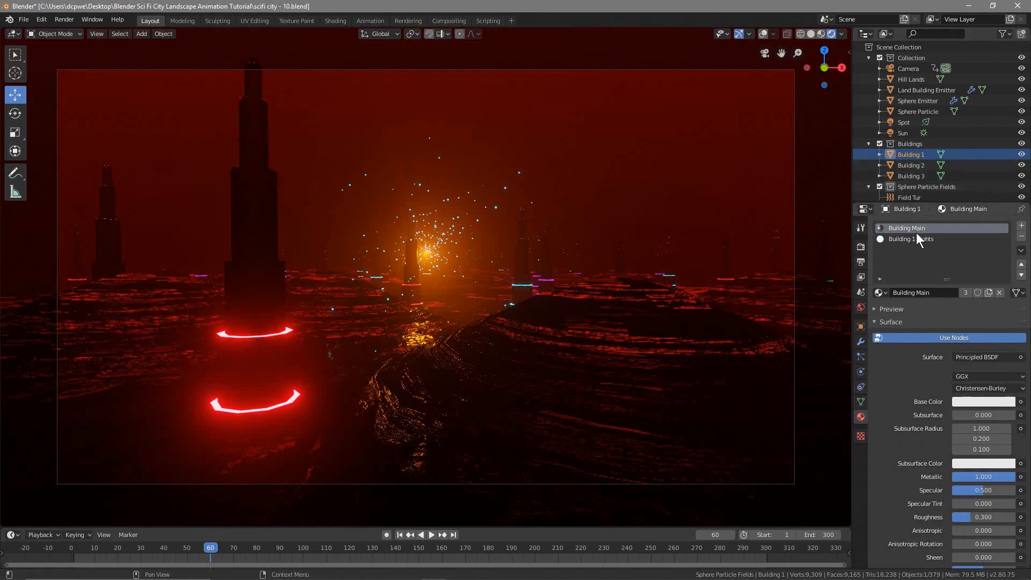
# Change the emission colour of Building 1's lights to yellow-green and of Building 2's lights to blue
pyautogui.click(902, 237)
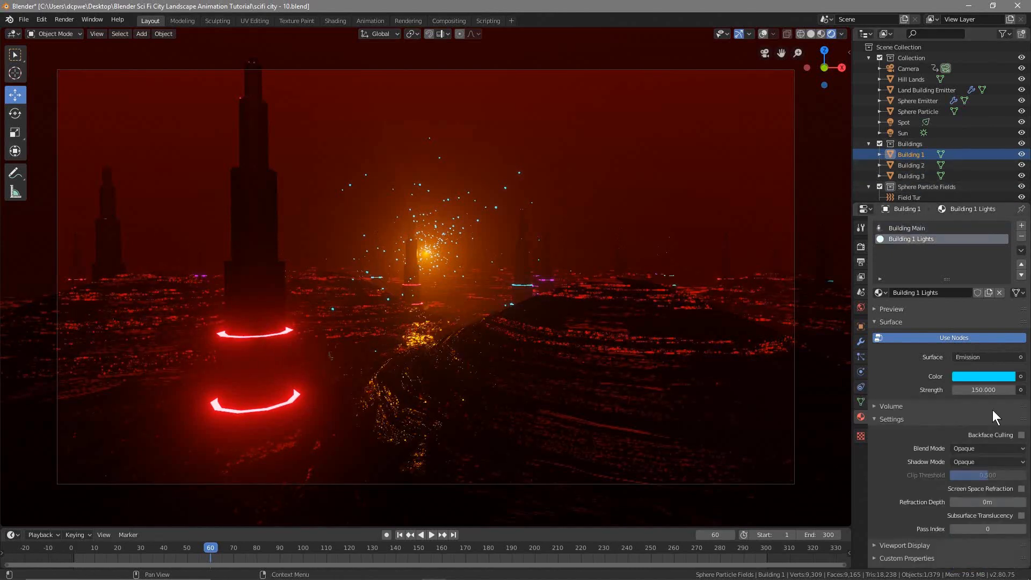
pyautogui.click(988, 377)
pyautogui.moveTo(965, 221)
pyautogui.mouseDown()
pyautogui.moveTo(939, 296)
pyautogui.moveTo(920, 252)
pyautogui.mouseUp()
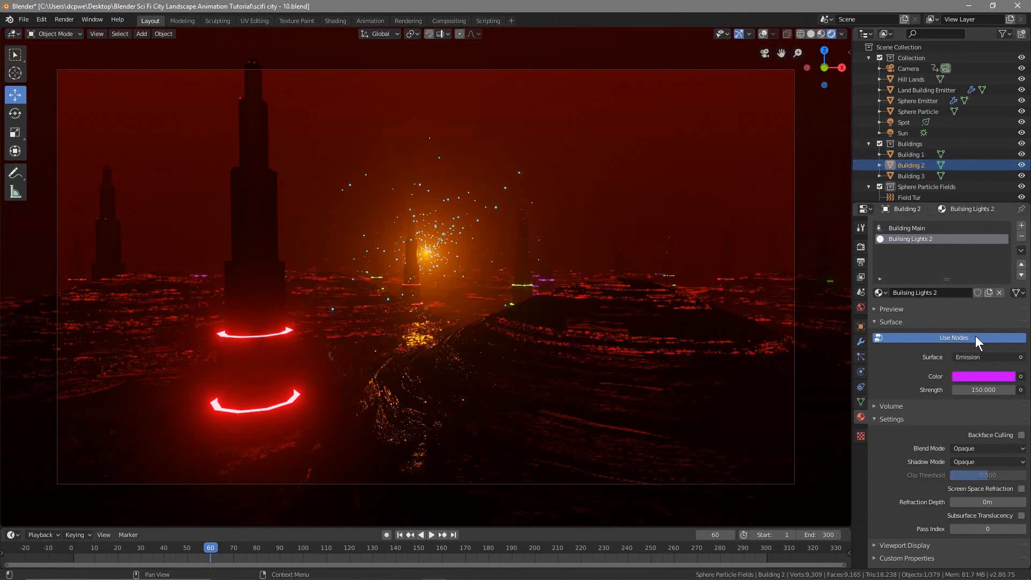
pyautogui.click(983, 376)
pyautogui.moveTo(997, 273)
pyautogui.mouseDown()
pyautogui.moveTo(977, 298)
pyautogui.moveTo(940, 297)
pyautogui.moveTo(970, 300)
pyautogui.moveTo(993, 283)
pyautogui.moveTo(992, 237)
pyautogui.mouseUp()
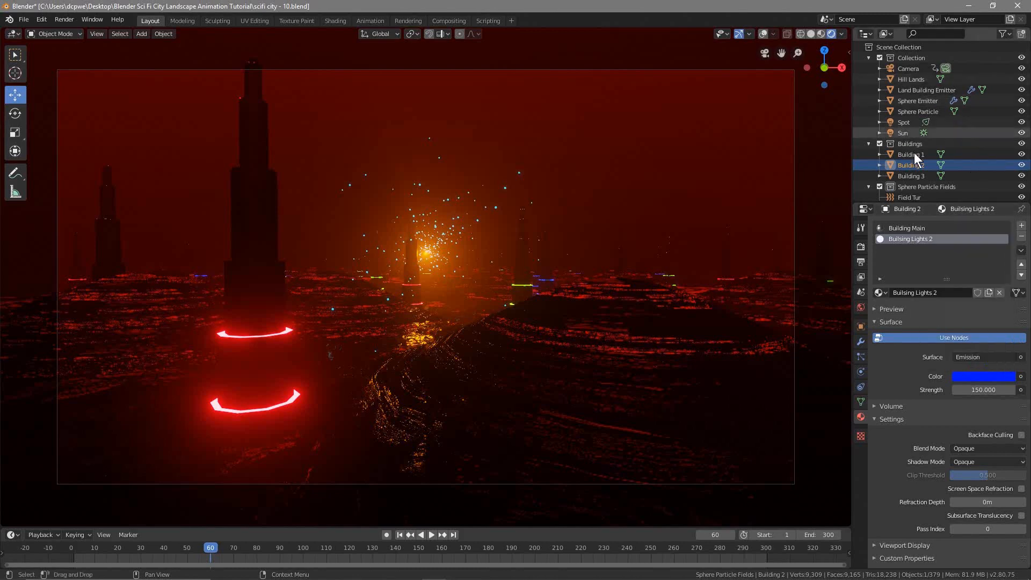
# Change the emission colour of Building 3's lights to pink
pyautogui.click(912, 177)
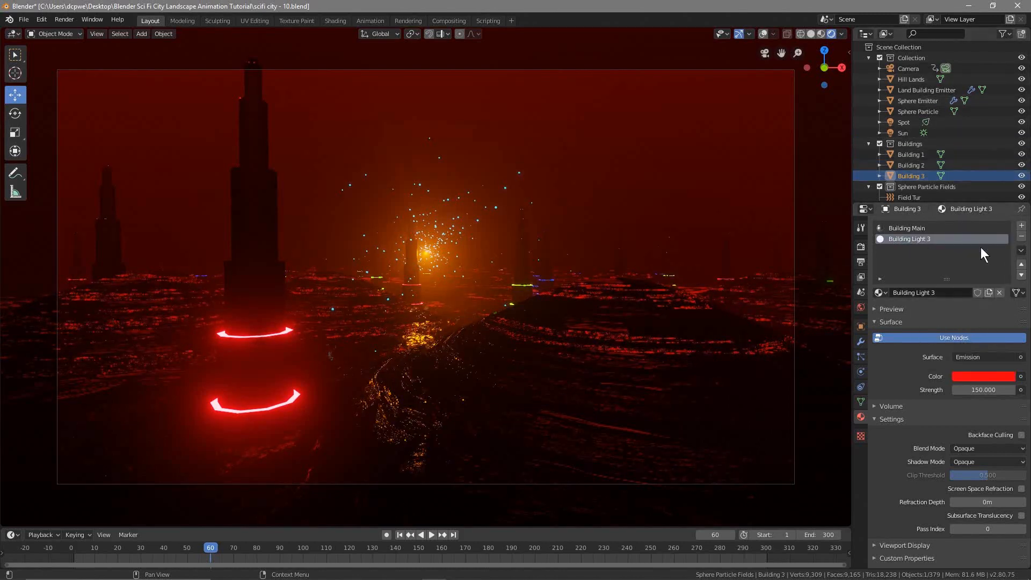
pyautogui.click(966, 376)
pyautogui.moveTo(962, 302)
pyautogui.mouseDown()
pyautogui.moveTo(959, 221)
pyautogui.moveTo(979, 226)
pyautogui.moveTo(921, 252)
pyautogui.moveTo(928, 284)
pyautogui.moveTo(961, 301)
pyautogui.moveTo(980, 295)
pyautogui.moveTo(997, 263)
pyautogui.moveTo(977, 297)
pyautogui.mouseUp()
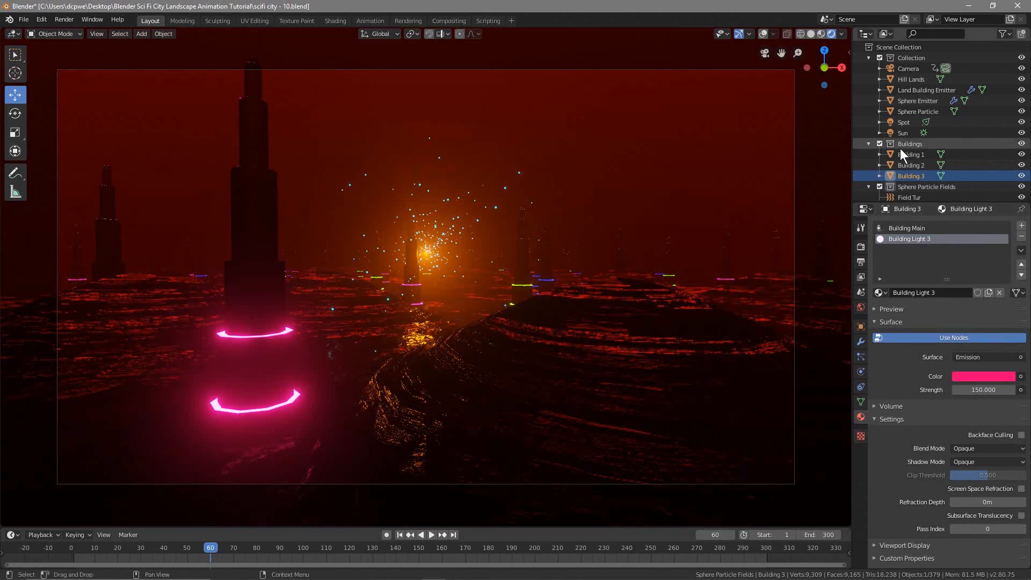
# Change the Sun light's colour to purple with a hue of 0.740
pyautogui.click(907, 129)
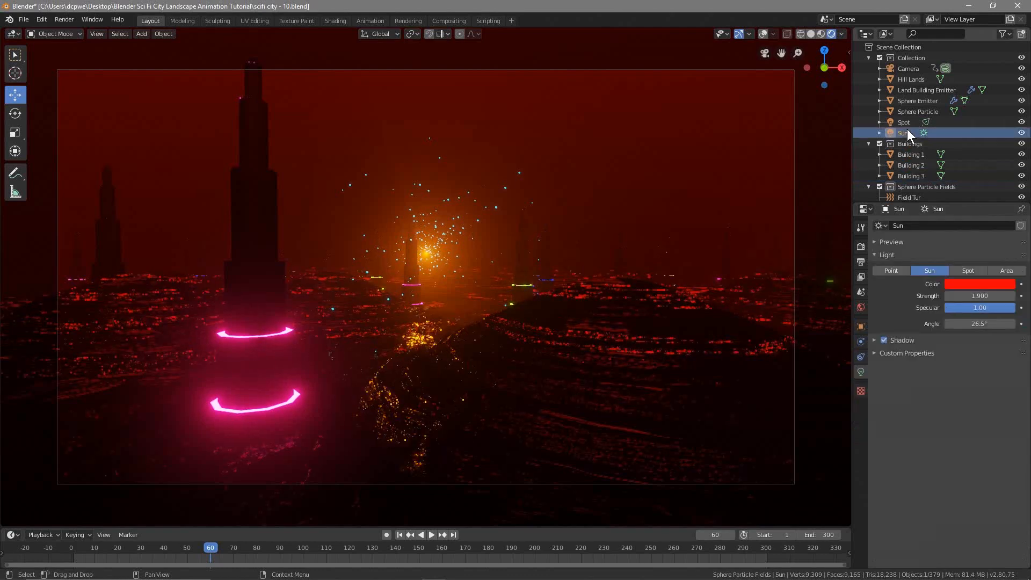
pyautogui.click(968, 283)
pyautogui.moveTo(960, 246); pyautogui.dragTo(876, 247)
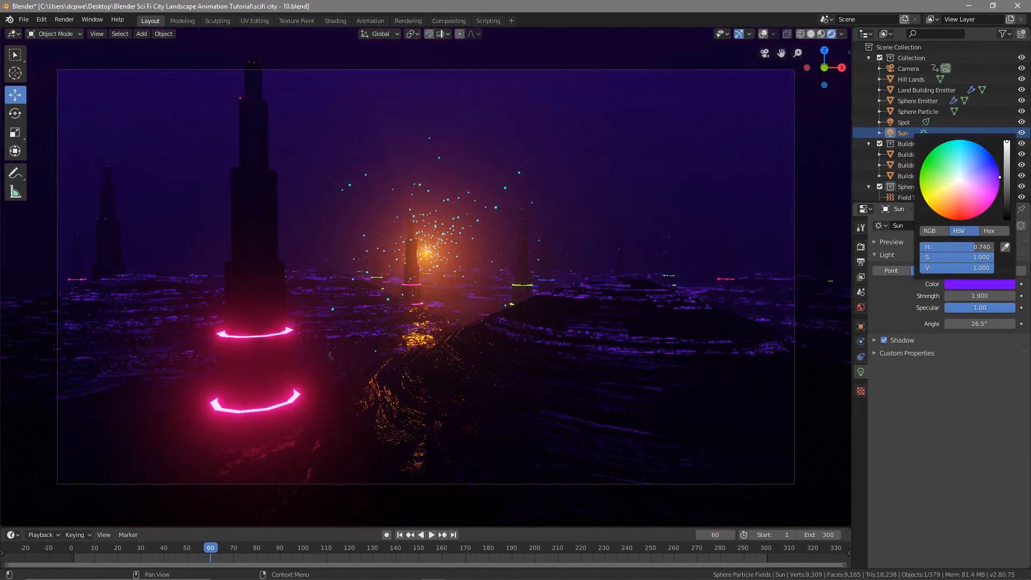
# Change the Spot light's colour to green with a hue of 0.346
pyautogui.click(899, 119)
pyautogui.click(962, 284)
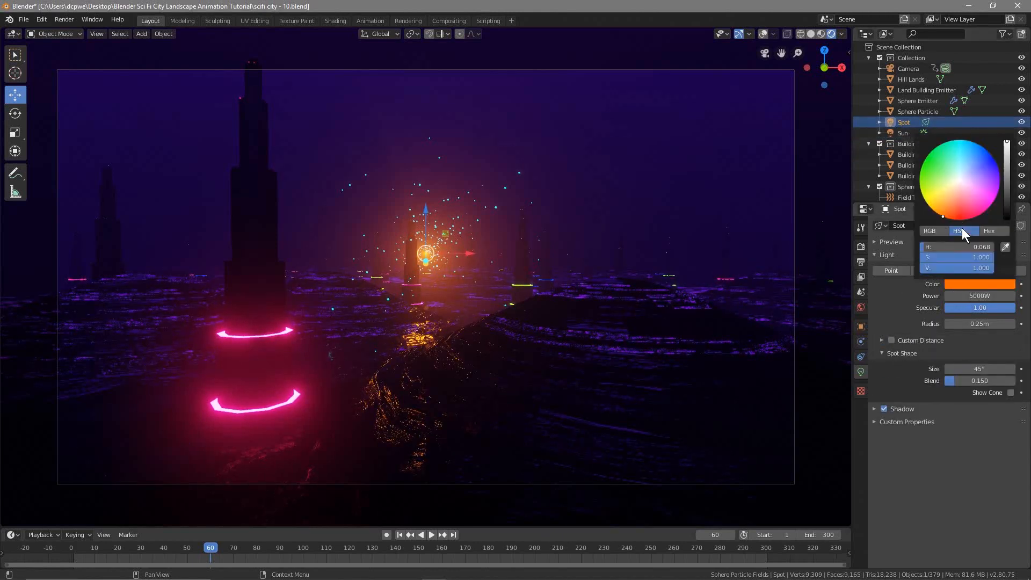
pyautogui.moveTo(945, 246); pyautogui.dragTo(968, 247)
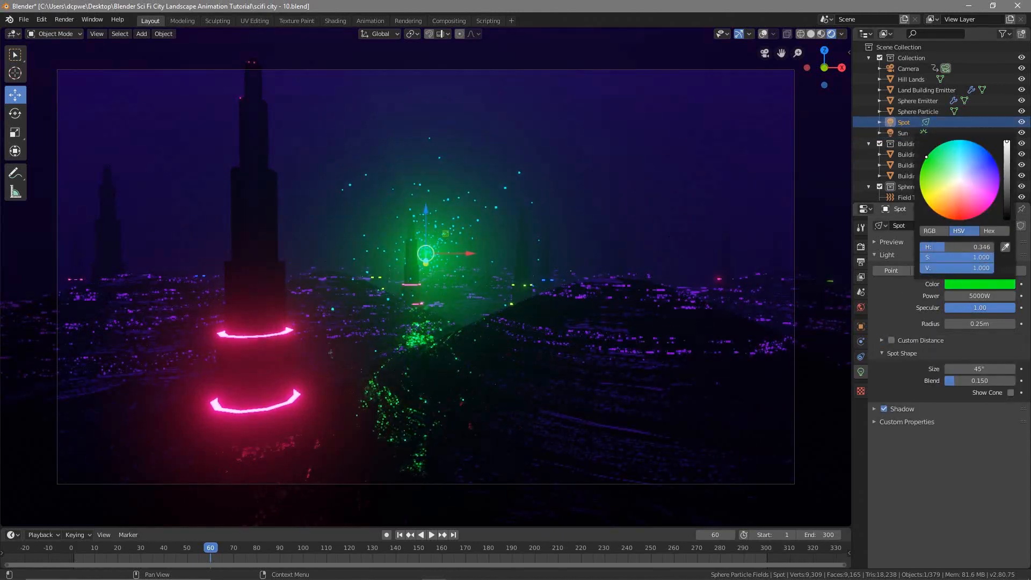
pyautogui.click(927, 156)
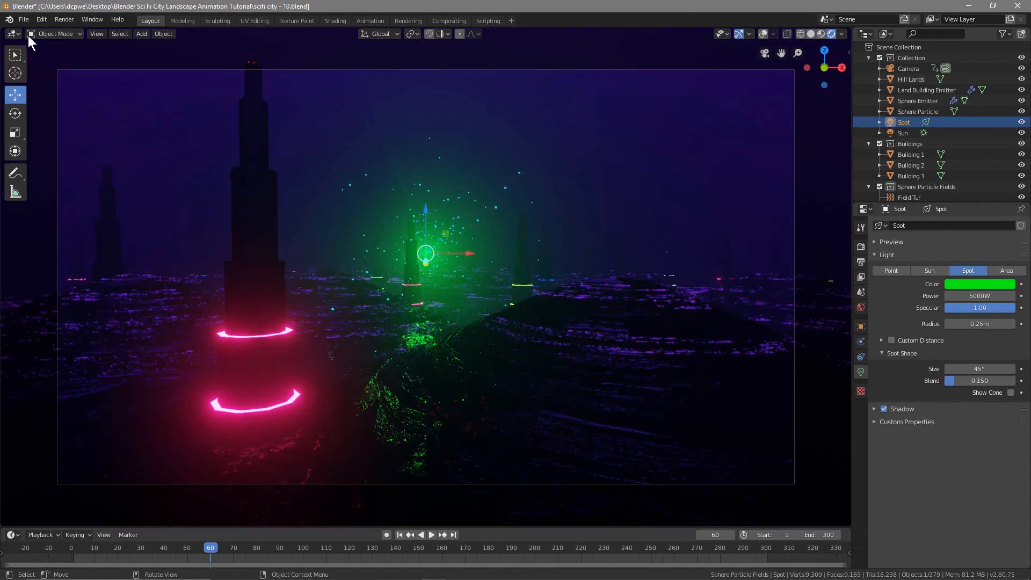
# Open scifi city - 09.blend, saving the changes to the current file
pyautogui.click(21, 21)
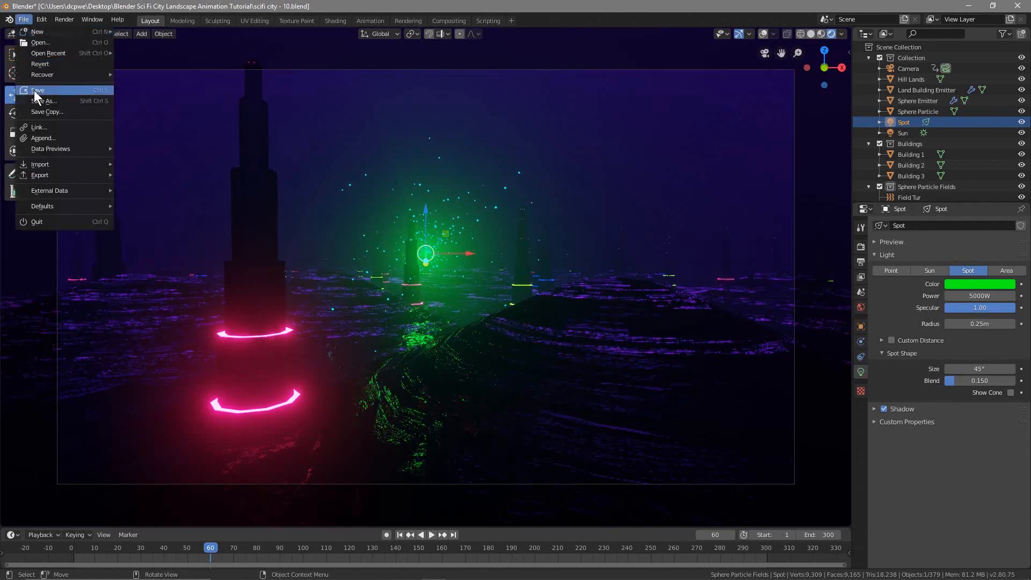
pyautogui.click(37, 43)
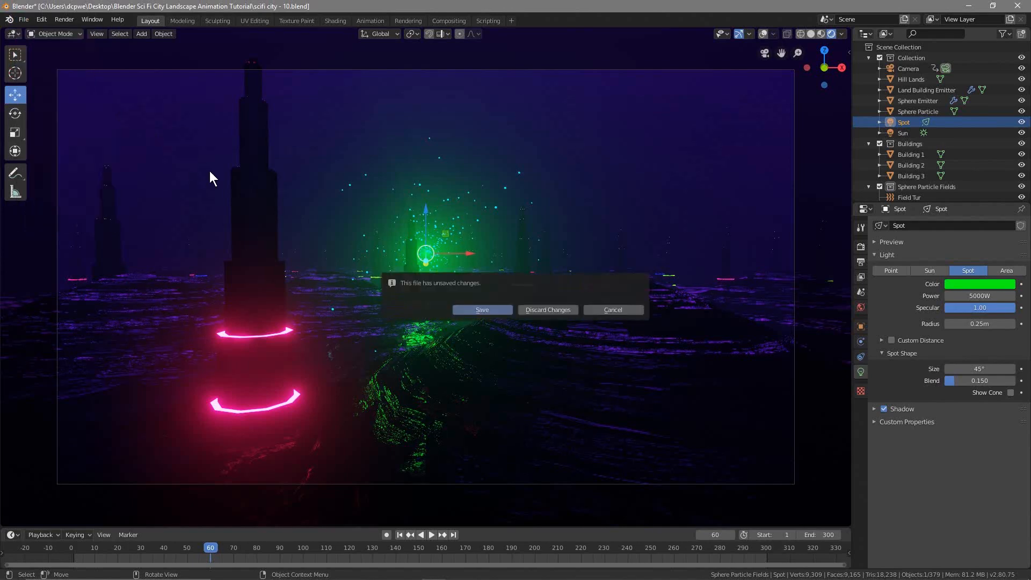
pyautogui.click(477, 310)
pyautogui.click(184, 170)
pyautogui.click(997, 49)
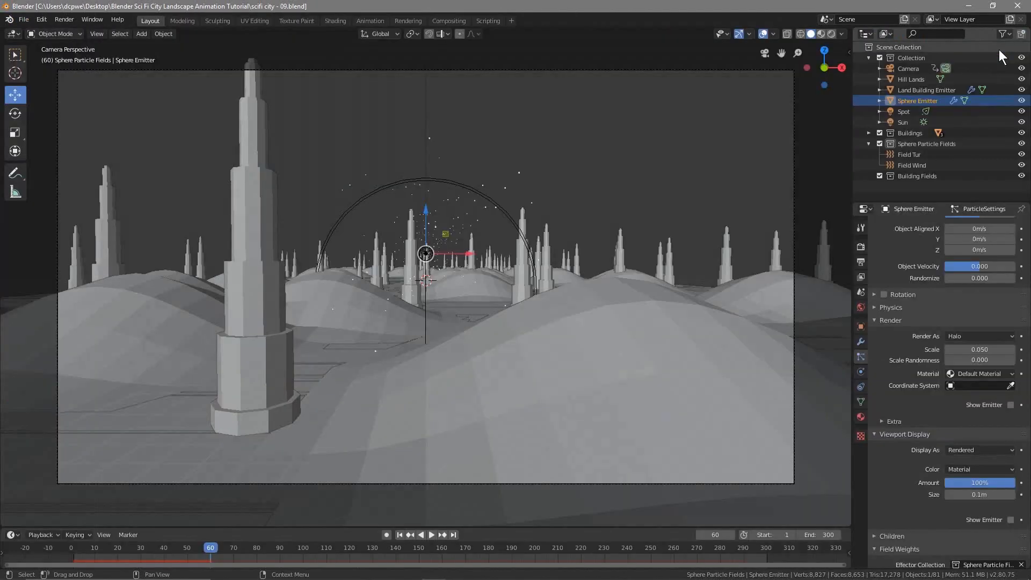
# Show the city in rendered shading at frame 1 and review the Eevee render settings down to Volumetrics
pyautogui.click(833, 32)
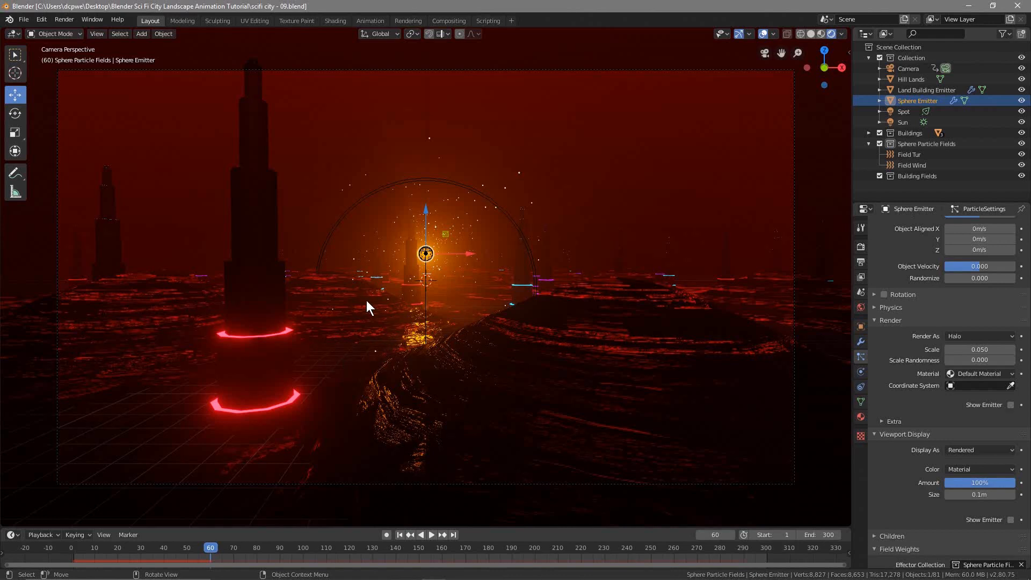
pyautogui.click(399, 535)
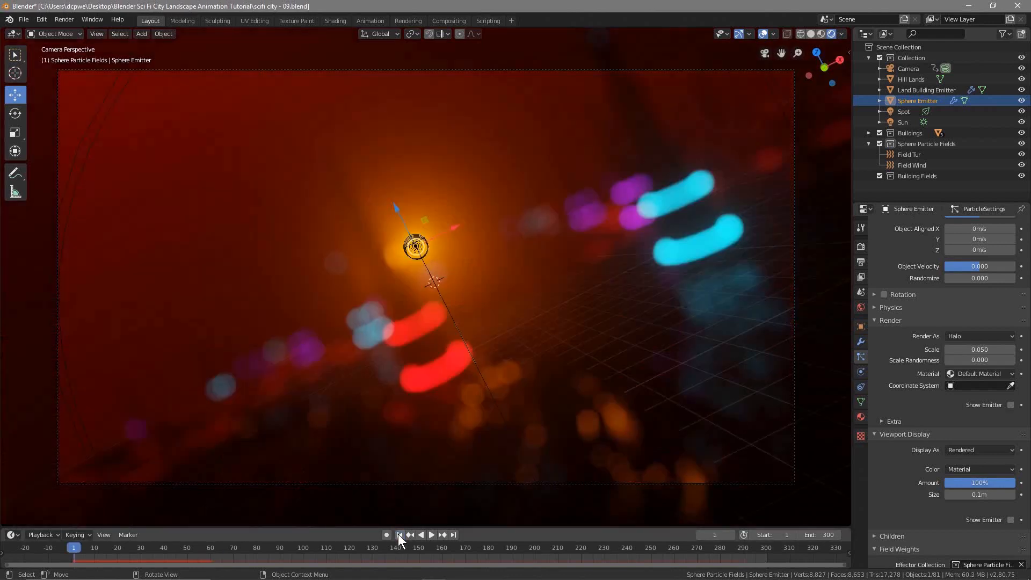
pyautogui.click(861, 246)
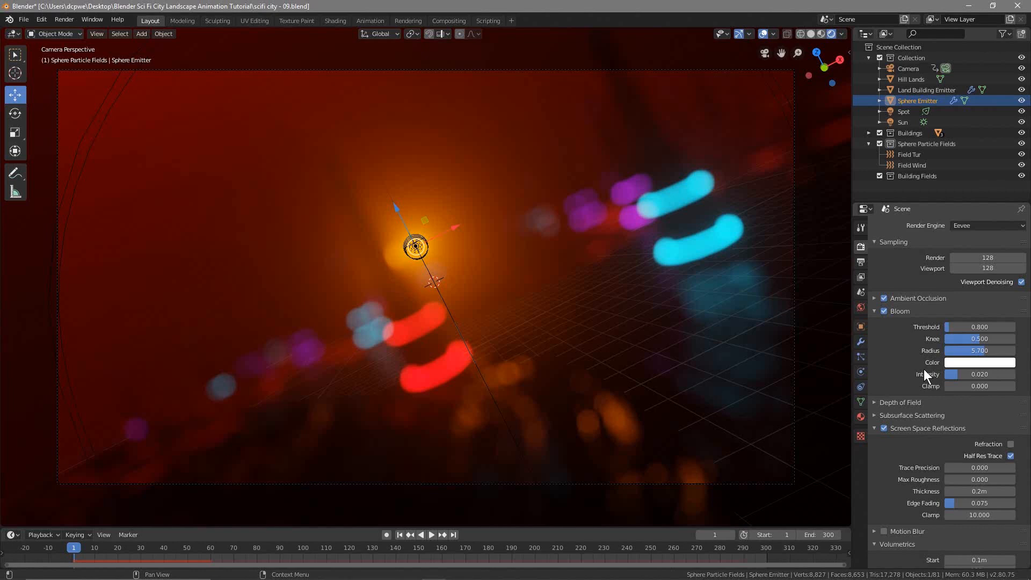
pyautogui.scroll(-7, 923, 369)
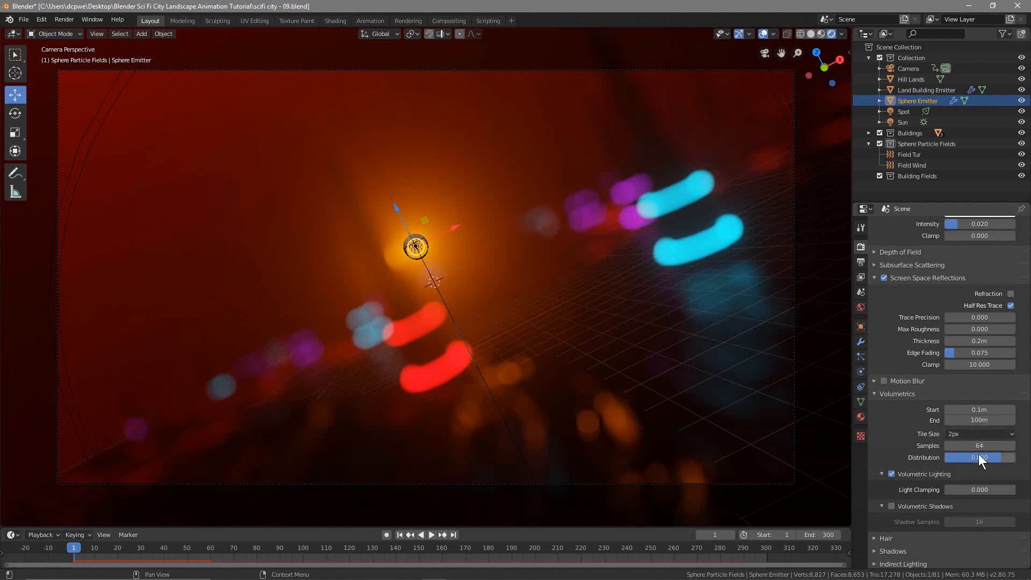
# Save the file and bake all dynamics from the Land Building Emitter's particle cache
pyautogui.scroll(3, 974, 445)
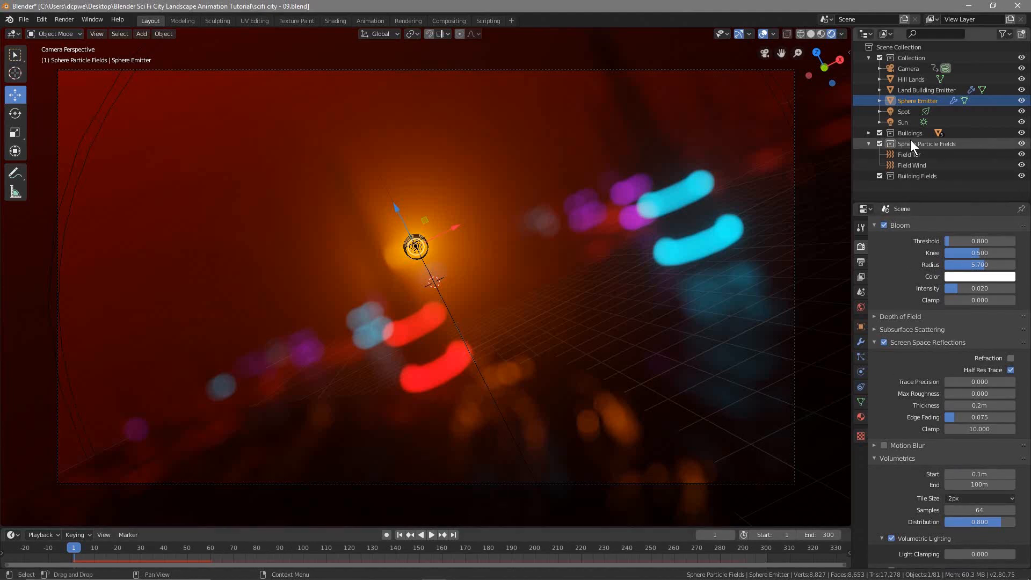
pyautogui.click(904, 90)
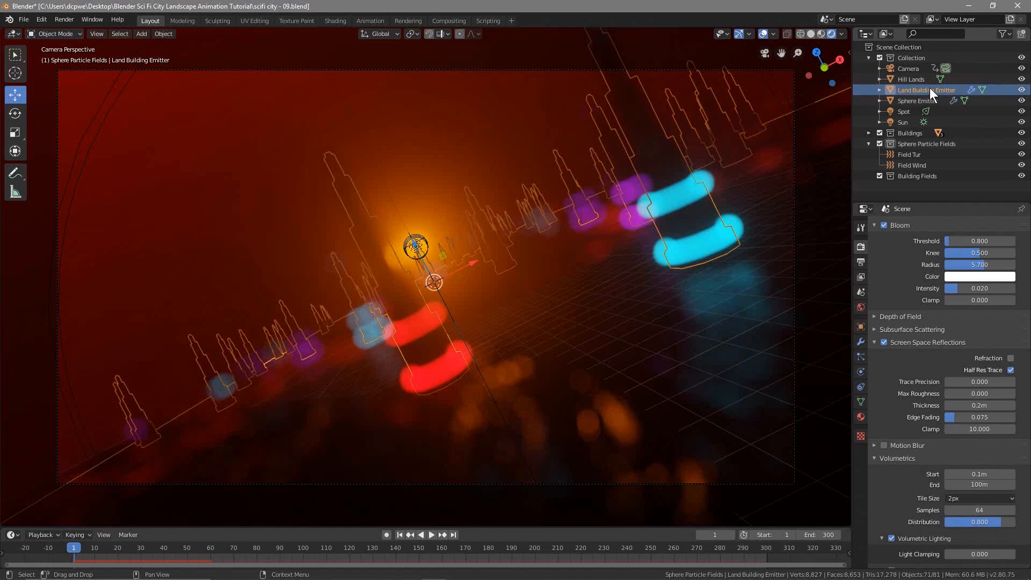
pyautogui.click(862, 355)
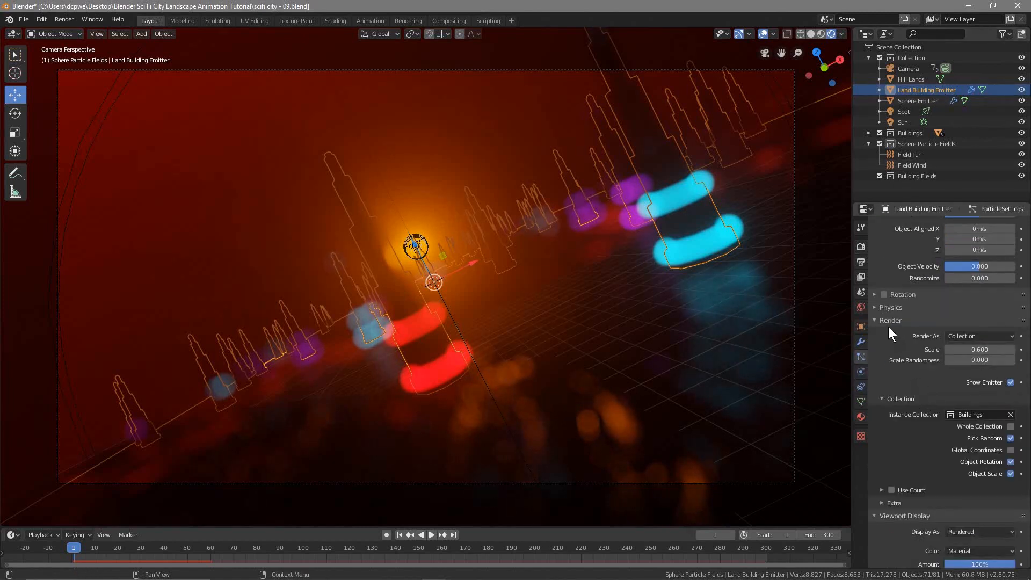
pyautogui.scroll(8, 880, 301)
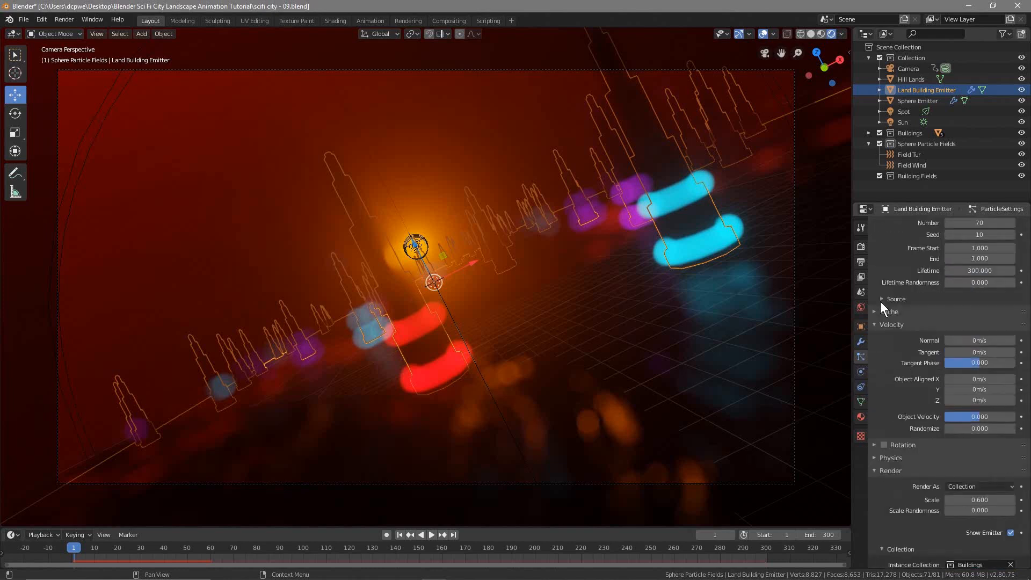
pyautogui.click(24, 16)
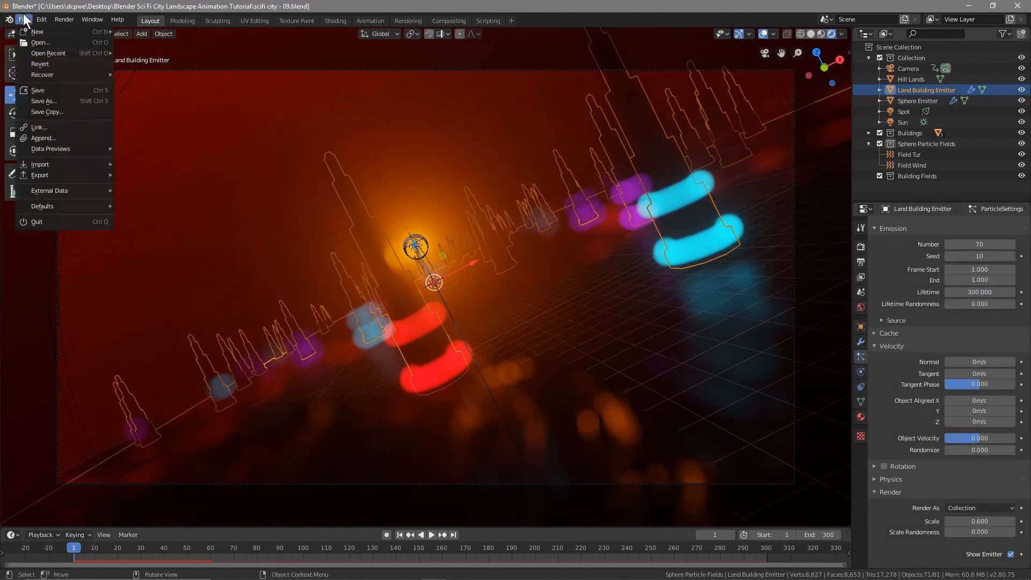
pyautogui.click(34, 91)
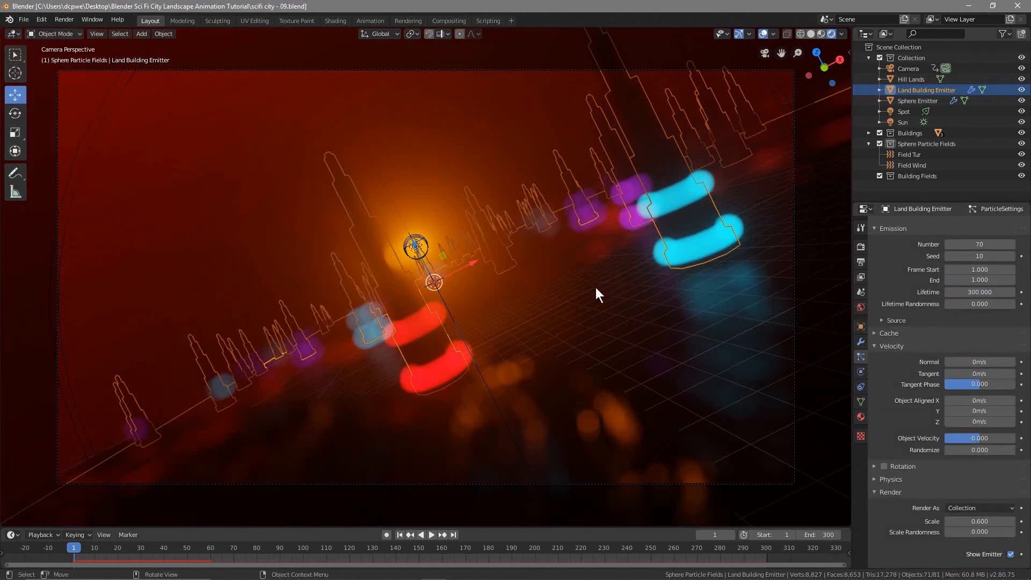
pyautogui.click(874, 334)
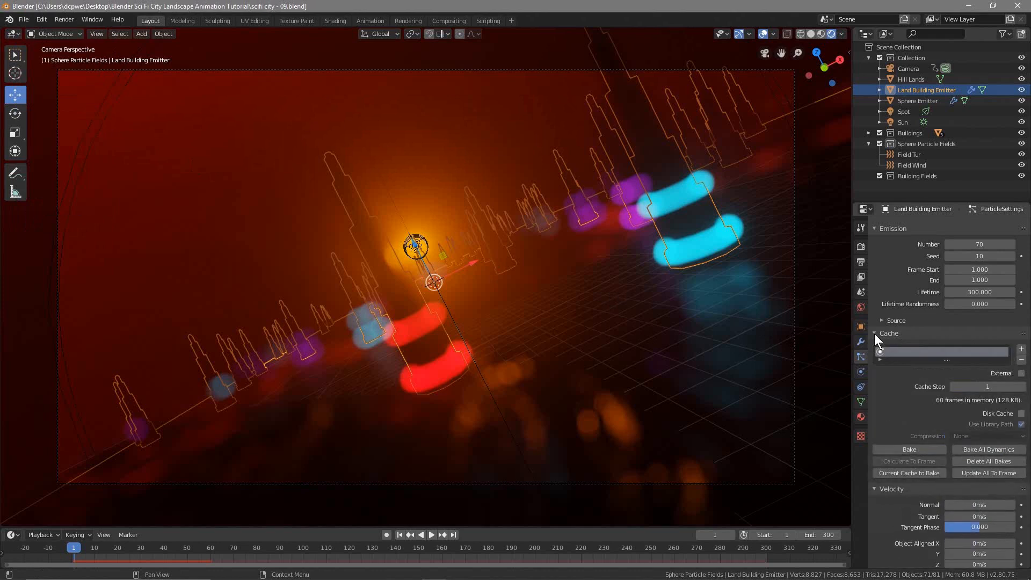
pyautogui.click(971, 448)
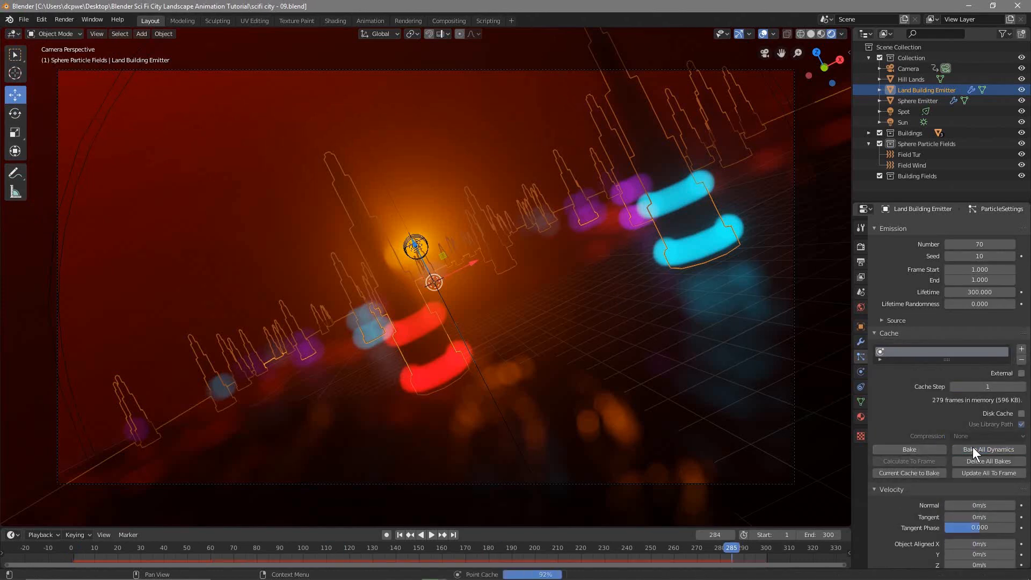
# Select the Sphere Emitter and play the baked animation through to frame 146
pyautogui.click(909, 98)
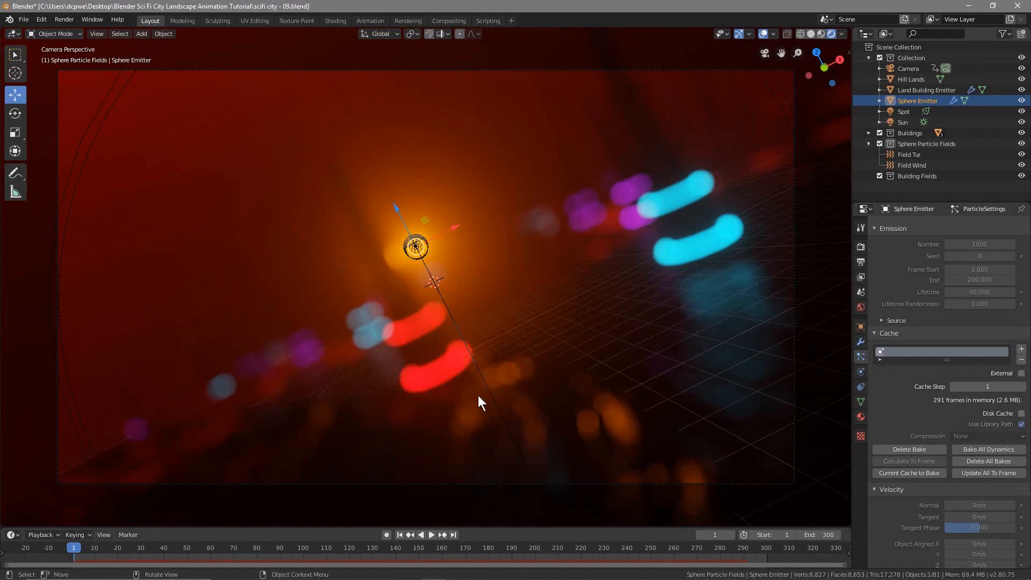
pyautogui.click(431, 533)
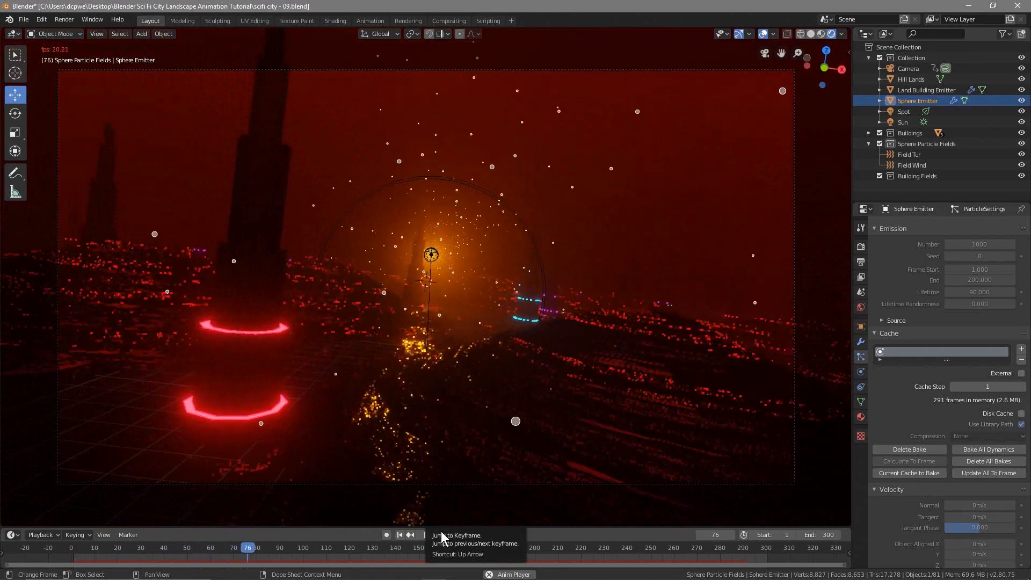
pyautogui.click(442, 535)
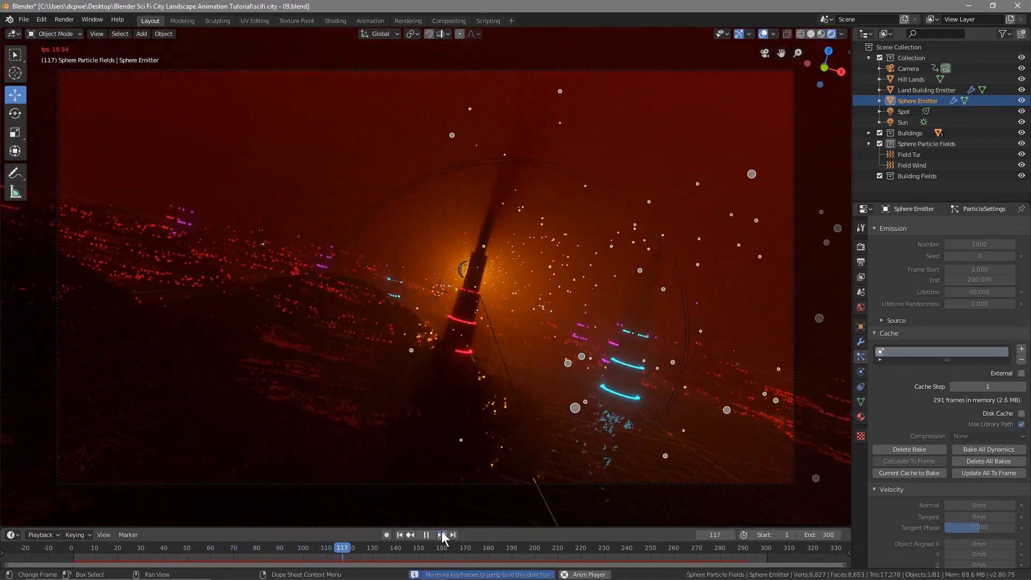
pyautogui.press('space')
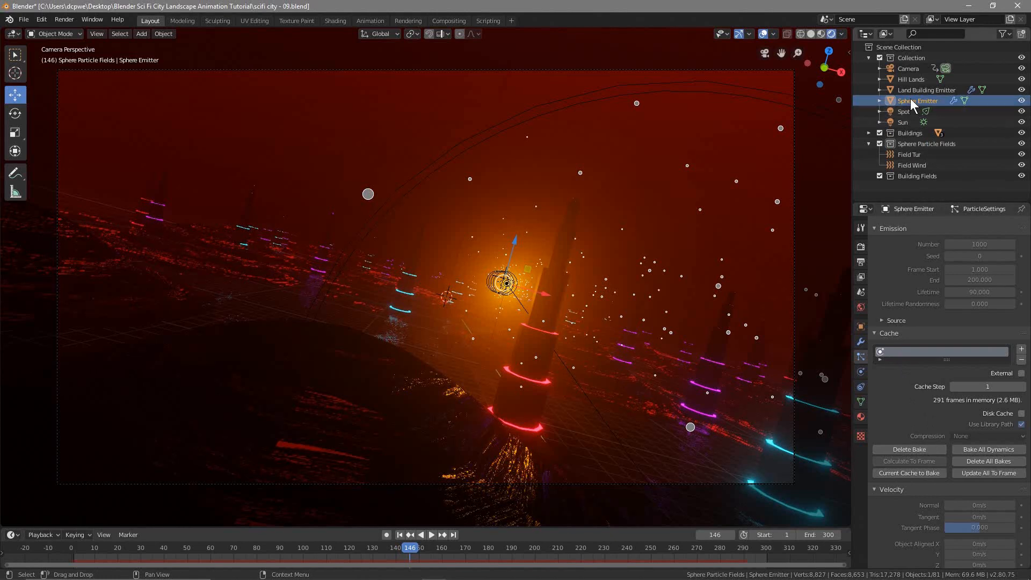
# Compare the particle render settings of the Sphere Emitter and the Land Building Emitter, and save the file
pyautogui.scroll(-6, 913, 414)
pyautogui.scroll(-8, 911, 435)
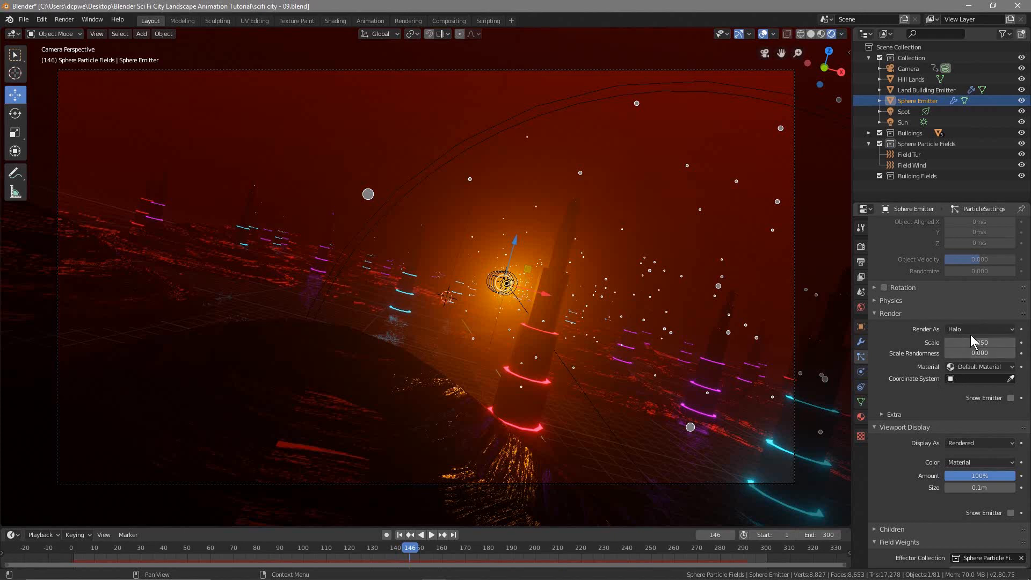
pyautogui.click(913, 89)
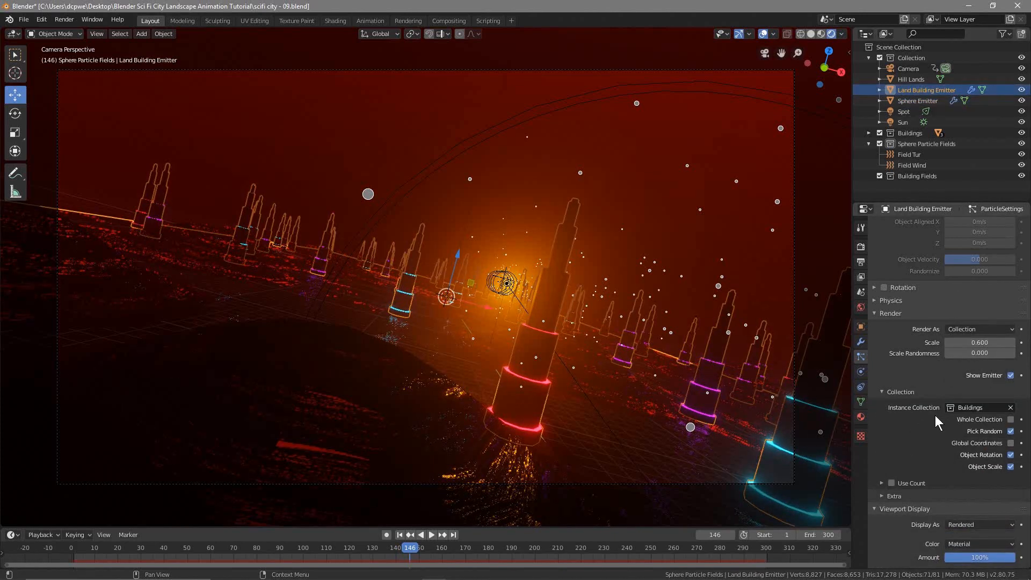
pyautogui.scroll(-4, 935, 415)
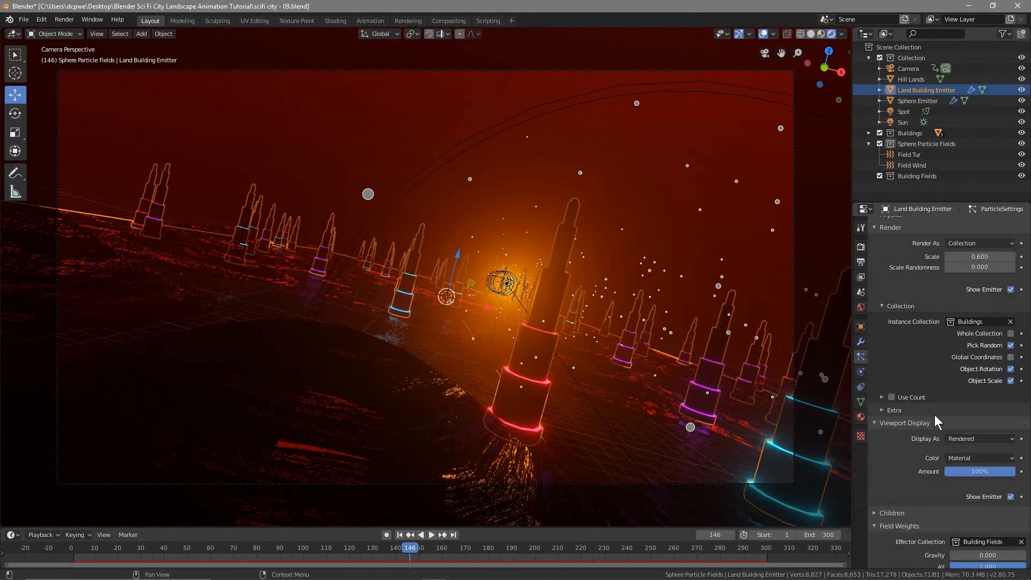
pyautogui.scroll(2, 934, 422)
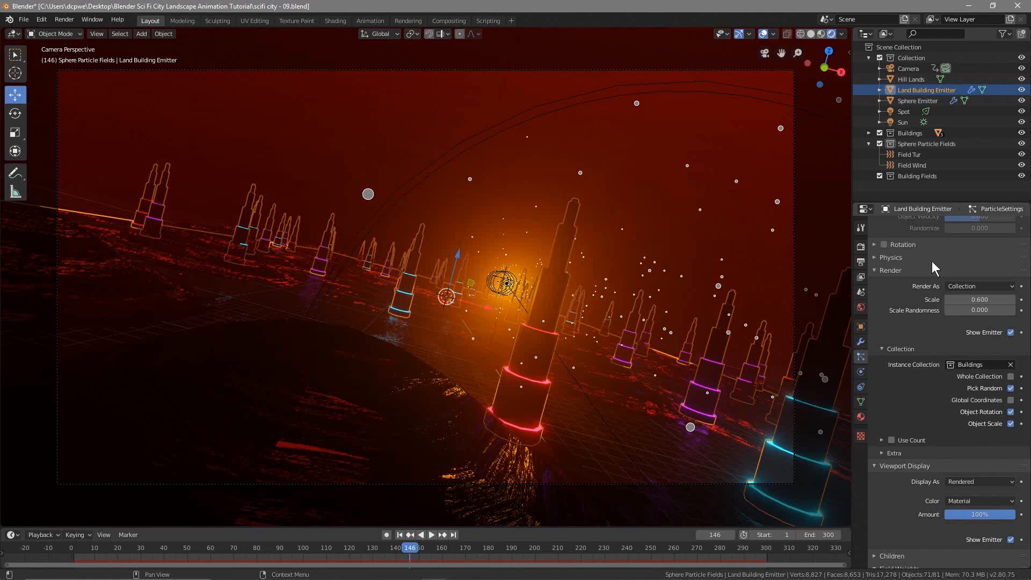
pyautogui.click(916, 101)
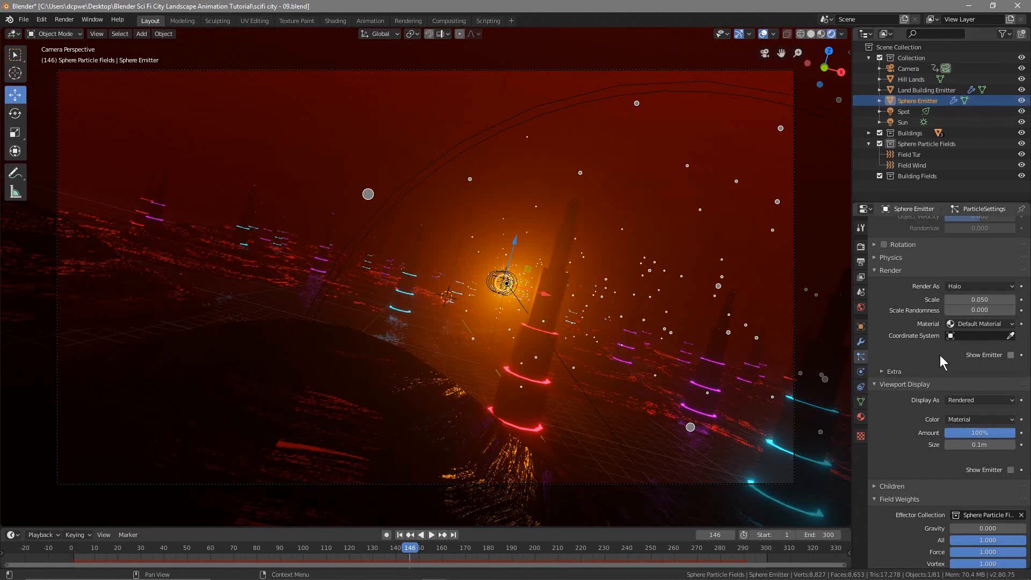
pyautogui.scroll(4, 919, 288)
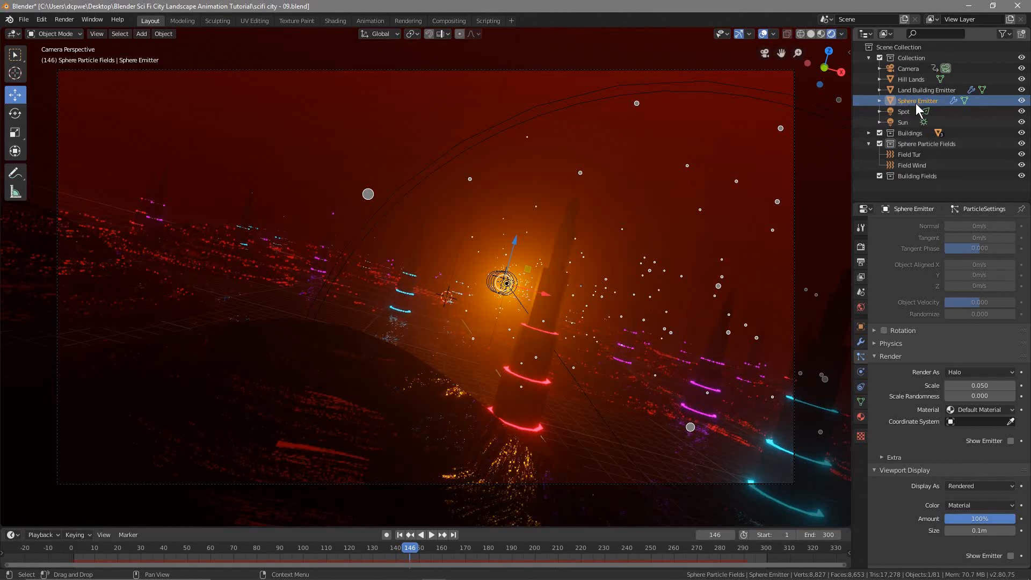
pyautogui.click(24, 19)
pyautogui.click(38, 92)
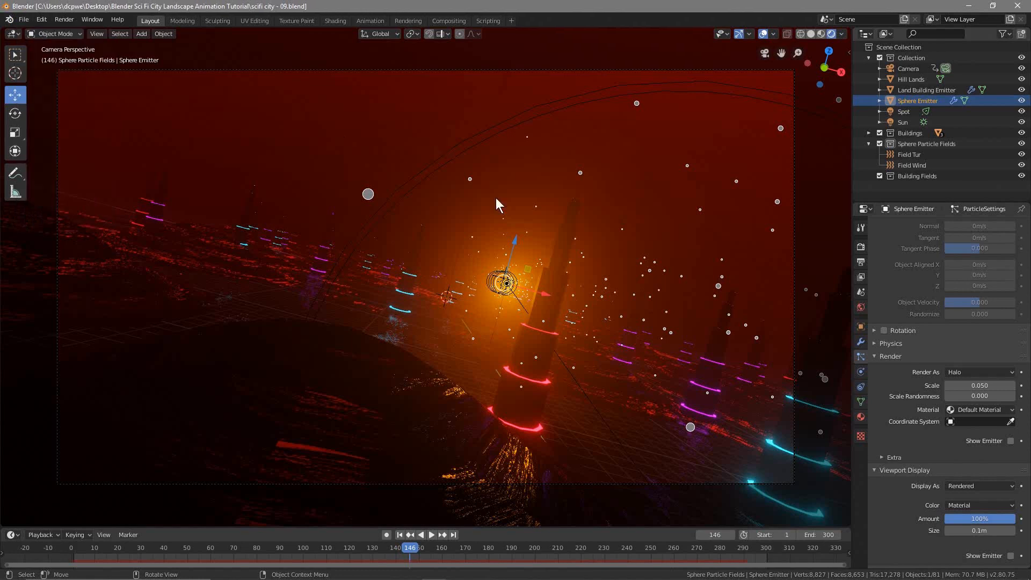
# Delete the Sphere Emitter's particle bake and set its particles to render as Object
pyautogui.scroll(5, 900, 326)
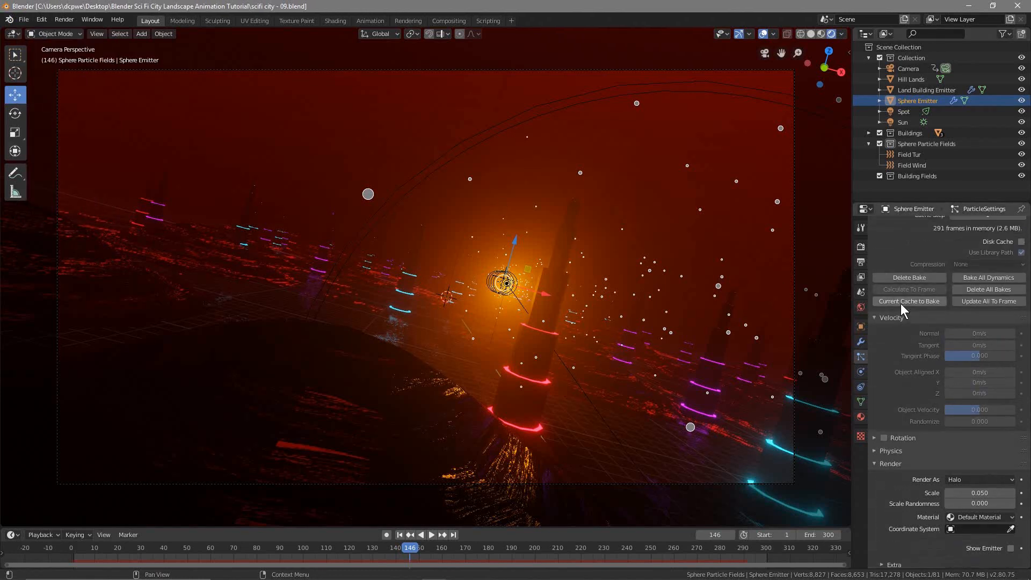
pyautogui.click(907, 275)
pyautogui.scroll(-7, 961, 357)
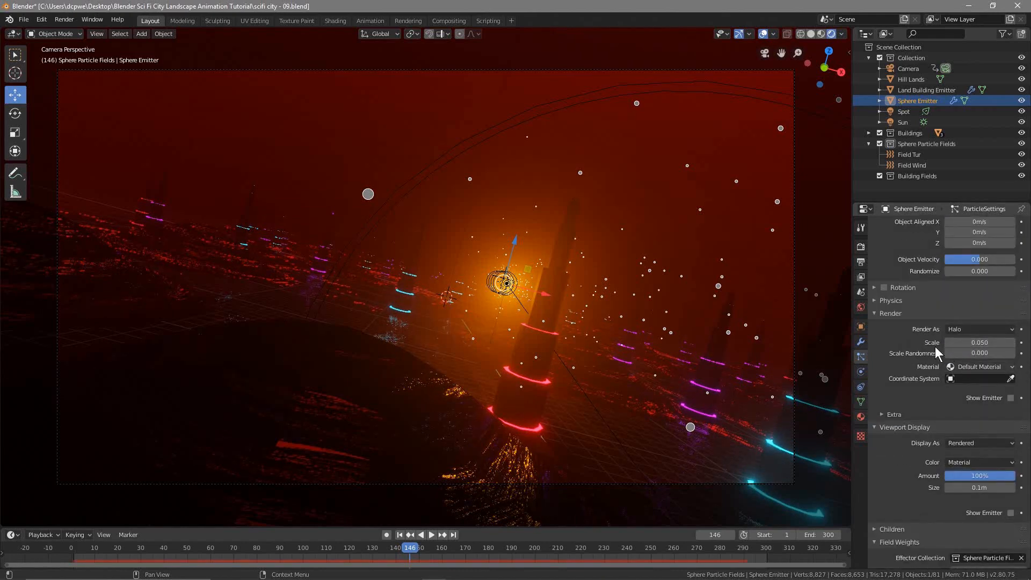
pyautogui.click(969, 330)
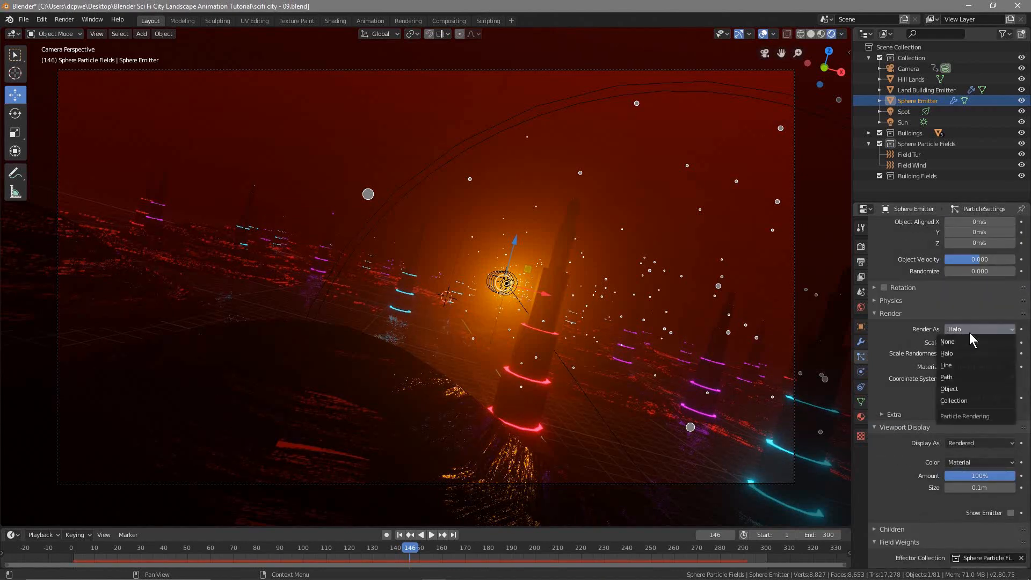
pyautogui.click(951, 389)
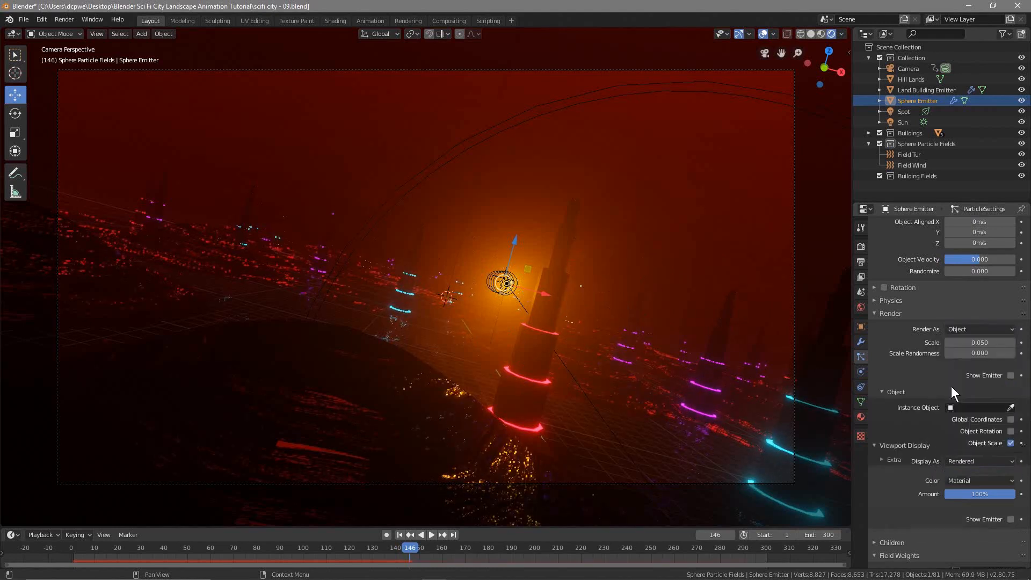
pyautogui.click(960, 406)
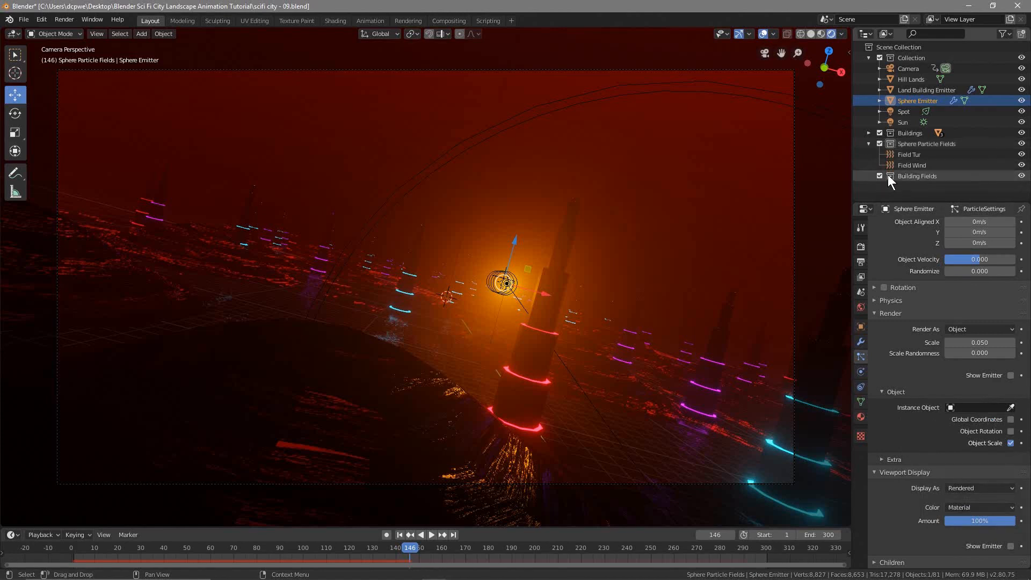
# Expand the Buildings collection to list its buildings and move the animation to frame 60
pyautogui.click(868, 132)
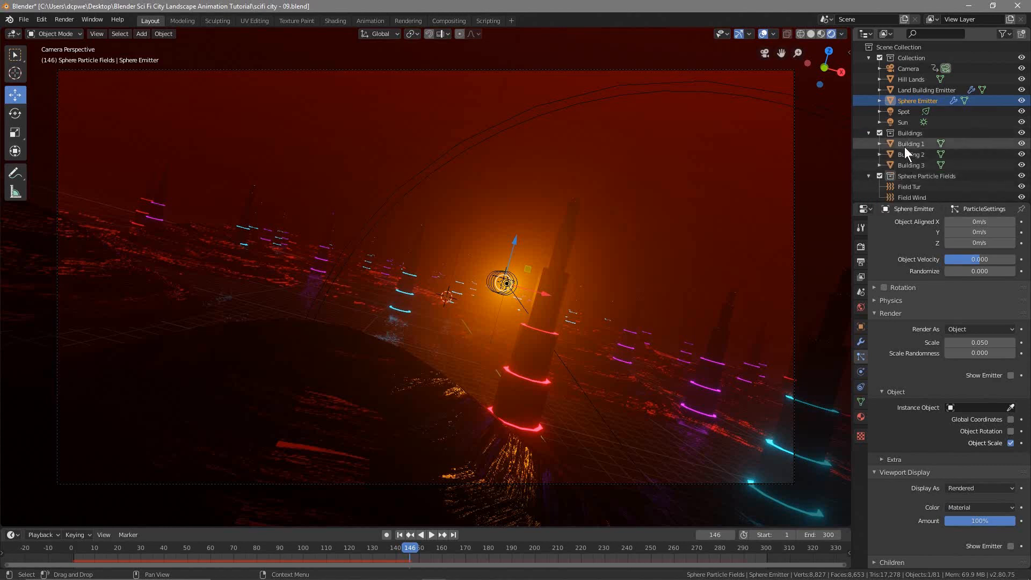
pyautogui.scroll(-2, 909, 144)
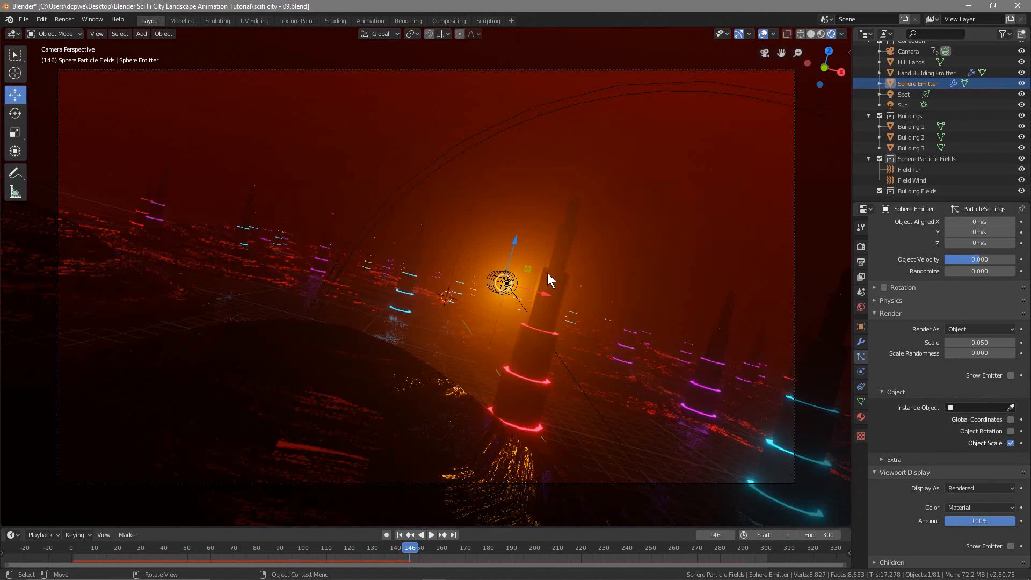
pyautogui.scroll(2, 916, 117)
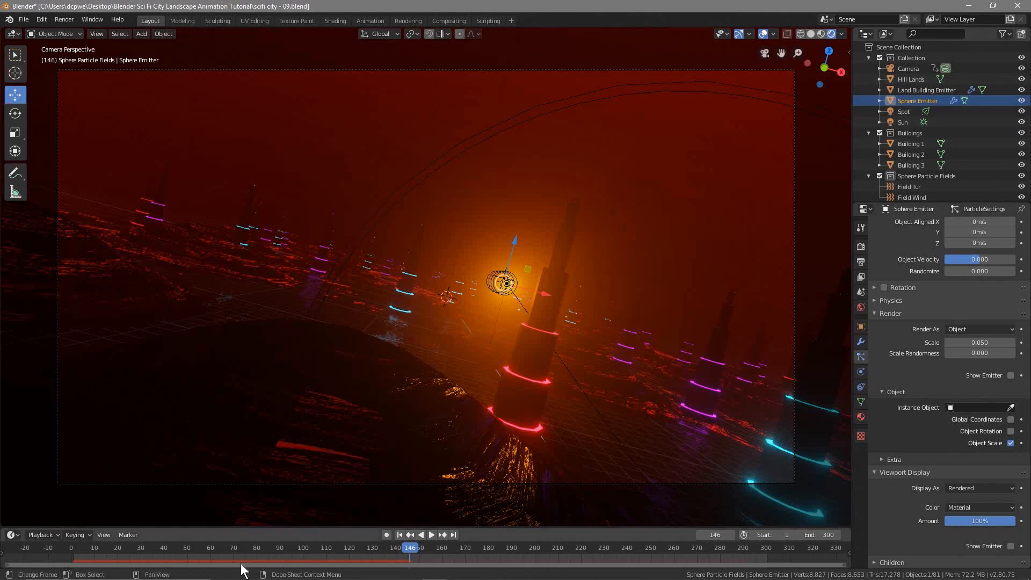
pyautogui.click(212, 546)
pyautogui.press('space')
pyautogui.press('space')
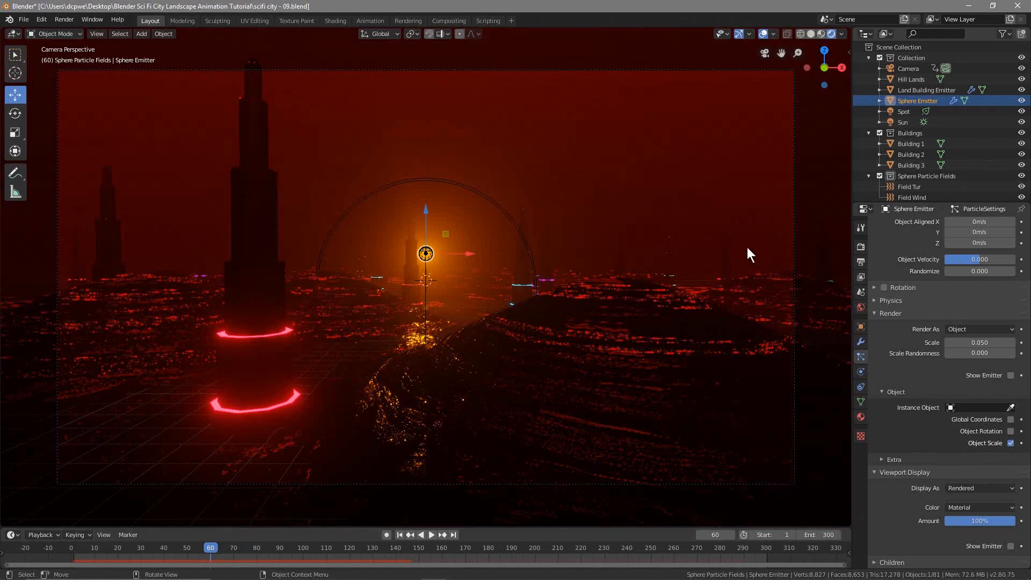
# Inspect the whole city layout in solid shading from outside the camera and return to the rendered camera view
pyautogui.scroll(-5, 454, 164)
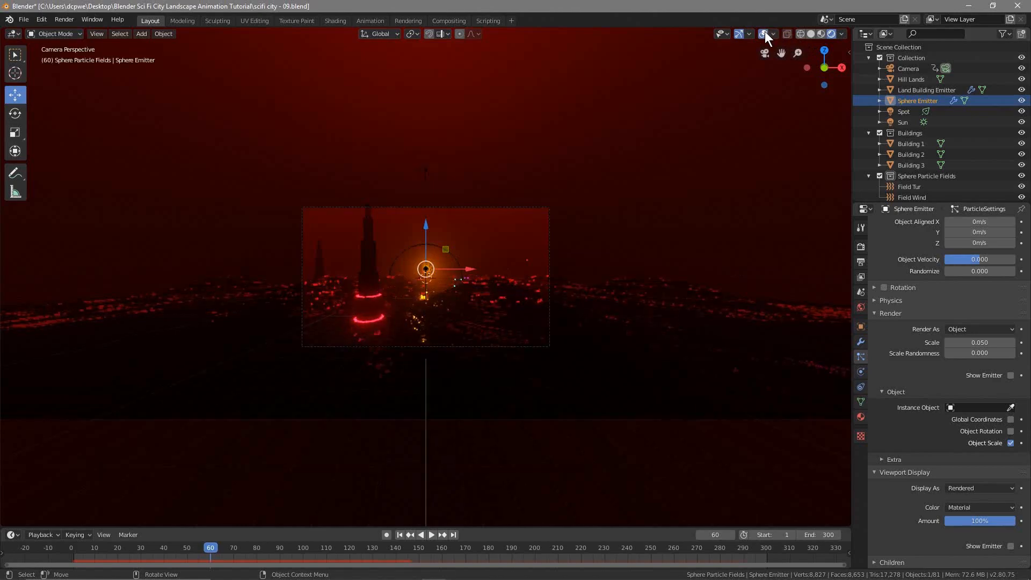
pyautogui.click(811, 33)
pyautogui.scroll(4, 453, 141)
pyautogui.moveTo(453, 141); pyautogui.dragTo(385, 90, button='middle')
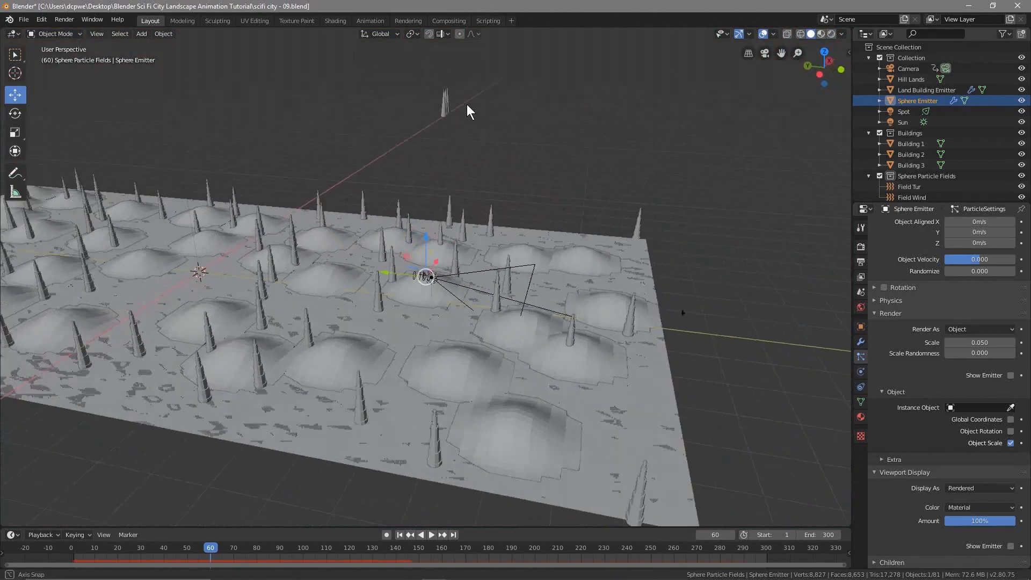
pyautogui.scroll(-4, 383, 96)
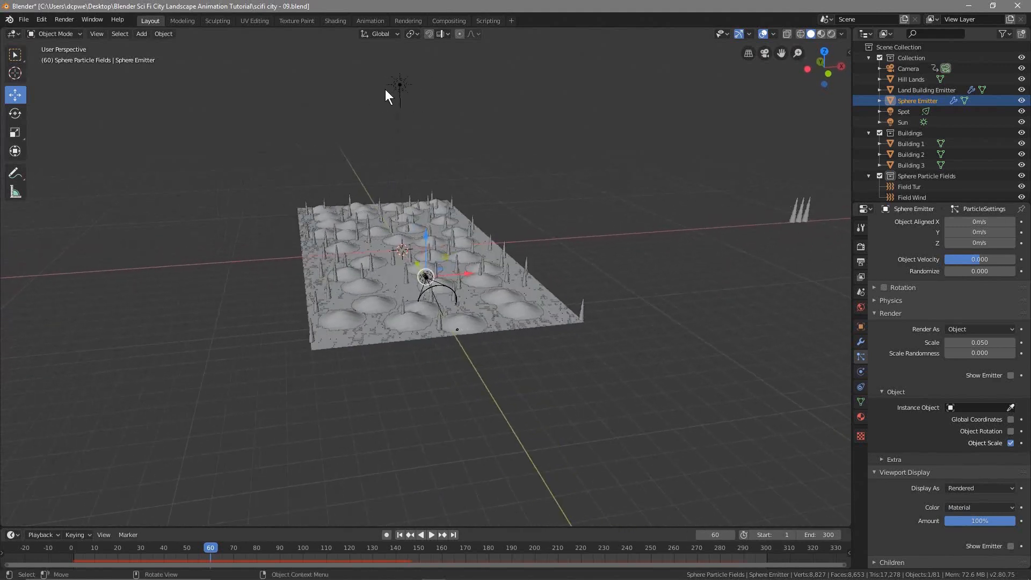
pyautogui.press('KP_0')
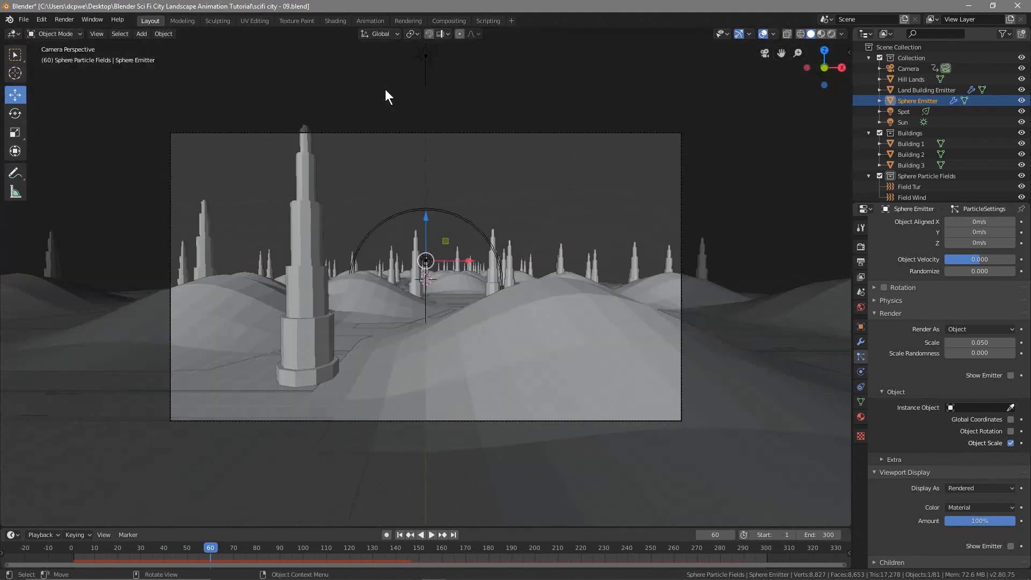
pyautogui.click(831, 34)
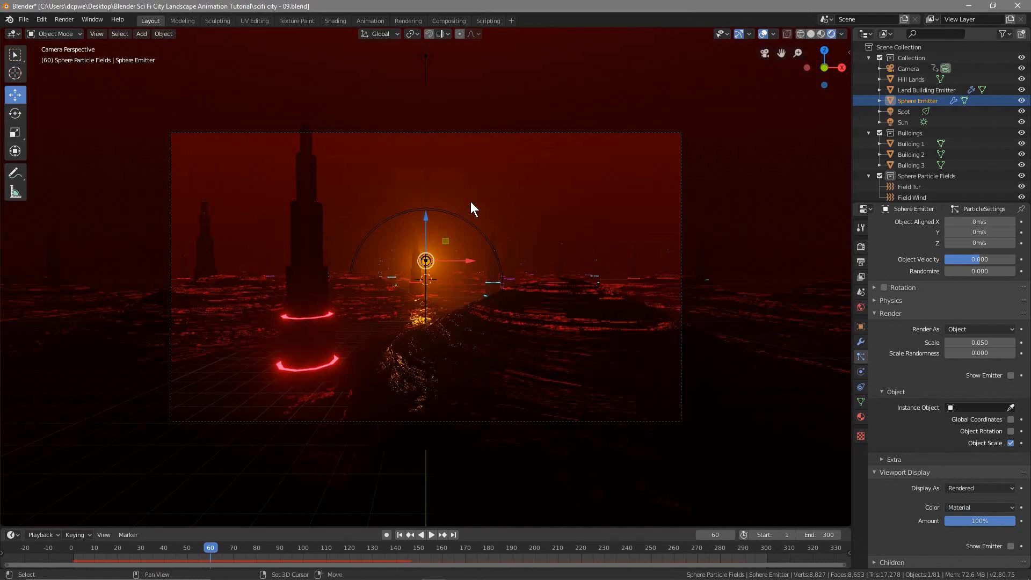
# Add a UV sphere to the main Collection and move it up about 94.6 m along Z
pyautogui.click(904, 57)
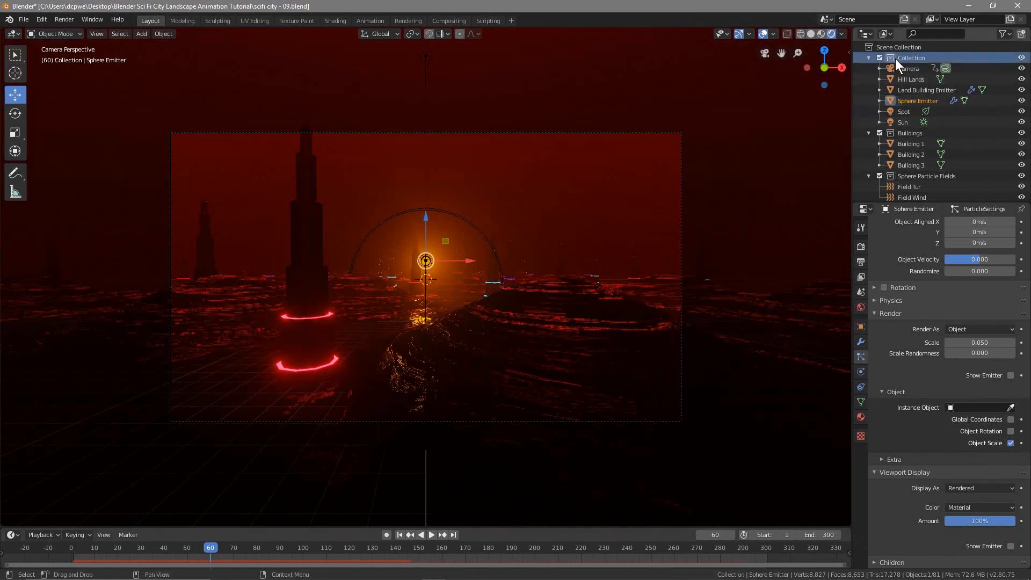
pyautogui.hotkey('shift', 'a')
pyautogui.moveTo(438, 268)
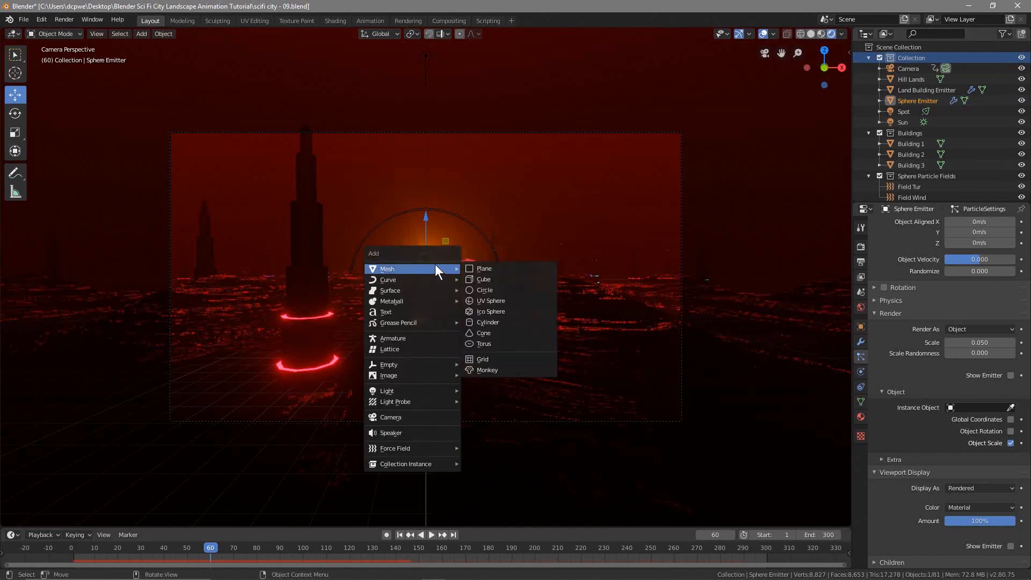
pyautogui.click(489, 301)
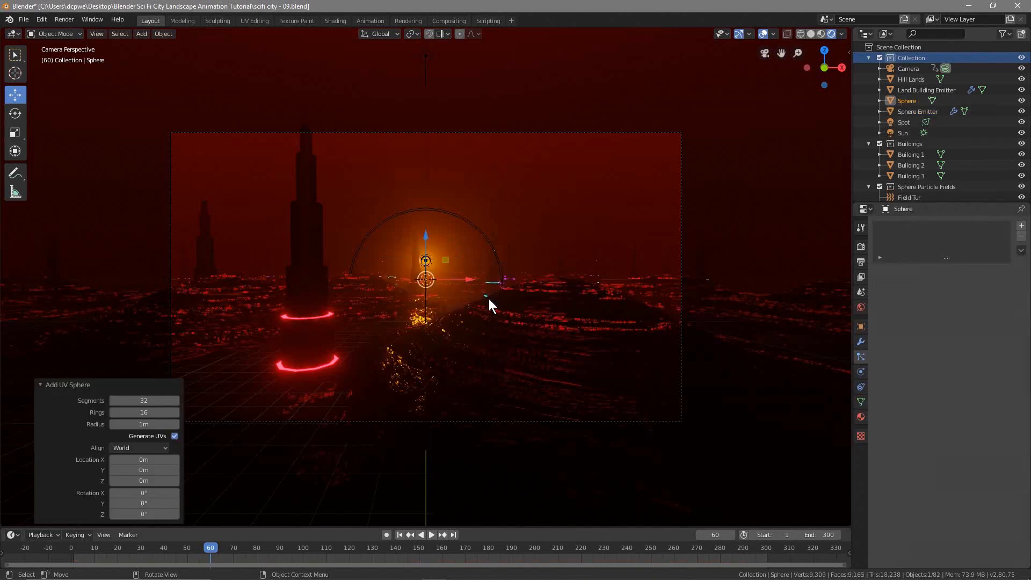
pyautogui.moveTo(425, 245); pyautogui.dragTo(442, 513)
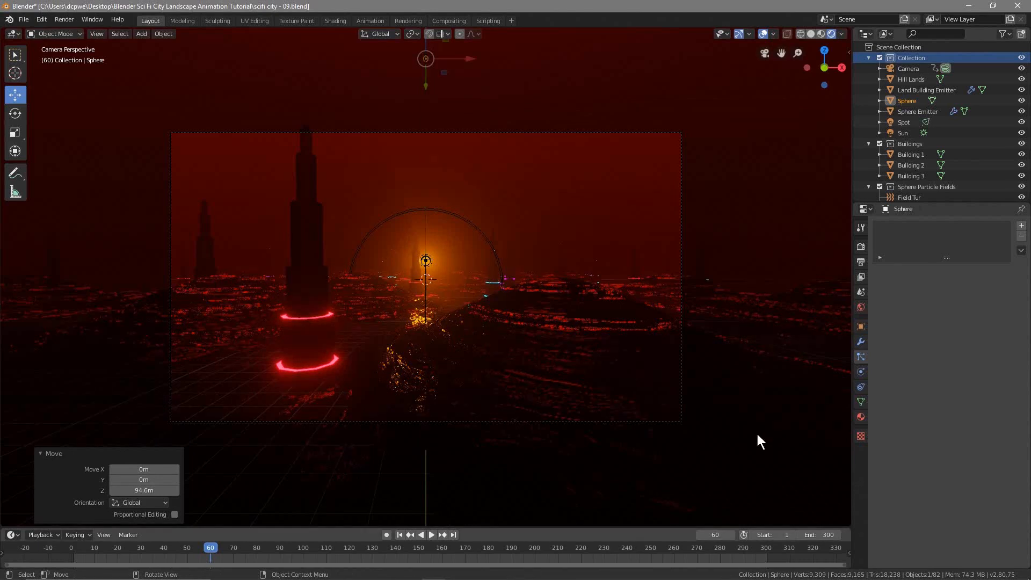
# Try to lock the view to the new sphere instead of the Sphere Emitter
pyautogui.press('n')
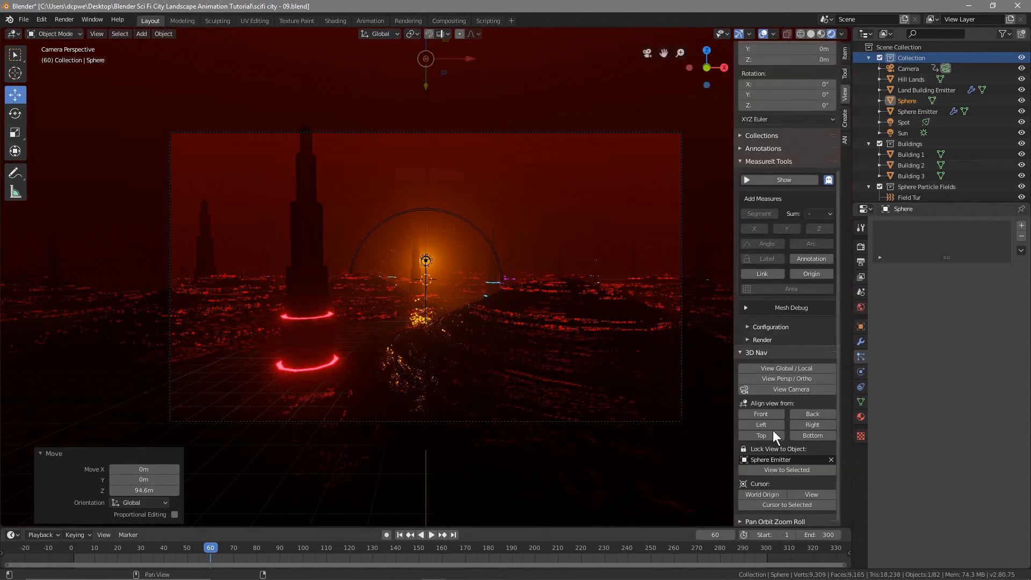
pyautogui.click(783, 460)
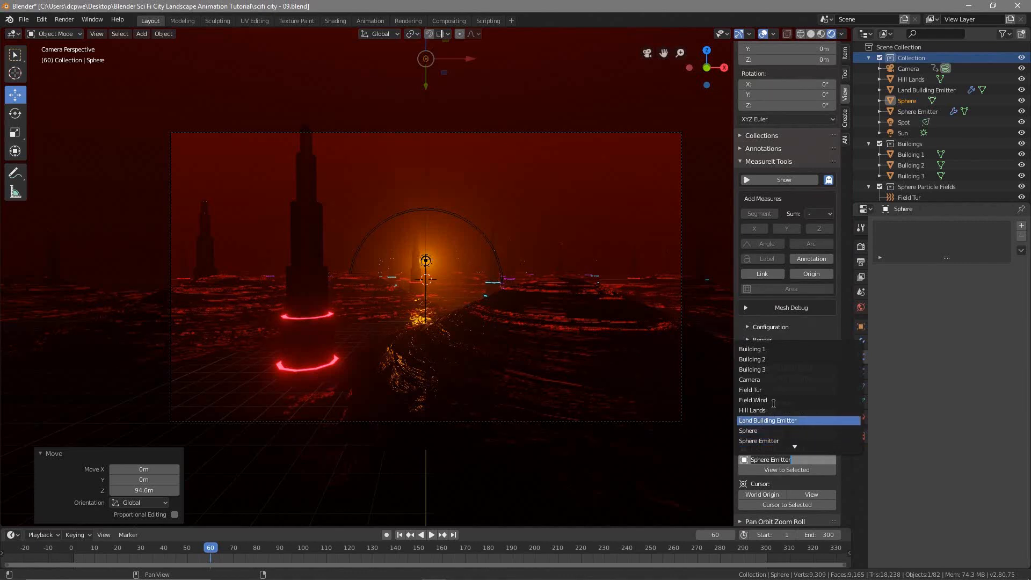
pyautogui.click(773, 439)
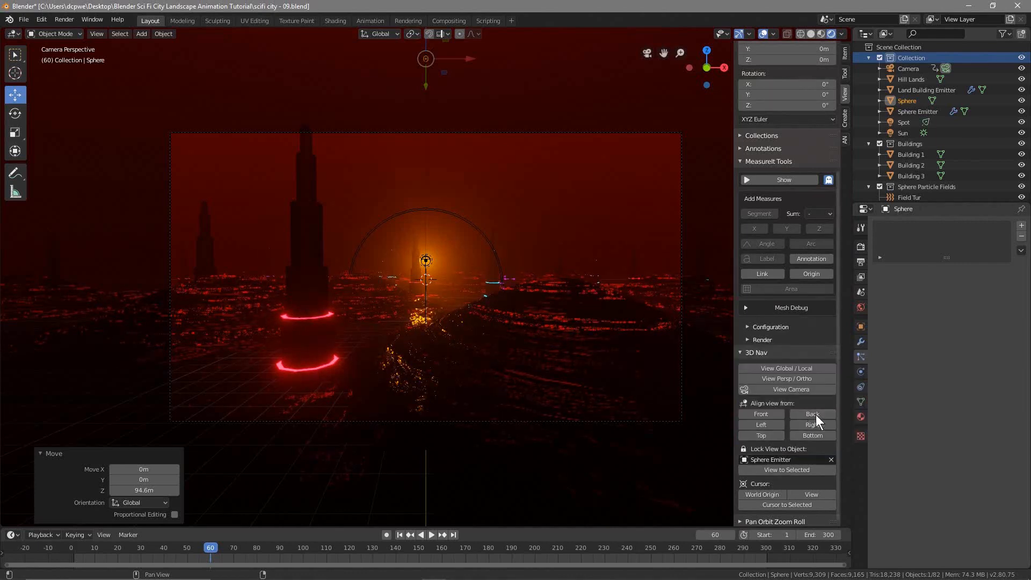
pyautogui.moveTo(405, 90); pyautogui.dragTo(356, 122, button='middle')
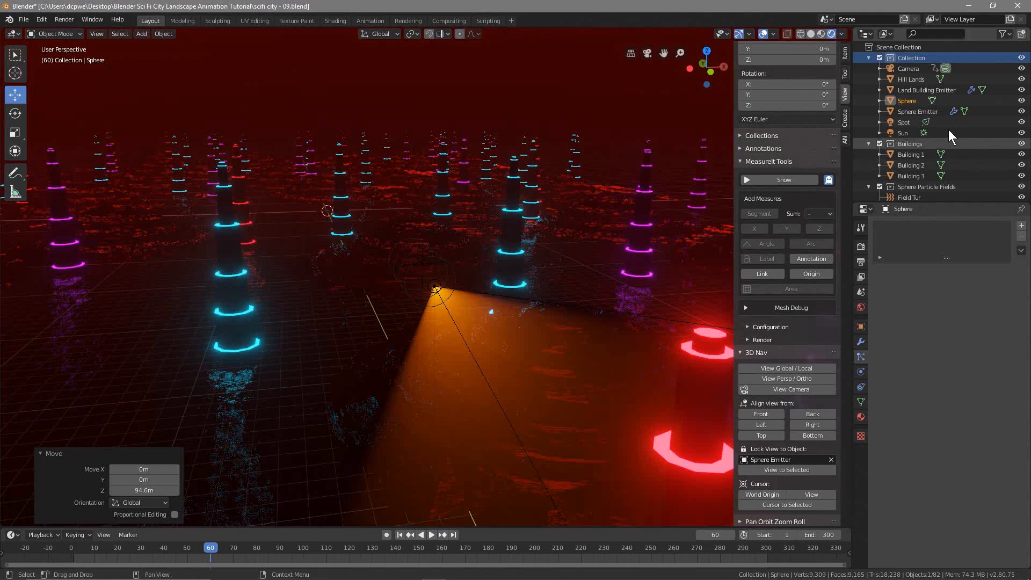
# Look for the raised sphere in the space above the city buildings
pyautogui.click(908, 102)
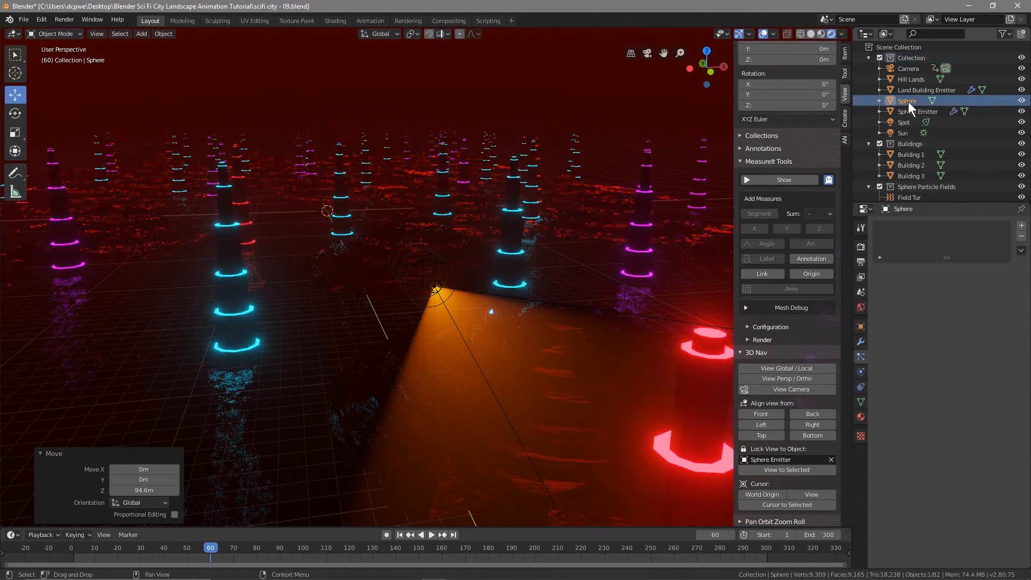
pyautogui.scroll(-2, 907, 156)
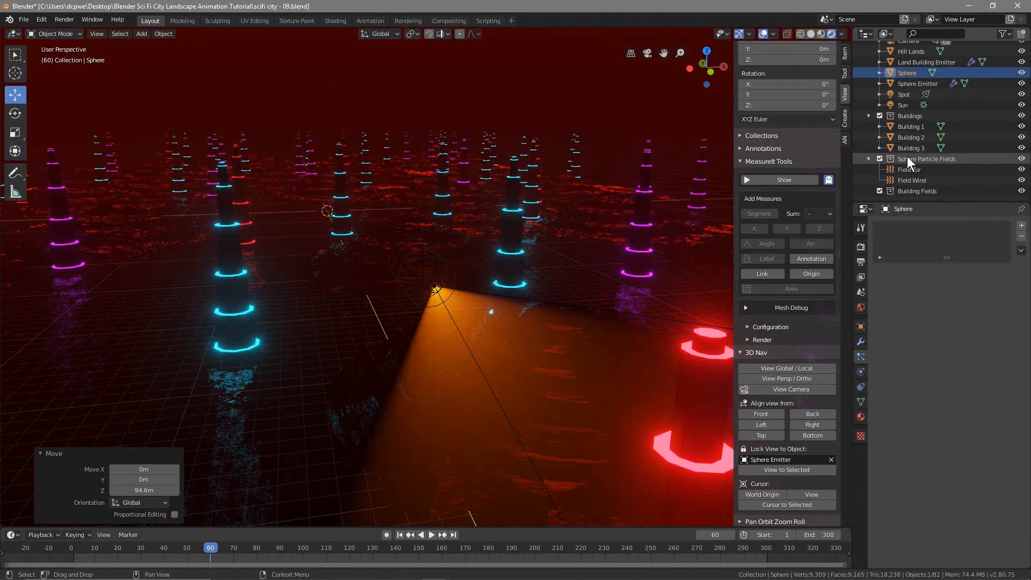
pyautogui.scroll(2, 907, 164)
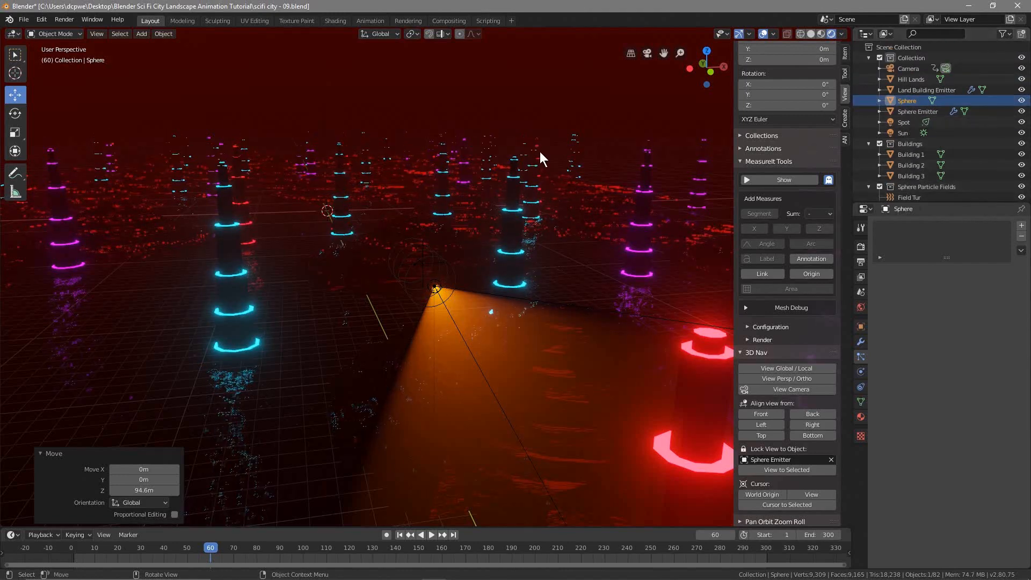
pyautogui.scroll(-10, 540, 151)
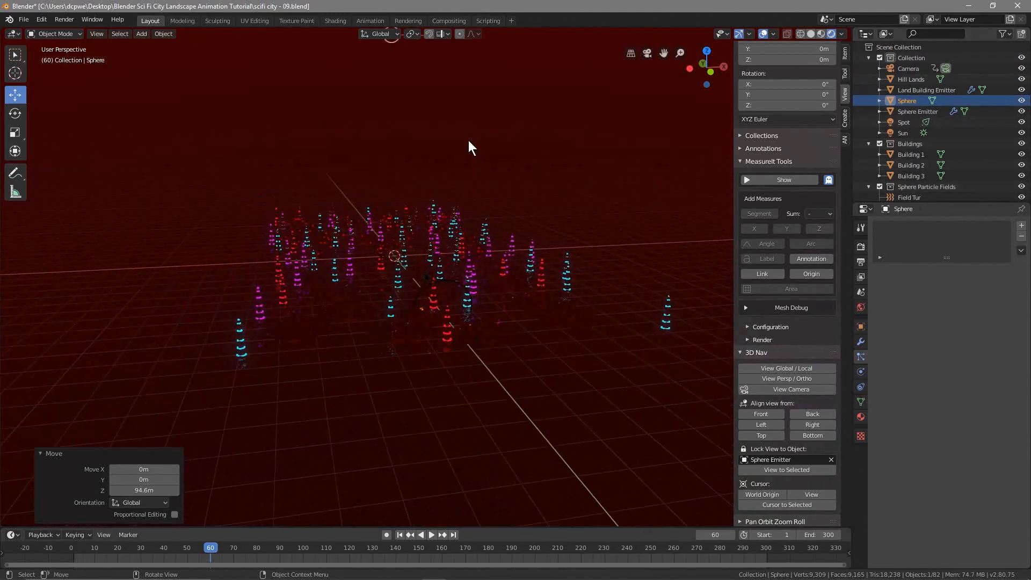
pyautogui.scroll(-3, 468, 140)
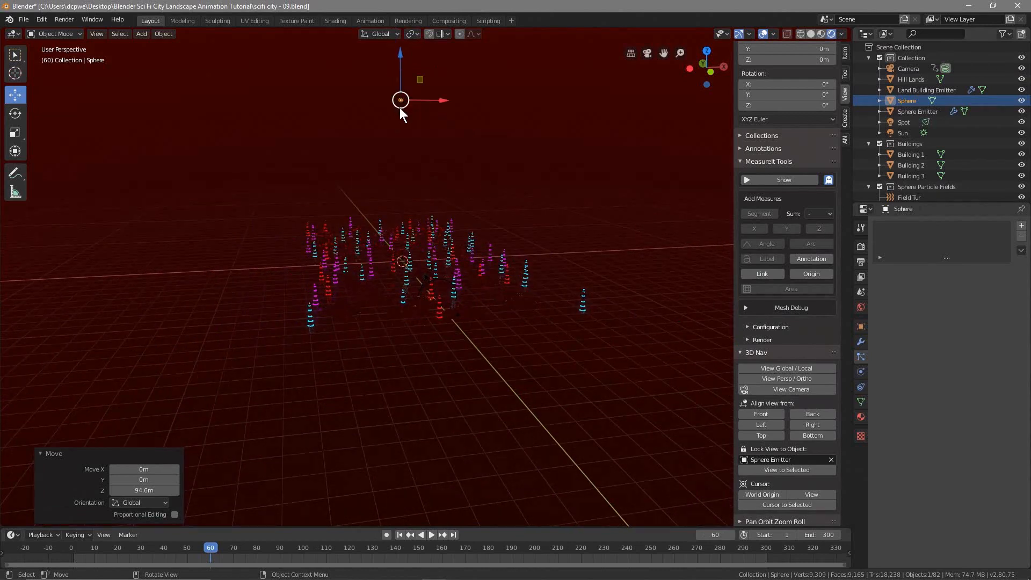
pyautogui.scroll(10, 428, 184)
pyautogui.moveTo(402, 126); pyautogui.dragTo(462, 454, button='middle')
pyautogui.scroll(3, 503, 159)
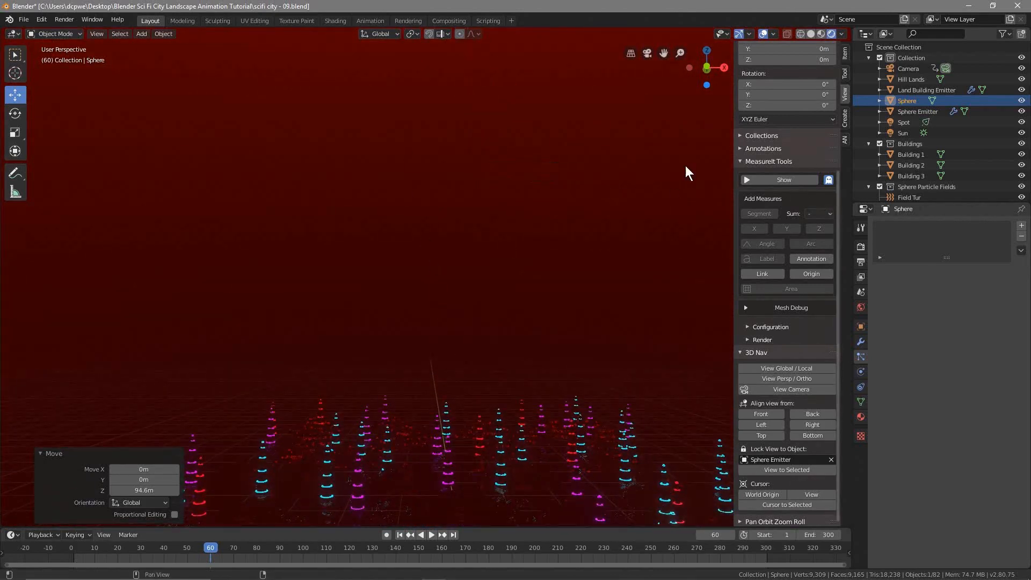
# Rename the new sphere as Sphere Particle
pyautogui.doubleClick(939, 101)
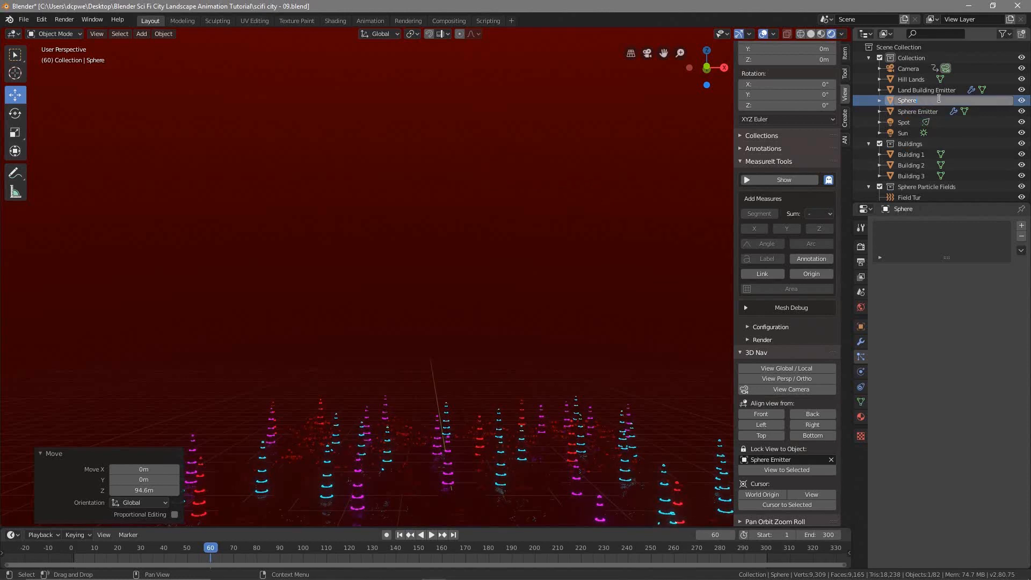
pyautogui.write('Particle')
pyautogui.press('Return')
pyautogui.doubleClick(947, 113)
pyautogui.hotkey('ctrl', 'a')
pyautogui.press('End')
pyautogui.press('BackSpace')
pyautogui.press('Return')
# Lock the view to the Sphere Particle object and return to the camera view
pyautogui.click(798, 459)
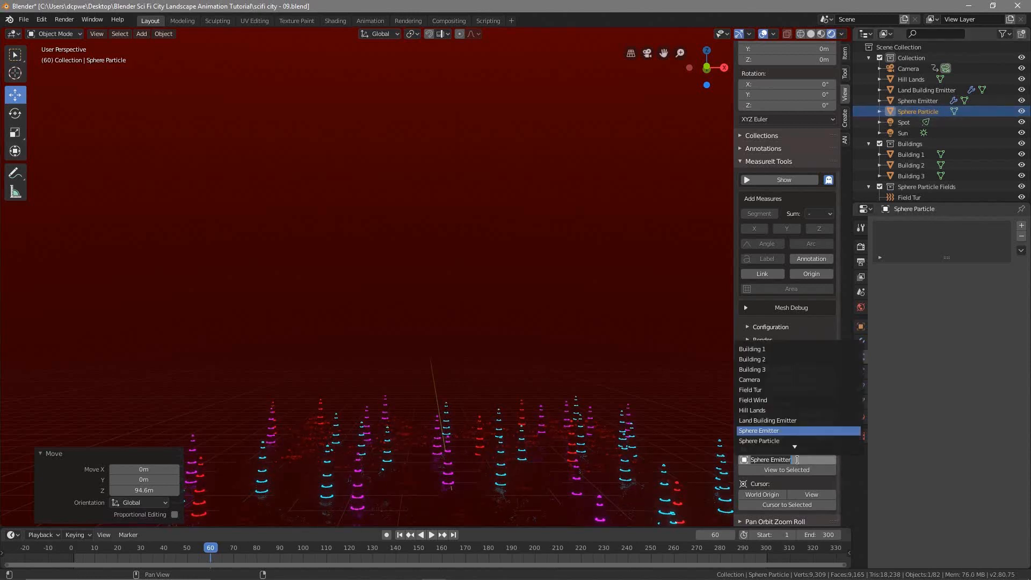
pyautogui.click(768, 441)
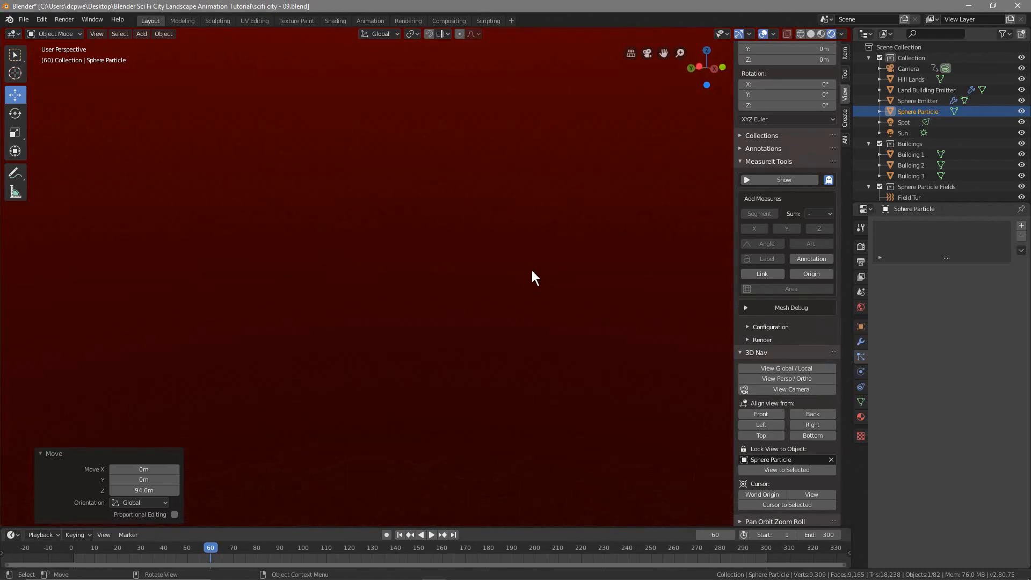
pyautogui.moveTo(477, 371); pyautogui.dragTo(376, 400, button='middle')
pyautogui.moveTo(451, 236); pyautogui.dragTo(483, 437, button='middle')
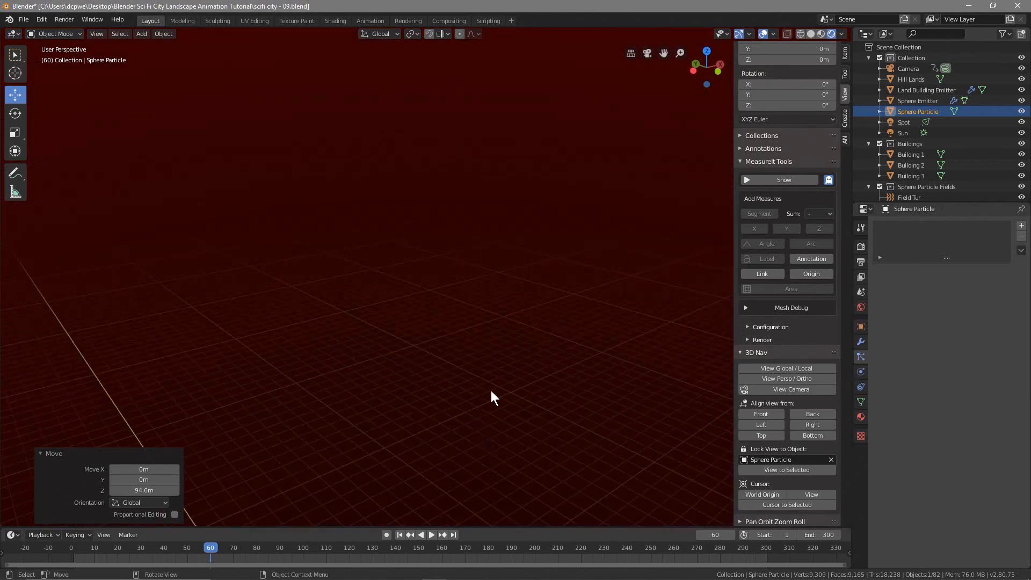
pyautogui.moveTo(472, 447); pyautogui.dragTo(472, 438, button='middle')
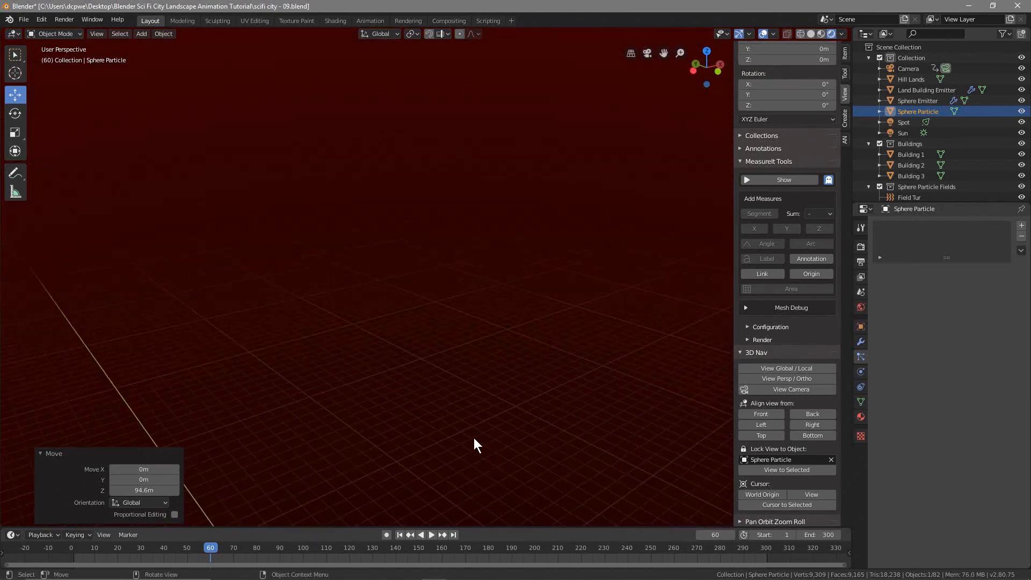
pyautogui.press('KP_0')
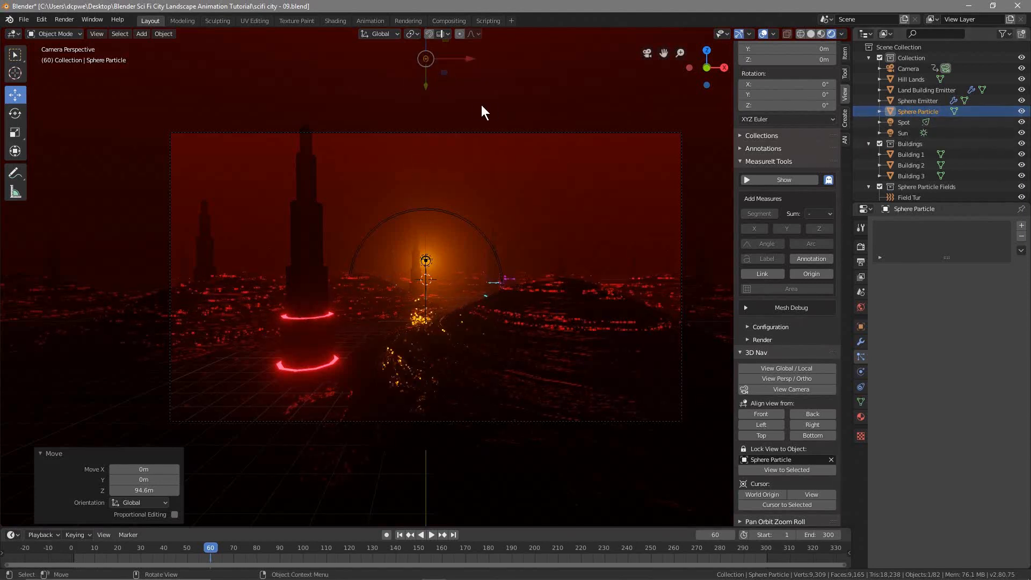
# Leave the camera view and inspect the Sphere Particle object's position above the buildings
pyautogui.moveTo(458, 101); pyautogui.dragTo(434, 338, button='middle')
pyautogui.scroll(-10, 433, 337)
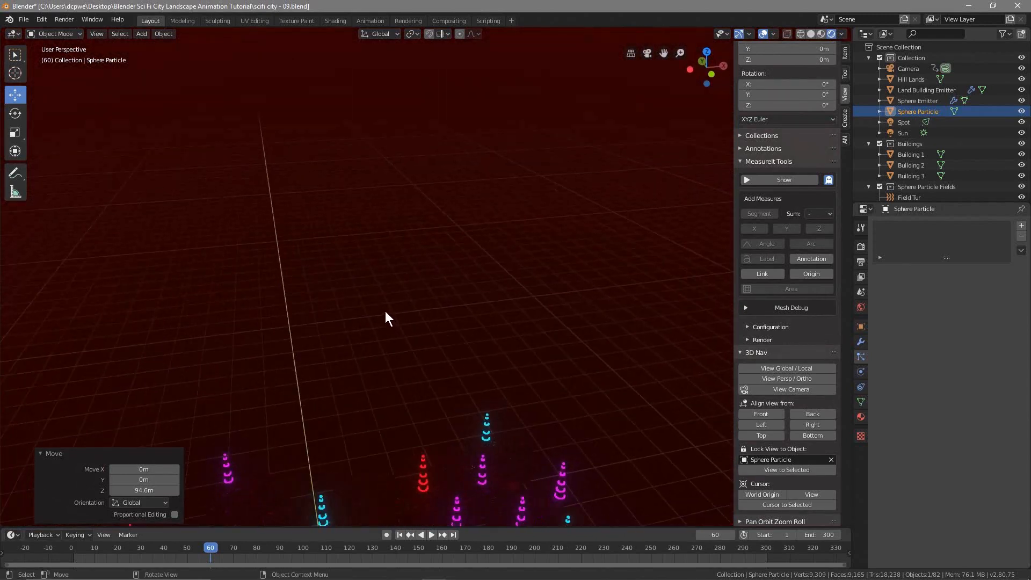
pyautogui.moveTo(124, 244); pyautogui.dragTo(251, 313, button='middle')
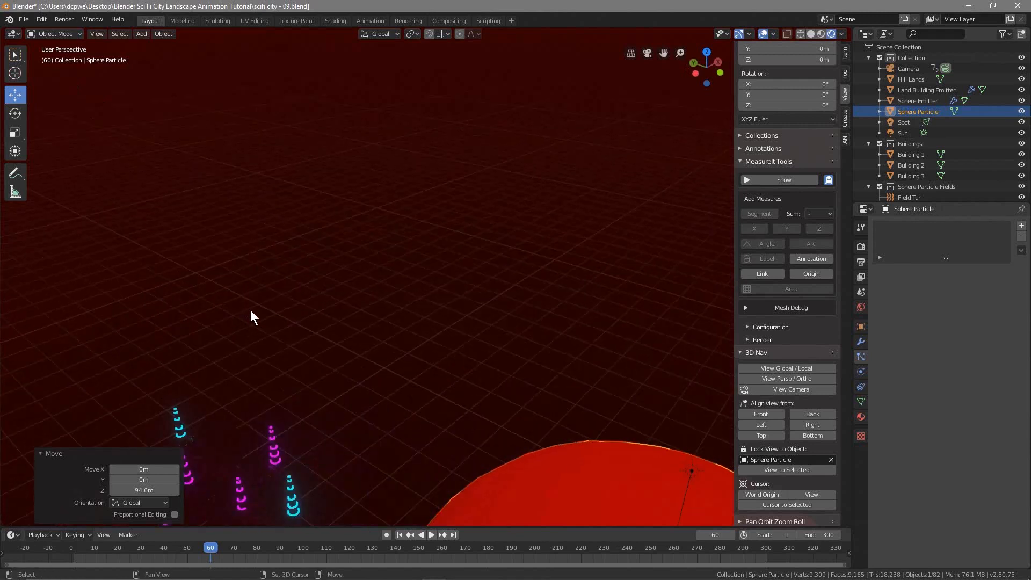
pyautogui.scroll(8, 251, 313)
pyautogui.scroll(-6, 301, 440)
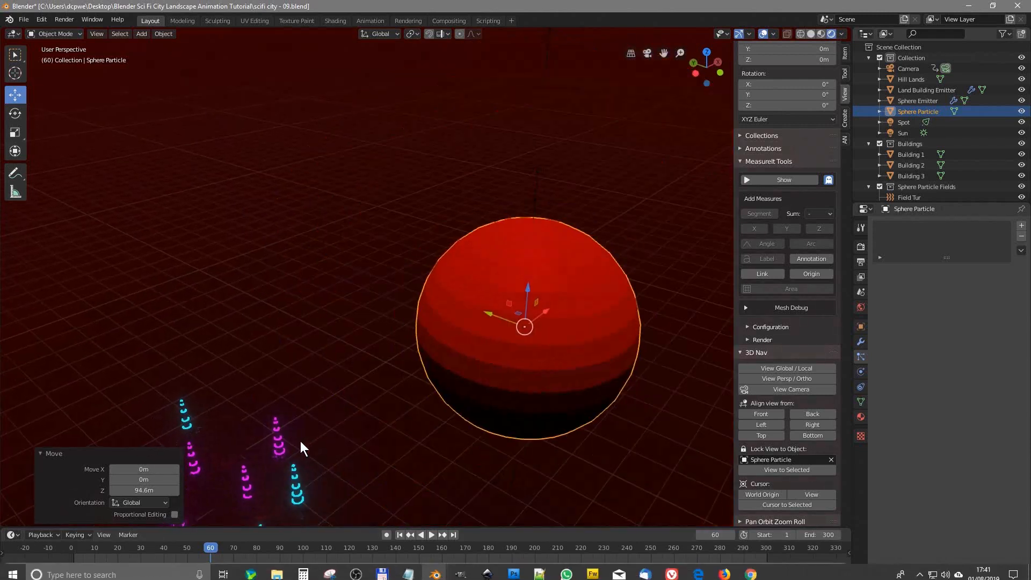
pyautogui.keyDown('shift'); pyautogui.moveTo(396, 423); pyautogui.dragTo(214, 325, button='middle'); pyautogui.keyUp('shift')
pyautogui.scroll(-5, 215, 325)
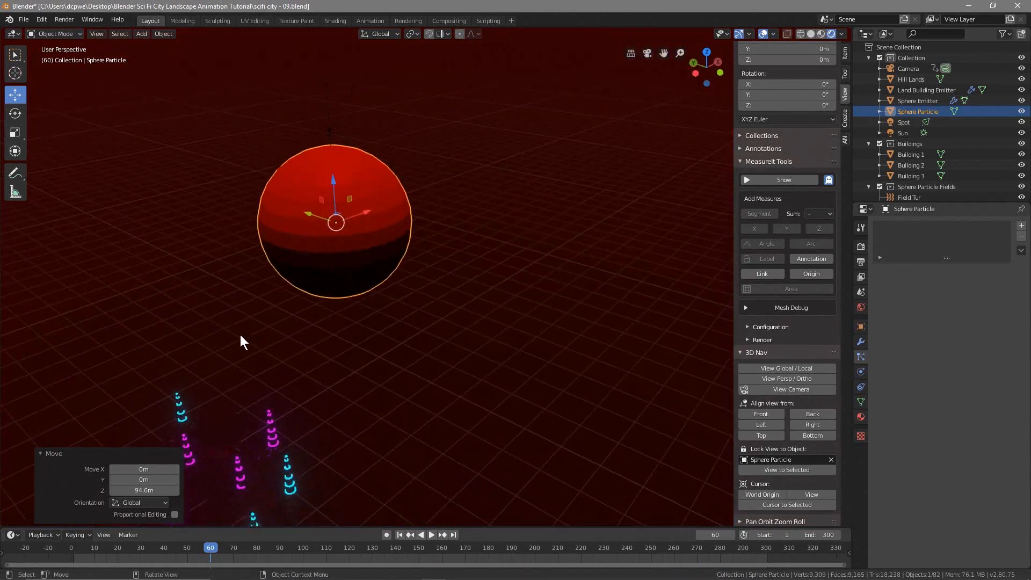
pyautogui.click(339, 258)
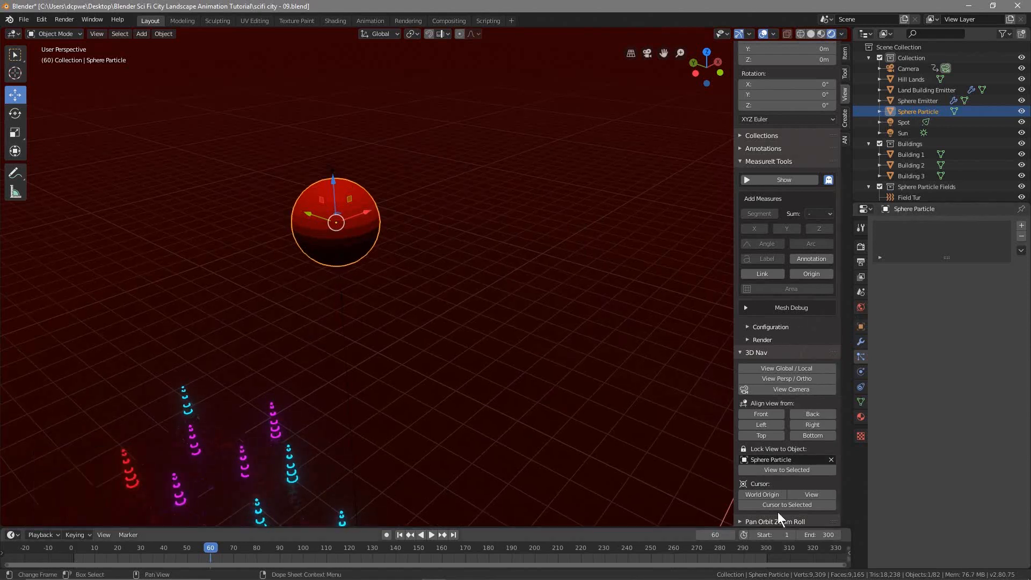
pyautogui.moveTo(365, 249); pyautogui.dragTo(451, 241, button='middle')
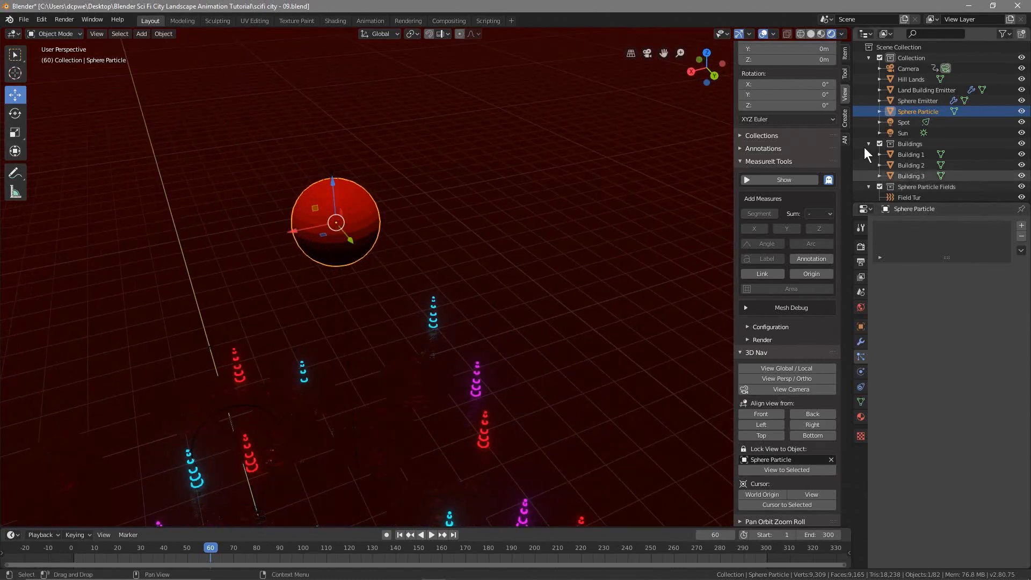
# Save the file and give the raised sphere a new material named Sphere Particle
pyautogui.click(24, 20)
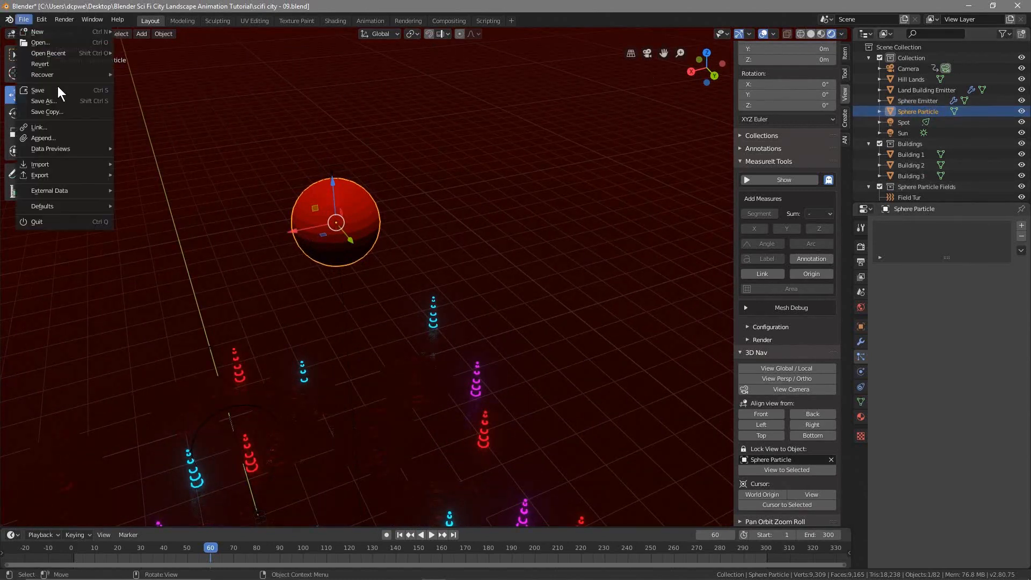
pyautogui.click(58, 95)
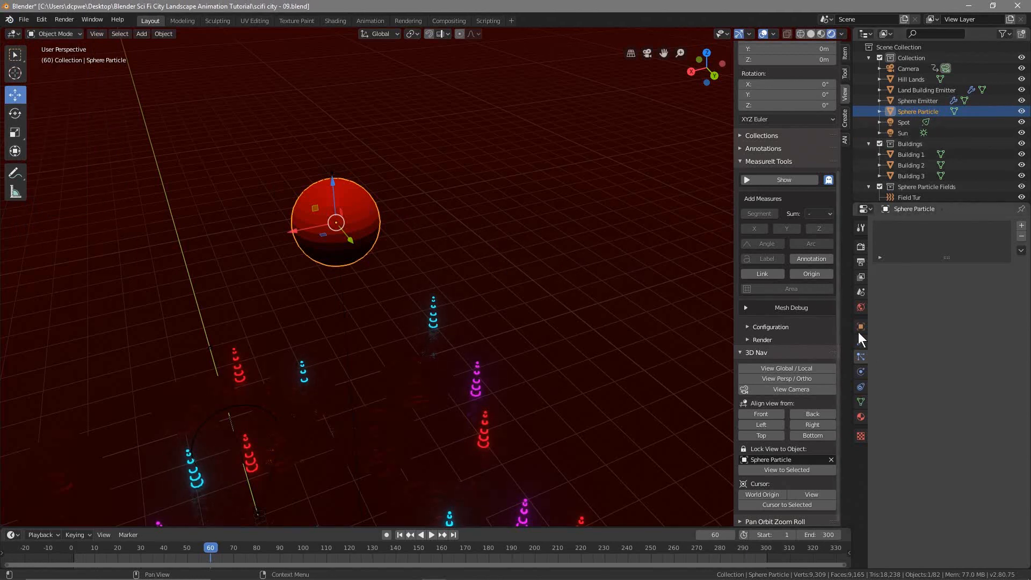
pyautogui.click(860, 417)
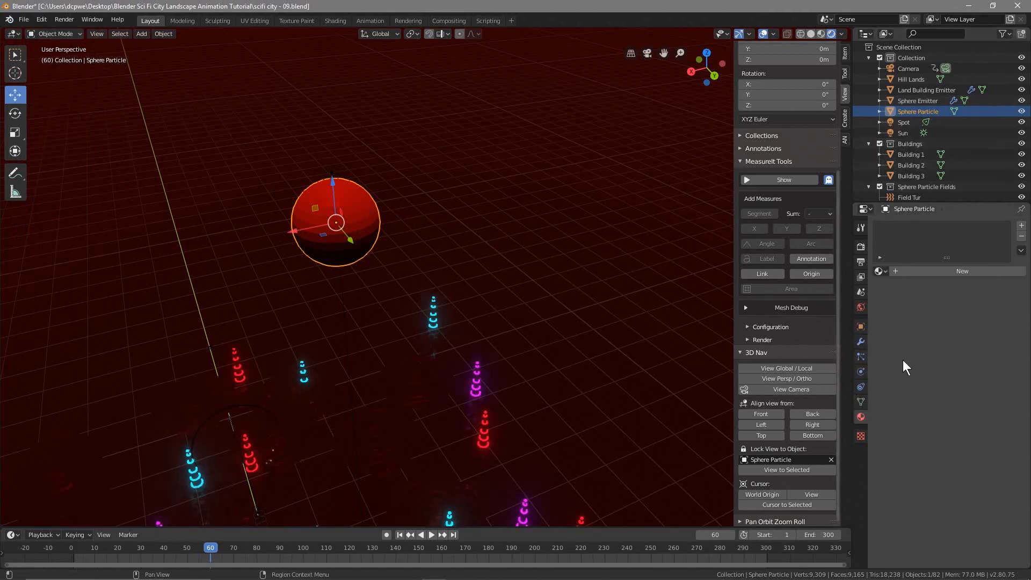
pyautogui.click(940, 272)
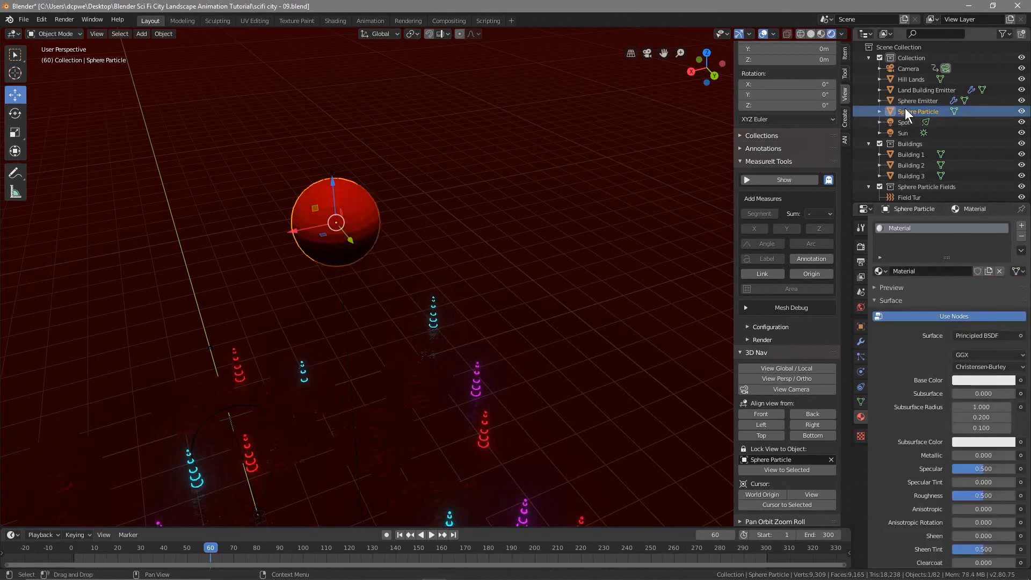
pyautogui.click(928, 271)
pyautogui.write('Sphere Particle')
pyautogui.press('Return')
pyautogui.click(881, 271)
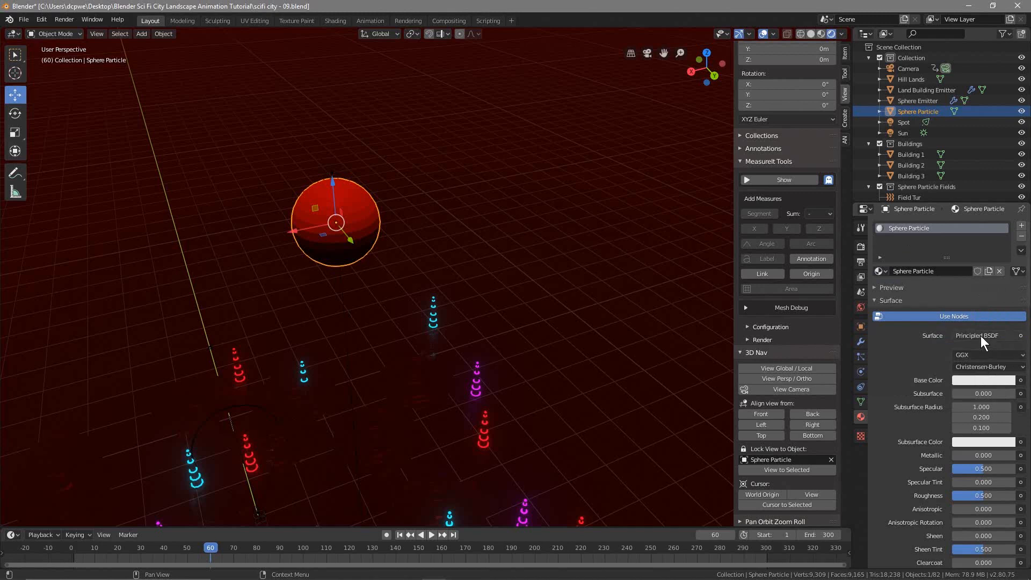
# Change the Sphere Particle material's surface to Emission with a strength of 10
pyautogui.click(981, 336)
pyautogui.click(902, 123)
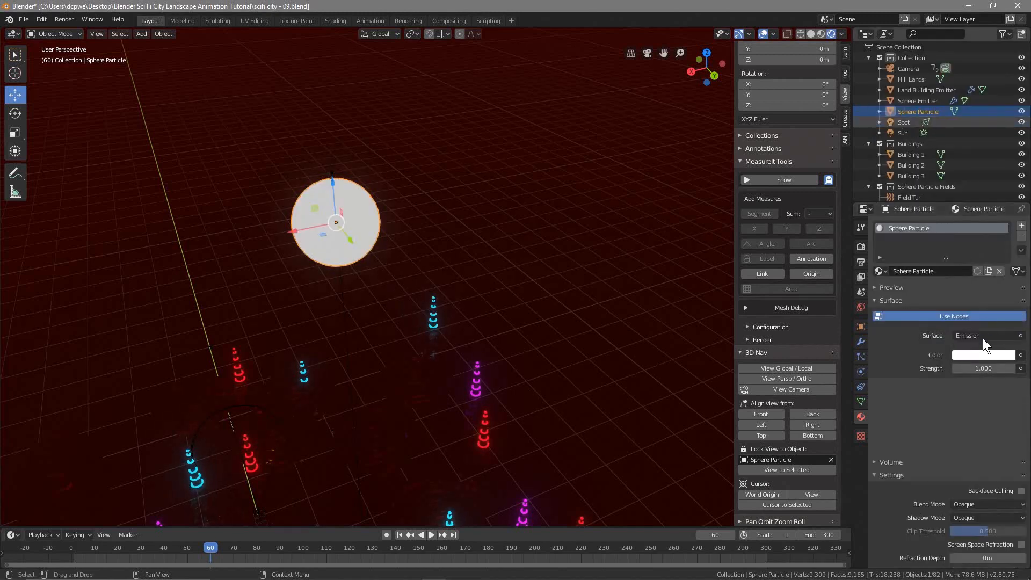
pyautogui.click(978, 366)
pyautogui.write('10')
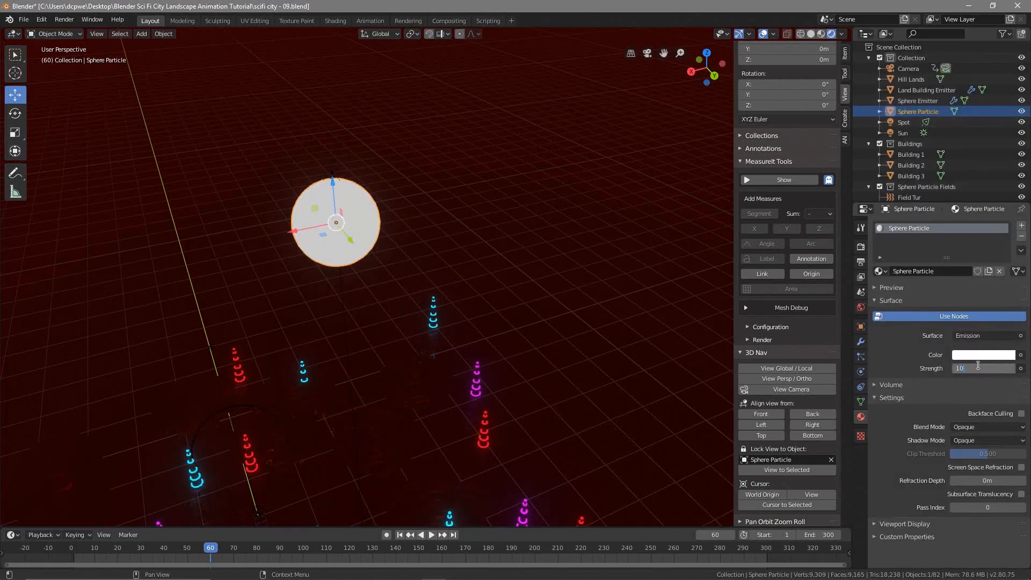
pyautogui.press('Return')
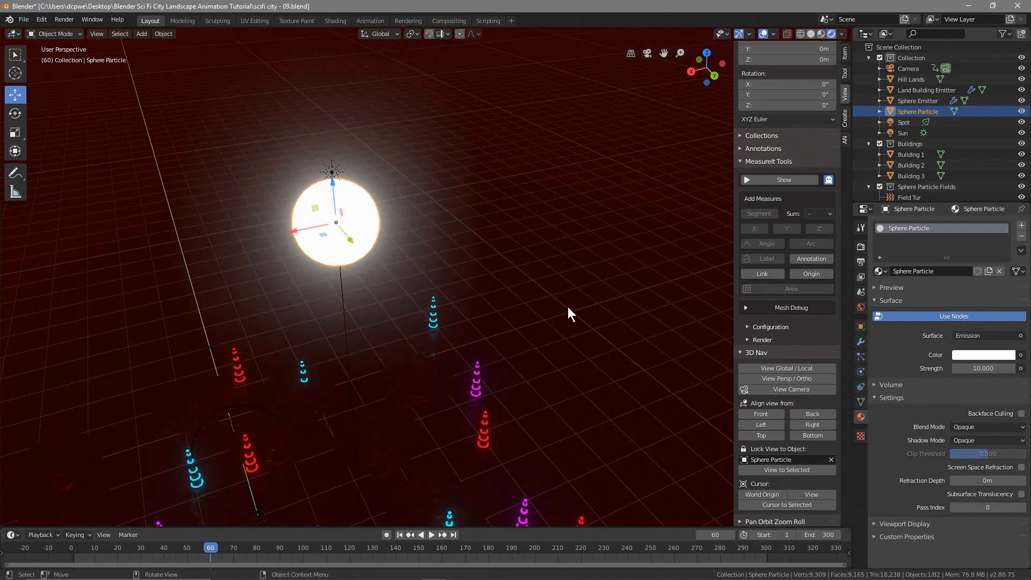
# Assign the Sphere Particle object as the render instance object for the Sphere Emitter's particles
pyautogui.click(917, 101)
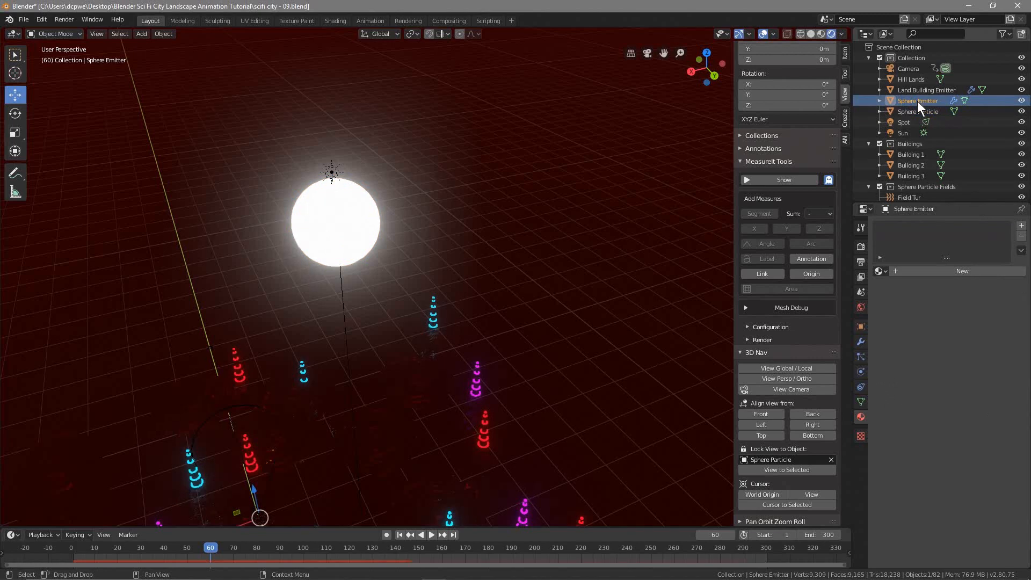
pyautogui.click(860, 356)
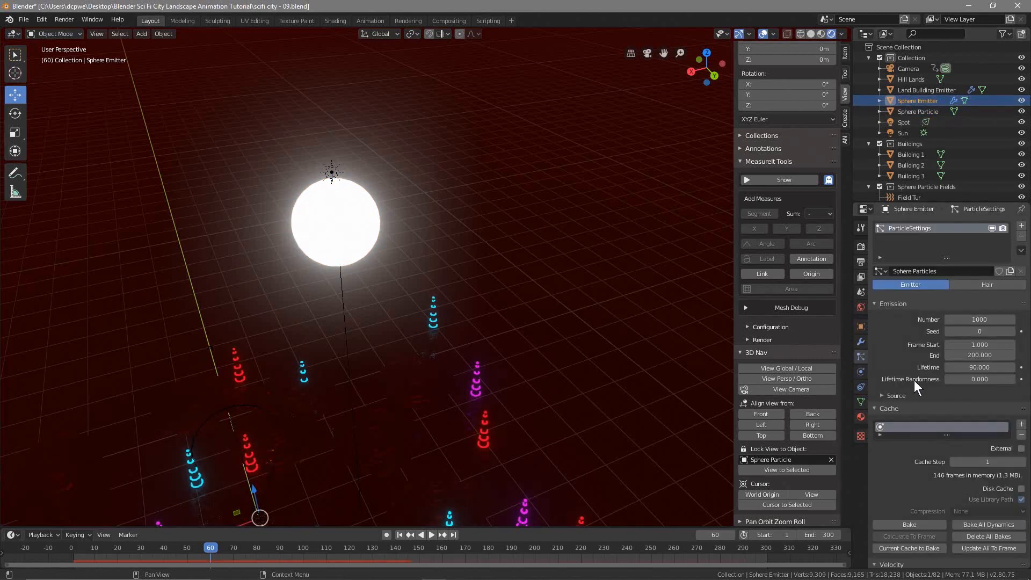
pyautogui.scroll(-6, 914, 380)
pyautogui.scroll(-5, 974, 311)
pyautogui.scroll(-6, 969, 327)
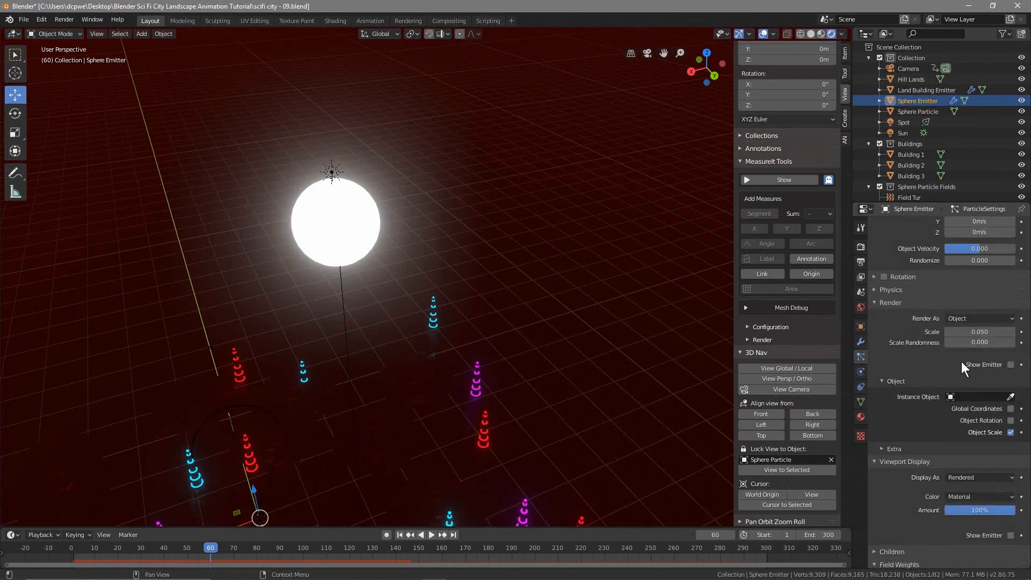
pyautogui.click(980, 397)
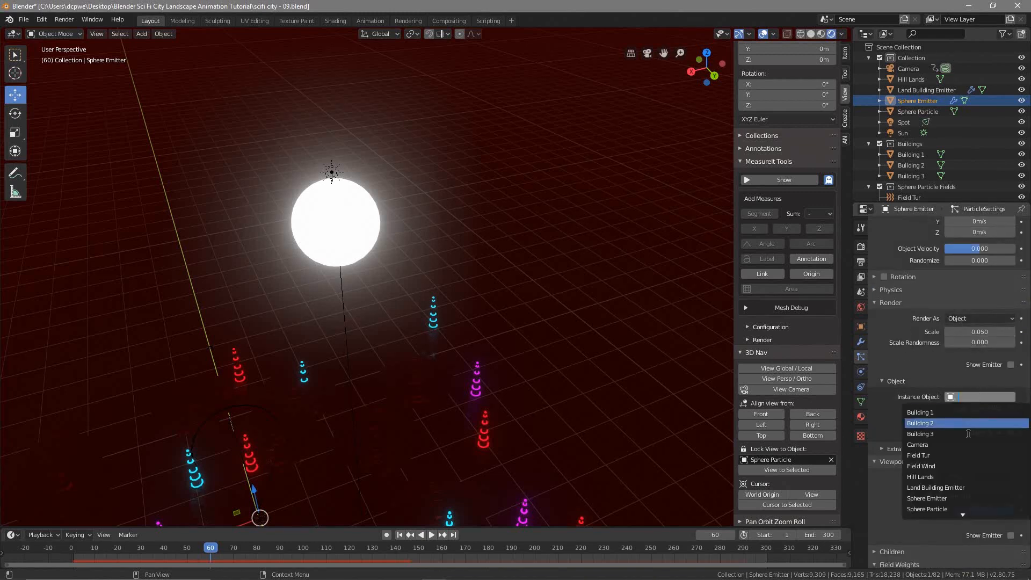
pyautogui.click(955, 504)
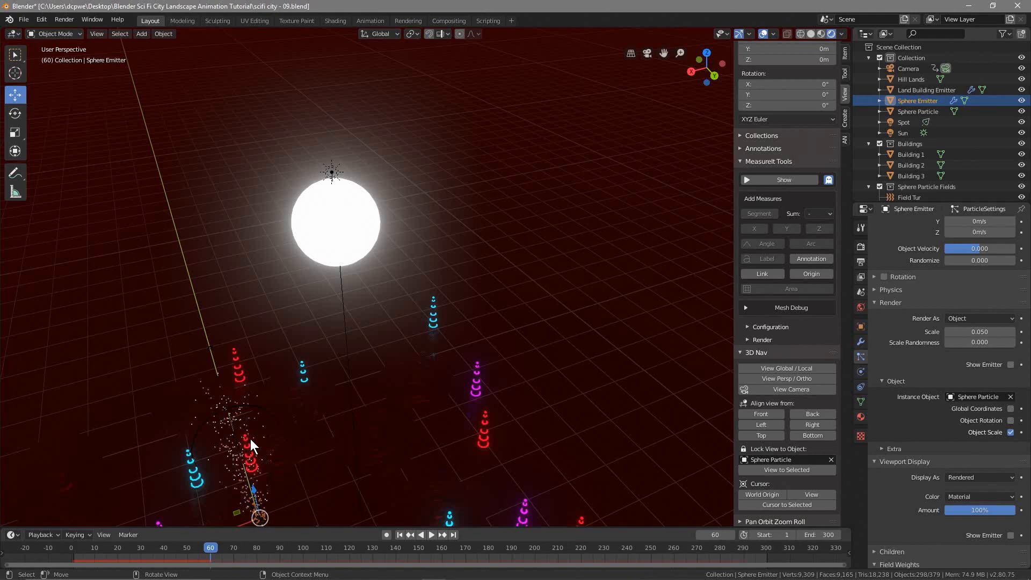
# Play the animation from the first frame in camera view with overlays and sidebar hidden, return to frame 1 and save the file
pyautogui.press('KP_0')
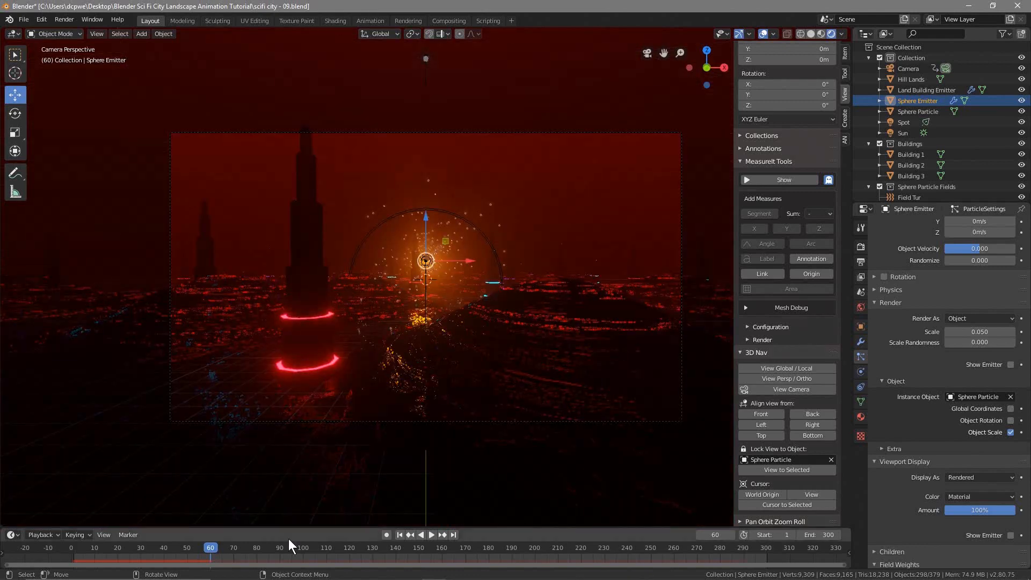
pyautogui.click(399, 535)
pyautogui.click(432, 534)
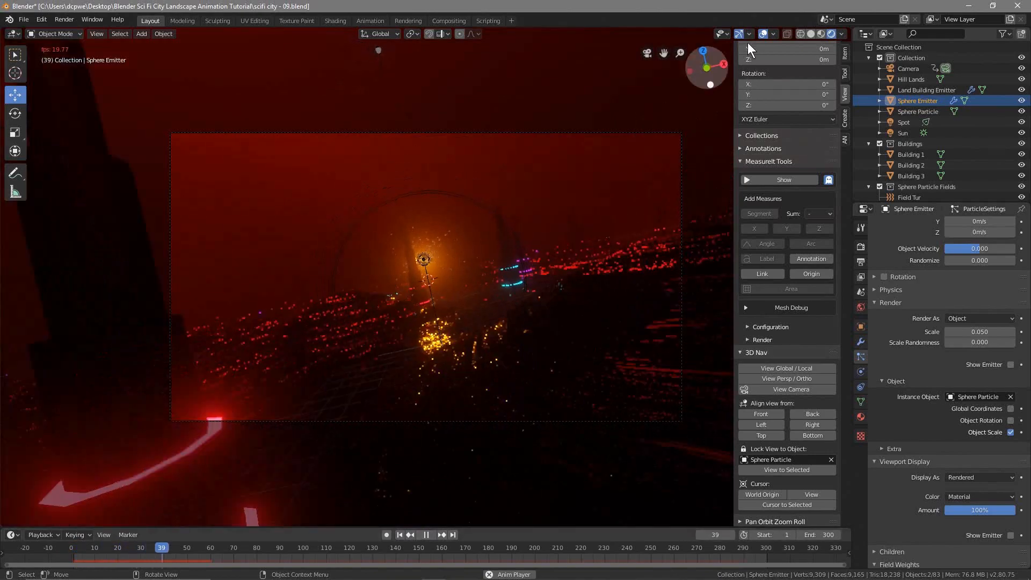
pyautogui.click(762, 33)
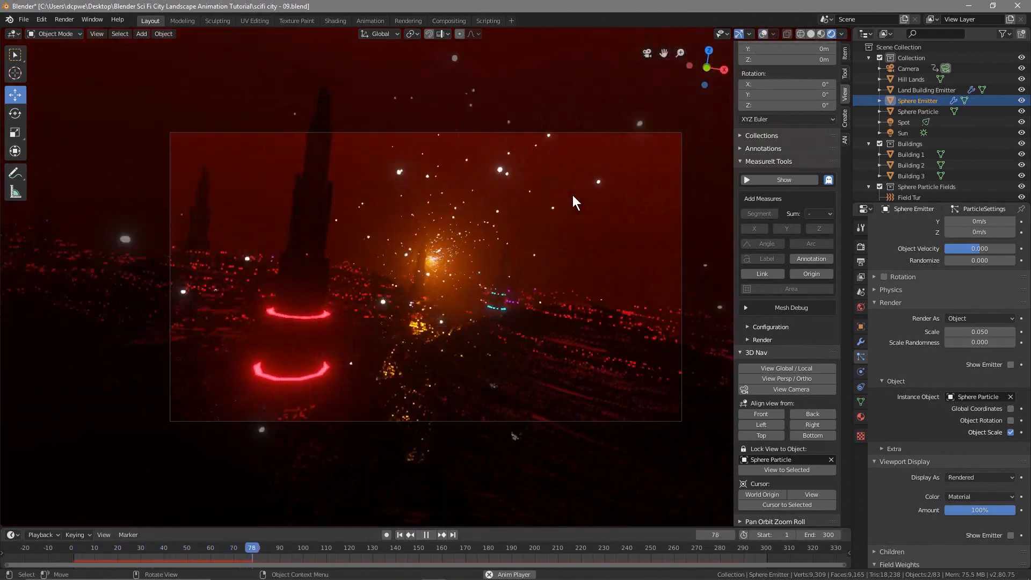
pyautogui.press('n')
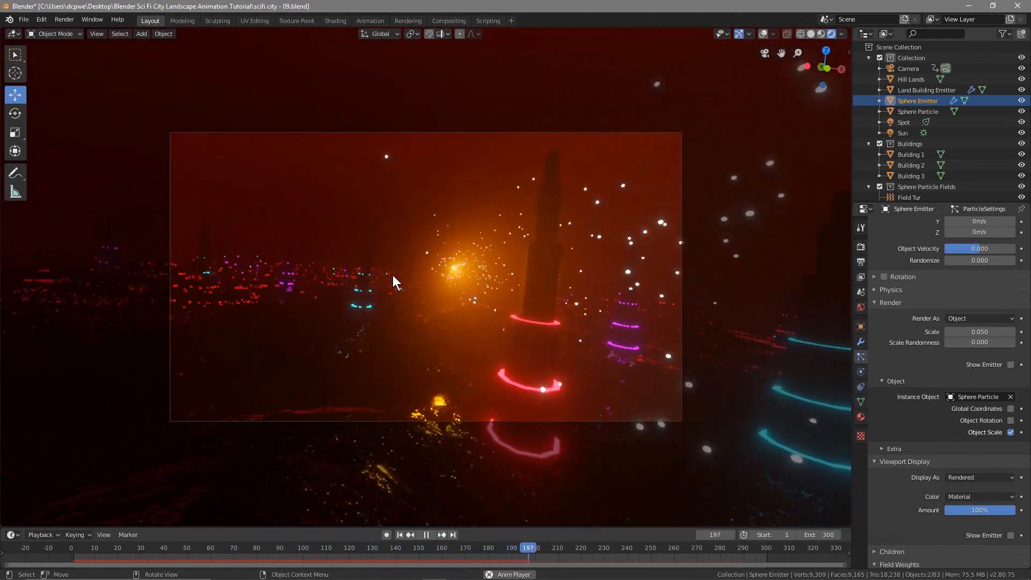
pyautogui.click(425, 535)
pyautogui.click(400, 534)
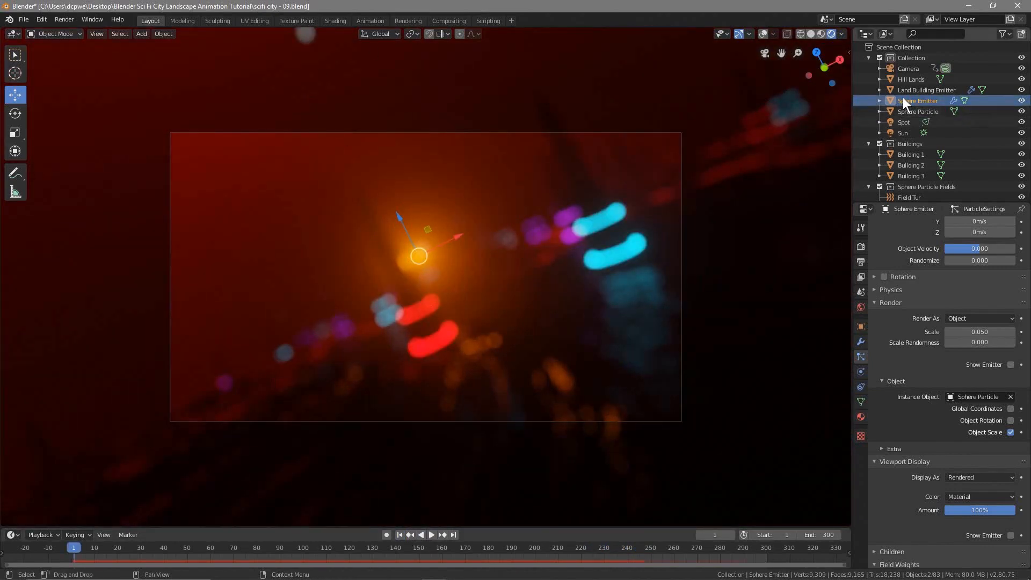
pyautogui.click(22, 20)
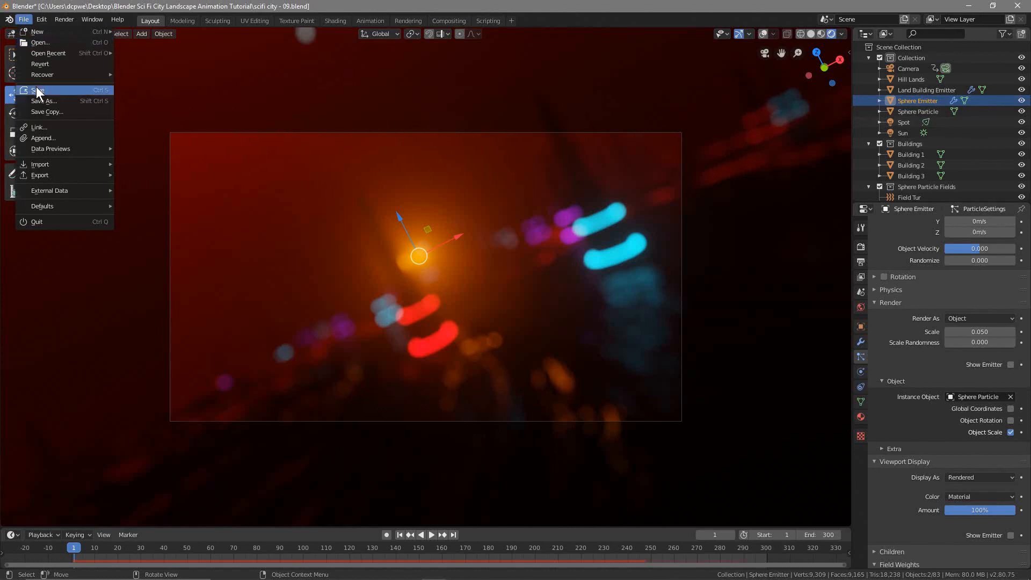
pyautogui.click(43, 90)
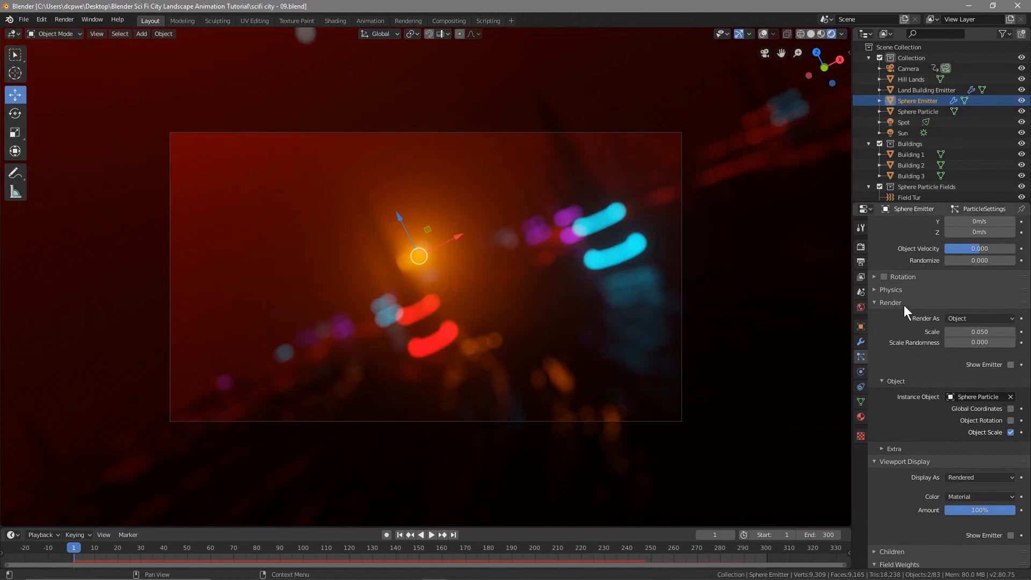
# Bake all dynamics from the Sphere Emitter's particle cache and check the Land Building Emitter's bake
pyautogui.click(903, 102)
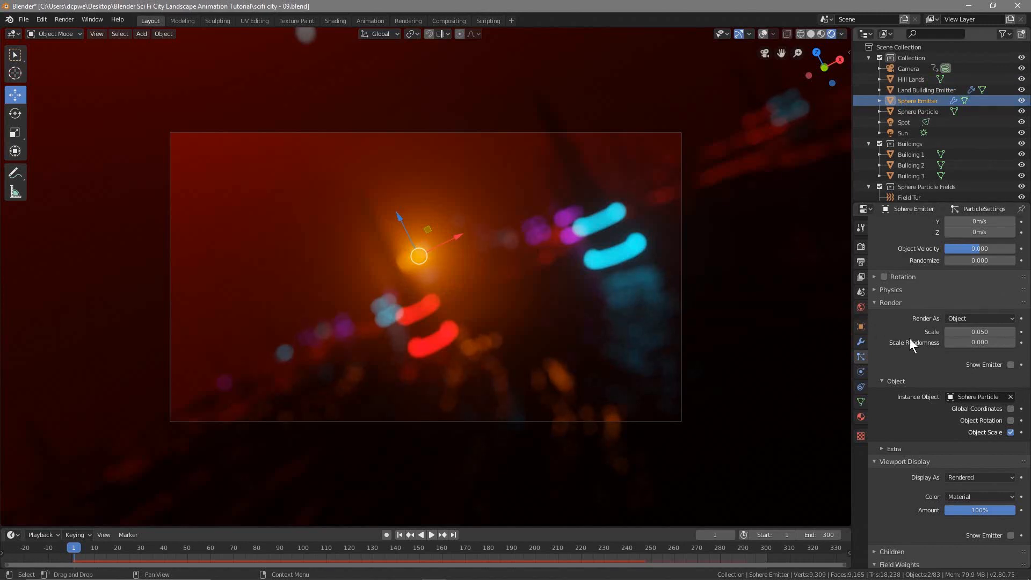
pyautogui.scroll(2, 913, 327)
pyautogui.scroll(10, 915, 328)
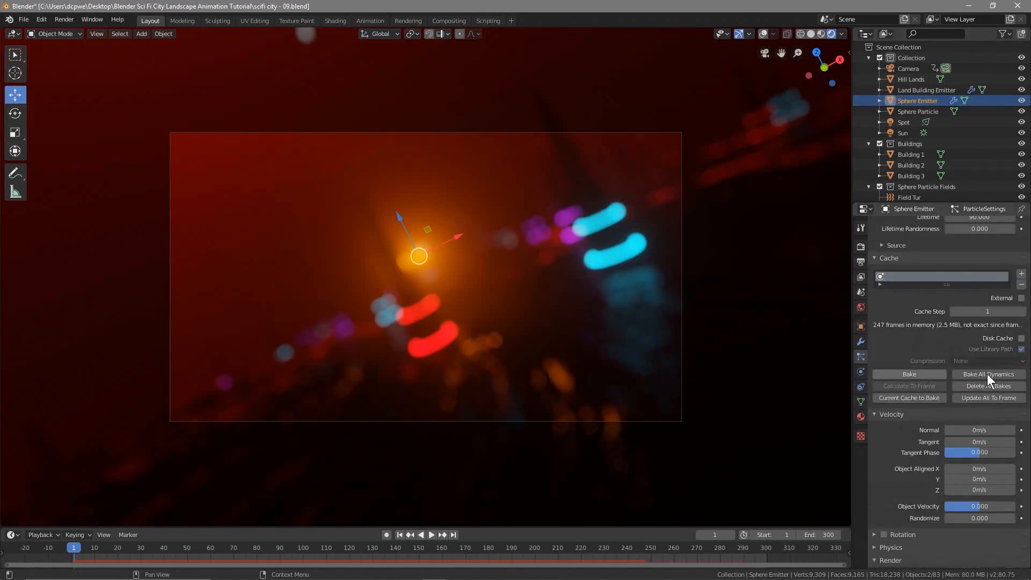
pyautogui.click(987, 375)
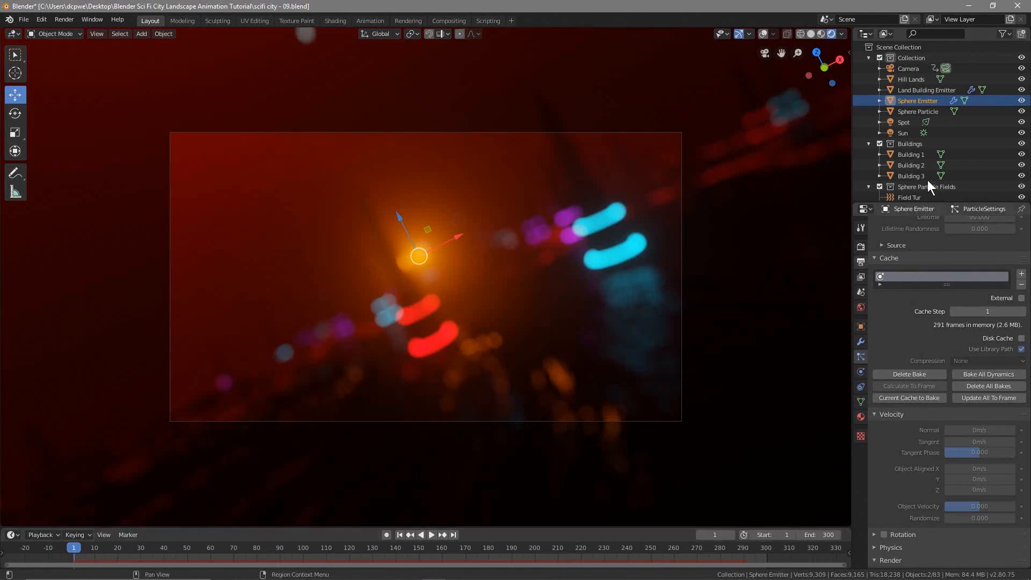
pyautogui.click(914, 111)
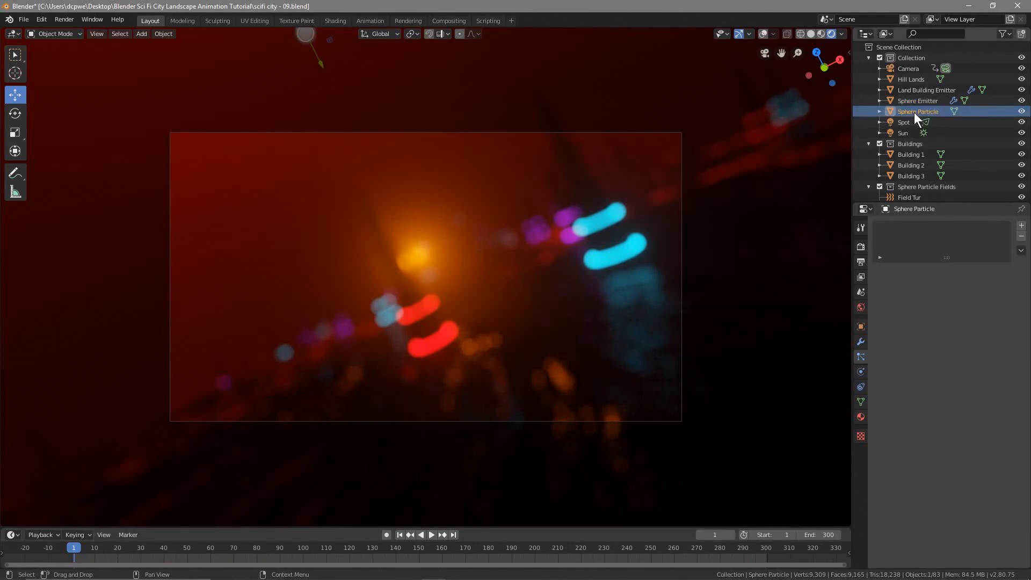
pyautogui.click(919, 91)
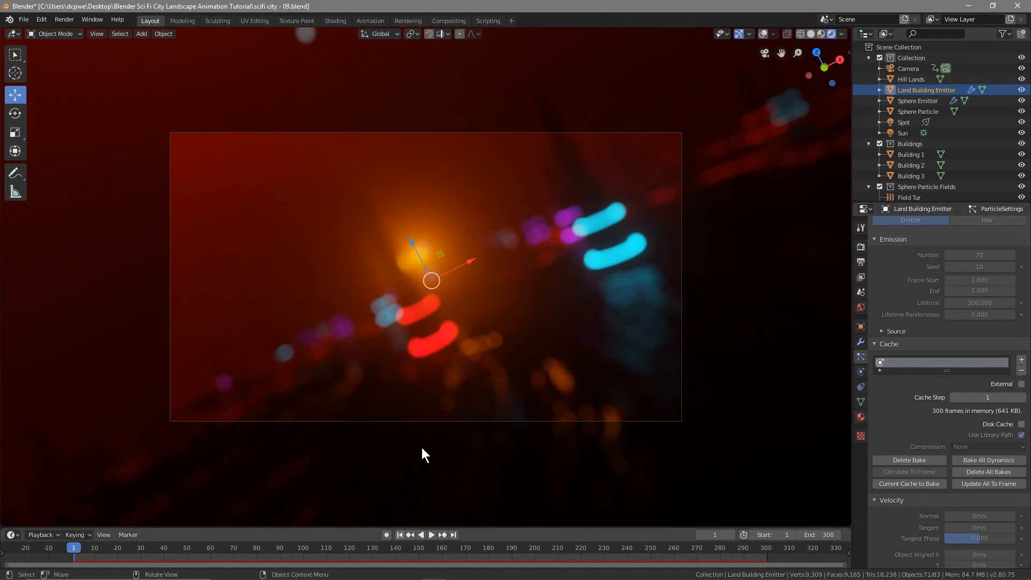
# Render frame 82 as a still image, saving the file before and after the test render
pyautogui.rightClick(283, 550)
pyautogui.click(261, 546)
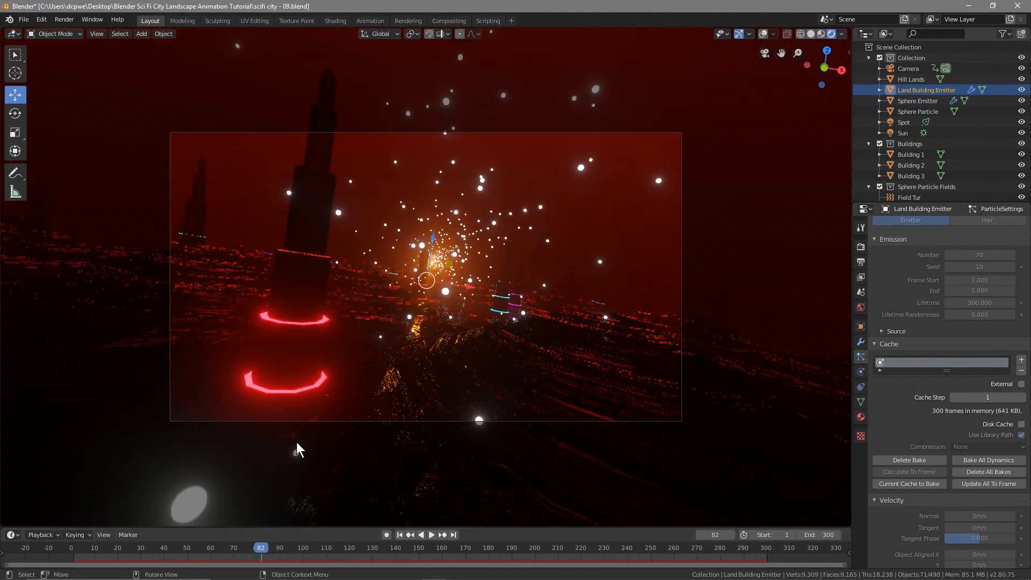
pyautogui.hotkey('ctrl', 's')
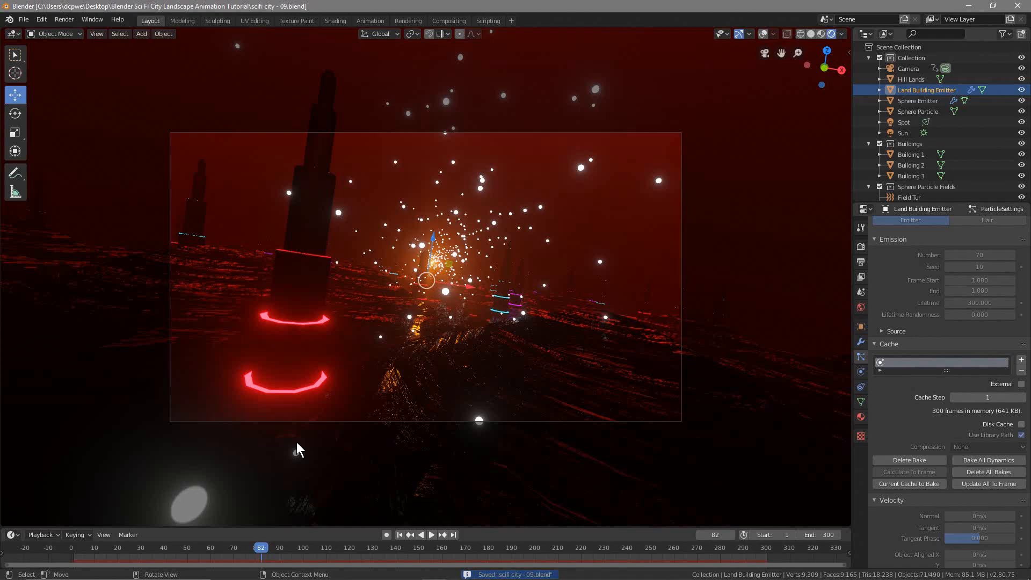
pyautogui.press('F12')
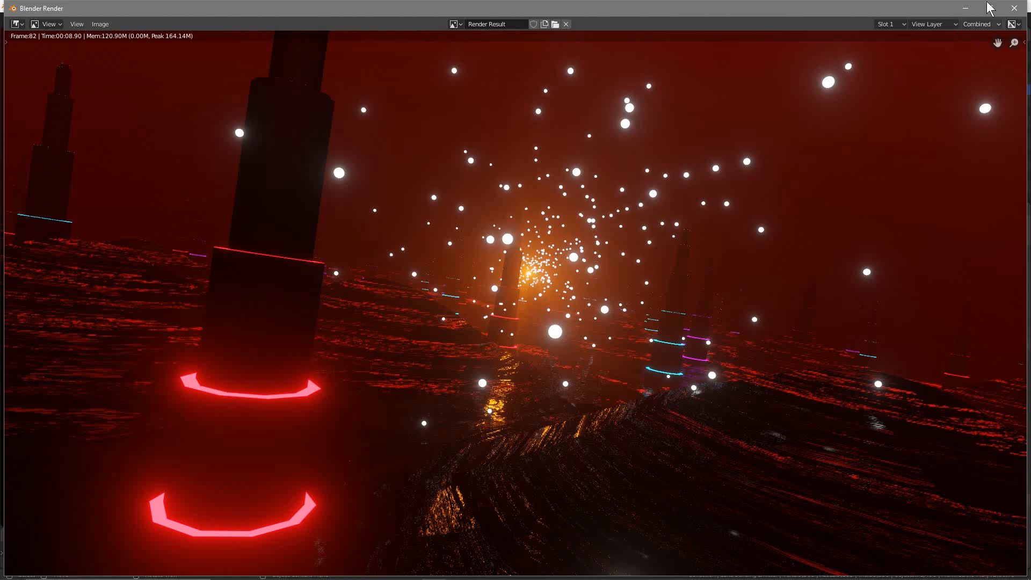
pyautogui.click(1014, 8)
pyautogui.click(22, 22)
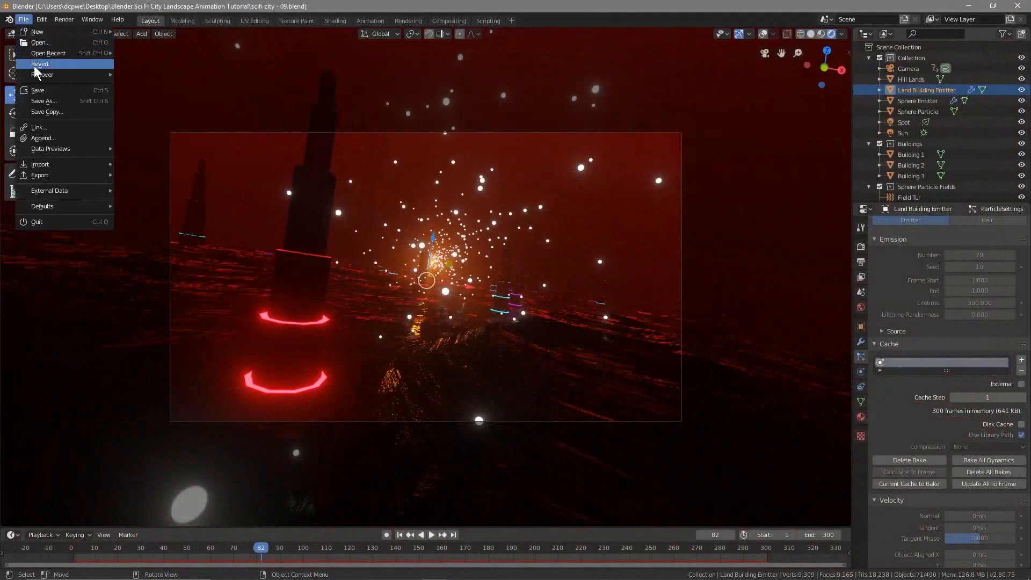
pyautogui.click(42, 91)
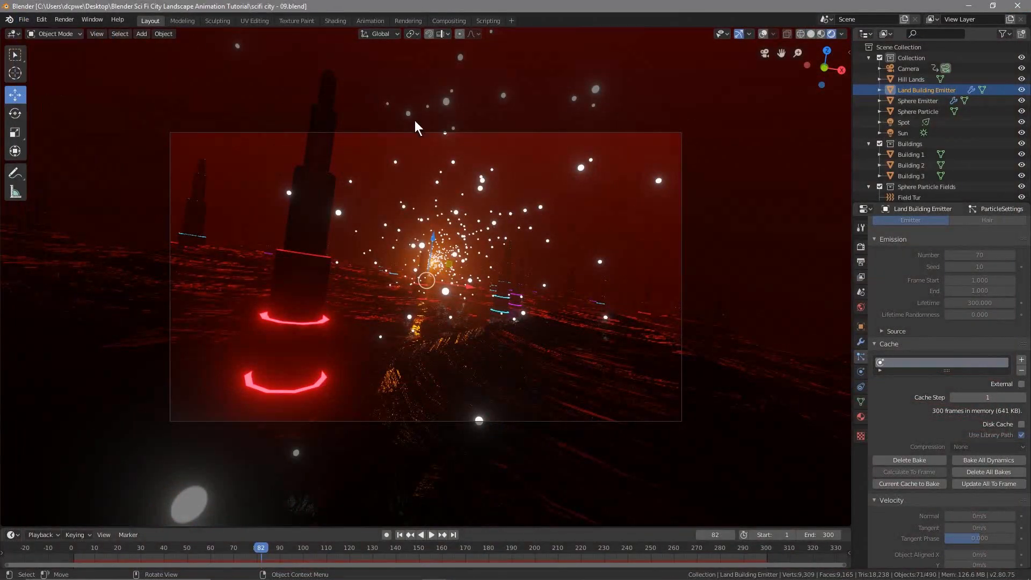
# Set the scene's render output file format to AVI JPEG
pyautogui.click(859, 261)
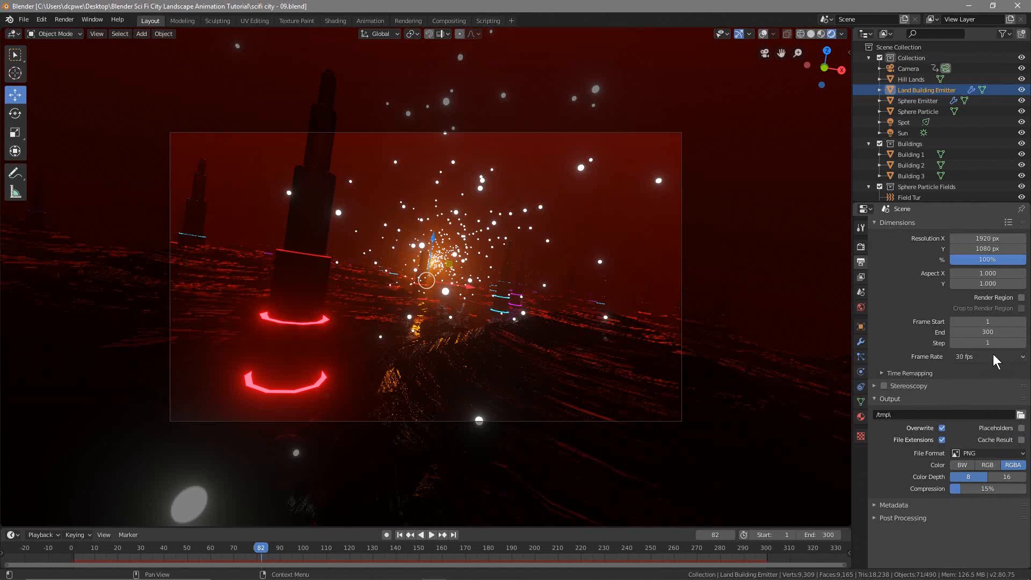
pyautogui.click(994, 455)
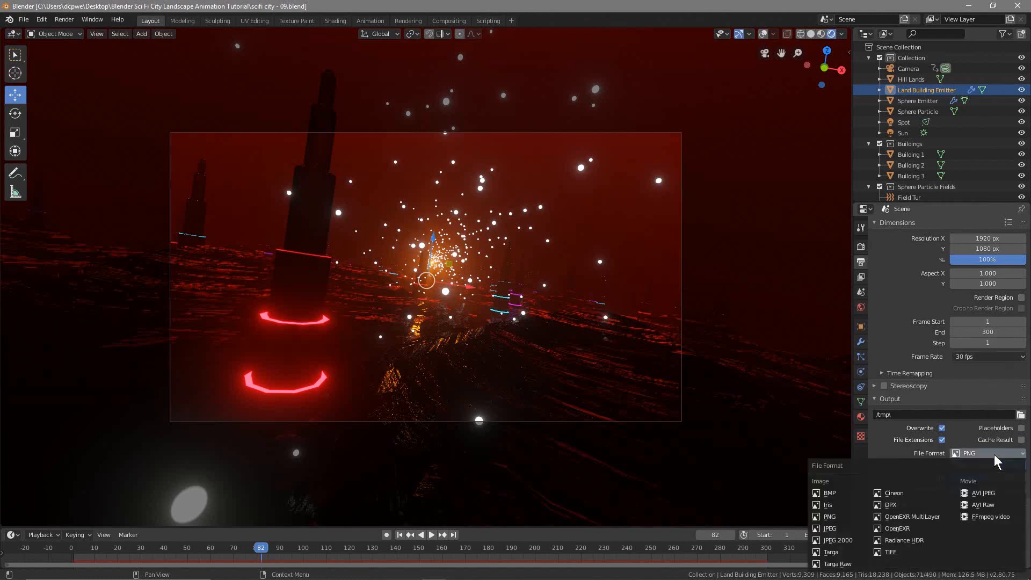
pyautogui.click(990, 488)
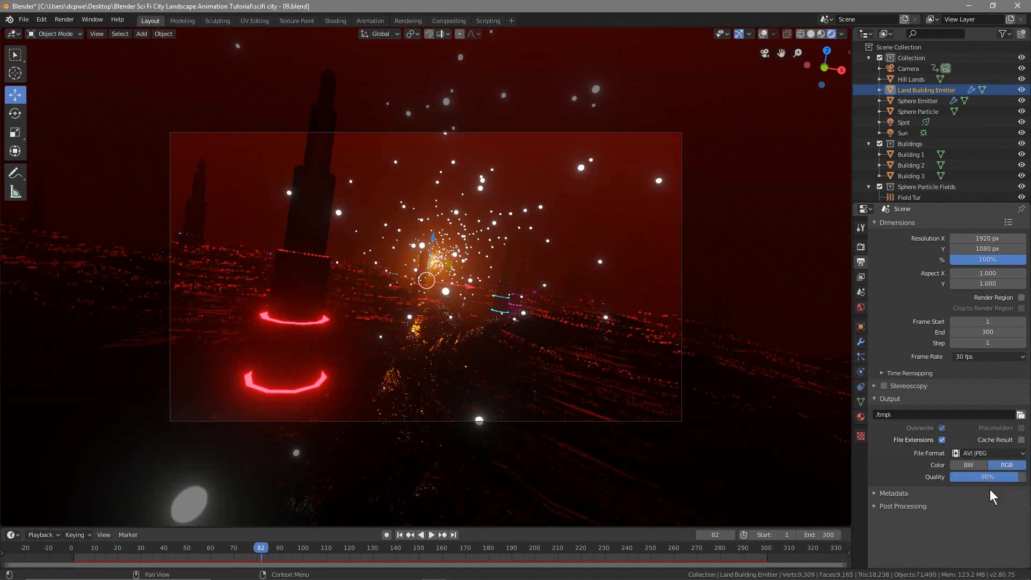
# Set the output folder to Blender Sci Fi City Landscape Animation Tutorial on the Desktop and save the file
pyautogui.click(1020, 415)
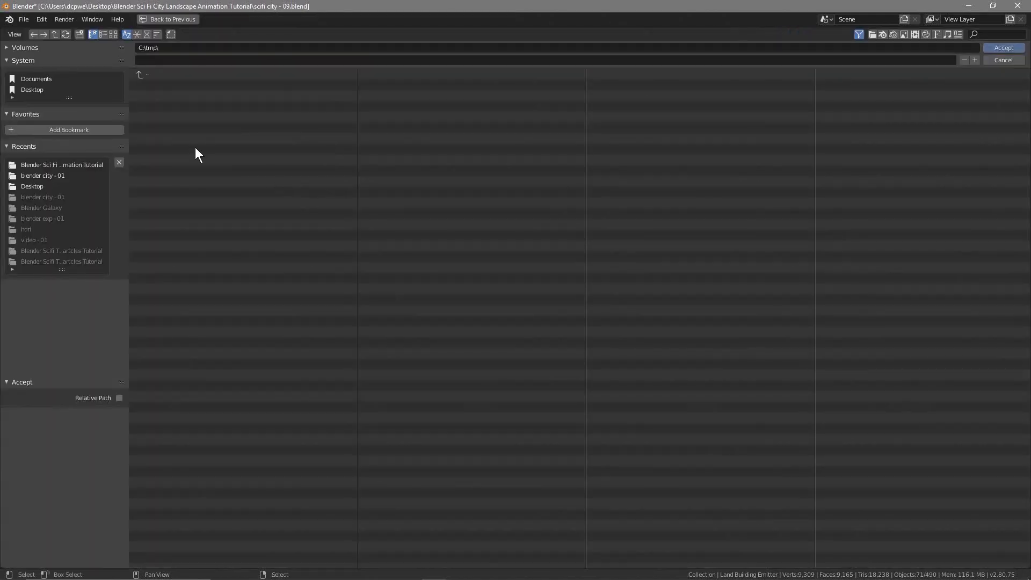
pyautogui.click(35, 90)
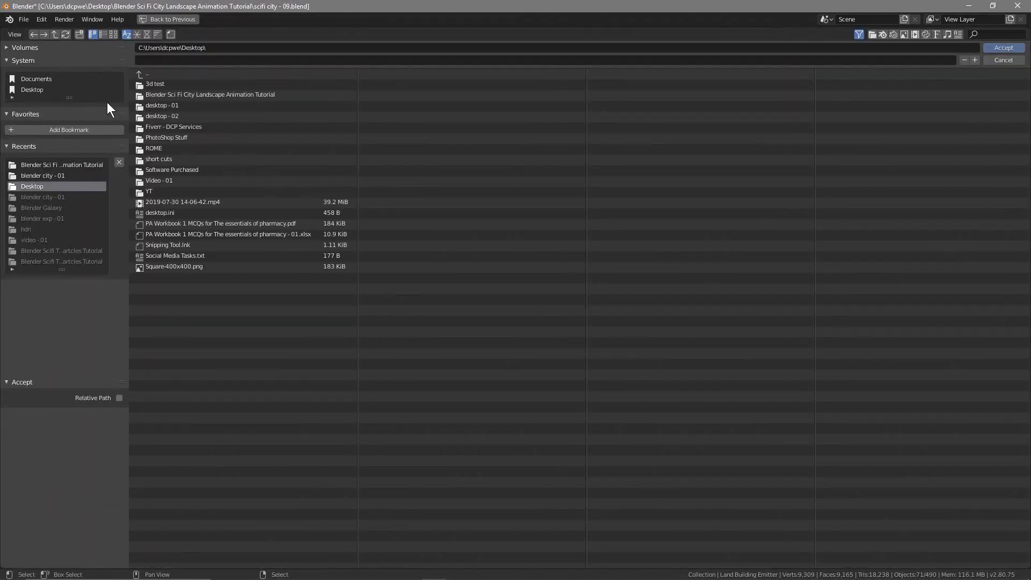
pyautogui.click(198, 95)
pyautogui.click(1003, 48)
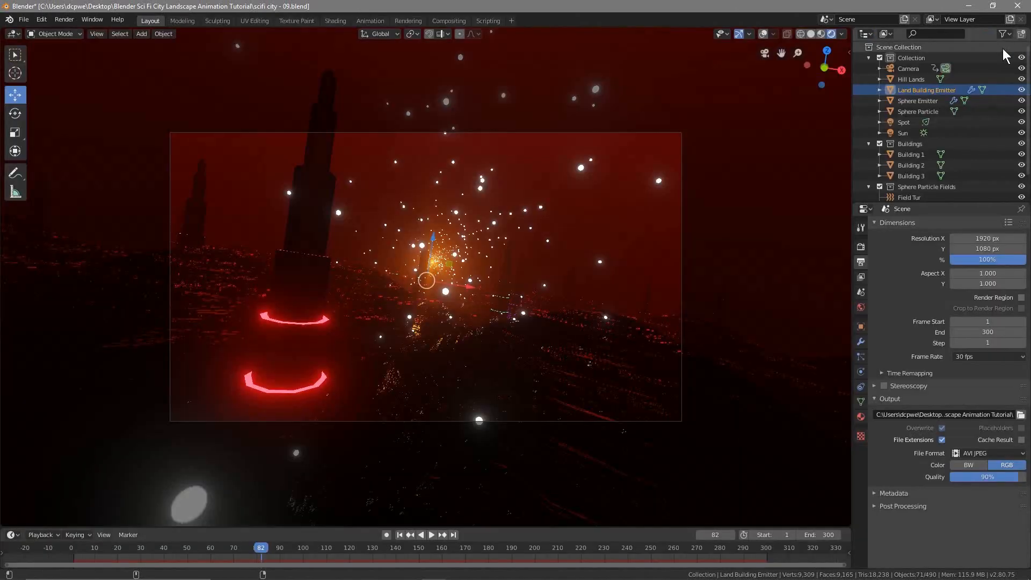
pyautogui.hotkey('ctrl', 's')
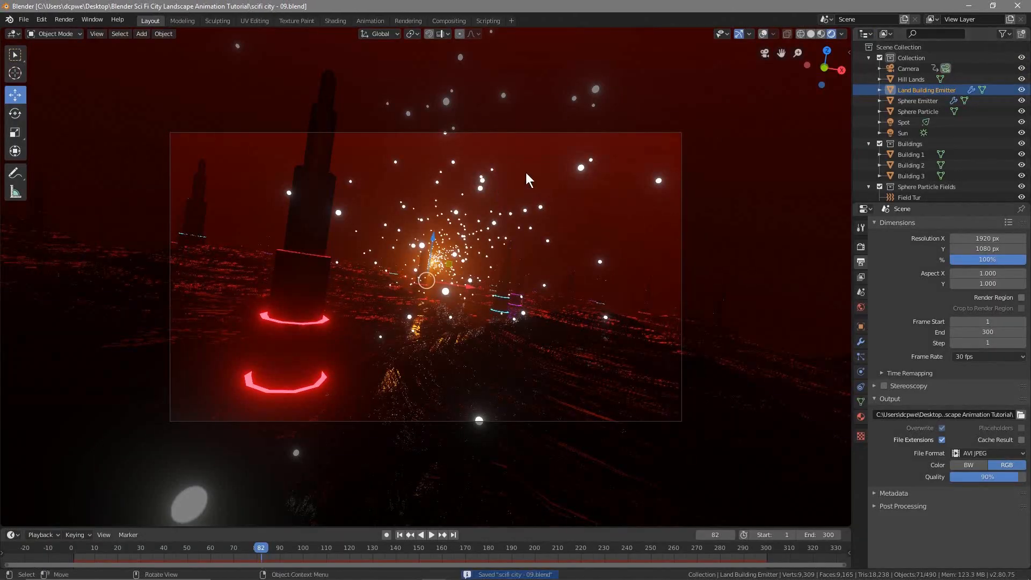
# Render the full animation, close the render window, save the file and return to frame 1
pyautogui.hotkey('ctrl', 'F12')
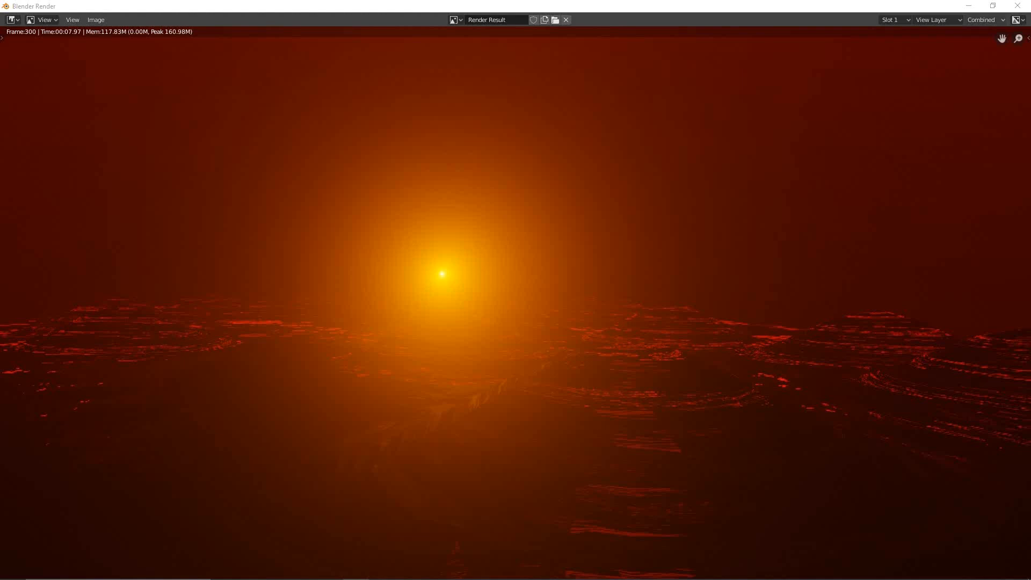
pyautogui.click(1017, 6)
pyautogui.click(24, 19)
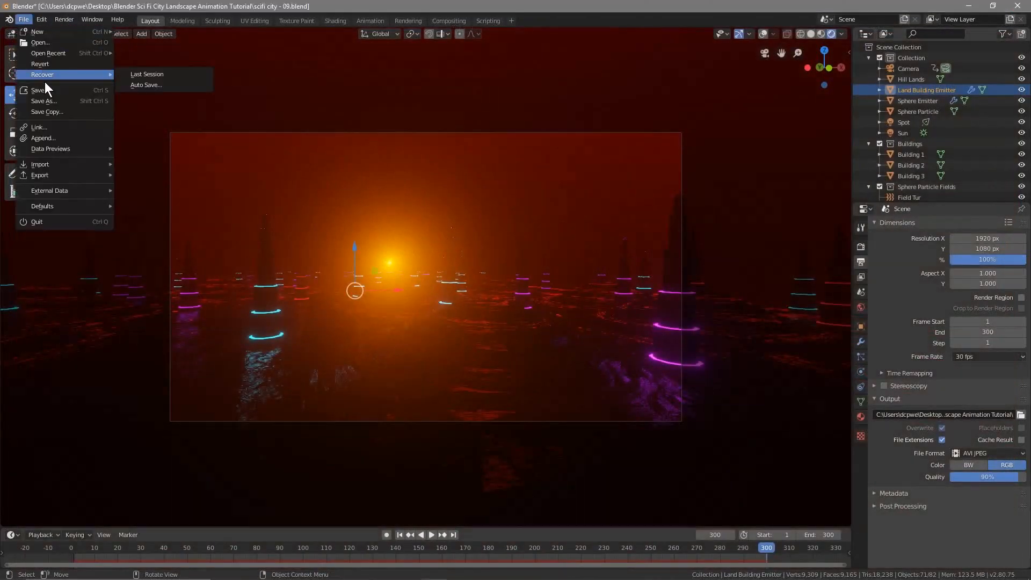
pyautogui.click(47, 88)
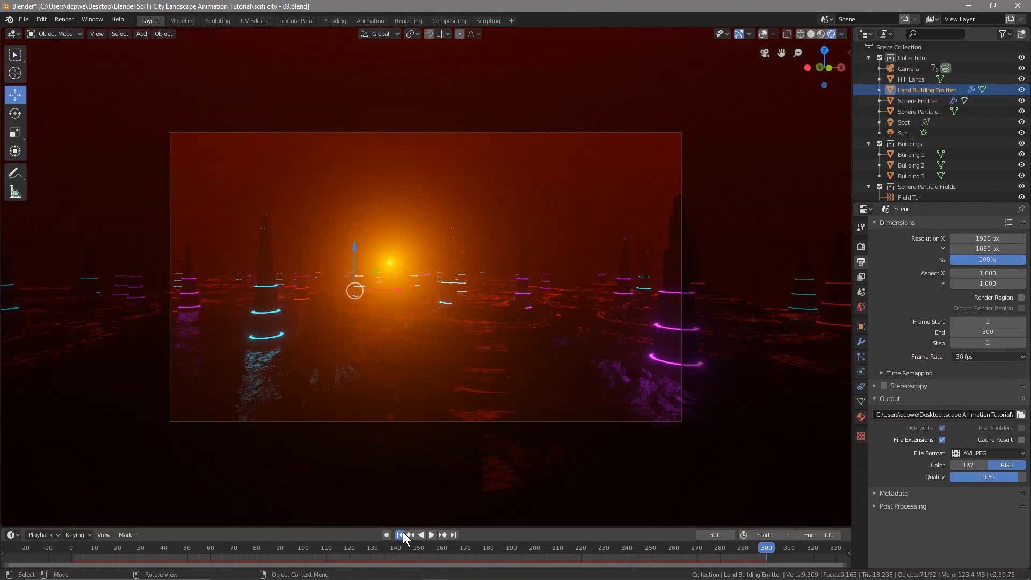
pyautogui.click(403, 532)
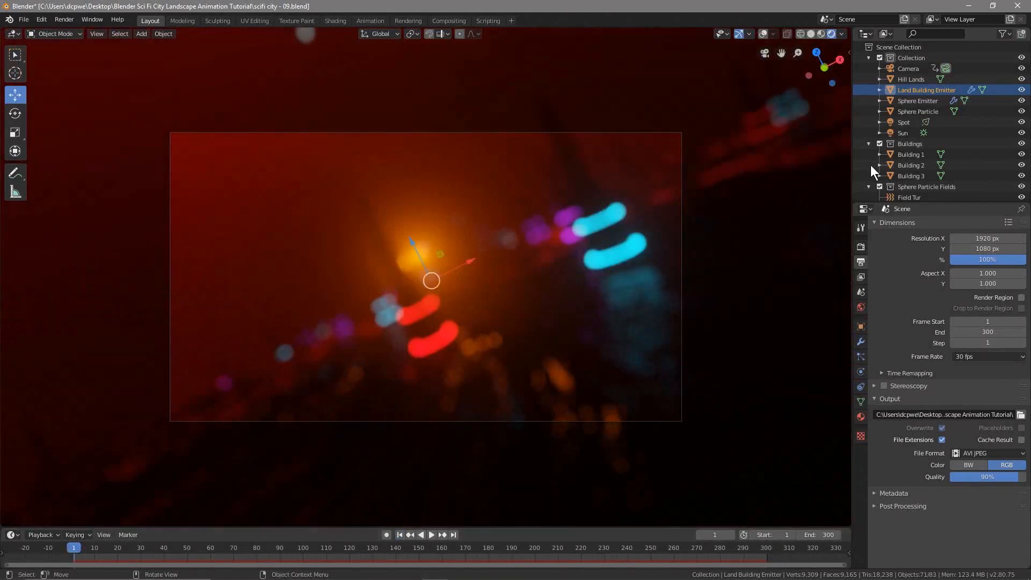
# Switch to File Explorer and open the rendered video 0001-0300.avi from the Blender Sci Fi City Landscape Animation Tutorial folder
pyautogui.click(969, 6)
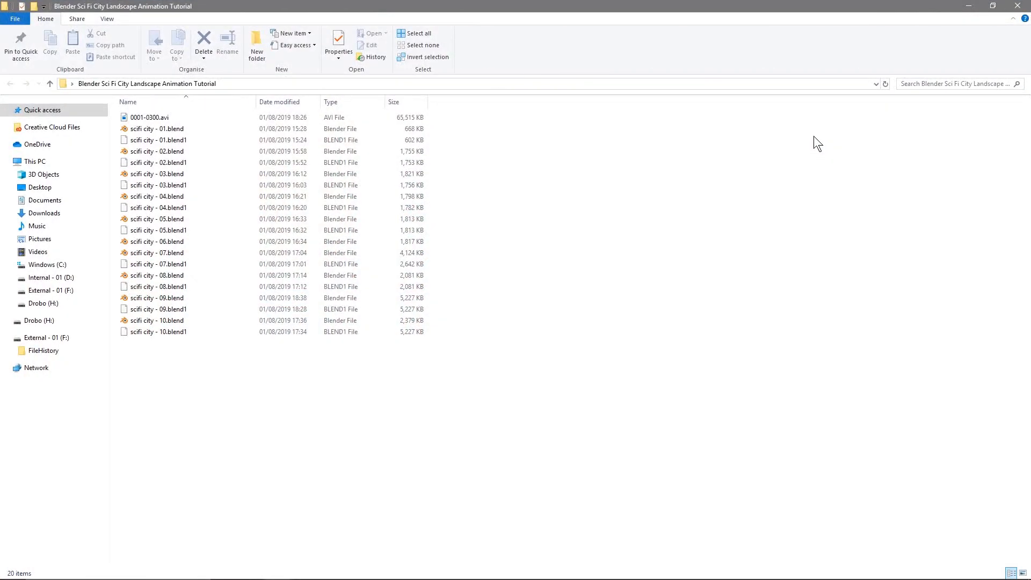
pyautogui.click(176, 117)
pyautogui.doubleClick(158, 118)
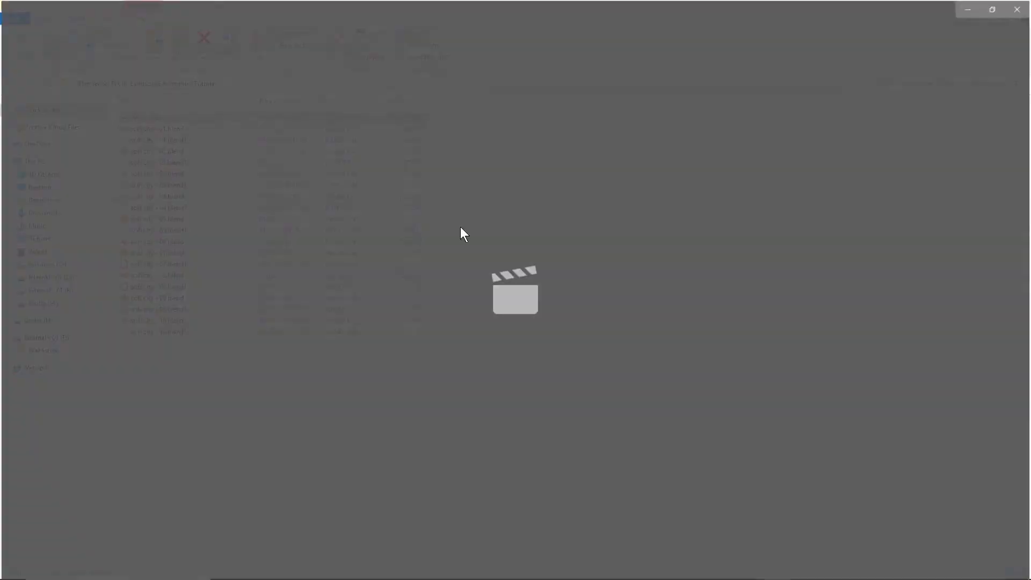
# Turn on repeat playback for the video 0001-0300 and watch the rendered city animation loop
pyautogui.click(1013, 558)
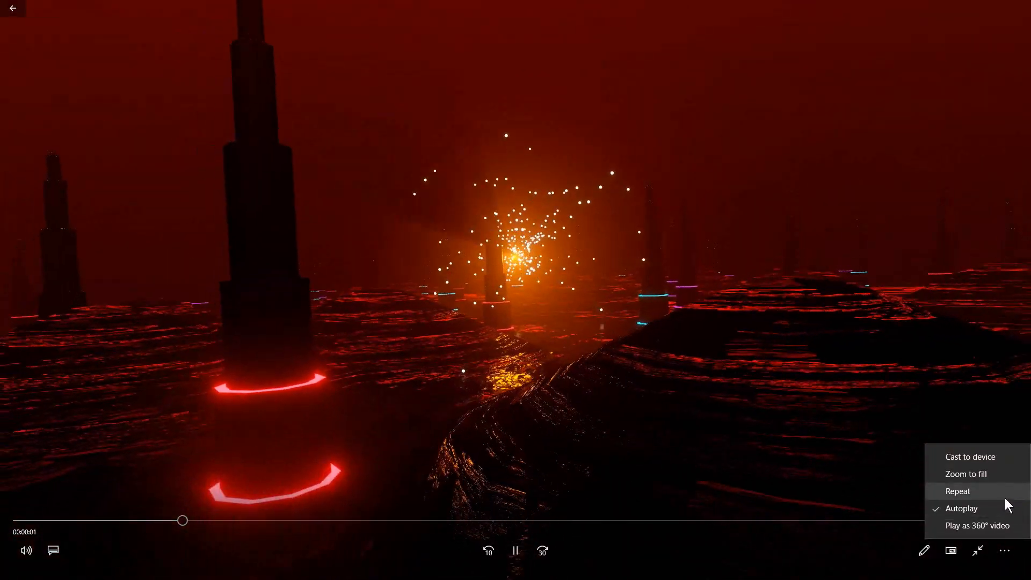
pyautogui.click(993, 492)
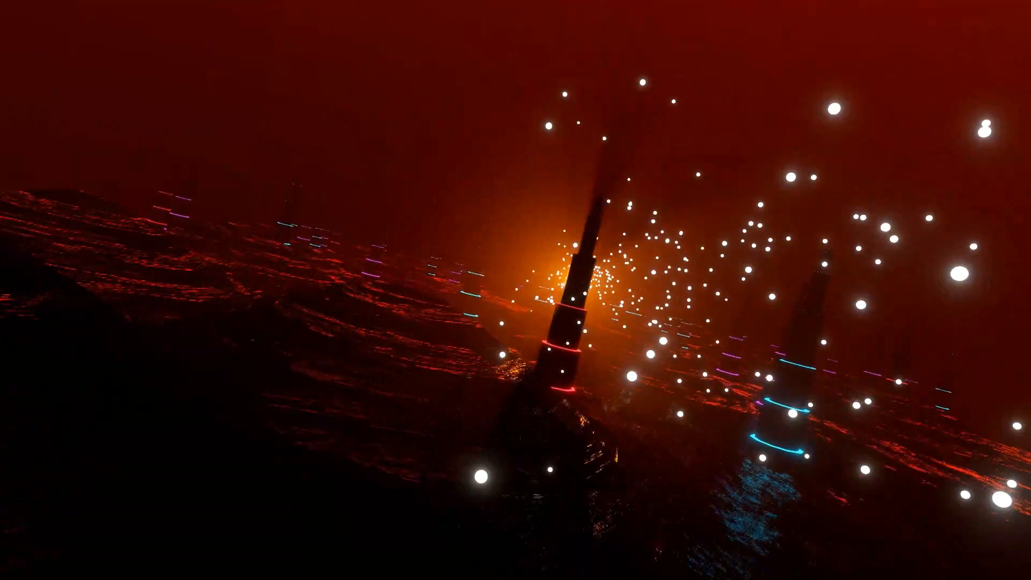
pyautogui.moveTo(604, 531)
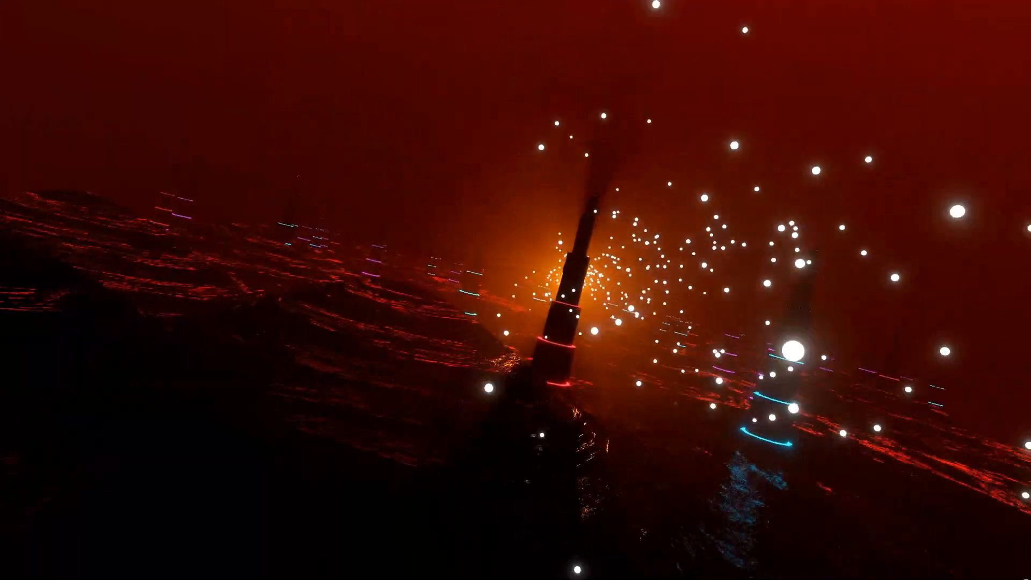
pyautogui.moveTo(456, 401)
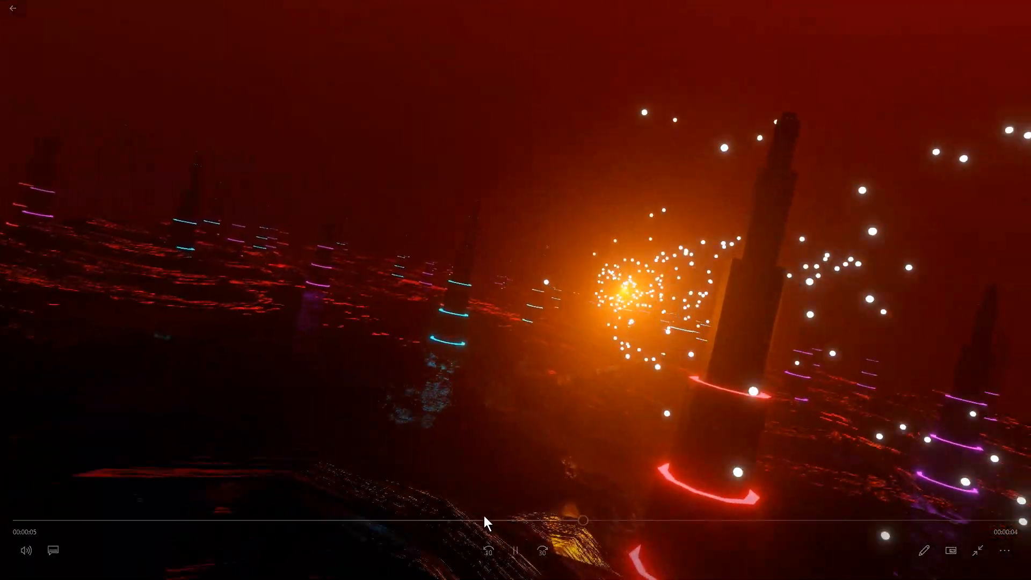
# Pause the video and scrub back and forth through its middle section to inspect the glowing particles, ending at the start
pyautogui.click(515, 550)
pyautogui.moveTo(674, 519); pyautogui.dragTo(454, 507)
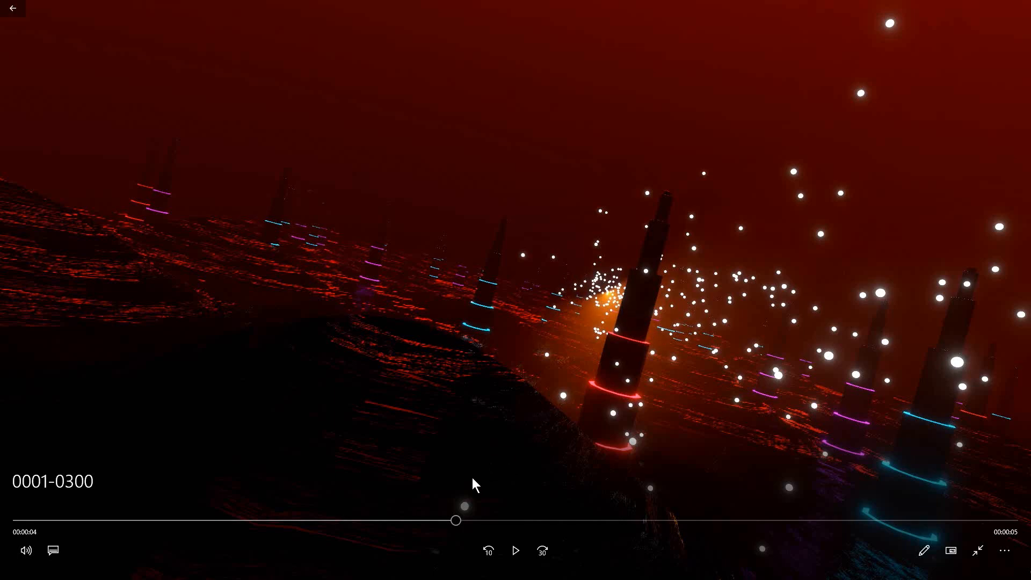
pyautogui.click(450, 519)
pyautogui.moveTo(449, 519); pyautogui.dragTo(366, 505)
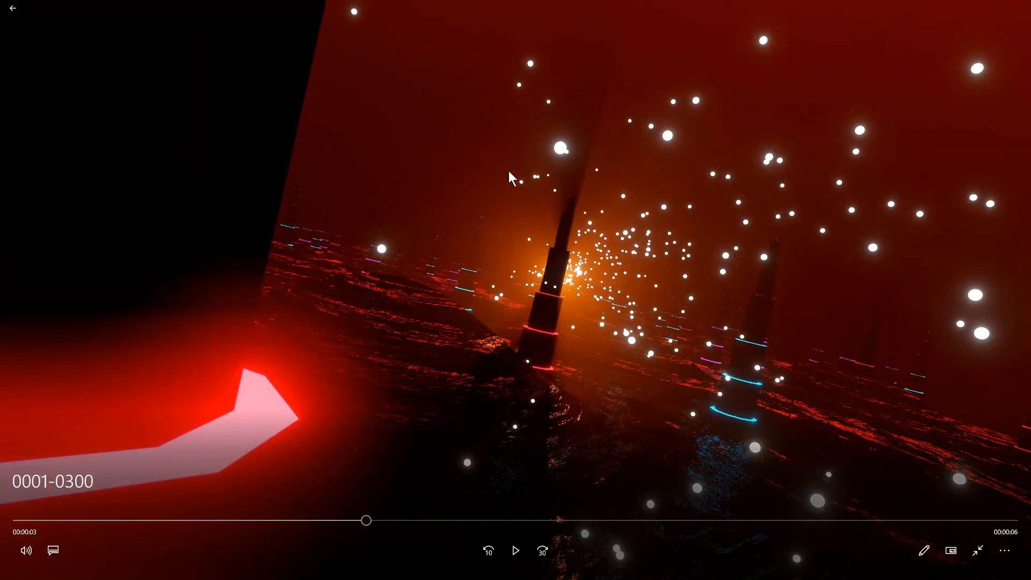
pyautogui.moveTo(367, 520); pyautogui.dragTo(569, 529)
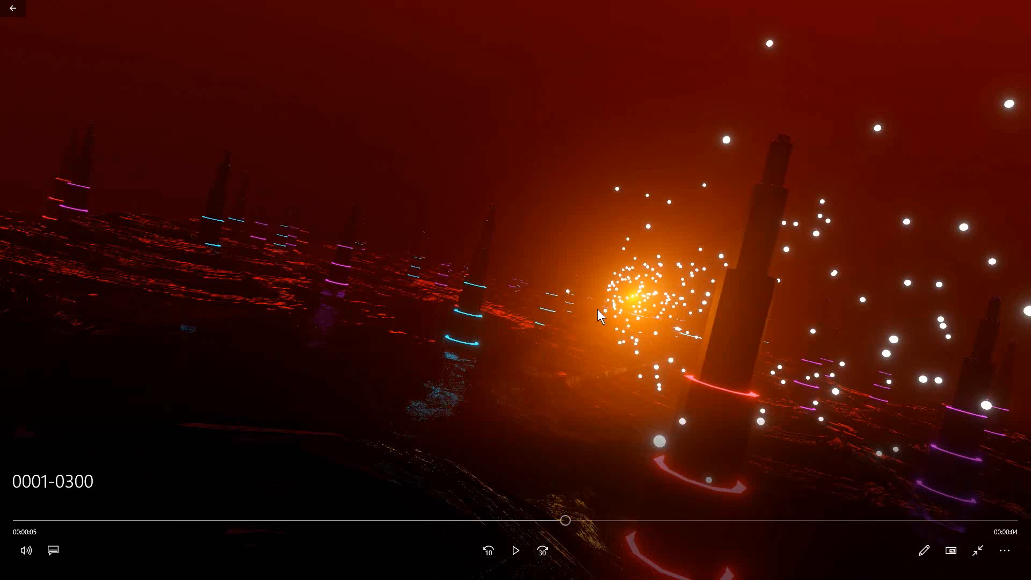
pyautogui.moveTo(572, 509); pyautogui.dragTo(8, 527)
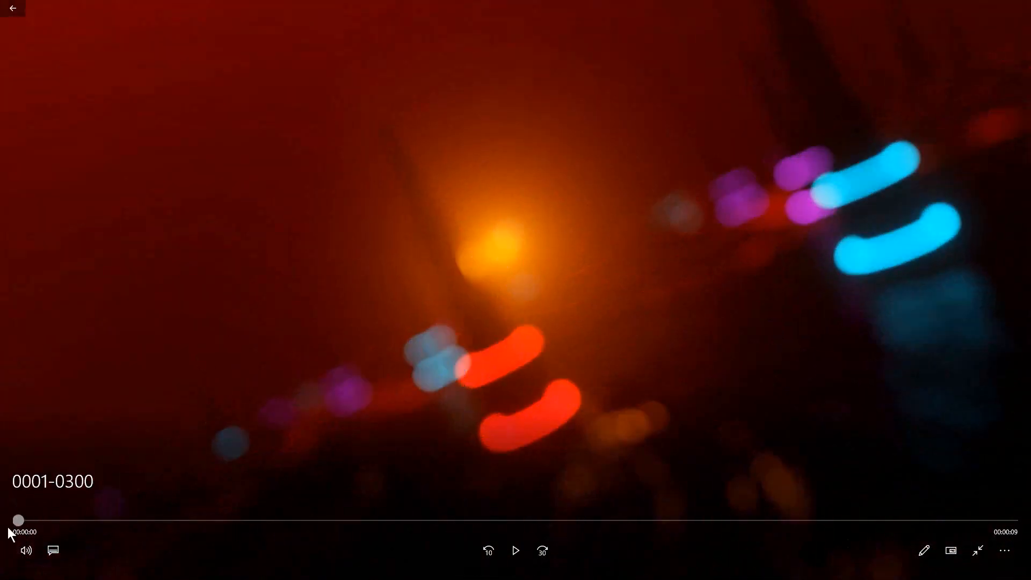
# Play the video from the start, pause it near the end and scrub to the final frame
pyautogui.click(507, 550)
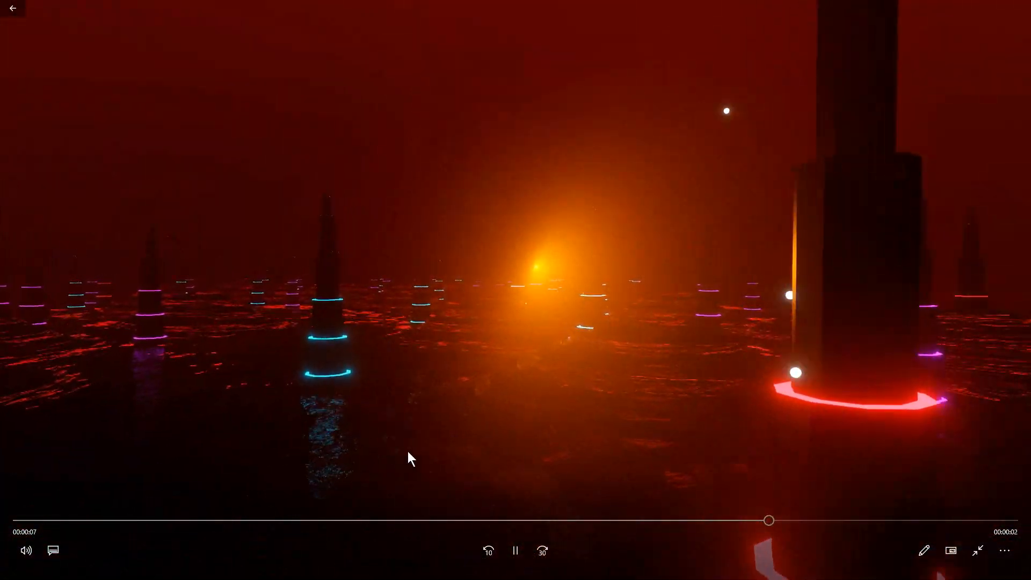
pyautogui.click(519, 551)
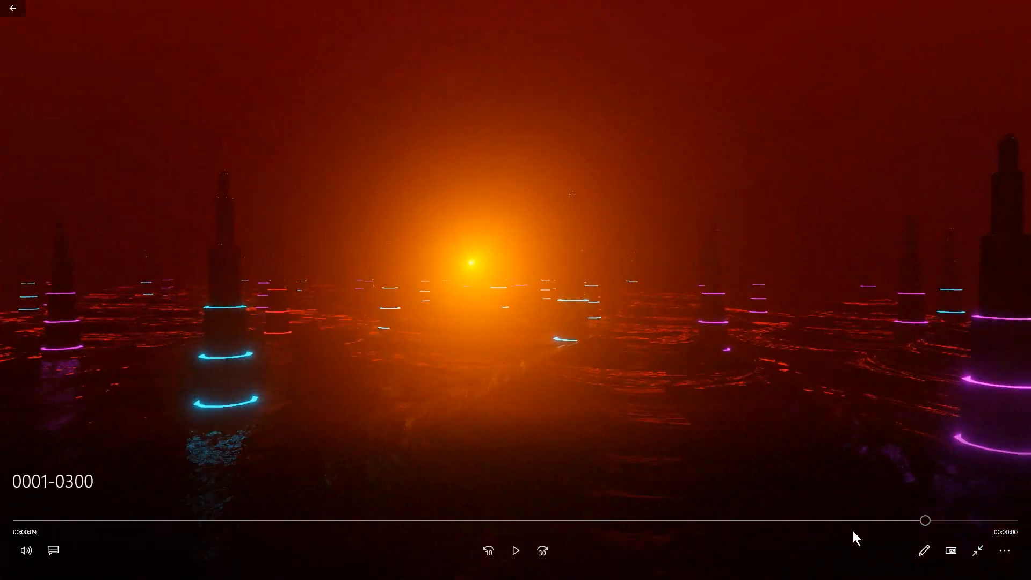
pyautogui.moveTo(925, 521); pyautogui.dragTo(1012, 532)
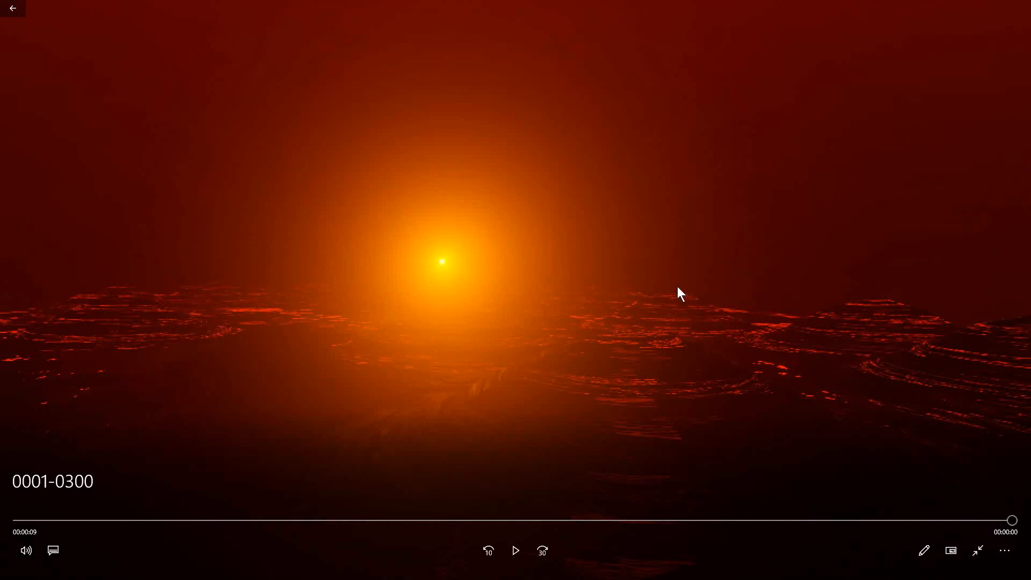
# Leave full screen, close the video player and the File Explorer window, and switch back to Blender
pyautogui.press('Escape')
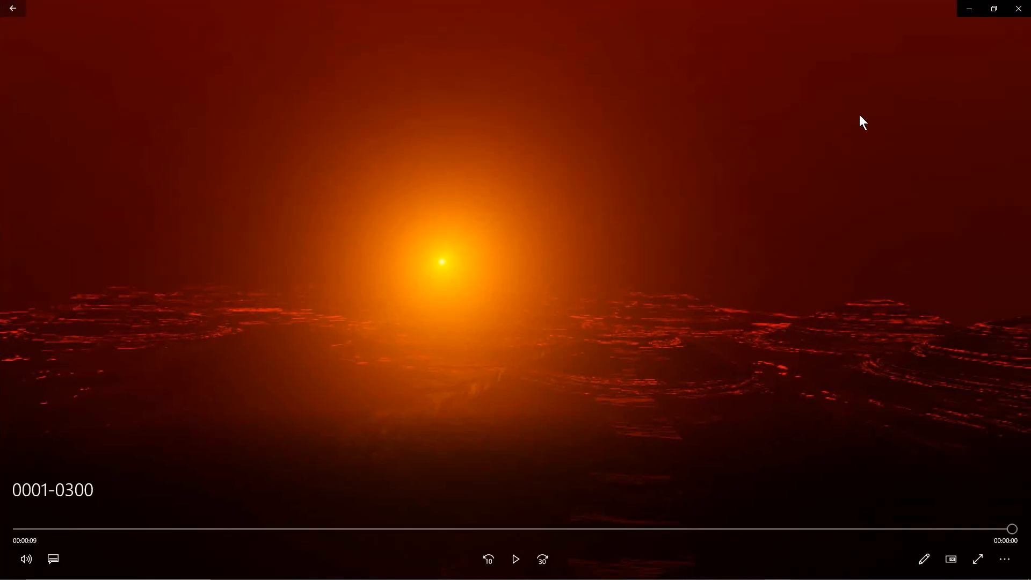
pyautogui.click(1017, 9)
pyautogui.click(1017, 6)
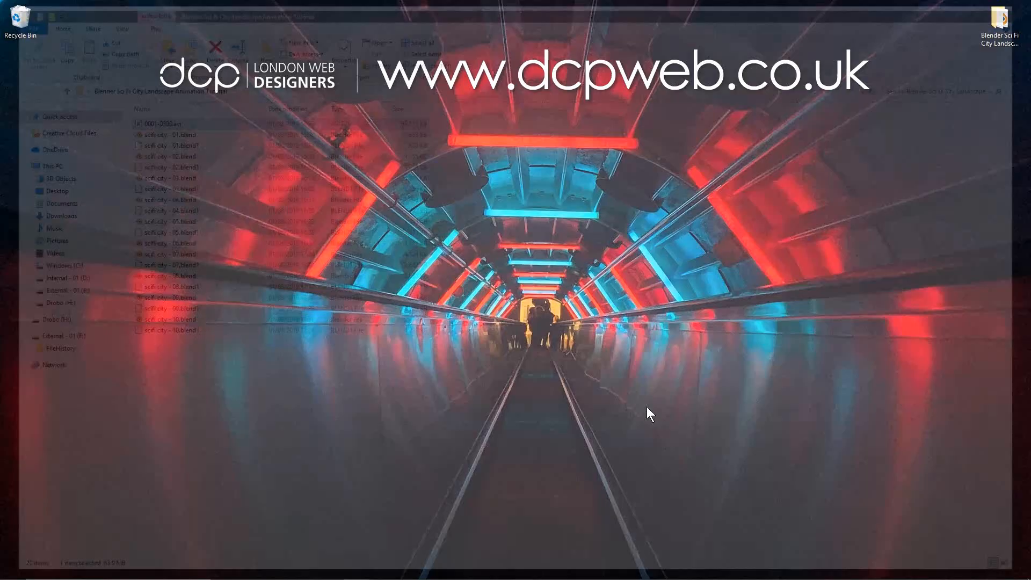
pyautogui.click(435, 569)
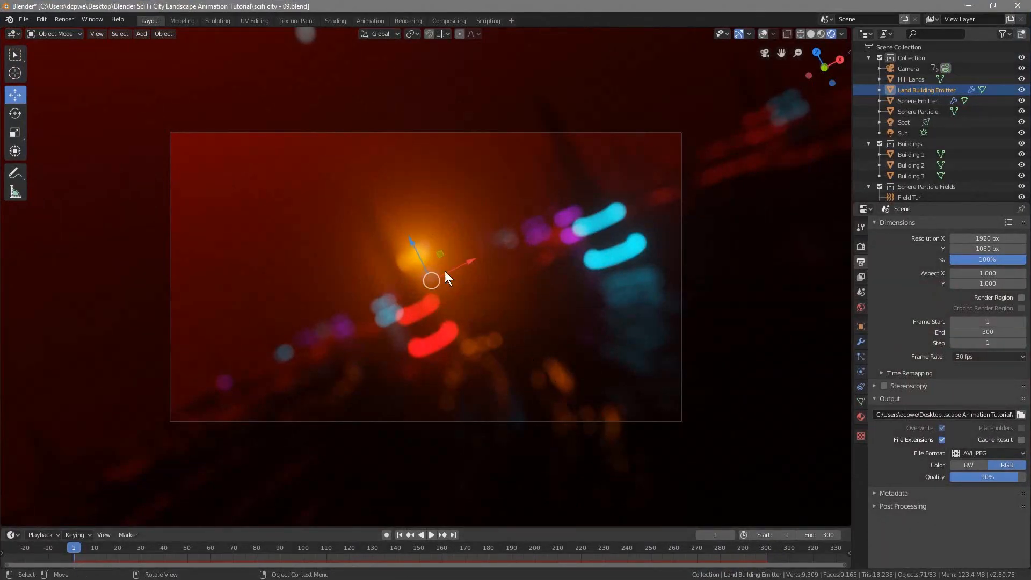
# Go to the last frame of the animation and show the particle settings of the Land Building Emitter
pyautogui.click(453, 534)
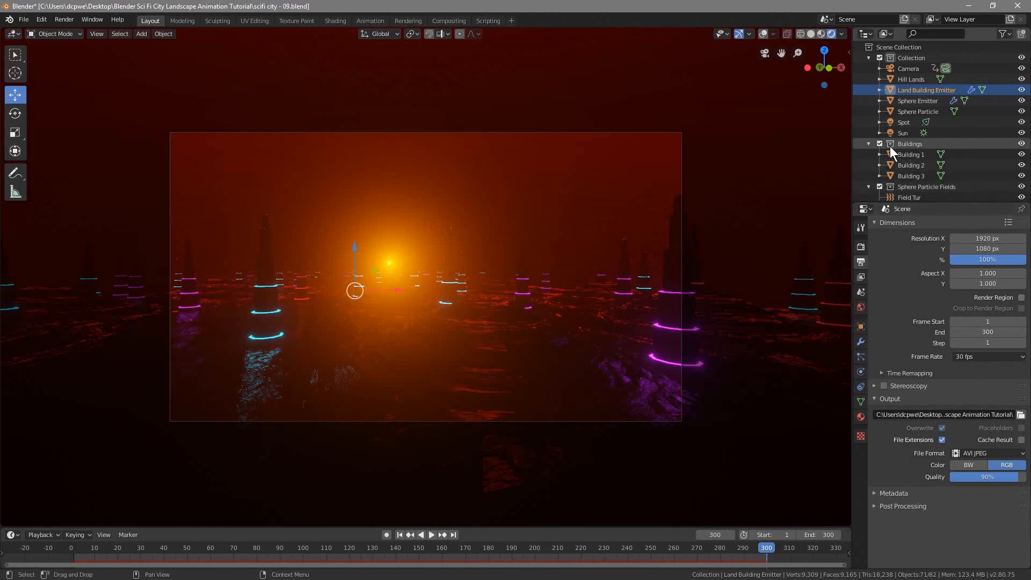
pyautogui.click(901, 101)
pyautogui.click(901, 110)
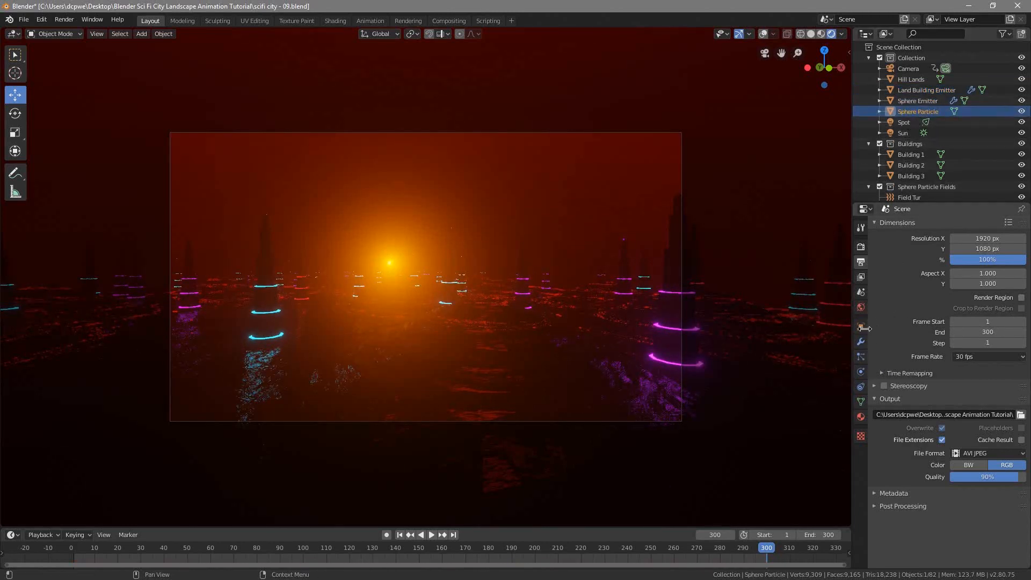
pyautogui.click(859, 356)
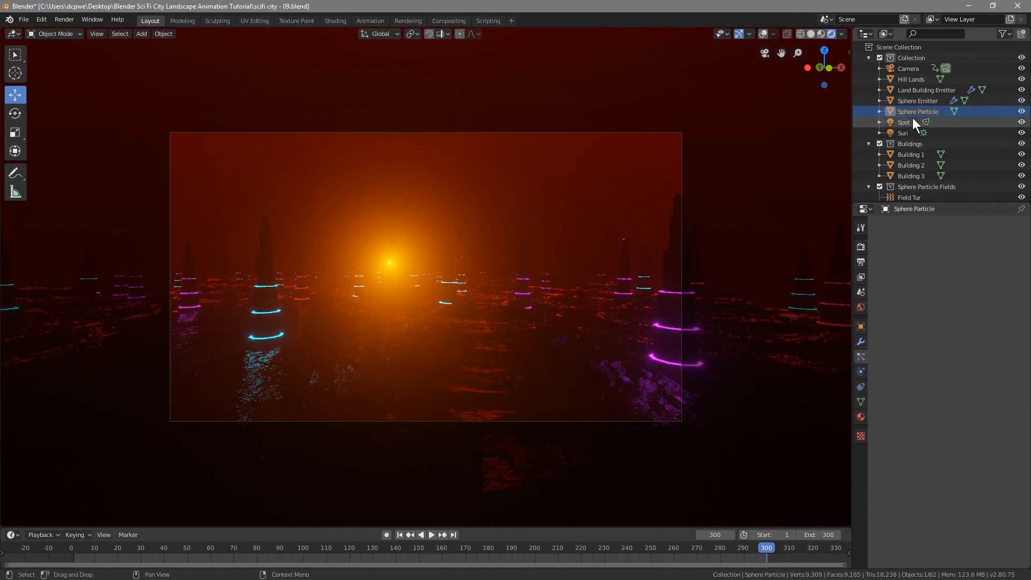
pyautogui.click(904, 89)
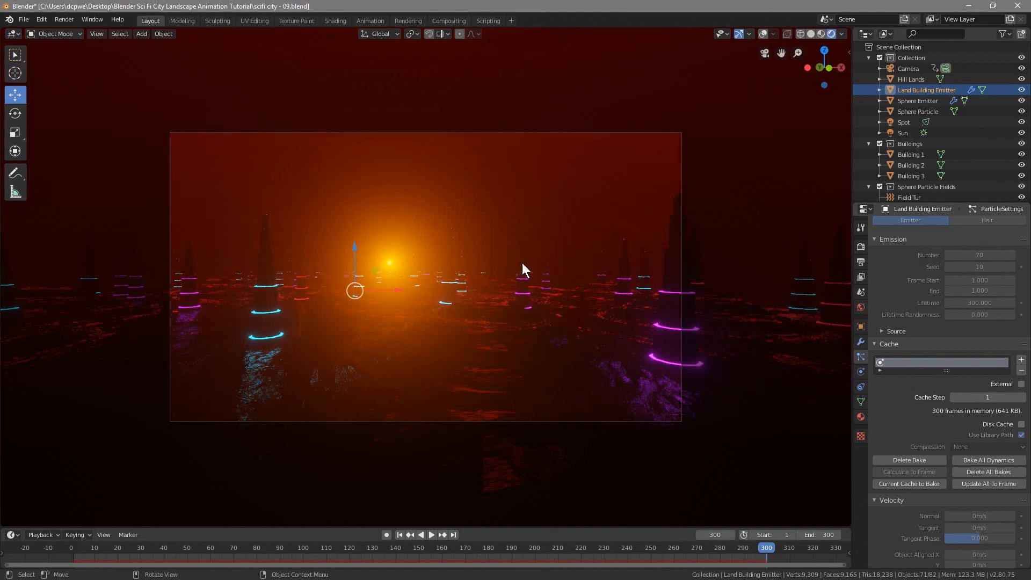
# Save the scene file and close Blender
pyautogui.scroll(4, 457, 307)
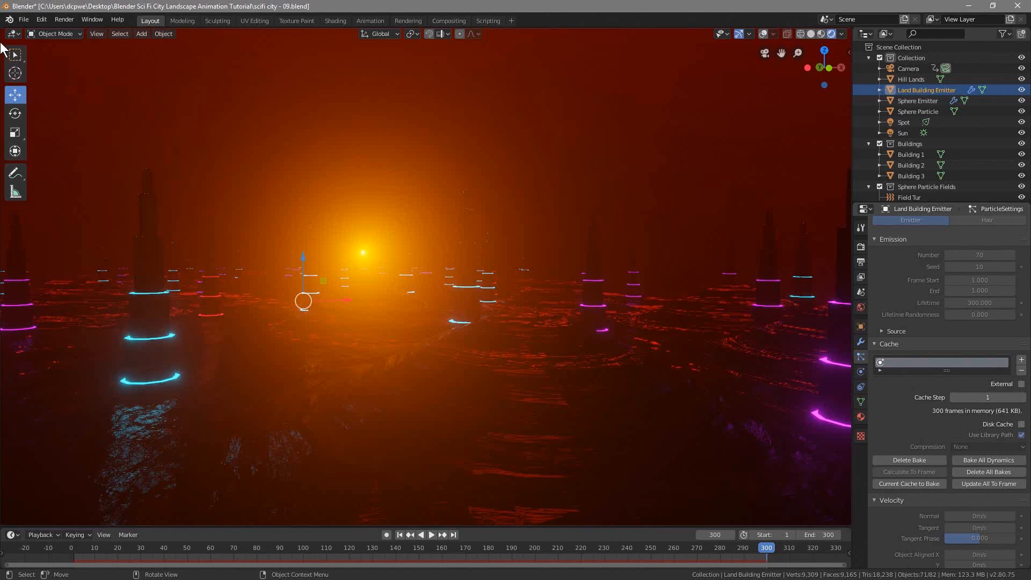
pyautogui.click(24, 19)
pyautogui.click(32, 93)
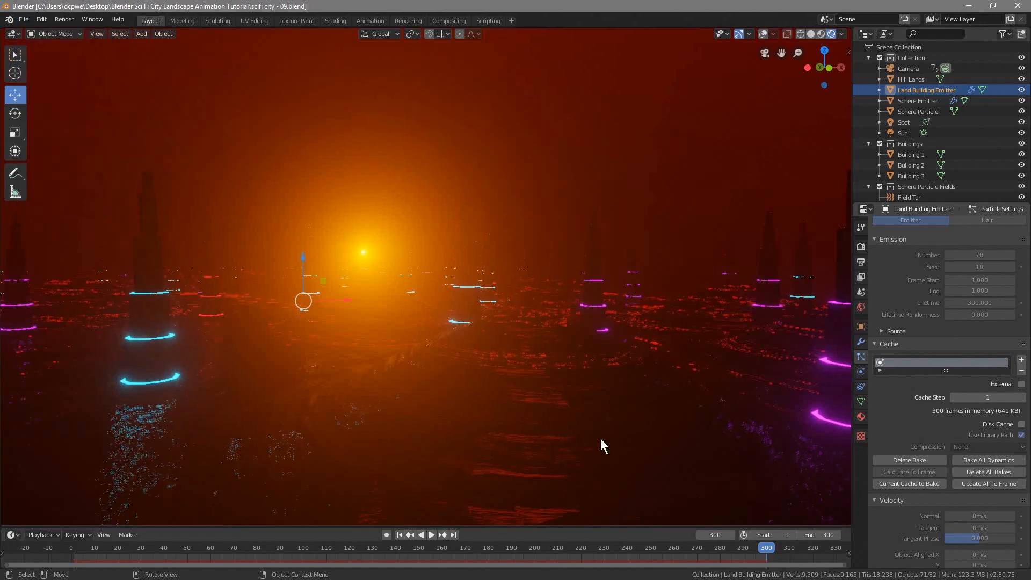
pyautogui.click(1018, 6)
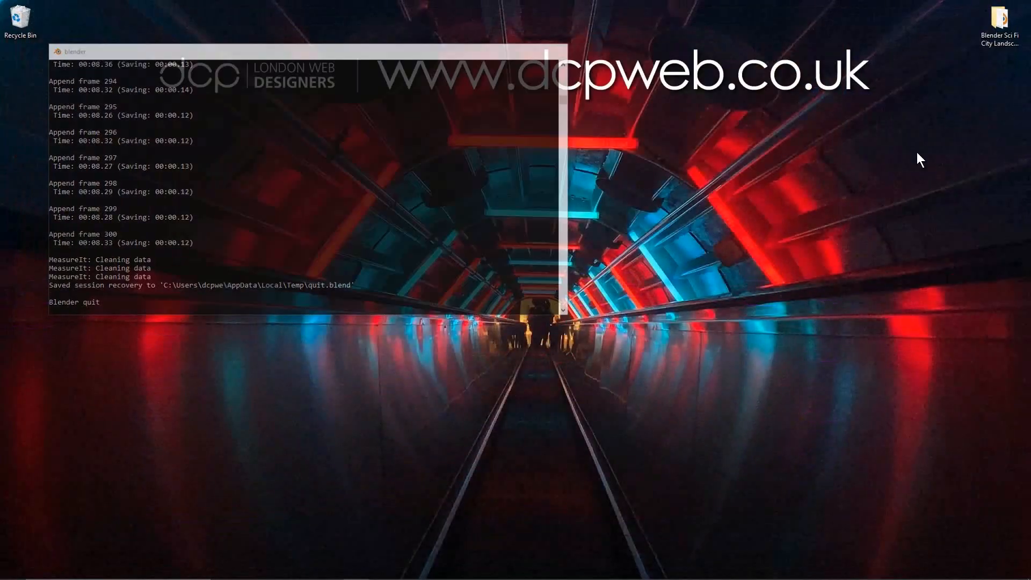
# Replay 0001-0300.avi from the Blender Sci Fi City Landscape Animation Tutorial folder on repeat, and close the player and folder window when finished
pyautogui.doubleClick(997, 40)
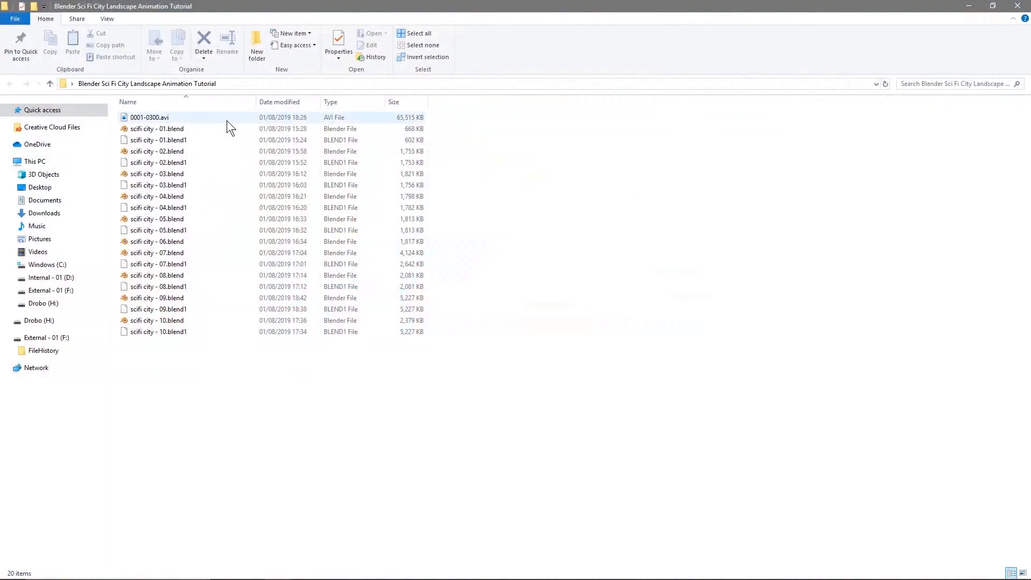
pyautogui.doubleClick(227, 119)
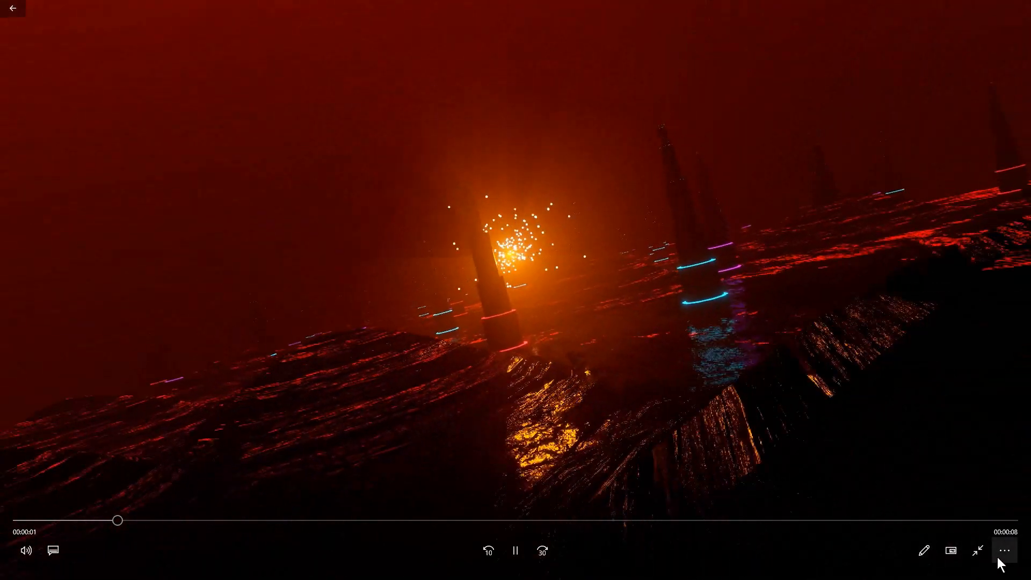
pyautogui.click(1002, 551)
pyautogui.click(966, 491)
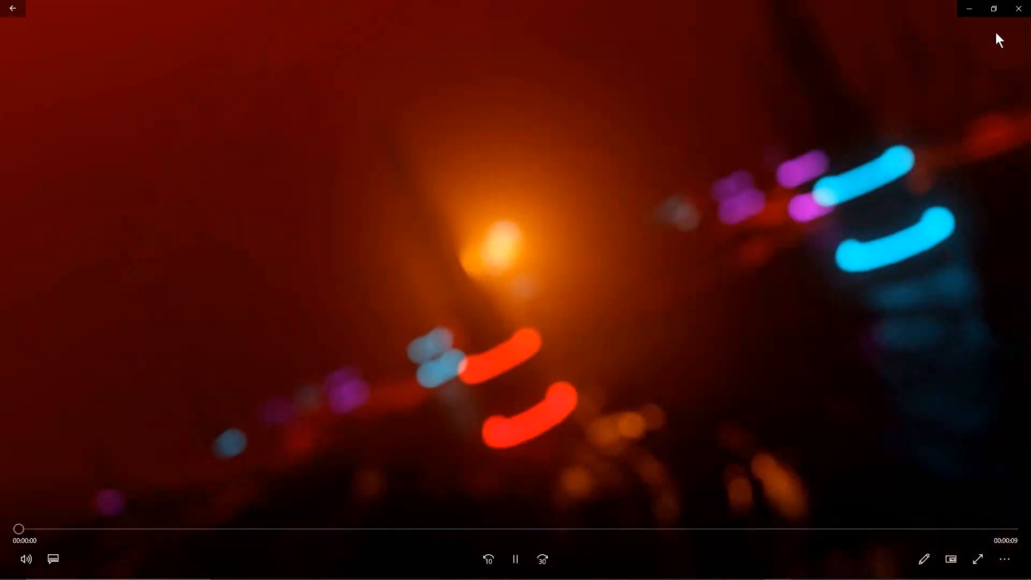
pyautogui.click(1018, 9)
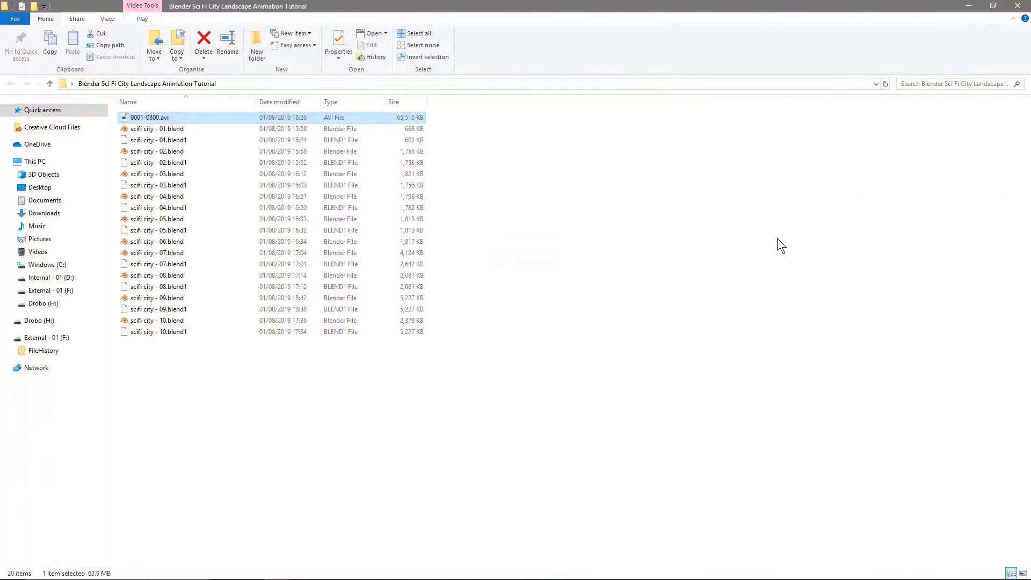
pyautogui.click(1009, 6)
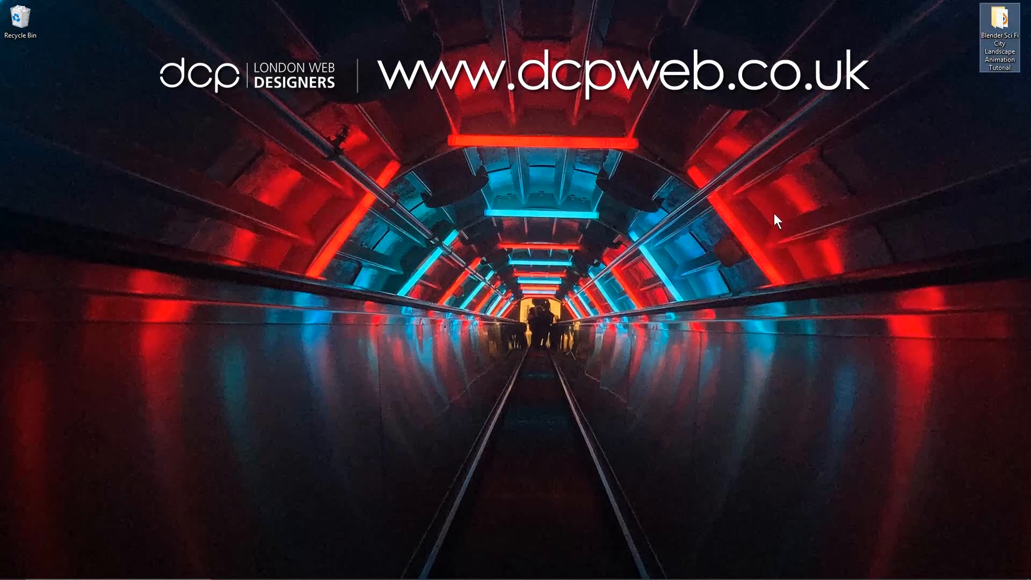